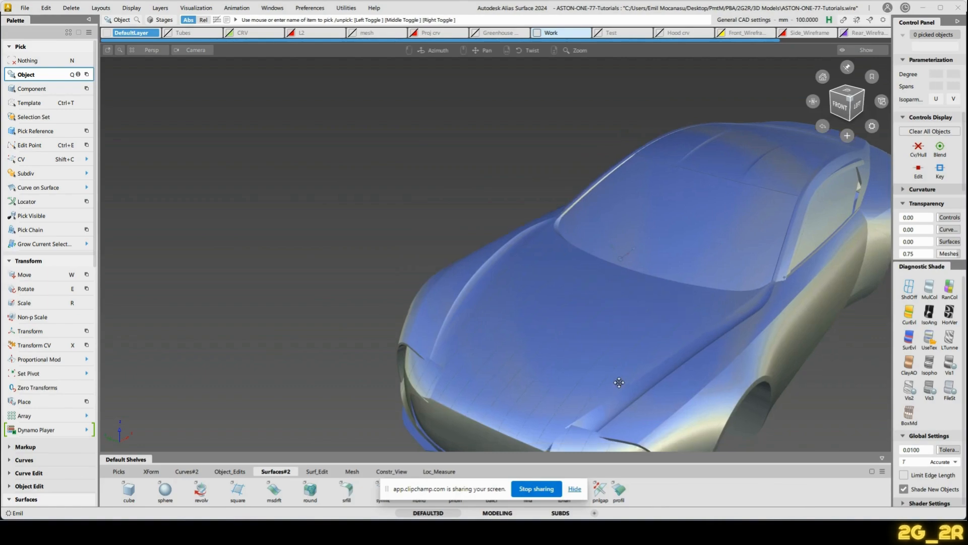
Make the mesh layer visible and turn on the patch lines over the shaded body surfaces.
right_click_drag(547, 278, 577, 330, "alt+shift")
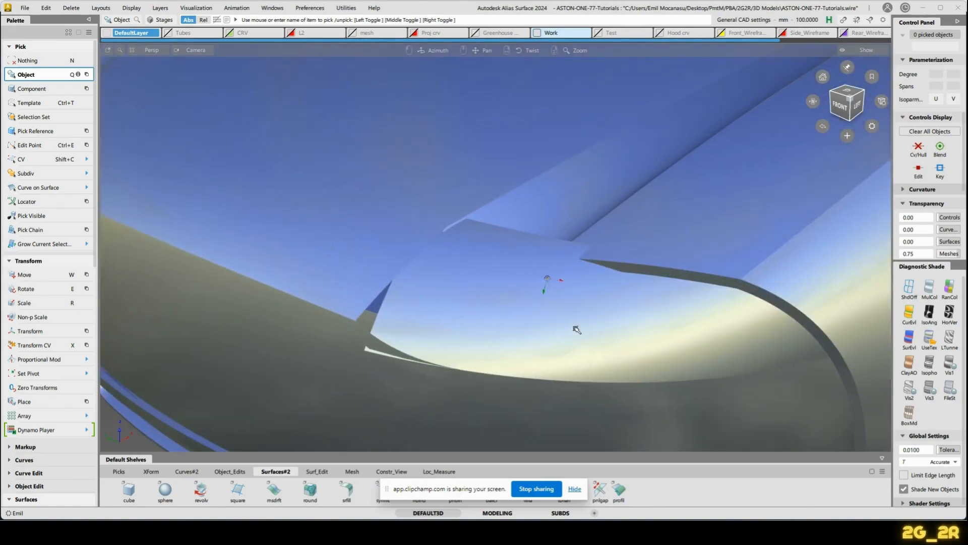
left_click_drag(577, 330, 648, 268, "alt+shift")
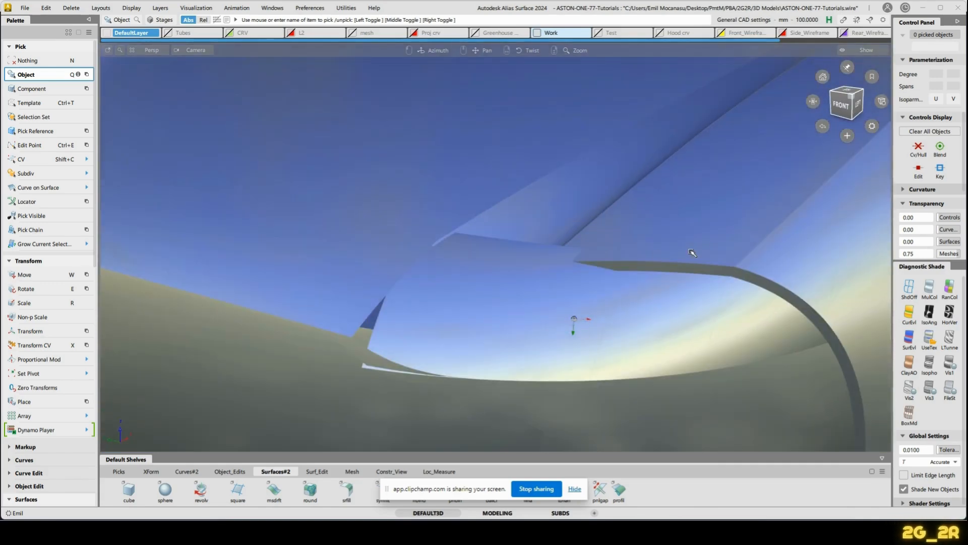
left_click_drag(678, 360, 721, 270, "alt+shift")
right_click_drag(721, 271, 633, 337, "alt+shift")
left_click_drag(633, 338, 537, 268, "alt+shift")
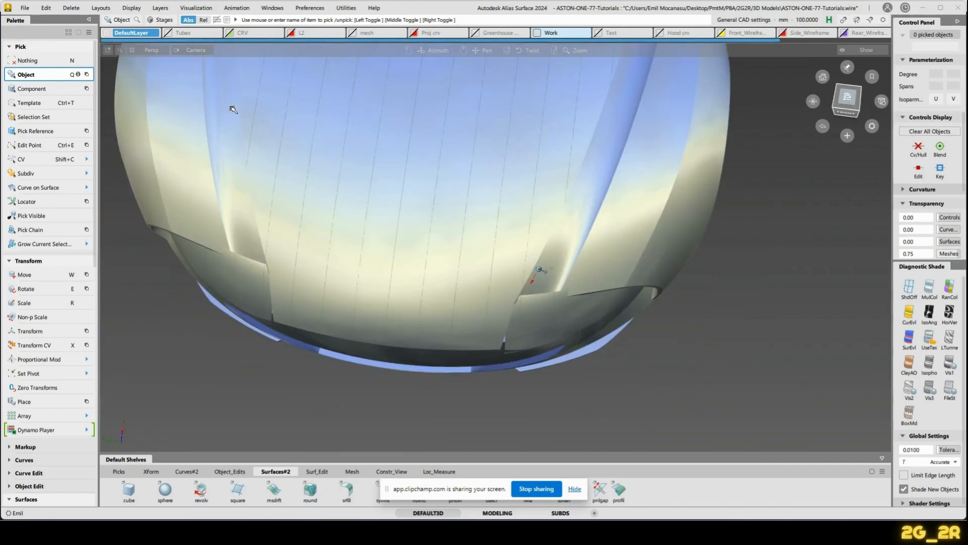
left_click(352, 35)
left_click_drag(535, 313, 532, 231, "alt+shift")
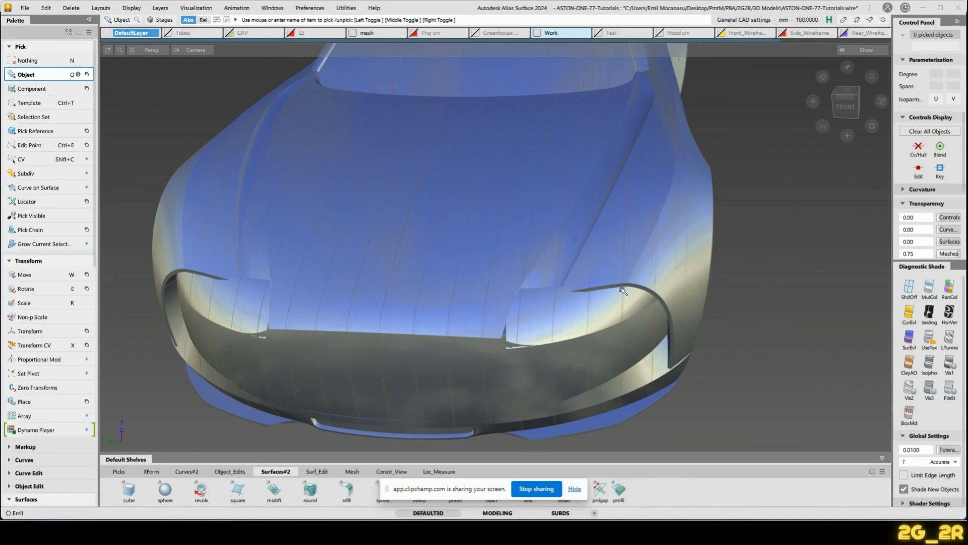
key("alt+m")
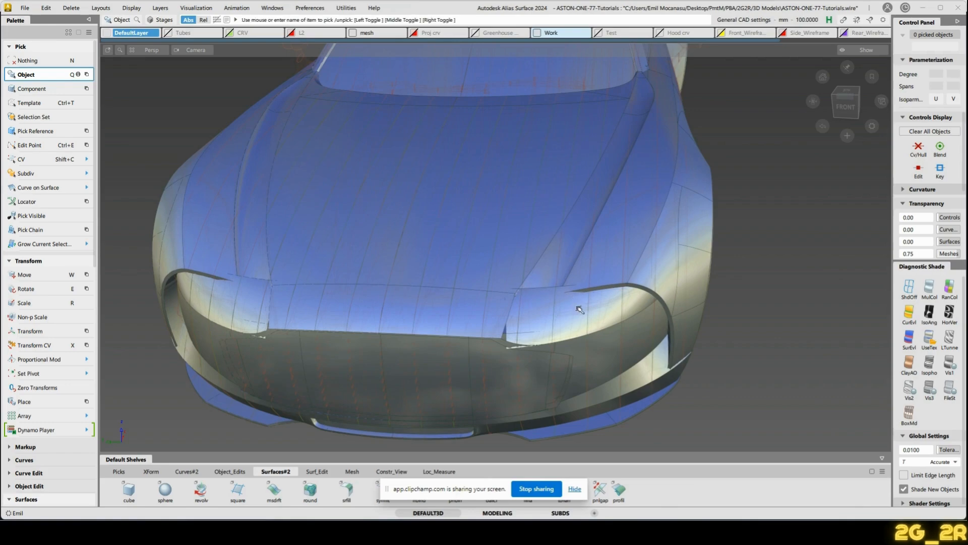
Pick the reference mesh of the car and apply multi-color diagnostic shading to it.
left_click(557, 272)
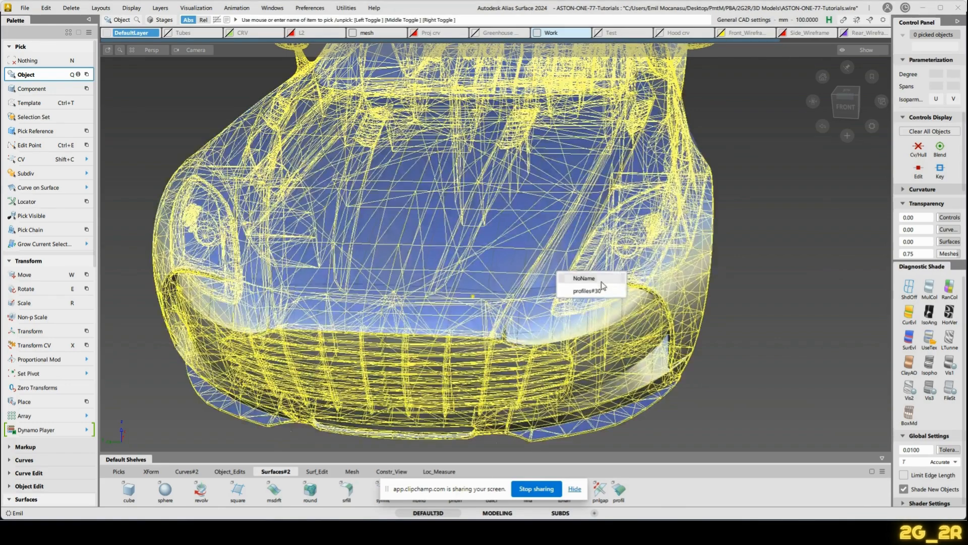
left_click(580, 288)
left_click(930, 295)
Examine how the hood and fender surfaces deviate from the shaded reference mesh near the hood's front corner.
left_click_drag(519, 252, 540, 316, "alt+shift")
right_click_drag(540, 315, 539, 267, "alt+shift")
left_click_drag(539, 267, 565, 265, "alt+shift")
left_click(566, 266)
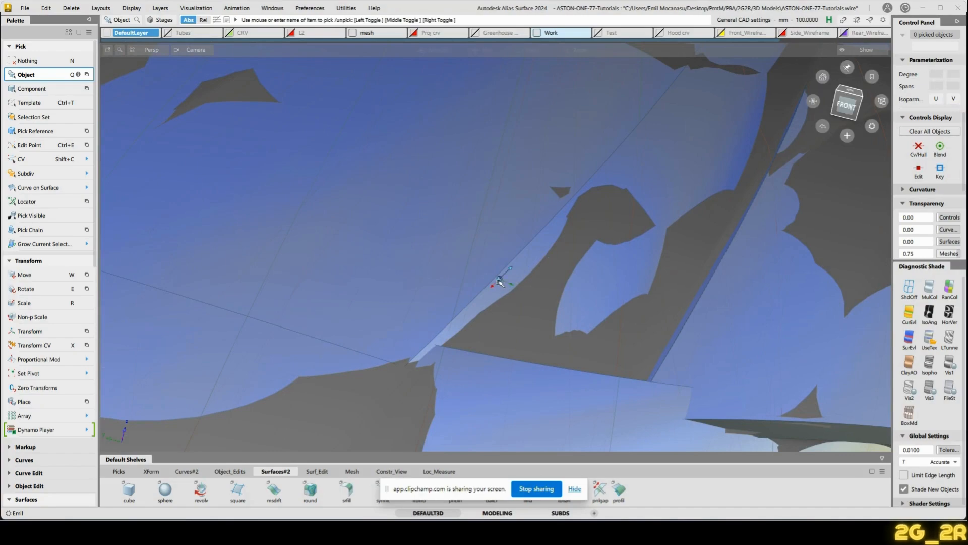
left_click_drag(497, 281, 463, 320, "alt+shift")
left_click(554, 266)
left_click_drag(531, 248, 580, 240, "alt+shift")
left_click(571, 246)
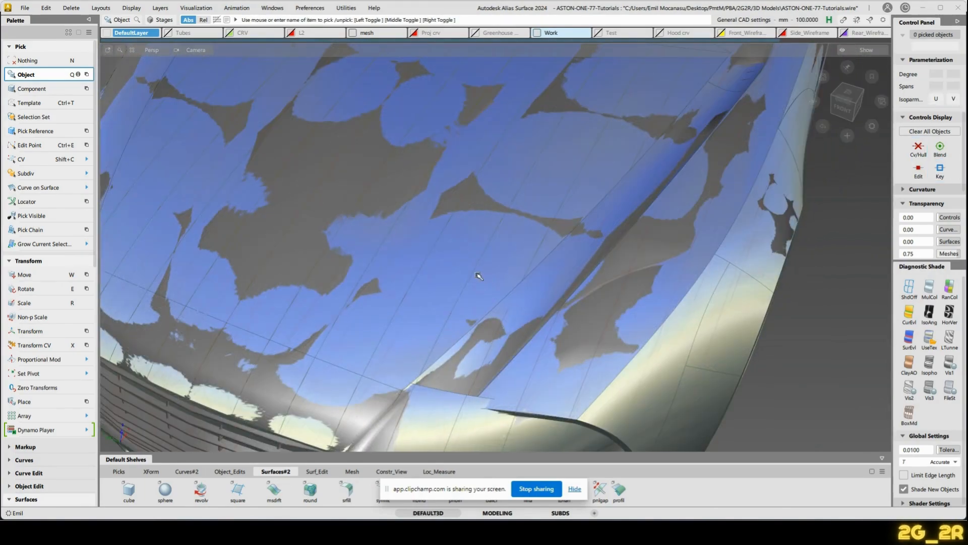
Remove the central hood surface and the adjoining side surface from view to expose the mesh underneath.
left_click(477, 275)
key("Delete")
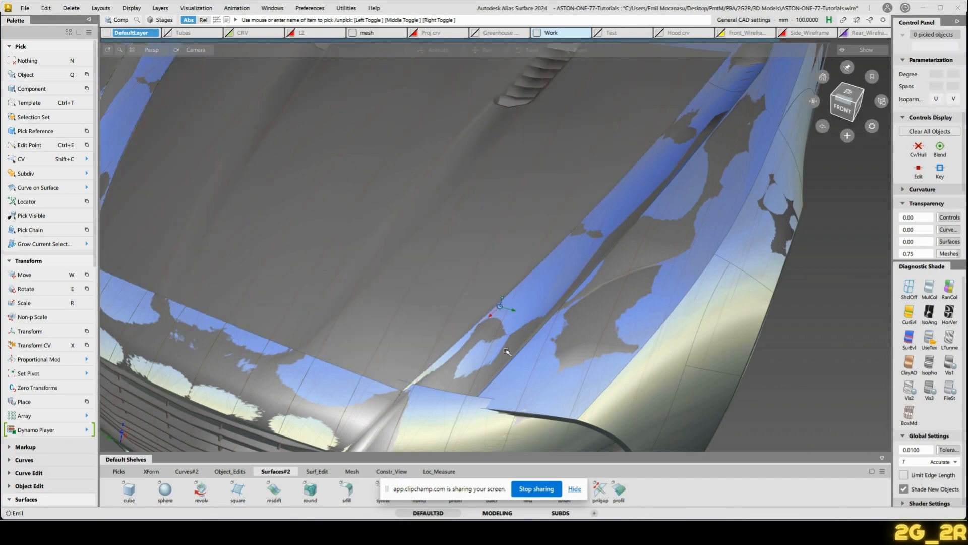
scroll(518, 312, "up", 5)
left_click(515, 312)
key("Delete")
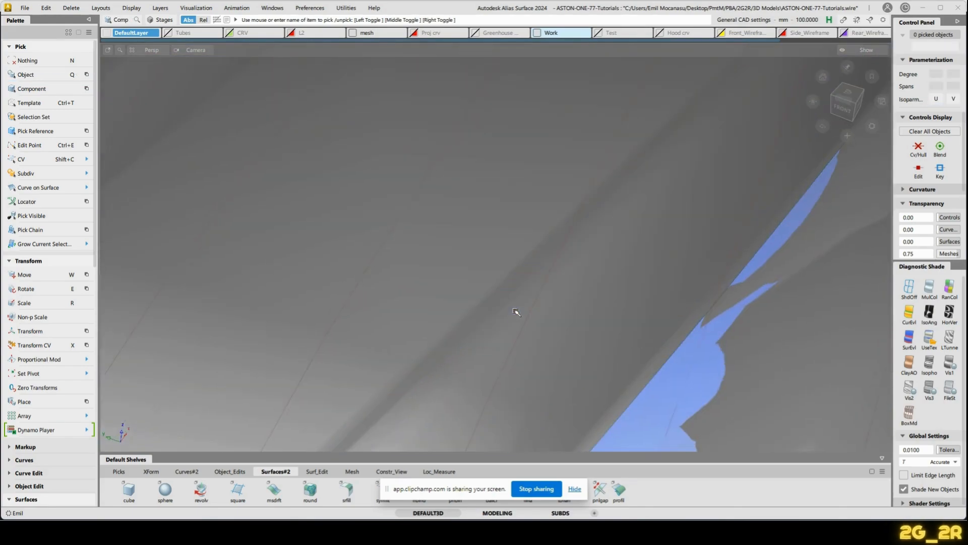
left_click_drag(449, 367, 655, 348, "alt+shift")
Switch to the browser, search NetCarShow for "one 77" and open a front three-quarter photo of the 2010 Aston Martin One-77.
key("alt+Tab")
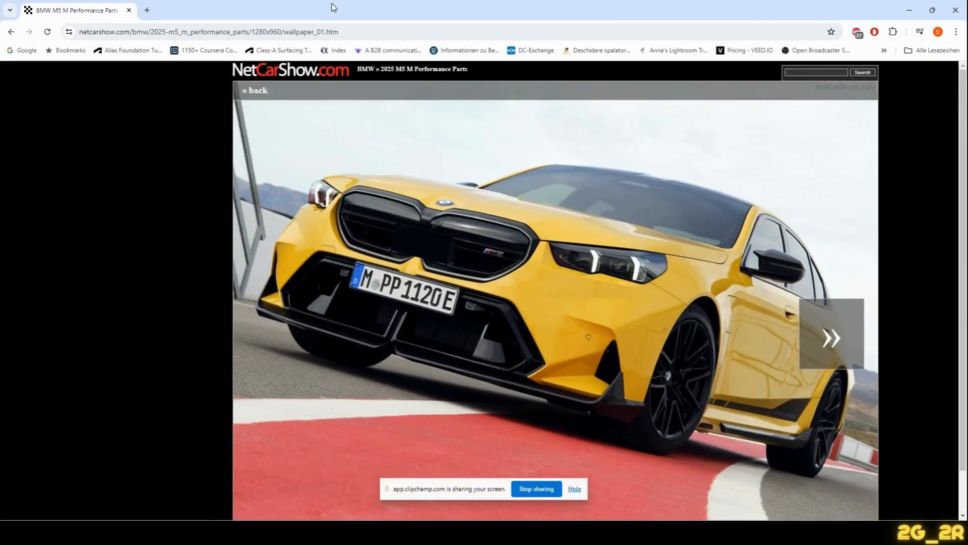
left_click(813, 71)
type("one")
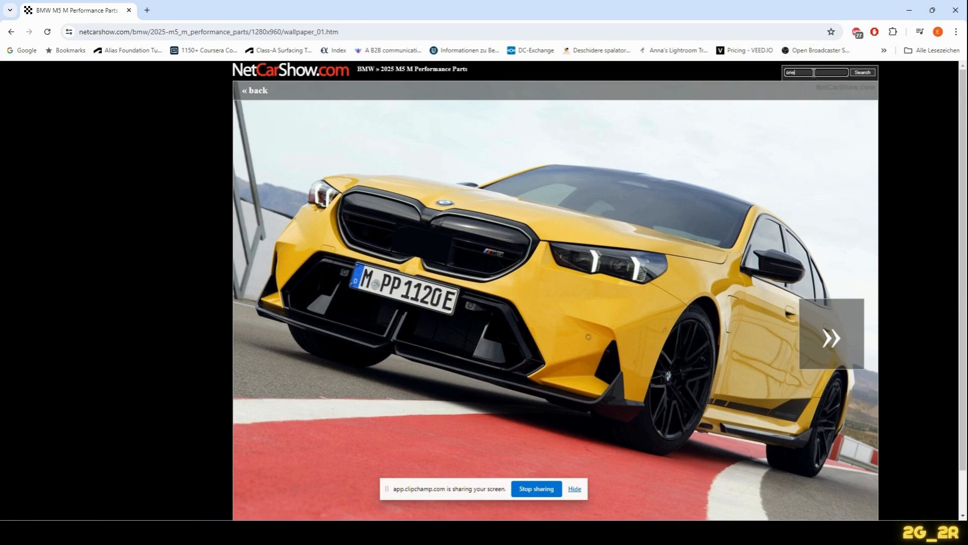
type(" 77")
key("Return")
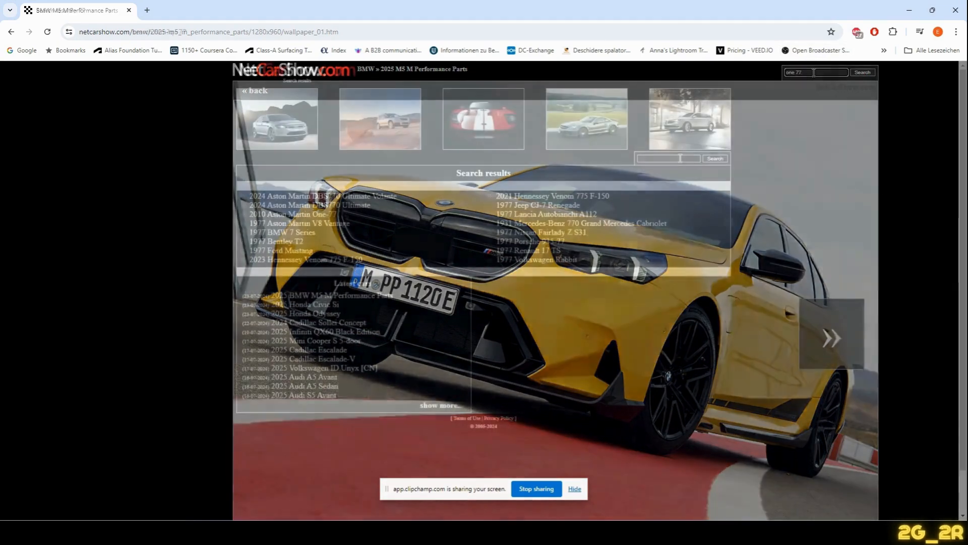
left_click(331, 221)
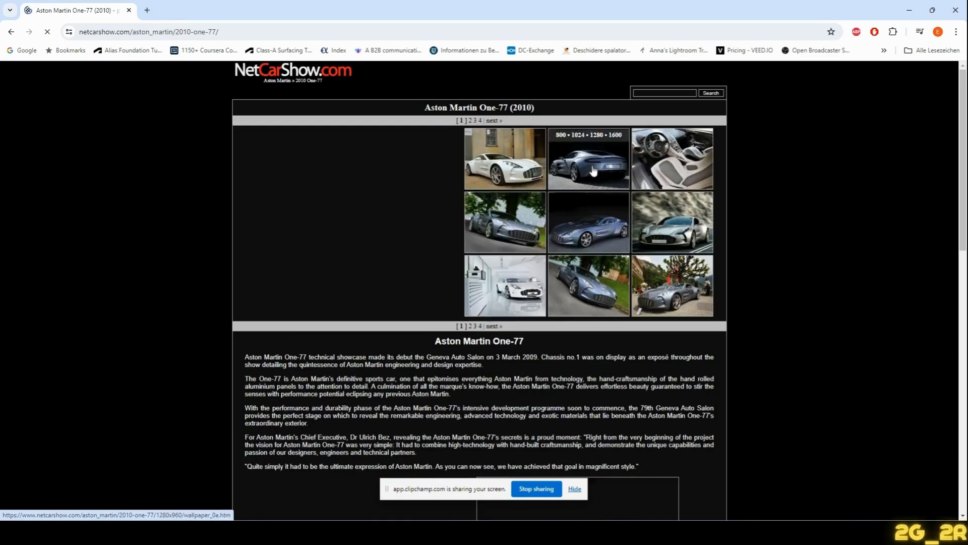
left_click(580, 237)
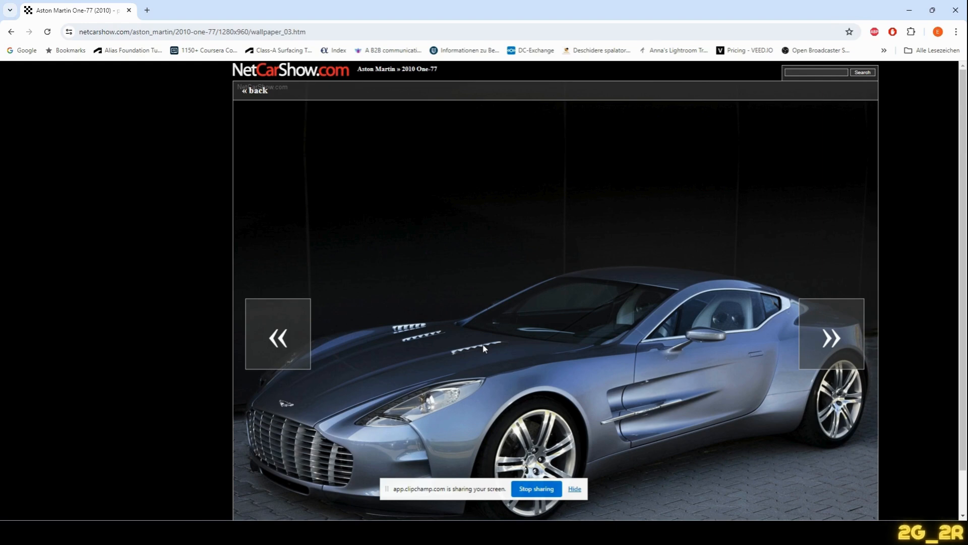
Switch back to Alias and pick the reference mesh around the hood vents.
key("alt+Tab")
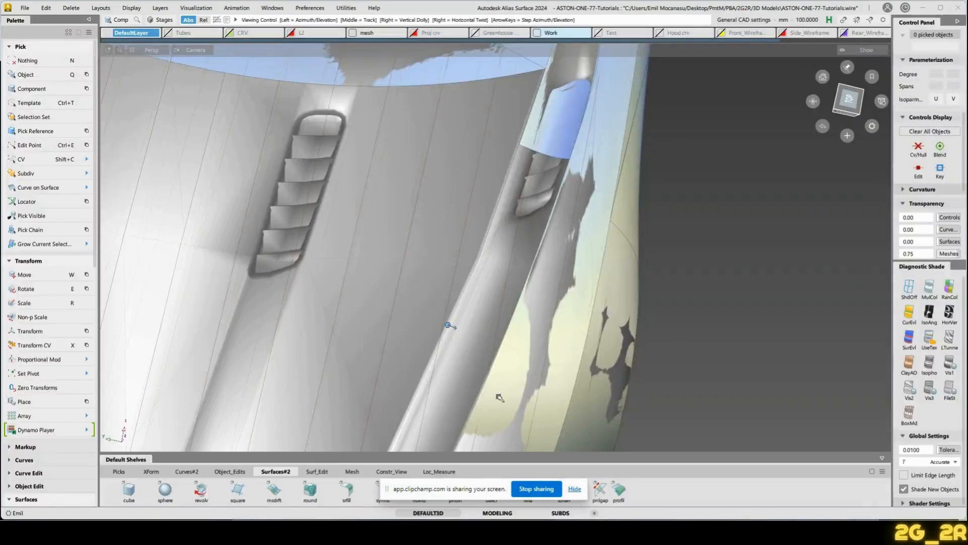
left_click_drag(499, 396, 470, 321, "alt+shift")
key("q")
left_click(431, 298)
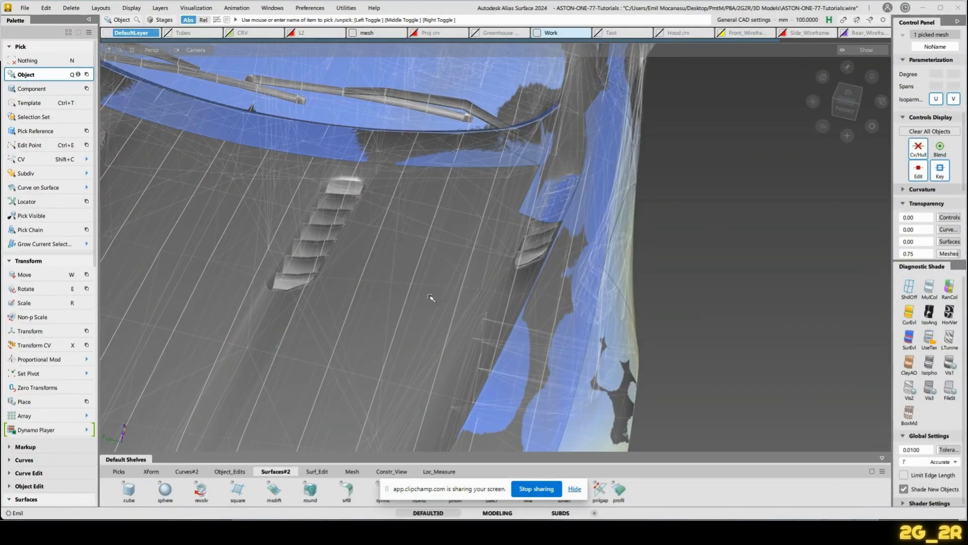
left_click_drag(490, 346, 480, 314, "alt+shift")
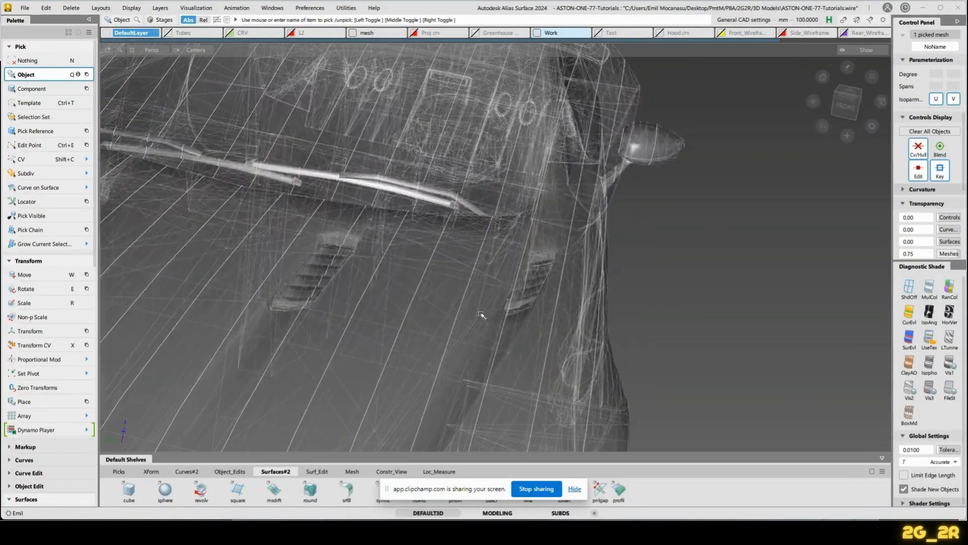
left_click(485, 329)
left_click_drag(546, 332, 462, 347, "alt+shift")
left_click(436, 331)
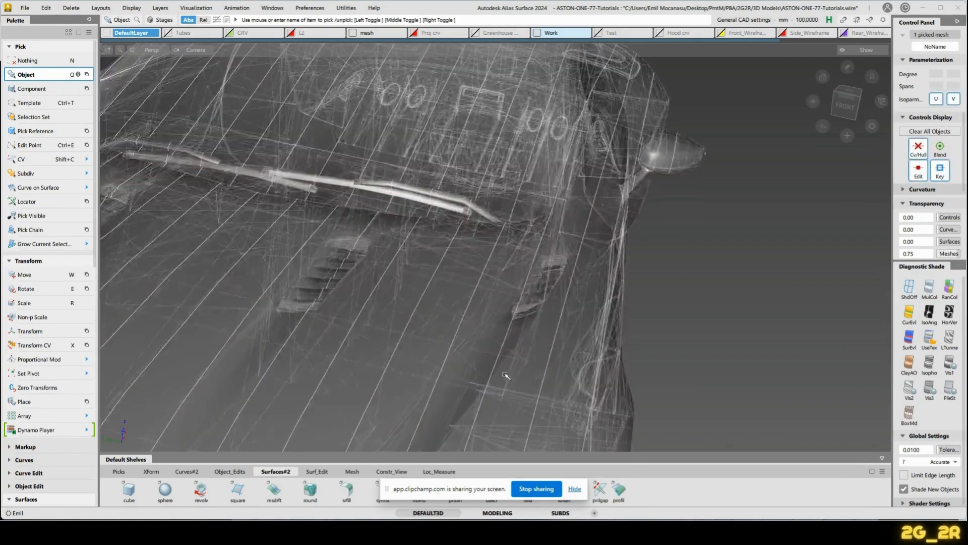
left_click_drag(507, 376, 500, 395, "alt+shift")
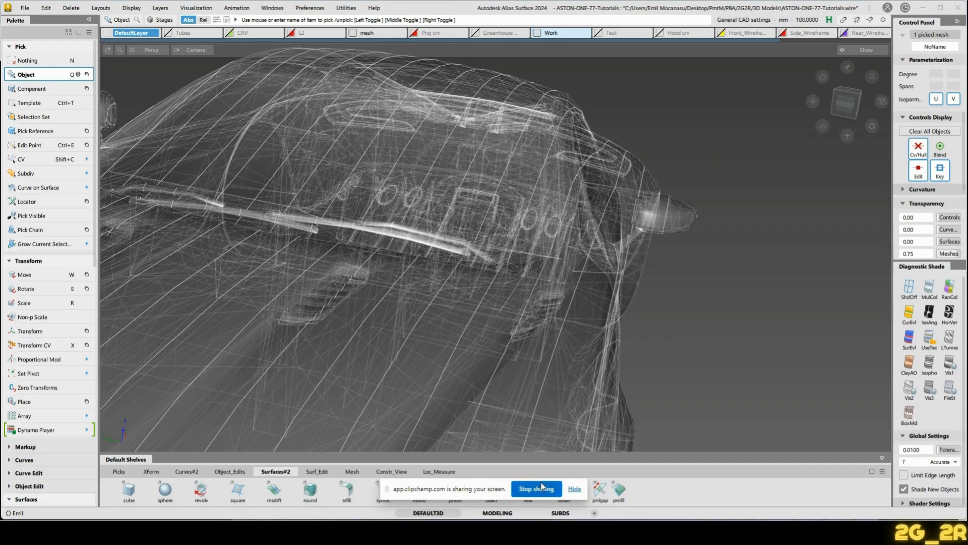
Turn on only the X axis aligned cross sections for the mesh in the Cross Section Editor and unpick the mesh.
left_click(575, 489)
left_click(439, 470)
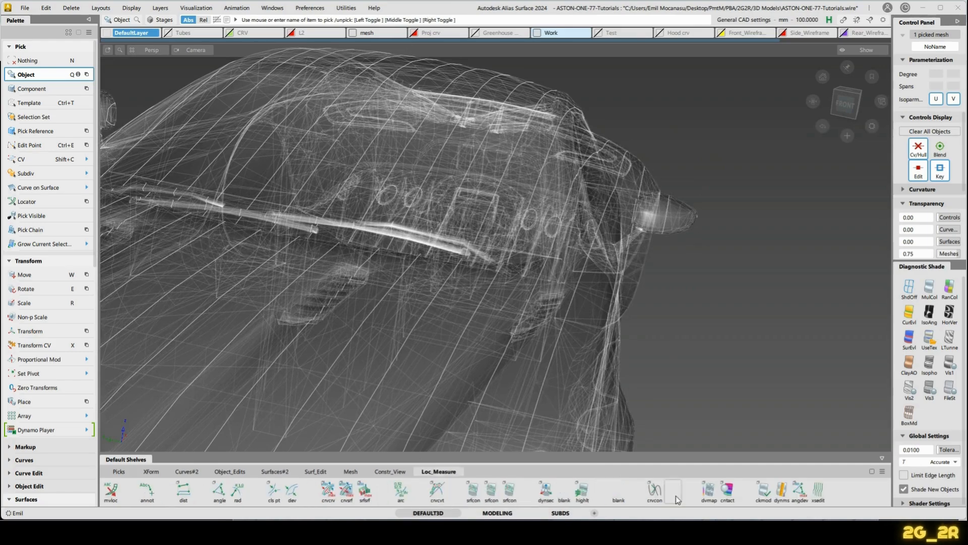
left_click(818, 493)
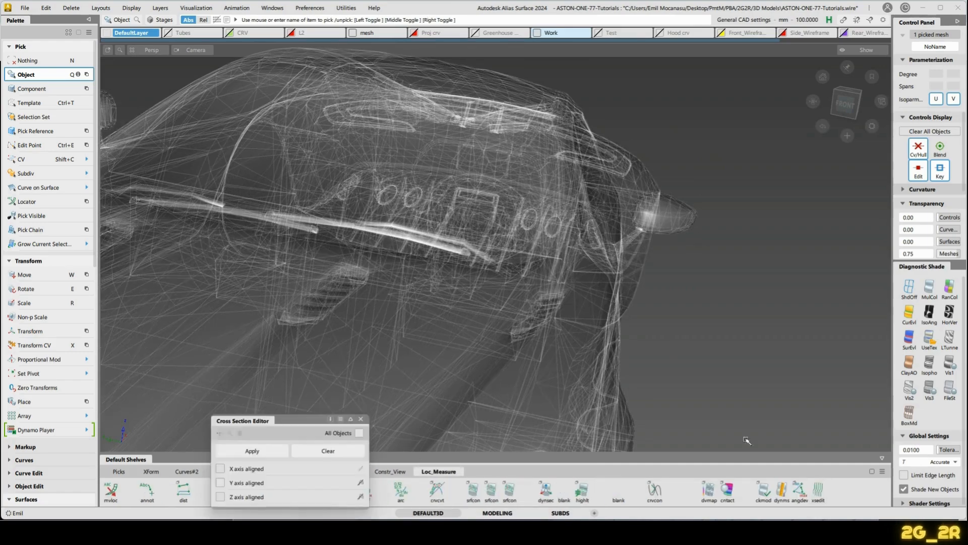
left_click(230, 483)
left_click(230, 469)
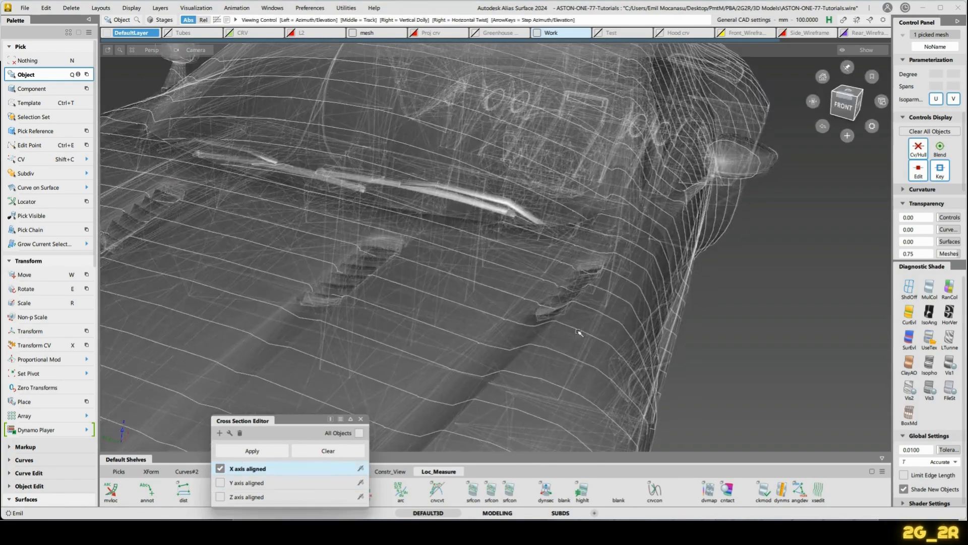
right_click_drag(579, 333, 526, 318, "alt+shift")
right_click_drag(465, 333, 507, 327, "alt+shift")
left_click(506, 326)
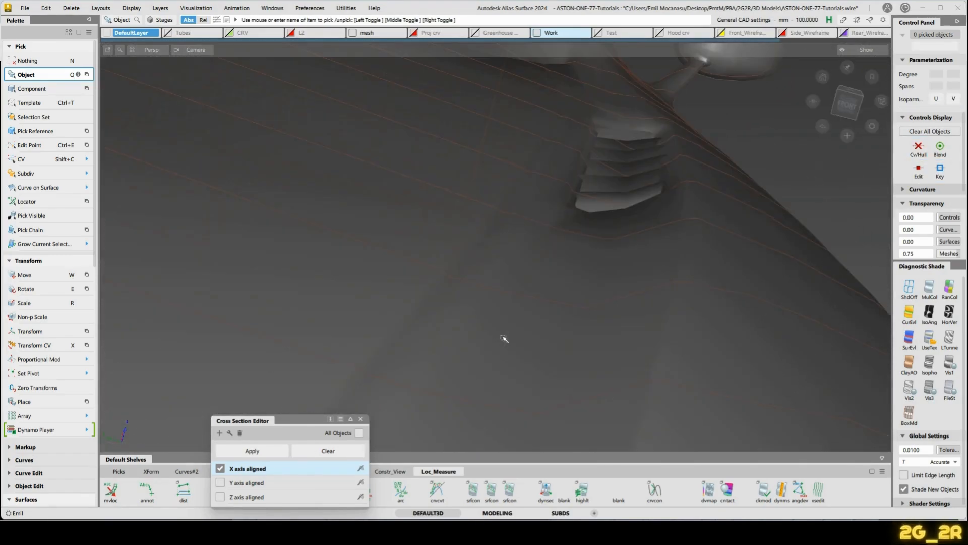
Isolate the central hood surface with the mesh and compare its side edge with the X axis aligned sections.
left_click_drag(474, 289, 525, 239, "alt+shift")
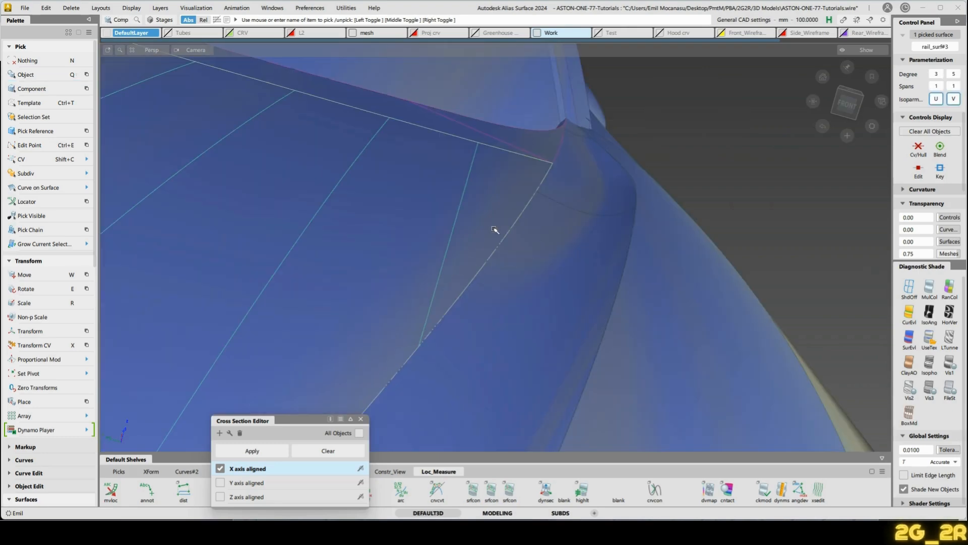
key("Delete")
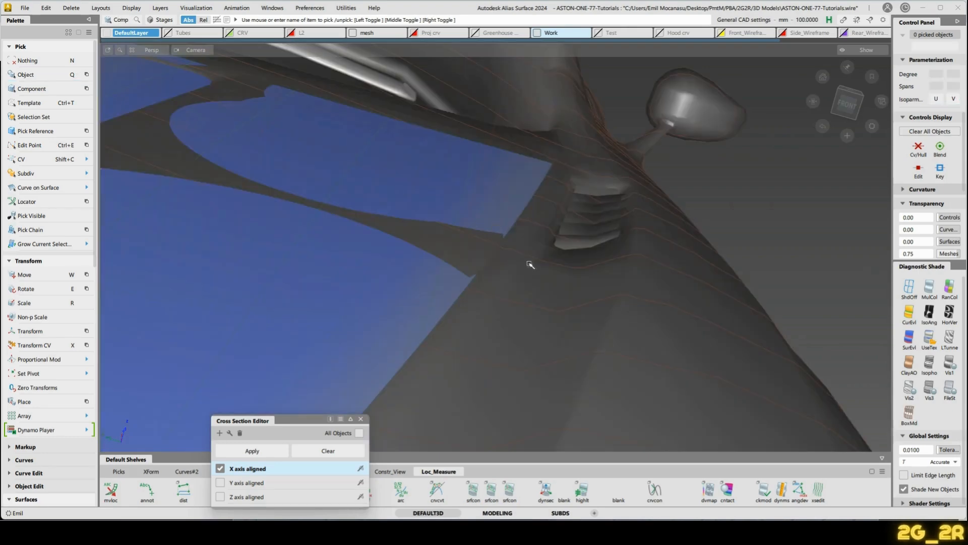
mouse_move(529, 264)
left_mouse_down("alt+shift")
mouse_move(493, 281)
mouse_move(463, 333)
mouse_move(513, 296)
mouse_move(519, 250)
left_mouse_up("alt+shift")
mouse_move(518, 248)
right_mouse_down("alt+shift")
mouse_move(526, 247)
mouse_move(523, 262)
right_mouse_up("alt+shift")
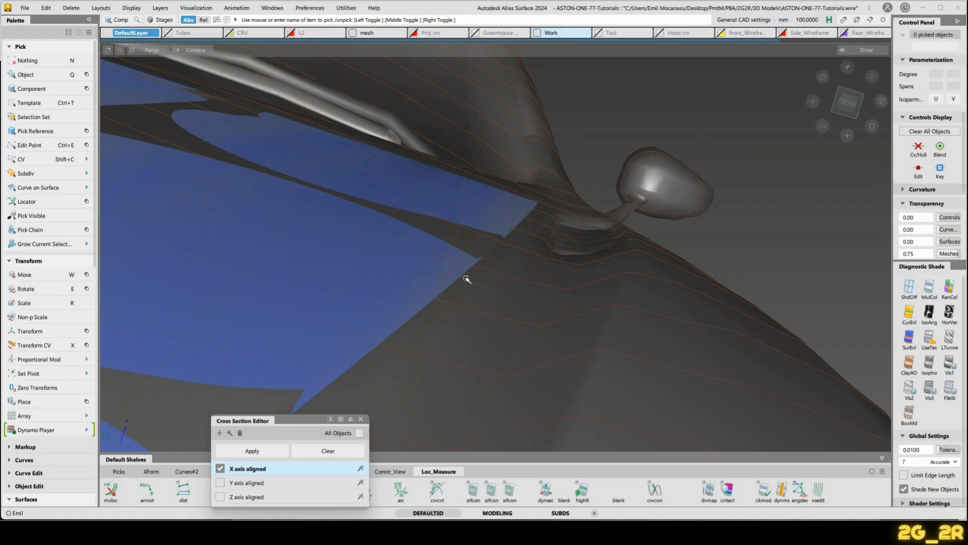
right_click_drag(413, 319, 580, 329, "alt+shift")
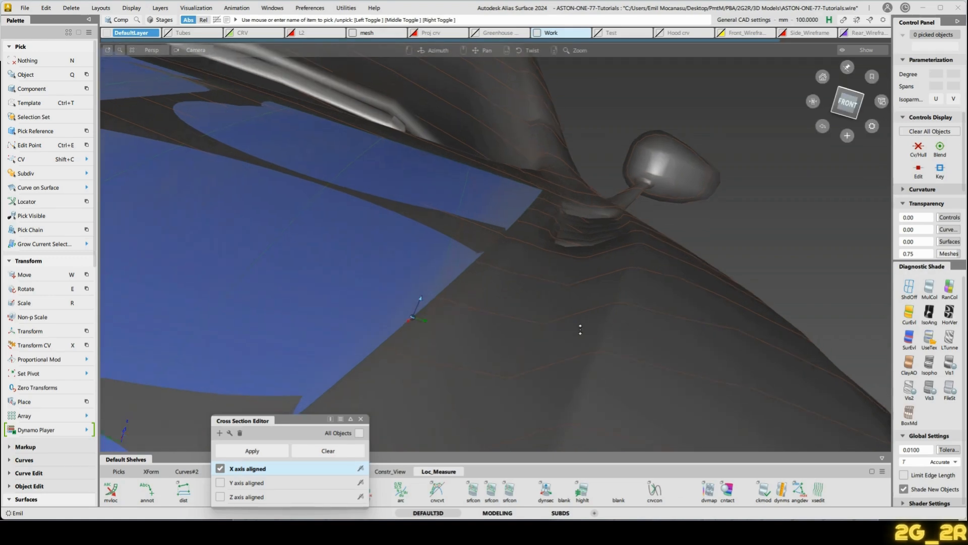
left_click_drag(459, 320, 510, 291, "alt+shift")
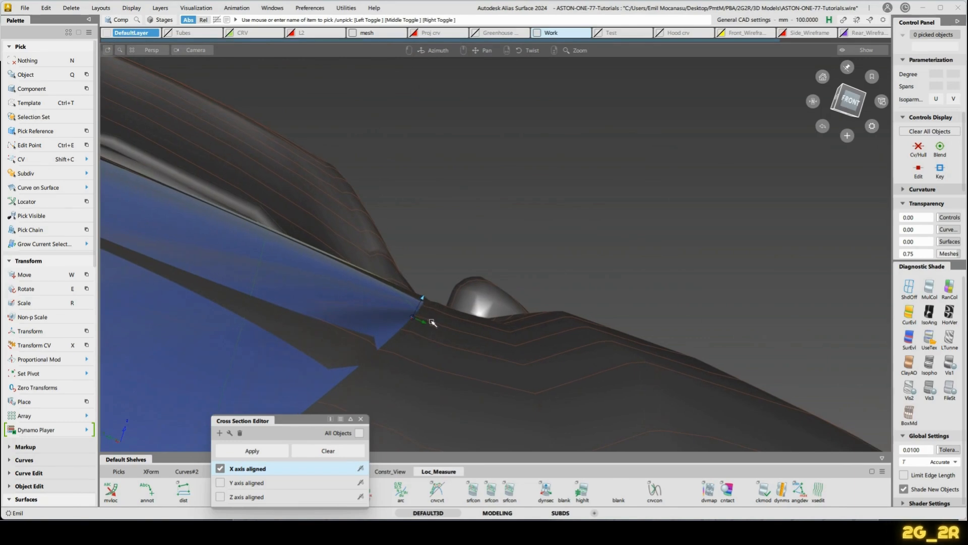
left_click_drag(511, 266, 458, 336, "alt+shift")
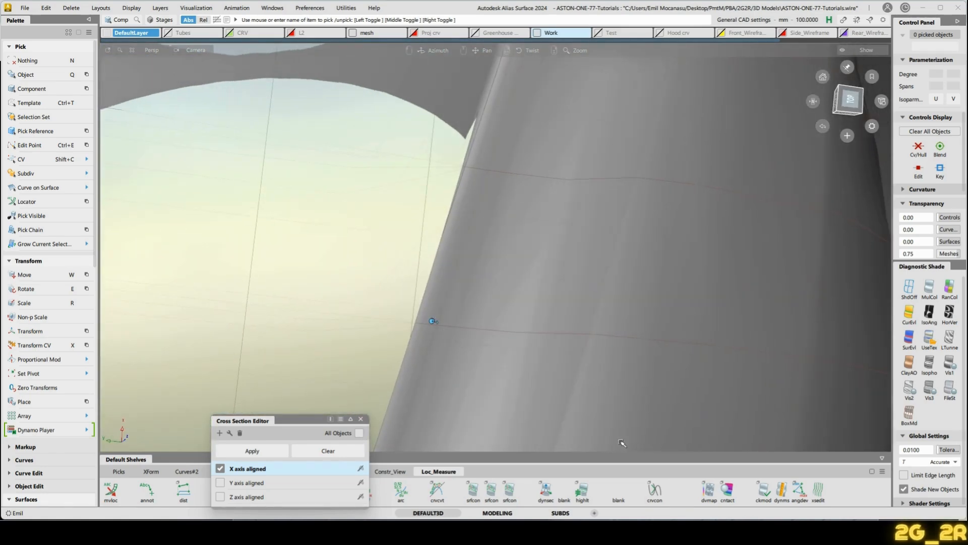
Measure the offset between the hood surface's side edge and the mesh section line with a dynamic ruler.
left_click(782, 489)
left_click(415, 321)
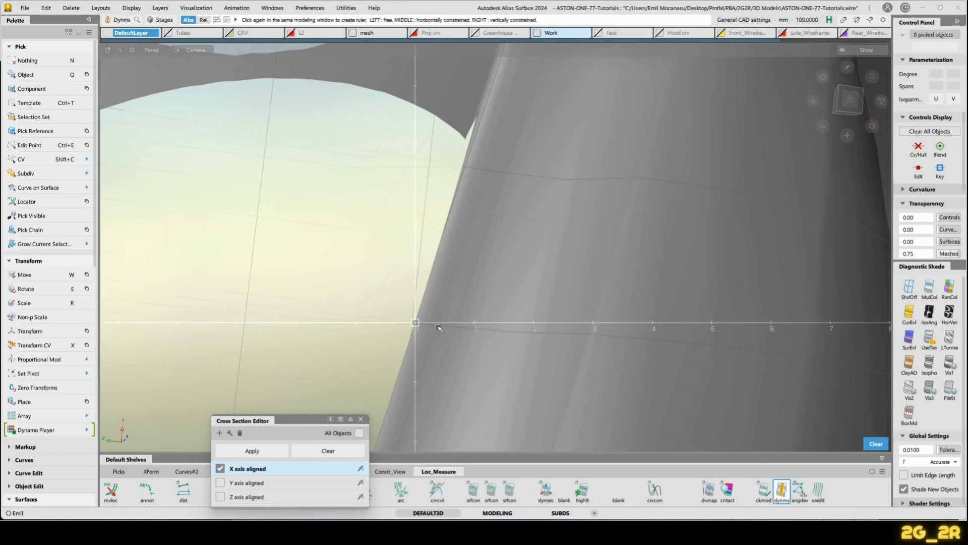
left_click(440, 328)
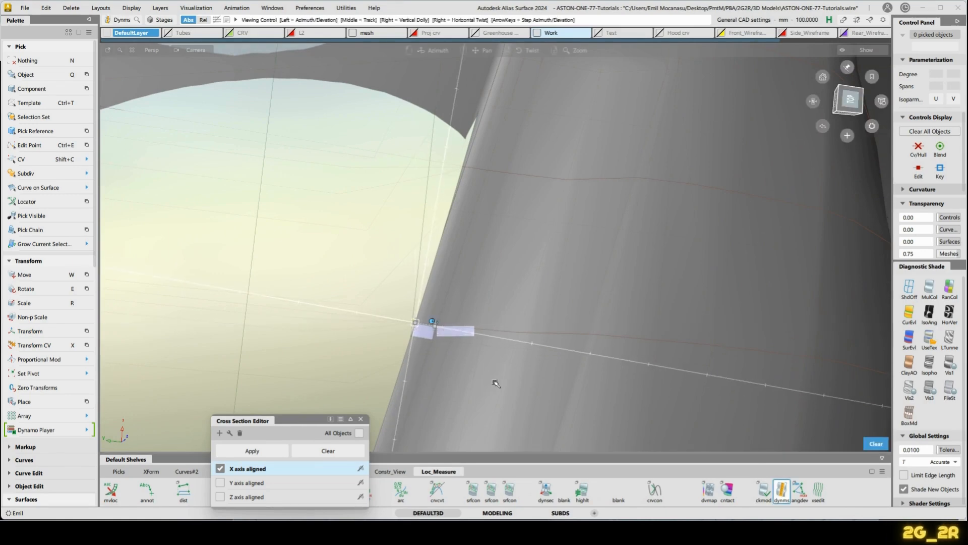
left_click_drag(484, 368, 433, 253, "alt+shift")
right_click_drag(433, 253, 507, 301, "alt+shift")
left_click_drag(331, 285, 344, 288, "alt+shift")
left_click(367, 287)
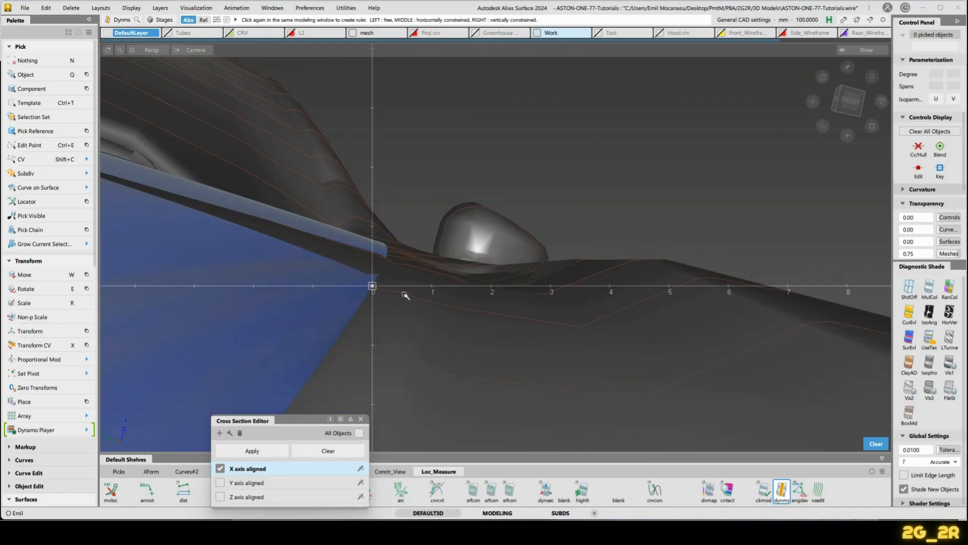
key("ctrl+z")
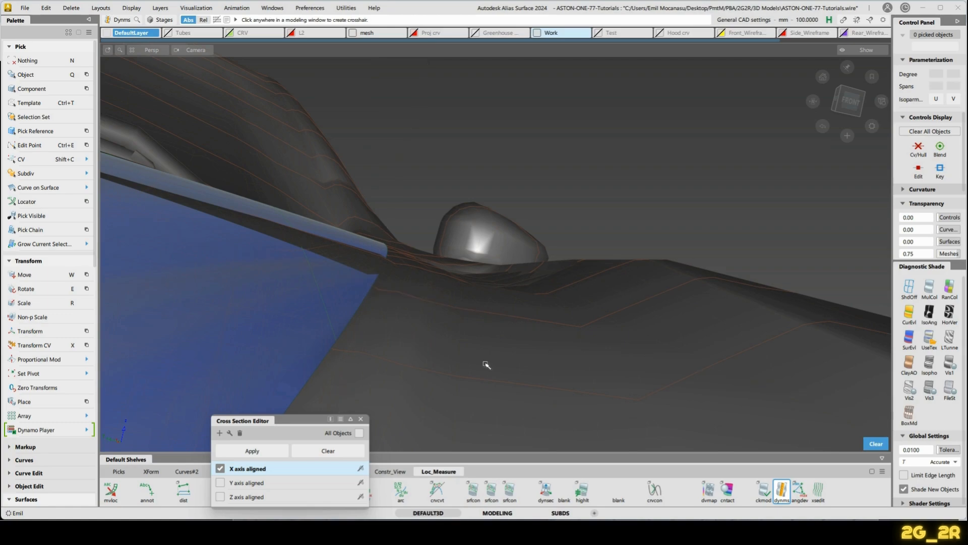
left_click_drag(463, 256, 327, 321, "alt+shift")
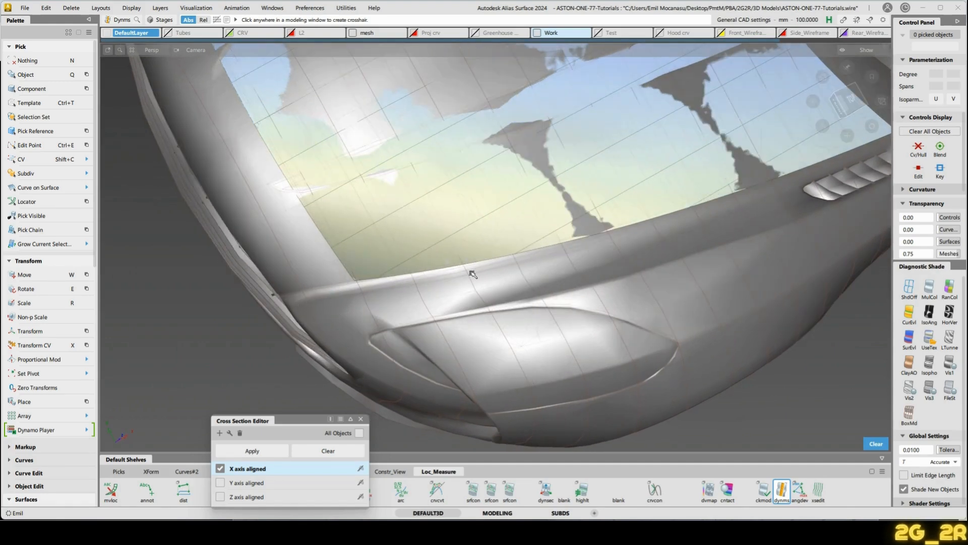
Bring back the full surface model and show the CRV and Hood crv layers.
left_click_drag(555, 252, 591, 287, "alt+shift")
middle_click_drag(486, 322, 489, 297, "alt+shift")
left_click_drag(488, 297, 523, 312, "alt+shift")
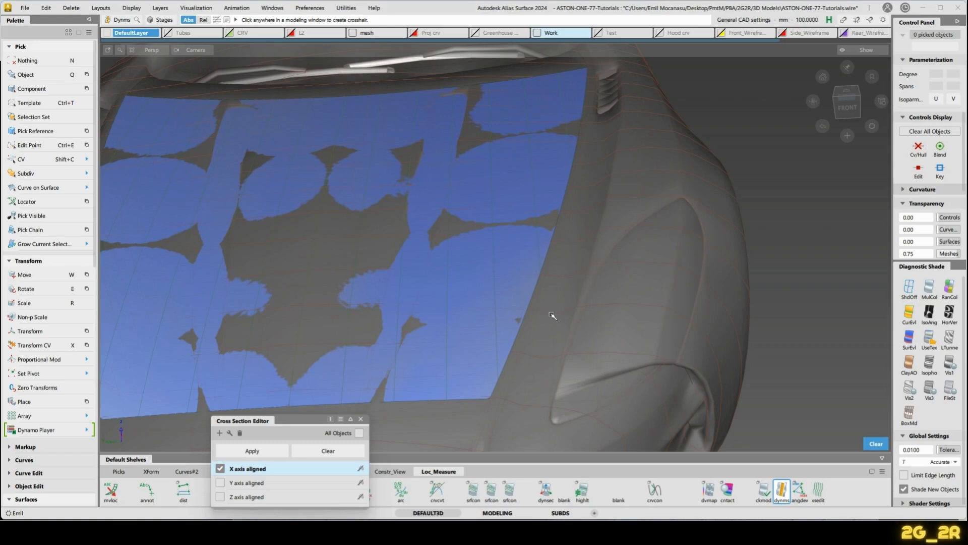
left_click_drag(595, 318, 554, 316, "alt+shift")
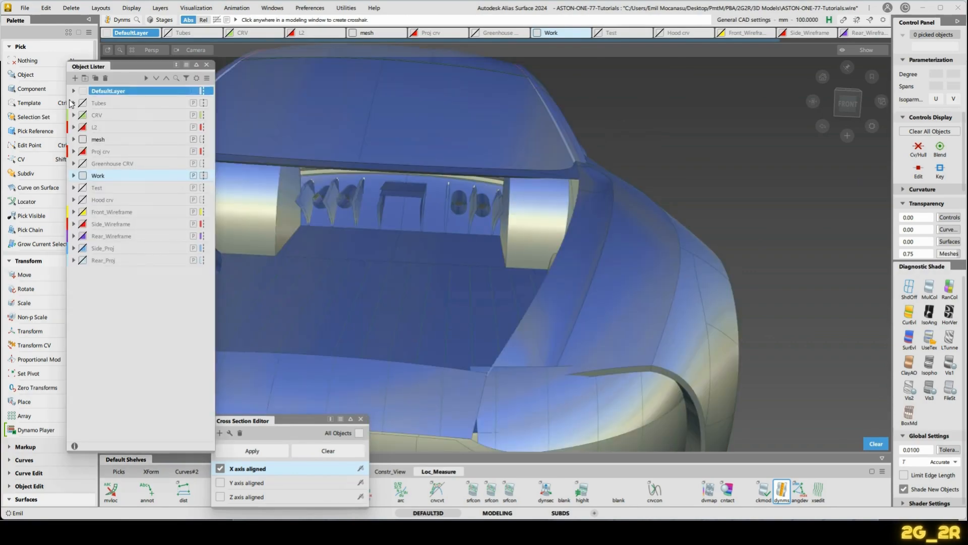
left_click(82, 115)
left_click_drag(676, 237, 636, 264, "alt+shift")
left_click(82, 200)
Pick the degree 3 curve running along the hood's side edge toward the headlight.
left_click_drag(551, 266, 533, 281, "ctrl+shift")
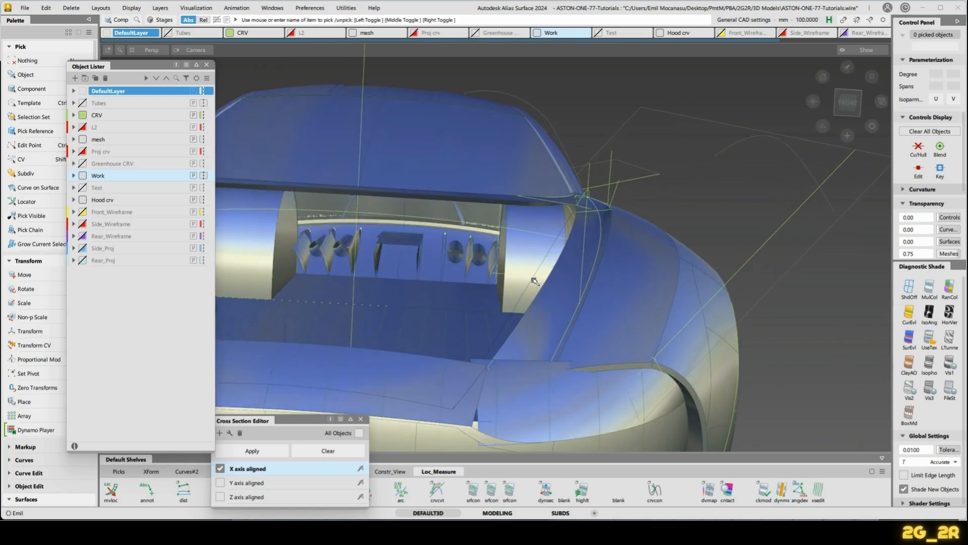
left_click(533, 281)
left_click_drag(643, 262, 628, 273, "alt+shift")
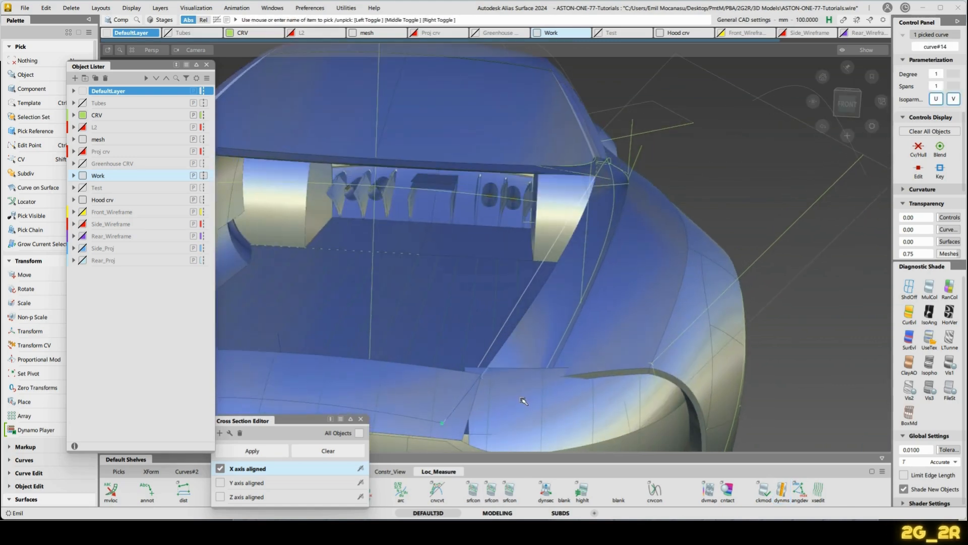
left_click(496, 407)
left_click_drag(496, 407, 457, 403, "ctrl+shift")
left_click(467, 396)
left_click(461, 405)
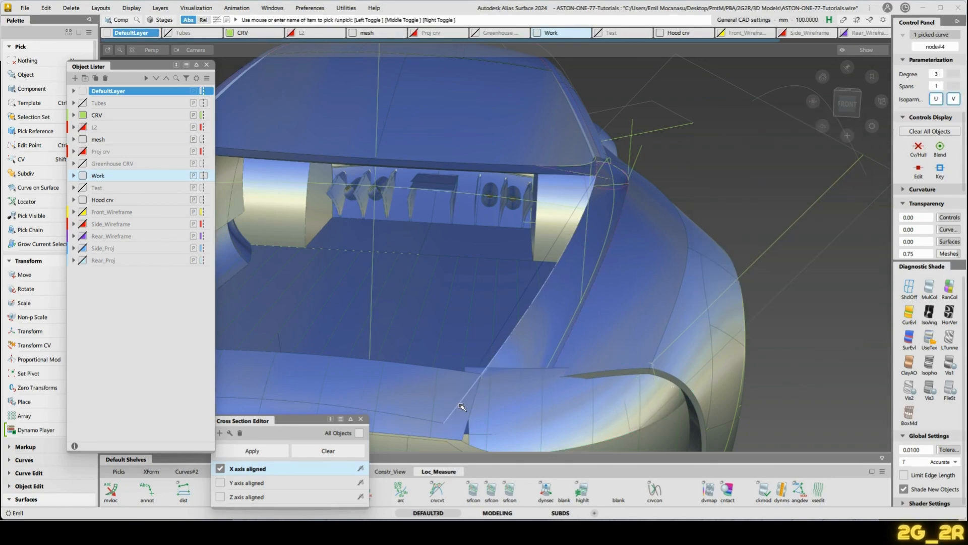
Isolate the central hood surface with the side curve, with the mesh layer hidden and shading off.
left_click_drag(508, 352, 560, 326, "ctrl+shift")
left_click(506, 327)
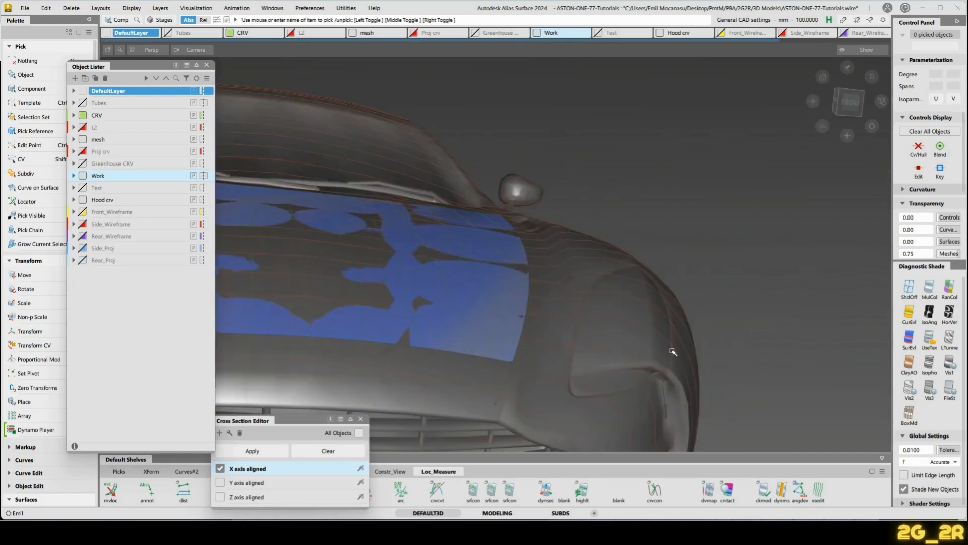
left_click_drag(672, 352, 551, 376, "alt+shift")
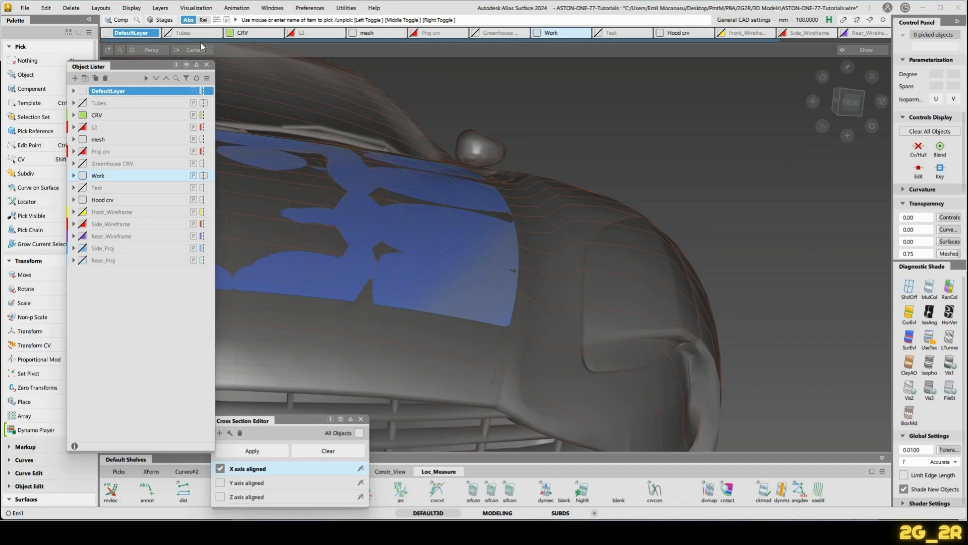
left_click(351, 33)
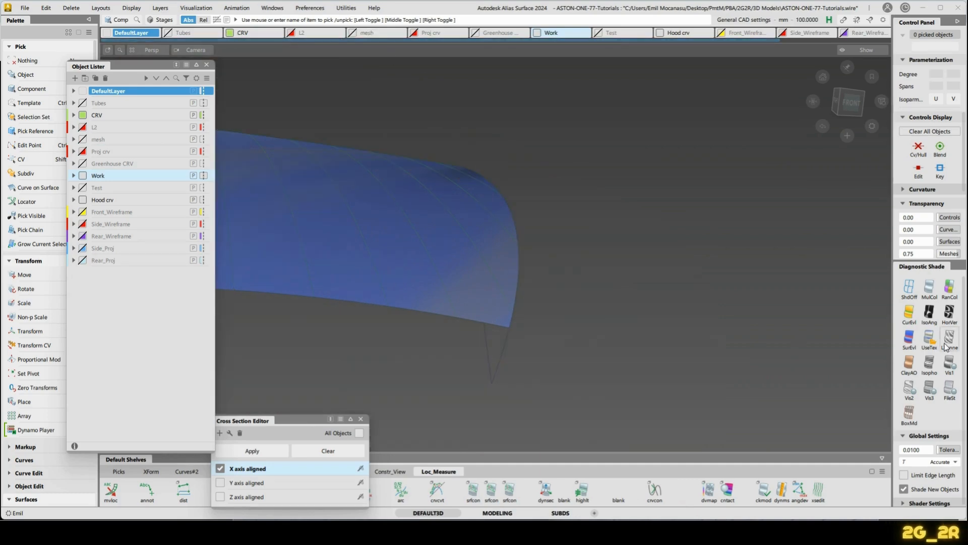
left_click(908, 288)
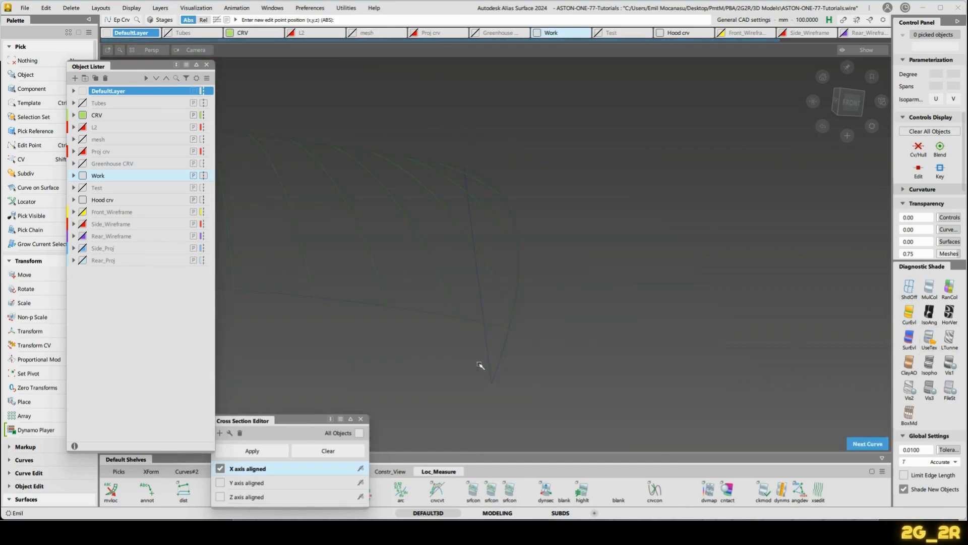
Draw a straight line outward from the middle of the hood's side curve and scale it longer.
left_click_drag(491, 367, 500, 288, "ctrl+alt")
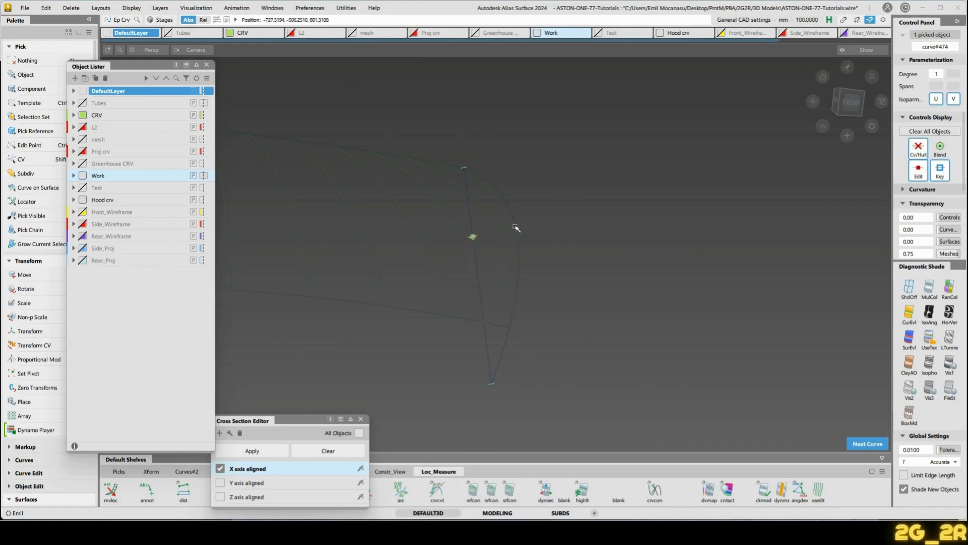
left_click_drag(516, 228, 518, 233, "ctrl+alt")
left_click_drag(500, 359, 567, 228, "ctrl+alt")
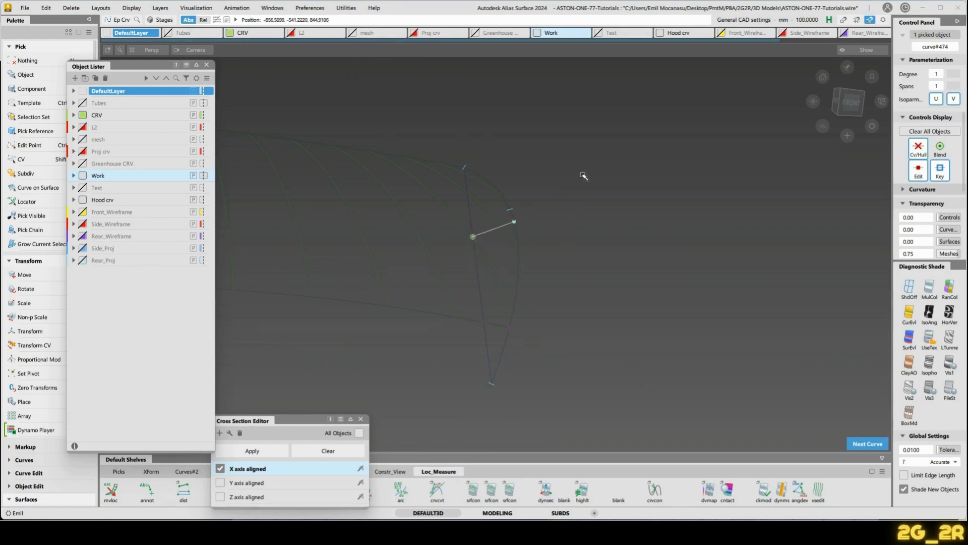
left_click_drag(496, 85, 567, 152, "ctrl+alt")
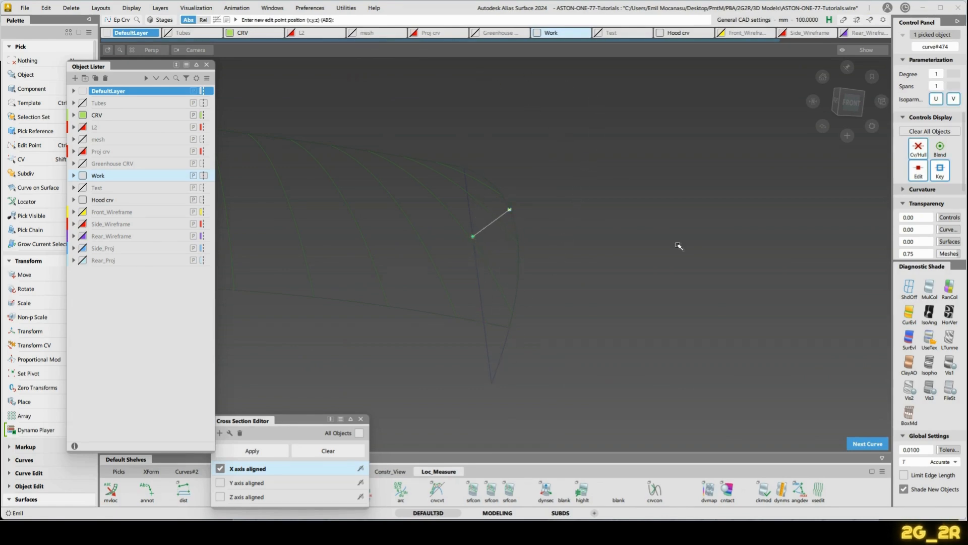
key("e")
key("r")
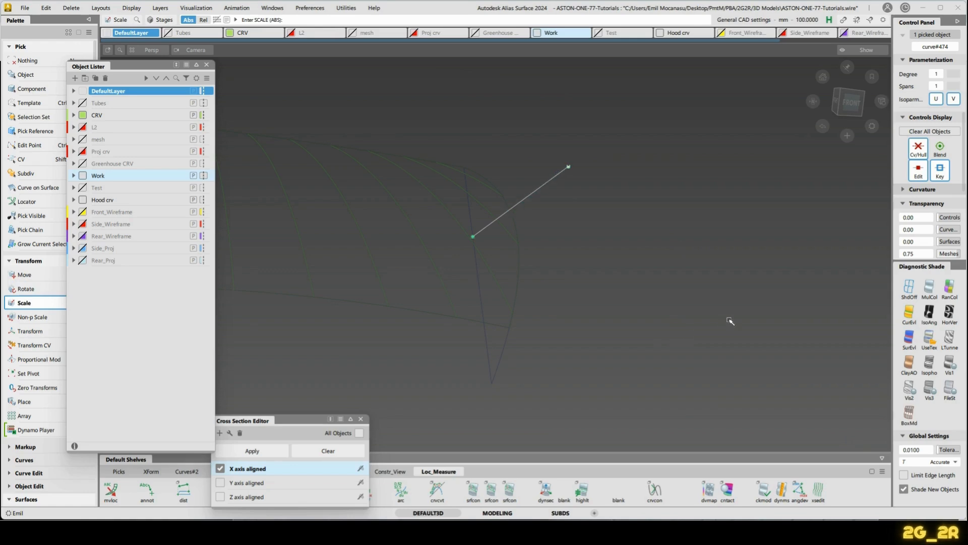
Build a Profile surface by sweeping the straight line along the hood's side curve.
key("n")
key("p")
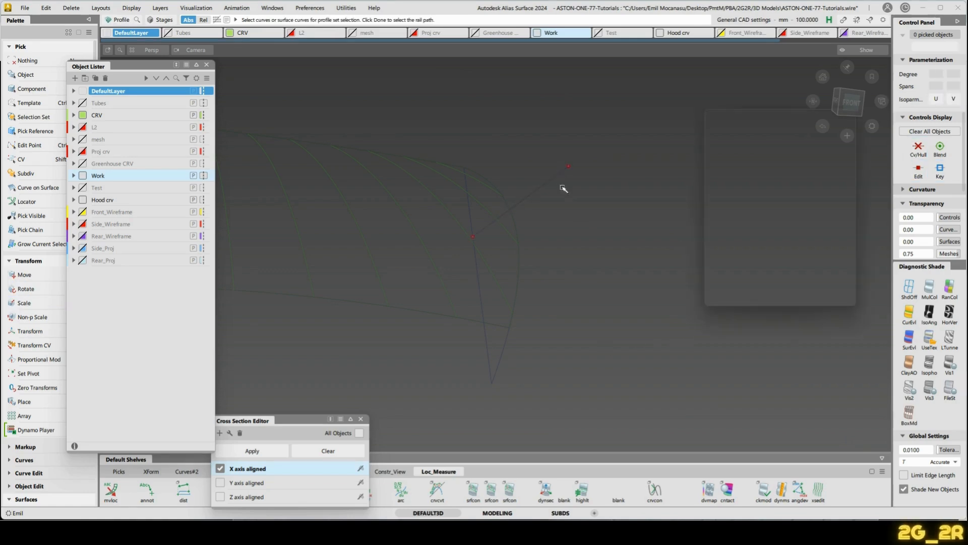
left_click_drag(550, 150, 562, 233)
key("space")
key("space")
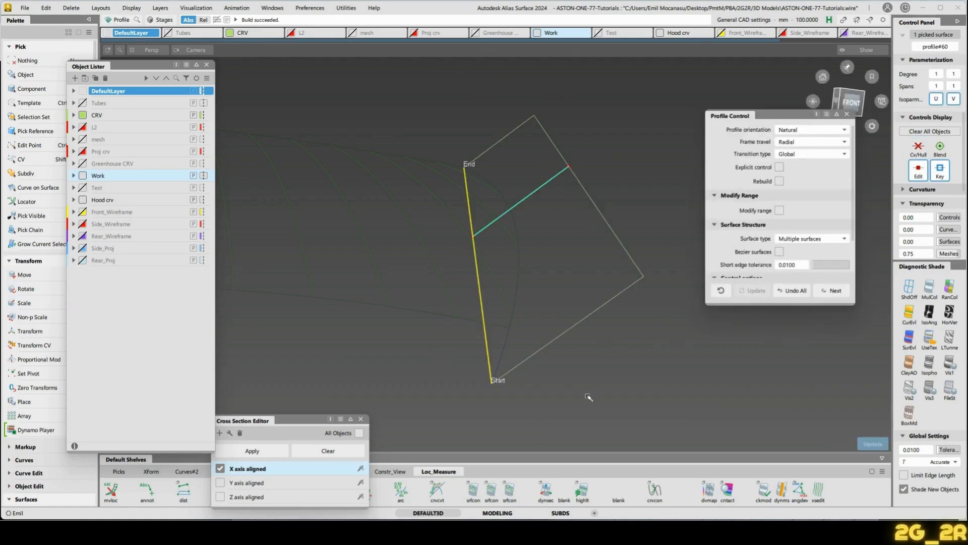
Switch the perspective view to orthographic and turn surface shading back on.
left_click_drag(588, 398, 575, 314, "alt+shift")
left_click(881, 103)
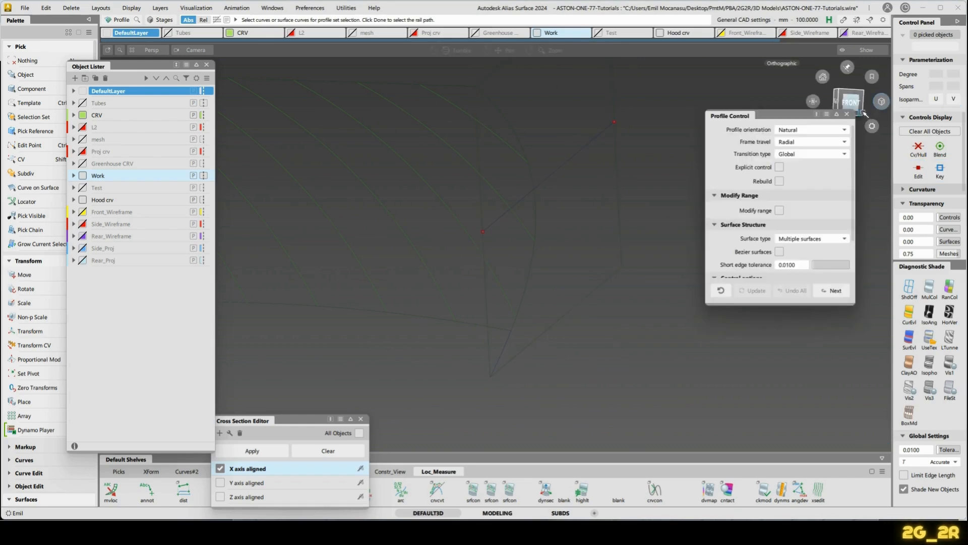
left_click(207, 65)
left_click_drag(555, 212, 605, 203, "alt+shift")
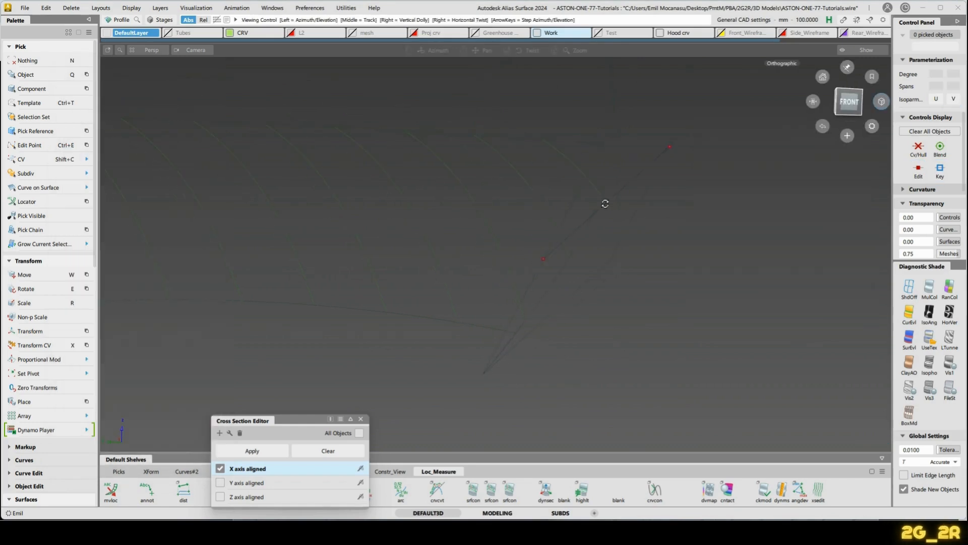
left_click(929, 339)
Extend the front edge of the Profile surface farther past the hood's front corner.
mouse_move(731, 312)
left_mouse_down("alt+shift")
mouse_move(612, 276)
mouse_move(621, 206)
mouse_move(413, 145)
mouse_move(525, 225)
mouse_move(694, 289)
mouse_move(637, 296)
left_mouse_up("alt+shift")
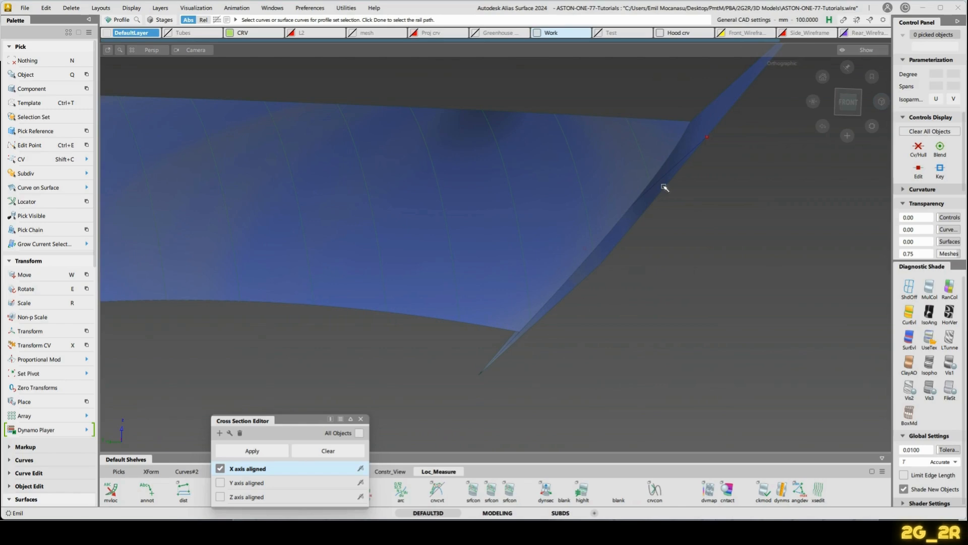
left_click_drag(485, 359, 537, 355, "alt+shift")
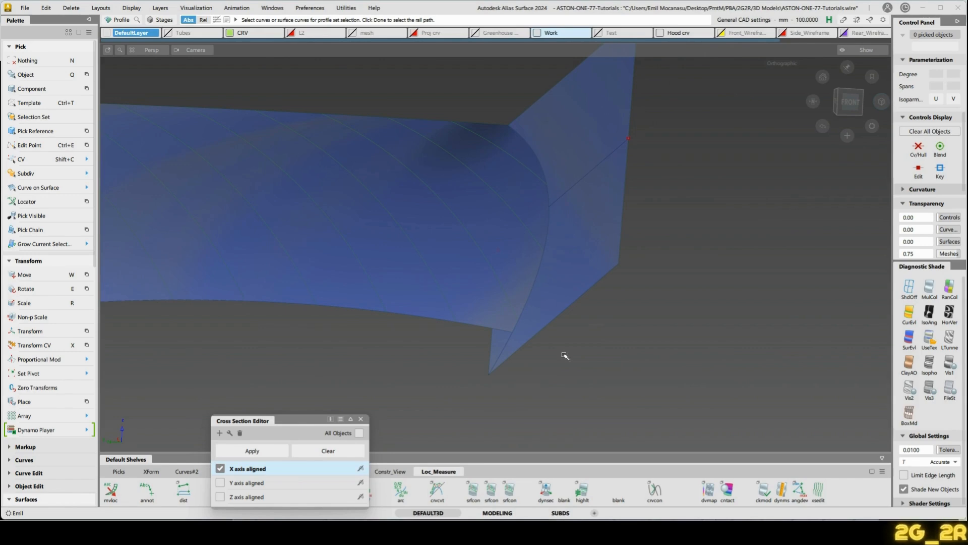
left_click_drag(613, 339, 662, 333, "alt+shift")
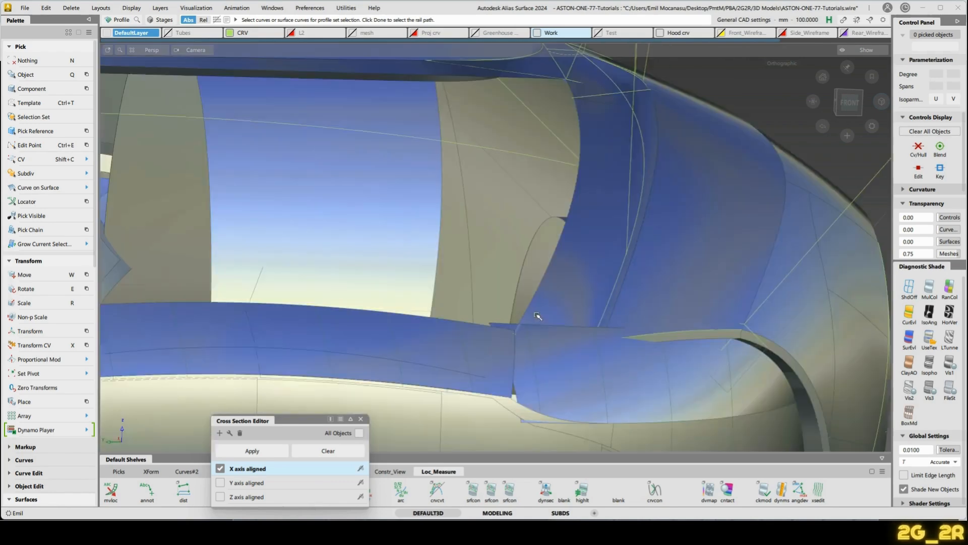
left_click_drag(570, 317, 546, 343, "alt+shift")
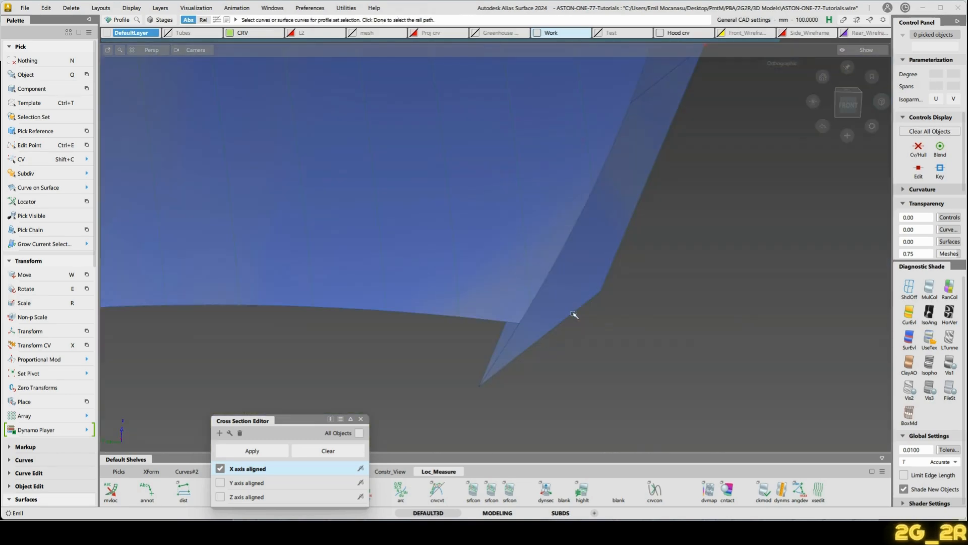
left_click_drag(573, 318, 598, 320, "alt+shift")
left_click(491, 266, "ctrl+shift")
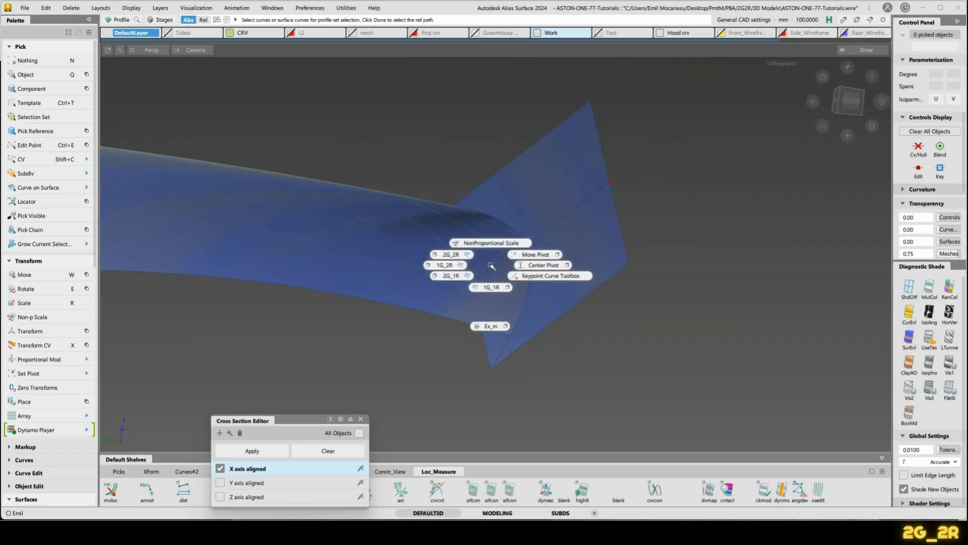
left_click_drag(488, 326, 488, 327, "ctrl+shift")
left_click(487, 346)
left_click(519, 367)
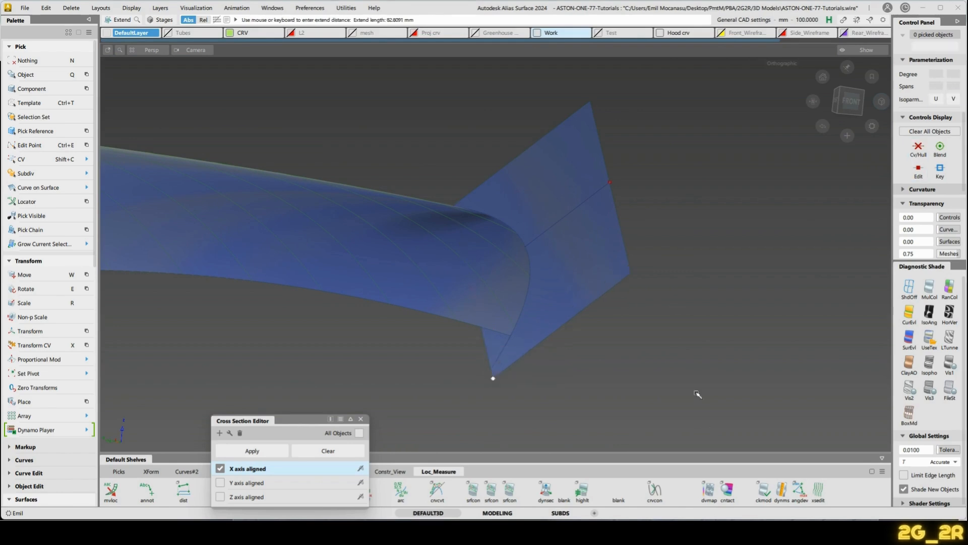
left_click_drag(698, 393, 705, 283)
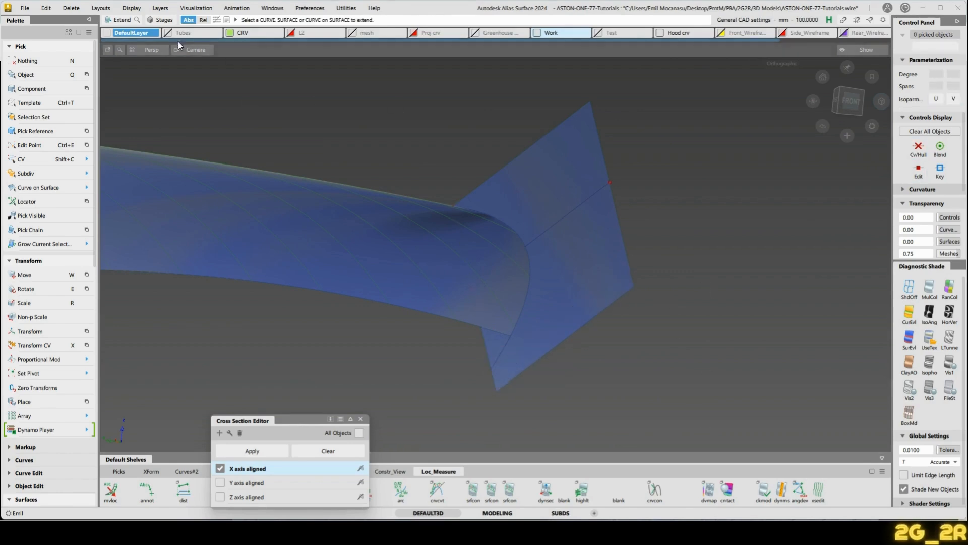
Show the mesh layer and pick the extended Profile surface along the hood's side.
left_click(355, 37)
left_click_drag(656, 216, 599, 303, "alt+shift")
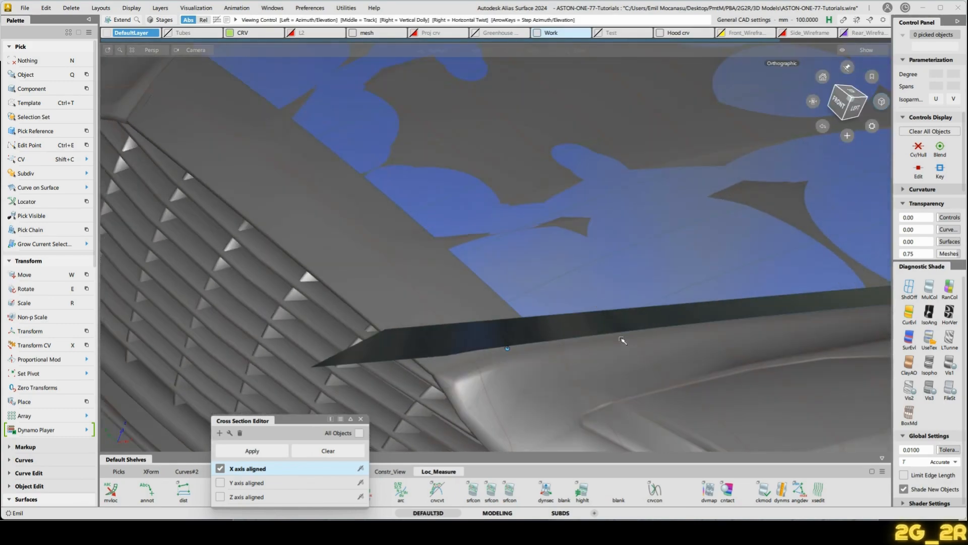
mouse_move(622, 340)
left_mouse_down("alt+shift")
mouse_move(467, 335)
mouse_move(657, 328)
mouse_move(602, 327)
left_mouse_up("alt+shift")
mouse_move(557, 312)
left_mouse_down("ctrl+shift")
mouse_move(623, 312)
mouse_move(550, 313)
mouse_move(664, 341)
left_mouse_up("ctrl+shift")
left_click(603, 301)
left_click_drag(603, 301, 700, 356, "alt+shift")
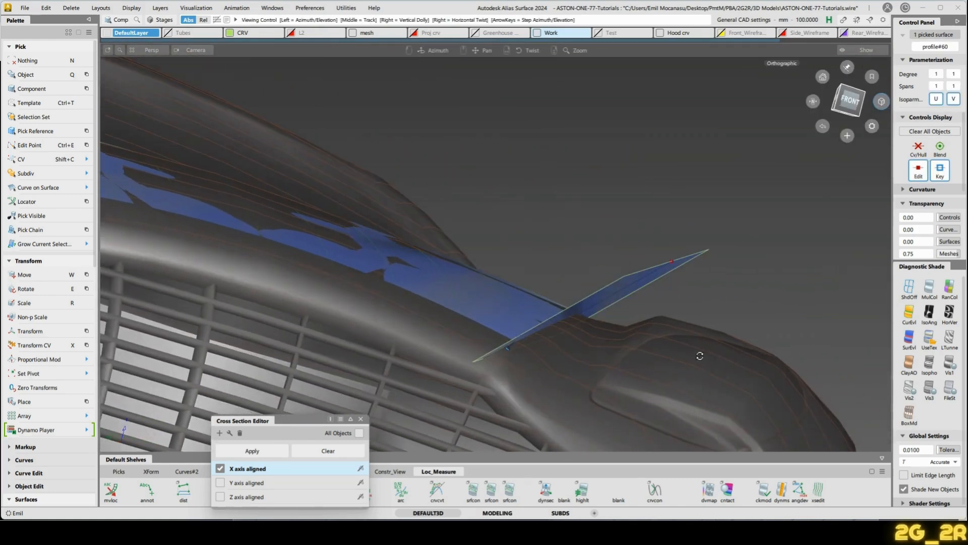
Close the Cross Section Editor and offset the Profile surface with a distance of -10.
left_click(362, 419)
left_click(231, 472)
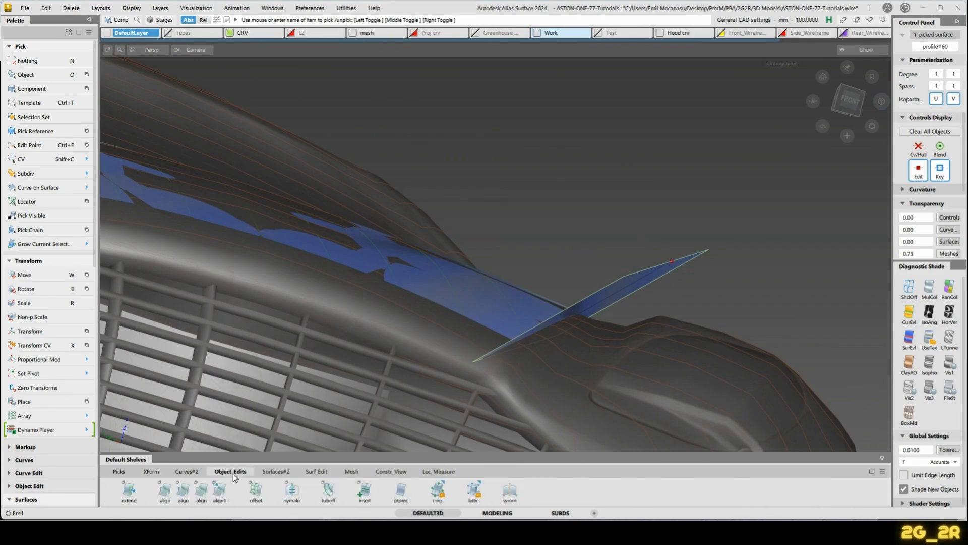
left_click(255, 491)
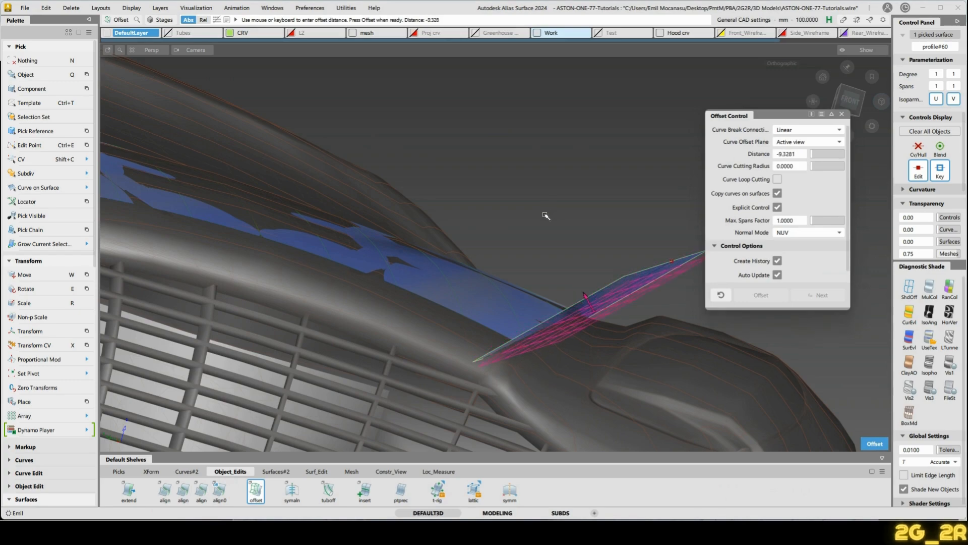
key("space")
left_click_drag(620, 197, 879, 427, "alt+shift")
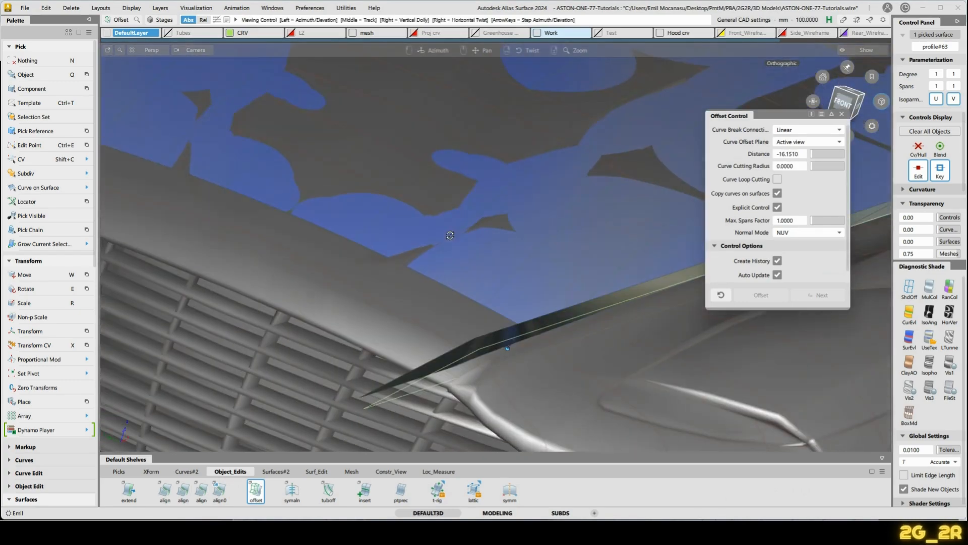
left_click_drag(414, 262, 469, 294, "alt+shift")
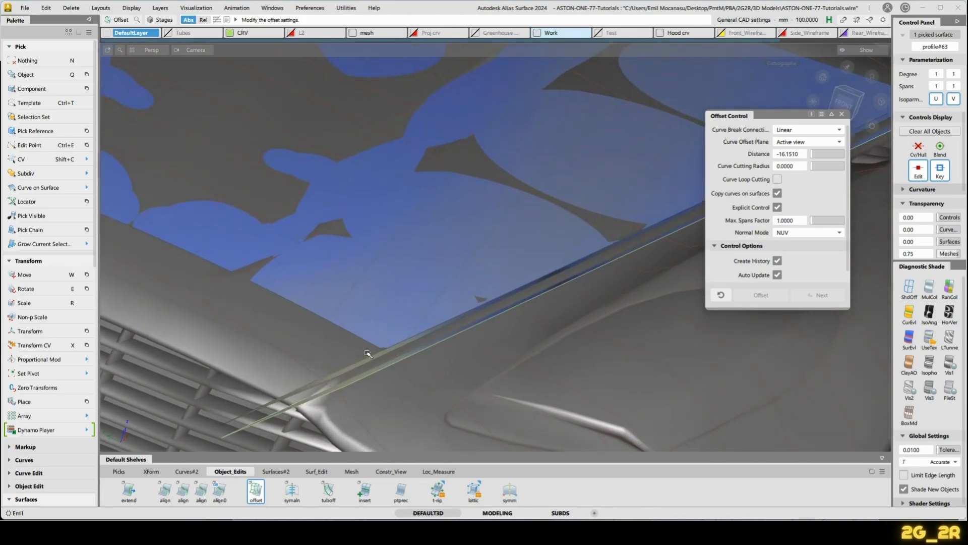
key("space")
left_click(343, 385)
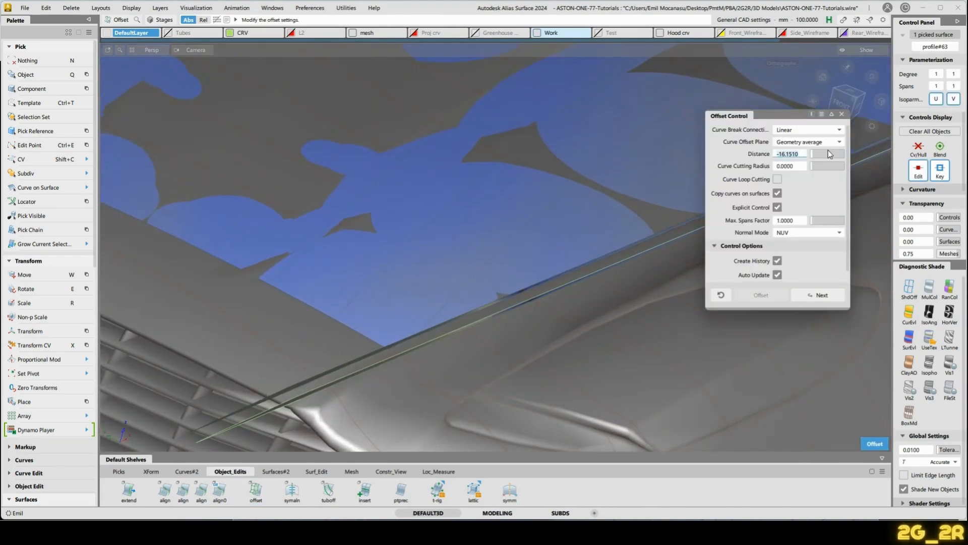
key("Return")
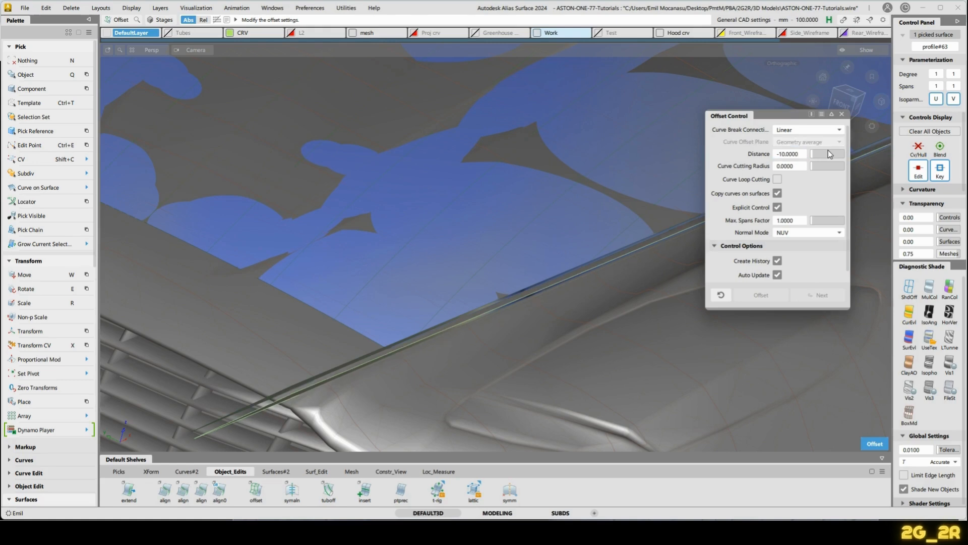
Remove the original Profile surface from view and check the offset copy against the mesh beside the hood edge.
left_click_drag(334, 363, 480, 334, "alt+shift")
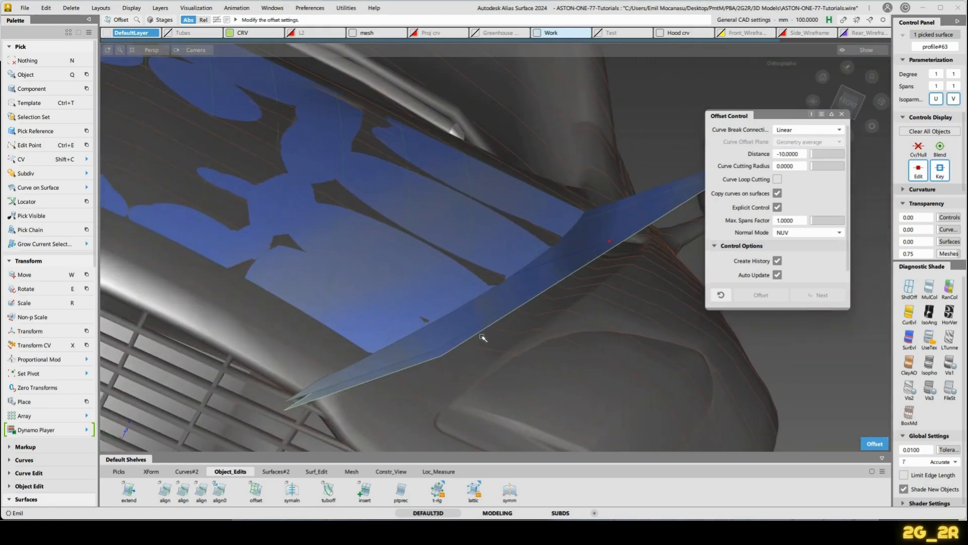
key("n")
left_click_drag(373, 368, 544, 338, "ctrl+shift")
key("n")
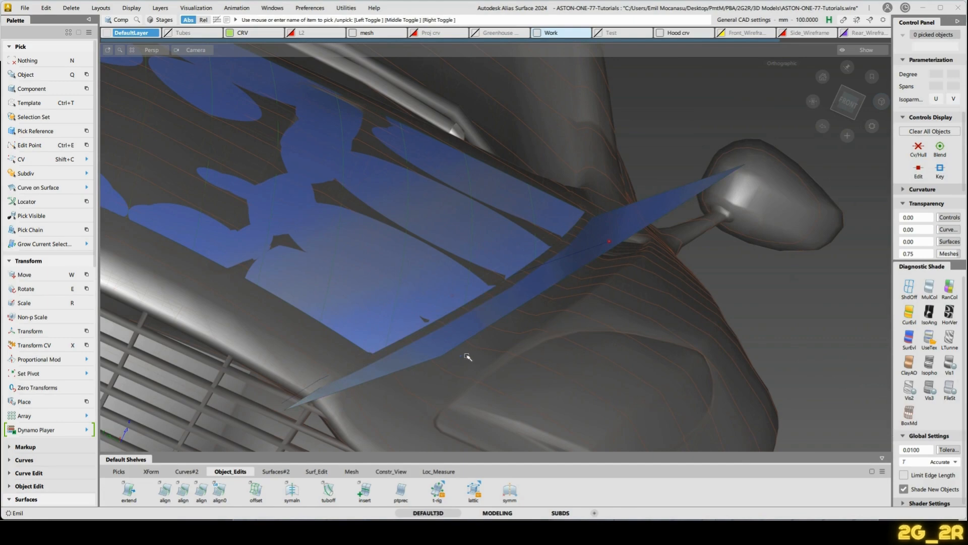
left_click_drag(348, 341, 483, 303, "alt+shift")
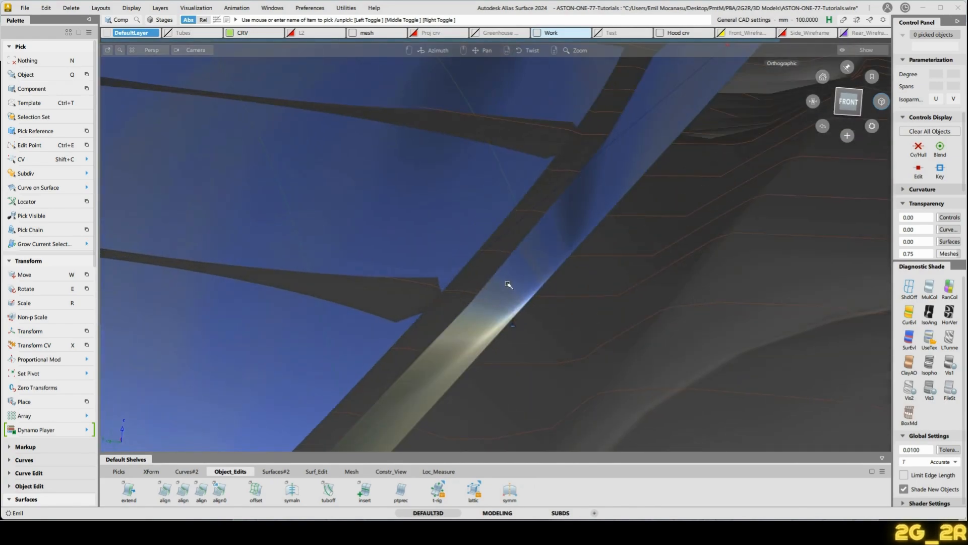
Examine the offset Profile surface against the mesh and the hood's side edge from the front corner to the windshield.
left_click_drag(661, 192, 596, 234, "alt+shift")
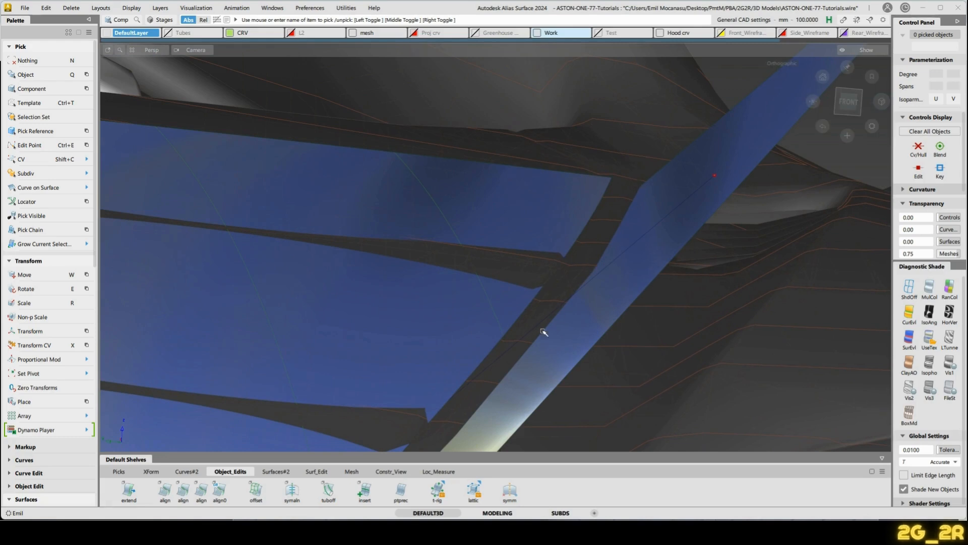
left_click_drag(543, 332, 580, 363, "alt+shift")
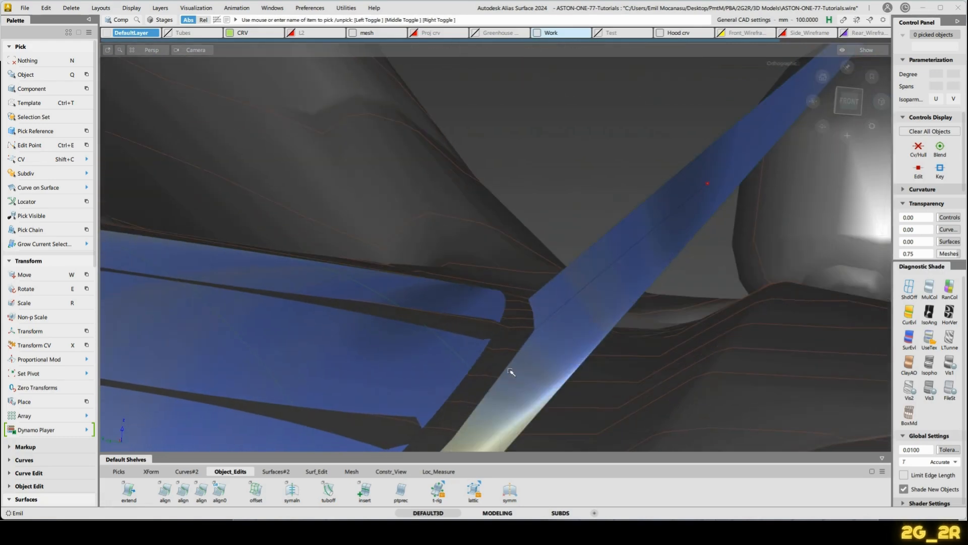
left_click_drag(523, 289, 650, 142, "alt+shift")
middle_click_drag(490, 320, 538, 283, "alt+shift")
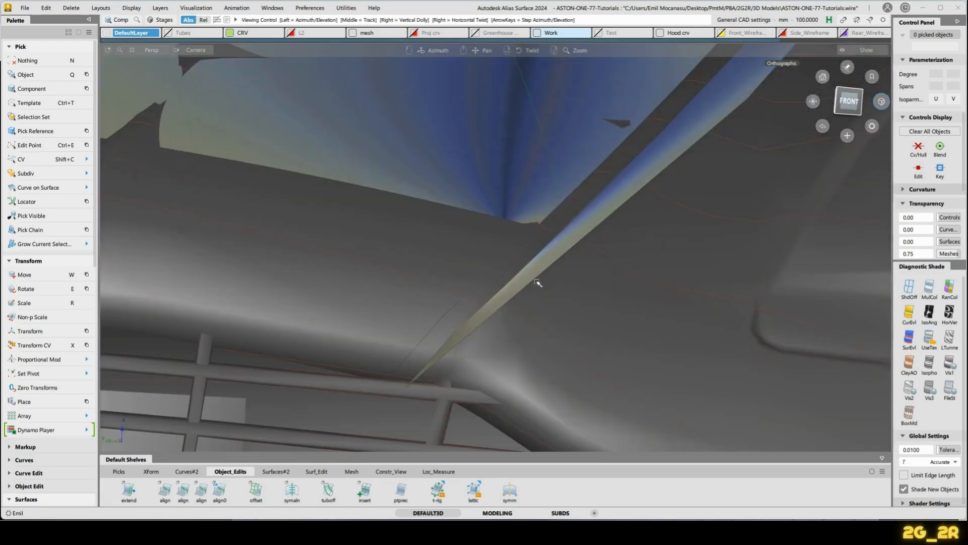
left_click_drag(538, 283, 542, 237, "alt+shift")
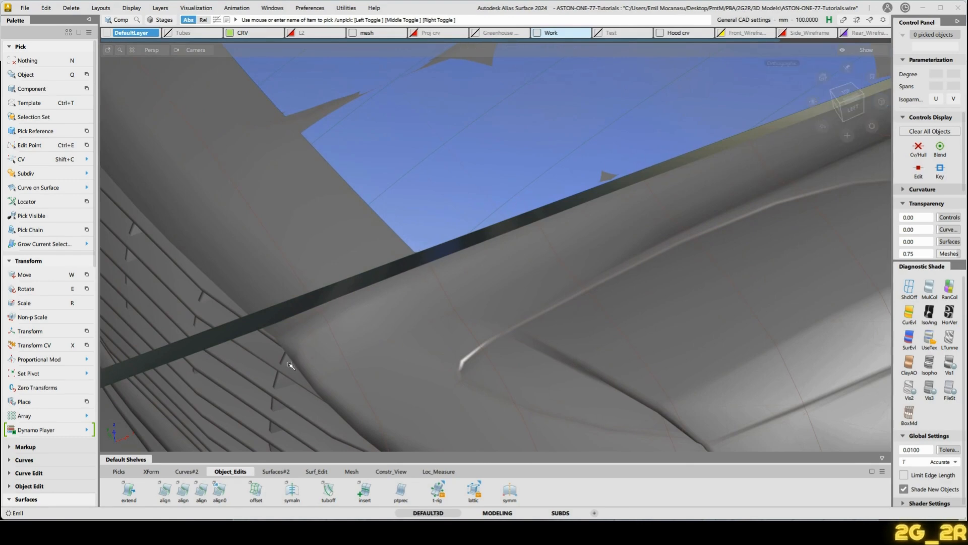
left_click_drag(393, 244, 549, 237, "alt+shift")
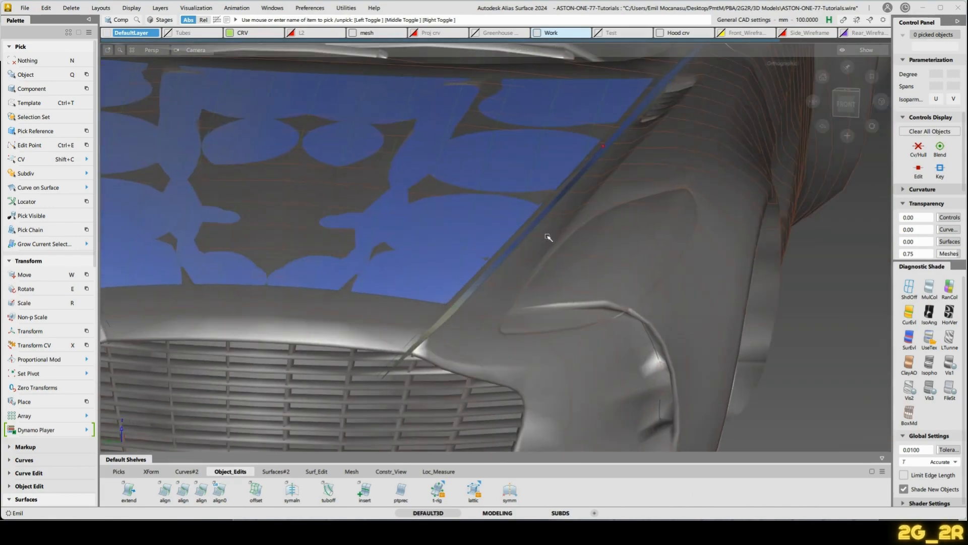
left_click_drag(479, 286, 486, 348, "alt+shift")
left_click_drag(515, 381, 486, 291, "alt+shift")
left_click_drag(655, 298, 680, 305, "alt+shift")
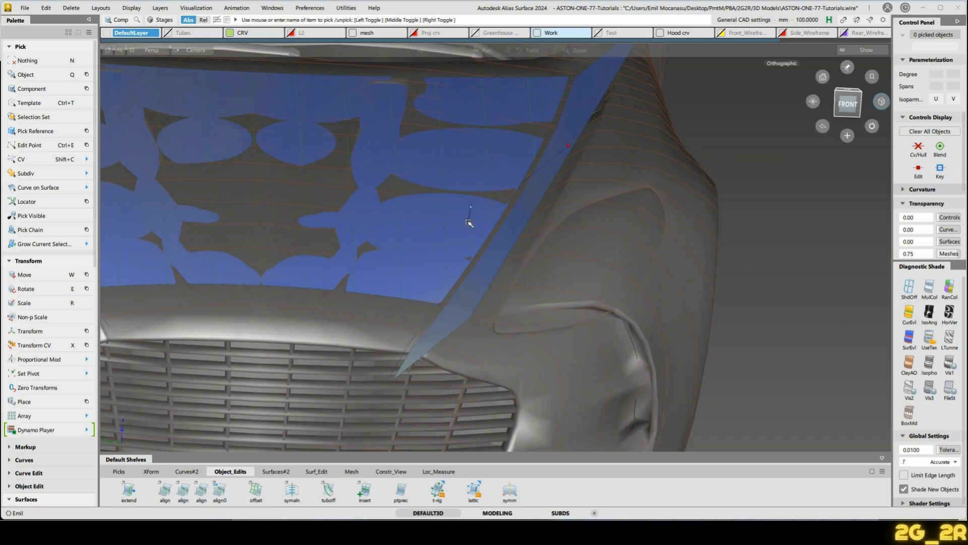
left_click_drag(469, 219, 396, 248, "alt+shift")
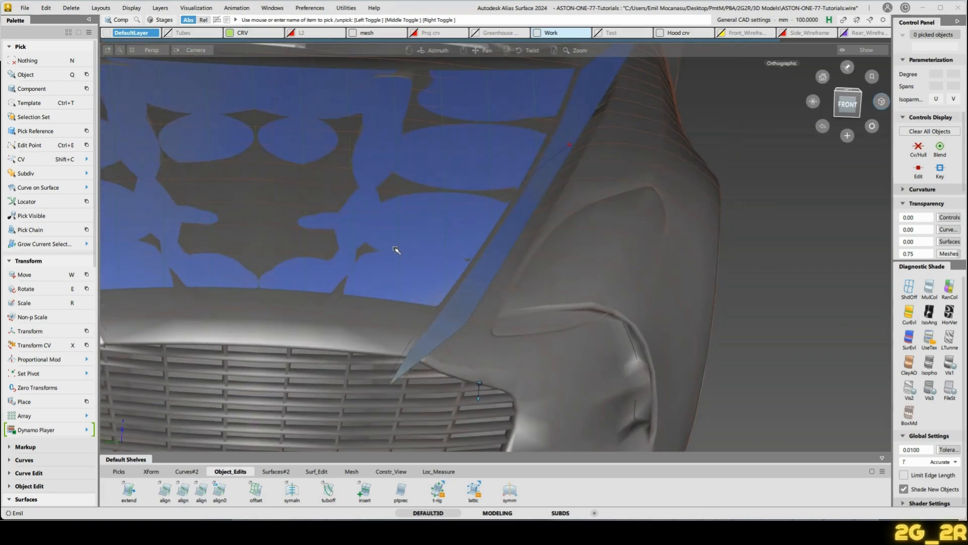
Extend the V=1.0 edge of rail_surf#3 along the hood's side, using Extrapolate with Merge off.
left_click(185, 472)
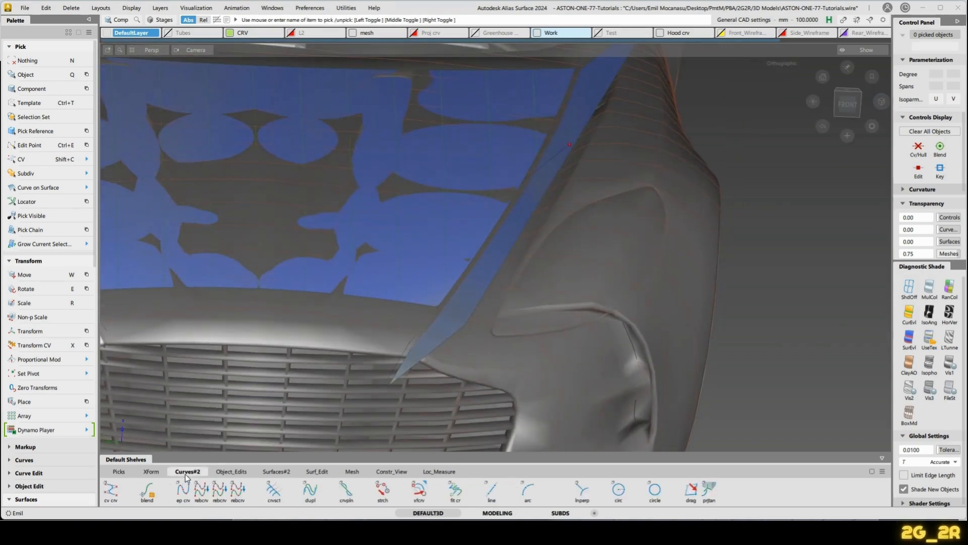
left_click(241, 472)
double_click(130, 493)
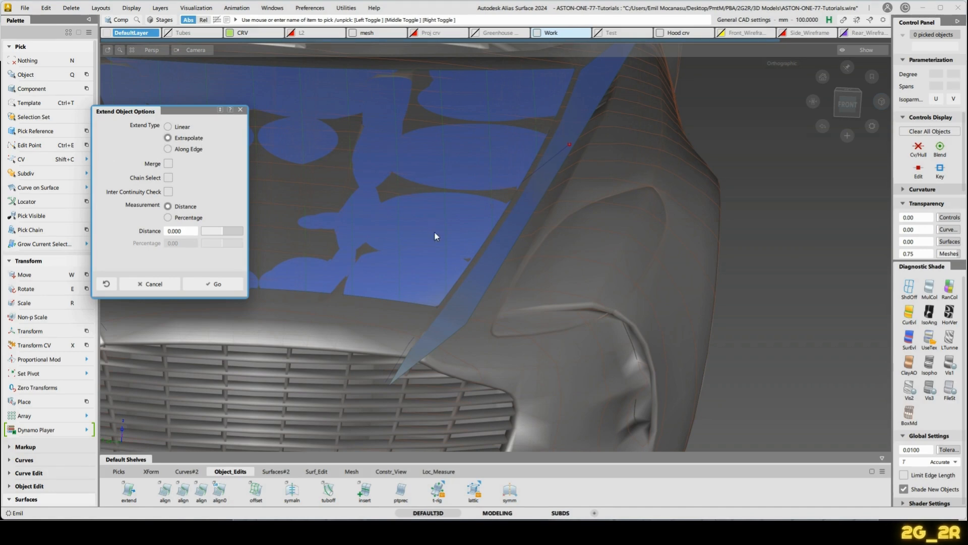
left_click(217, 284)
left_click(465, 273)
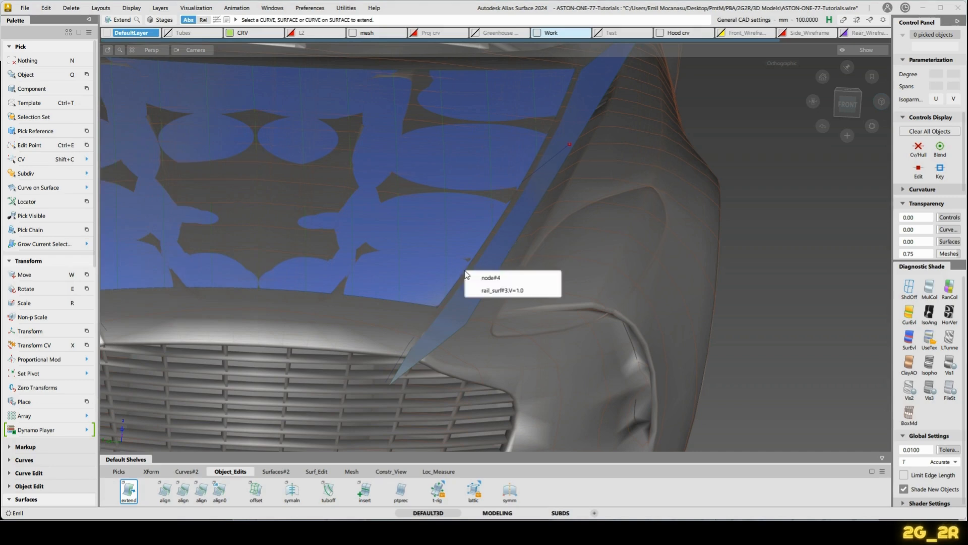
left_click(516, 291)
left_click_drag(559, 401, 641, 399)
key("n")
left_click_drag(470, 317, 687, 371, "alt+shift")
key("Escape")
Pick the new extension surface and the offset Profile surface with its adjoining objects, and hide everything else.
left_click(457, 356)
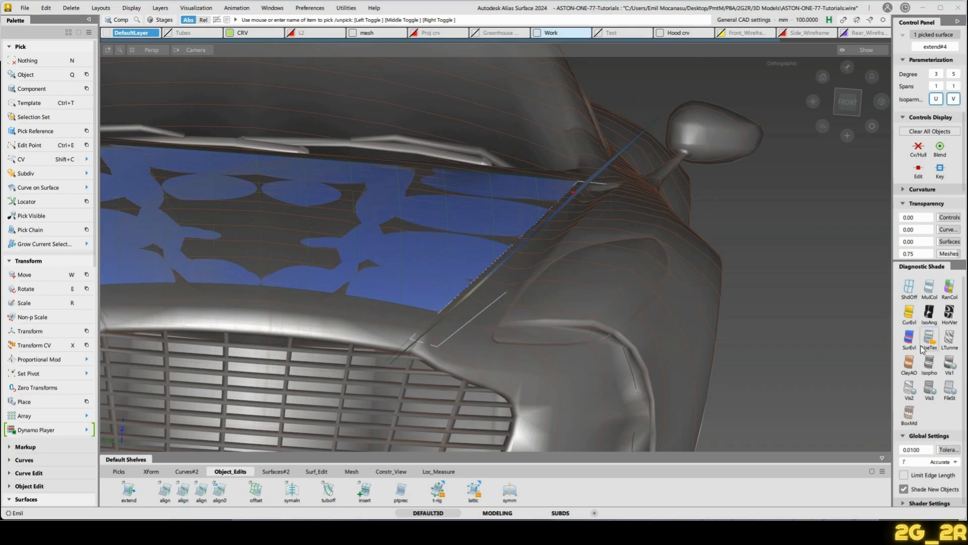
left_click_drag(396, 268, 449, 385, "alt+shift")
left_click_drag(577, 227, 479, 257, "alt+shift")
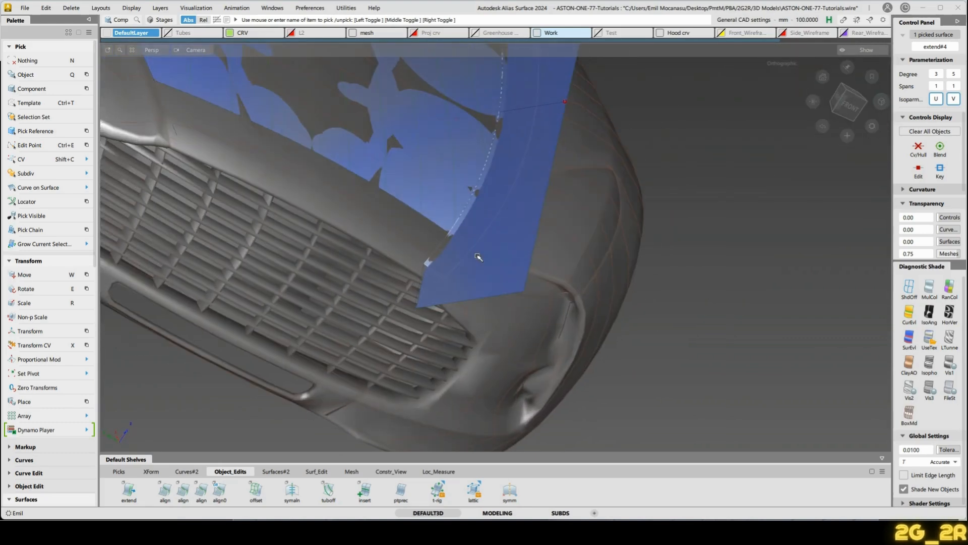
left_click(503, 266)
left_click_drag(716, 267, 407, 300, "alt+shift")
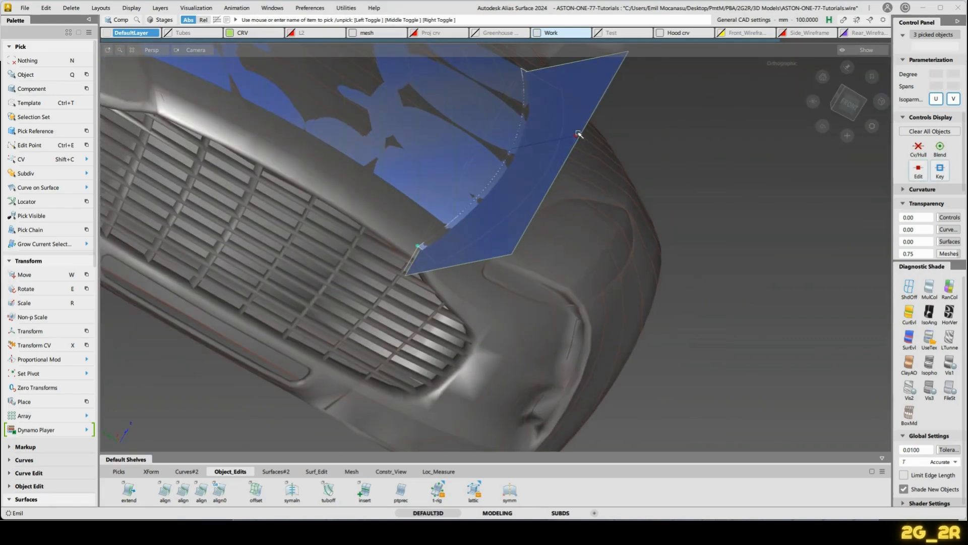
left_click_drag(552, 143, 640, 149, "alt+shift")
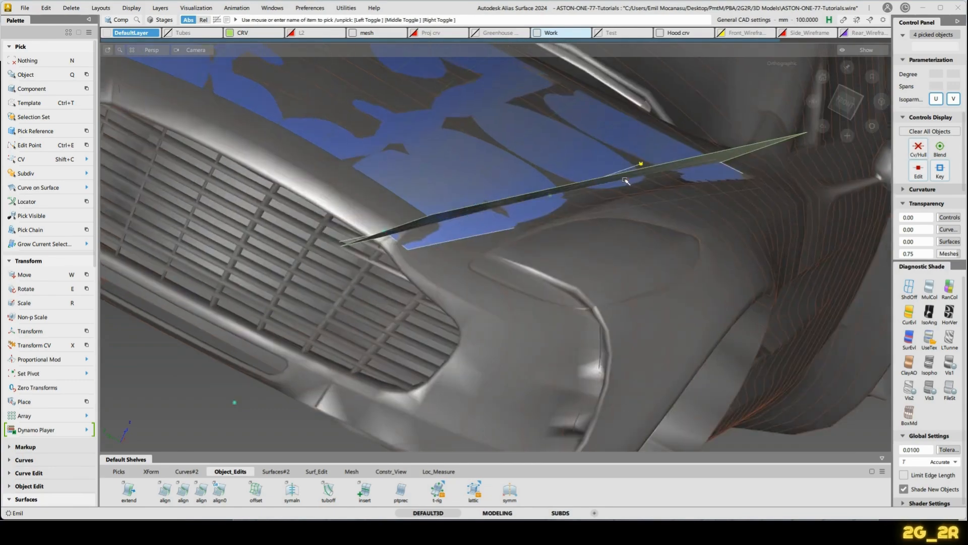
key("alt+h")
left_click_drag(419, 214, 549, 231, "alt+shift")
right_click_drag(549, 231, 454, 244, "alt+shift")
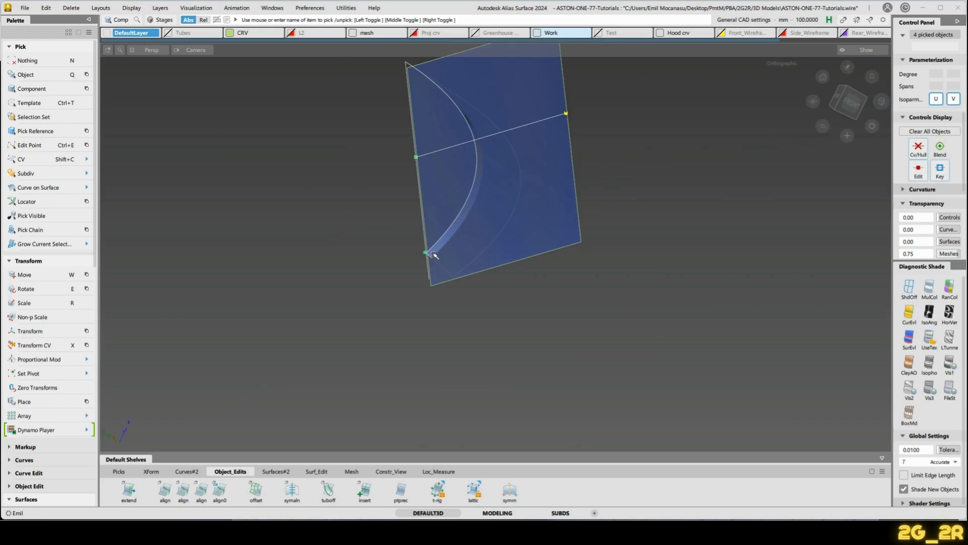
Extend the offset Profile surface about 71 mm along its long edge and about 27 mm at its rear end.
key("n")
middle_click_drag(444, 114, 444, 177, "ctrl+shift")
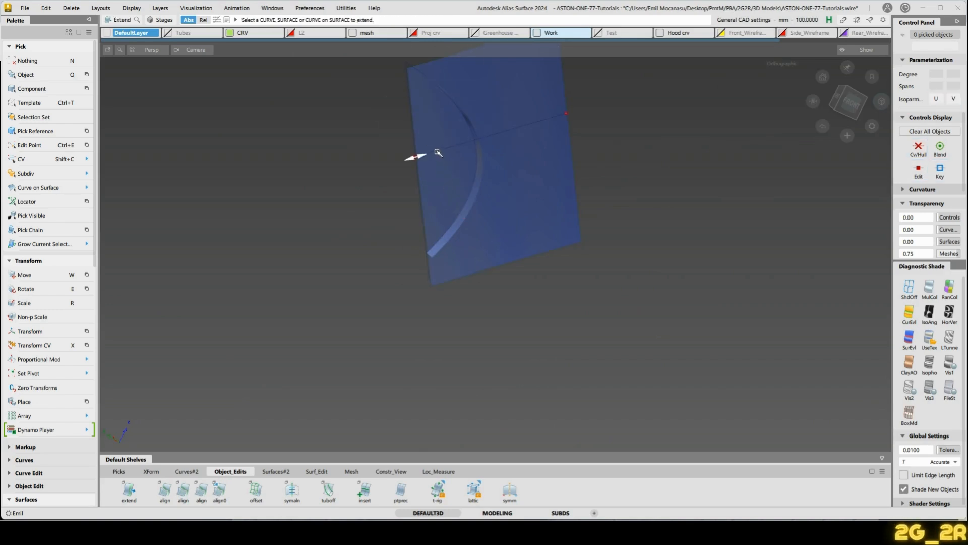
left_click_drag(704, 208, 509, 215, "alt+shift")
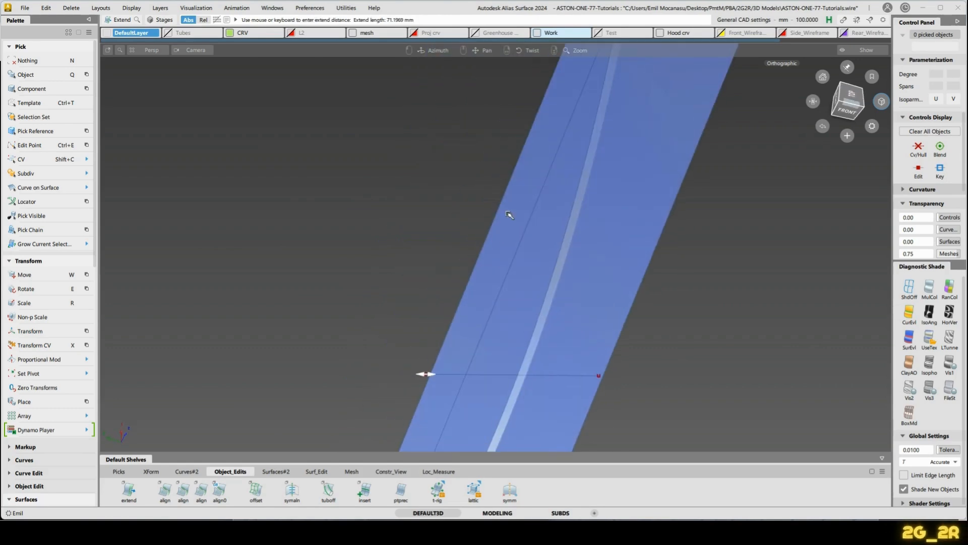
middle_click_drag(561, 154, 482, 361, "alt+shift")
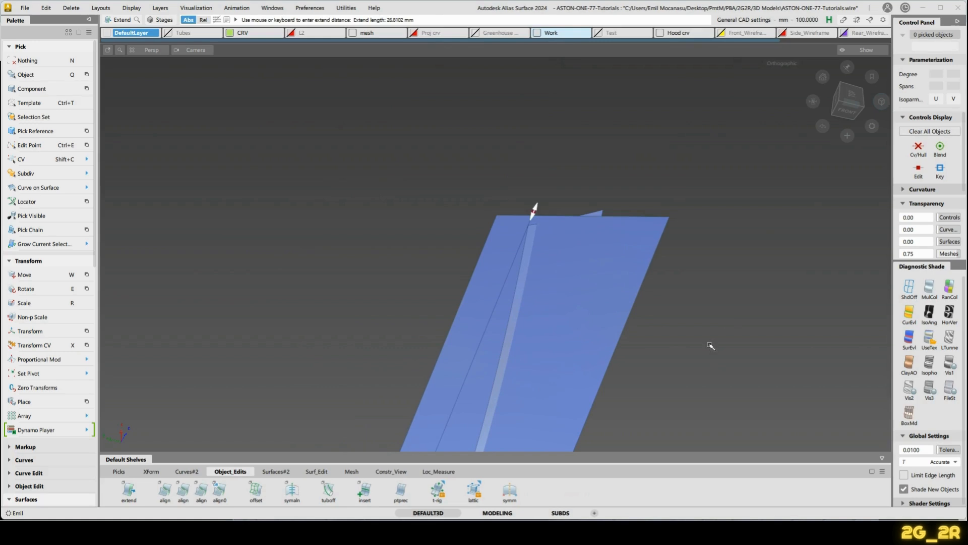
left_click_drag(706, 341, 572, 343, "alt+shift")
left_click_drag(620, 278, 566, 275, "alt+shift")
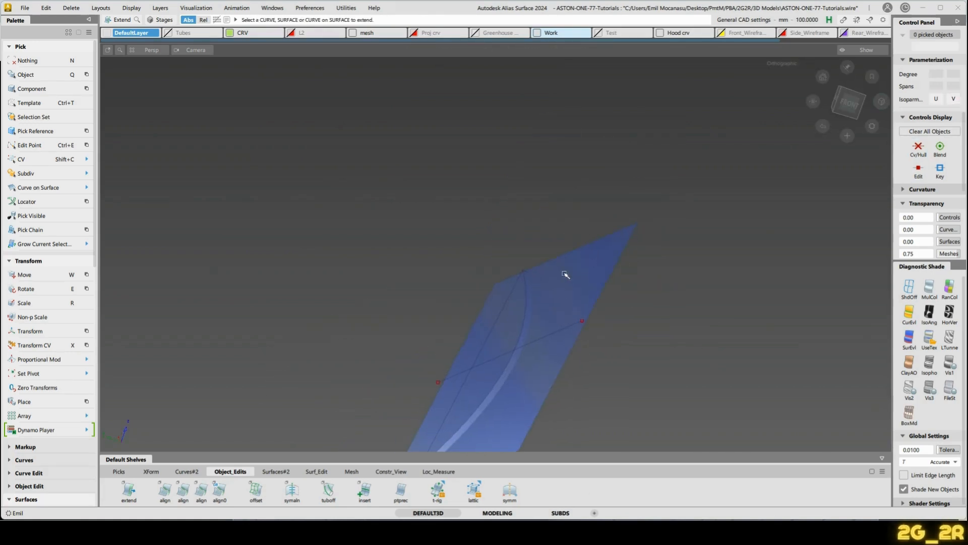
Trim-convert the extension surface against the offset Profile surface with 3D Trimming set to Intersect, keeping the narrow strip.
left_click(313, 472)
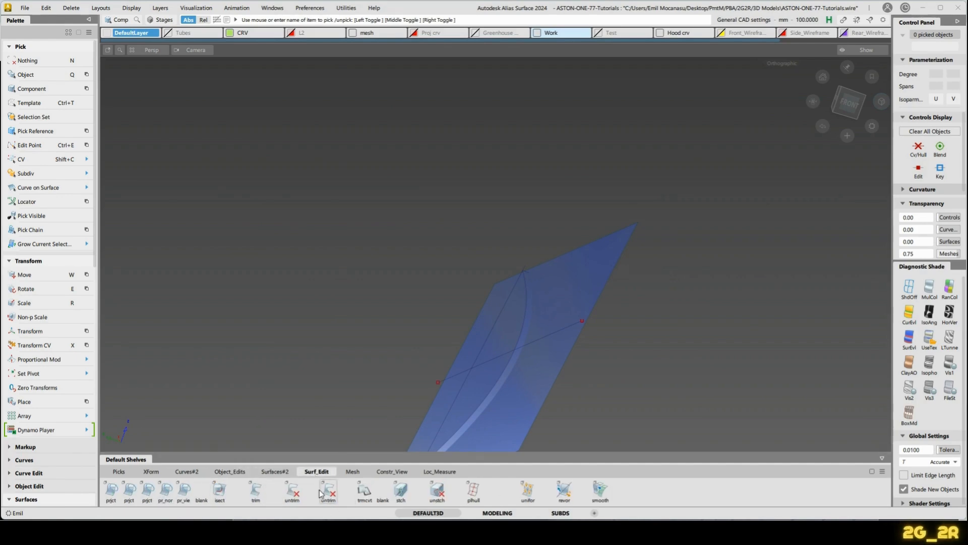
double_click(365, 490)
left_click(779, 131)
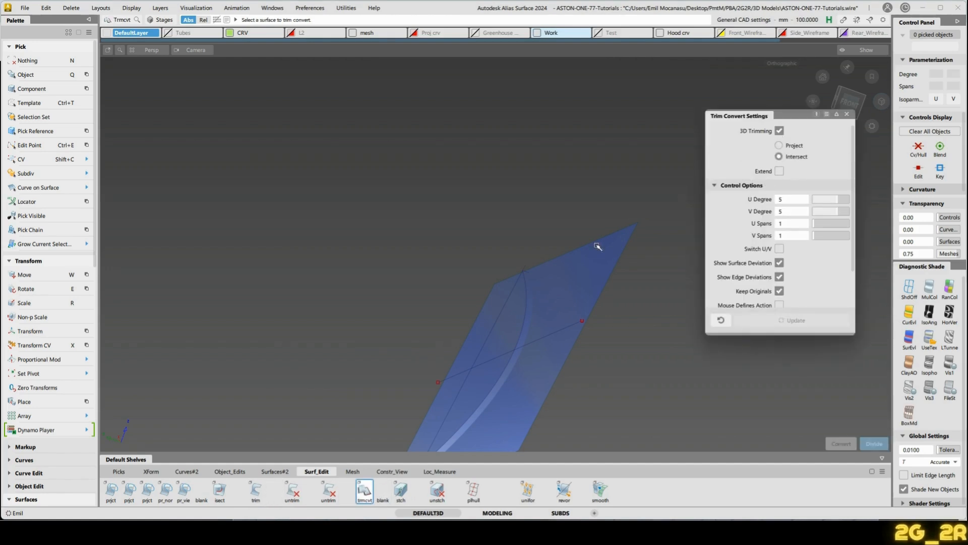
middle_click_drag(597, 244, 557, 195, "alt+shift")
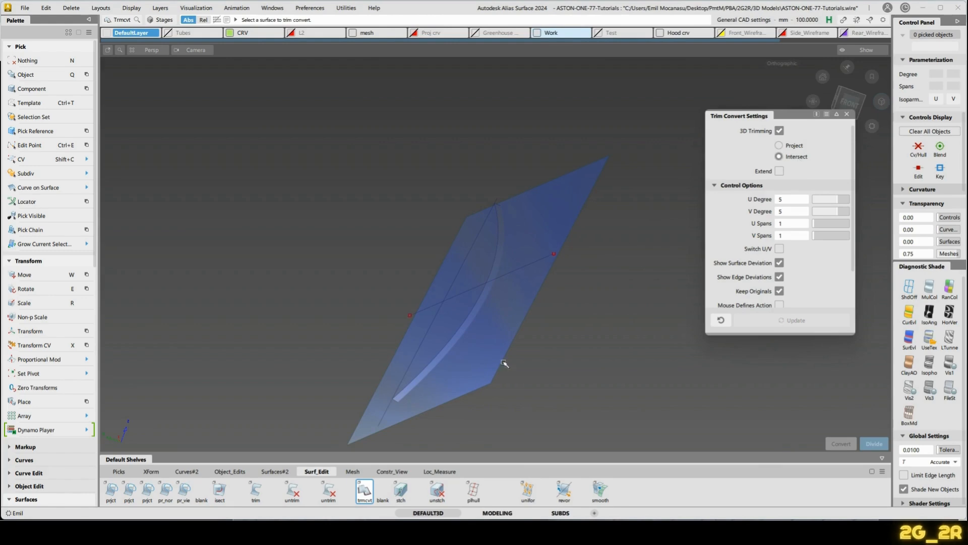
left_click_drag(605, 423, 588, 400, "alt+shift")
right_click_drag(587, 400, 533, 240, "alt+shift")
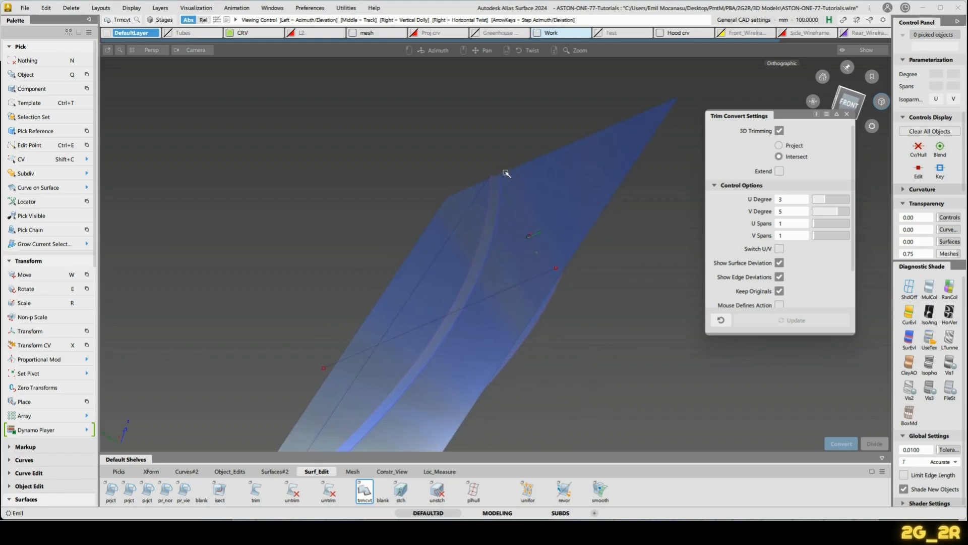
left_click_drag(425, 366, 449, 302, "alt+shift")
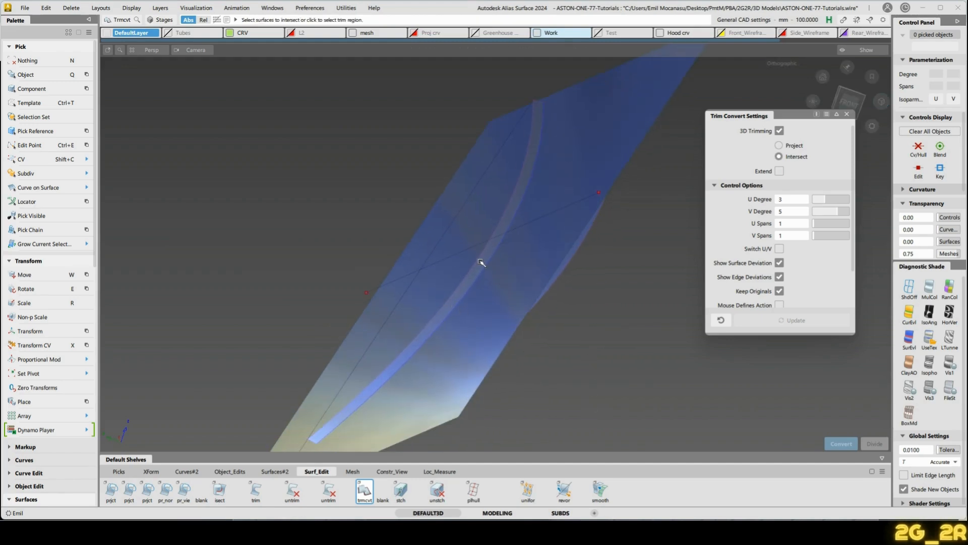
left_click_drag(568, 344, 558, 318, "alt+shift")
key("space")
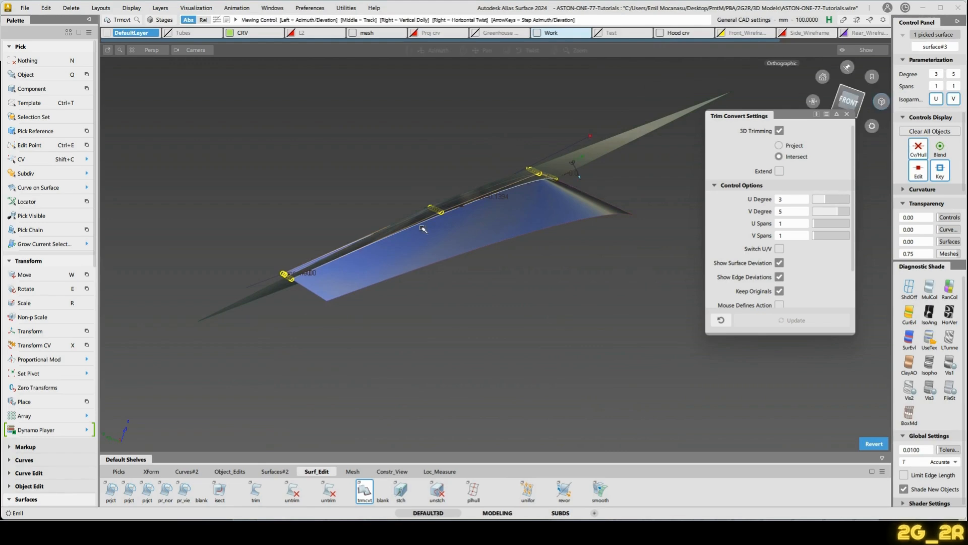
mouse_move(424, 227)
left_mouse_down("alt+shift")
mouse_move(455, 250)
mouse_move(398, 234)
mouse_move(408, 232)
left_mouse_up("alt+shift")
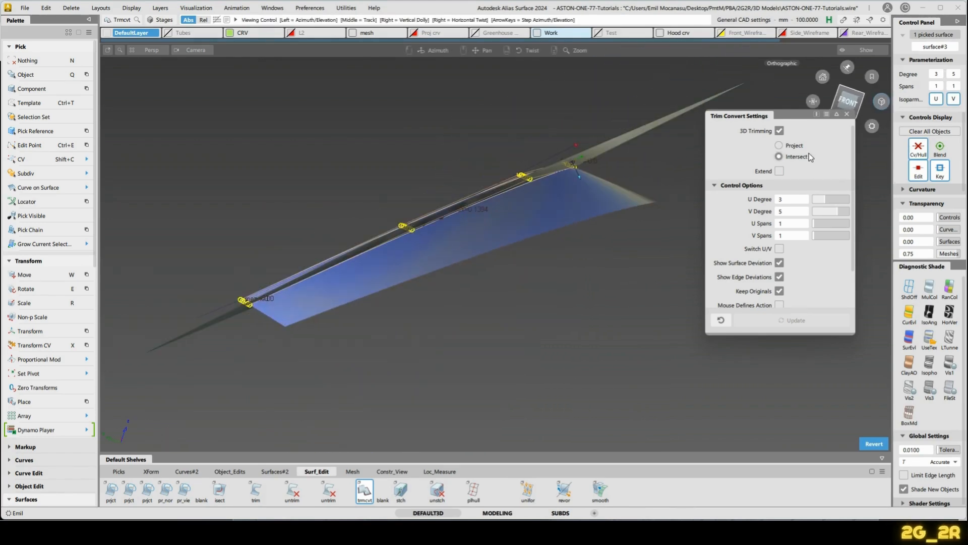
left_click_drag(519, 277, 521, 247, "alt+shift")
Close Trim Convert and delete the original untrimmed extension surface beside the converted strip.
left_click(538, 250)
left_click(633, 268)
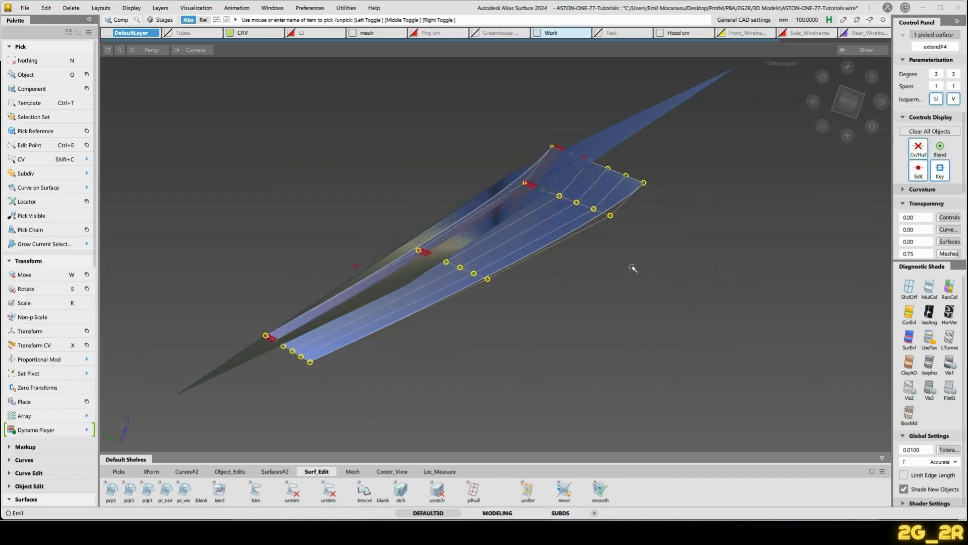
left_click_drag(715, 234, 583, 165, "alt+shift")
left_click_drag(759, 178, 631, 175, "alt+shift")
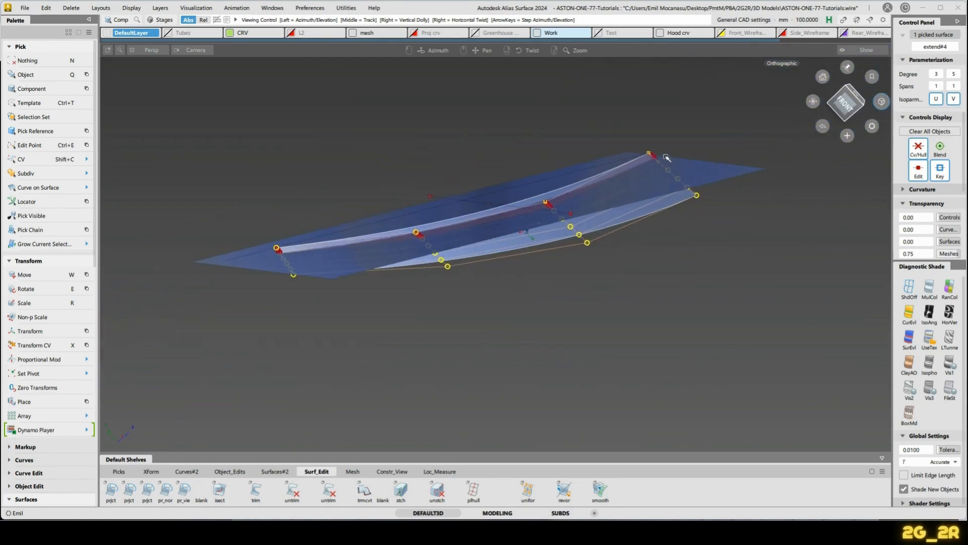
left_click_drag(339, 242, 554, 301, "alt+shift")
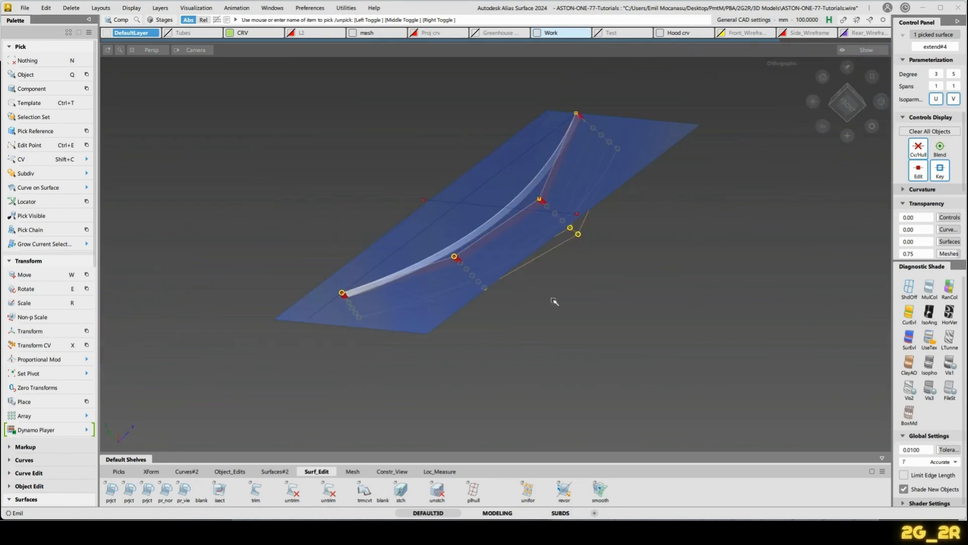
left_click(551, 269)
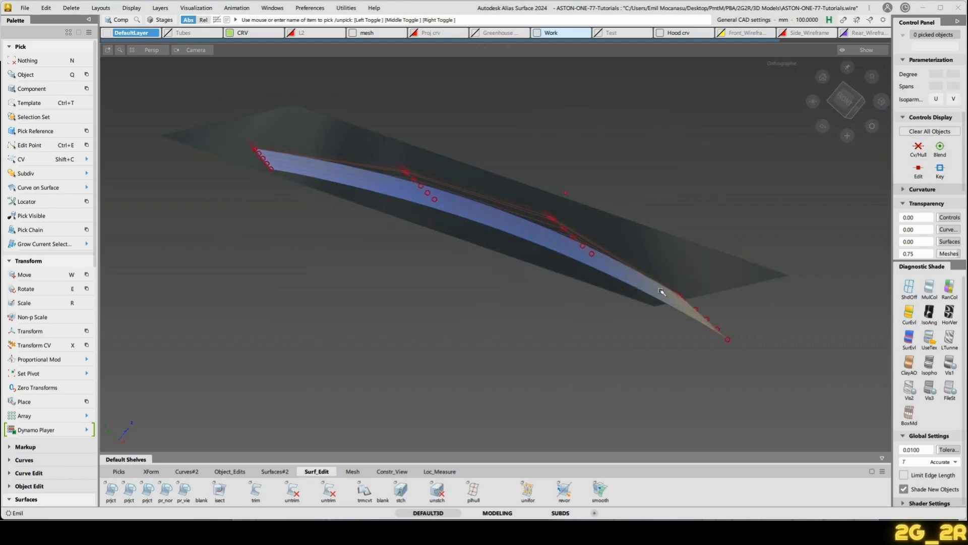
left_click(656, 292)
key("Delete")
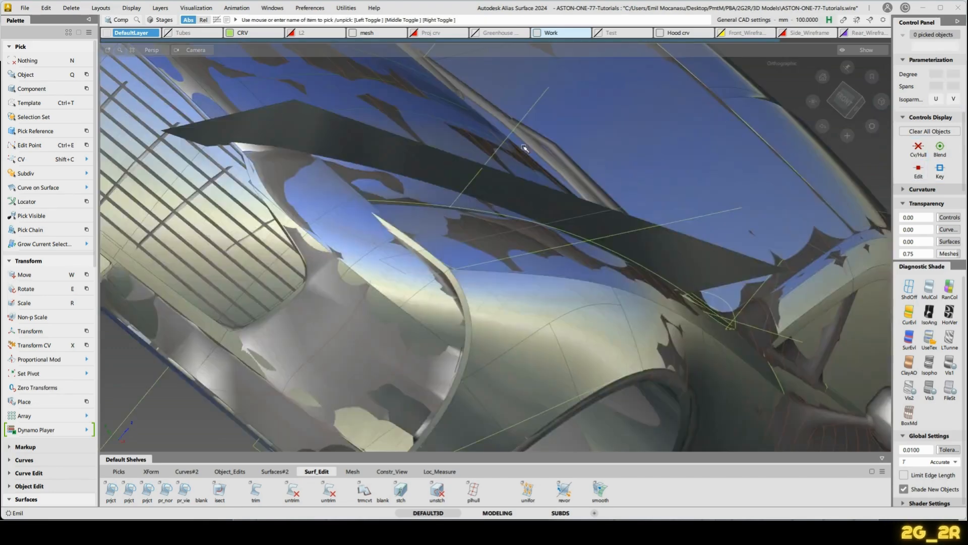
Remove the picked side curve near the hood edge and inspect the trimmed strip isolated with the offset Profile surface.
mouse_move(526, 149)
left_mouse_down("alt+shift")
mouse_move(474, 179)
mouse_move(578, 384)
left_mouse_up("alt+shift")
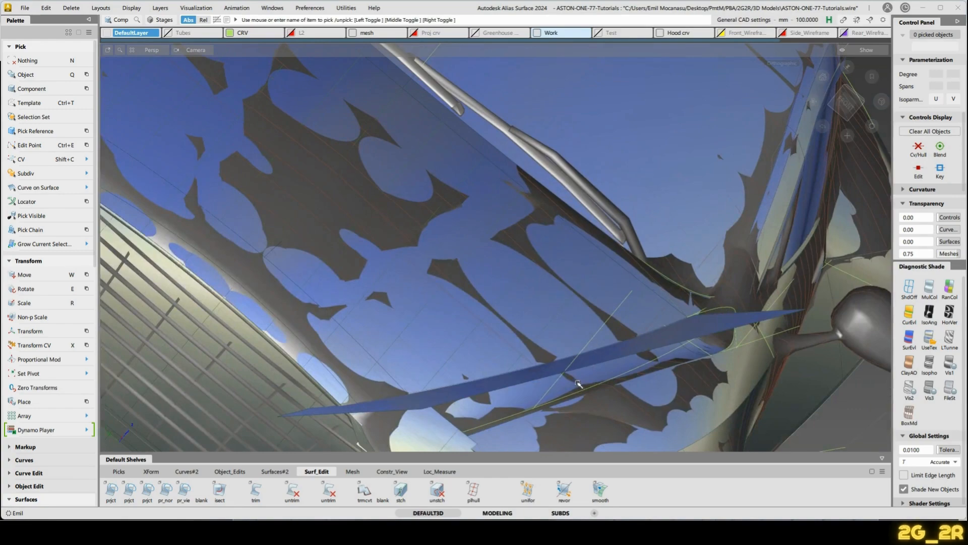
left_click(602, 351)
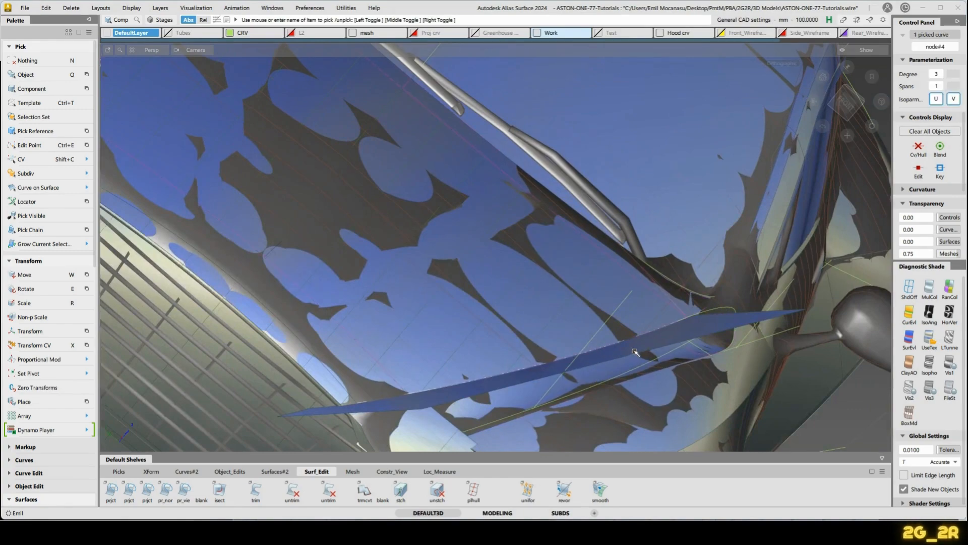
key("Delete")
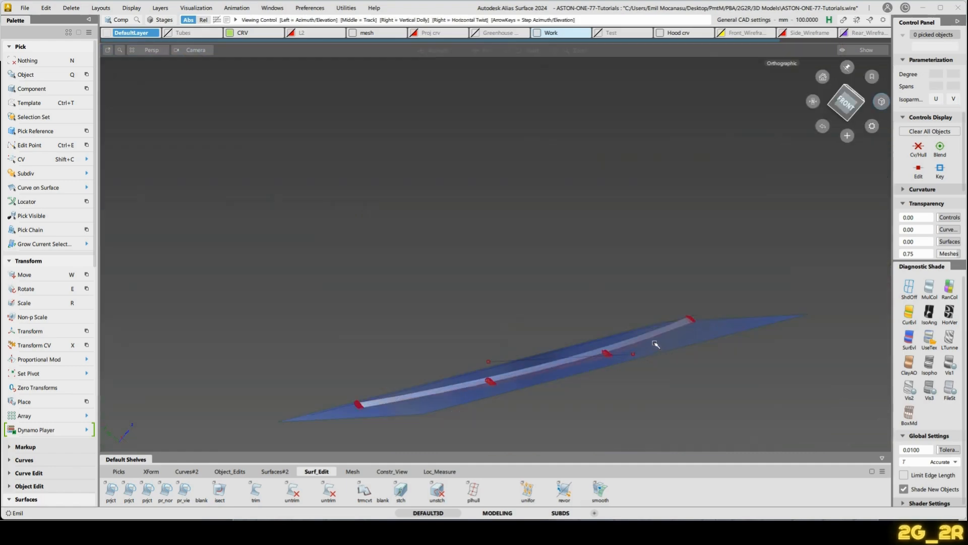
mouse_move(634, 350)
left_mouse_down("alt+shift")
mouse_move(631, 320)
mouse_move(585, 254)
mouse_move(597, 333)
mouse_move(648, 320)
mouse_move(479, 402)
mouse_move(567, 113)
mouse_move(572, 281)
left_mouse_up("alt+shift")
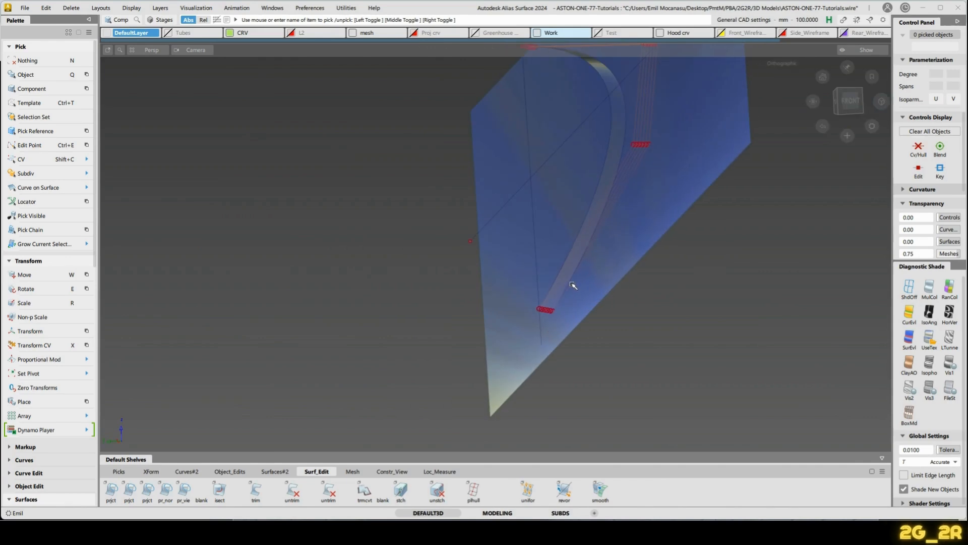
Display the control vertices of the curve along the trimmed strip's inner edge.
left_click(574, 250)
right_click(611, 228, "ctrl+shift")
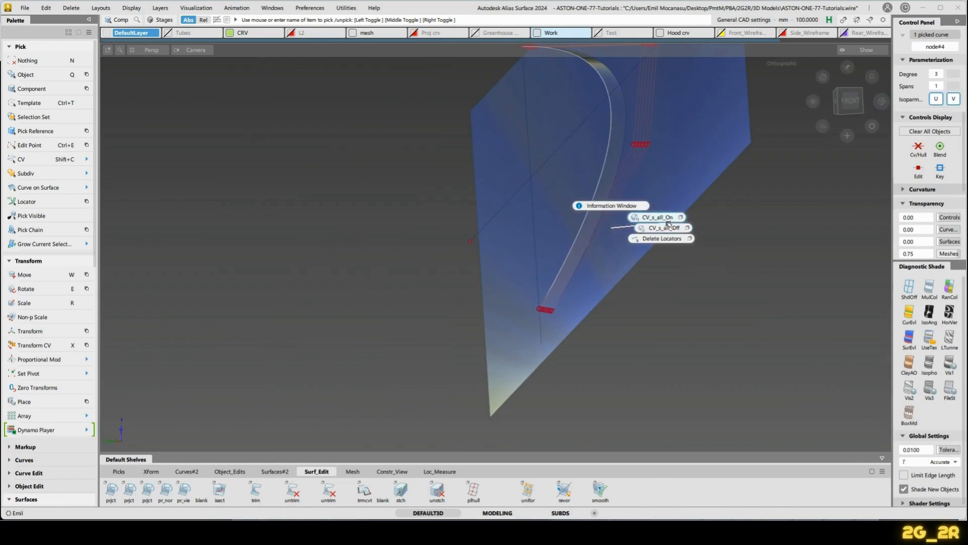
right_click_drag(668, 224, 640, 263, "ctrl+shift")
left_click(639, 263)
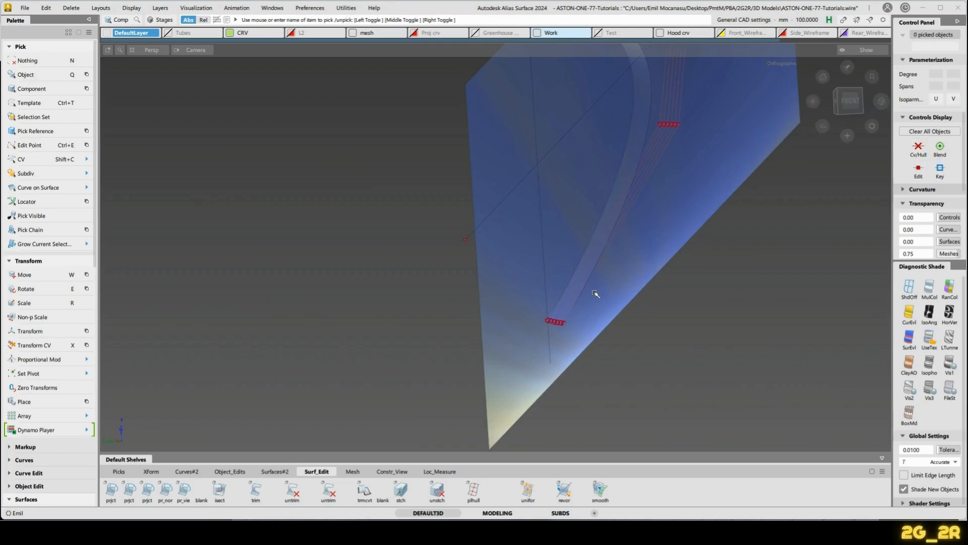
Move the inner-edge curve's front end CV, snapping it onto the strip's outer front corner CV.
key("shift+c")
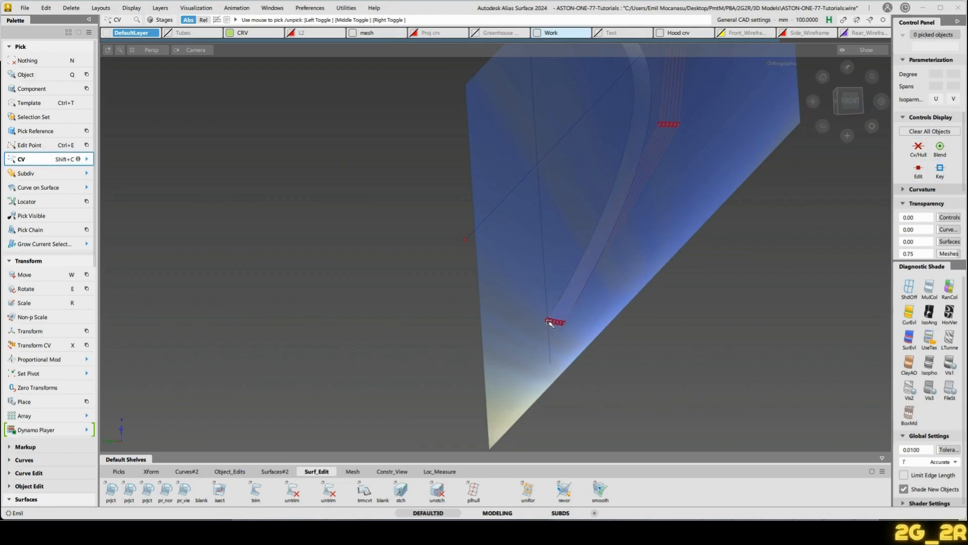
left_click(549, 321)
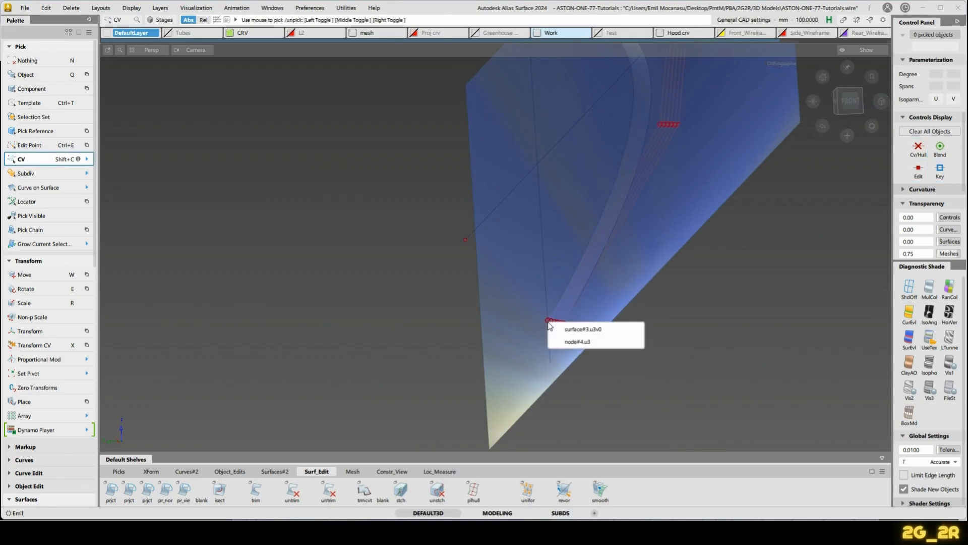
left_click(591, 343)
left_click_drag(596, 334, 635, 391, "alt+shift")
key("w")
left_click(639, 398, "ctrl")
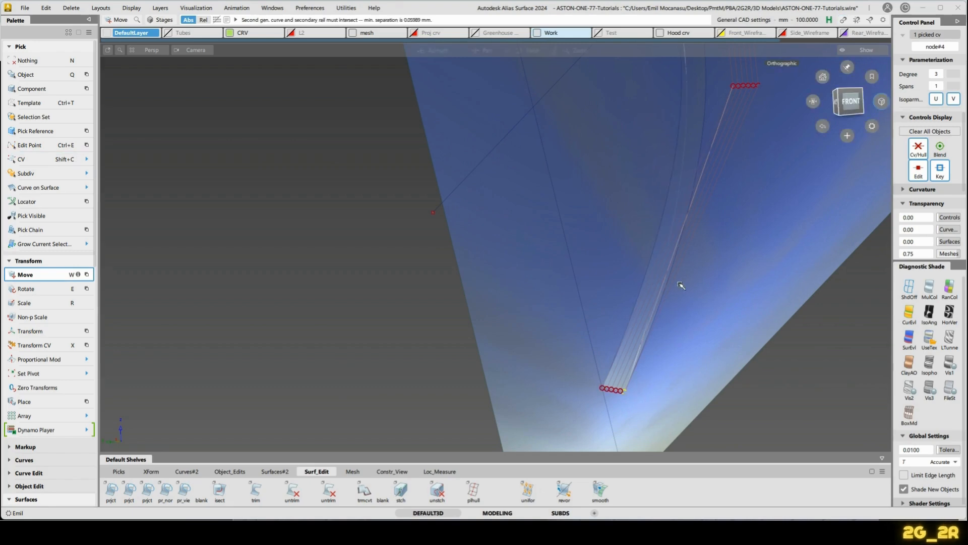
Snap the curve's remaining CVs onto the strip's outer-edge CVs, so the curve follows the outer edge up to its rear corner.
left_click_drag(680, 286, 702, 291, "alt+shift")
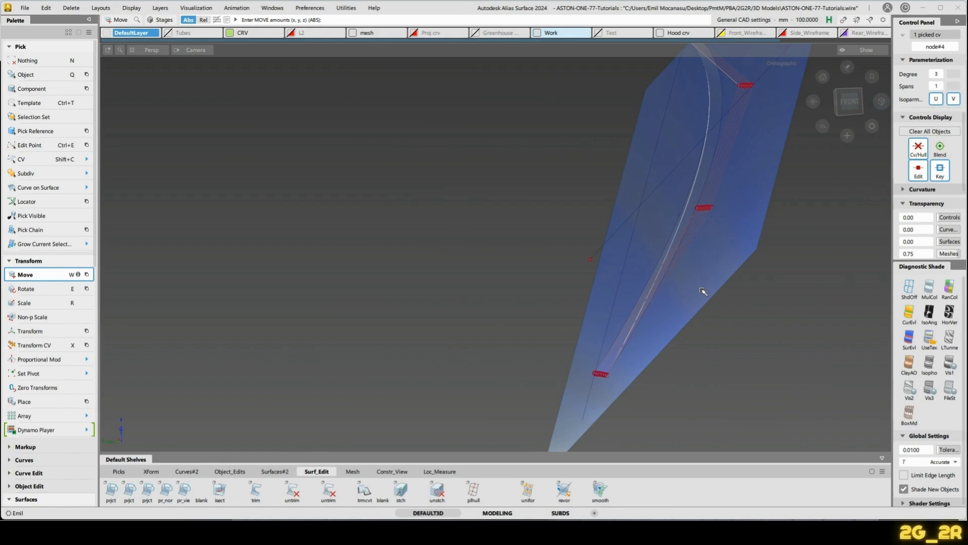
left_click_drag(703, 291, 729, 300, "alt+shift")
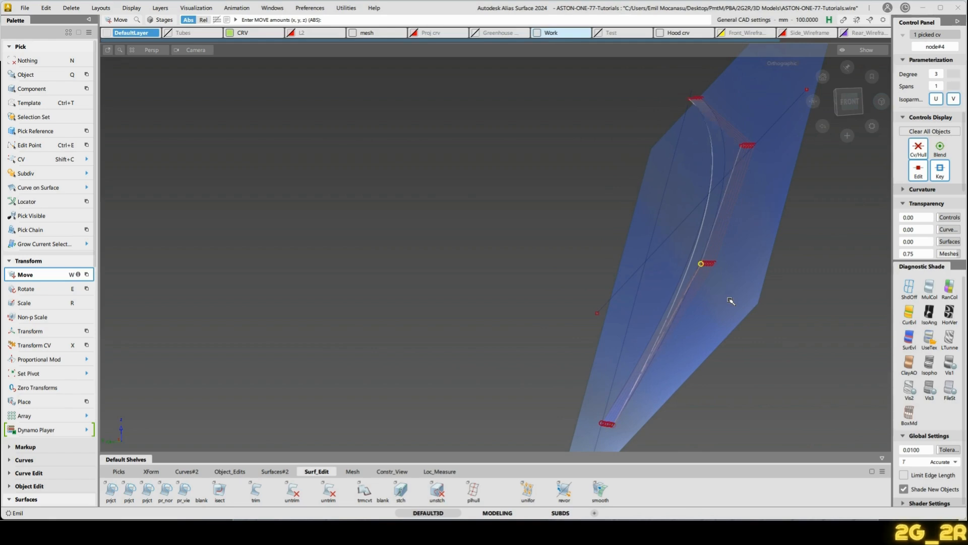
middle_click_drag(719, 272, 731, 270)
middle_click_drag(739, 203, 740, 256, "alt+shift")
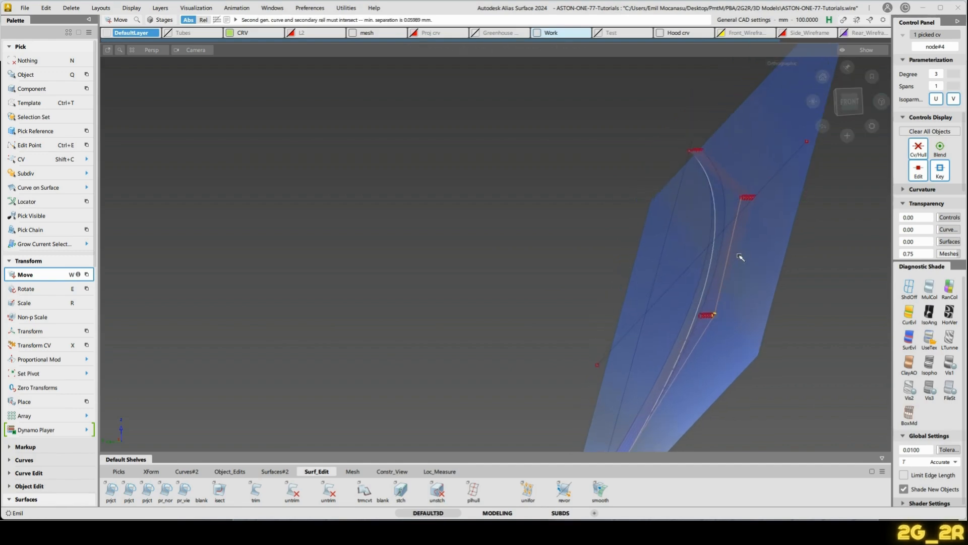
middle_click_drag(773, 224, 710, 264)
right_click_drag(710, 262, 775, 319, "alt+shift")
left_click_drag(777, 318, 703, 285, "alt+shift")
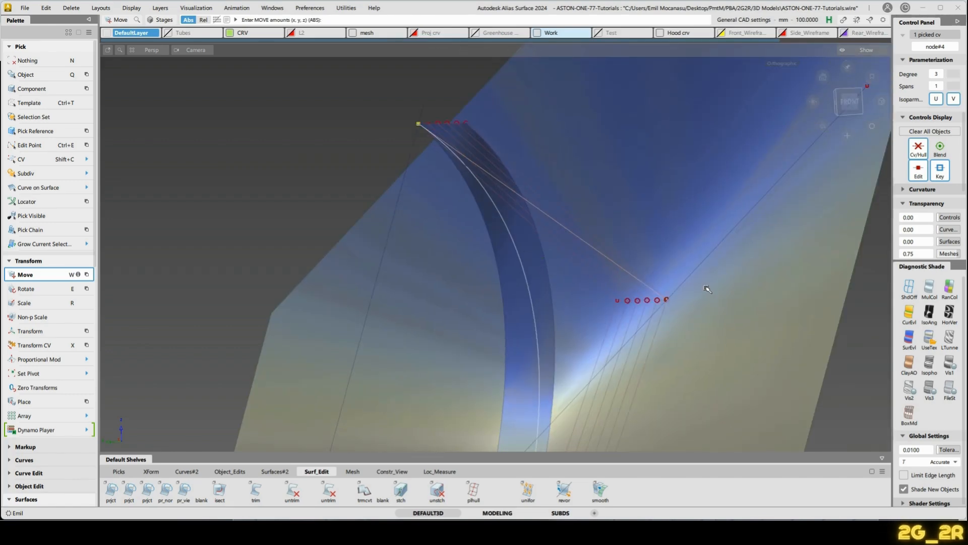
key("ctrl+z")
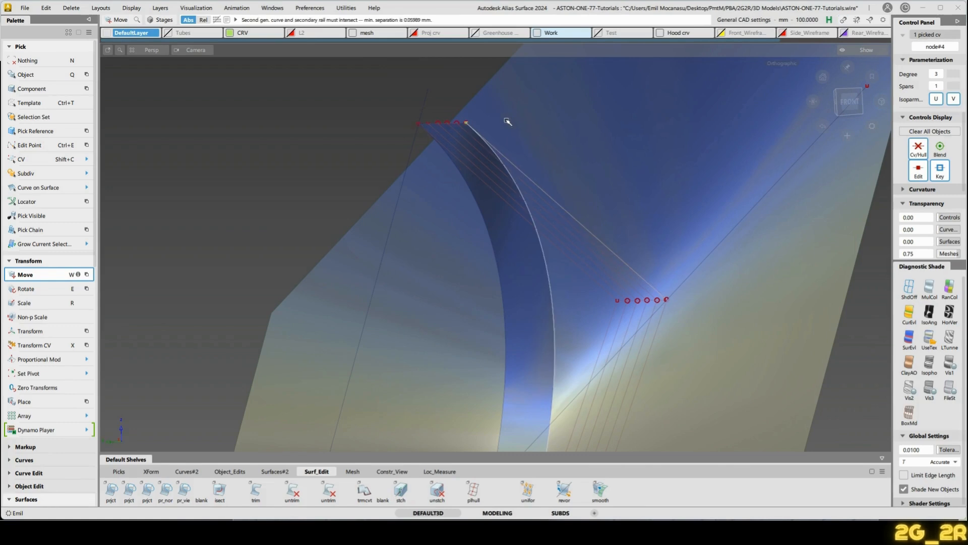
Reveal the hidden model and add the hood's front curve to the isolated view with the strip and offset Profile surface.
key("n")
left_click_drag(386, 235, 488, 256, "ctrl+shift")
left_click(506, 261)
right_click_drag(534, 259, 625, 227, "alt+shift")
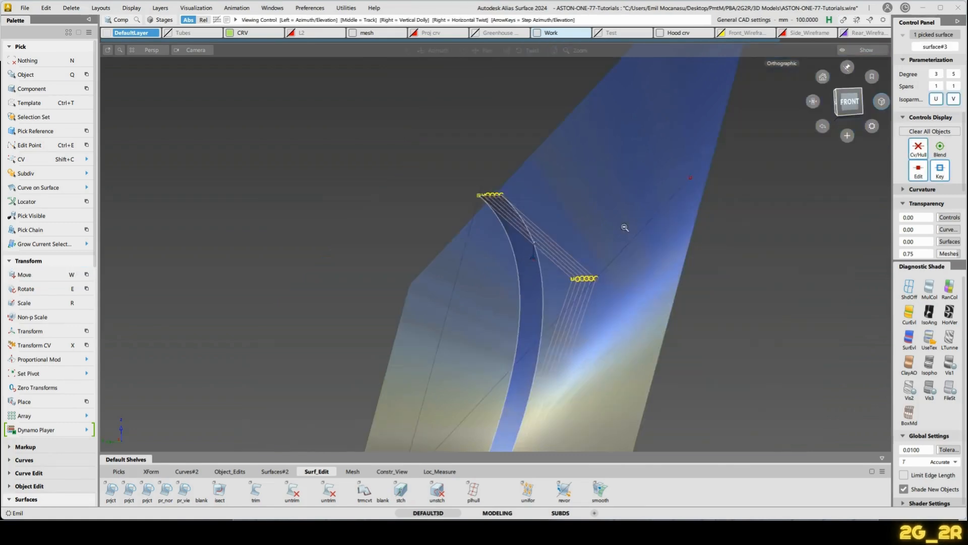
left_click_drag(625, 227, 538, 289, "alt+shift")
middle_click_drag(593, 118, 578, 166, "alt+shift")
key("n")
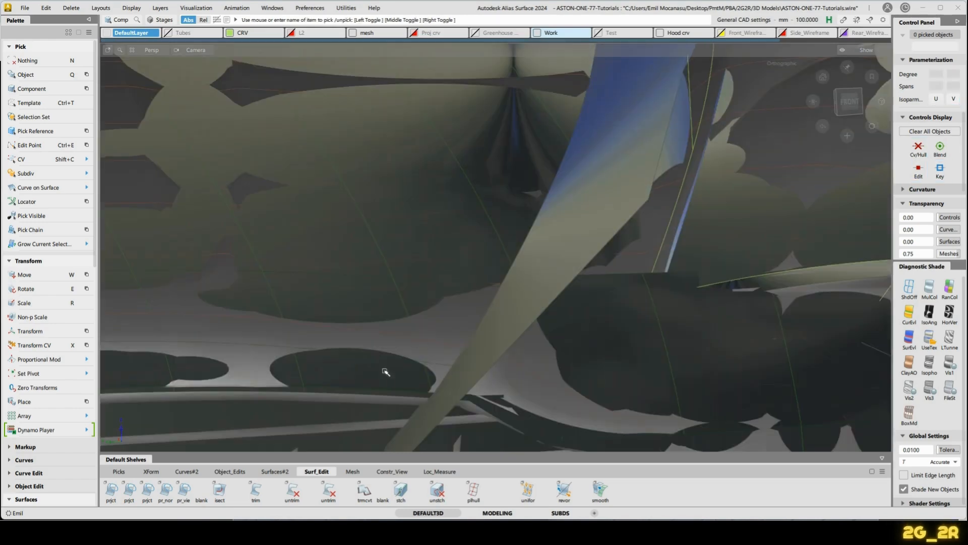
left_click(385, 372, "alt+shift")
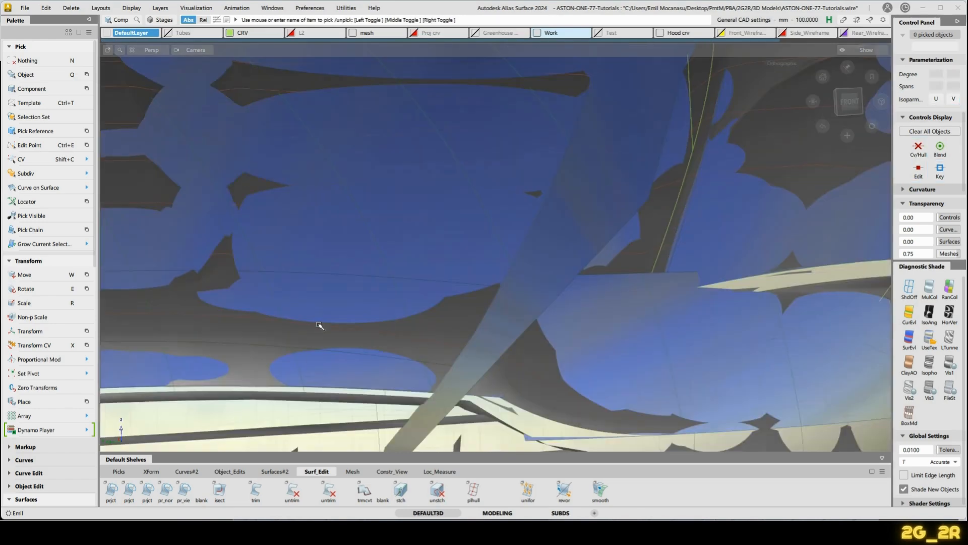
left_click(326, 353)
right_click_drag(325, 352, 348, 277, "alt+shift")
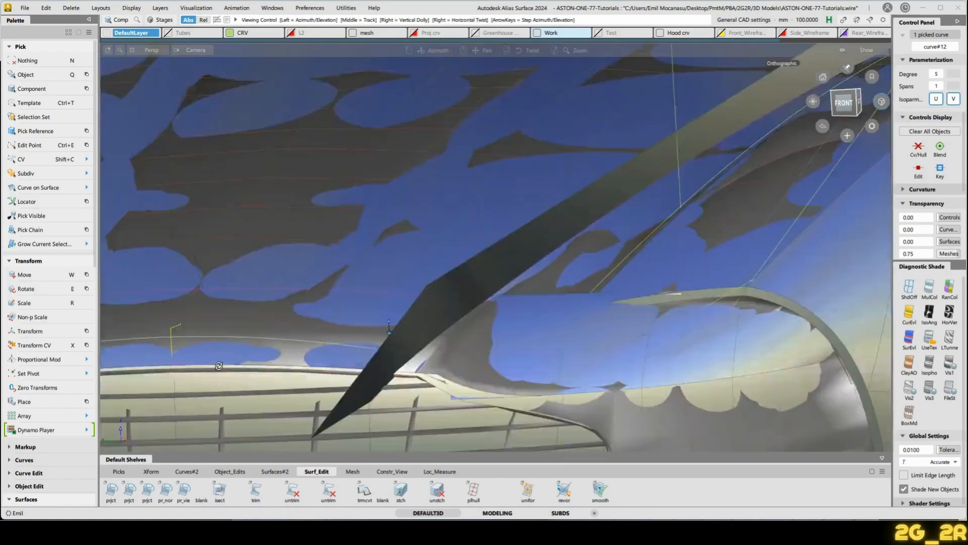
left_click_drag(348, 277, 477, 325, "alt+shift")
key("n")
key("alt+h")
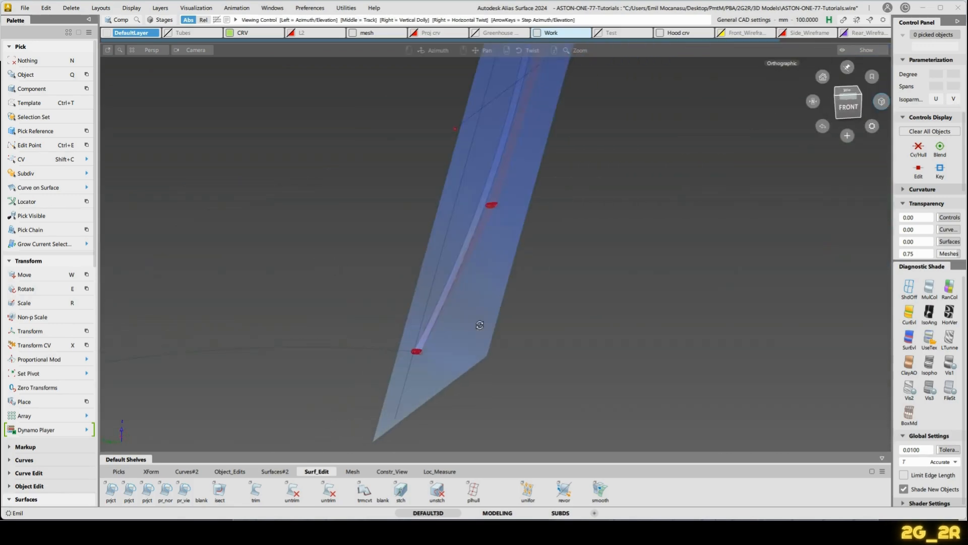
right_click_drag(478, 325, 495, 293, "alt+shift")
right_click_drag(487, 385, 482, 275, "alt+shift")
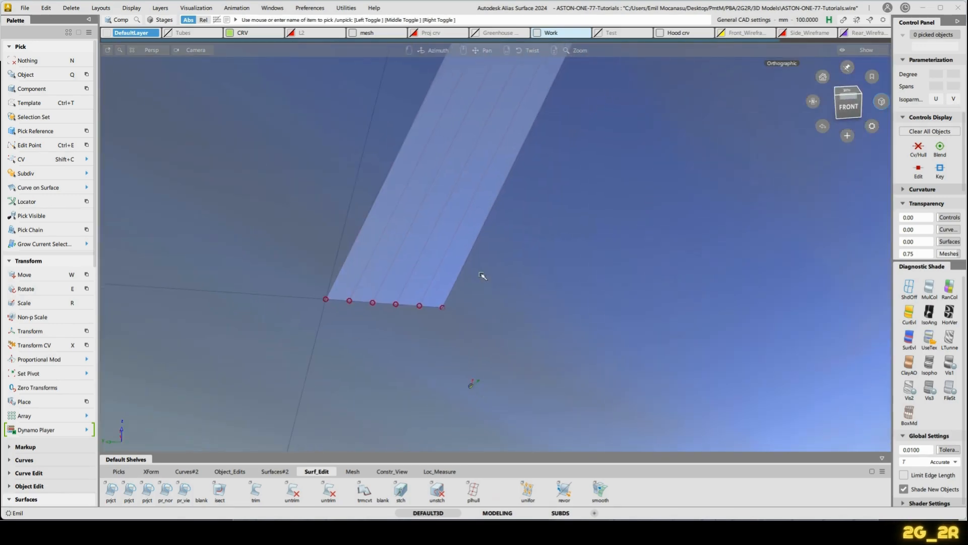
middle_click_drag(296, 264, 300, 320, "ctrl+shift")
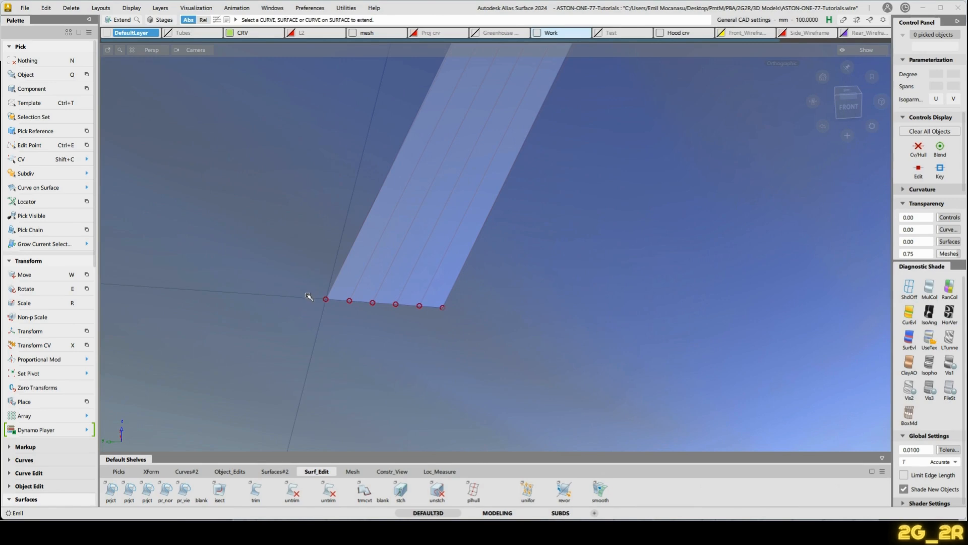
Add the main hood surface to the isolated view beside the strip and front curve.
key("alt+h")
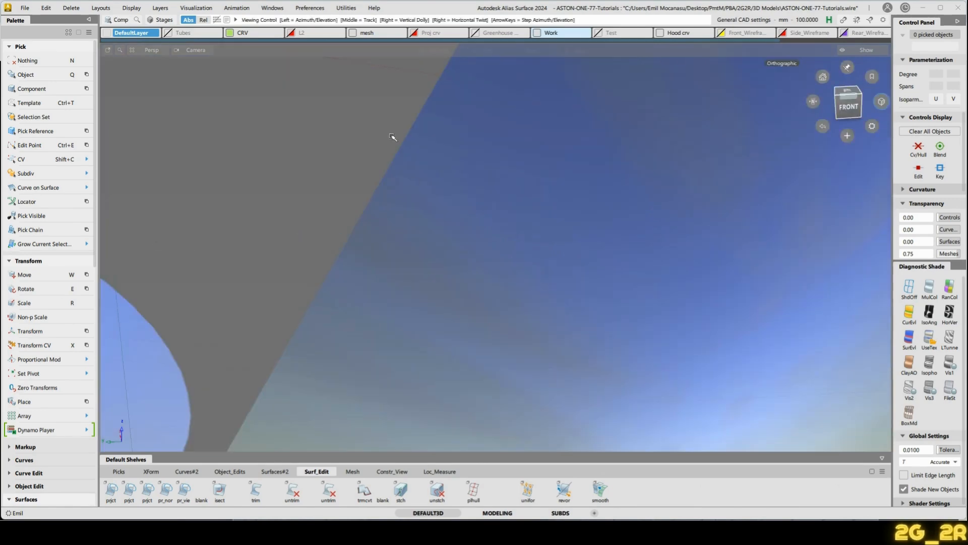
right_click_drag(391, 136, 376, 264, "alt+shift")
left_click_drag(376, 263, 419, 221, "ctrl+shift")
left_click(513, 183)
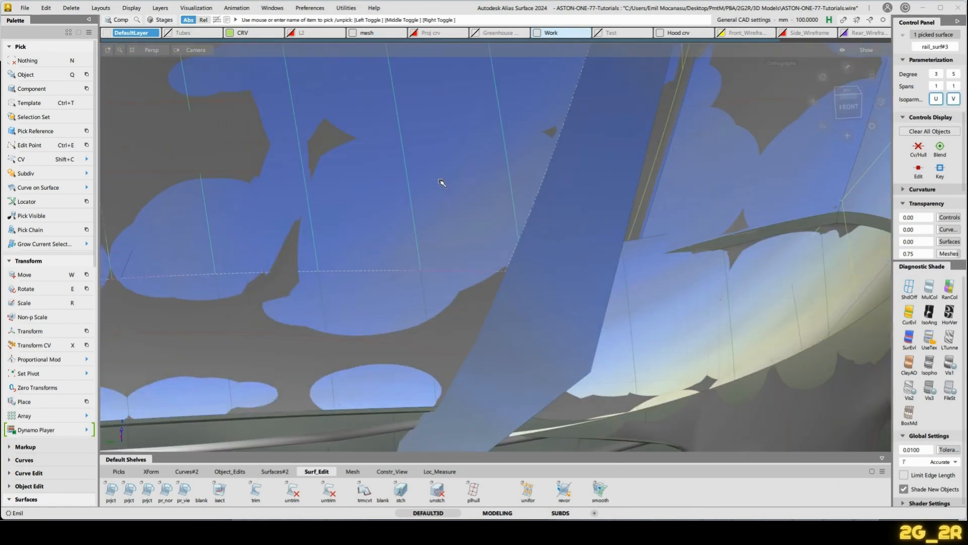
key("Delete")
key("alt+h")
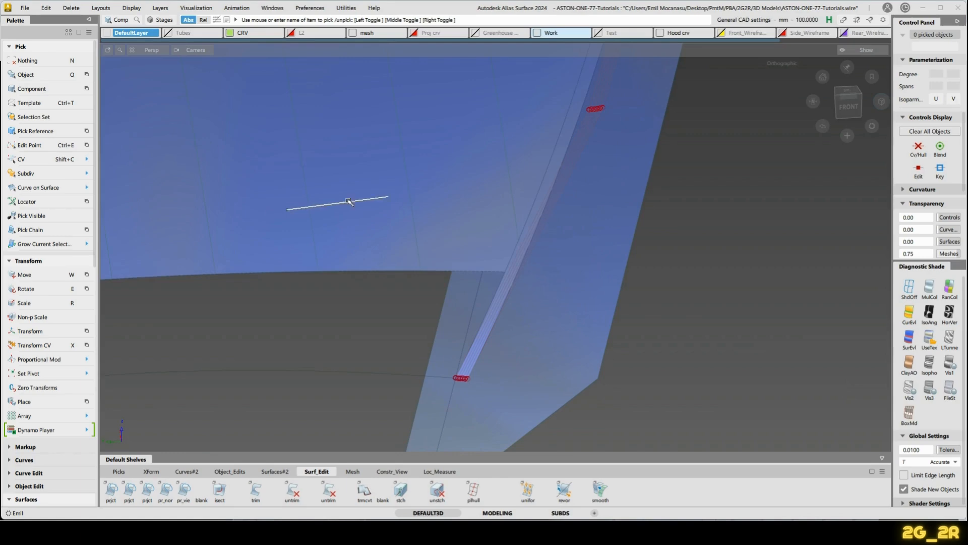
Add the two curves along the hood's rear edge to the isolated view.
left_click(349, 202)
left_click_drag(348, 273, 470, 283, "alt+shift")
left_click_drag(501, 312, 265, 323, "alt+shift")
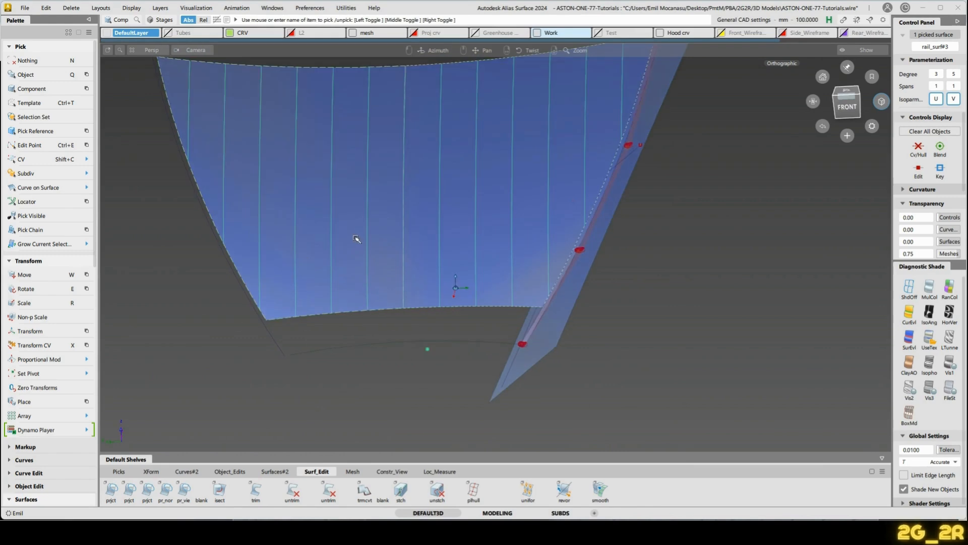
middle_click_drag(394, 235, 365, 352, "alt+shift")
left_click(365, 353)
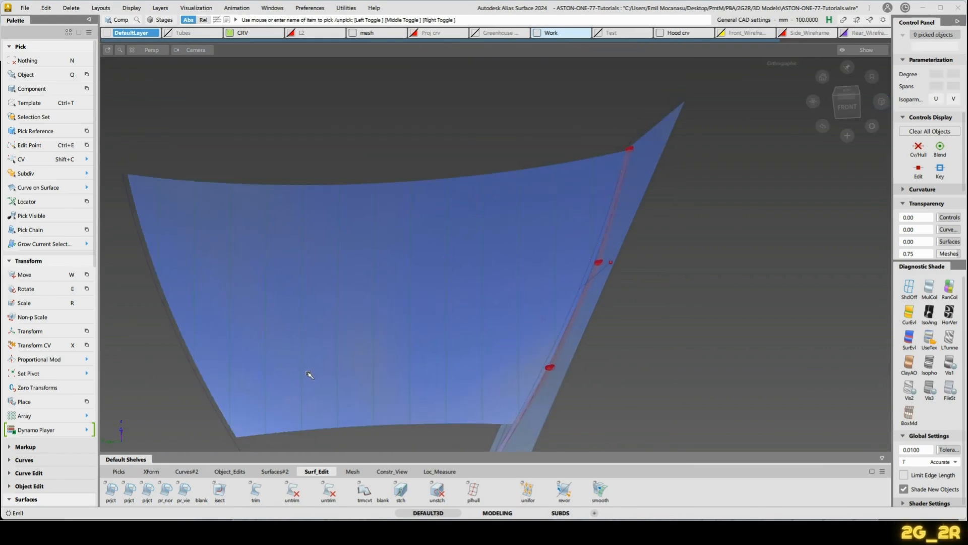
key("ctrl+z")
left_click_drag(385, 240, 396, 182, "ctrl+shift")
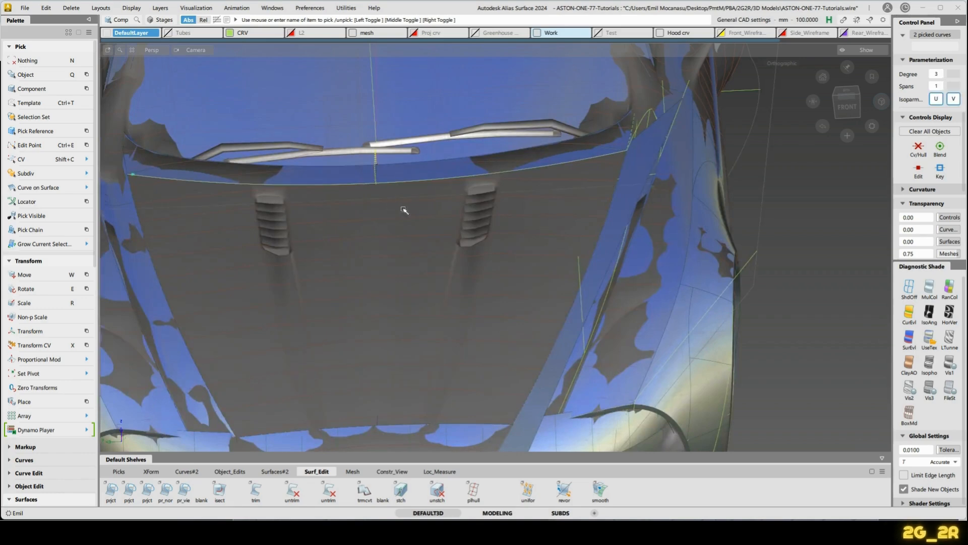
key("ctrl+z")
key("ctrl+z")
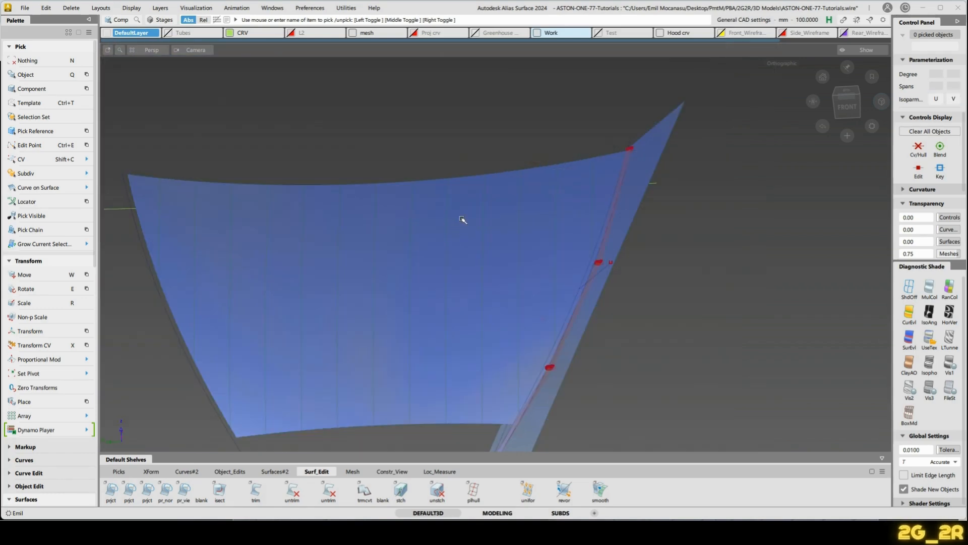
Display the control vertices of the isolated hood curves, including the front curve.
left_click_drag(368, 169, 363, 199, "alt+shift")
left_click(234, 98)
right_click_drag(365, 163, 389, 157, "ctrl+shift")
middle_click_drag(414, 361, 469, 169, "alt+shift")
left_click_drag(469, 168, 471, 209, "ctrl+shift")
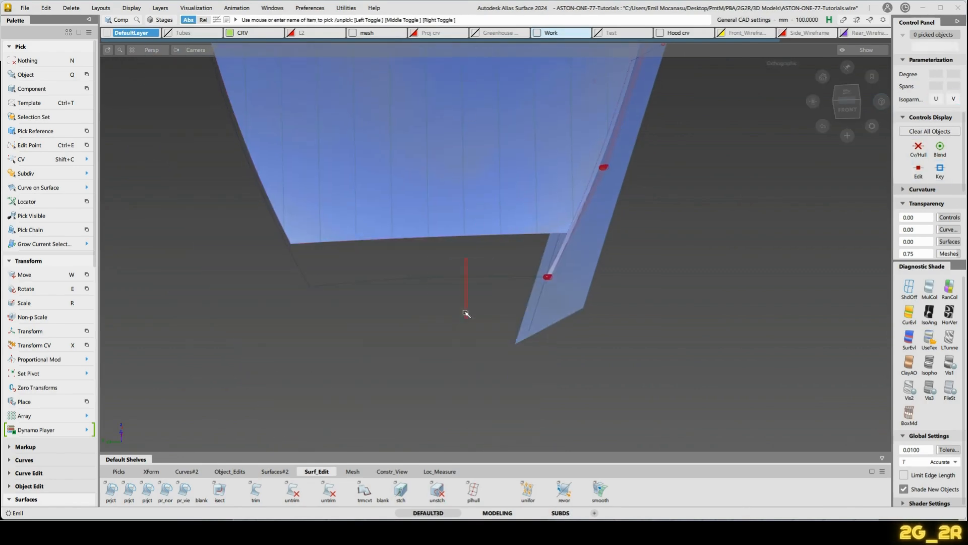
left_click_drag(465, 313, 465, 316)
right_click_drag(428, 304, 479, 291, "ctrl+shift")
key("n")
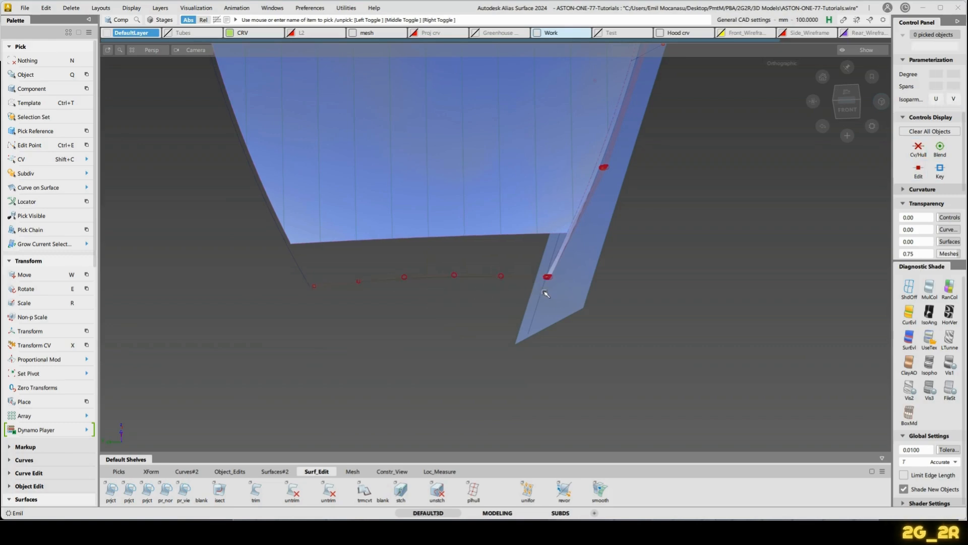
Extend the hood's front curve to the strip's outer front corner, using Extrapolate with Merge.
right_click_drag(533, 276, 598, 191, "alt+shift")
right_click_drag(657, 275, 575, 281, "alt+shift")
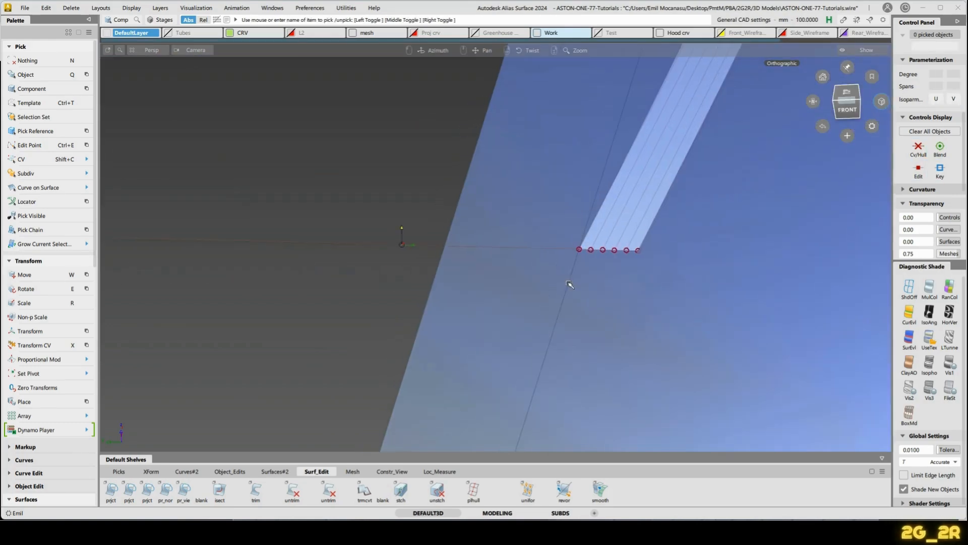
right_click_drag(547, 175, 545, 236, "ctrl+shift")
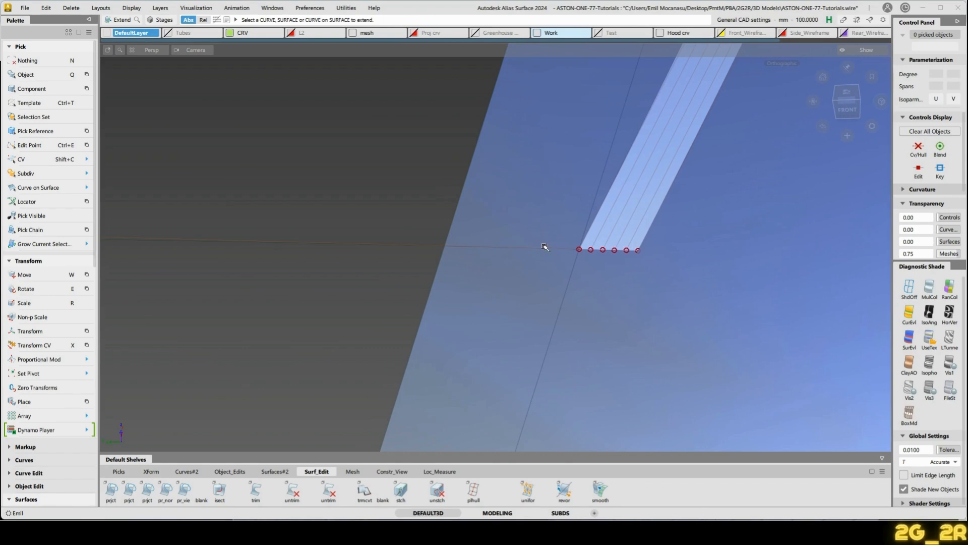
right_click_drag(540, 197, 539, 197, "ctrl+shift")
right_click_drag(551, 258, 551, 257, "ctrl+shift")
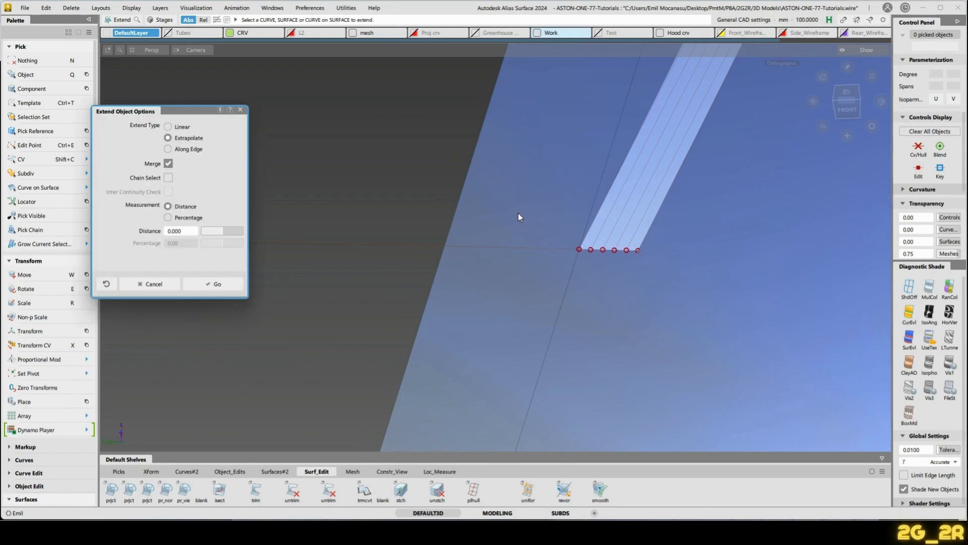
left_click(240, 110)
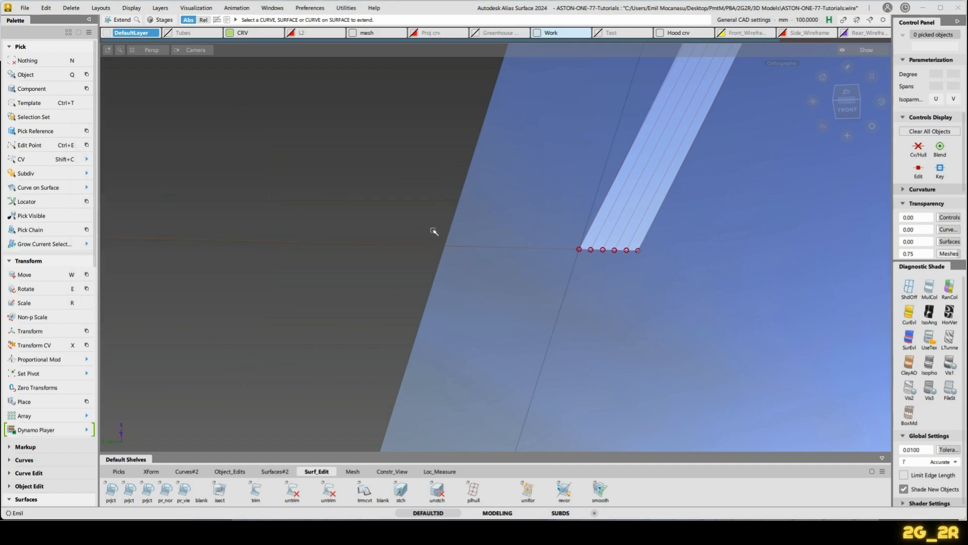
right_click_drag(454, 197, 453, 221, "ctrl+shift")
right_click_drag(451, 259, 452, 259, "ctrl+shift")
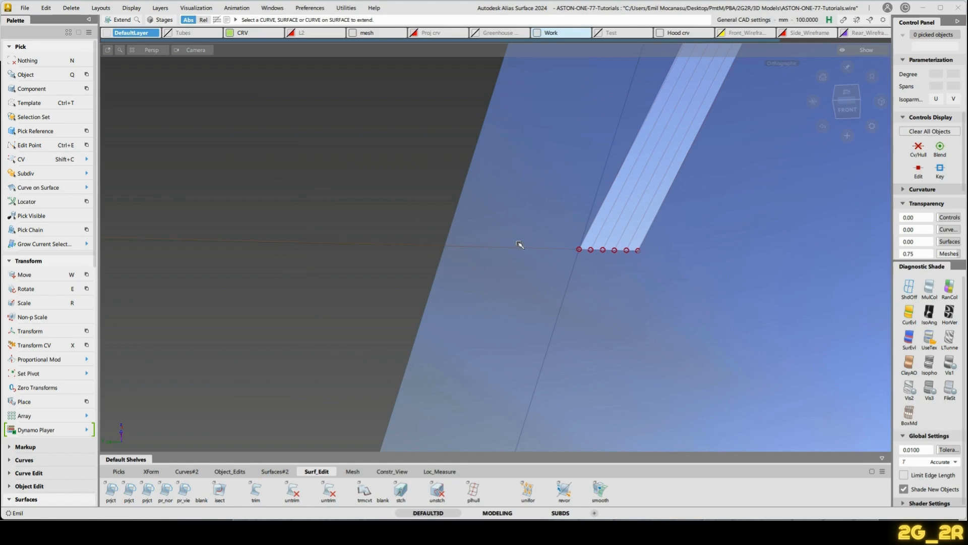
left_click(584, 251)
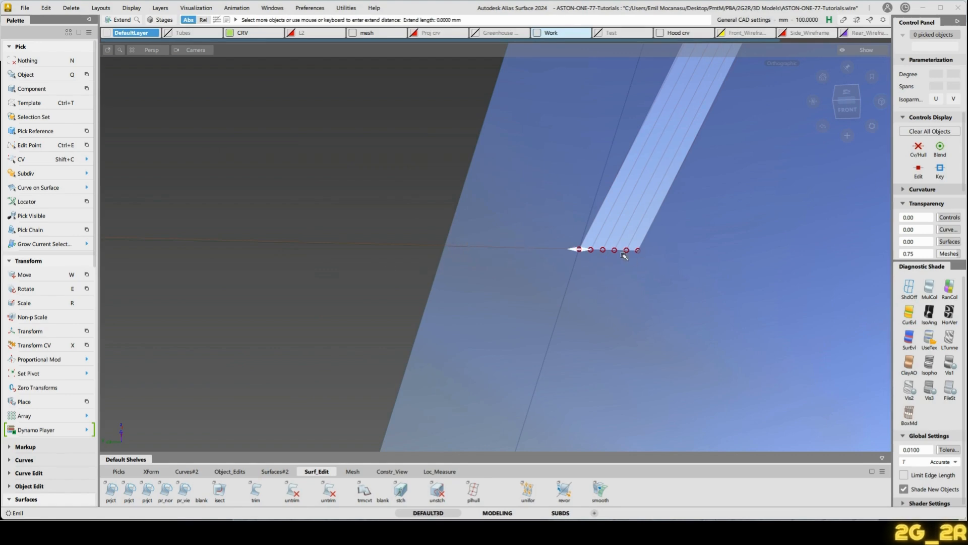
left_click(645, 255)
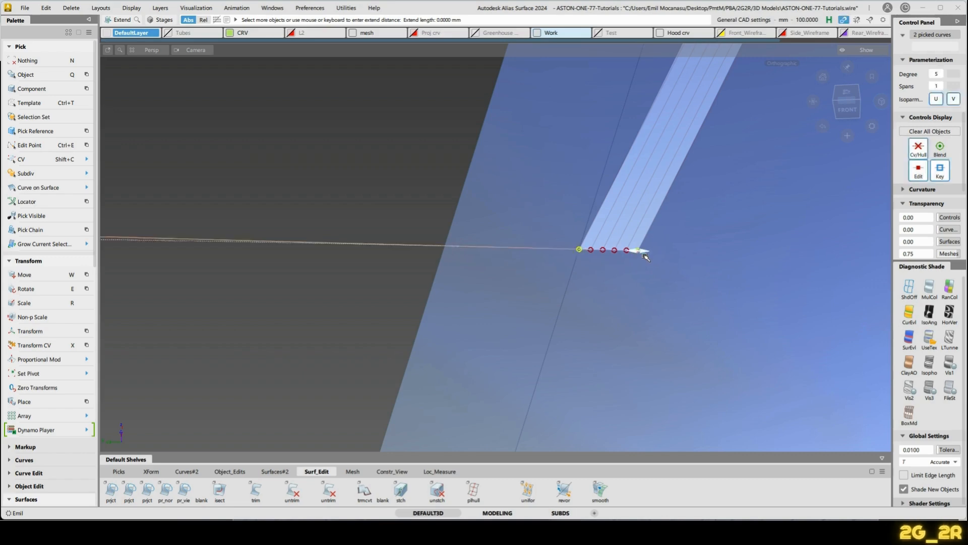
Extend the hood's rear edge curve to the strip's outer rear corner.
left_click_drag(686, 333, 591, 322, "alt+shift")
middle_click_drag(683, 346, 590, 322, "alt+shift")
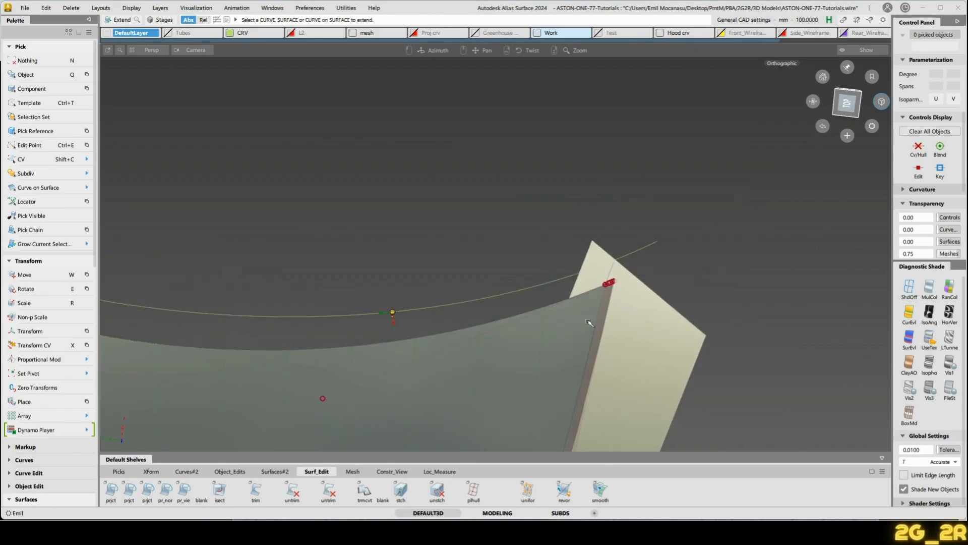
right_click_drag(590, 323, 636, 250, "alt+shift")
middle_click(656, 211, "ctrl+shift")
middle_click_drag(656, 273, 656, 272, "ctrl+shift")
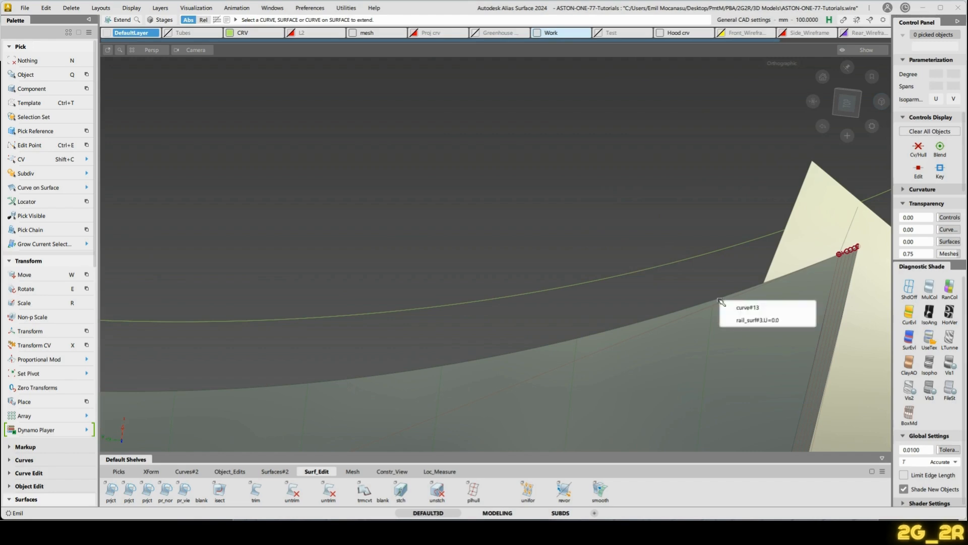
left_click(761, 308)
middle_click_drag(829, 272, 625, 284, "alt+shift")
left_click_drag(626, 284, 659, 315, "alt+shift")
right_click_drag(659, 315, 667, 246, "alt+shift")
left_click(669, 248)
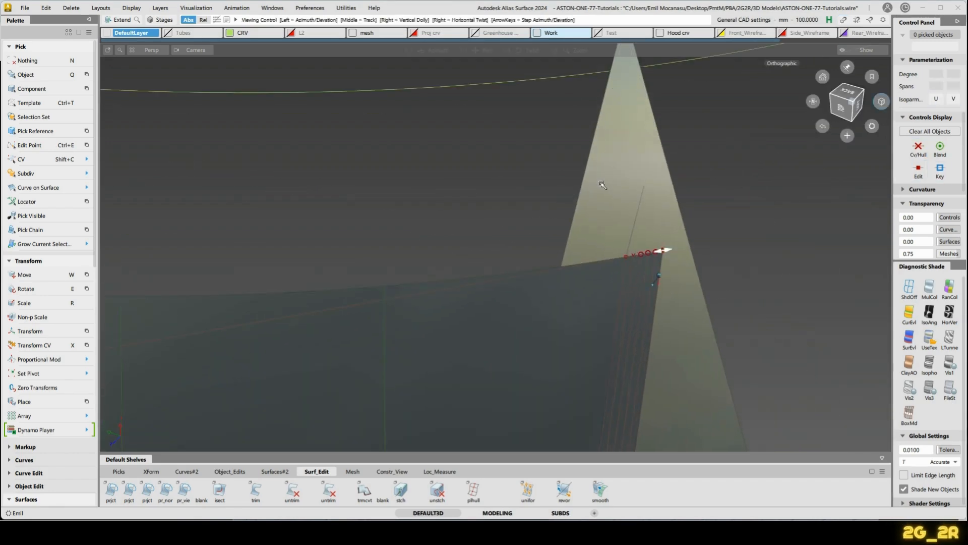
Examine how the hood surface's front and side edges lie relative to the extended front curve.
right_click_drag(600, 183, 580, 222, "alt+shift")
left_click_drag(580, 222, 492, 343, "alt+shift")
middle_click_drag(493, 343, 501, 142, "alt+shift")
middle_click_drag(458, 342, 486, 133, "alt+shift")
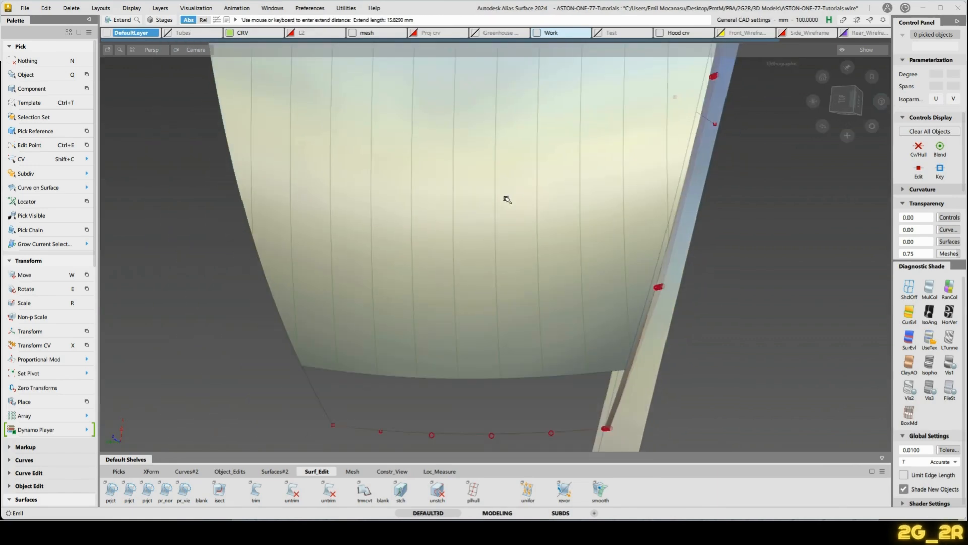
mouse_move(554, 275)
left_mouse_down("ctrl+shift")
mouse_move(377, 303)
mouse_move(499, 331)
mouse_move(553, 264)
left_mouse_up("ctrl+shift")
left_click(548, 280)
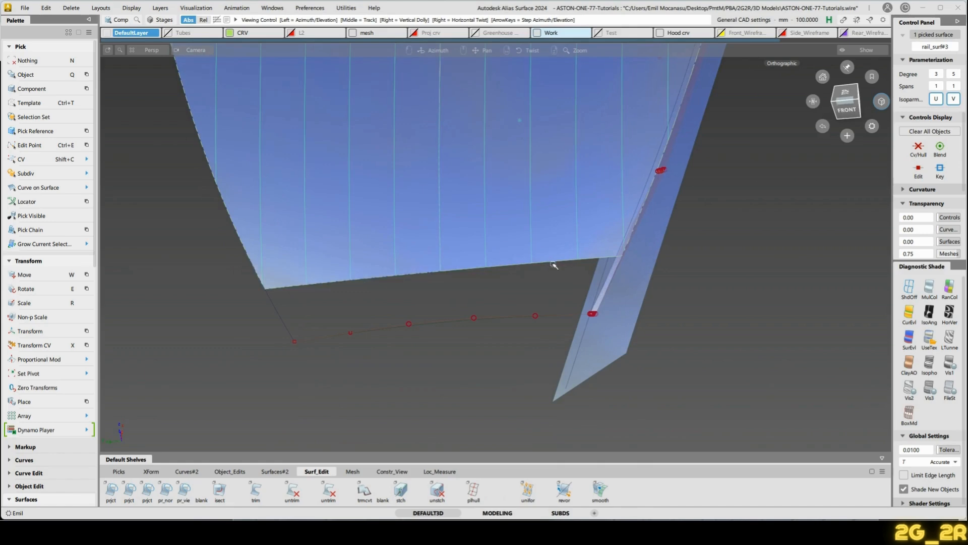
left_click_drag(431, 250, 516, 352, "alt+shift")
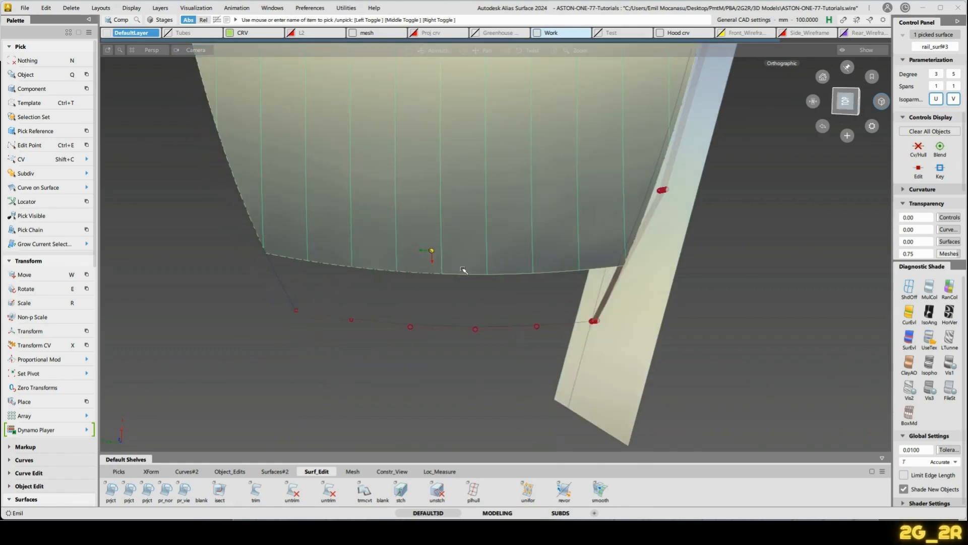
left_click_drag(463, 270, 449, 280, "alt+shift")
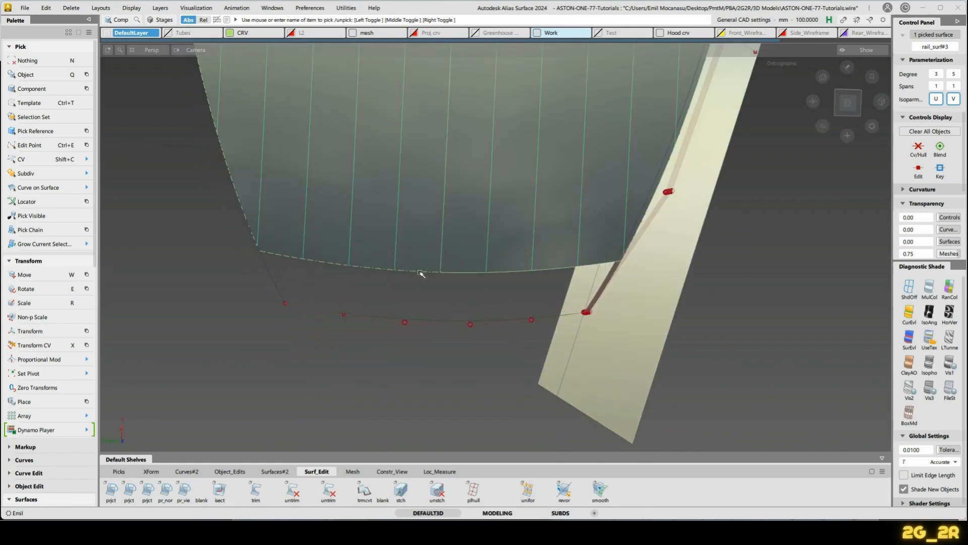
left_click(335, 265)
right_click_drag(572, 144, 589, 172, "alt+shift")
middle_click_drag(589, 172, 593, 280, "alt+shift")
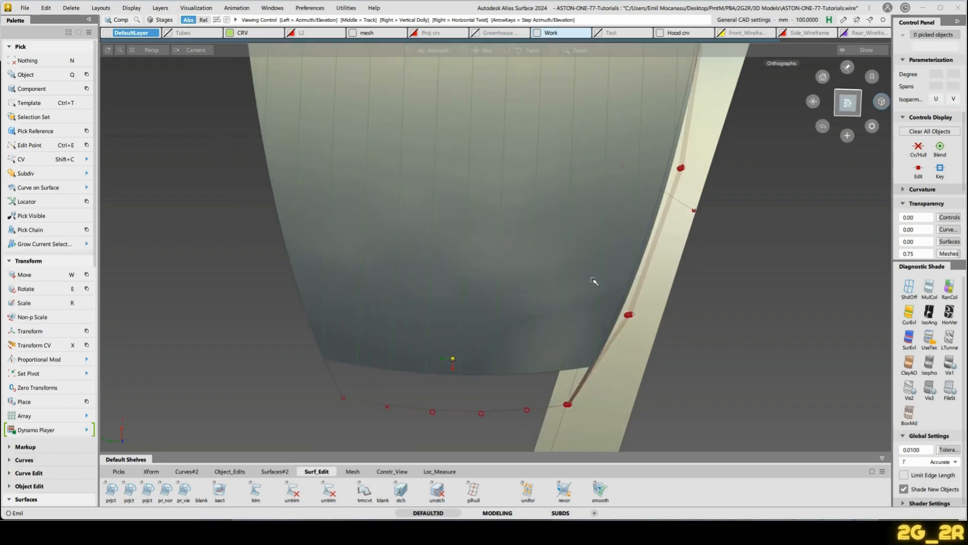
Delete the narrow strip surface along the hood's side edge.
left_click_drag(265, 231, 532, 341, "alt+shift")
right_click_drag(573, 335, 709, 335, "alt+shift")
left_click(638, 306)
left_click(698, 283)
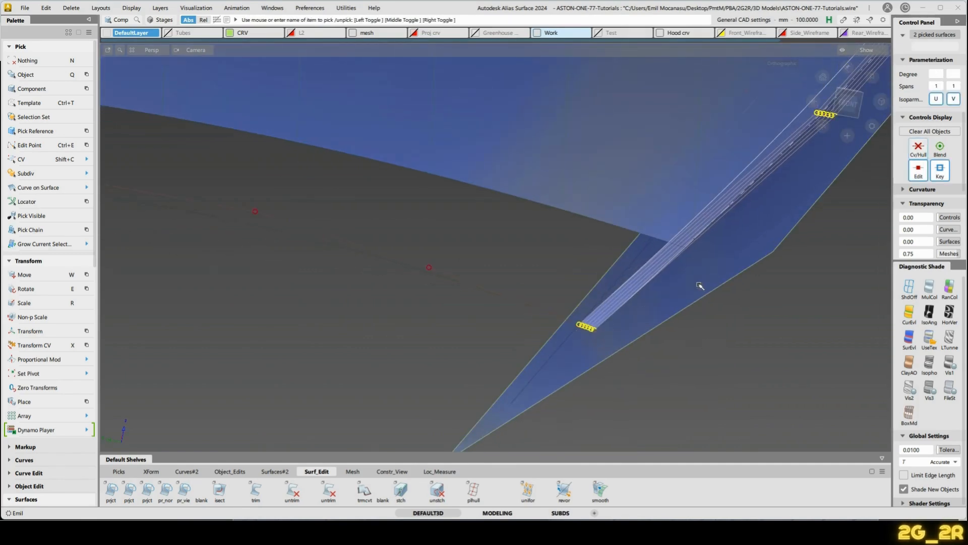
key("Delete")
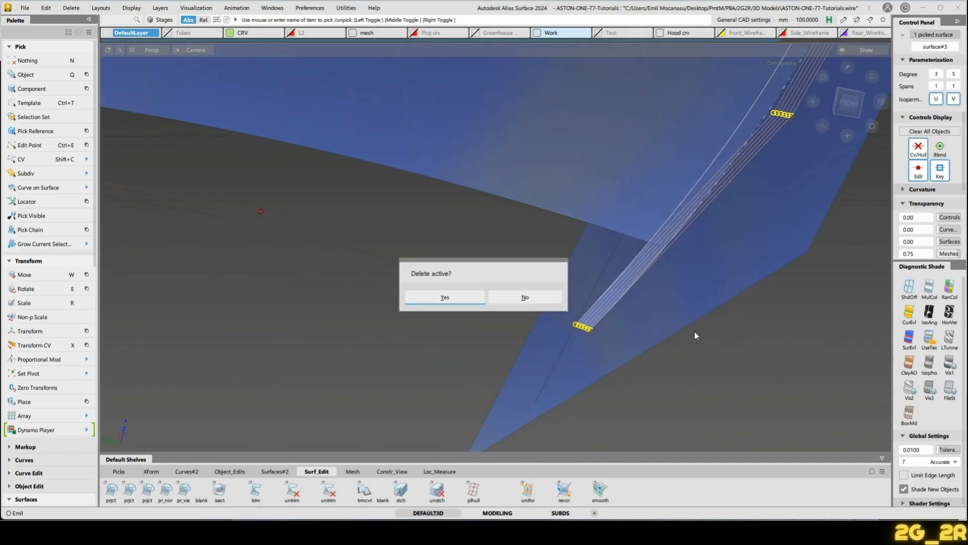
key("Return")
left_click_drag(696, 333, 515, 406, "alt+shift")
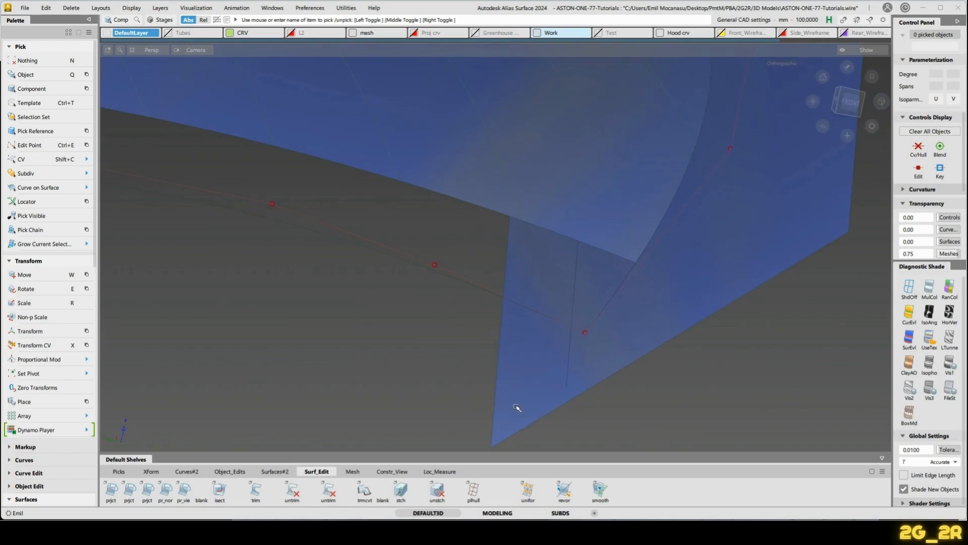
left_click(658, 346)
left_click_drag(658, 347, 636, 316, "alt+shift")
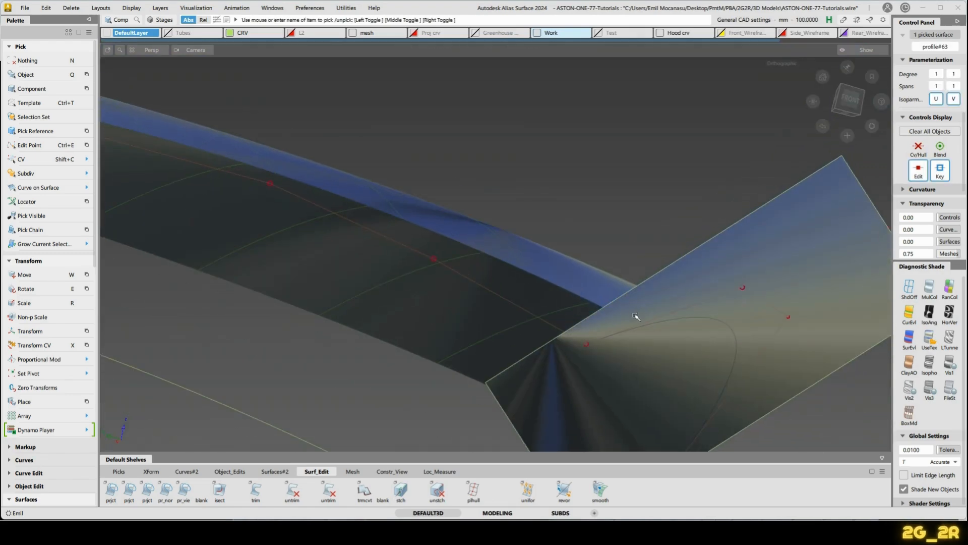
right_click_drag(635, 316, 625, 190, "ctrl+shift")
left_click_drag(625, 190, 642, 210, "alt+shift")
left_click(803, 181)
key("Delete")
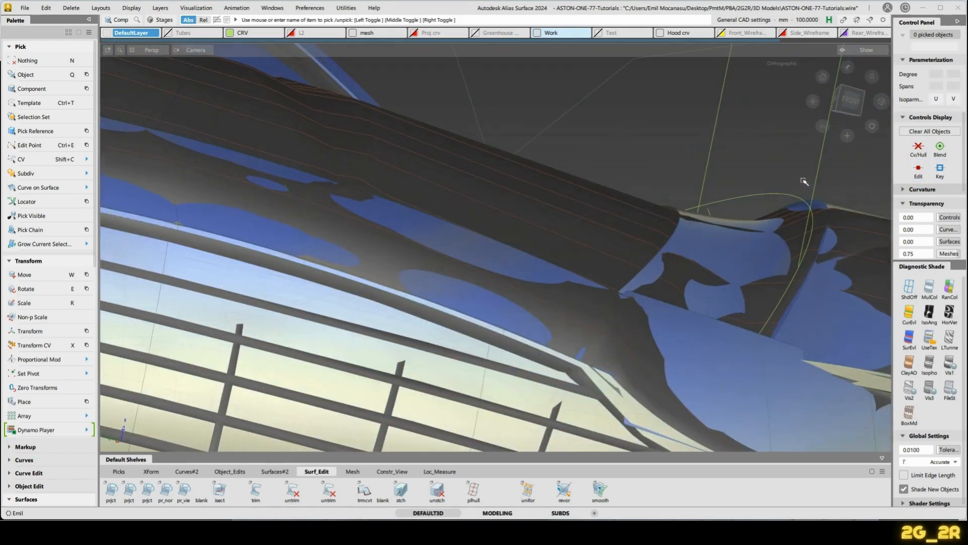
key("ctrl+z")
Assign the two flat surfaces crossing the hood's side to the Hood crv layer and hide that layer.
left_click_drag(769, 213, 827, 306)
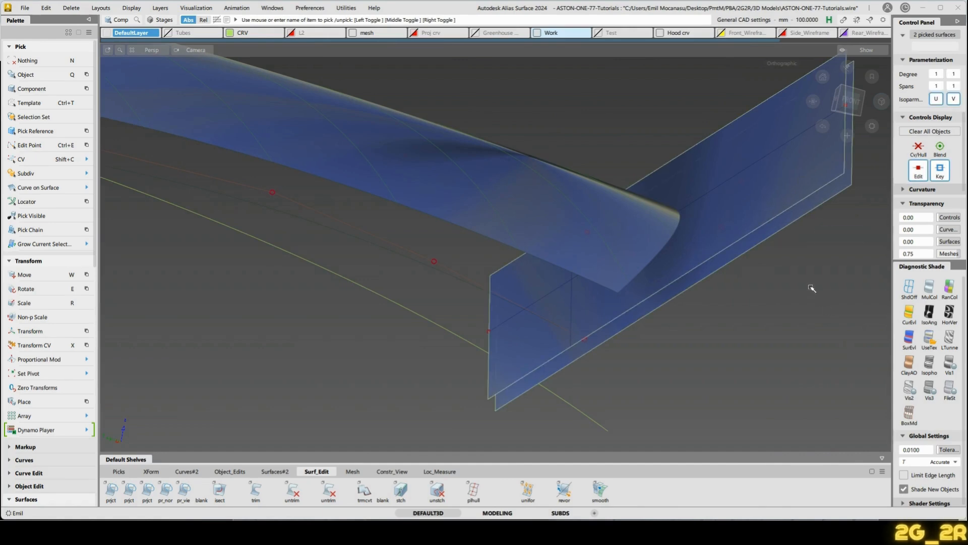
key("ctrl+l")
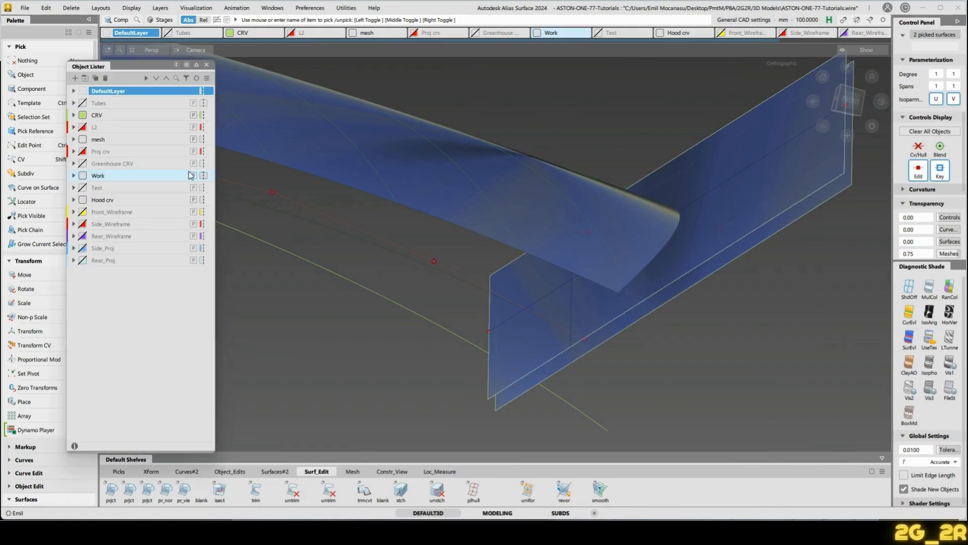
right_click(104, 200)
left_click(135, 208)
left_click_drag(585, 191, 610, 173, "alt+shift")
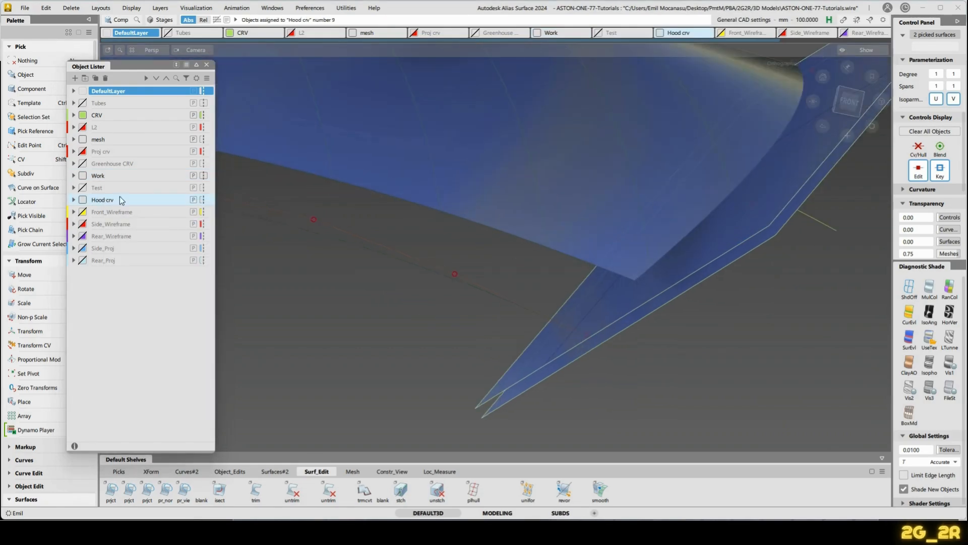
left_click_drag(607, 201, 520, 123, "alt+shift")
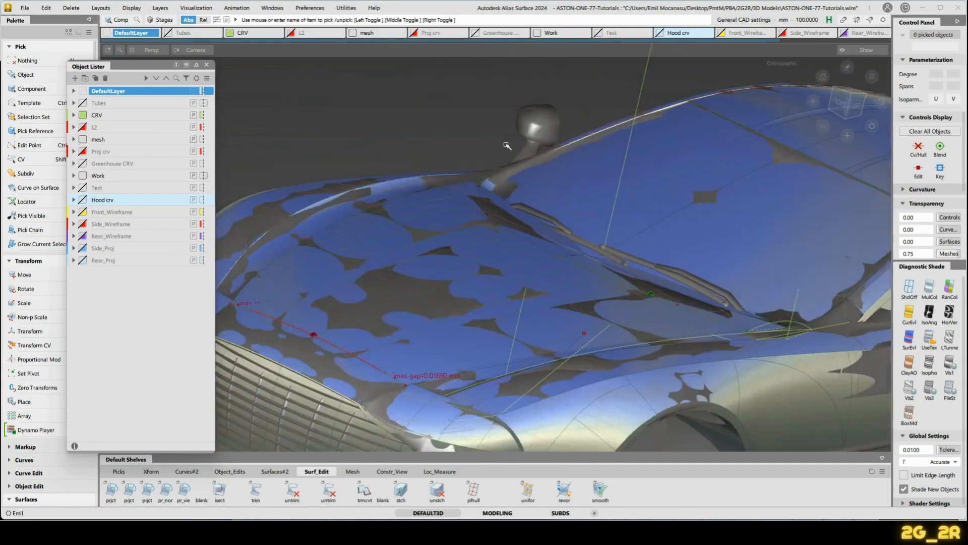
Reopen the construction history of the Freeform Blend surface between the hood's front edge and the grille.
left_click_drag(451, 218, 476, 149, "alt+shift")
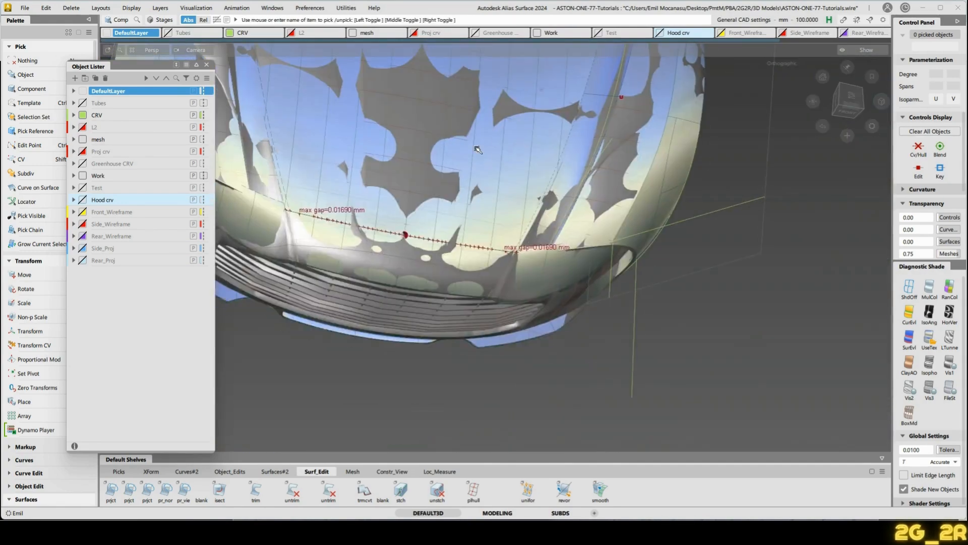
right_click_drag(476, 148, 523, 162, "ctrl+shift")
left_click_drag(523, 161, 468, 192, "alt+shift")
right_click_drag(571, 295, 590, 199, "alt+shift")
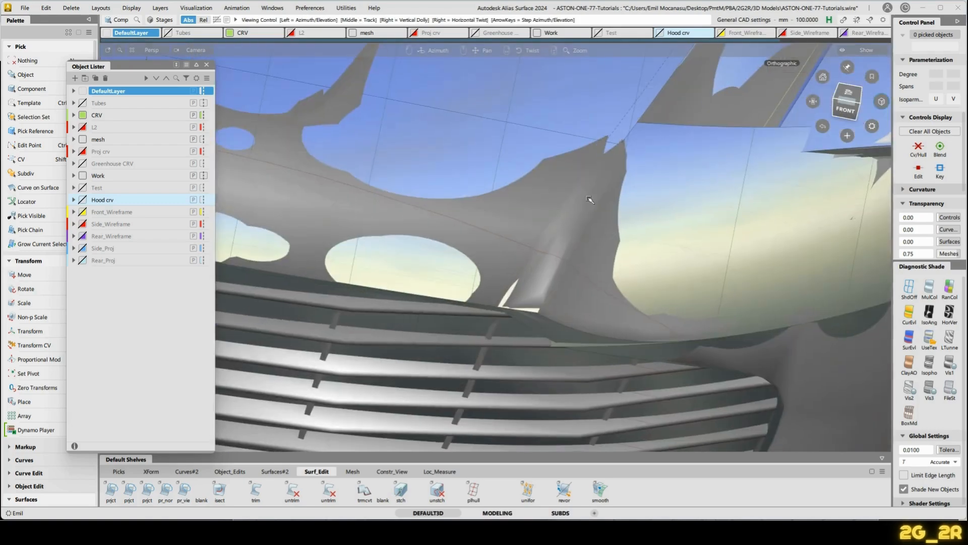
left_click_drag(566, 274, 373, 232, "alt+shift")
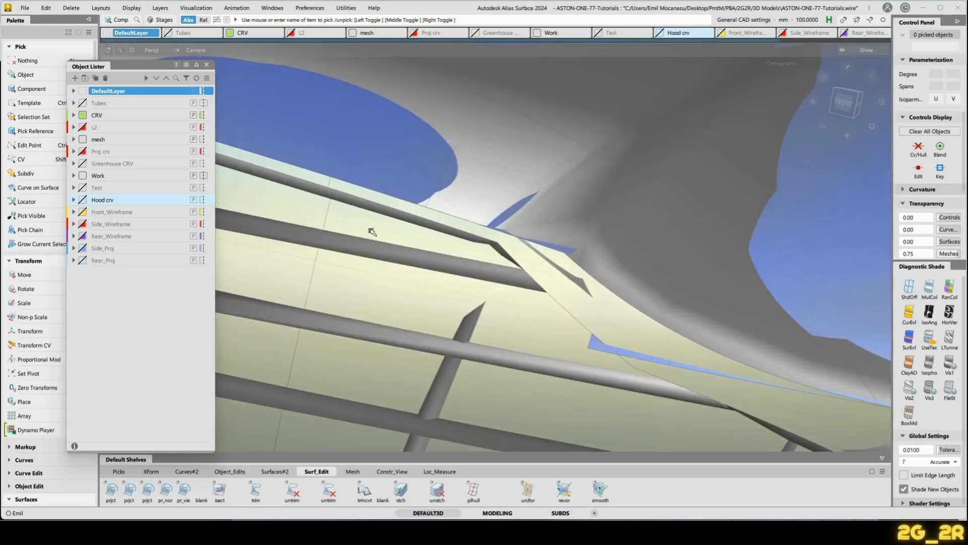
left_click(578, 252)
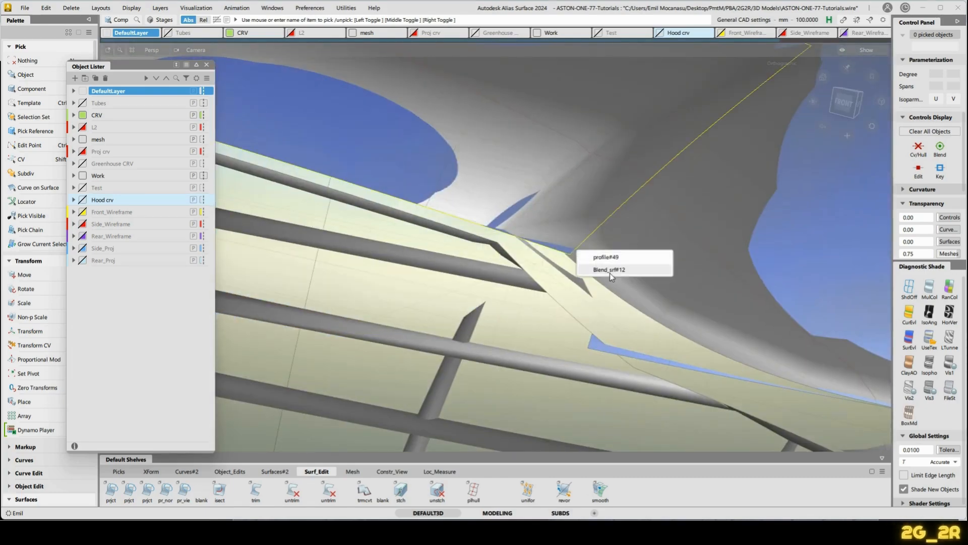
left_click(610, 273)
left_click_drag(609, 274, 671, 211, "alt+shift")
left_click(635, 169)
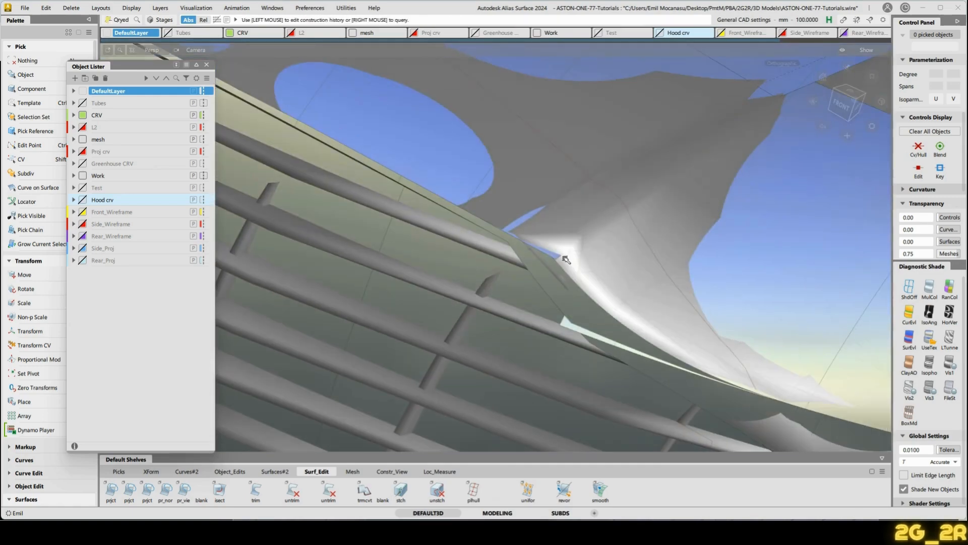
left_click(564, 258)
left_click_drag(563, 259, 601, 272, "alt+shift")
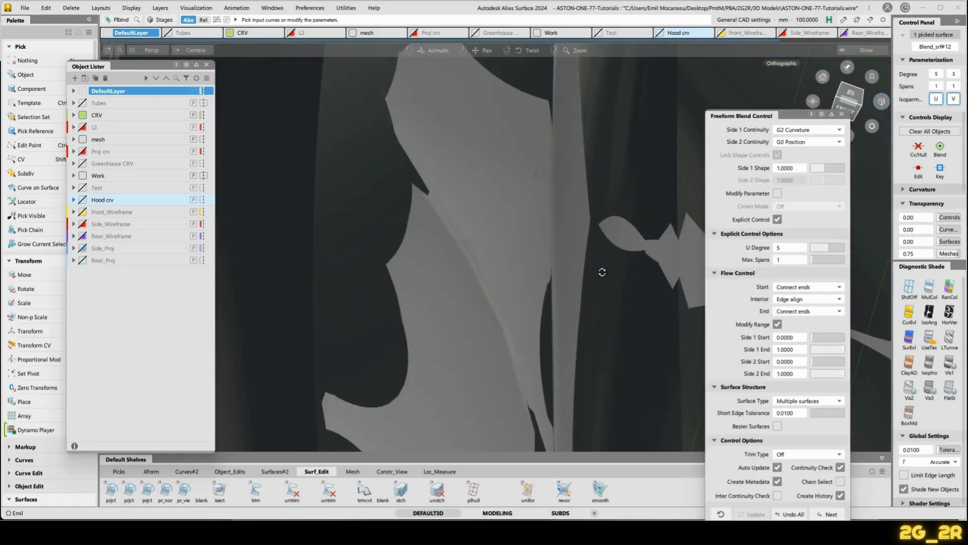
Set the blend surface's Start flow control to Edge align.
middle_click_drag(633, 182, 366, 16, "alt+shift")
right_click_drag(570, 252, 363, 298, "alt+shift")
middle_click_drag(630, 403, 483, 288, "alt+shift")
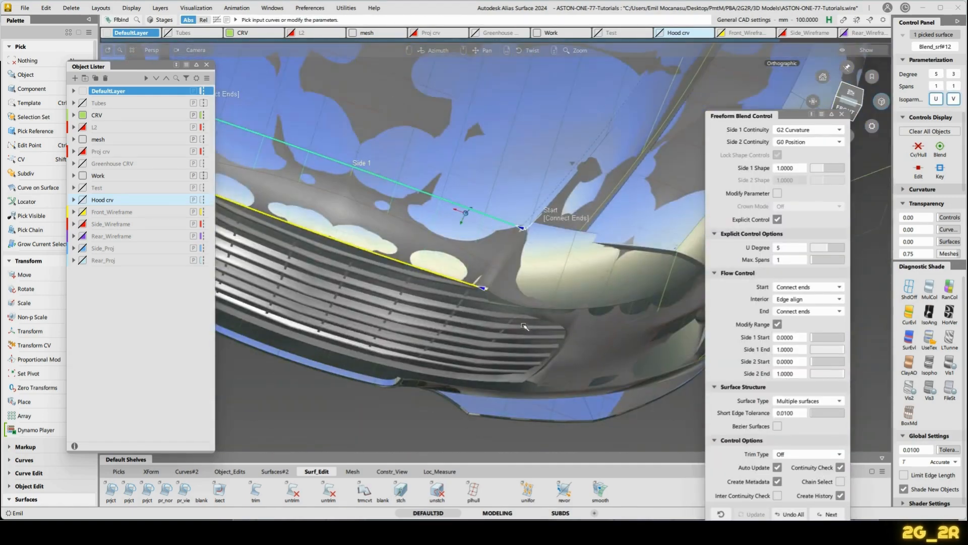
right_click_drag(525, 324, 585, 262, "alt+shift")
left_click_drag(585, 262, 608, 211, "alt+shift")
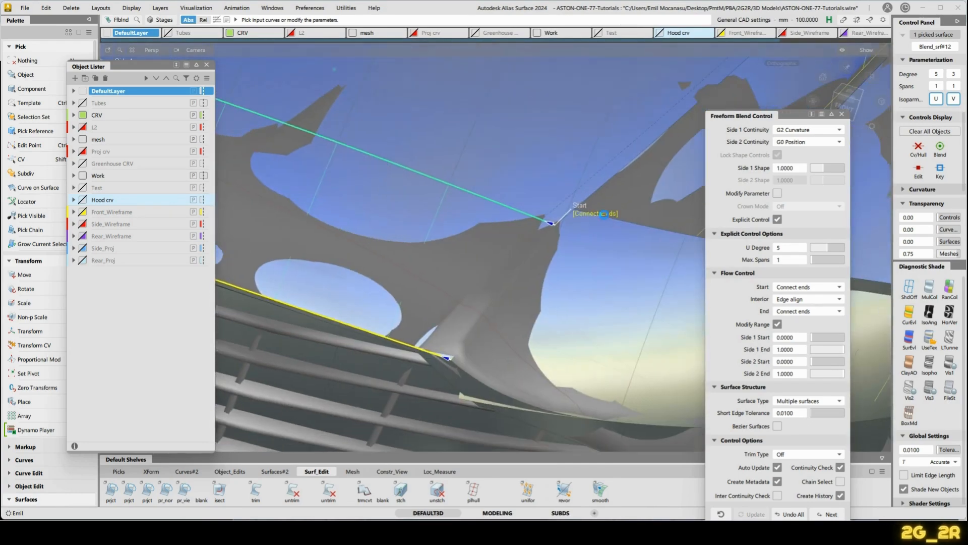
left_click(603, 213)
left_click(596, 214)
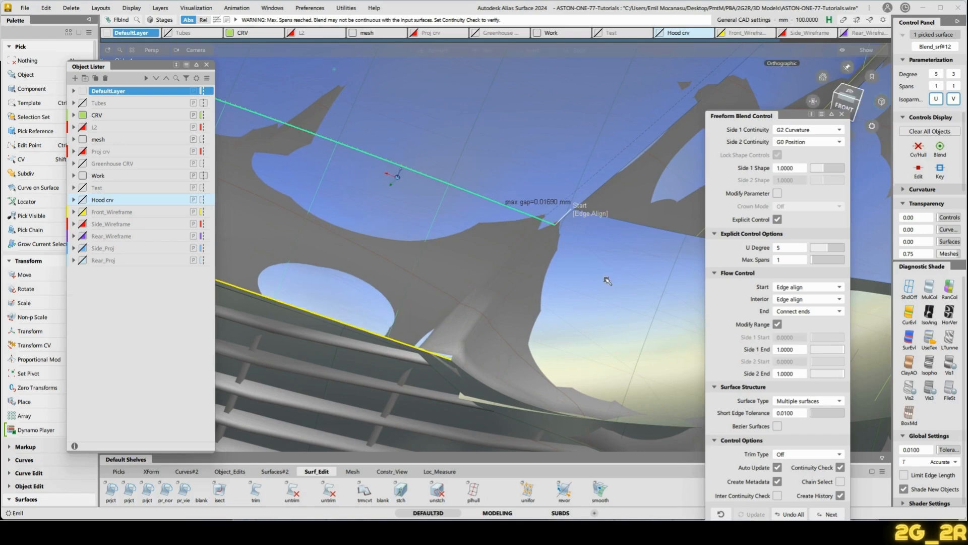
Examine the edge-aligned blend around the hood's front corner, between the grille and the headlight.
left_click_drag(608, 281, 489, 235, "alt+shift")
left_click_drag(512, 203, 575, 256, "alt+shift")
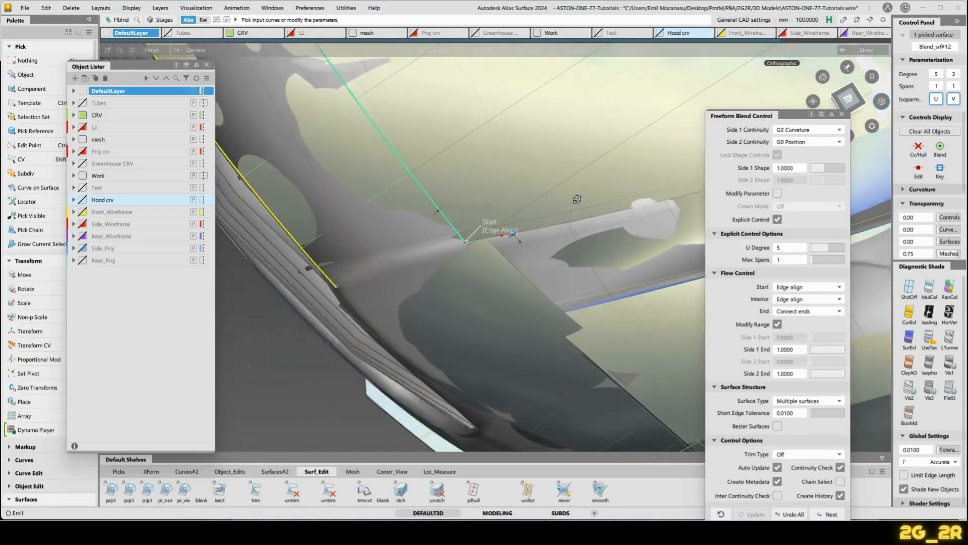
left_click_drag(577, 200, 590, 189, "alt+shift")
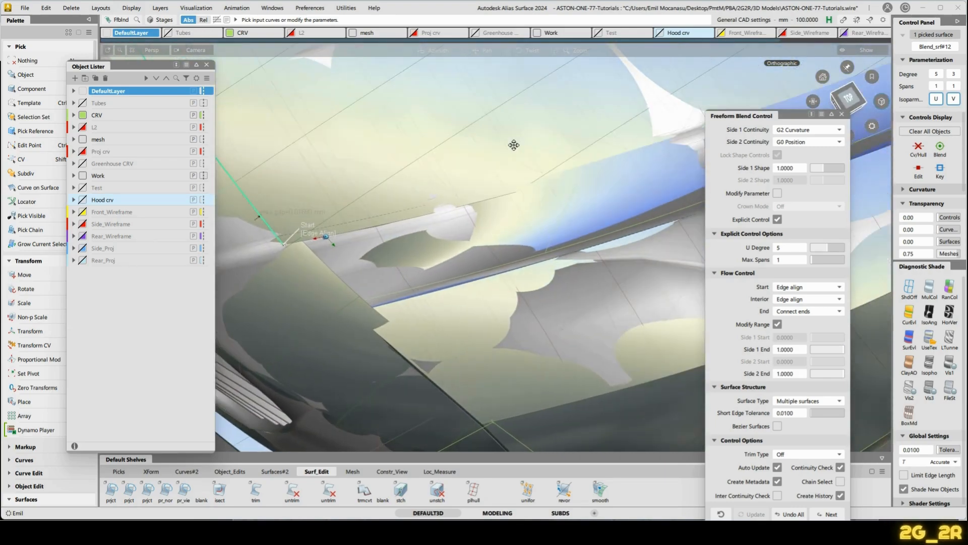
left_click_drag(558, 133, 545, 63, "alt+shift")
left_click_drag(603, 195, 539, 173, "alt+shift")
key("n")
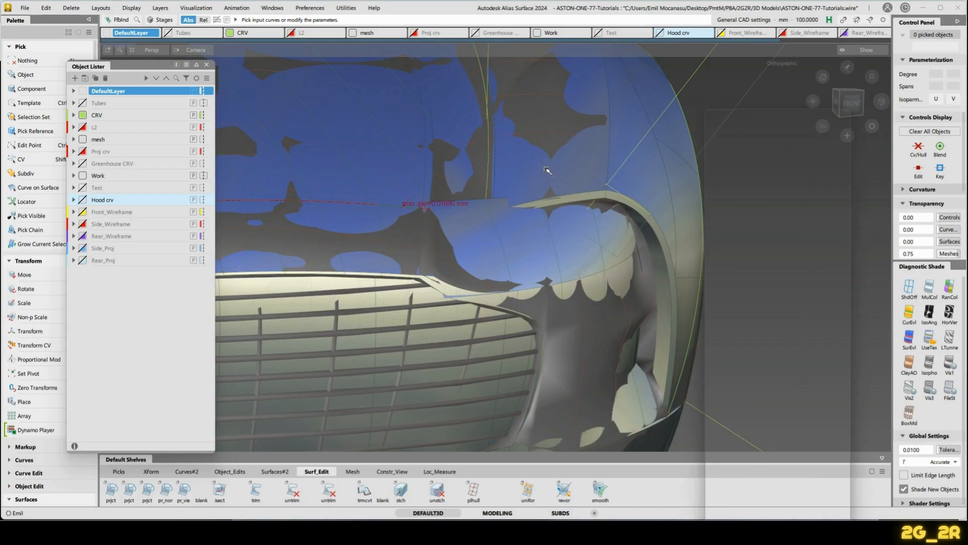
right_click_drag(430, 177, 453, 222, "alt+shift")
left_click_drag(454, 221, 417, 280, "alt+shift")
middle_click_drag(417, 281, 463, 264, "alt+shift")
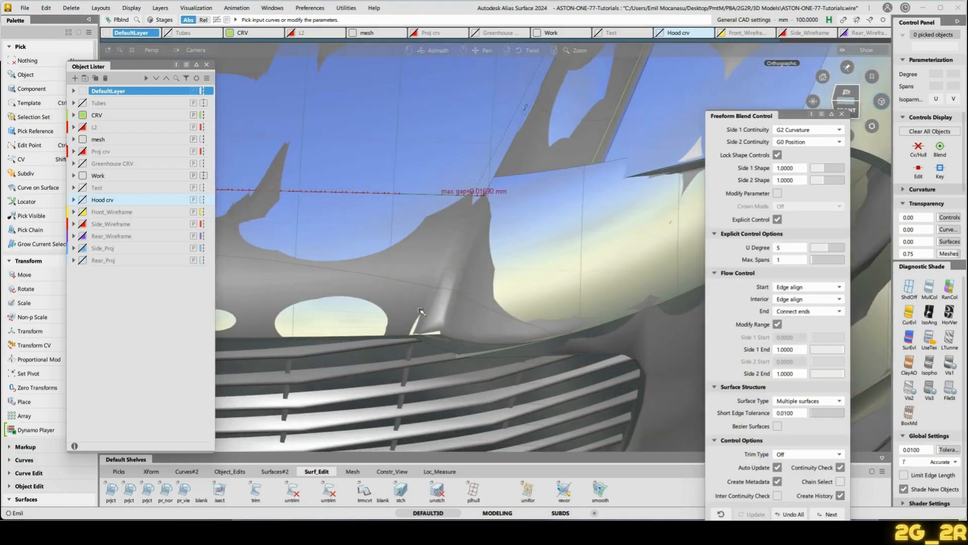
left_click_drag(422, 312, 465, 314, "alt+shift")
right_click_drag(464, 313, 475, 231, "alt+shift")
left_click_drag(431, 369, 362, 343, "ctrl+shift")
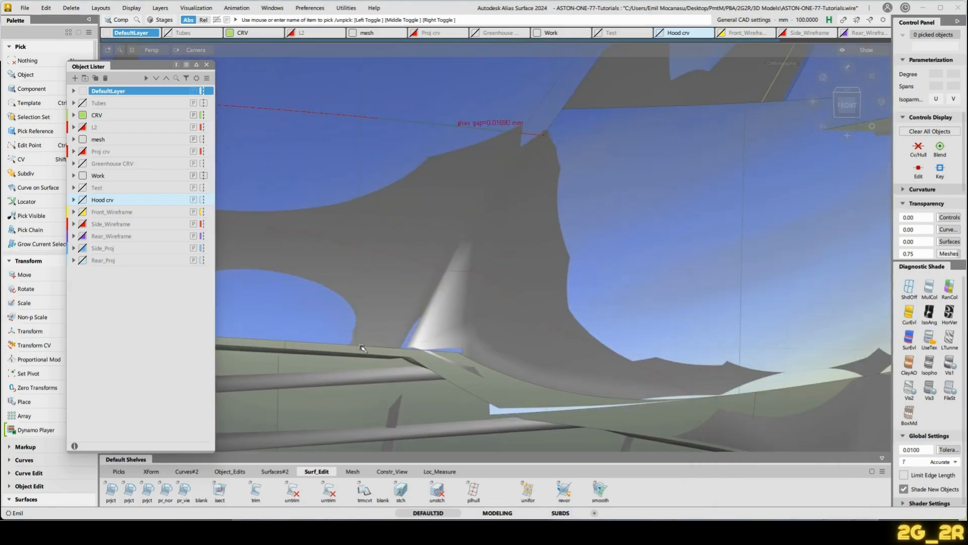
Show the Hood crv layer and inspect its flat surfaces against the curve along the grille's upper edge.
left_click(82, 199)
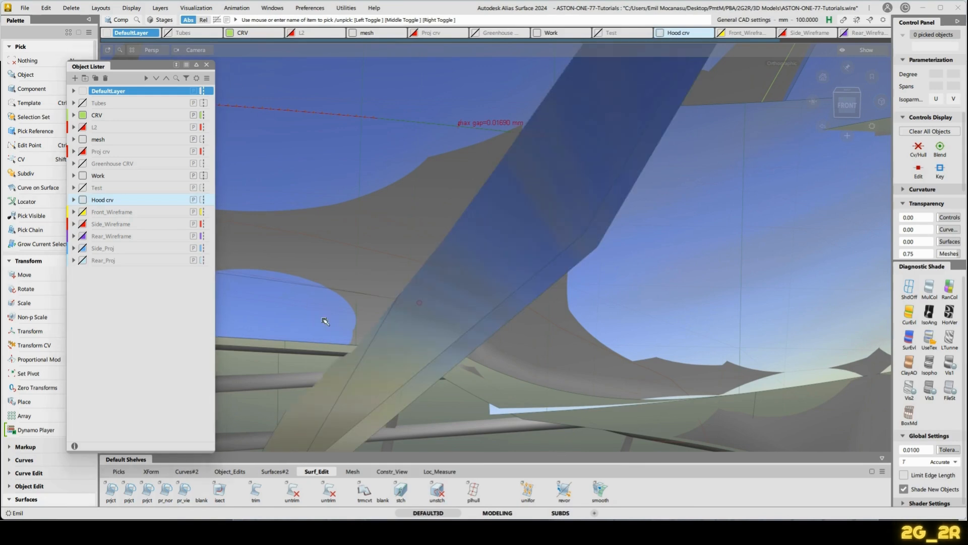
left_click(327, 346)
left_click_drag(327, 346, 422, 311, "alt+shift")
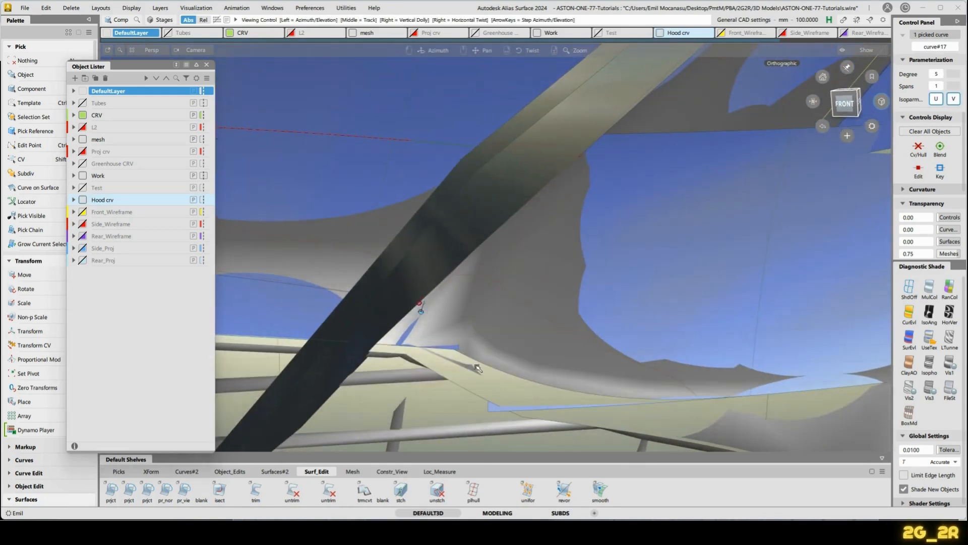
right_click_drag(422, 310, 478, 320, "alt+shift")
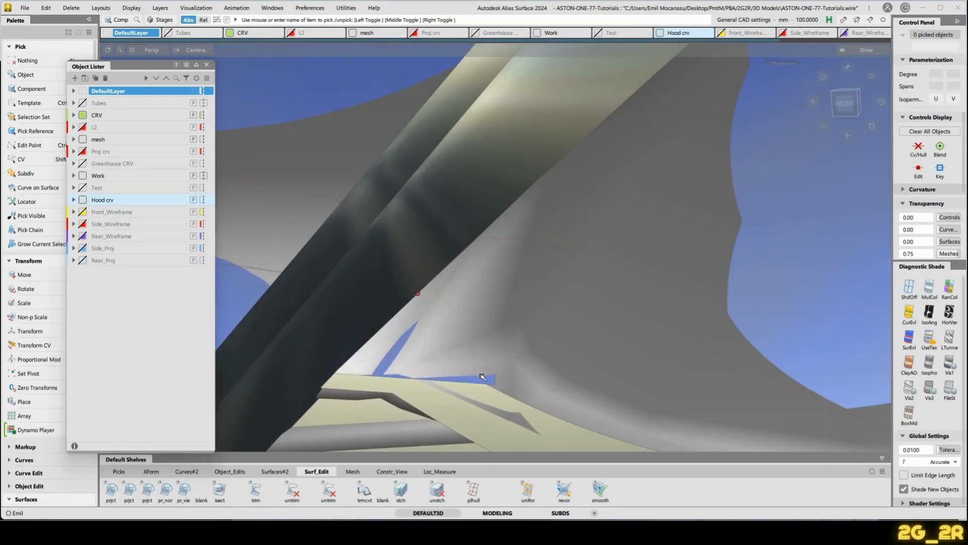
left_click_drag(484, 392, 365, 339, "alt+shift")
middle_click_drag(365, 339, 744, 310, "alt+shift")
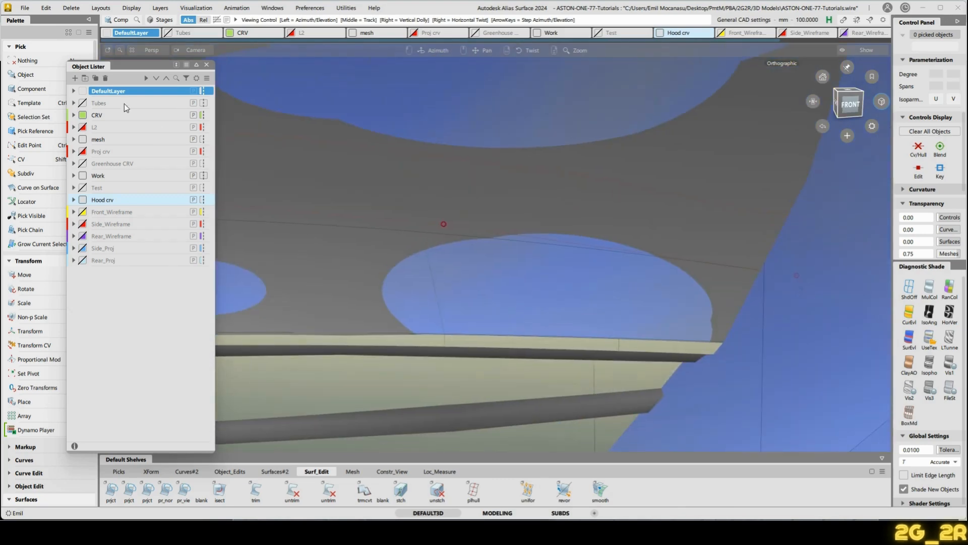
Hide the Hood crv layer and show the Front_Wireframe layer for checking the blend at the grille's upper corner.
left_click(83, 200)
left_click(82, 212)
left_click_drag(583, 300, 365, 265, "alt+shift")
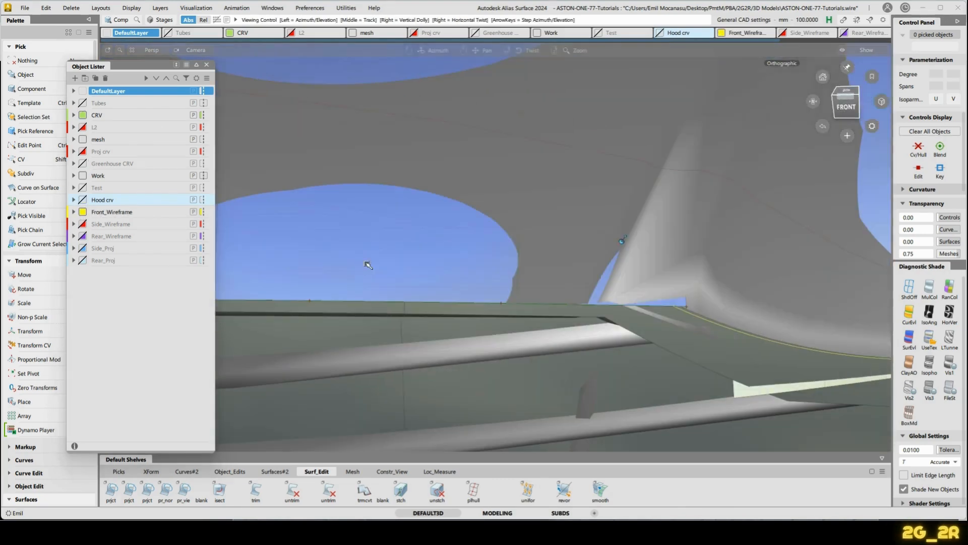
left_click(664, 309)
left_click_drag(683, 309, 722, 294, "alt+shift")
right_click_drag(694, 251, 739, 240, "ctrl+shift")
left_click_drag(739, 240, 748, 262, "alt+shift")
left_click(724, 272)
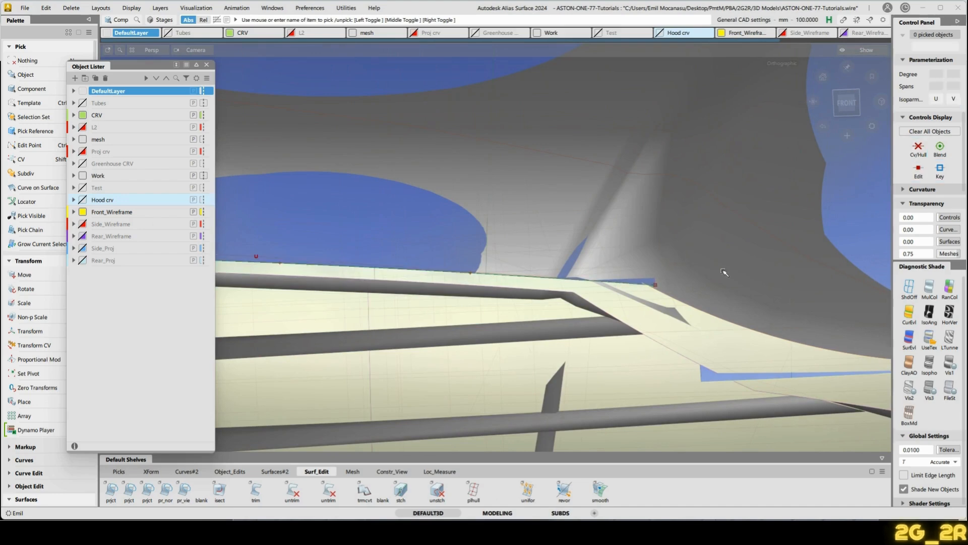
Try to extend the blend at the hood's front corner, declining to remove its construction history.
middle_click_drag(659, 213, 659, 277, "ctrl+shift")
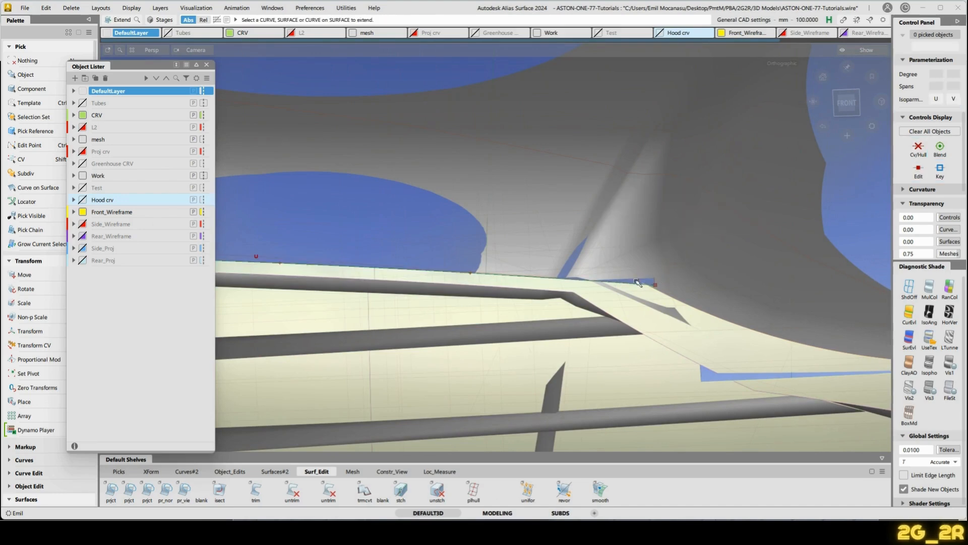
left_click(655, 281)
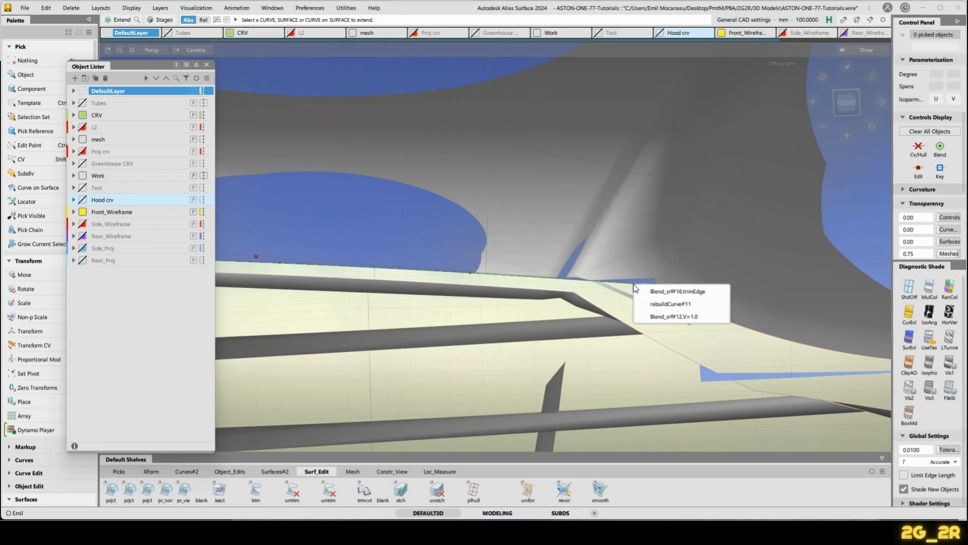
left_click(676, 304)
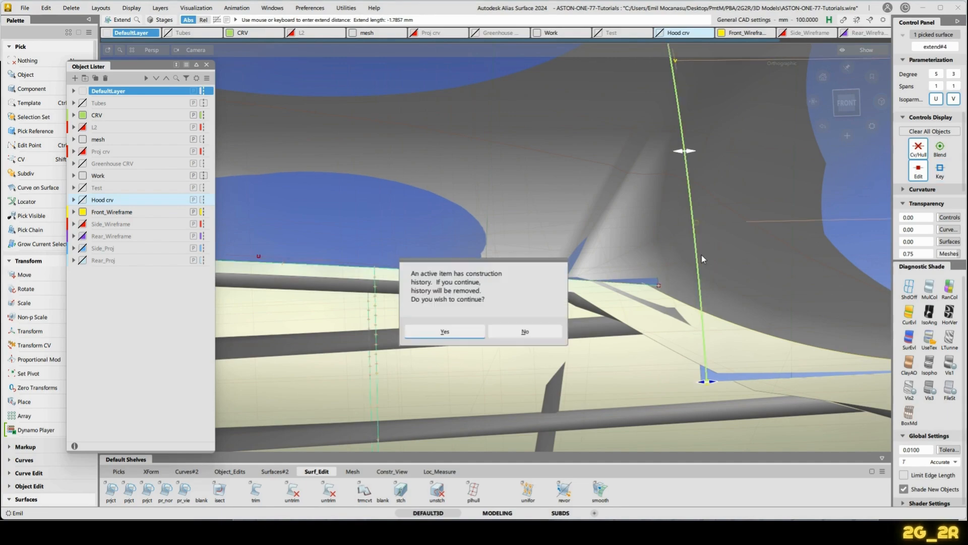
left_click(583, 331)
left_click_drag(681, 284, 758, 177, "alt+shift")
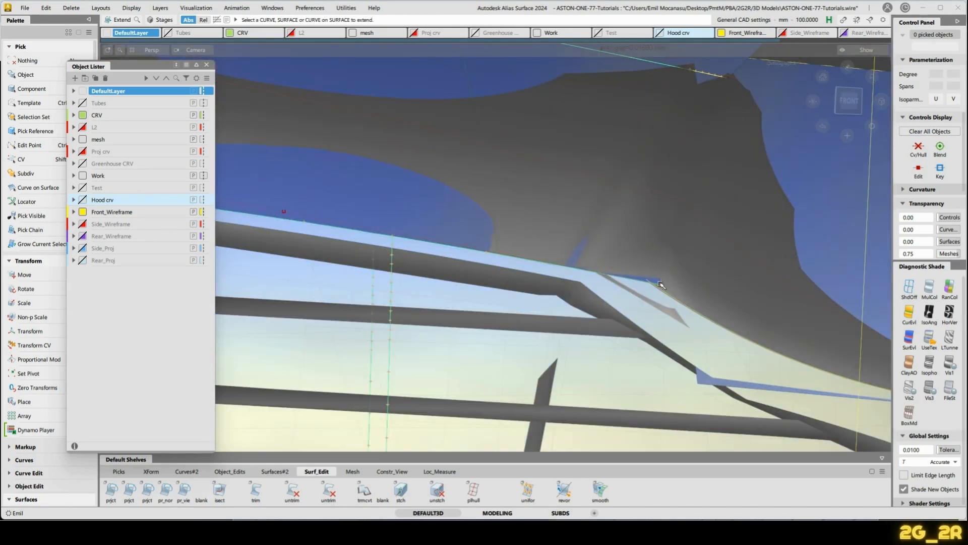
Show the Hood crv layer again and inspect its flat surfaces where they cross the front blend's corner.
left_click_drag(651, 253, 672, 147, "alt+shift")
left_click_drag(635, 194, 529, 340, "alt+shift")
left_click(528, 339)
right_click_drag(650, 212, 547, 233, "alt+shift")
key("alt+h")
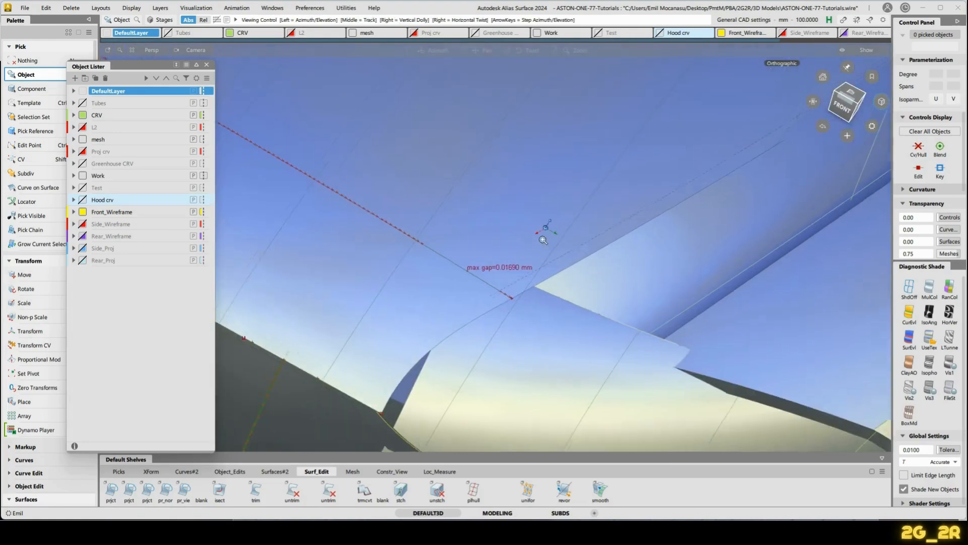
left_click_drag(546, 234, 546, 222, "alt+shift")
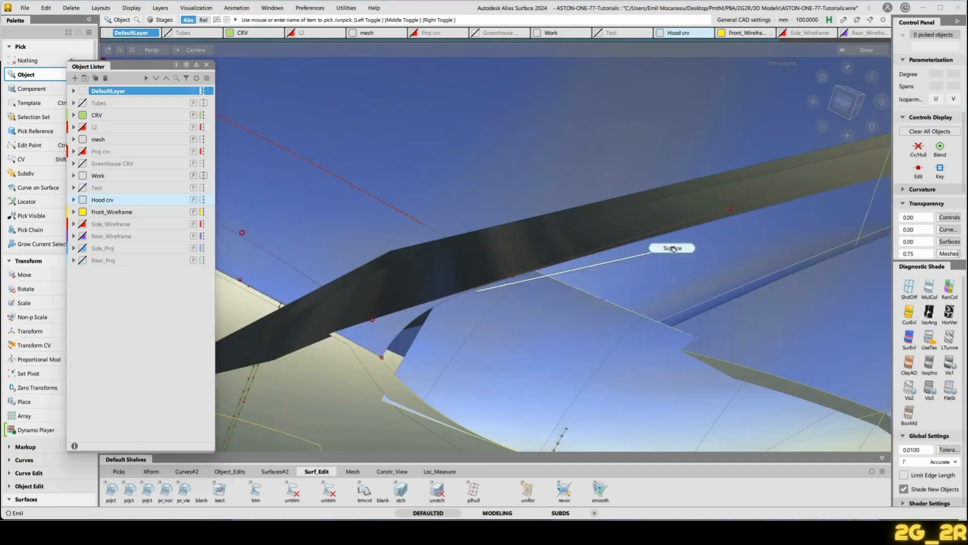
Delete one of the two nearly coincident flat profile surfaces crossing the hood's front corner.
left_click(519, 251)
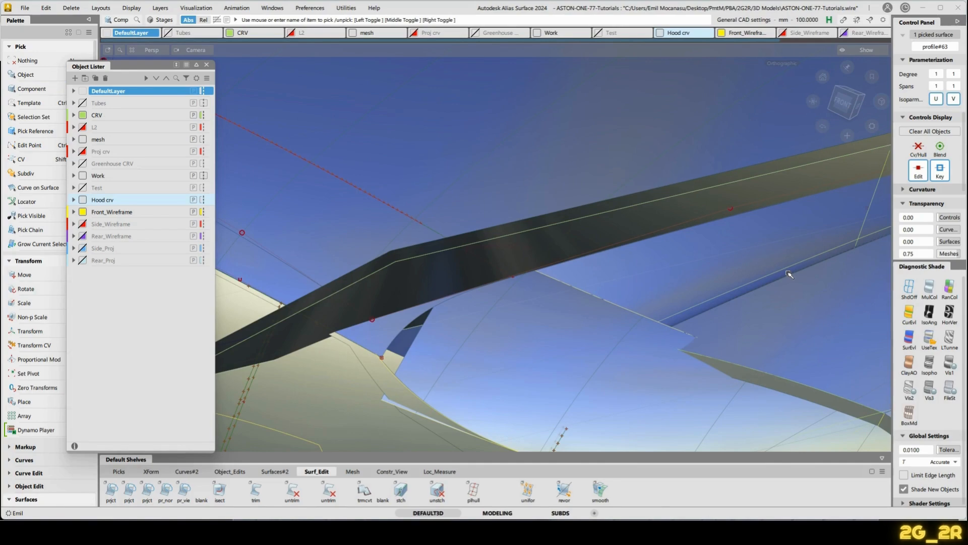
key("Delete")
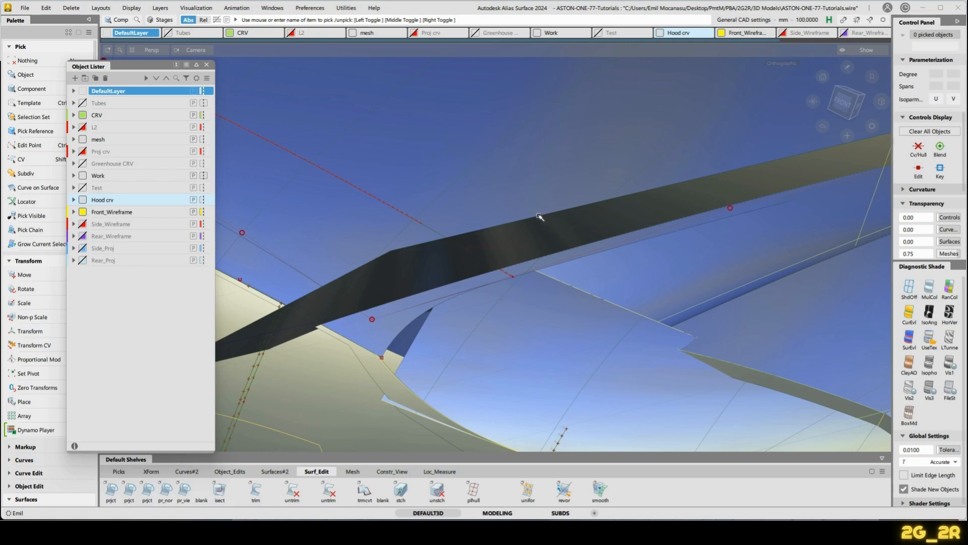
key("ctrl+z")
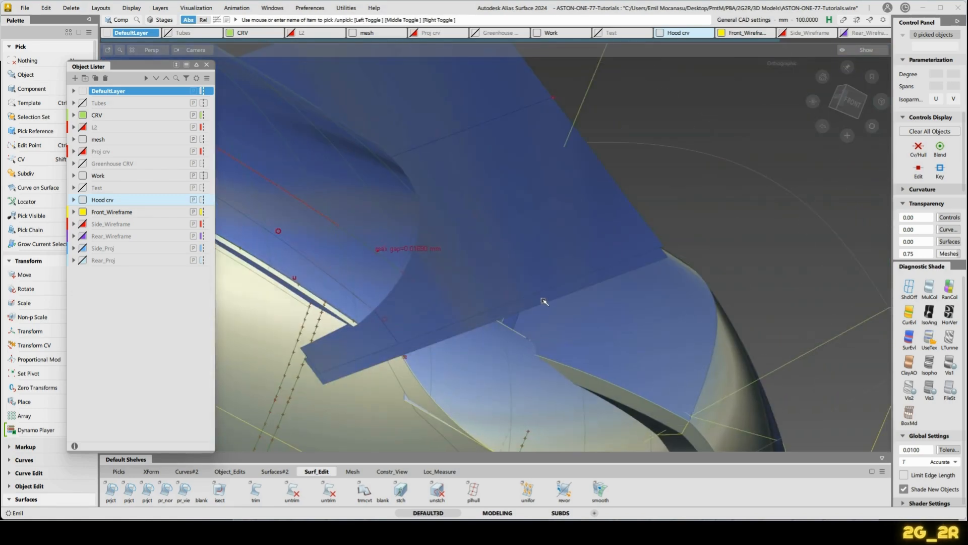
left_click(548, 298)
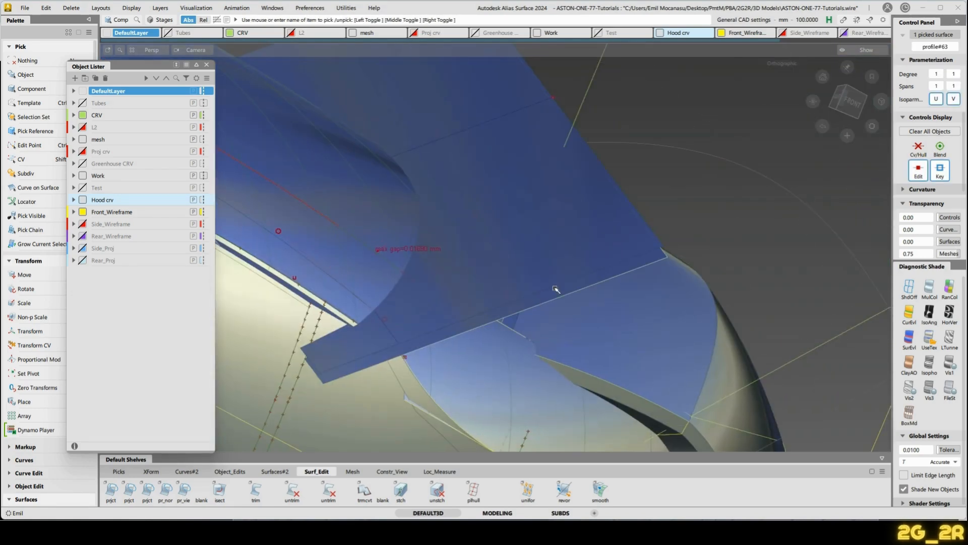
key("Delete")
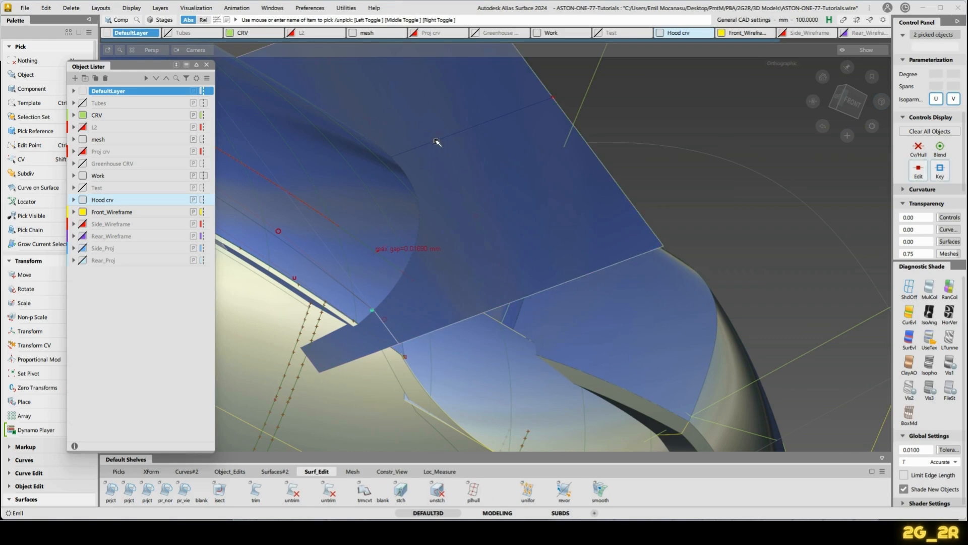
Pick the grille-side end CV of the straight curve behind the flat surface and activate Transform CV on it.
right_click_drag(596, 174, 580, 177, "alt+shift")
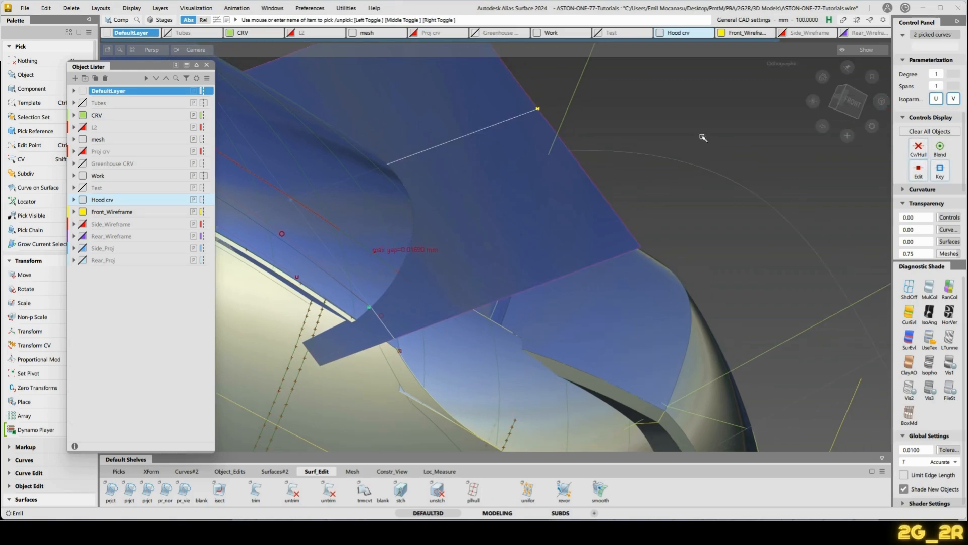
left_click_drag(663, 151, 588, 298, "alt+shift")
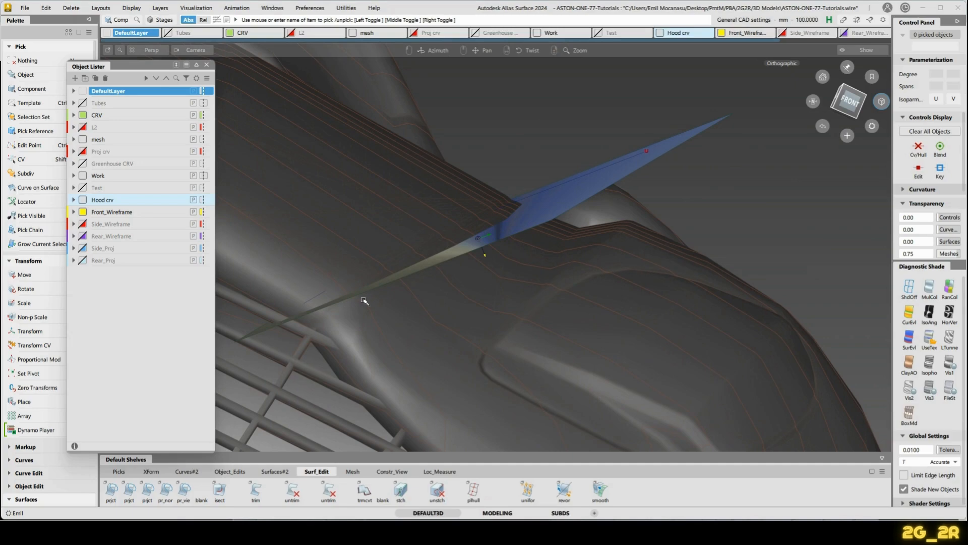
left_click_drag(365, 316, 811, 200, "alt+shift")
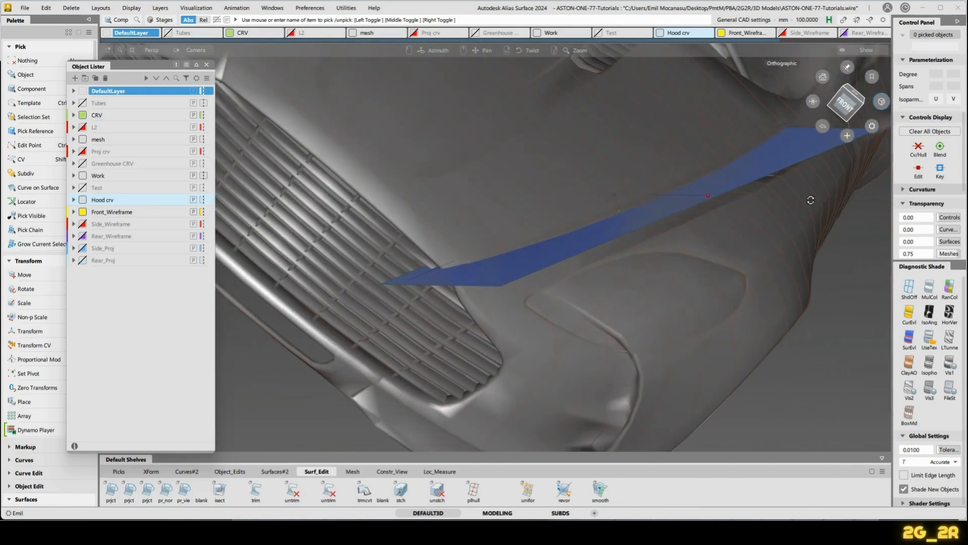
left_click_drag(581, 222, 597, 268, "alt+shift")
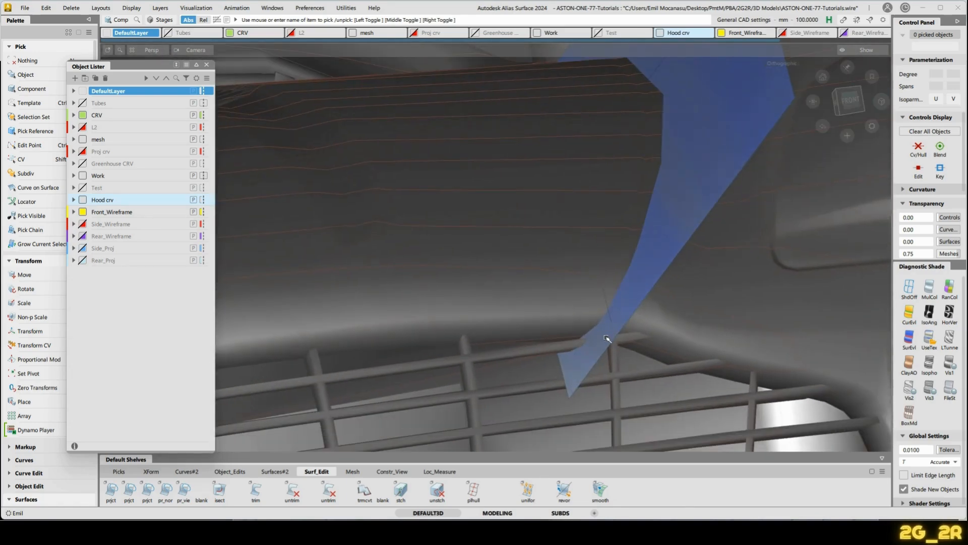
left_click(613, 322)
left_click(590, 252)
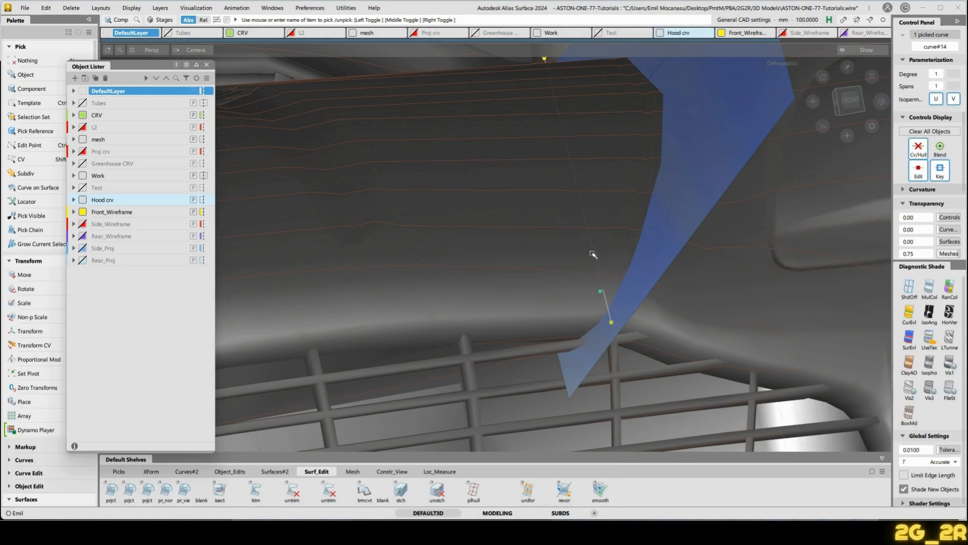
left_click(620, 259)
key("shift+c")
left_click(611, 323)
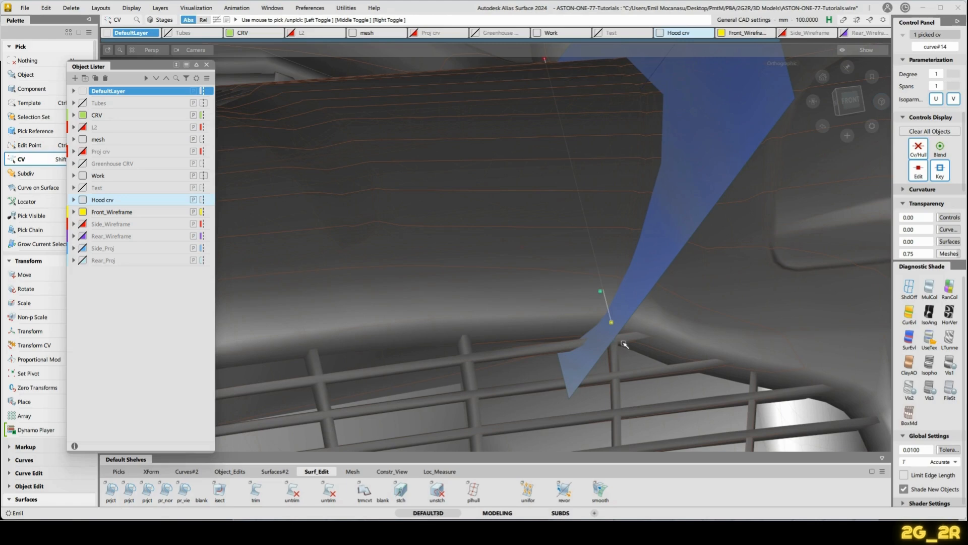
key("t")
key("alt+shift")
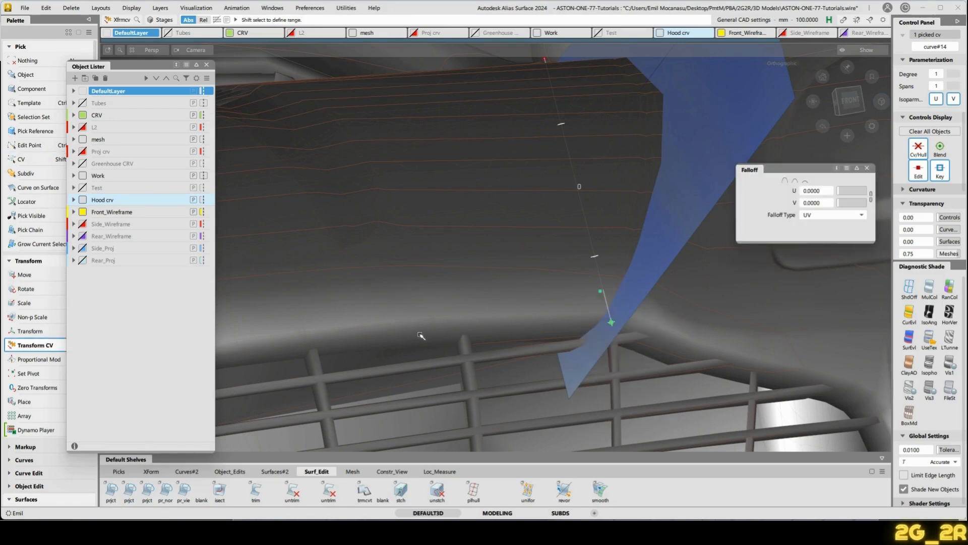
Examine the flat surface's position relative to the scan mesh, the grille corner and the hood surfaces.
left_click_drag(611, 302, 569, 370, "alt+shift")
left_click_drag(785, 393, 532, 344, "alt+shift")
left_click_drag(638, 319, 651, 300, "alt+shift")
left_click(644, 290)
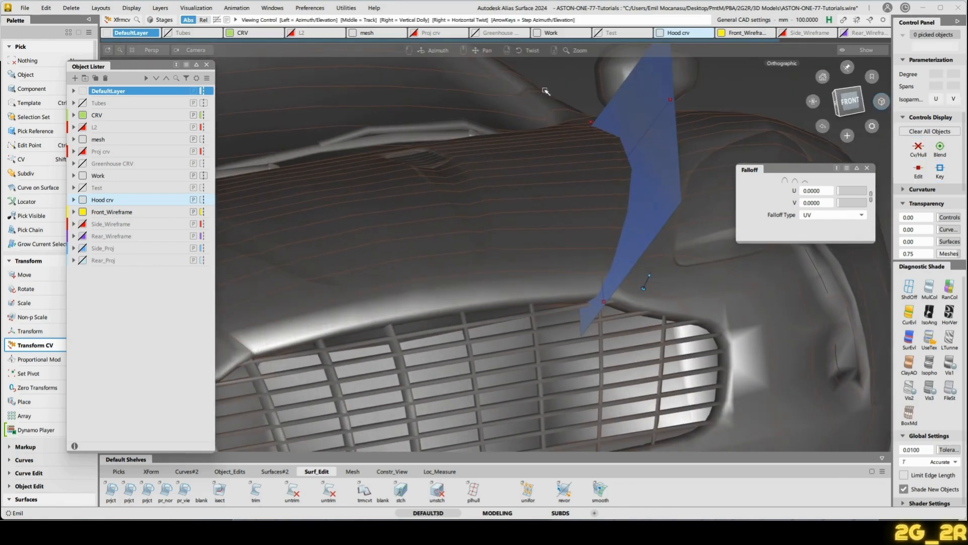
left_click_drag(589, 183, 659, 182, "alt+shift")
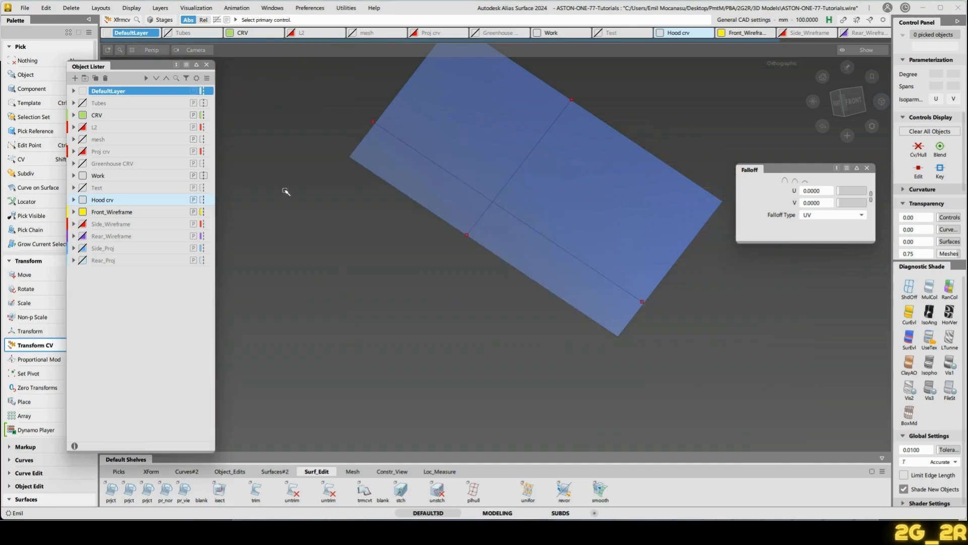
left_click_drag(285, 194, 458, 218, "alt+shift")
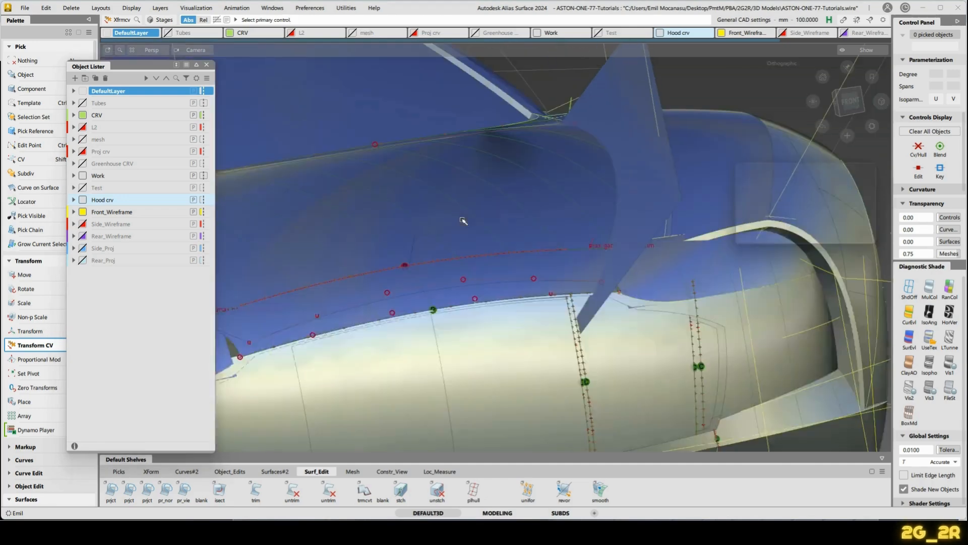
left_click_drag(463, 221, 578, 255, "alt+shift")
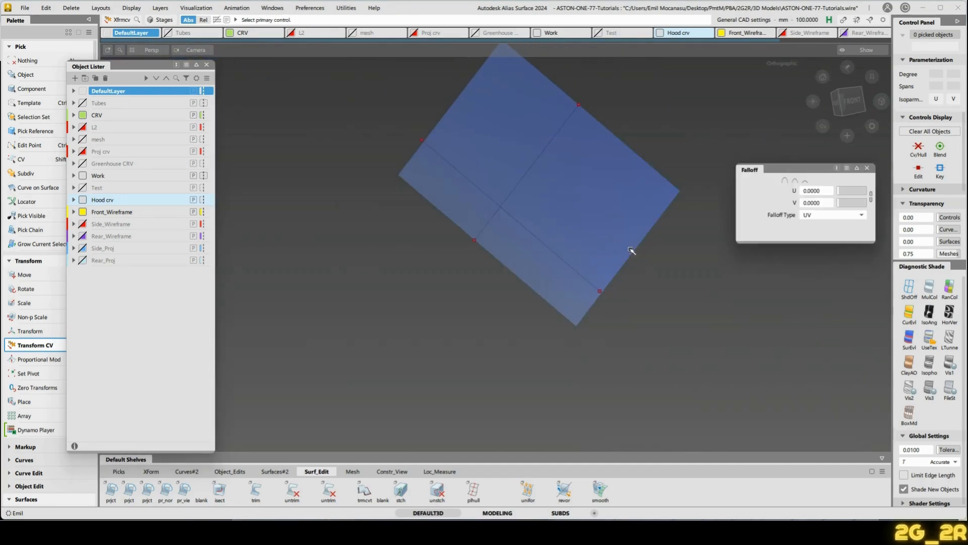
left_click_drag(630, 252, 580, 248, "alt+shift")
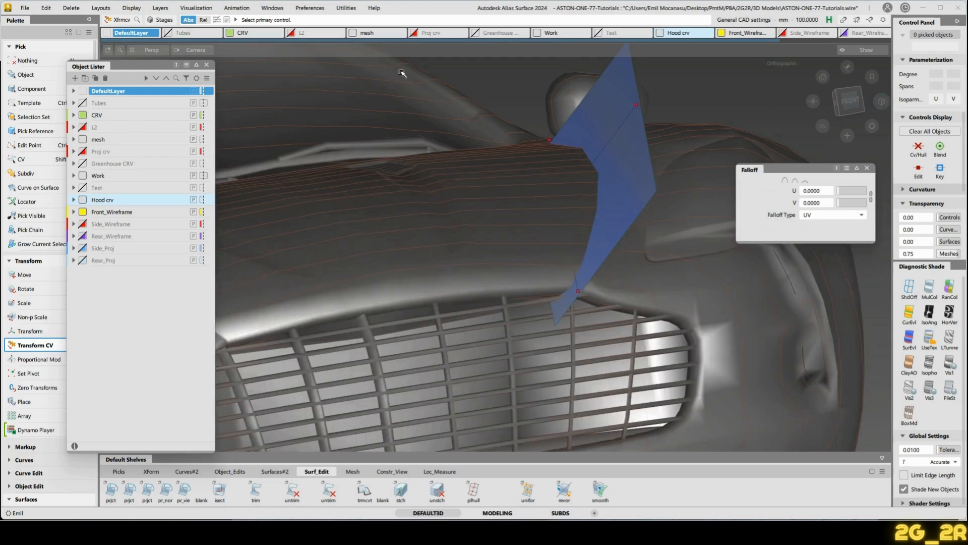
mouse_move(499, 202)
left_mouse_down("alt+shift")
mouse_move(581, 218)
mouse_move(536, 201)
mouse_move(555, 218)
left_mouse_up("alt+shift")
Try to move the CVs around the grille end of the flat surface's curve, and undo the changes.
key("shift+c")
left_click_drag(535, 270, 643, 353)
key("w")
left_click_drag(722, 342, 569, 221, "alt+shift")
key("ctrl+z")
key("ctrl+z")
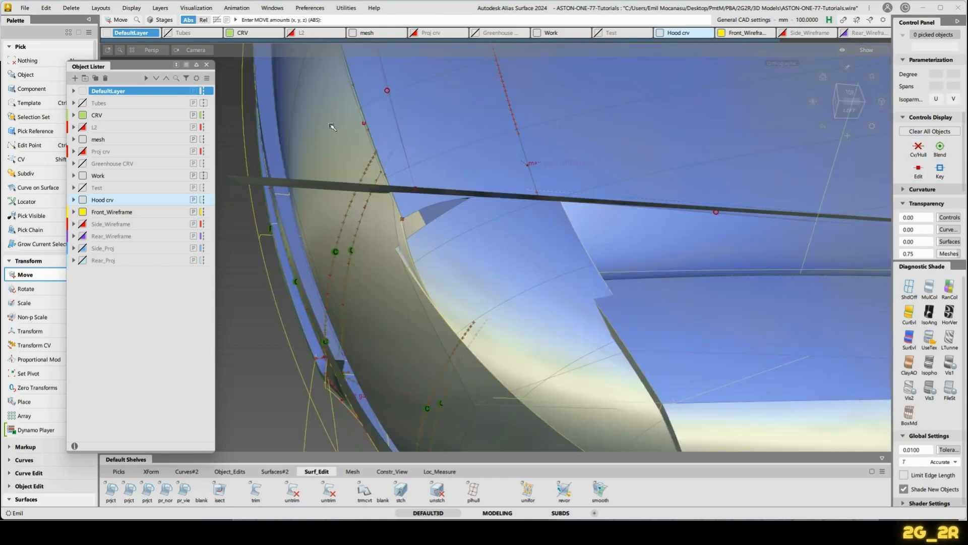
left_click_drag(331, 126, 428, 151, "ctrl+shift")
left_click(475, 161)
key("Delete")
key("ctrl+z")
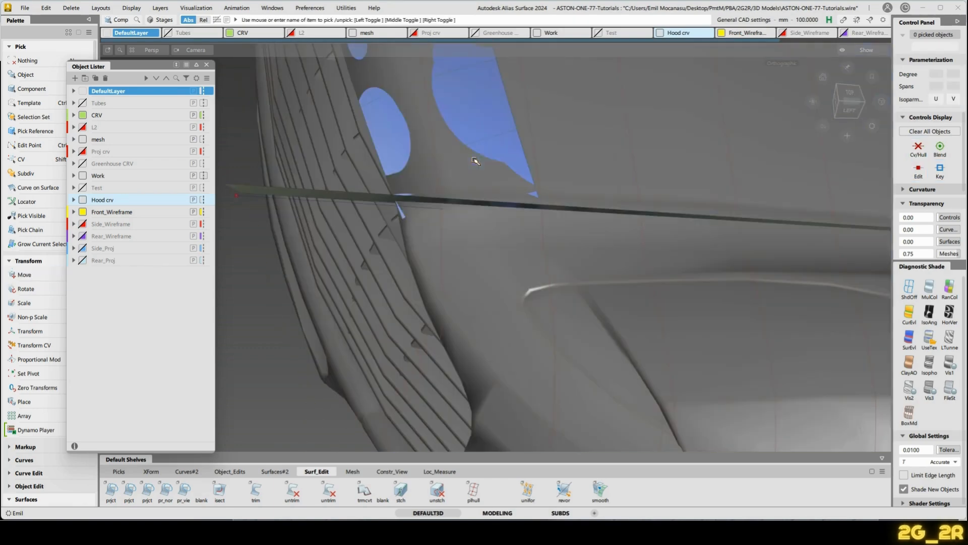
Display the CVs of the blend surface between the hood's front edge and the grille.
left_click_drag(588, 190, 591, 205, "alt+shift")
left_click(498, 160)
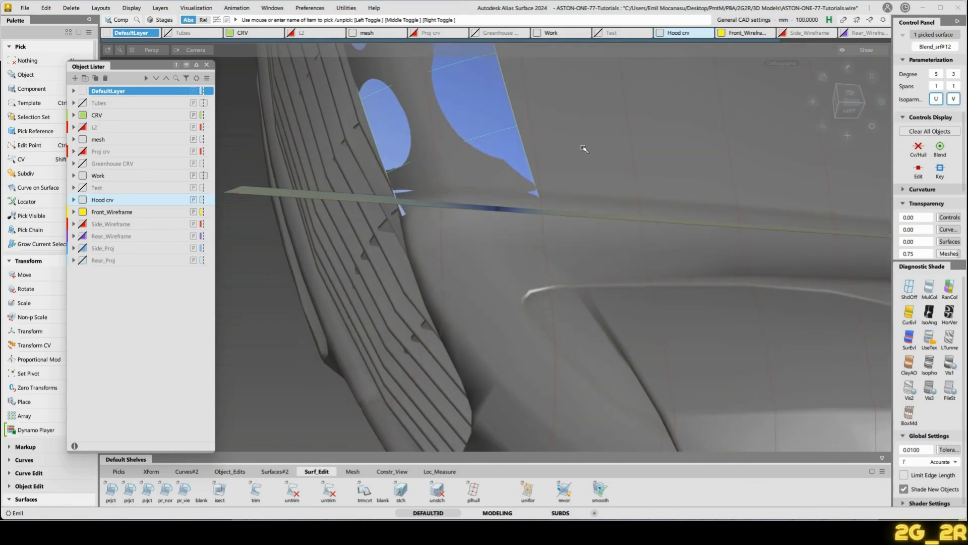
right_click_drag(560, 149, 611, 141, "ctrl+shift")
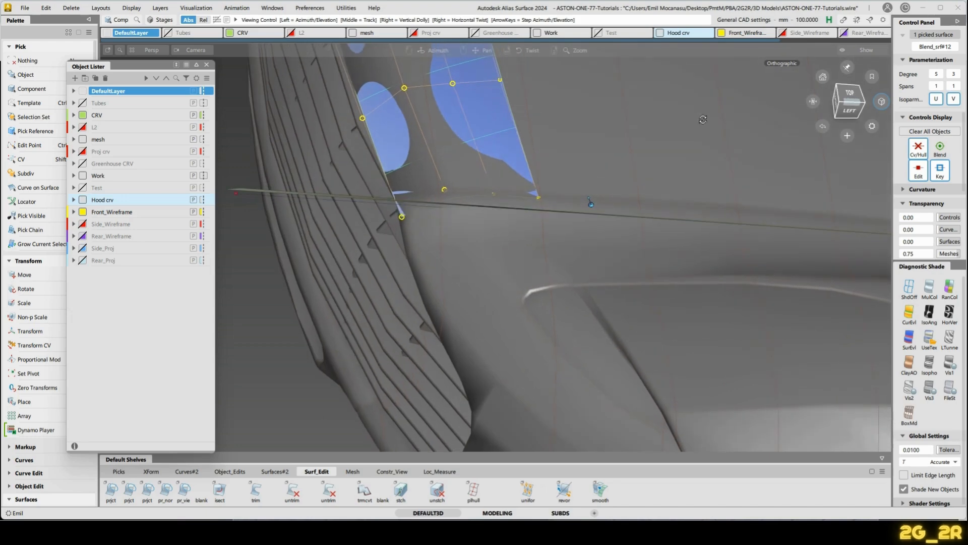
left_click(566, 178)
Shift the forward end CV of the straight curve behind the flat surface slightly, using Transform CV's Prop Mod Move.
middle_click_drag(428, 214, 468, 222, "alt+shift")
left_click_drag(468, 221, 288, 203, "ctrl+shift")
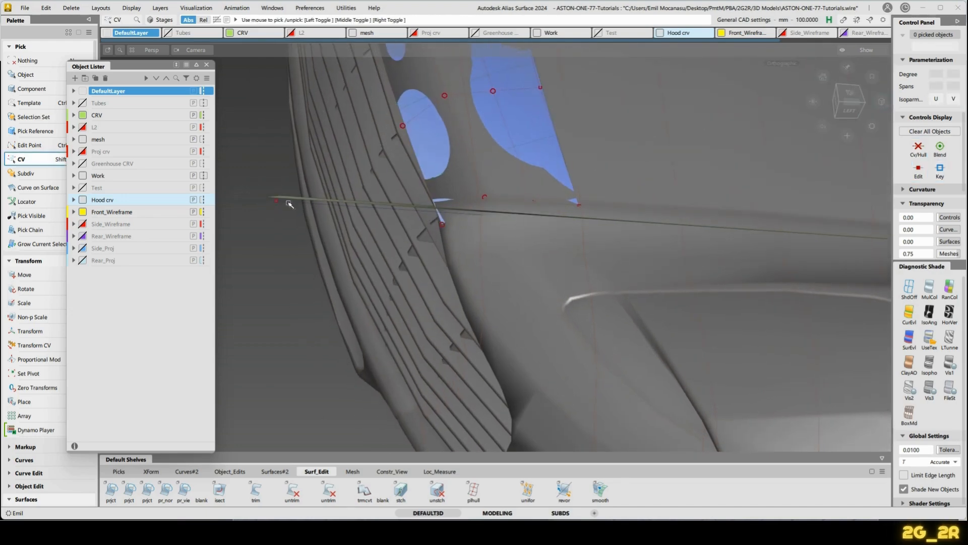
left_click(294, 208)
middle_click_drag(389, 255, 384, 250, "ctrl+shift")
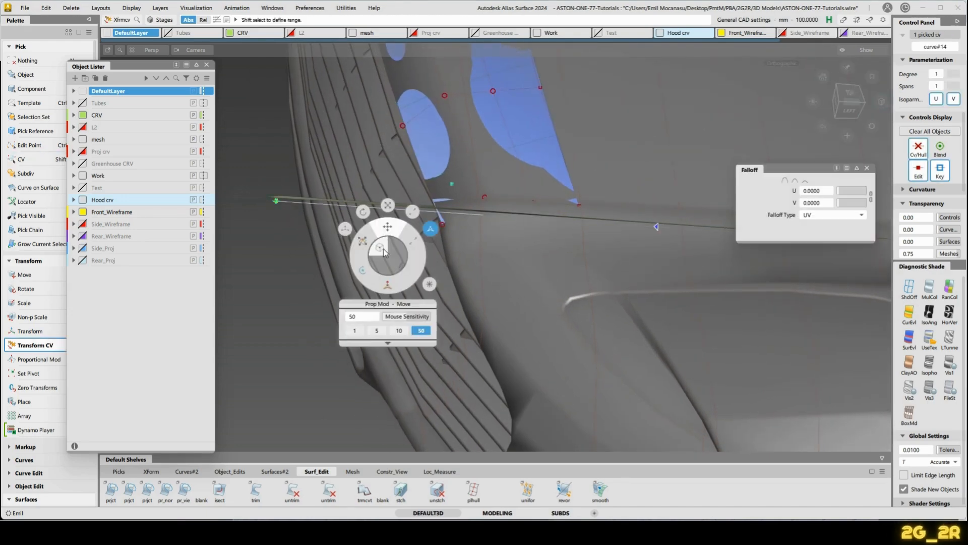
left_click(388, 230)
middle_click_drag(533, 312, 532, 321)
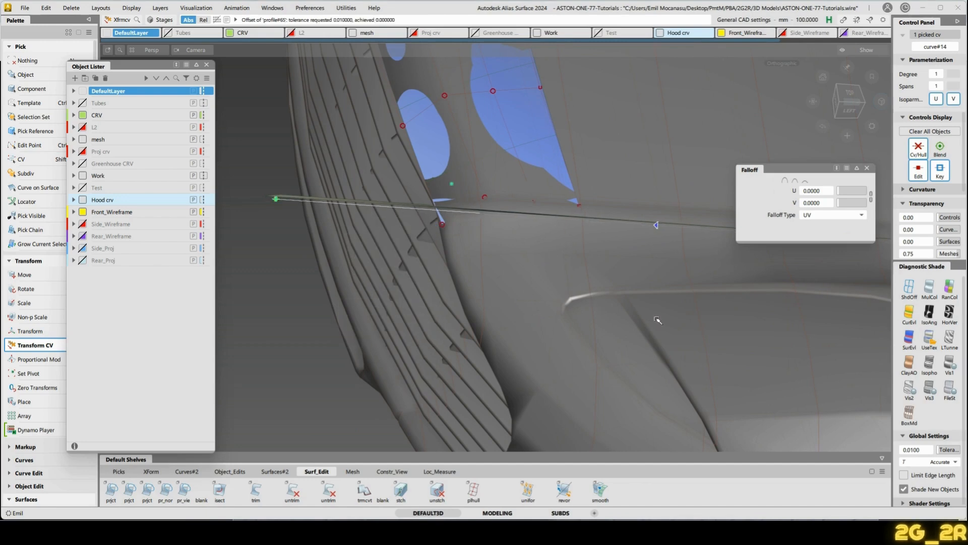
Check the adjusted flat surface along the hood's side line, and close the Falloff and Object Lister windows.
middle_click_drag(652, 274, 583, 264, "alt+shift")
right_click_drag(583, 263, 570, 252, "alt+shift")
middle_click_drag(570, 252, 594, 265, "alt+shift")
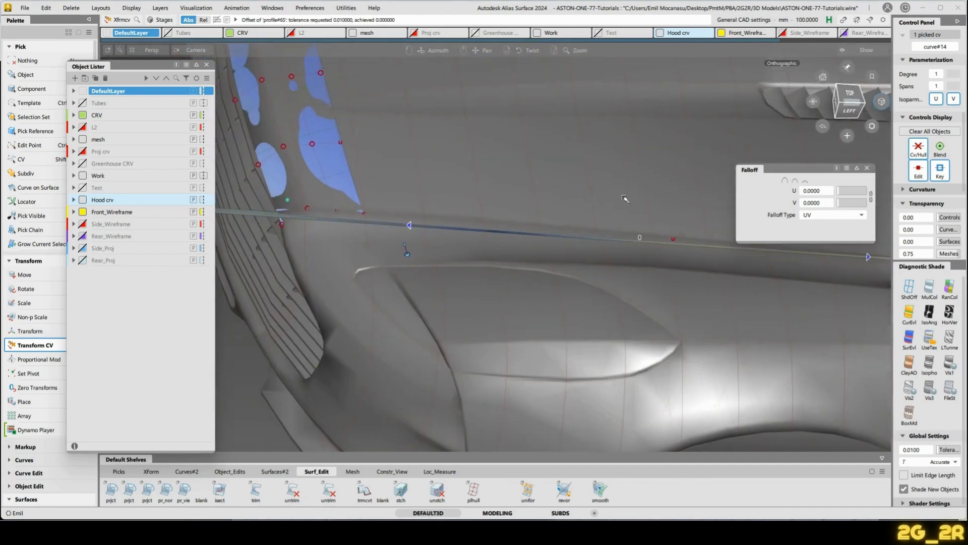
left_click(866, 169)
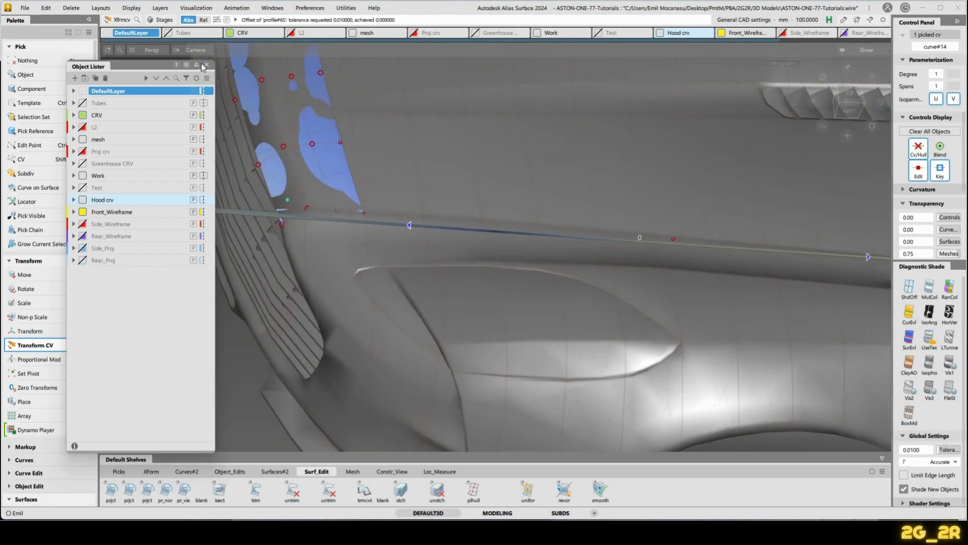
left_click(206, 65)
key("shift+alt")
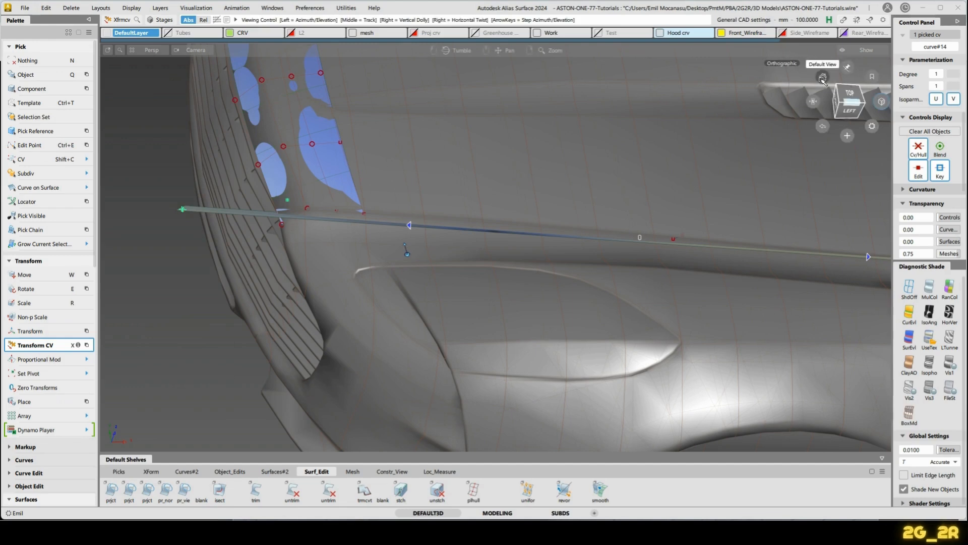
Examine how the flat surface follows the hood's side line, viewing it from above, from the side and from behind.
left_click(823, 77)
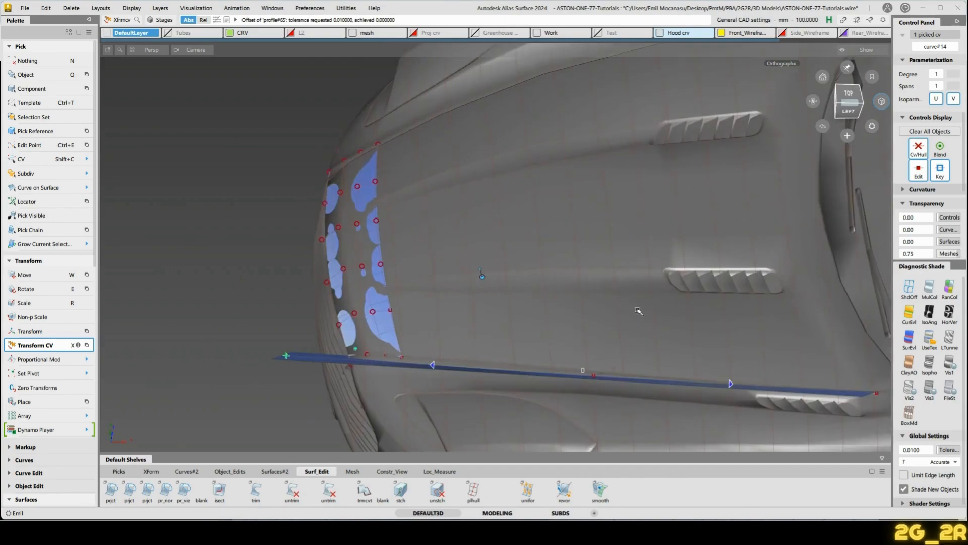
middle_click_drag(618, 371, 598, 268, "alt+shift")
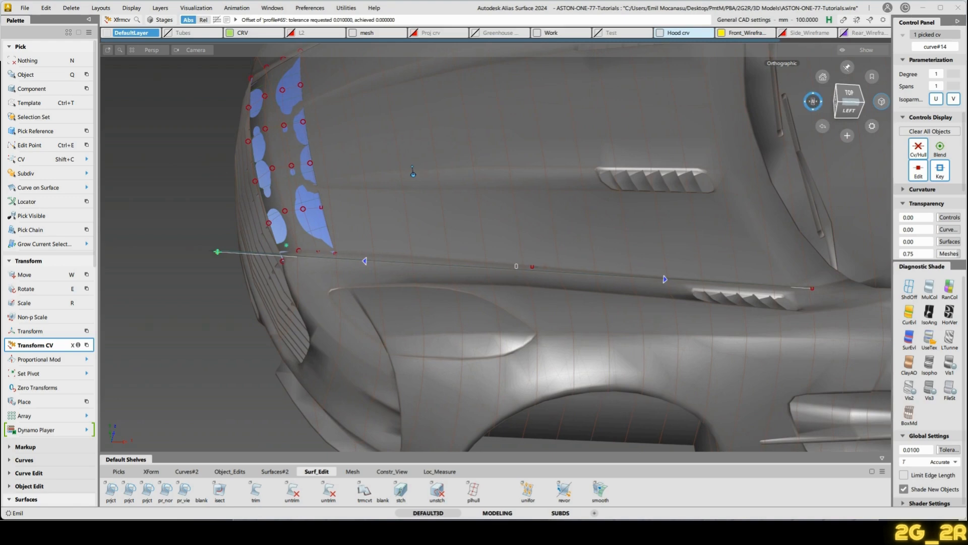
left_click_drag(813, 101, 787, 175)
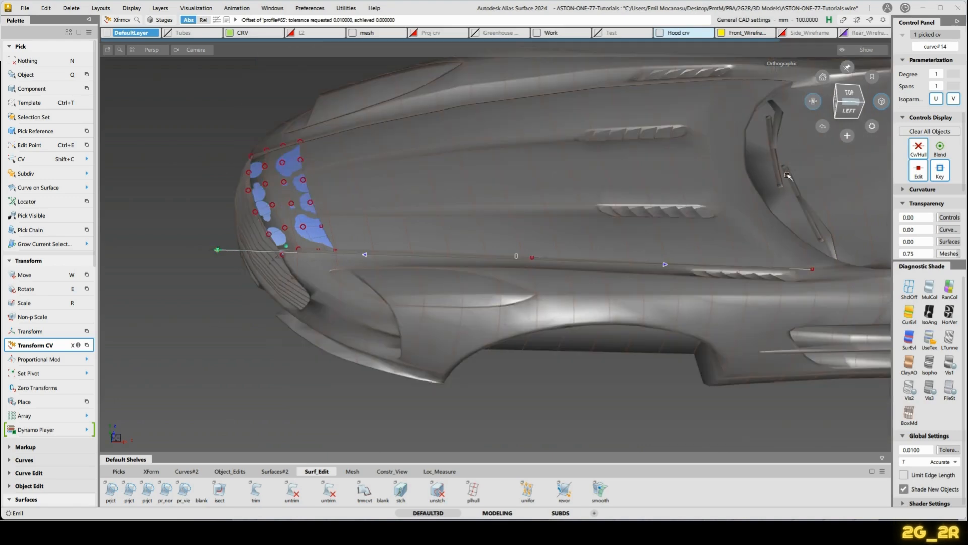
left_click(812, 103)
left_click_drag(813, 102, 706, 105)
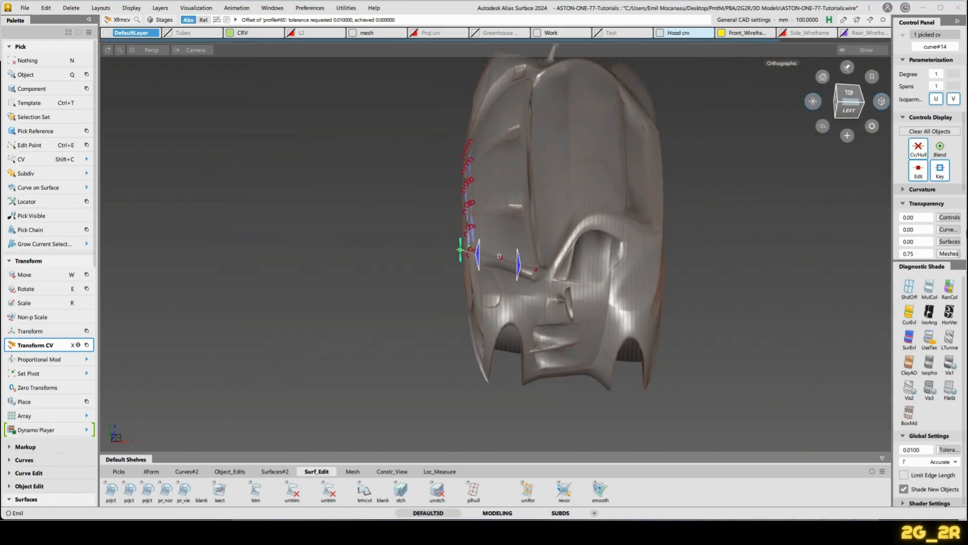
mouse_move(521, 311)
left_mouse_down("alt+shift")
mouse_move(474, 308)
mouse_move(521, 311)
left_mouse_up("alt+shift")
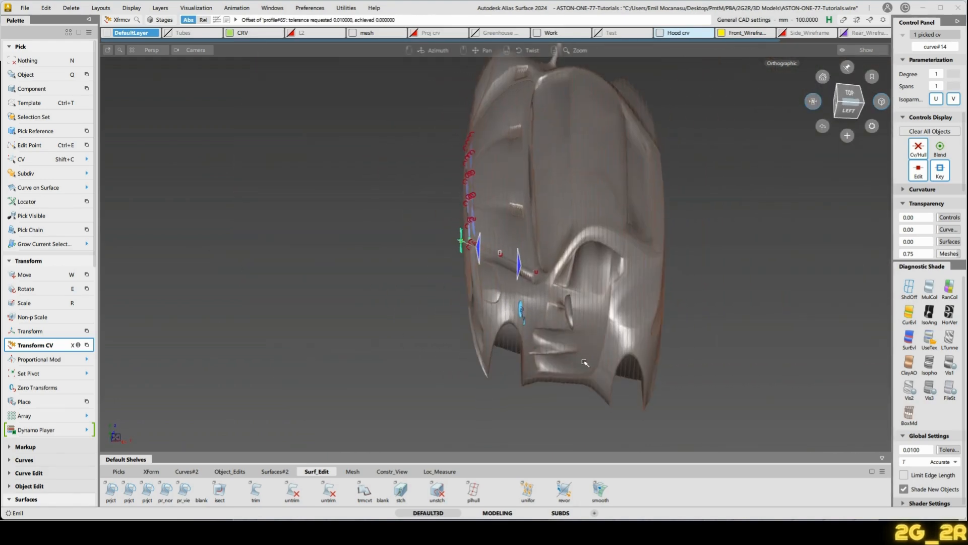
right_click_drag(521, 311, 496, 215, "alt+shift")
middle_click_drag(496, 215, 654, 367, "alt+shift")
left_click(527, 287, "alt+shift")
left_click_drag(491, 292, 754, 252, "alt+shift")
mouse_move(614, 195)
left_mouse_down("alt+shift")
mouse_move(620, 211)
mouse_move(619, 177)
left_mouse_up("alt+shift")
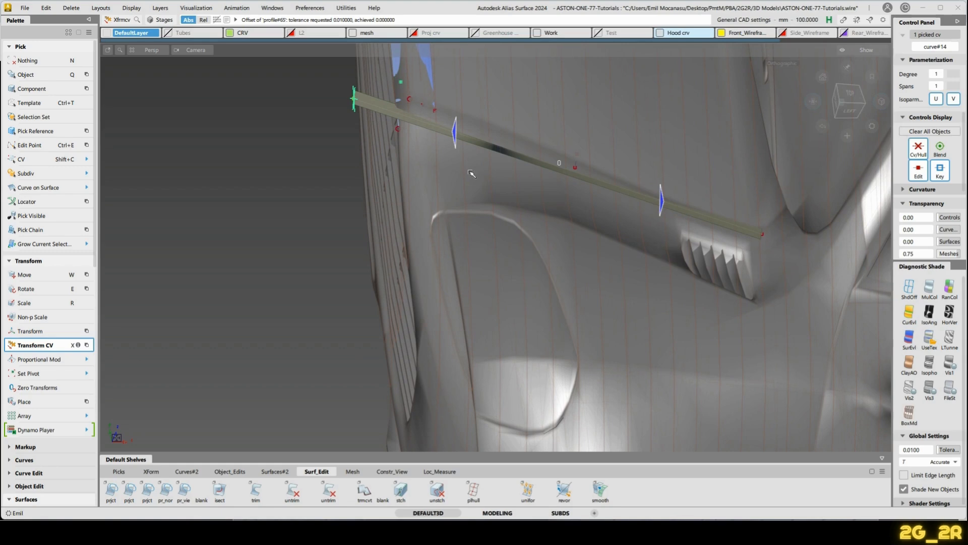
Shift the rear end CV of the flat surface's long straight curve slightly along Y with Transform CV.
key("shift+c")
left_click_drag(571, 165, 585, 171)
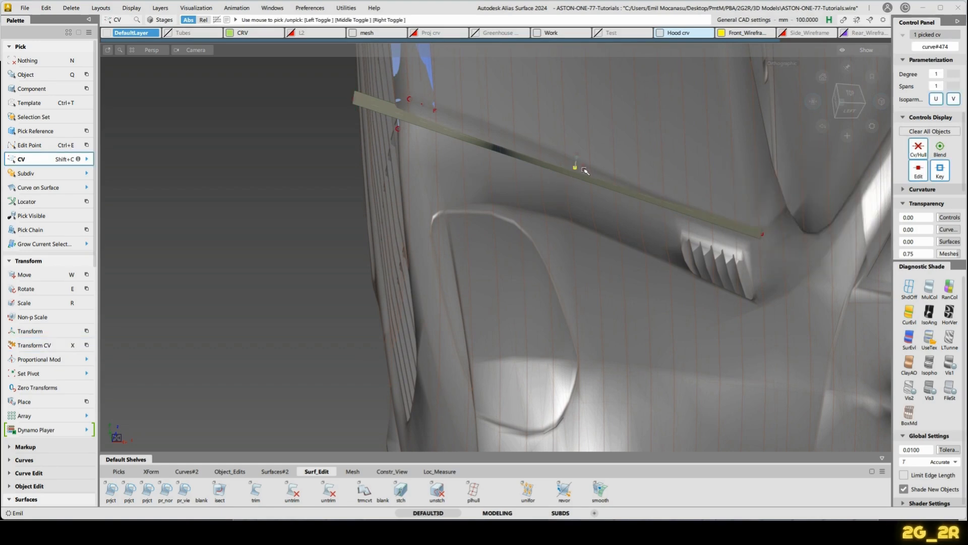
key("x")
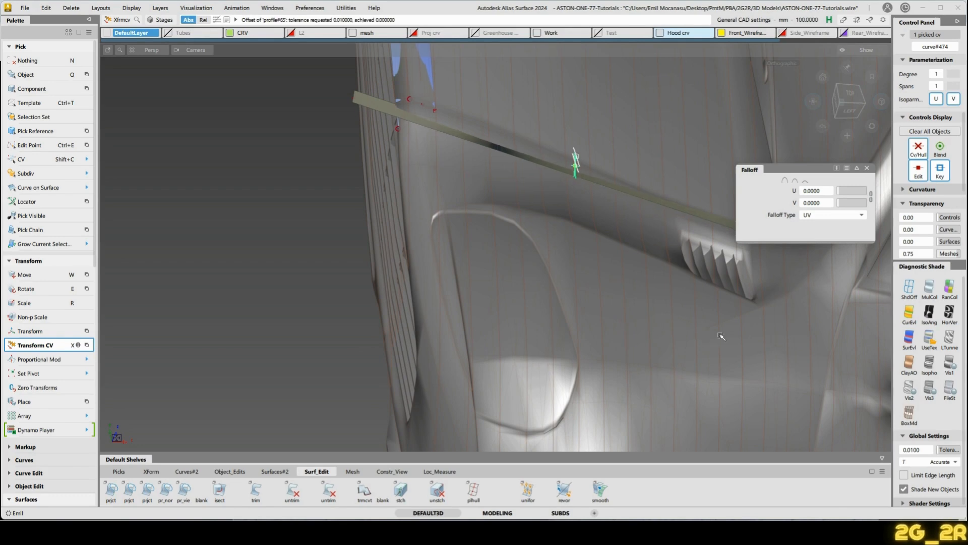
middle_click_drag(685, 333, 577, 313, "alt+shift")
left_click_drag(577, 313, 586, 310, "alt+shift")
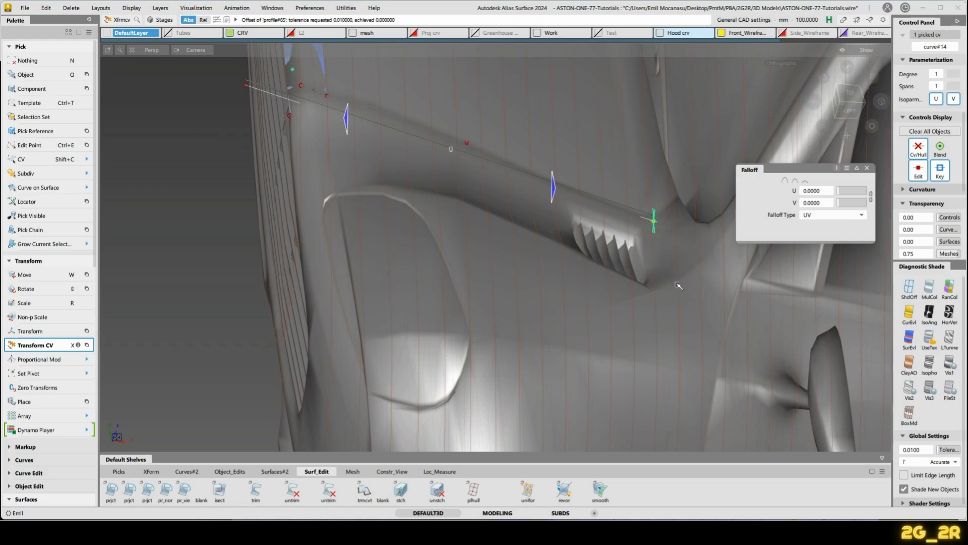
left_click_drag(676, 326, 689, 287, "alt+shift")
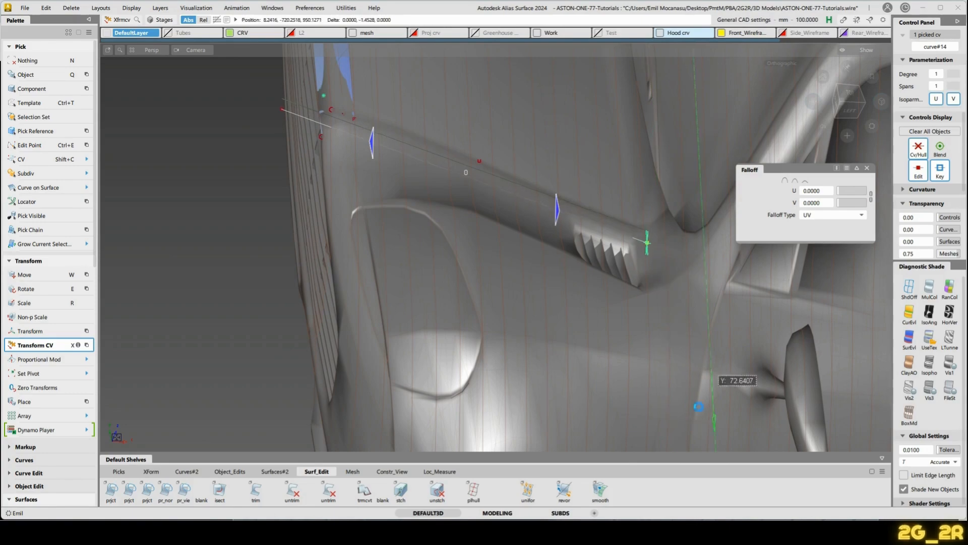
middle_click_drag(395, 190, 451, 220, "alt+shift")
left_click(450, 220, "alt+shift")
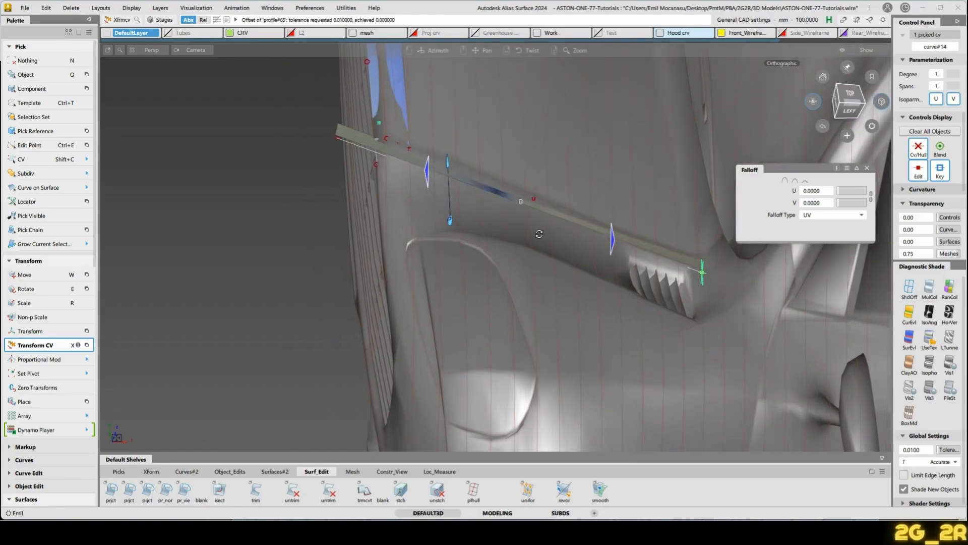
left_click_drag(540, 233, 542, 231, "alt+shift")
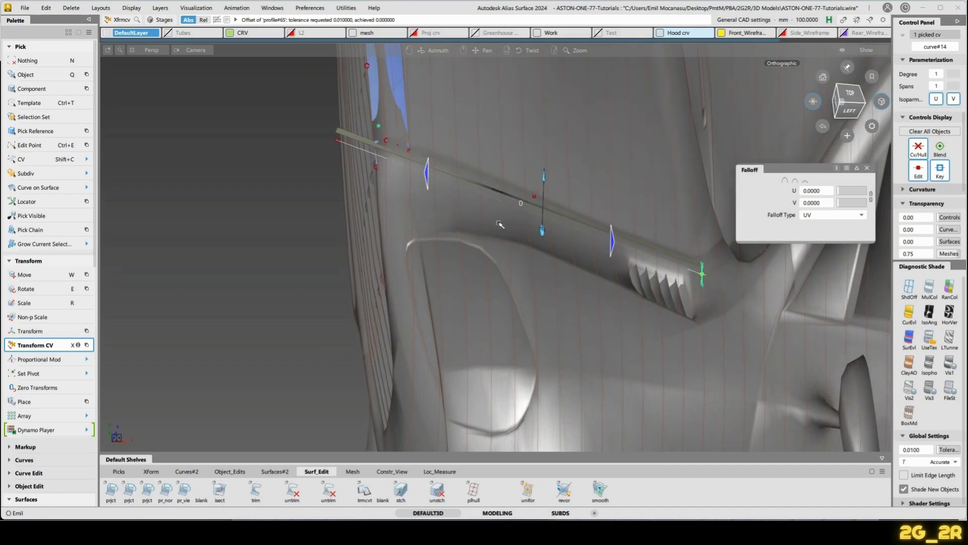
Center the pivot of the short cross curve midway along the flat surface and rotate it to align the surface with the hood's side line.
scroll(428, 339, "down", 1)
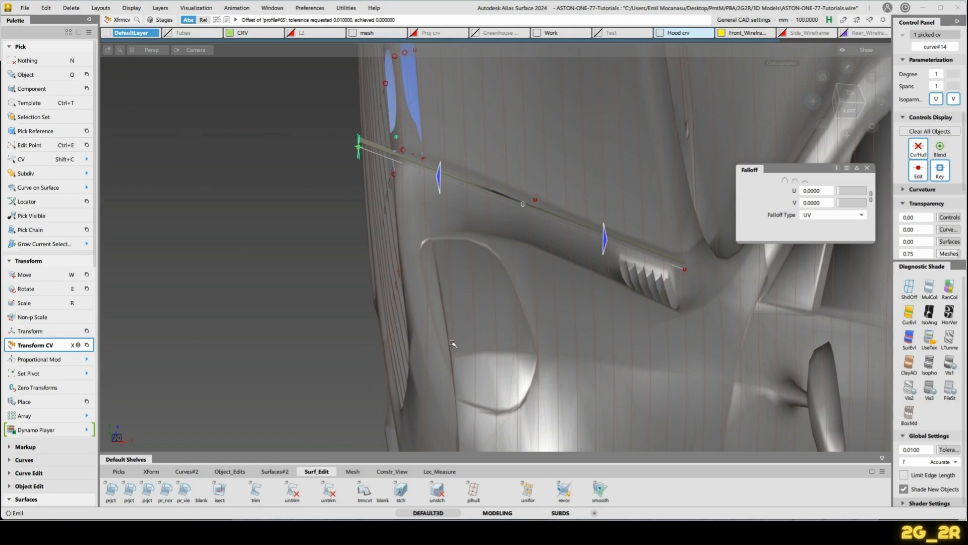
left_click(538, 273)
left_click_drag(519, 292, 529, 209, "ctrl+shift")
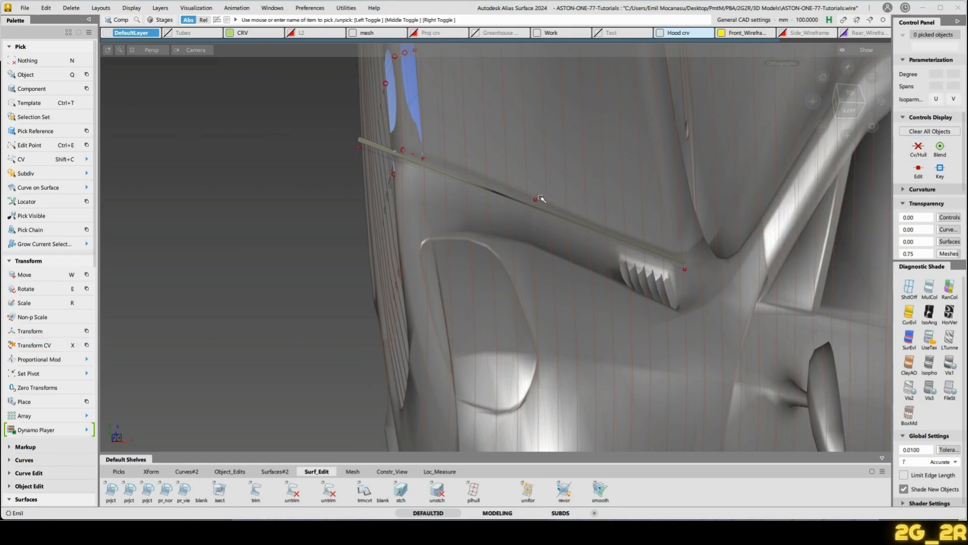
left_click(536, 199)
left_click_drag(536, 263, 582, 263, "ctrl+shift")
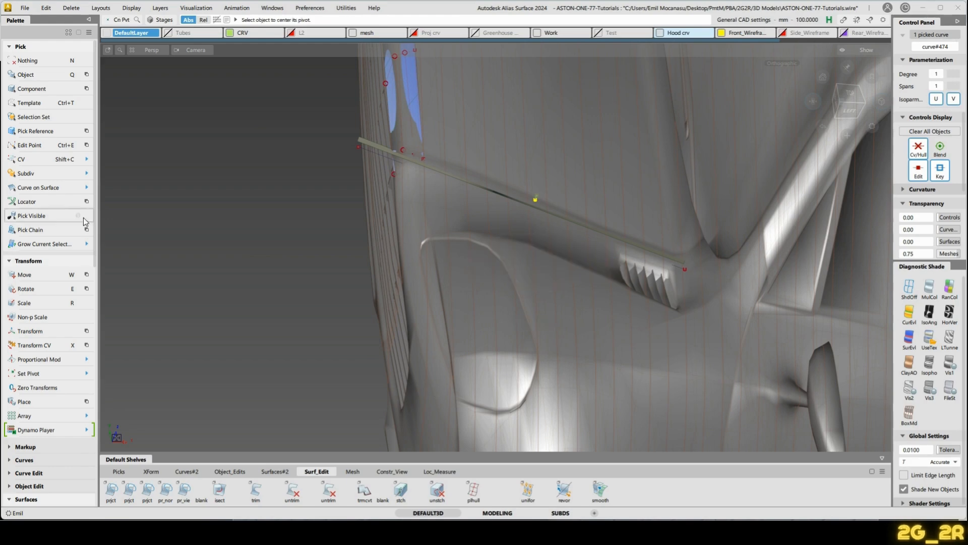
key("e")
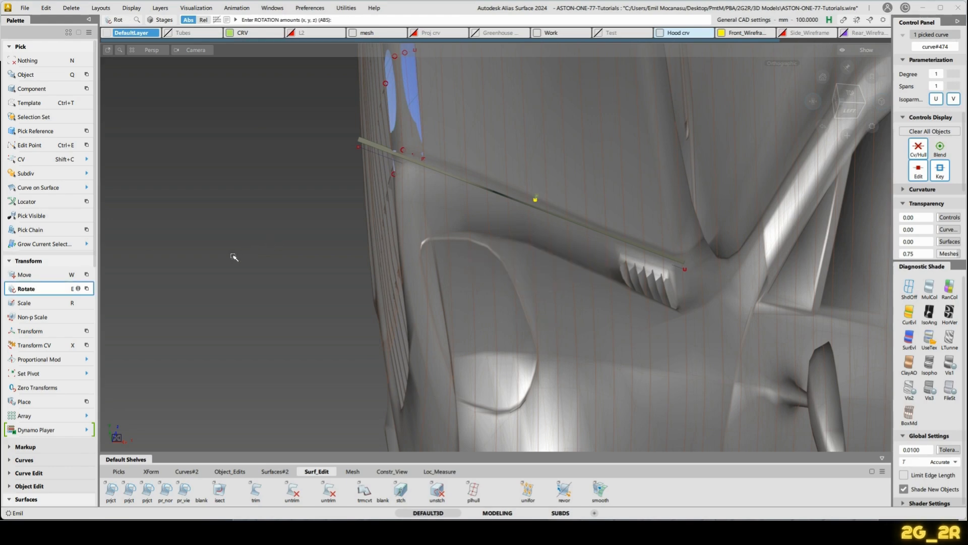
left_click_drag(233, 257, 241, 264)
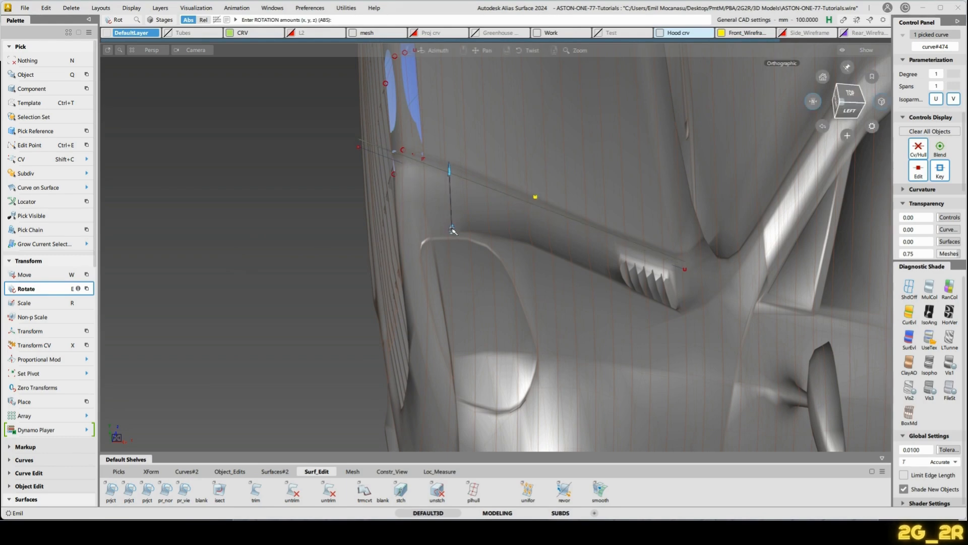
left_click_drag(515, 235, 491, 230, "alt+shift")
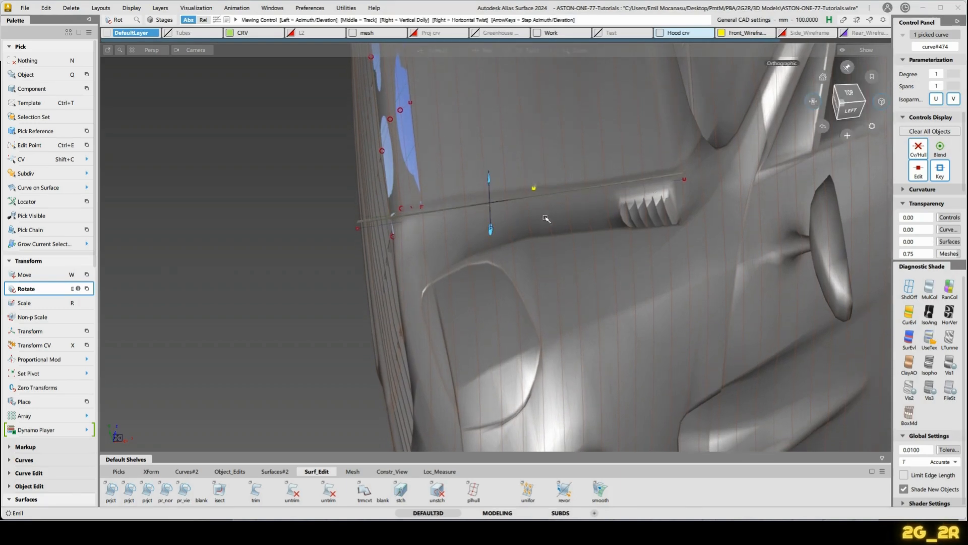
left_click_drag(546, 219, 524, 223, "alt+shift")
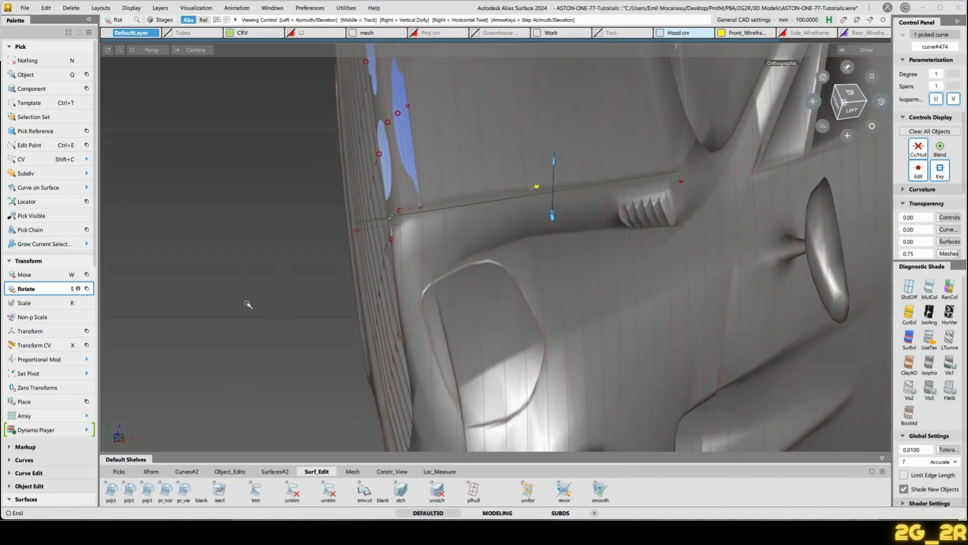
left_click_drag(248, 303, 340, 258, "alt+shift")
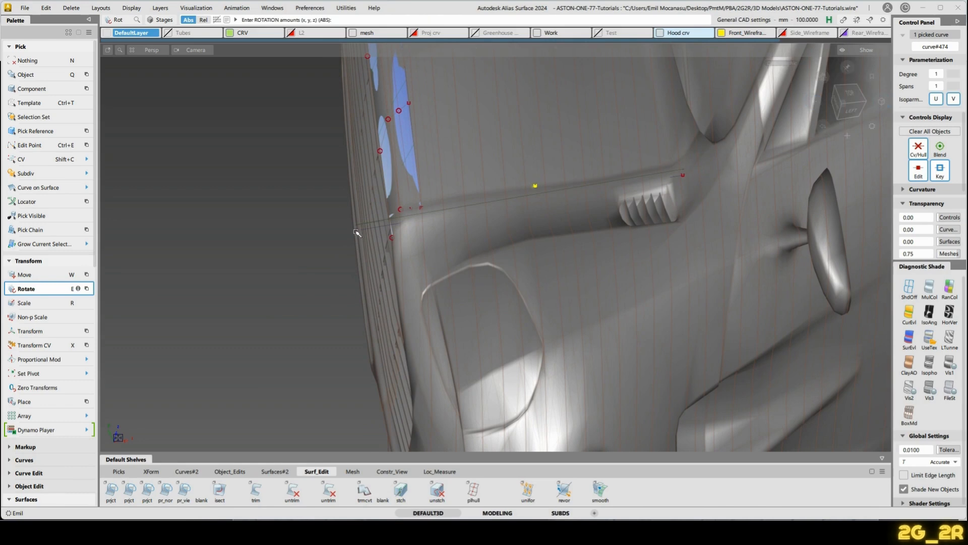
left_click(466, 236, "alt+shift")
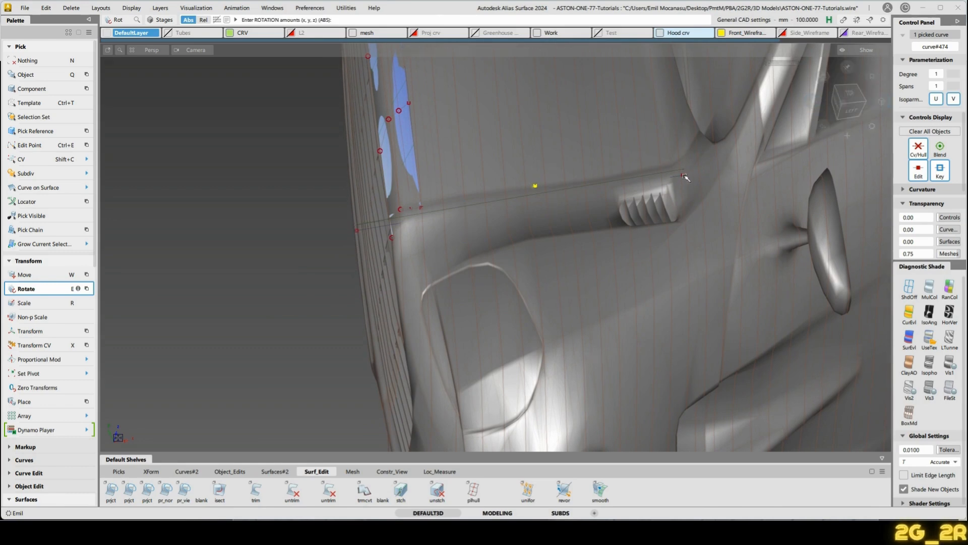
Pick the rear end CV of the long straight curve near the side vent and fine-tune its position with Transform CV.
left_click(682, 175)
key("n")
key("shift+c")
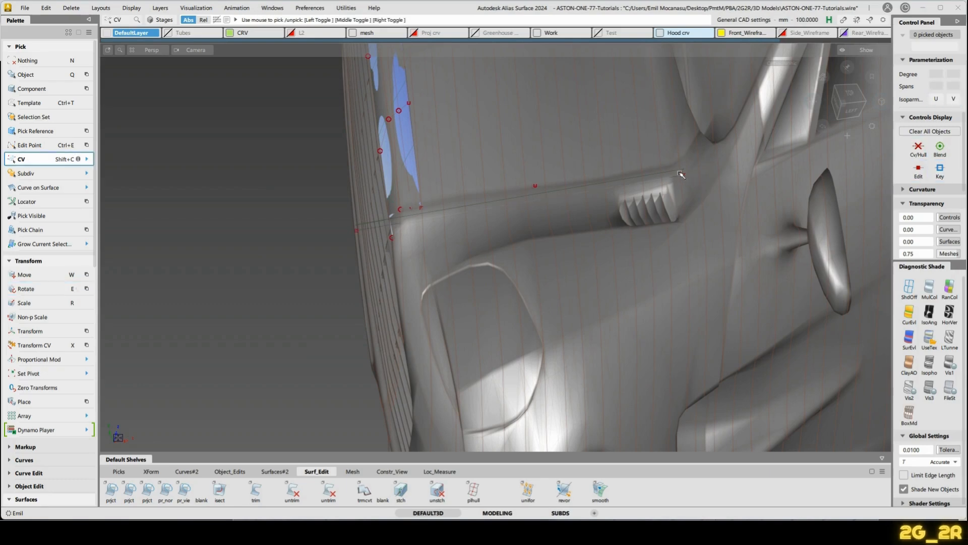
left_click(683, 176)
key("x")
key("shift+alt")
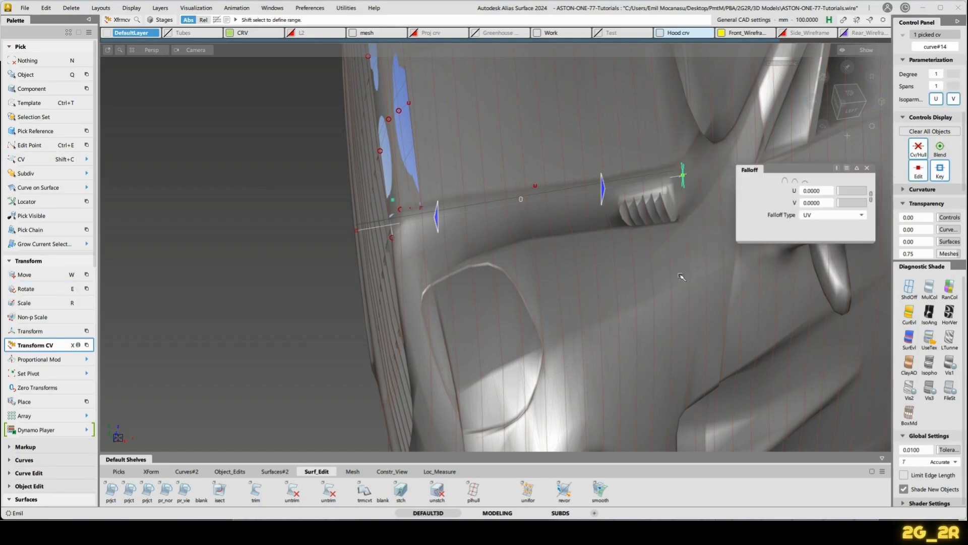
middle_click_drag(687, 262, 692, 196)
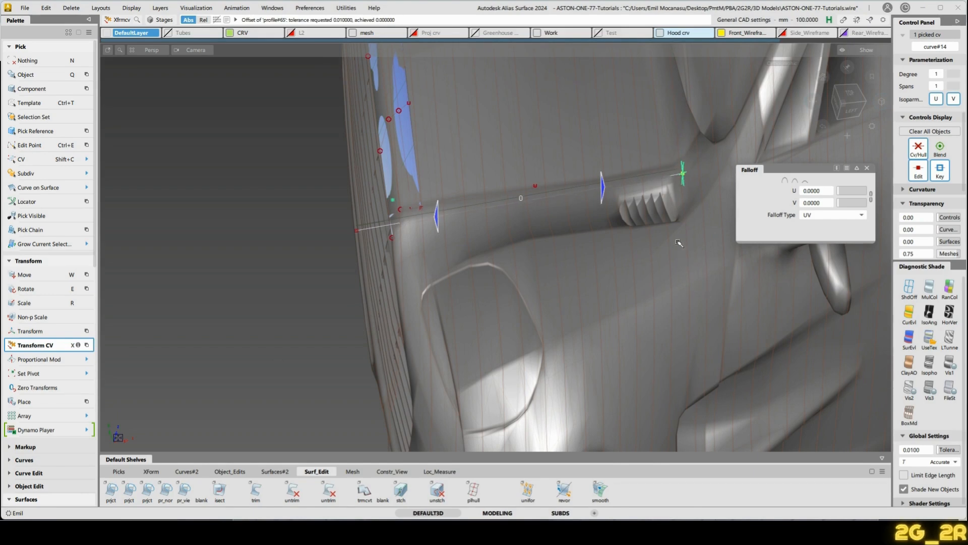
Nudge the front end CV of the long straight curve near the grille in small moves.
left_click(357, 231)
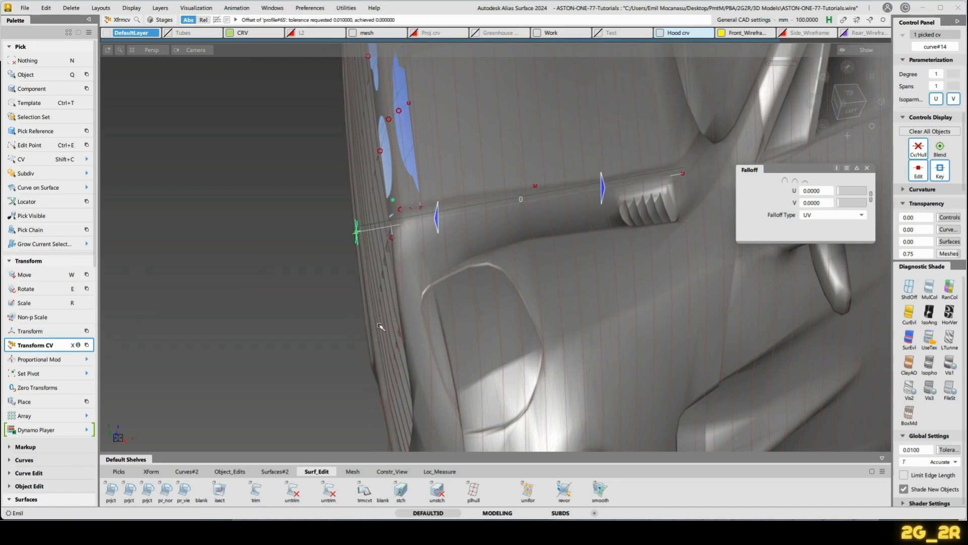
middle_click_drag(385, 295, 375, 294)
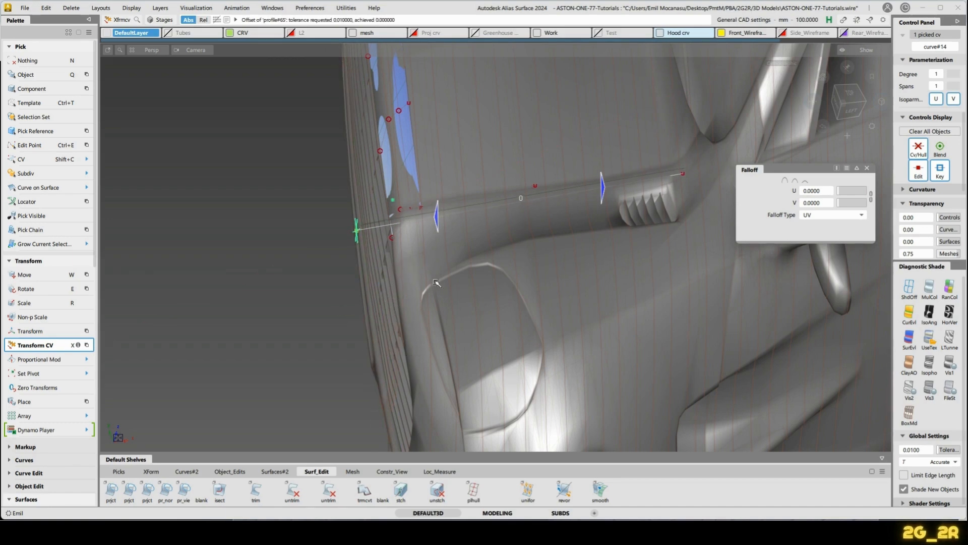
middle_click_drag(453, 361, 444, 348)
middle_click_drag(506, 322, 497, 307)
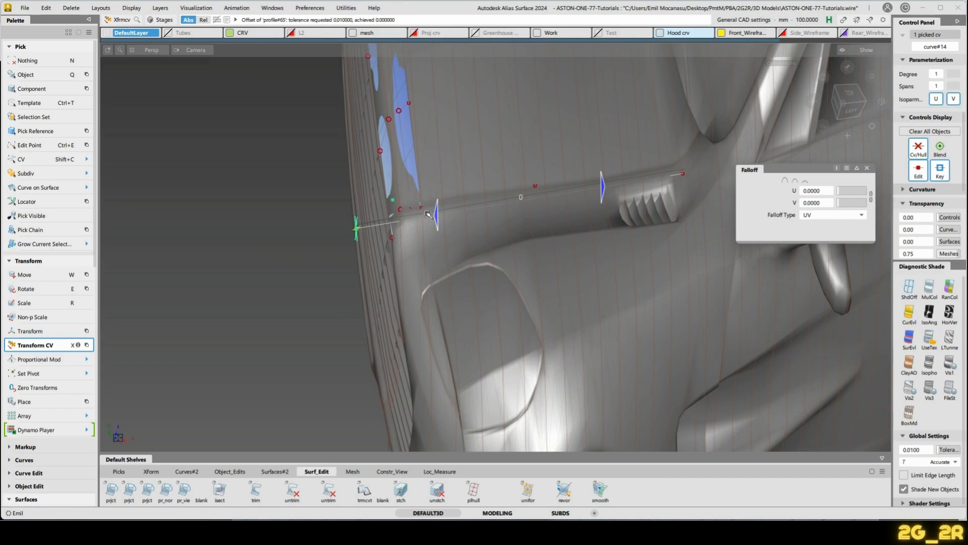
Check the flat surface against the grille corner and the front blend in the front view, and clear the selection.
right_click_drag(482, 319, 473, 318, "alt+shift")
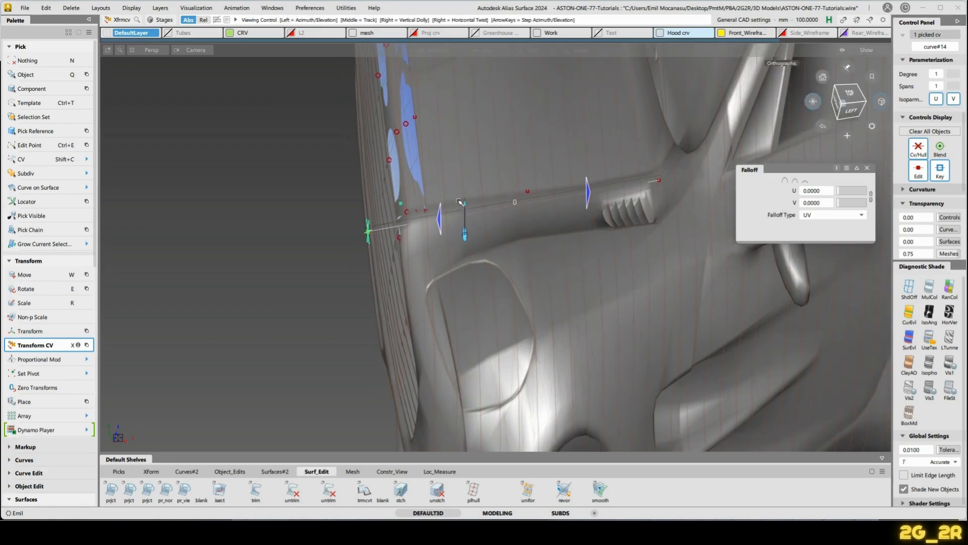
left_click_drag(497, 307, 627, 259, "alt+shift")
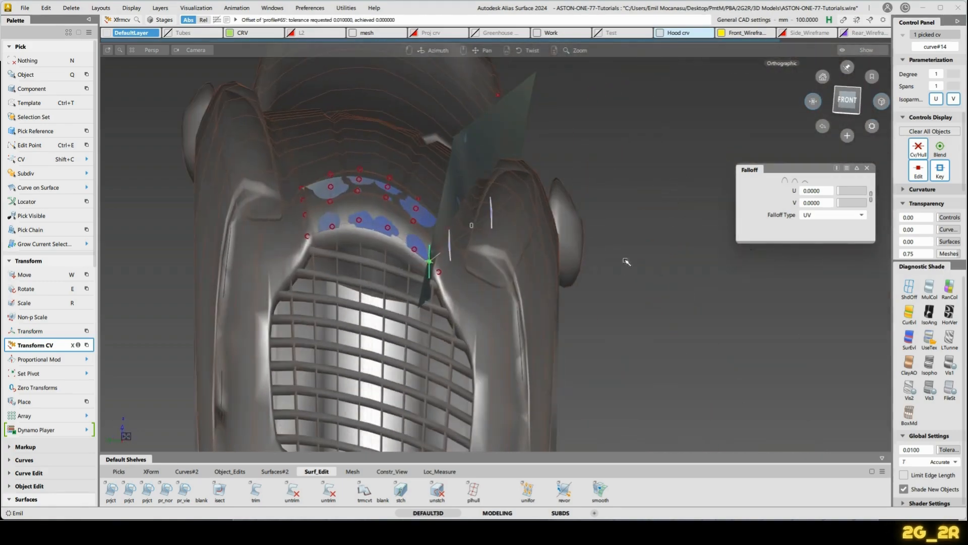
left_click(848, 99)
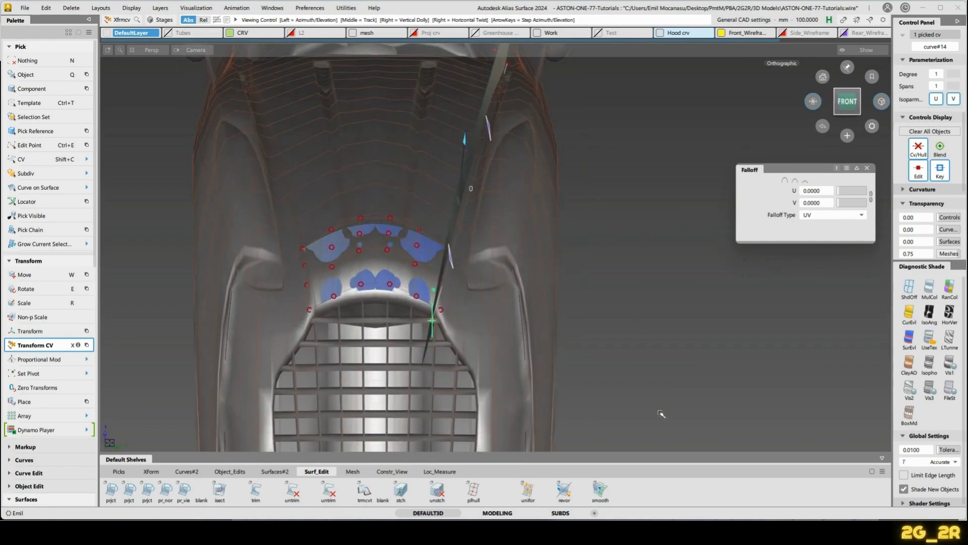
right_click_drag(661, 414, 564, 307, "alt+shift")
middle_click_drag(564, 307, 664, 310, "alt+shift")
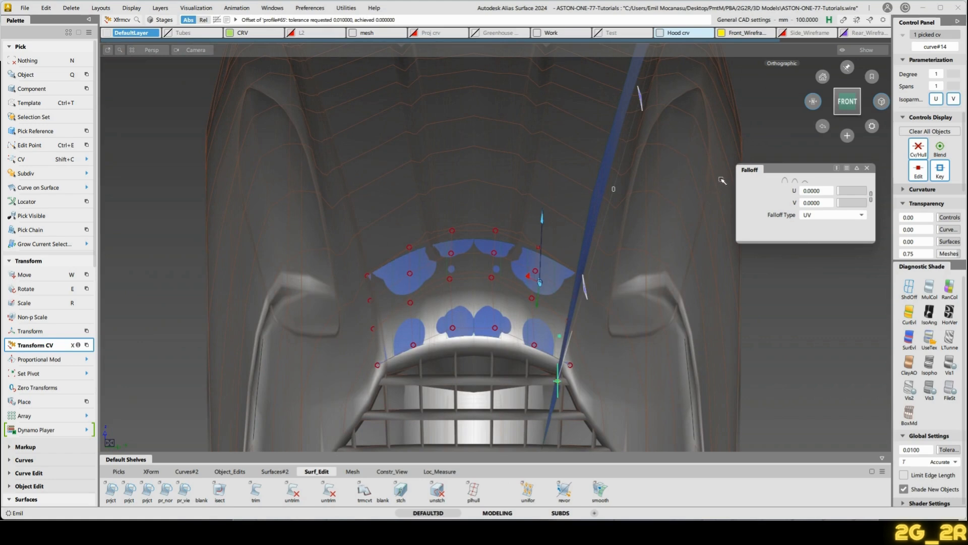
key("n")
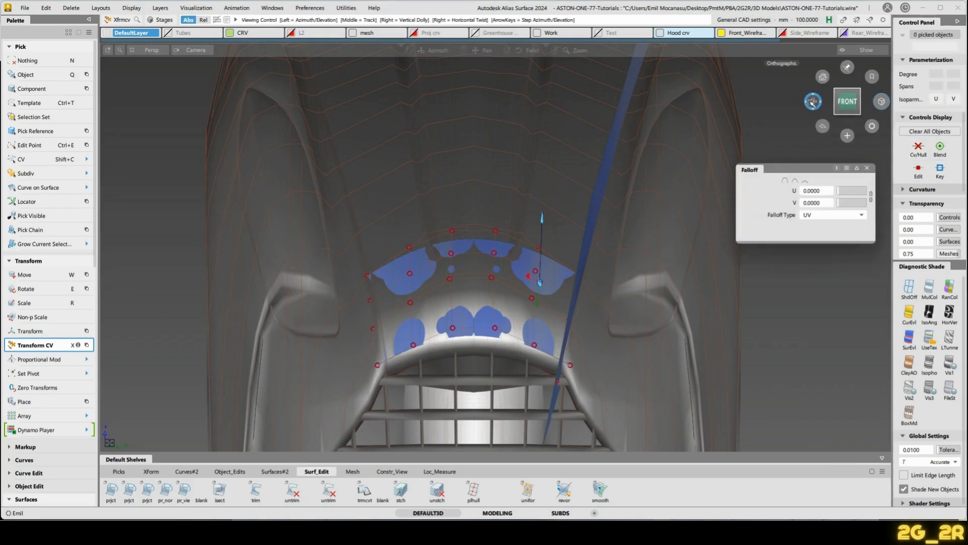
left_click(812, 102)
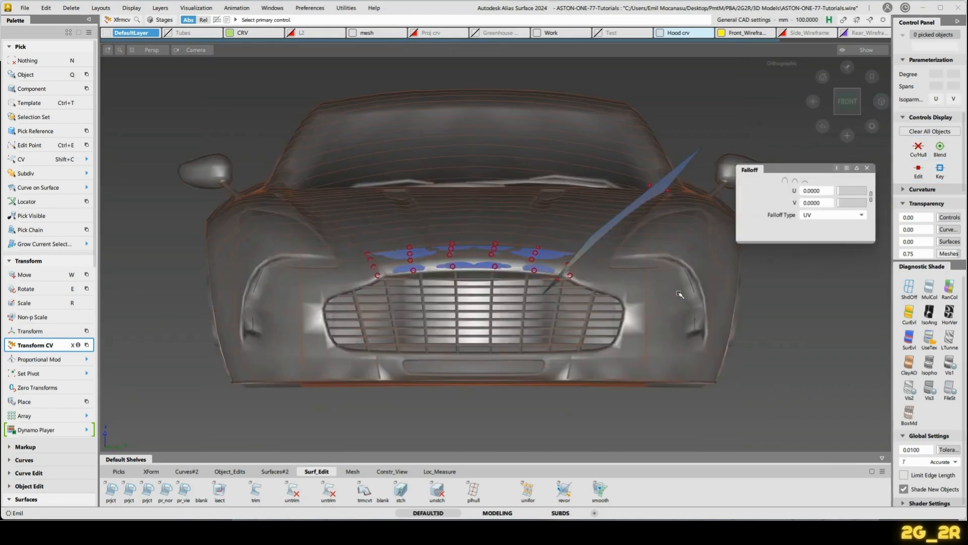
Isolate the hood surface together with the front blend and flat trimming surface, then hide the mesh layer.
middle_click_drag(679, 294, 597, 309, "alt+shift")
mouse_move(479, 237)
left_mouse_down("alt+shift")
mouse_move(474, 295)
mouse_move(497, 300)
left_mouse_up("alt+shift")
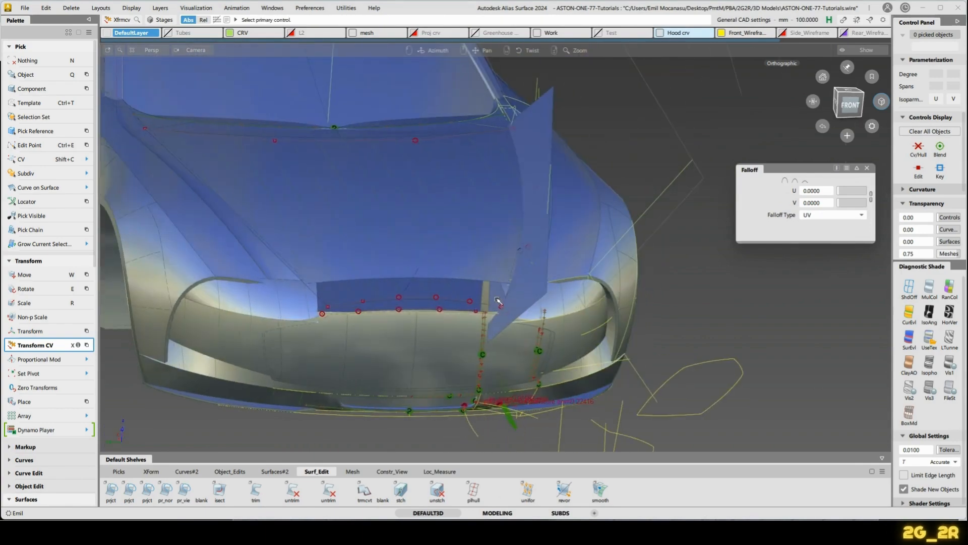
right_click_drag(498, 300, 316, 222, "alt+shift")
left_click(352, 247)
left_click_drag(316, 223, 570, 280, "ctrl+shift")
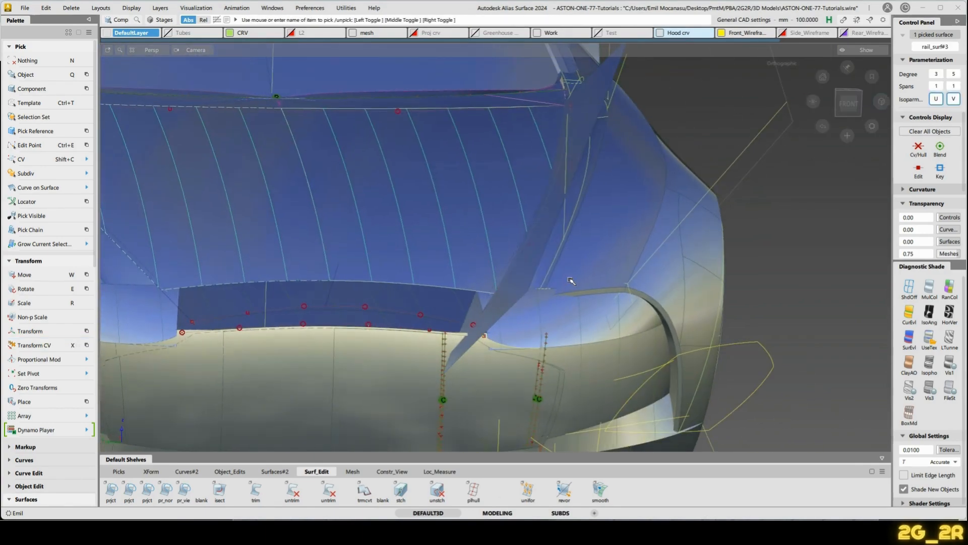
key("ctrl+h")
key("ctrl+h")
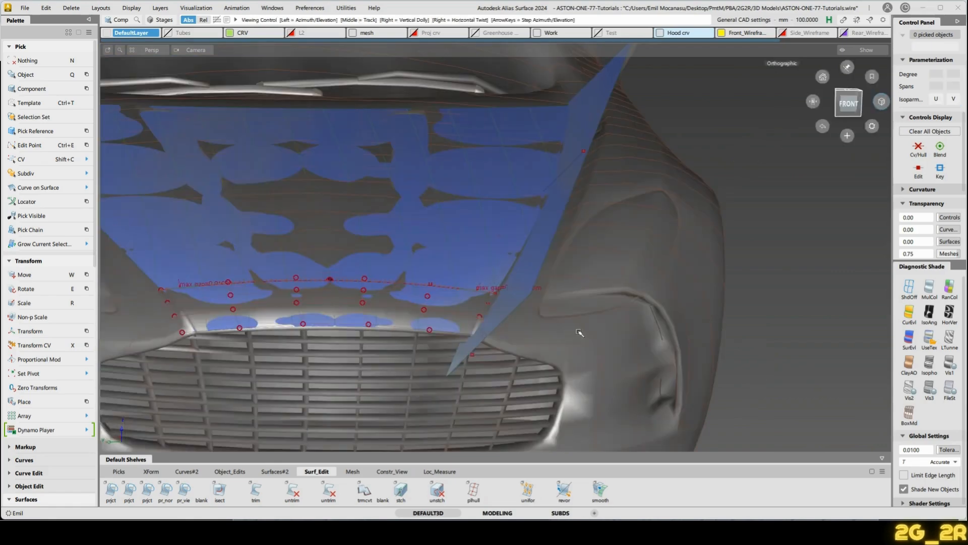
left_click_drag(579, 333, 570, 324, "alt+shift")
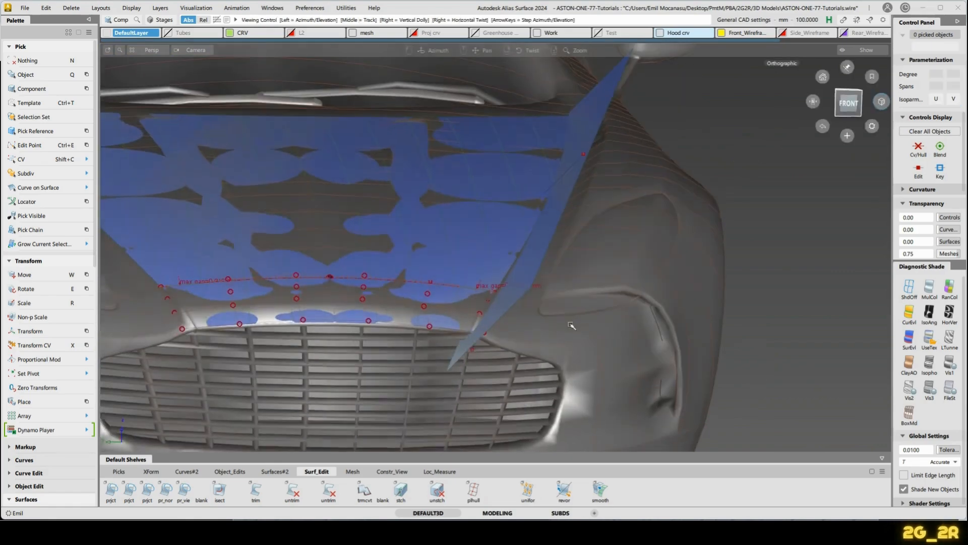
left_click(352, 33)
left_click_drag(620, 156, 600, 167, "alt+shift")
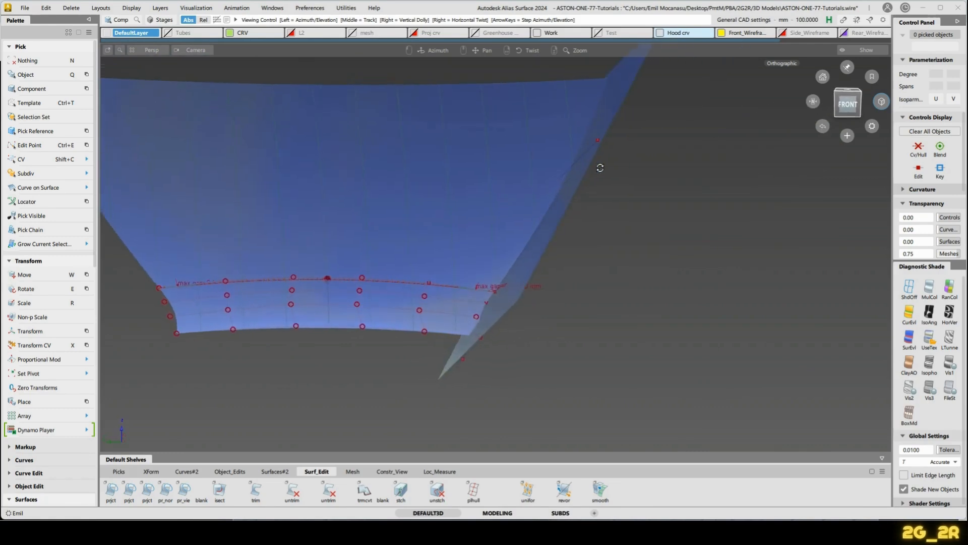
Extend the hood surface's side edge by about 75 mm past the flat surface with the Extend tool.
middle_click_drag(567, 168, 584, 218, "alt+shift")
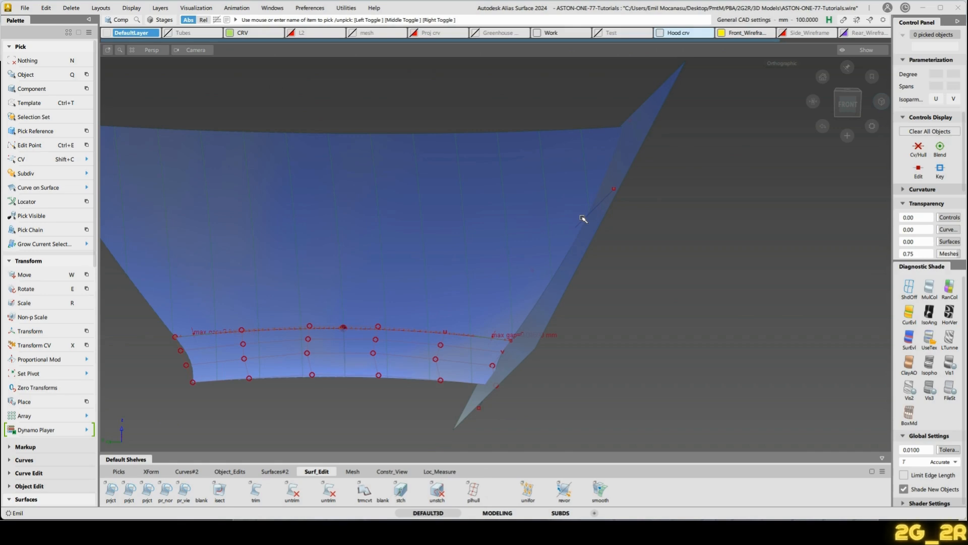
left_click_drag(583, 219, 734, 319, "alt+shift")
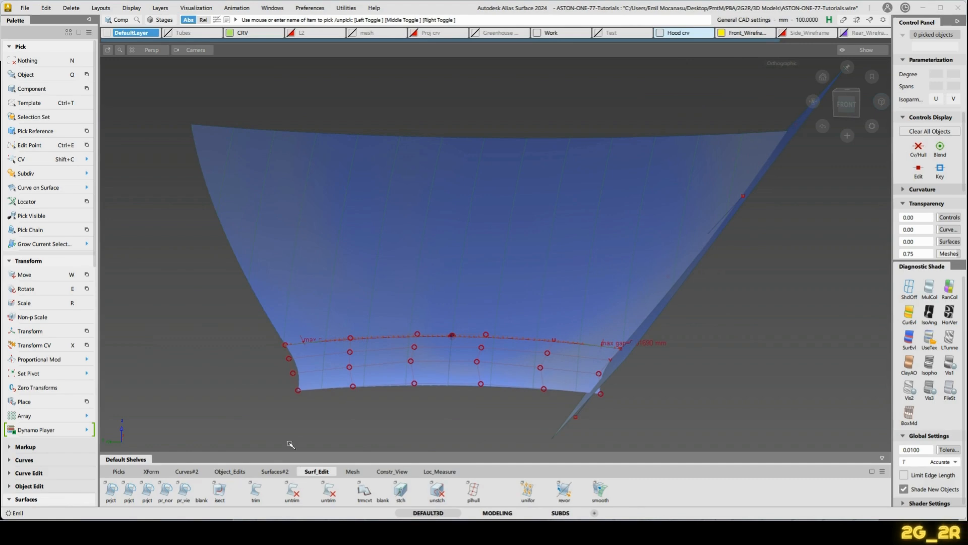
middle_click_drag(653, 241, 625, 236, "alt+shift")
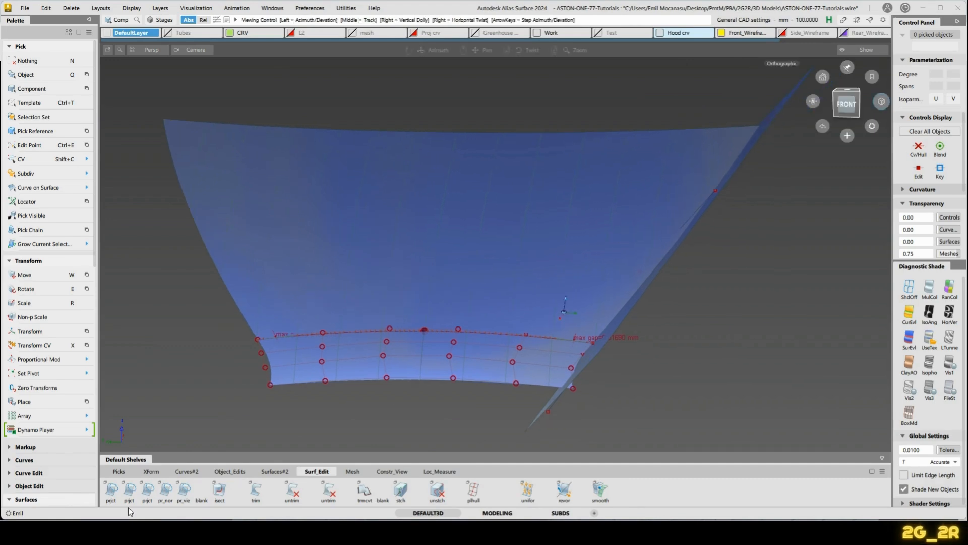
left_click(241, 474)
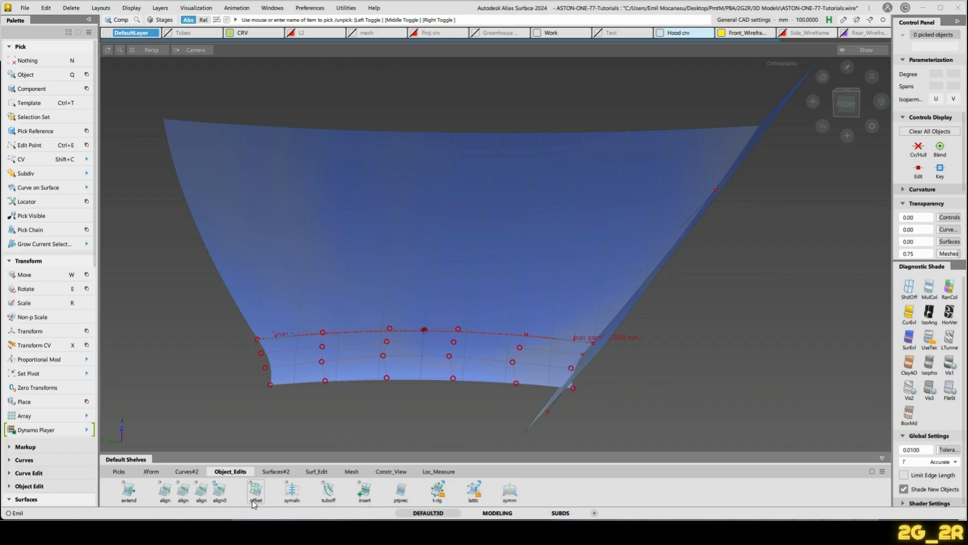
left_click(129, 490)
left_click(619, 321)
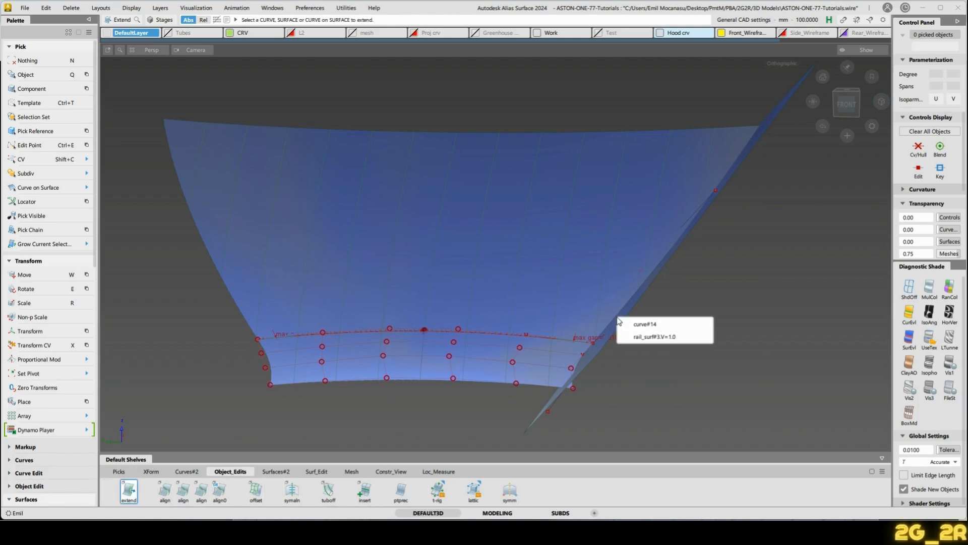
left_click(665, 335)
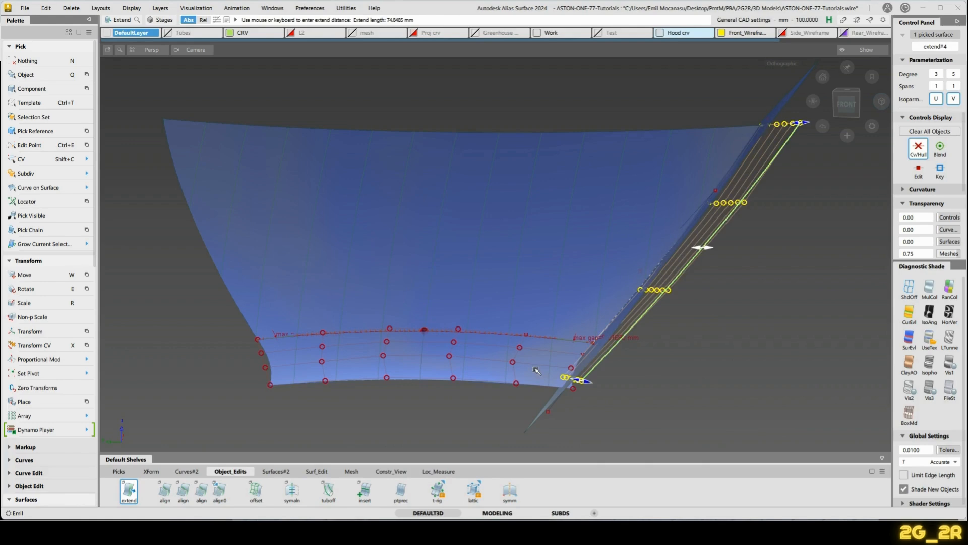
Try a further extension of about 21 mm along the hood's side edge and undo it.
left_click_drag(536, 371, 595, 377, "alt+shift")
left_click_drag(707, 393, 731, 399)
key("ctrl+z")
middle_click_drag(594, 267, 597, 377, "ctrl+shift")
left_click(580, 382)
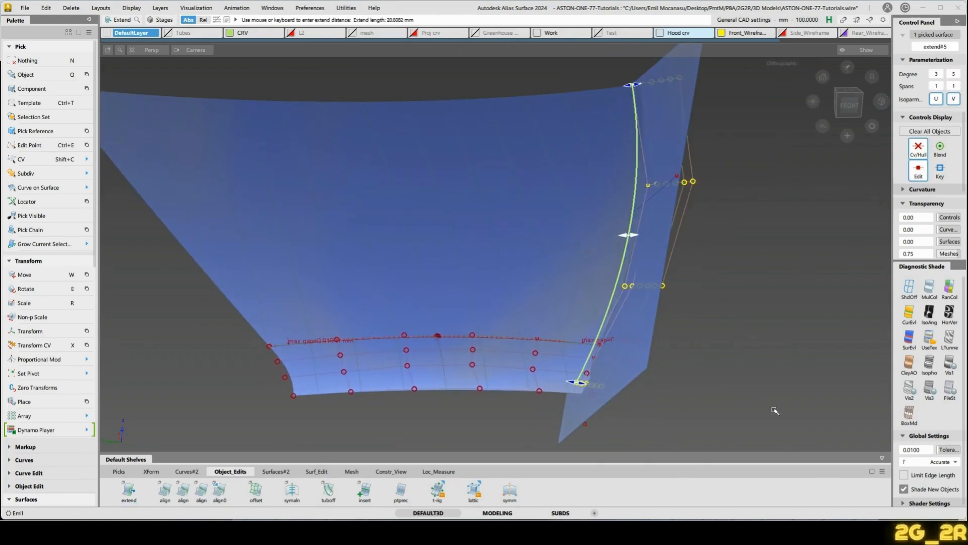
key("ctrl+z")
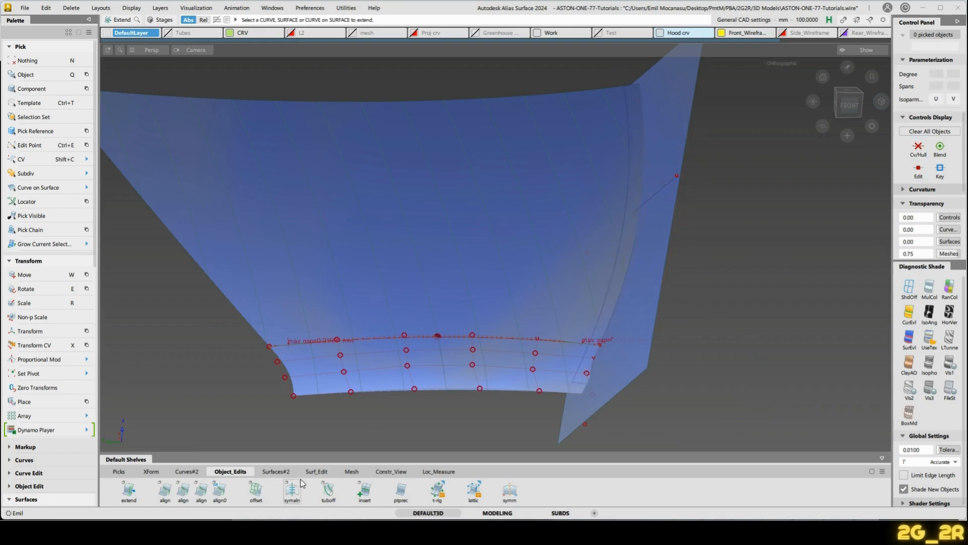
Try to trim-convert the hood surface against the flat surface using 3D Trimming with Intersect.
left_click(316, 471)
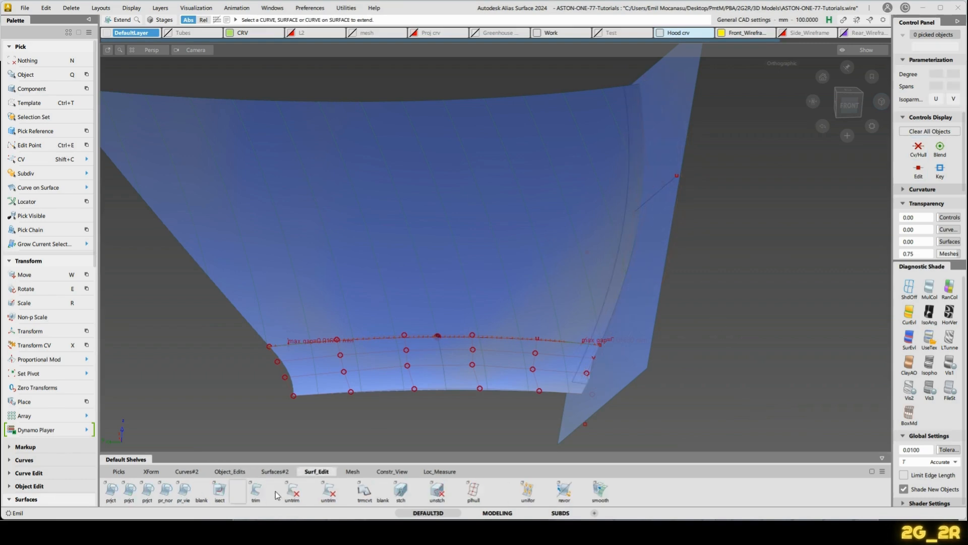
double_click(364, 489)
left_click(583, 384)
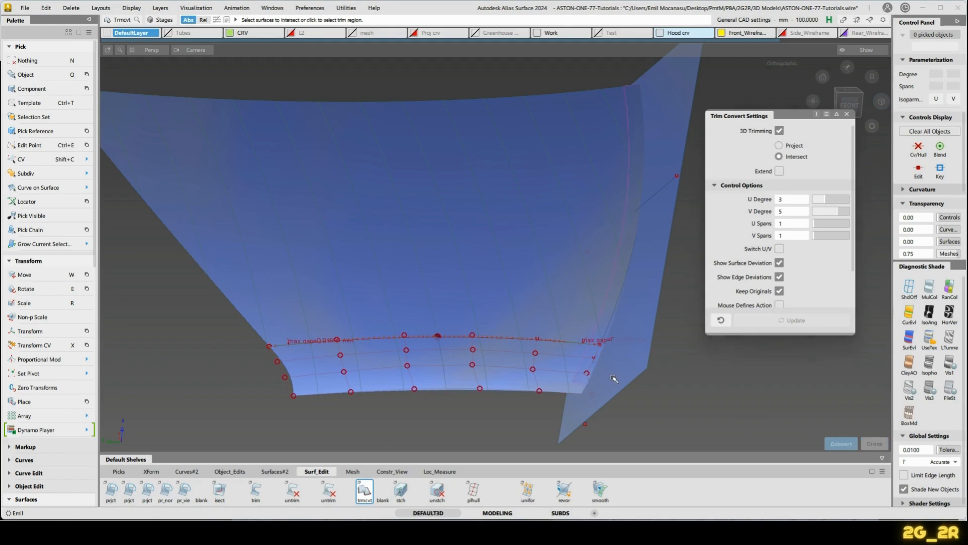
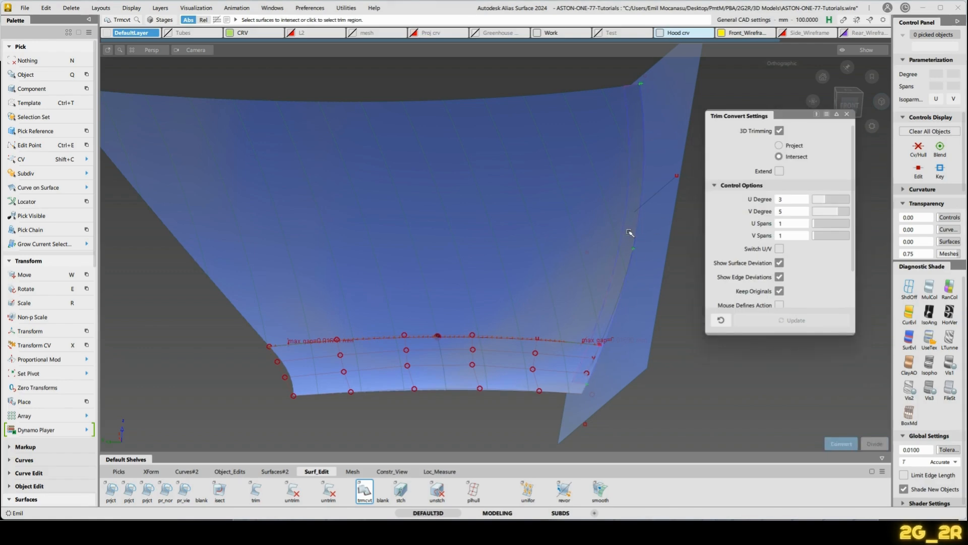
key("n")
Delete the original hood surface and the front blend, keeping the side extension and the flat surface.
left_click_drag(490, 279, 431, 278, "ctrl+shift")
left_click(546, 270)
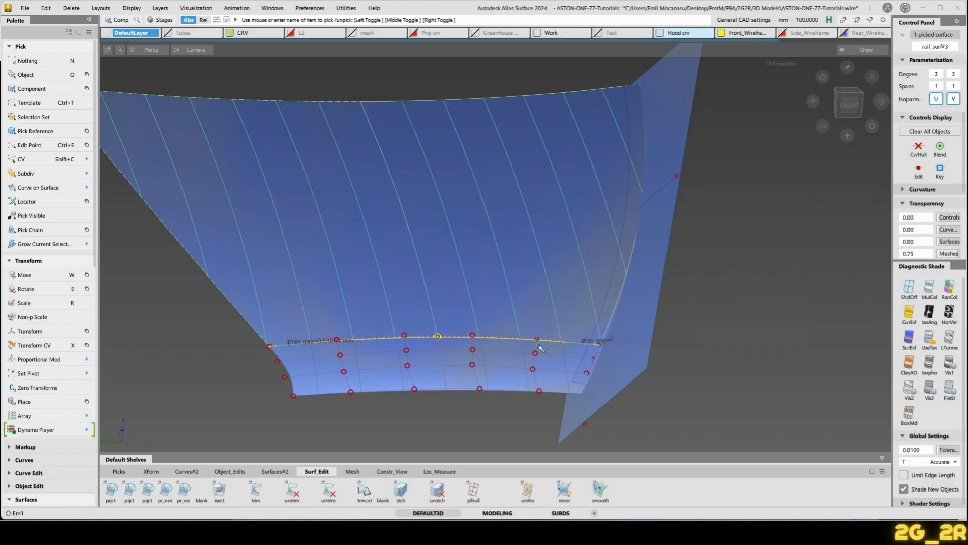
left_click(521, 367)
key("Delete")
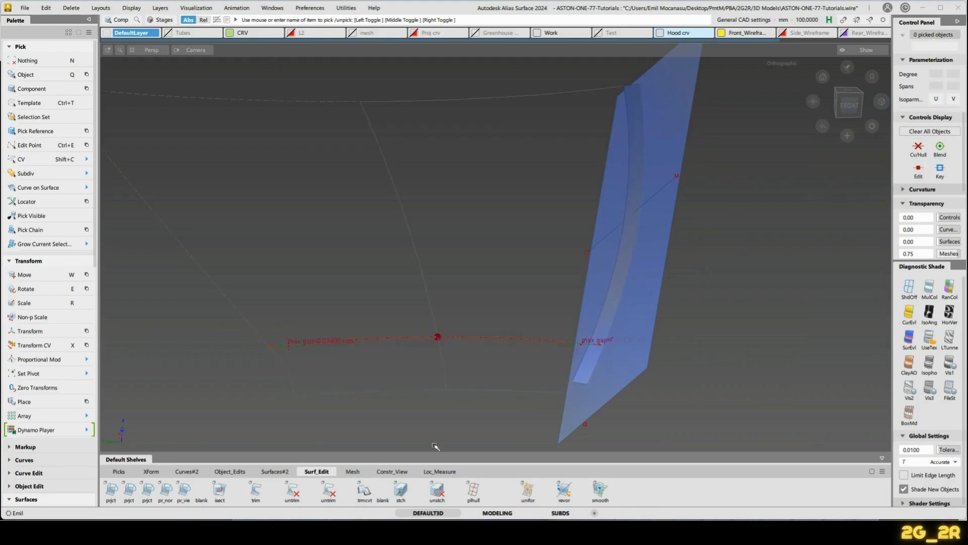
Trim-convert the side extension where it intersects the flat surface, with U Degree 3, V Degree 5 and single spans, keeping the inner strip.
left_click(364, 489)
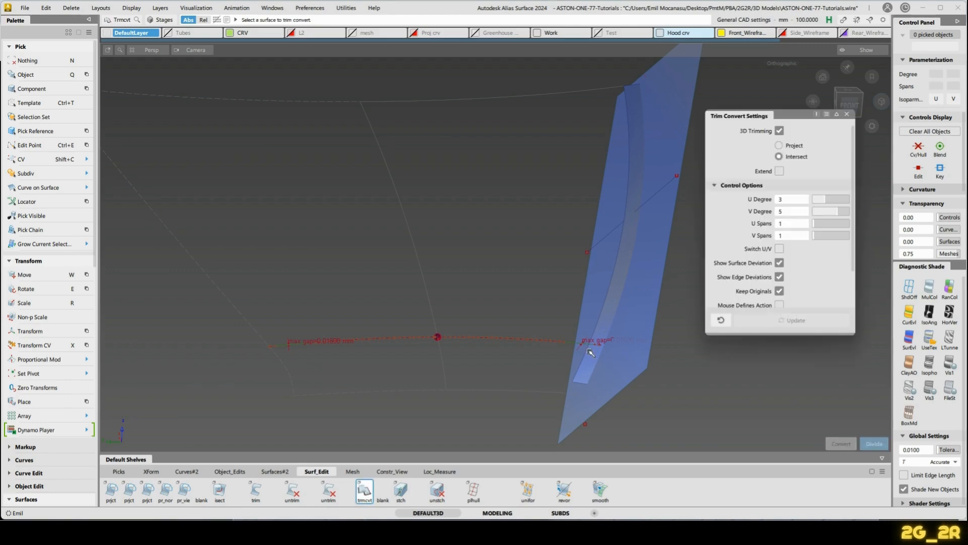
left_click(613, 317)
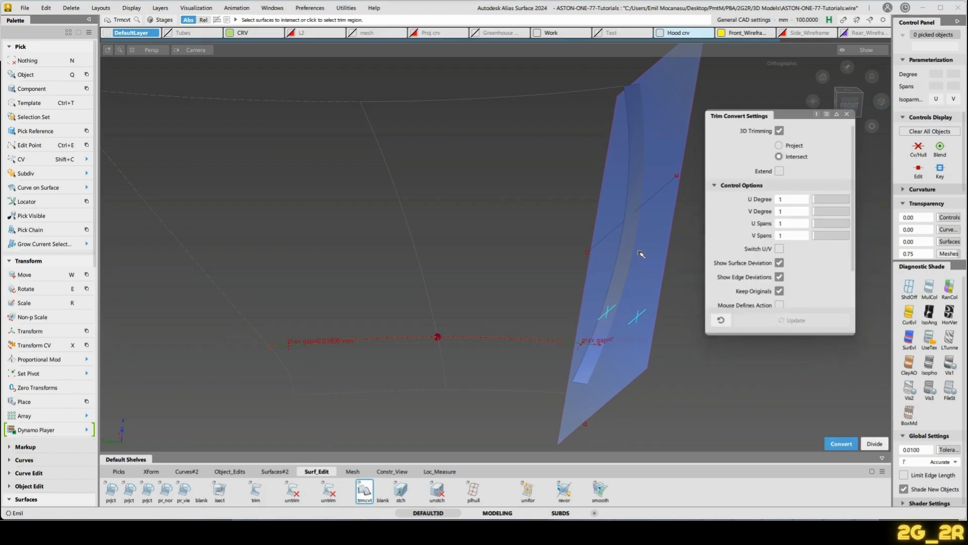
key("ctrl+z")
left_click(609, 304)
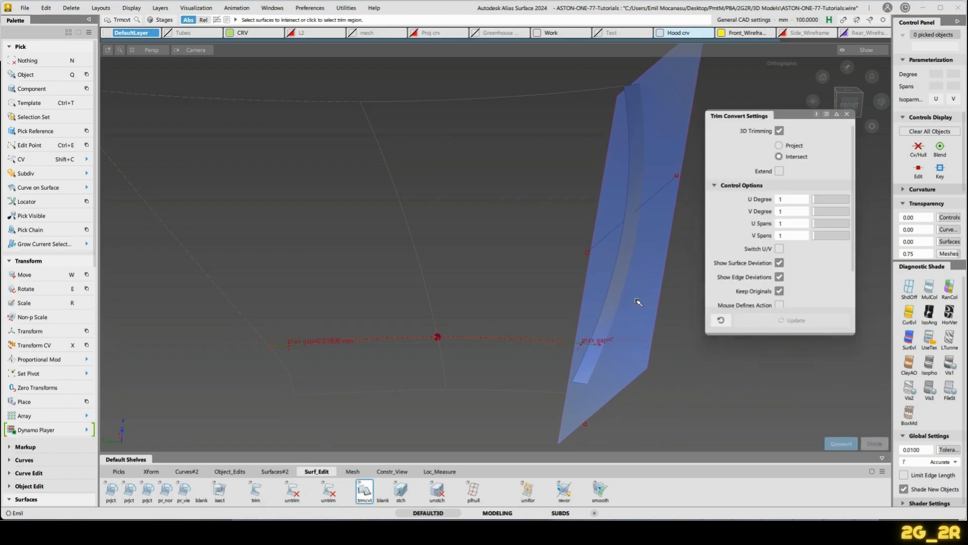
left_click(583, 371)
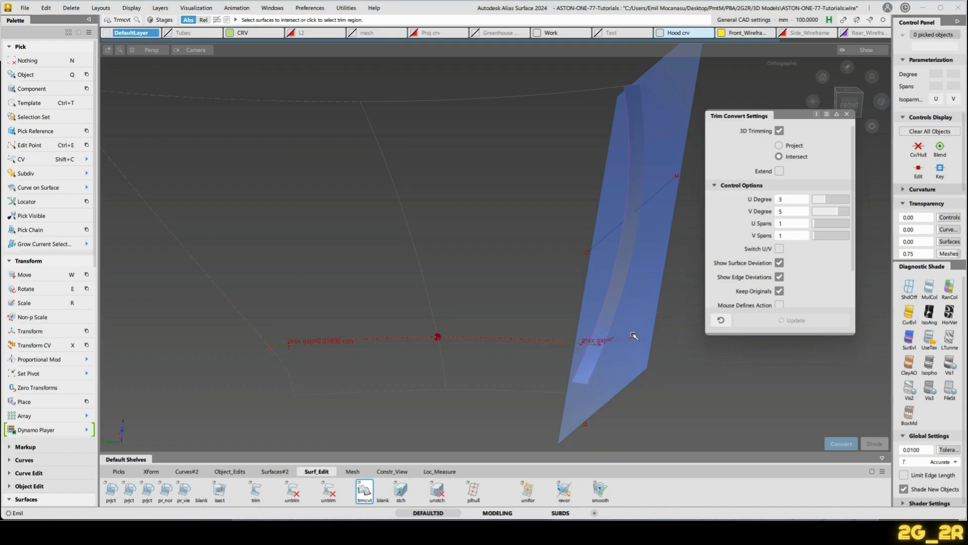
left_click_drag(616, 389, 599, 380, "alt+shift")
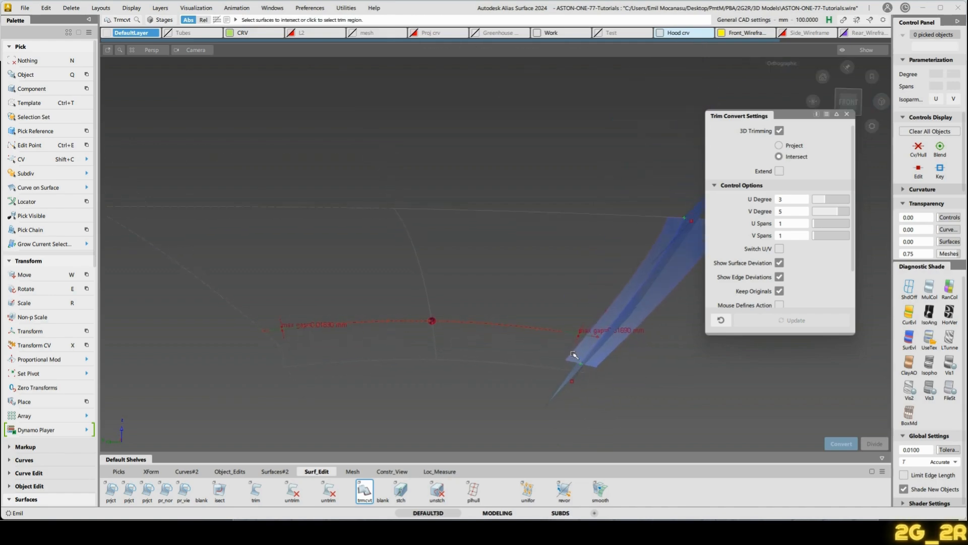
key("space")
left_click_drag(535, 328, 543, 349, "alt+shift")
left_click(611, 339)
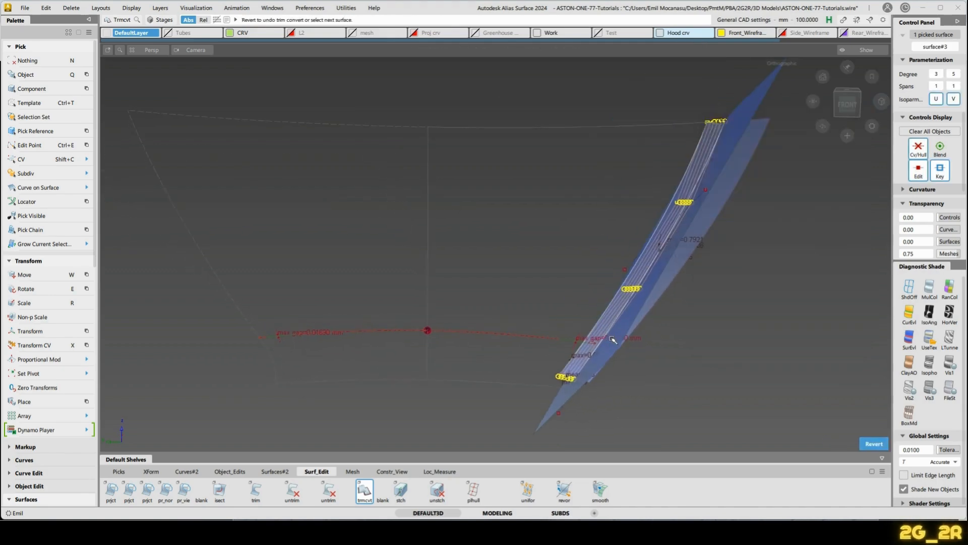
Delete the original untrimmed side extension that overlaps the converted strip.
middle_click_drag(659, 337, 596, 289, "alt+shift")
left_click_drag(595, 289, 763, 339, "alt+shift")
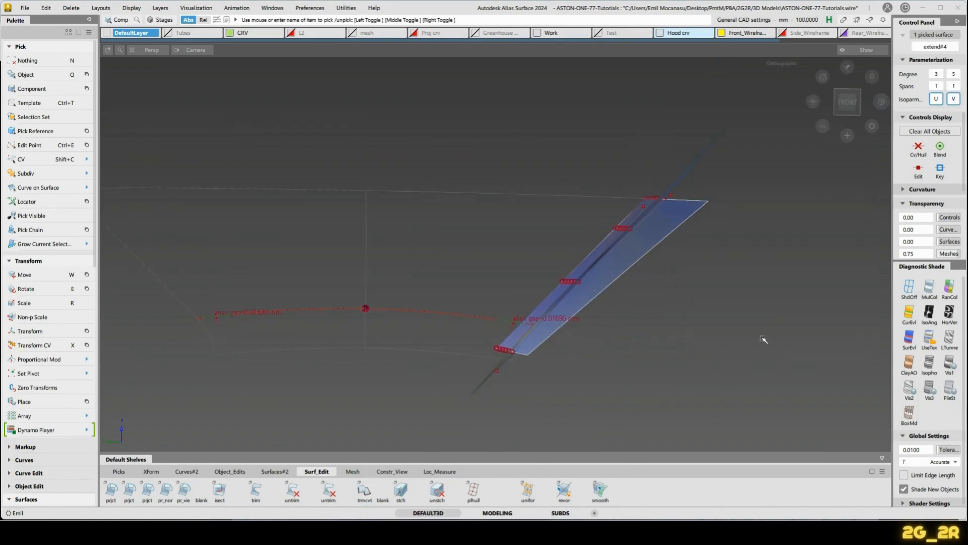
key("Delete")
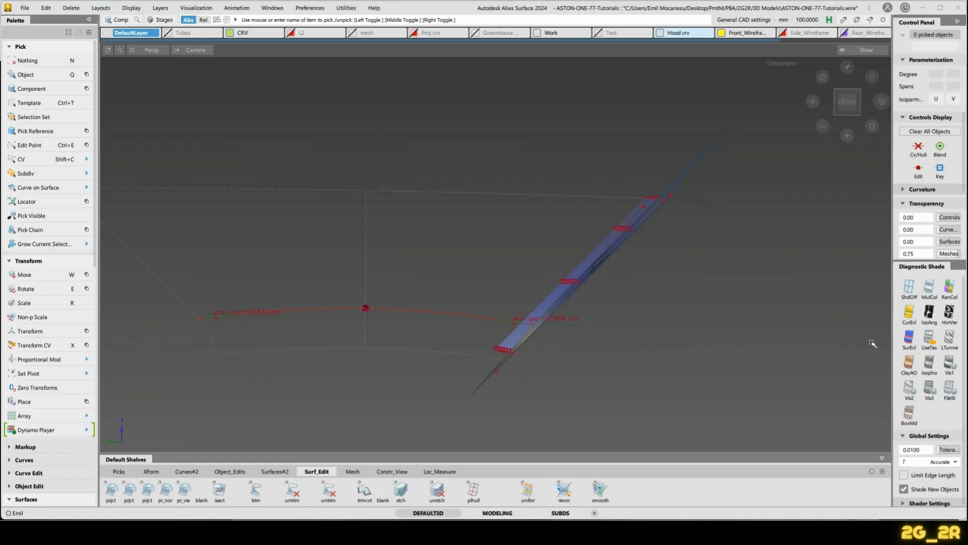
Add the hood's front boundary curve and rear boundary curve to the isolated view with the converted strip.
right_click_drag(820, 314, 732, 349, "ctrl+shift")
left_click_drag(570, 331, 610, 352, "alt+shift")
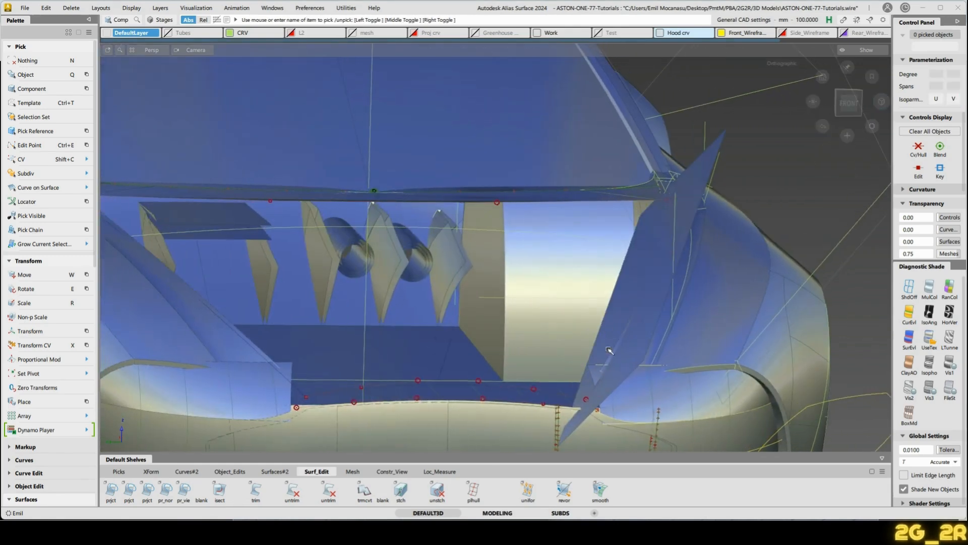
left_click(594, 388)
left_click(554, 396)
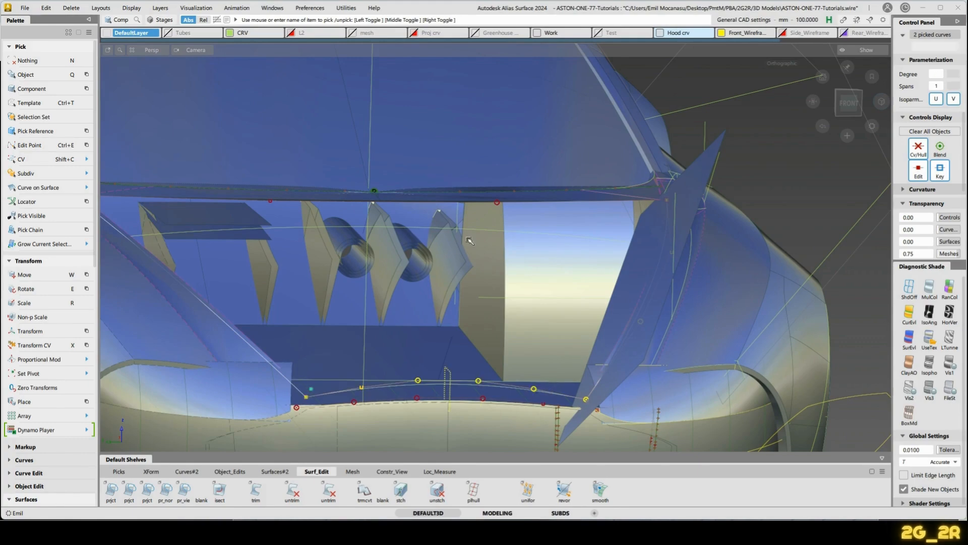
left_click(421, 205)
key("n")
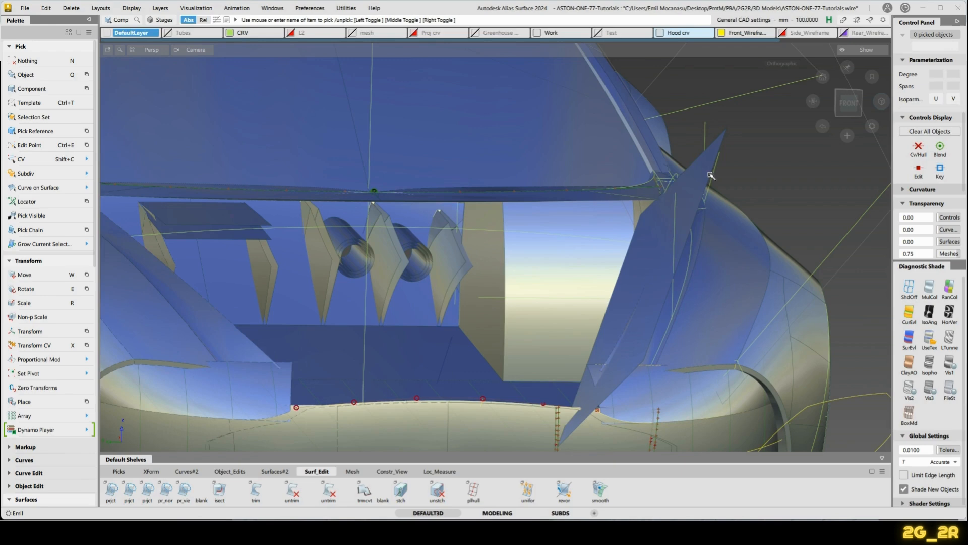
key("super")
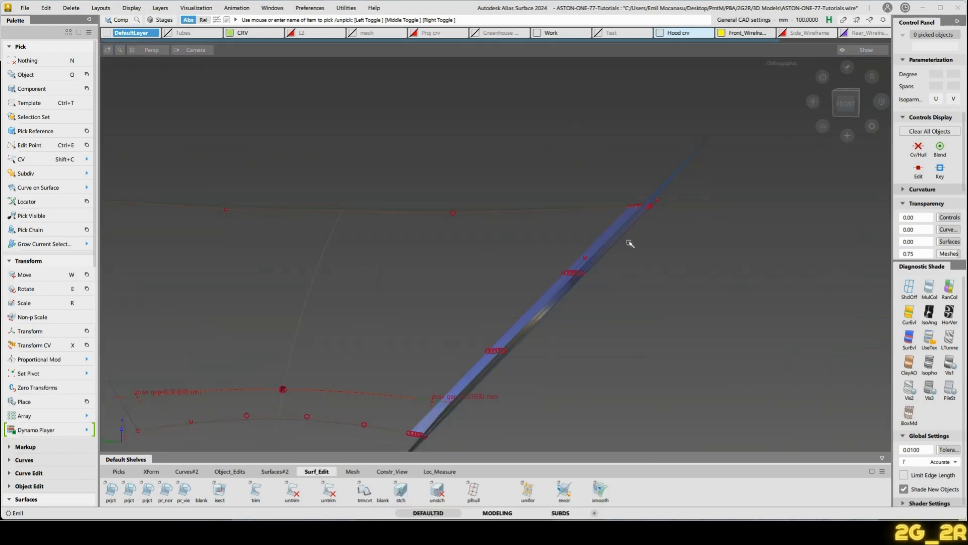
Try to move the side curve's front CVs onto the outer edge of the converted strip.
left_click_drag(536, 315, 506, 340, "alt+shift")
right_click_drag(539, 387, 563, 374, "alt+shift")
middle_click_drag(563, 374, 587, 216, "alt+shift")
right_click_drag(587, 216, 581, 330, "alt+shift")
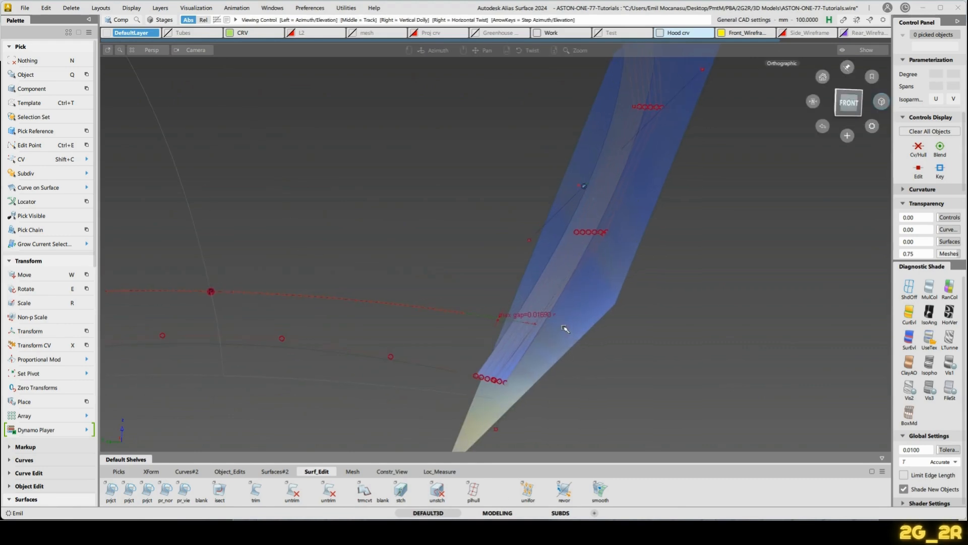
left_click_drag(565, 328, 478, 387, "alt+shift")
left_click(483, 354)
mouse_move(601, 335)
left_mouse_down("alt+shift")
mouse_move(597, 309)
mouse_move(612, 324)
left_mouse_up("alt+shift")
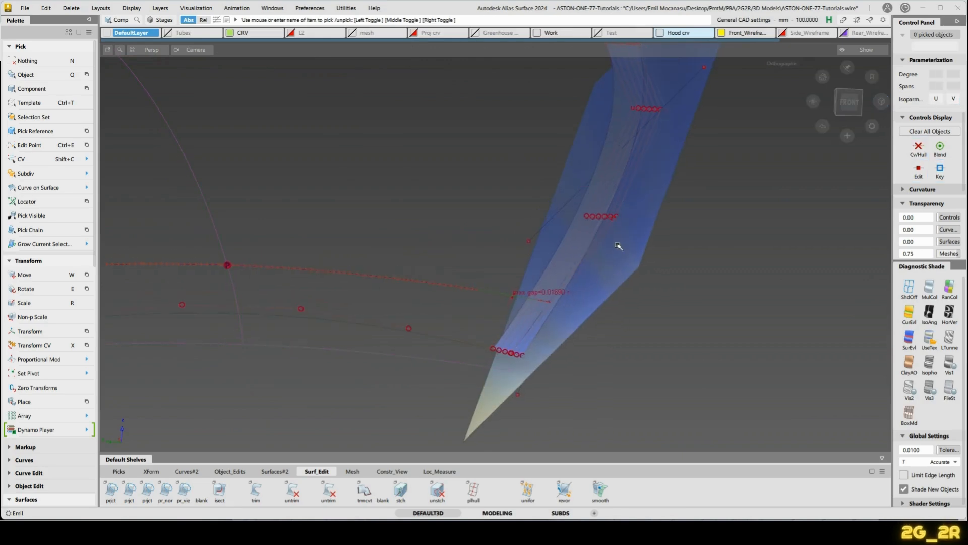
key("shift+c")
left_click(615, 218)
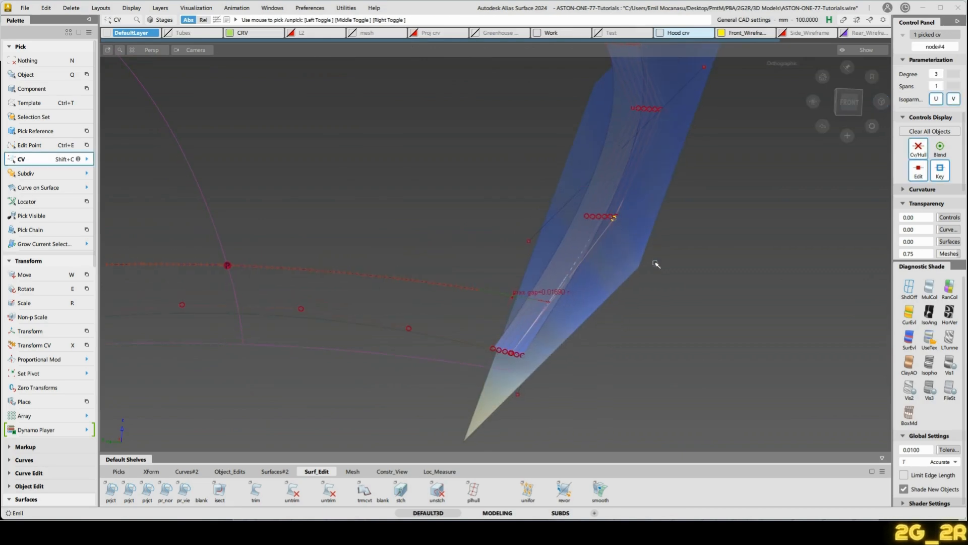
key("Right")
key("w")
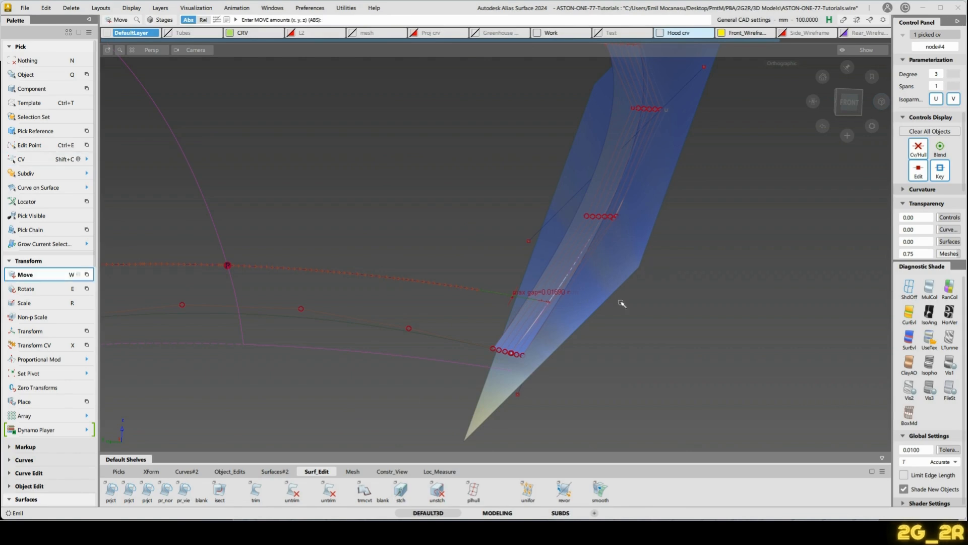
left_click_drag(527, 363, 557, 364)
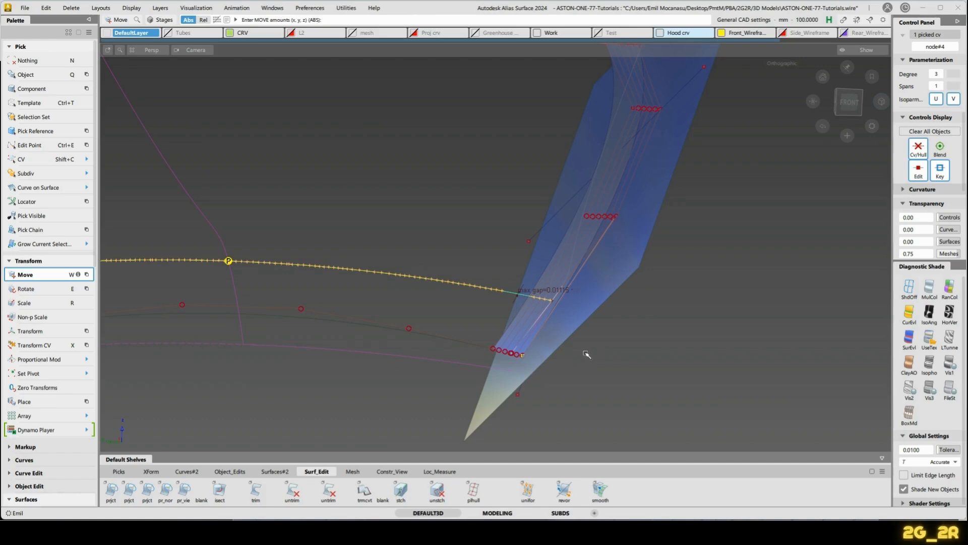
key("Right")
right_click_drag(655, 244, 635, 248, "alt+shift")
middle_click_drag(636, 248, 586, 211, "alt+shift")
middle_click_drag(488, 307, 623, 98, "alt+shift")
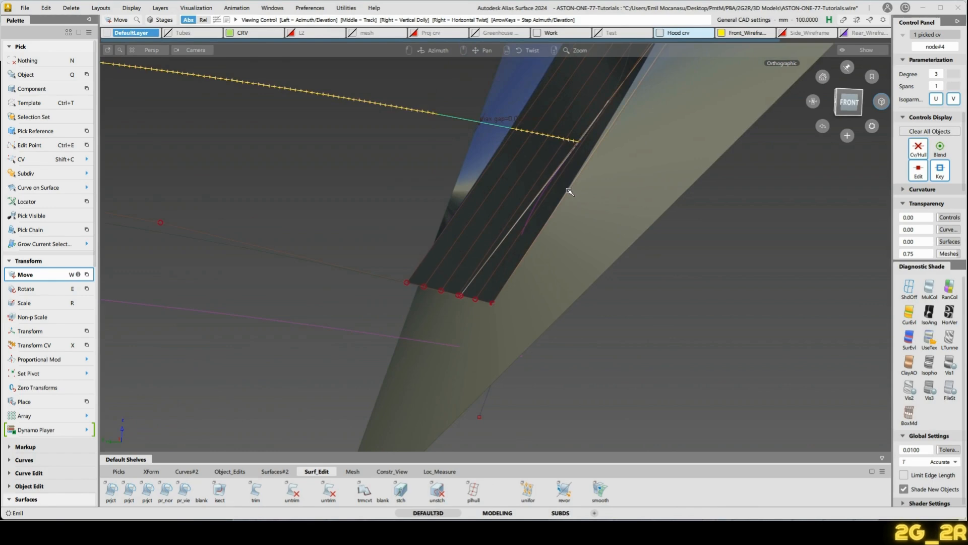
middle_click_drag(569, 192, 553, 231, "alt+shift")
key("alt+Left")
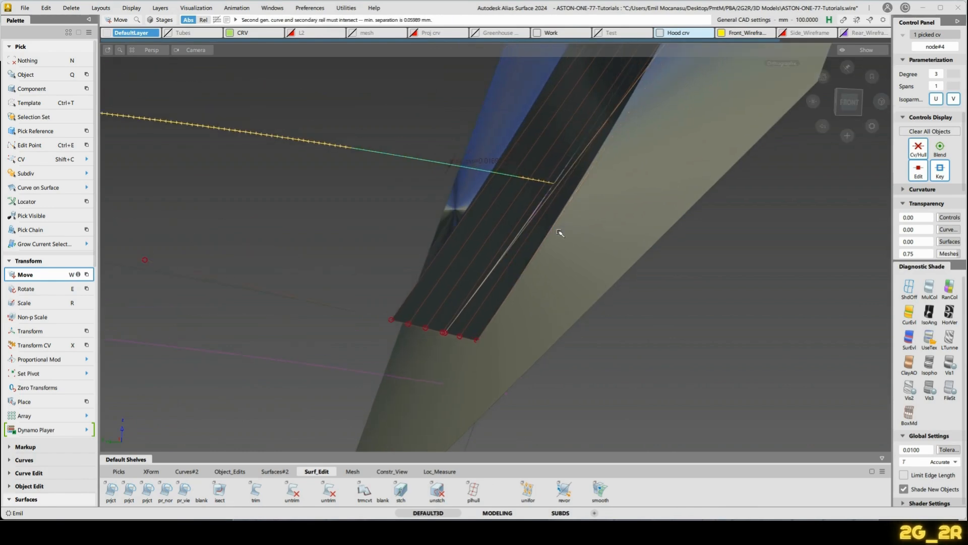
key("n")
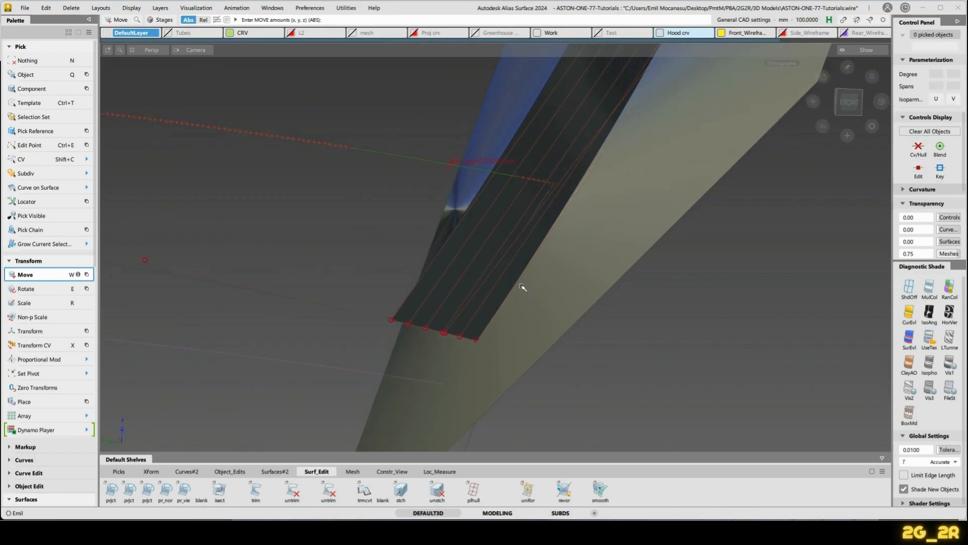
Snap the side curve's front end CV onto the outer front corner CV of the converted strip.
left_click_drag(471, 319, 380, 303, "ctrl+shift")
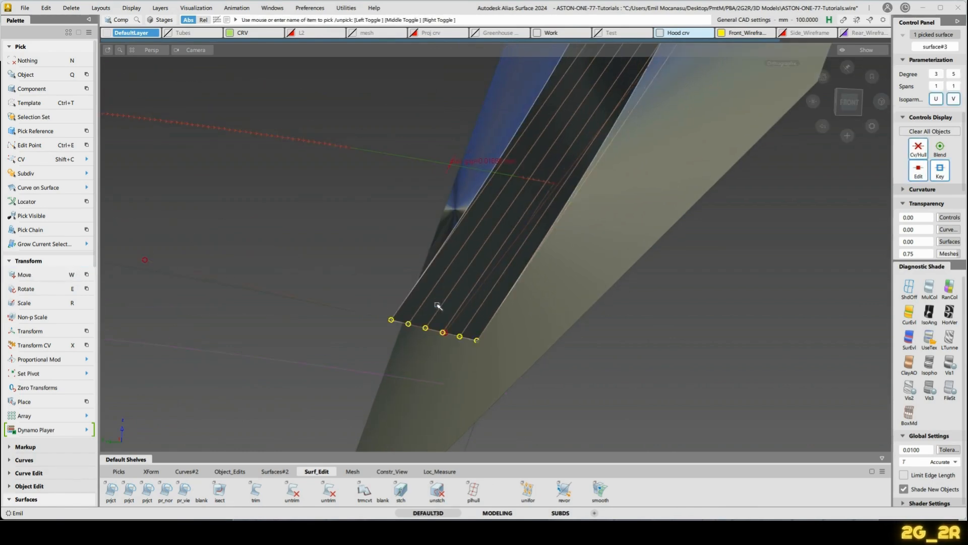
left_click(469, 307)
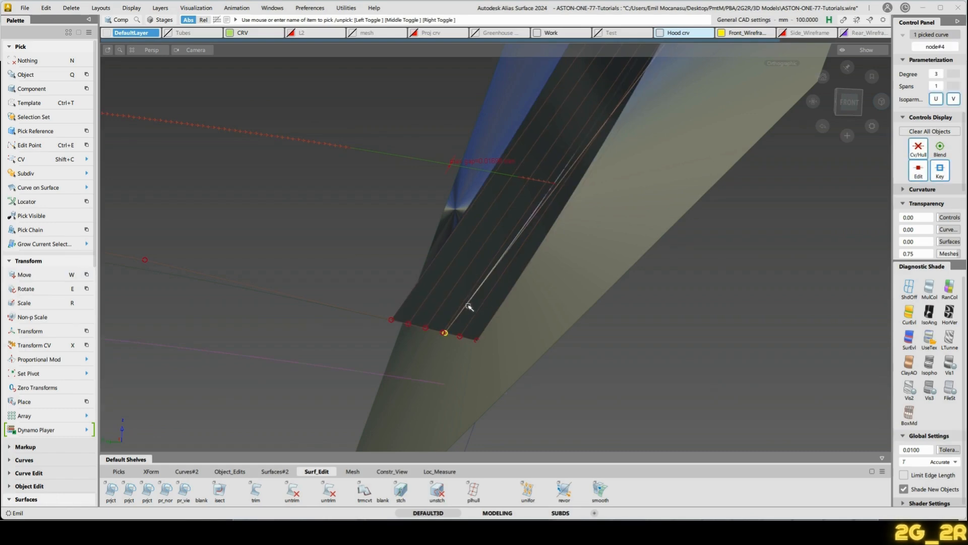
key("n")
key("shift+c")
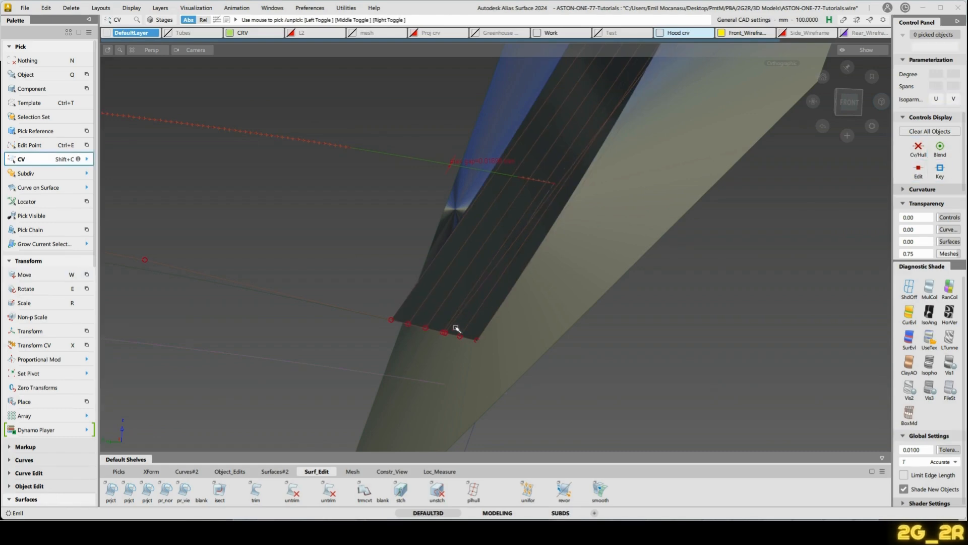
left_click(447, 334)
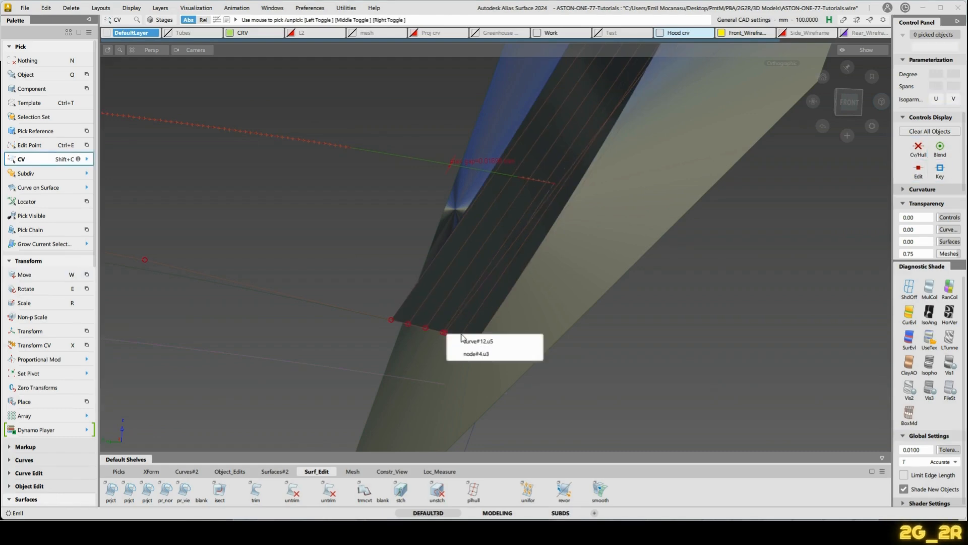
left_click(488, 356)
key("w")
left_click(475, 363, "ctrl")
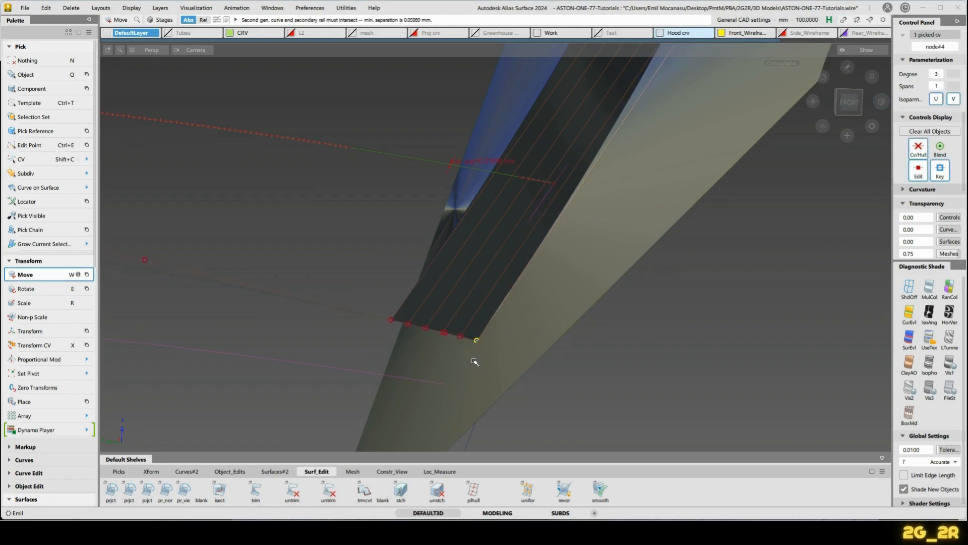
Snap the side curve's remaining CVs, up to its rear end, onto the matching CVs of the strip's outer edge.
middle_click_drag(673, 126, 658, 193, "alt+shift")
right_click_drag(658, 194, 655, 193, "alt+shift")
left_click_drag(655, 194, 607, 298, "alt+shift")
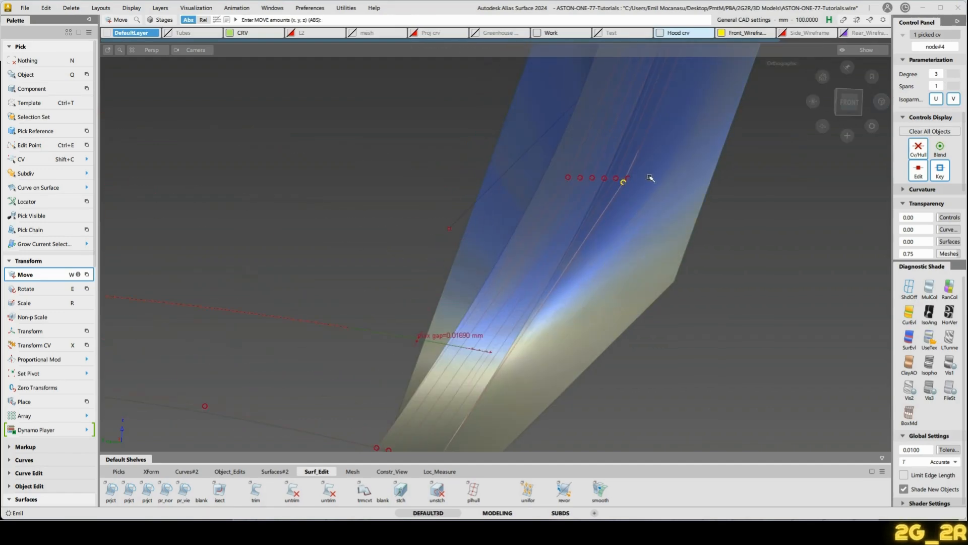
left_click_drag(655, 134, 622, 342, "alt+shift")
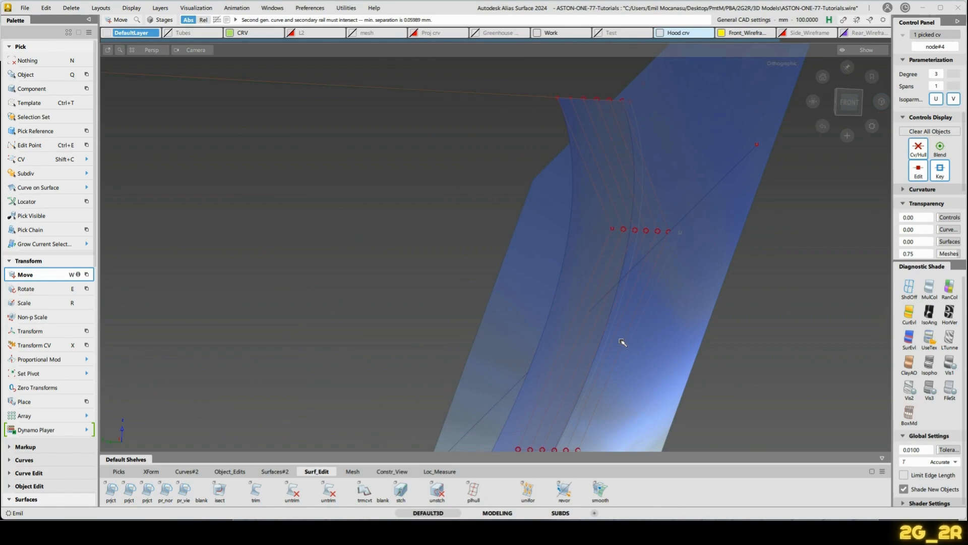
left_click(669, 238, "ctrl")
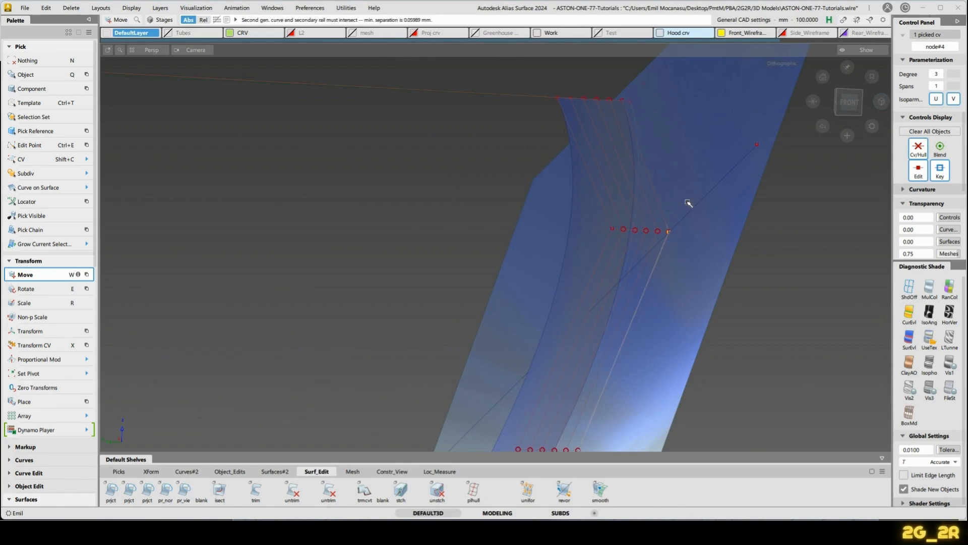
mouse_move(646, 91)
left_mouse_down("ctrl")
mouse_move(624, 84)
mouse_move(624, 145)
left_mouse_up("ctrl")
Delete the converted strip surface, keeping the side curve and the flat surface.
left_click_drag(520, 157, 596, 145, "ctrl+shift")
left_click(588, 151)
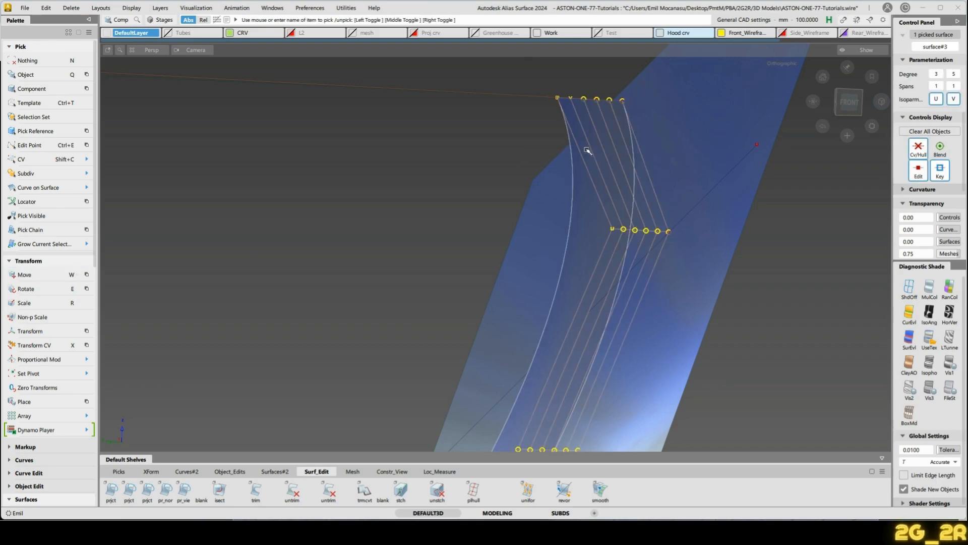
key("Delete")
Extend the hood's rear and front boundary curves until they meet the ends of the side curve.
mouse_move(562, 89)
middle_mouse_down("ctrl+shift")
mouse_move(562, 147)
mouse_move(563, 135)
middle_mouse_up("ctrl+shift")
left_click(572, 97)
left_click(619, 104)
middle_click_drag(524, 280, 569, 76, "alt+shift")
middle_click_drag(519, 354, 523, 216, "alt+shift")
left_click(357, 377)
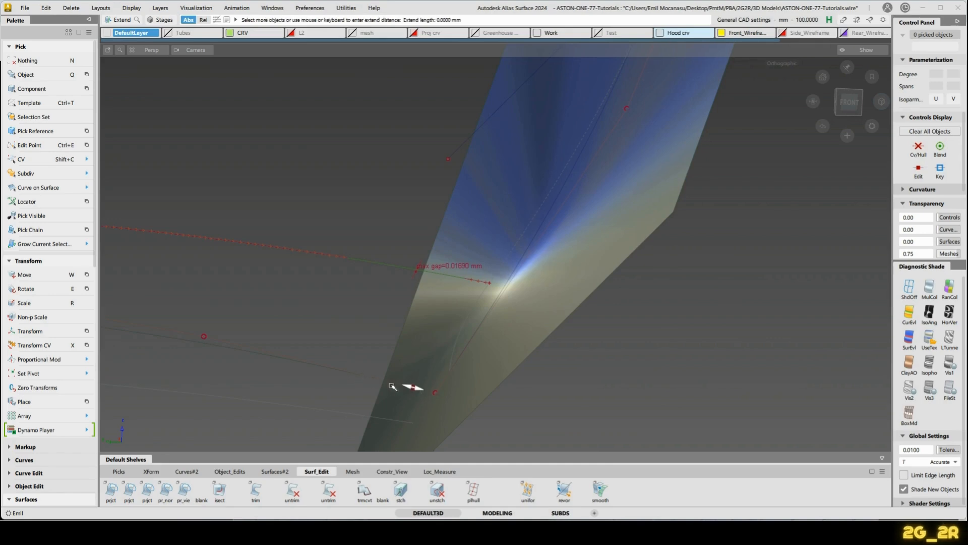
left_click_drag(442, 406, 467, 394)
left_click(426, 233)
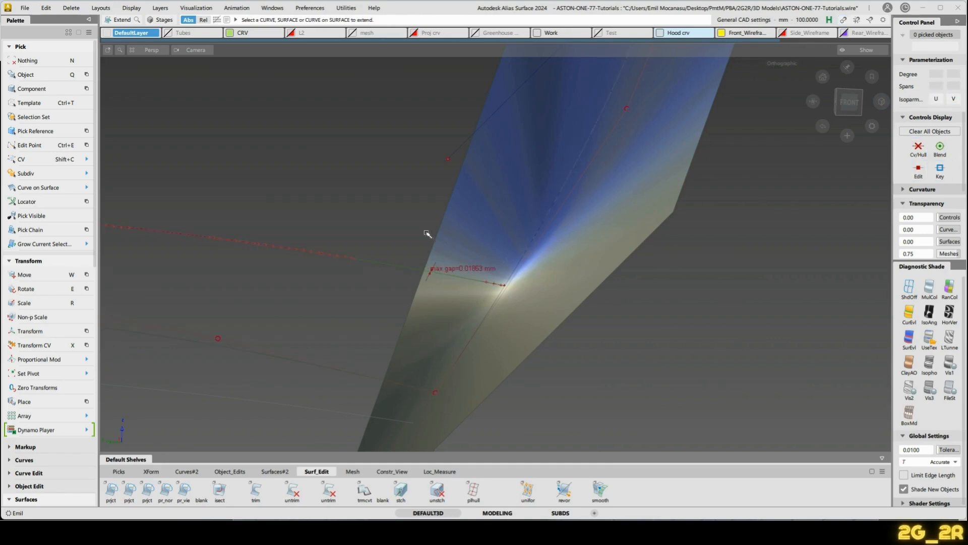
Turn off template display for the hood surface and its front blend.
right_click_drag(394, 211, 646, 216, "ctrl+shift")
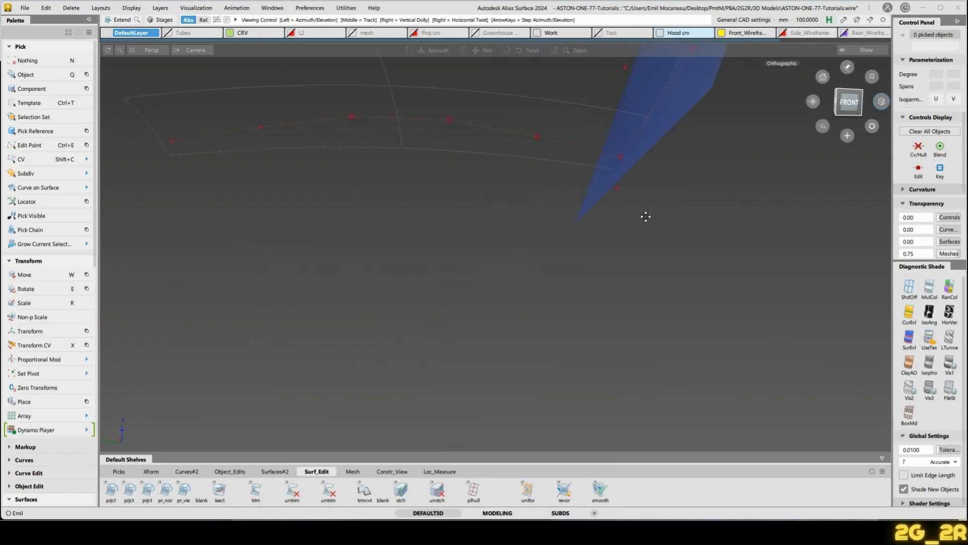
middle_click_drag(542, 141, 516, 247, "alt+shift")
key("ctrl+t")
left_click(451, 192)
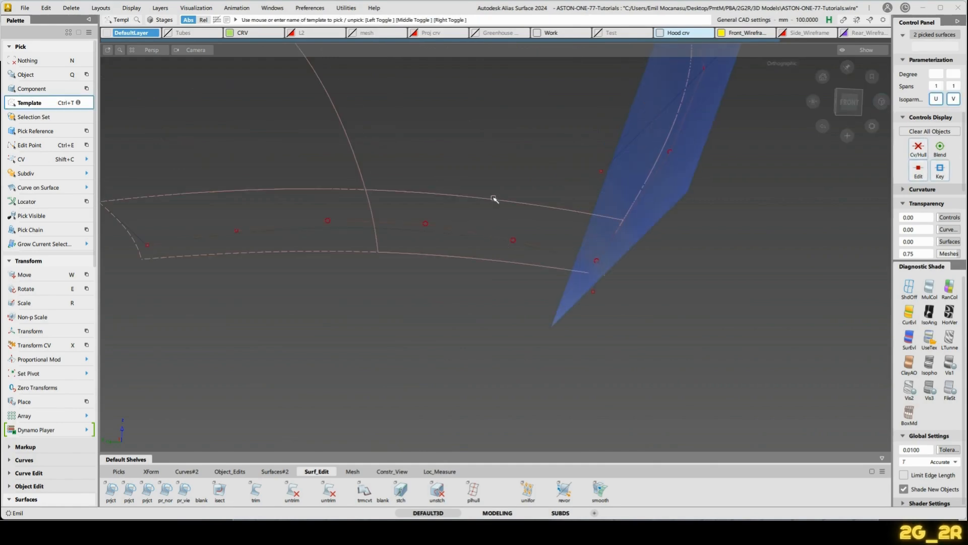
key("alt+t")
left_click(430, 301)
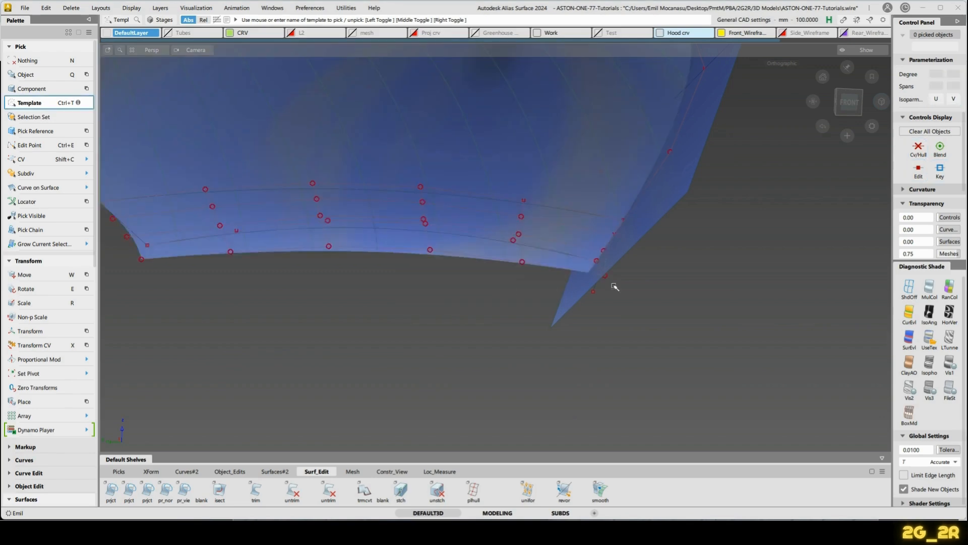
Inspect the rebuilt hood and its overlap with the flat surface, briefly showing the surrounding car surfaces for comparison.
mouse_move(614, 285)
left_mouse_down("alt+shift")
mouse_move(545, 345)
mouse_move(580, 262)
mouse_move(640, 264)
mouse_move(628, 262)
left_mouse_up("alt+shift")
left_click_drag(721, 194, 787, 236, "alt+shift")
left_click_drag(837, 258, 620, 294, "alt+shift")
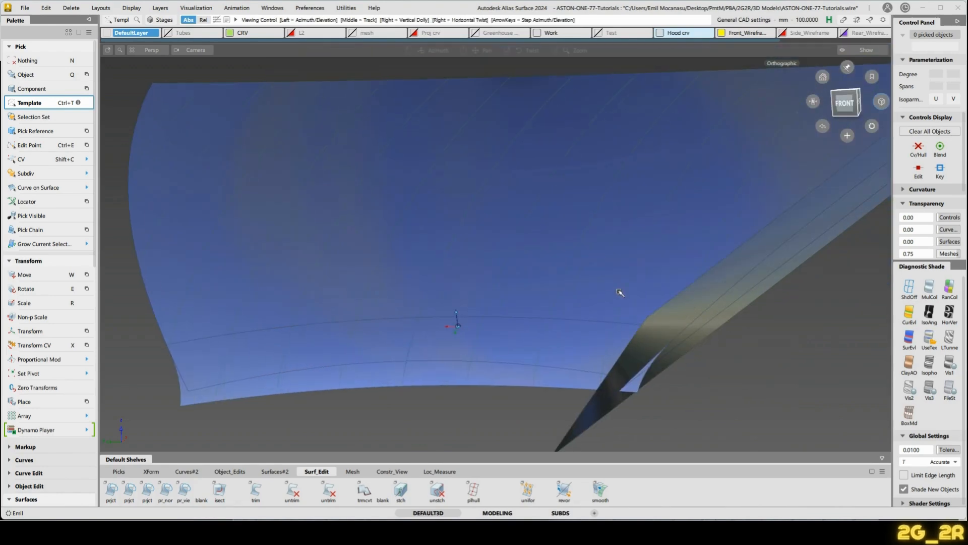
key("alt+h")
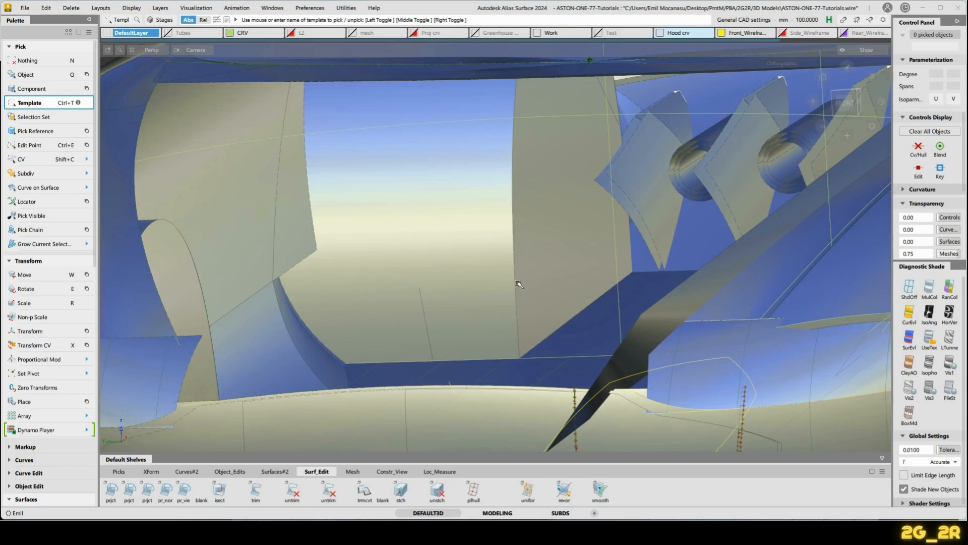
key("alt+h")
left_click_drag(520, 288, 691, 303, "alt+shift")
left_click_drag(567, 305, 570, 304, "ctrl+shift")
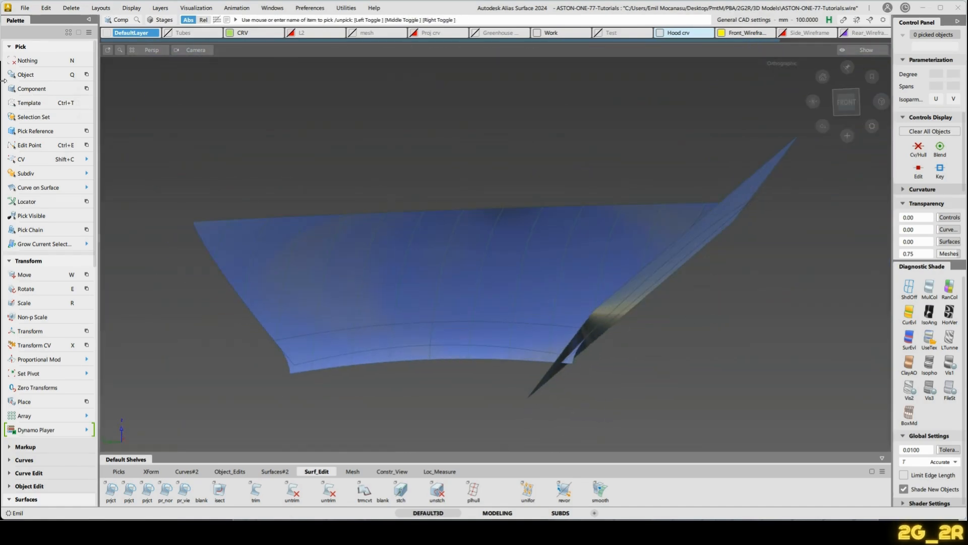
Hide the Hood crv layer and assign the leftover straight line beside the hood to that layer.
key("ctrl+l")
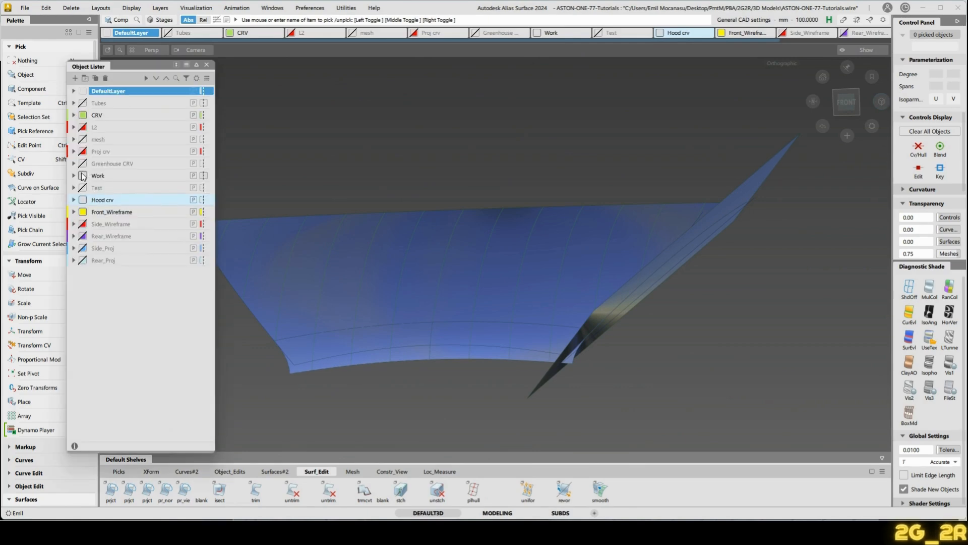
left_click(82, 200)
left_click_drag(486, 257, 465, 186, "alt+shift")
mouse_move(619, 184)
left_mouse_down("alt+shift")
mouse_move(610, 158)
mouse_move(613, 174)
left_mouse_up("alt+shift")
left_click_drag(745, 397, 729, 275, "ctrl+shift")
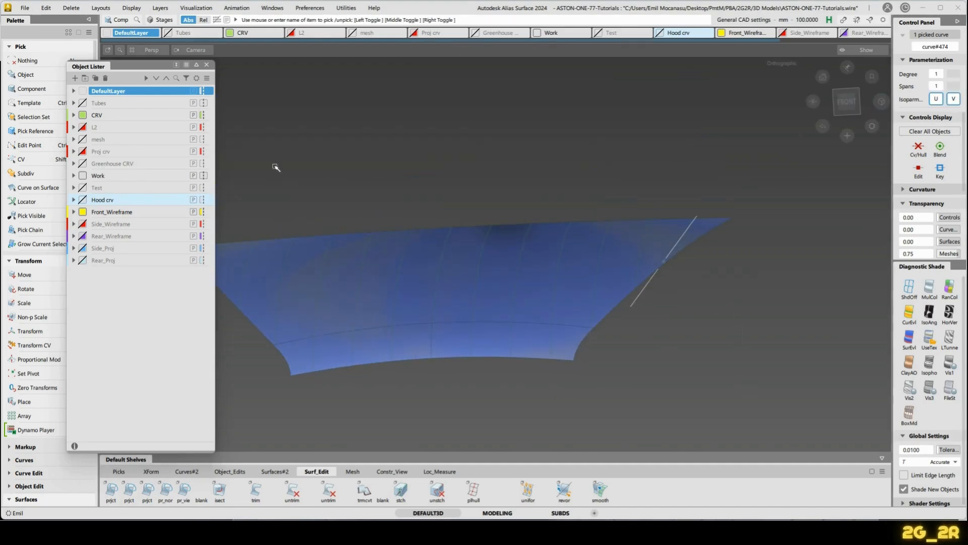
right_click(105, 199)
left_click(146, 207)
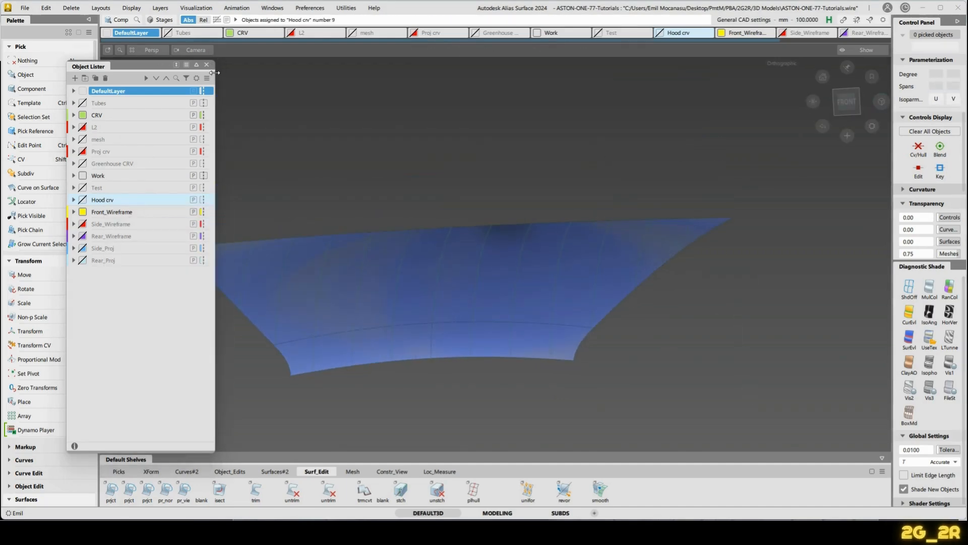
left_click(197, 65)
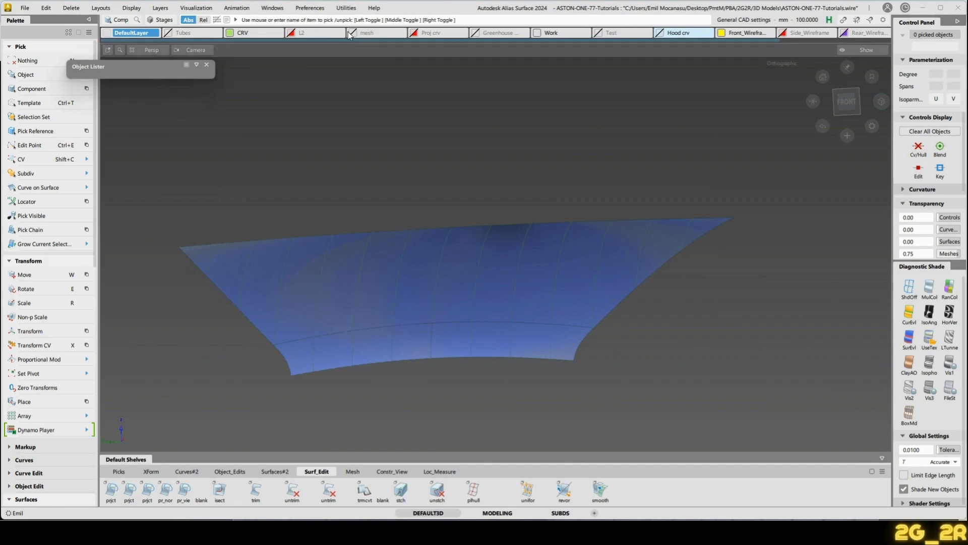
Show the mesh layer and compare the hood's front blend with the scan mesh at the grille corner.
left_click_drag(557, 215, 610, 214, "alt+shift")
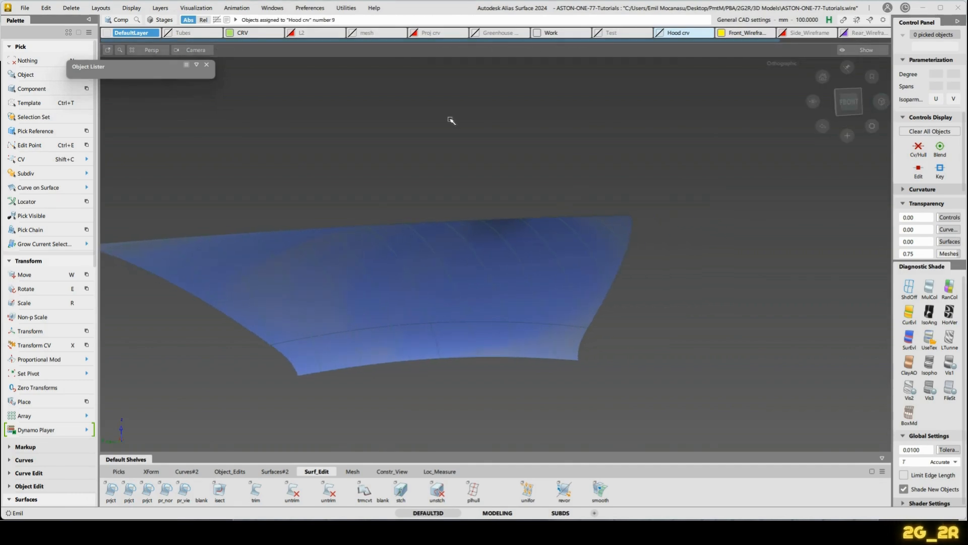
left_click(352, 32)
right_click_drag(546, 249, 612, 311, "alt+shift")
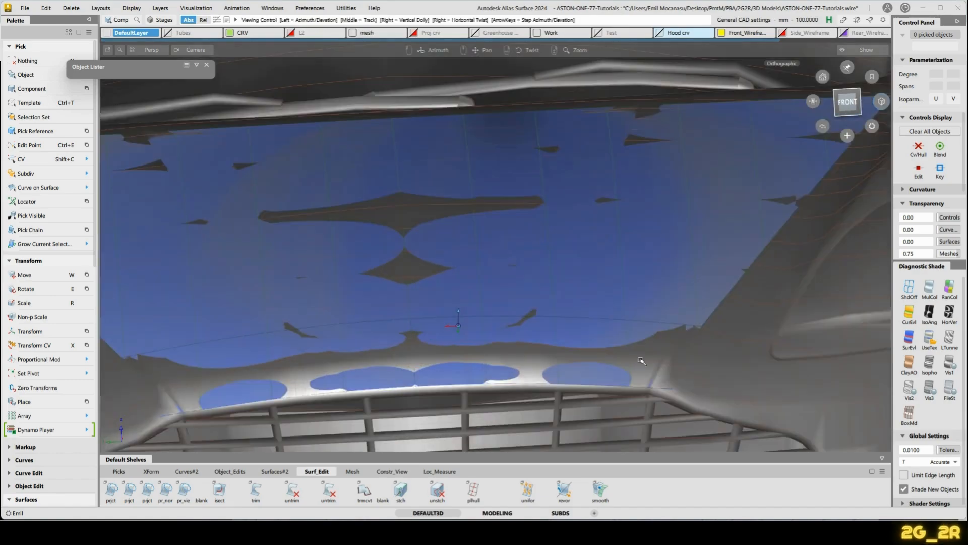
left_click_drag(641, 361, 621, 192, "alt+shift")
right_click_drag(456, 283, 503, 307, "alt+shift")
middle_click_drag(504, 307, 504, 245, "alt+shift")
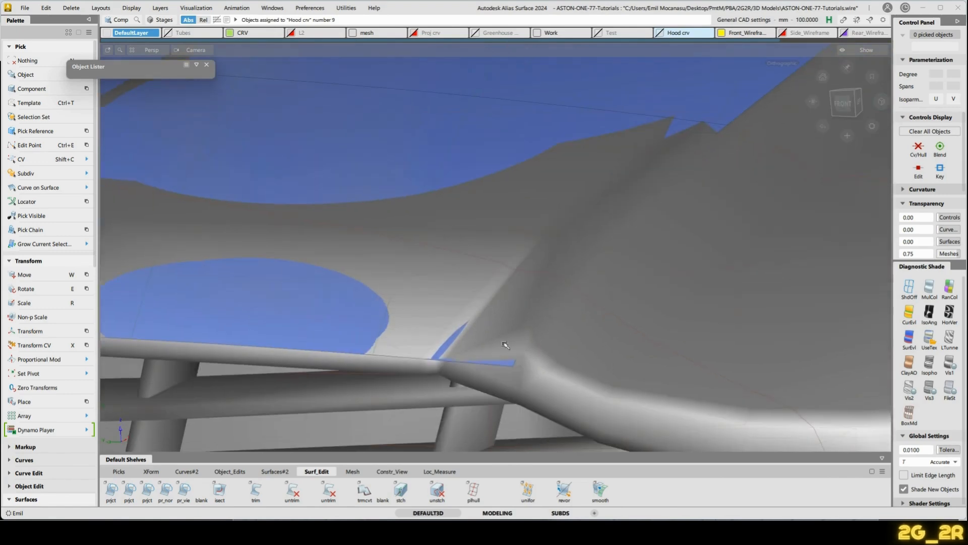
left_click(505, 345)
left_click_drag(505, 344, 659, 285, "alt+shift")
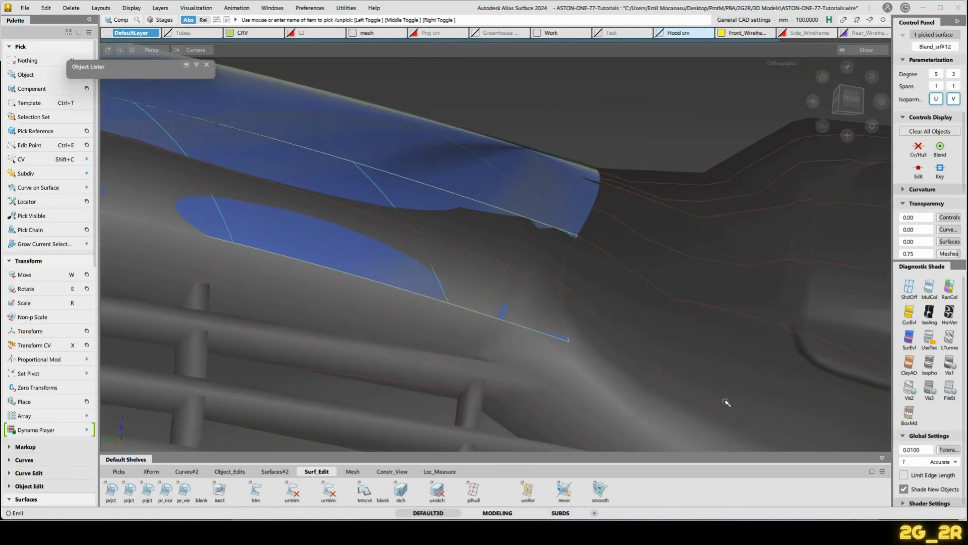
left_click_drag(726, 402, 626, 207, "alt+shift")
key("n")
Examine how the hood surface lies against the mesh along the side edge near the louvred vent.
left_click_drag(523, 240, 574, 178, "alt+shift")
left_click_drag(574, 127, 570, 138, "alt+shift")
middle_click_drag(570, 138, 525, 203, "alt+shift")
right_click_drag(525, 203, 573, 196, "alt+shift")
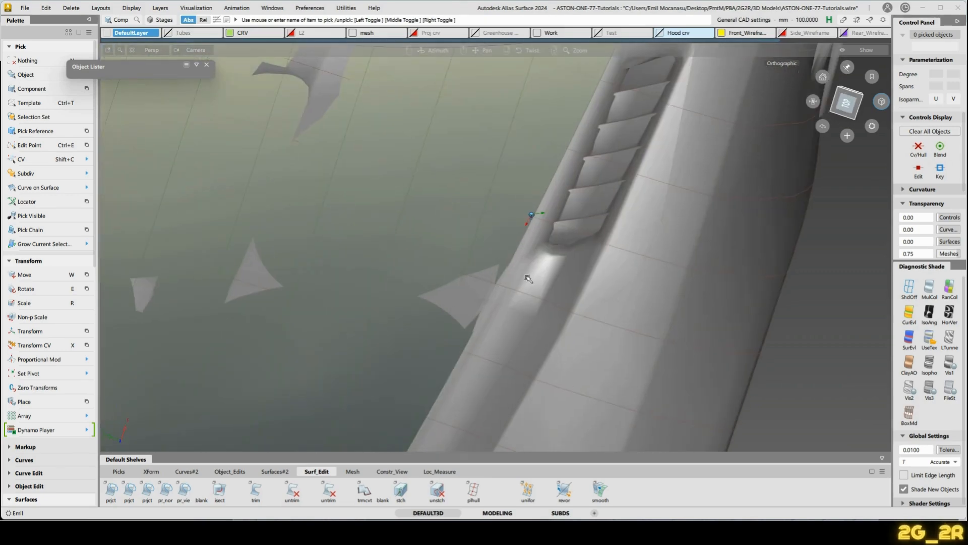
middle_click_drag(594, 128, 537, 257, "alt+shift")
left_click_drag(529, 257, 519, 155, "alt+shift")
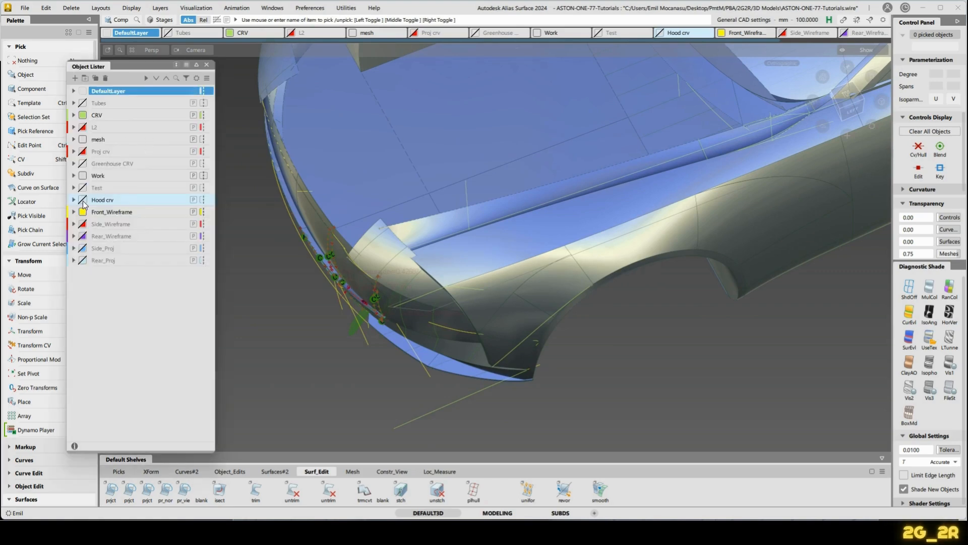
Hide the mesh layer and open the Birail II settings of the narrow rail surface along the hood's side edge.
left_click(83, 139)
left_click_drag(367, 244, 446, 235, "alt+shift")
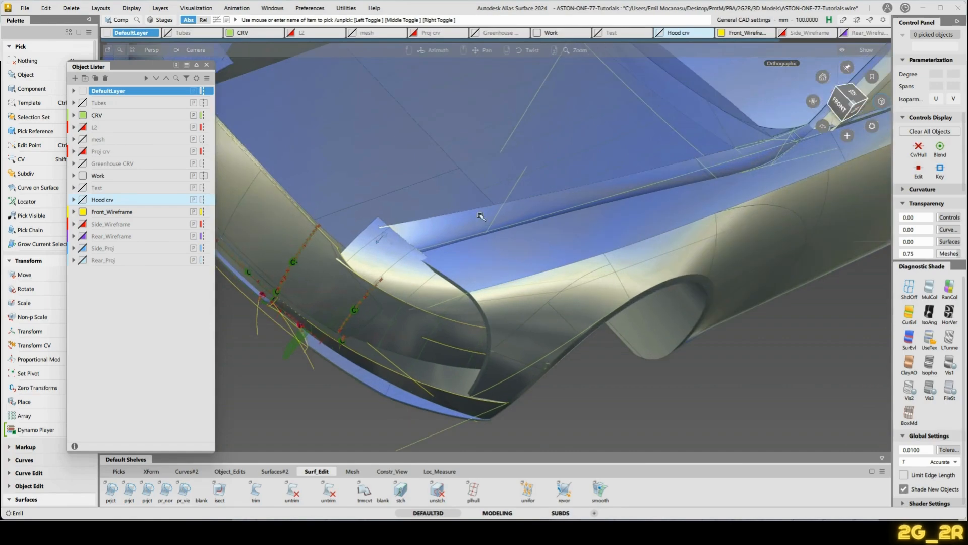
key("q")
left_click(447, 235)
middle_click_drag(447, 234, 325, 313, "alt+shift")
scroll(324, 313, "up", 3, "alt+shift")
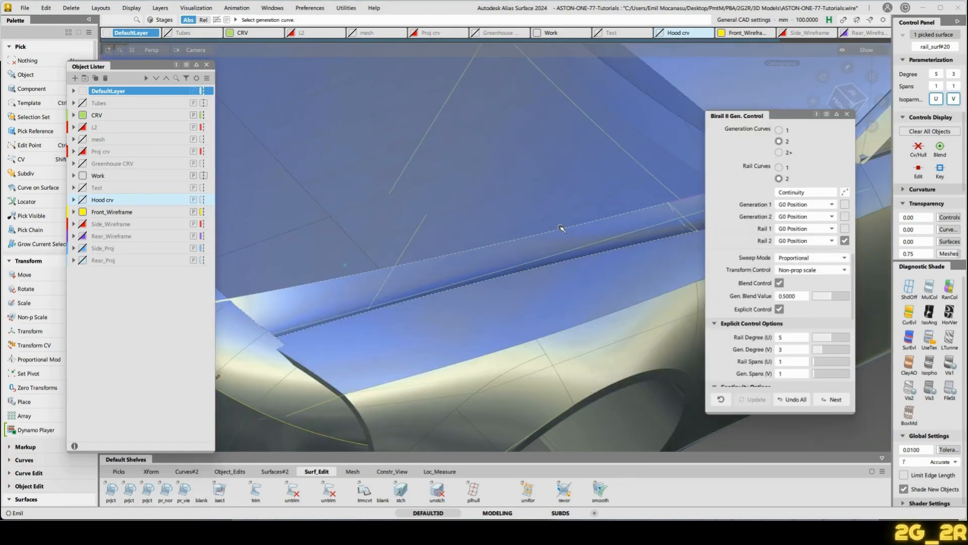
Show the Hood crv layer, clear the selection and pick the short curve at the hood's front corner.
left_click(82, 199)
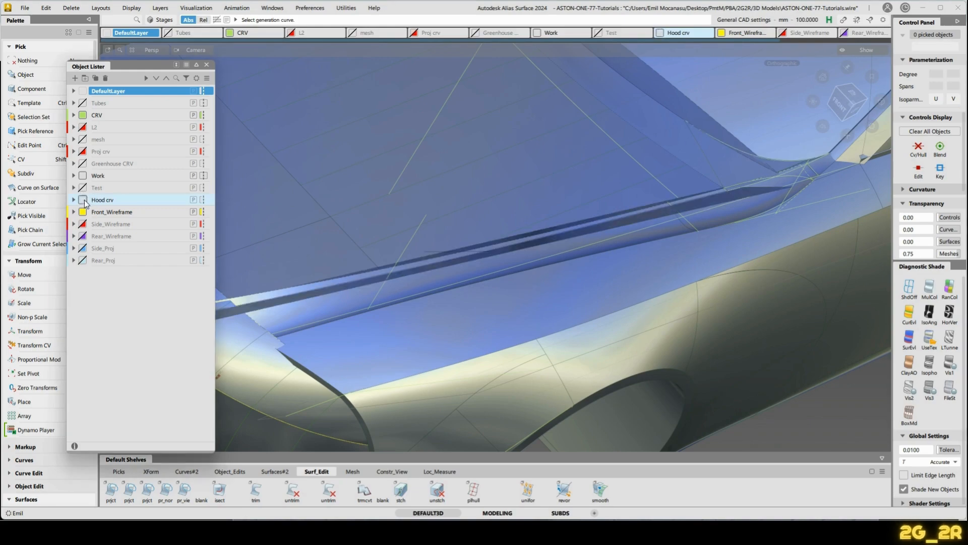
left_click_drag(427, 252, 530, 233, "alt+shift")
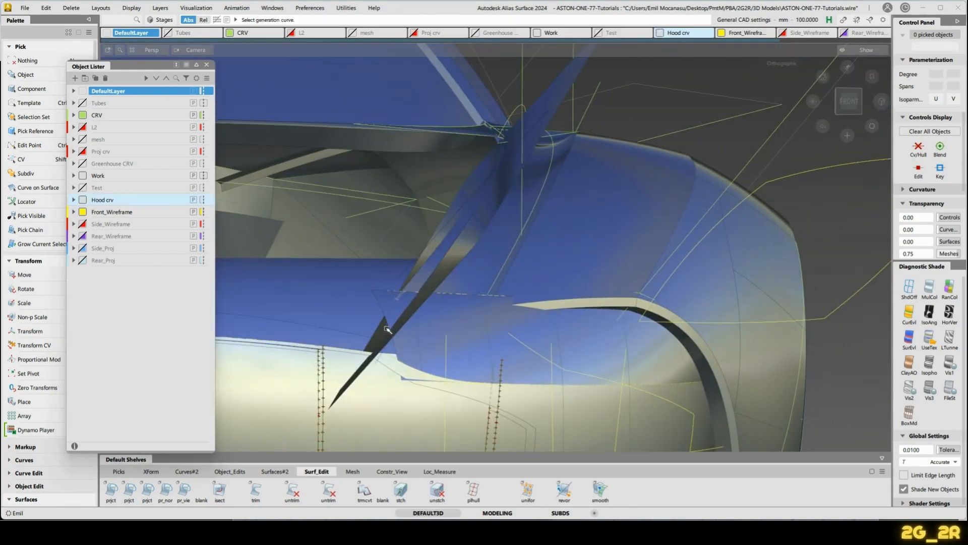
left_click_drag(403, 328, 403, 300, "ctrl+shift")
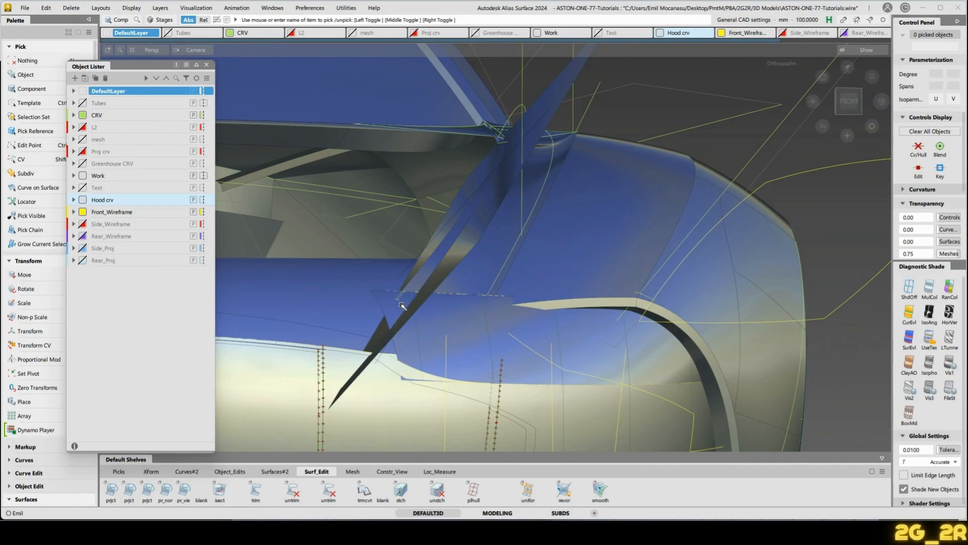
mouse_move(563, 252)
left_mouse_down("alt+shift")
mouse_move(533, 252)
mouse_move(533, 234)
mouse_move(570, 255)
mouse_move(551, 252)
left_mouse_up("alt+shift")
right_click_drag(401, 320, 448, 265, "alt+shift")
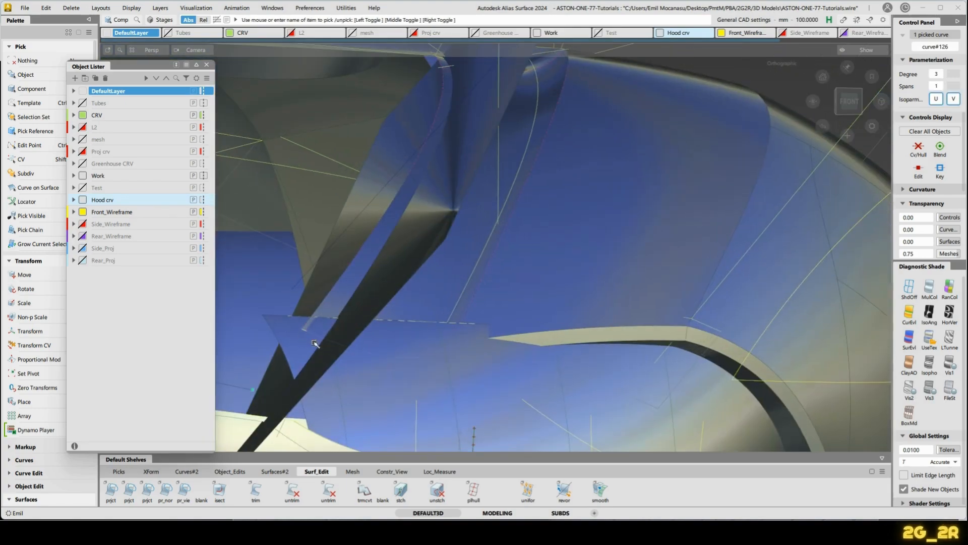
Examine the short curve against the hood's flat surface and side strip with the surrounding car surfaces out of view.
left_click_drag(406, 373, 410, 336, "alt+shift")
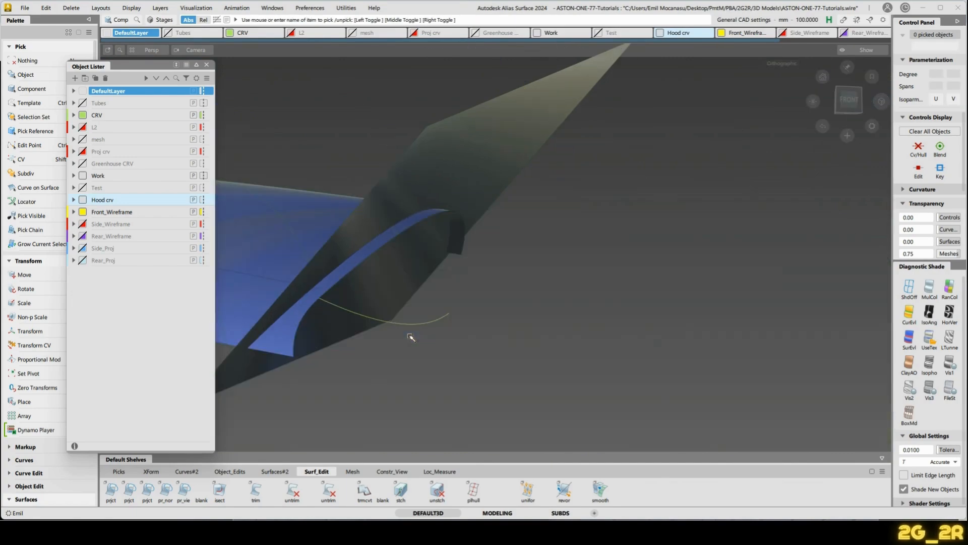
left_click_drag(369, 285, 293, 266, "alt+shift")
middle_click_drag(293, 266, 464, 238, "alt+shift")
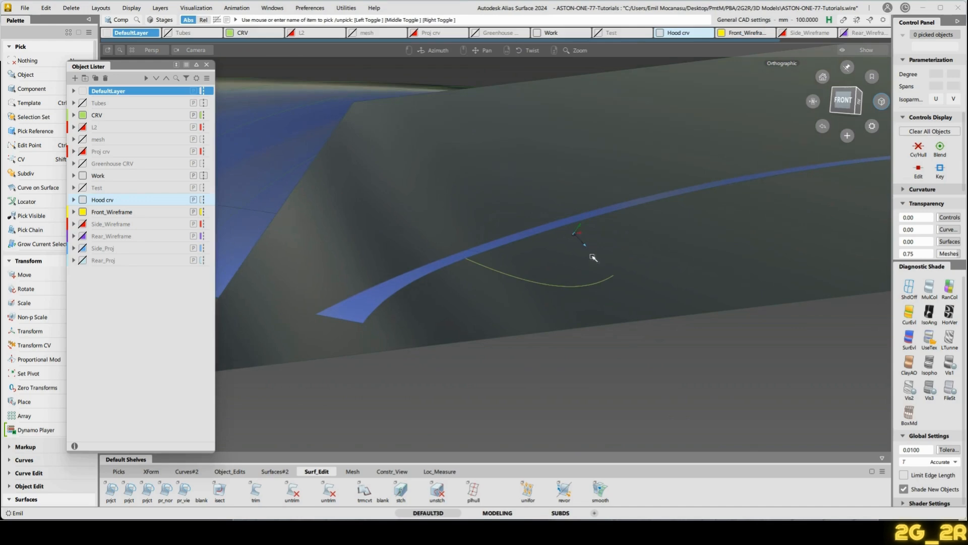
left_click_drag(575, 232, 608, 274, "alt+shift")
Display the control points of the short curve below the hood's side strip and pick a CV on it.
left_click_drag(614, 324, 647, 274, "ctrl+shift")
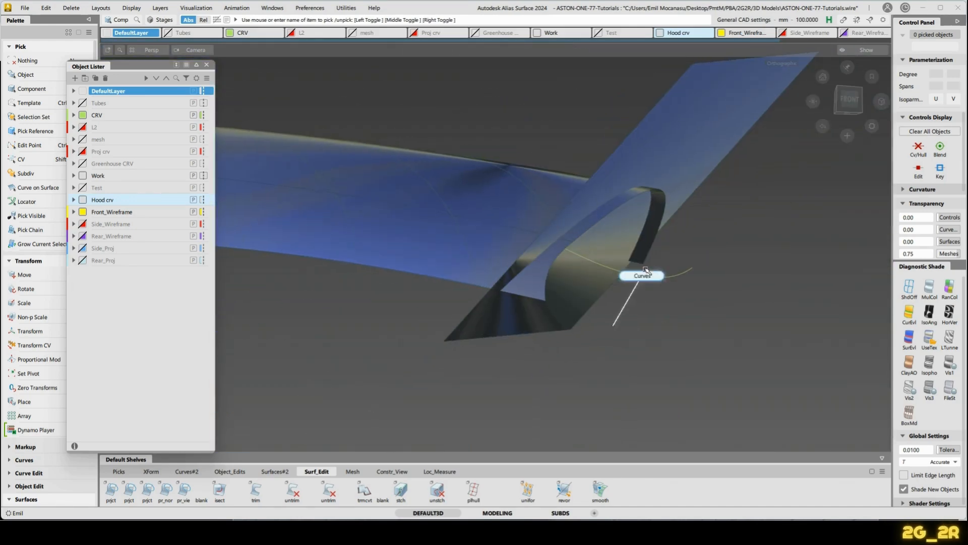
left_click(648, 276)
right_click_drag(648, 307, 699, 280, "ctrl+shift")
left_click_drag(698, 281, 603, 312, "alt+shift")
key("n")
key("shift+c")
left_click_drag(463, 275, 566, 314)
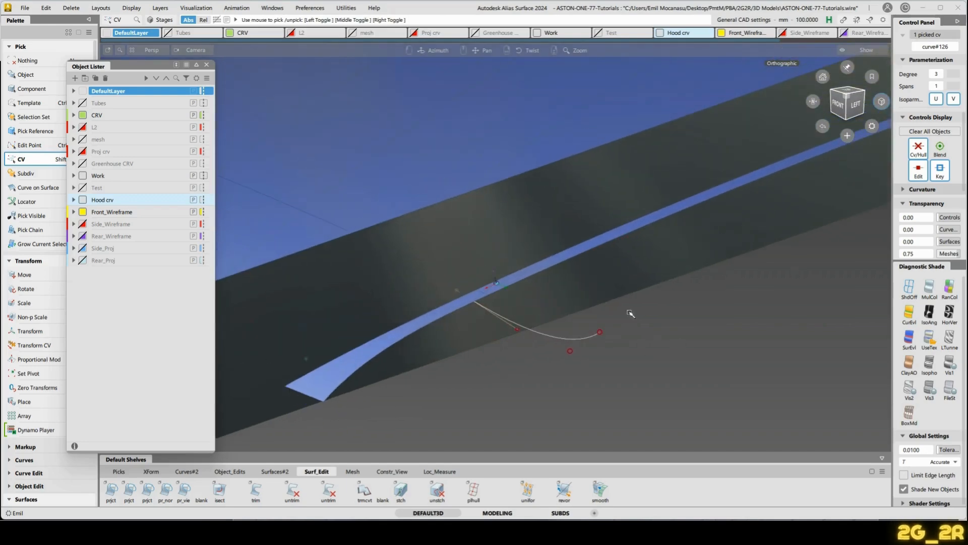
Examine how the hood's flat surface meets the front corner and side strip, and pick the curve there.
left_click_drag(630, 313, 442, 328, "alt+shift")
left_click(441, 331)
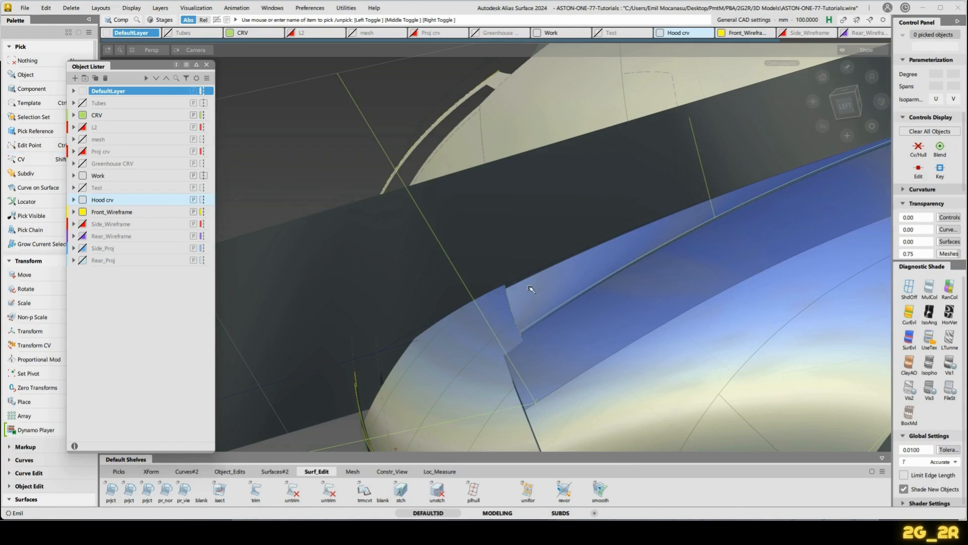
left_click_drag(564, 272, 601, 304, "alt+shift")
left_click(597, 332)
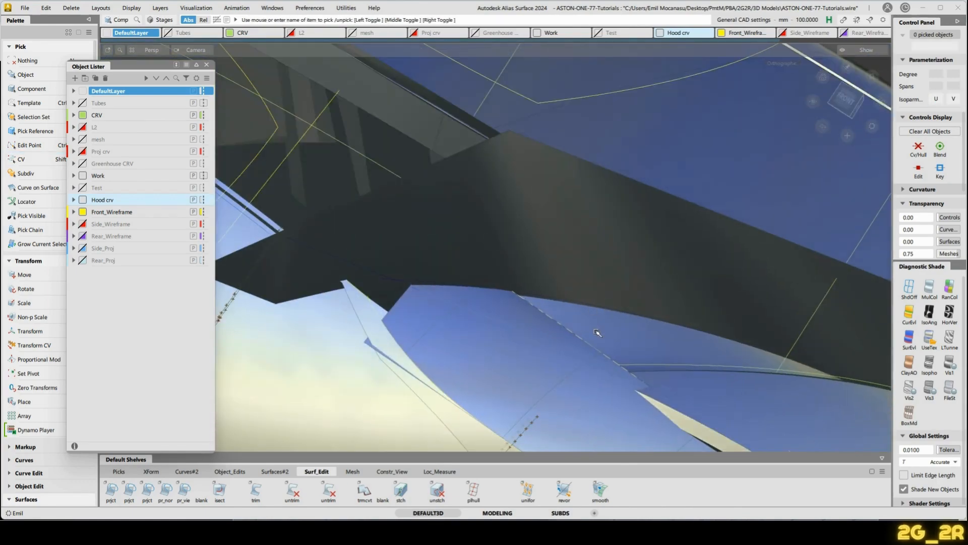
left_click(538, 296)
left_click_drag(538, 296, 609, 329, "alt+shift")
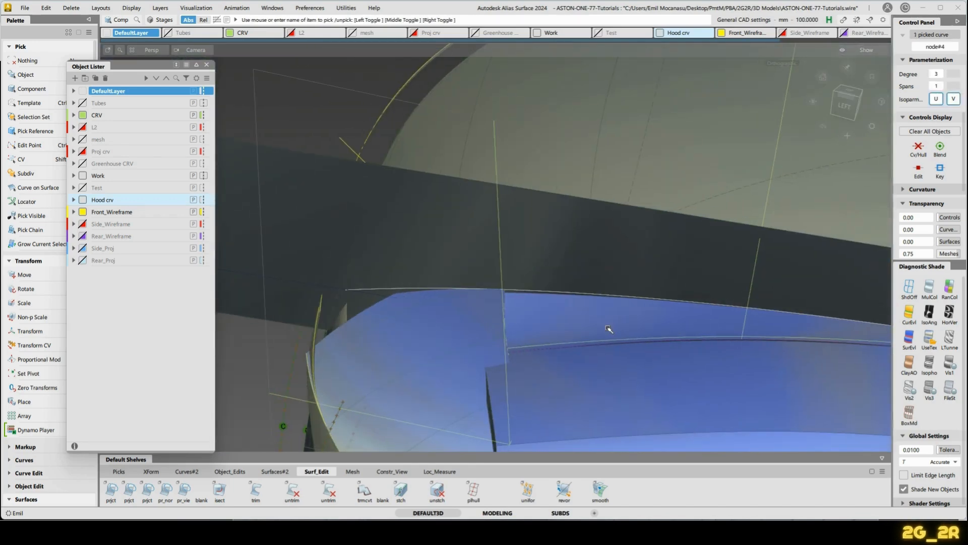
Hide the strip profile and the large hood surfaces around the short generation curve, leaving the curve and its rail.
left_click(609, 328)
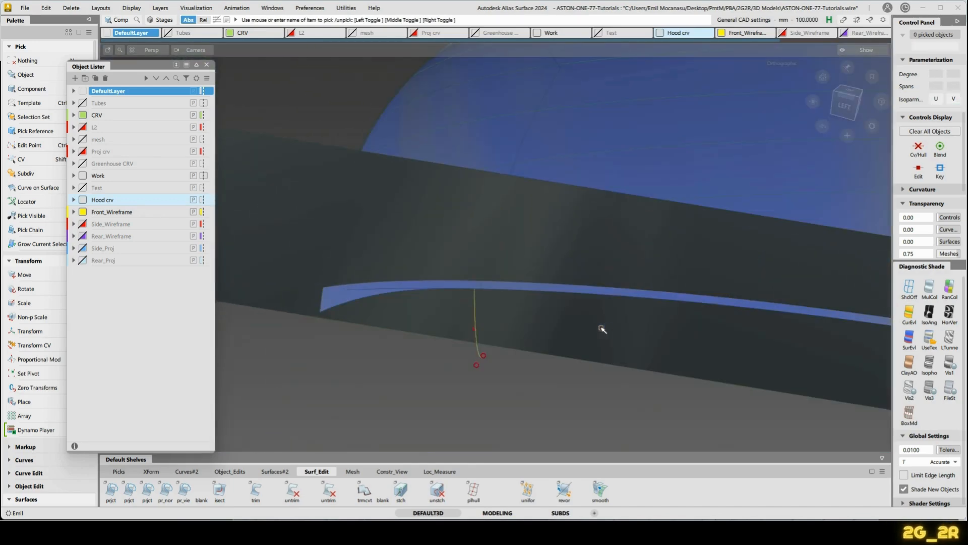
left_click_drag(525, 353, 502, 421, "alt+shift")
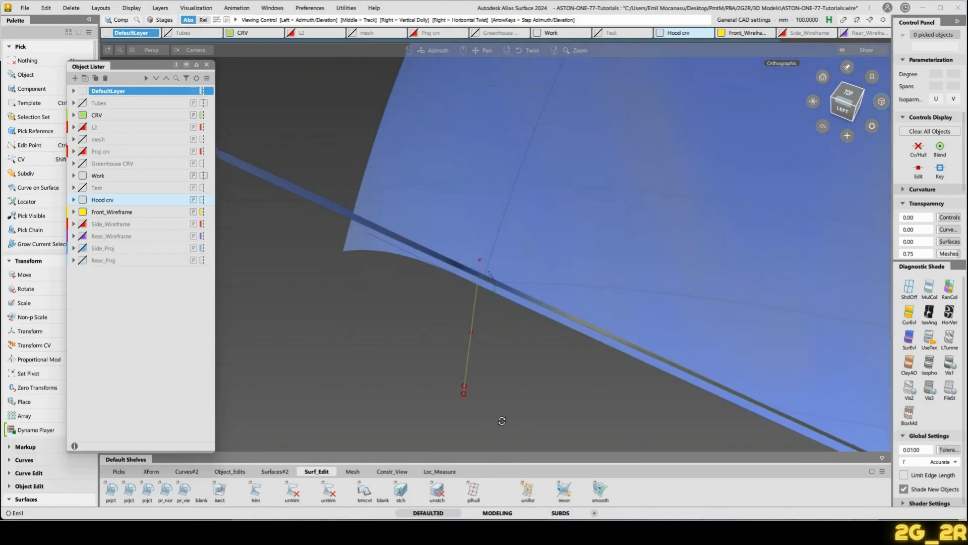
left_click(298, 190)
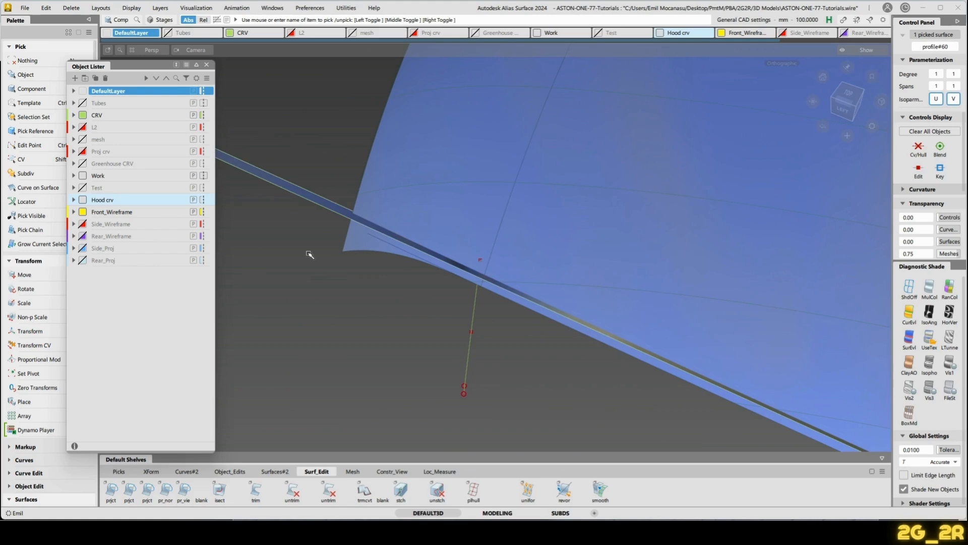
key("Delete")
left_click(609, 276)
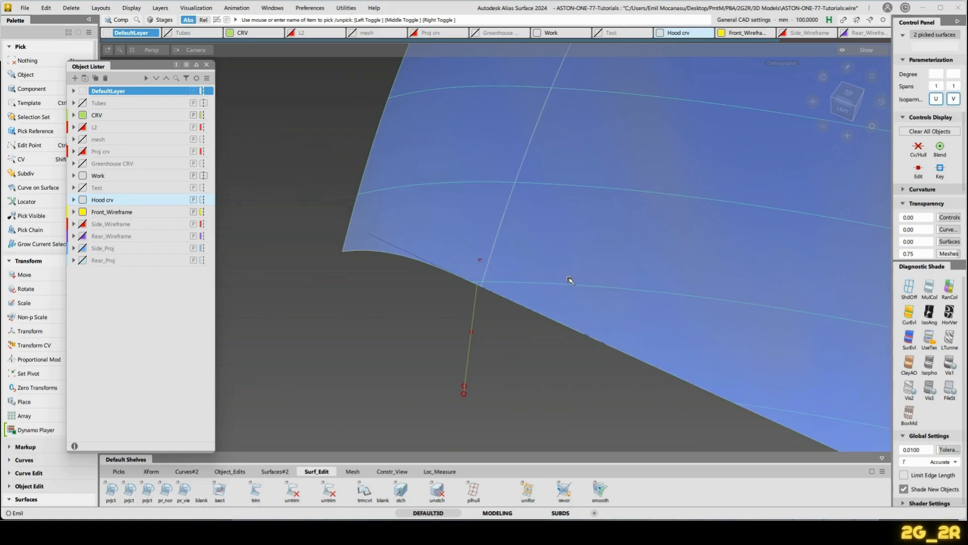
key("Delete")
Try to shorten the generation curve's upper end to the rail with Extend and adjust its end CV.
middle_click_drag(488, 224, 487, 286, "ctrl+shift")
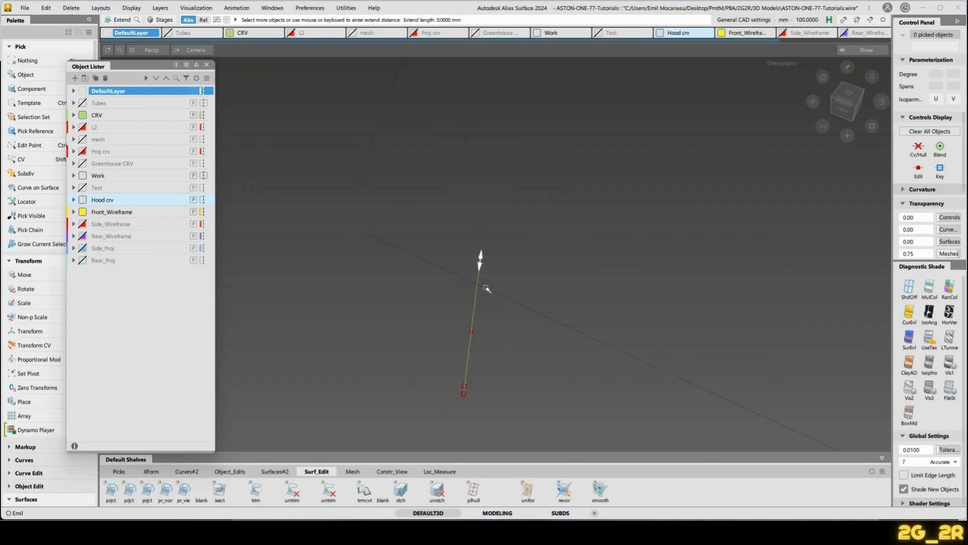
left_click(482, 292)
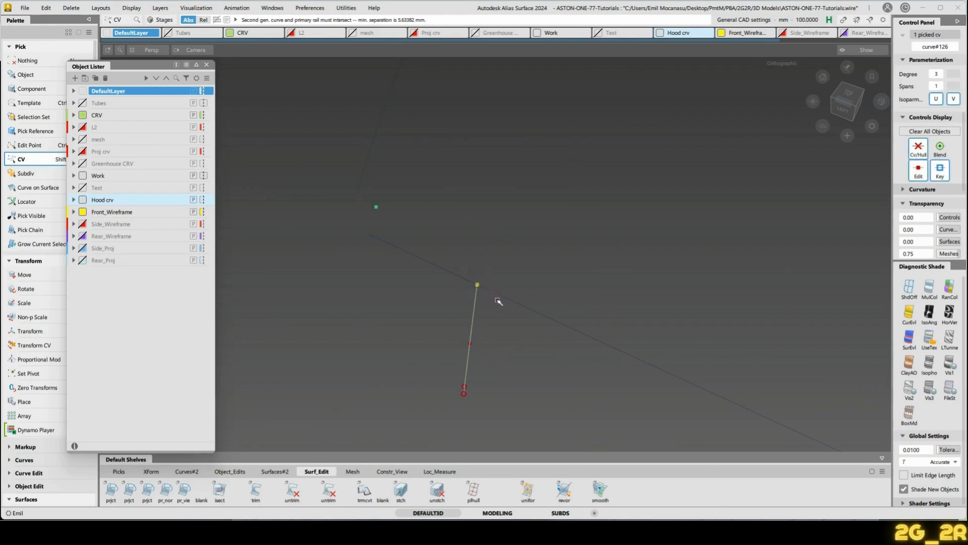
left_click_drag(497, 300, 525, 295, "ctrl+shift")
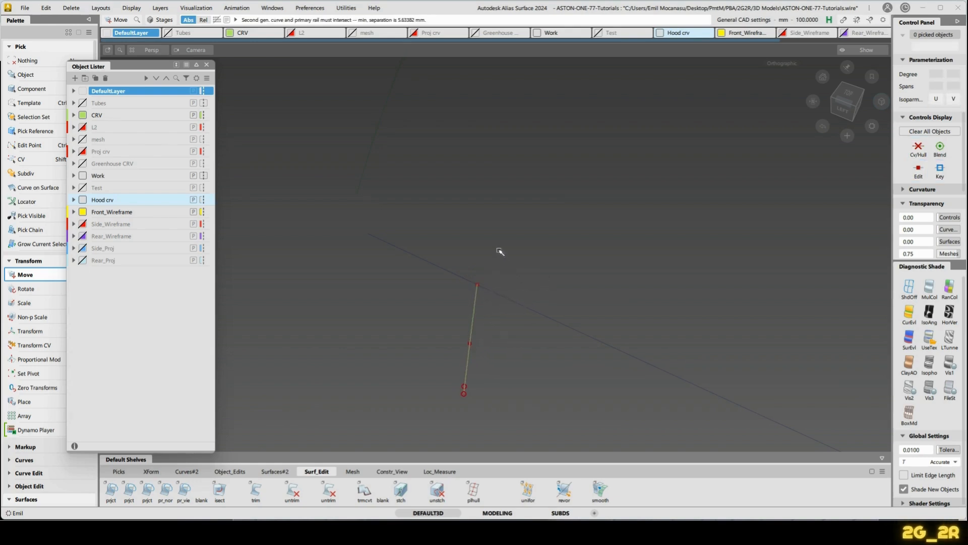
Extend the generation curve slightly past the rail and draw a straight edit-point helper line starting at their crossing.
left_click_drag(500, 251, 480, 304, "ctrl+shift")
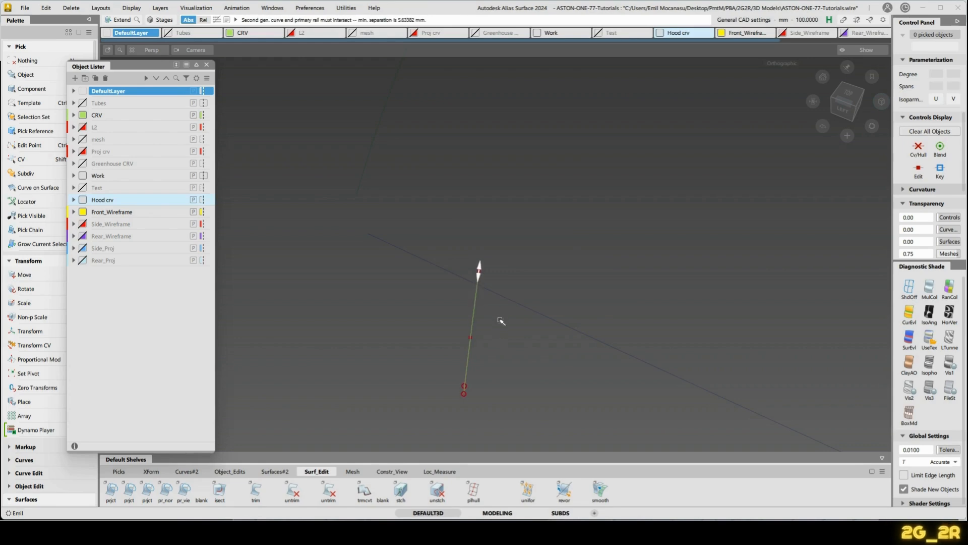
left_click(518, 305)
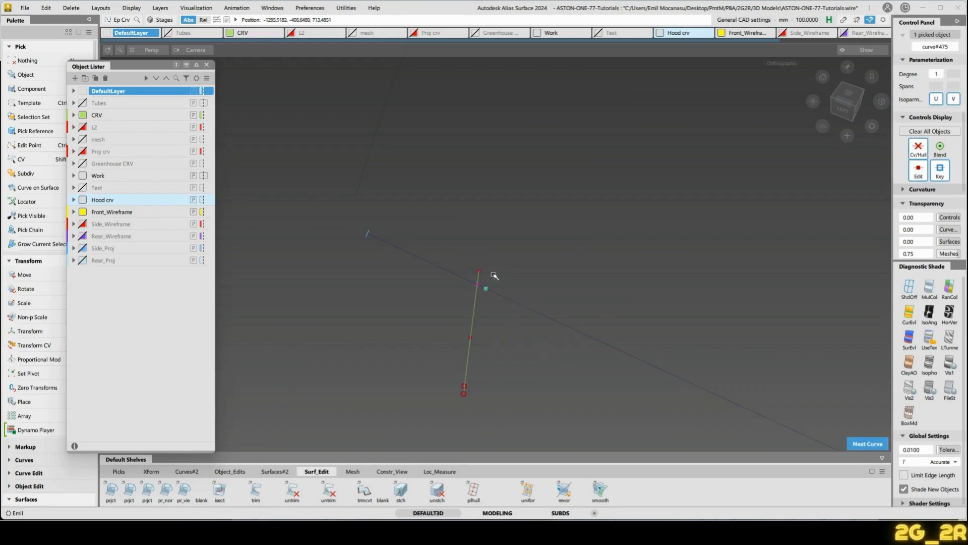
left_click(670, 358)
key("space")
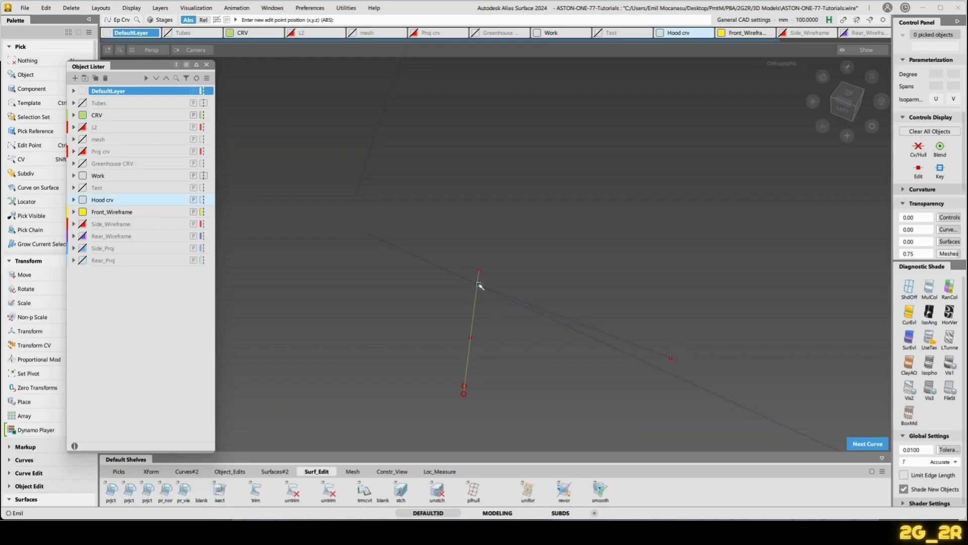
Shorten the generation curve back to the start of the helper line with Extend.
key("shift+c")
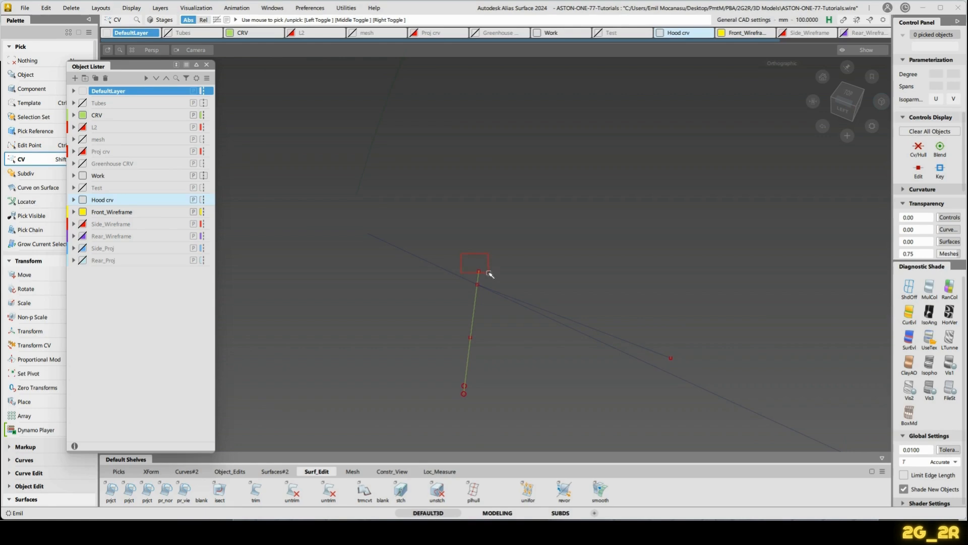
left_click_drag(490, 273, 490, 273)
left_click(513, 227)
middle_click_drag(484, 226, 479, 291, "ctrl+shift")
left_click_drag(474, 291, 468, 291)
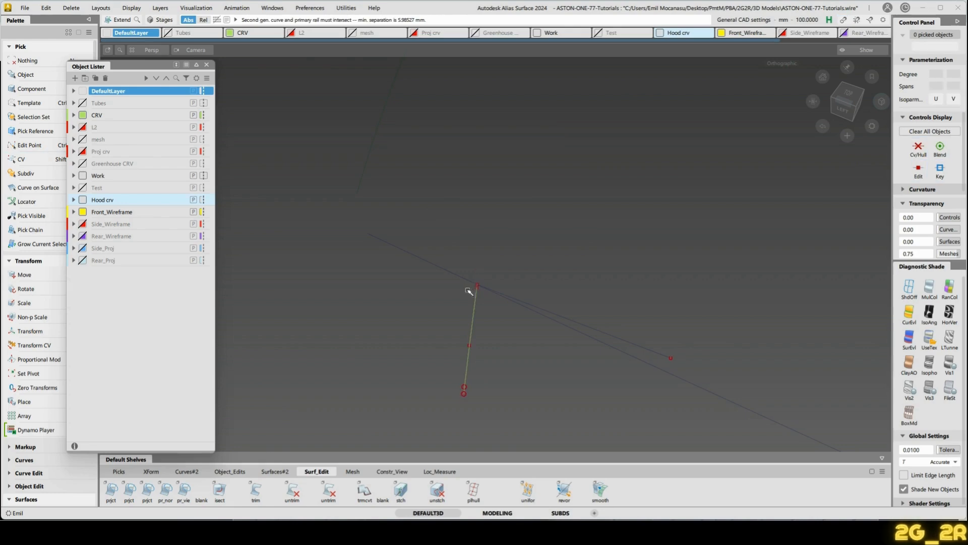
Move the generation curve's end CV exactly onto the rail crossing with snapping and remove the helper line.
left_click_drag(495, 359, 467, 297, "alt+shift")
left_click_drag(466, 297, 591, 306, "ctrl+shift")
left_click(472, 295)
key("w")
left_click(481, 263, "ctrl")
left_click_drag(583, 300, 637, 398)
key("Delete")
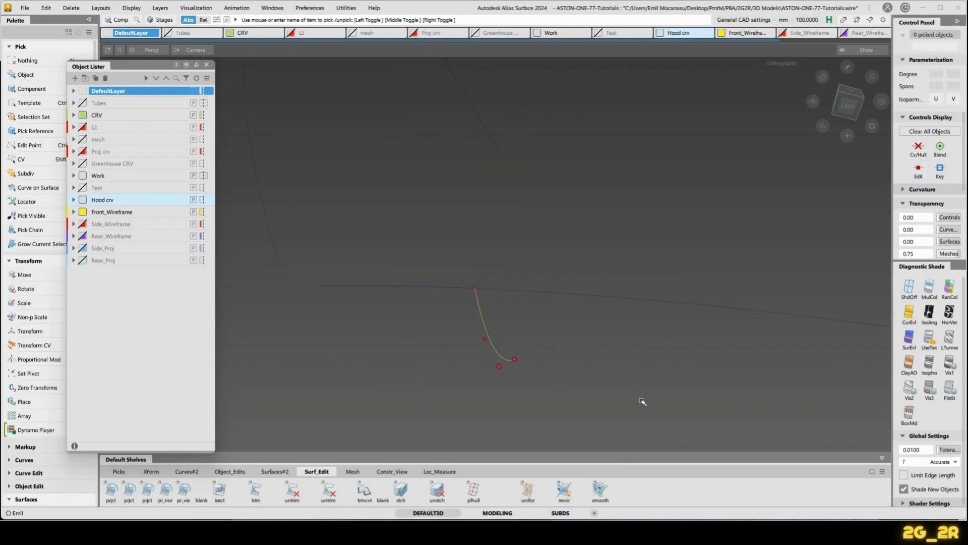
Show all hidden geometry and bring the blend surface along the hood edge into view.
key("alt+s")
left_click_drag(689, 340, 663, 396, "alt+shift")
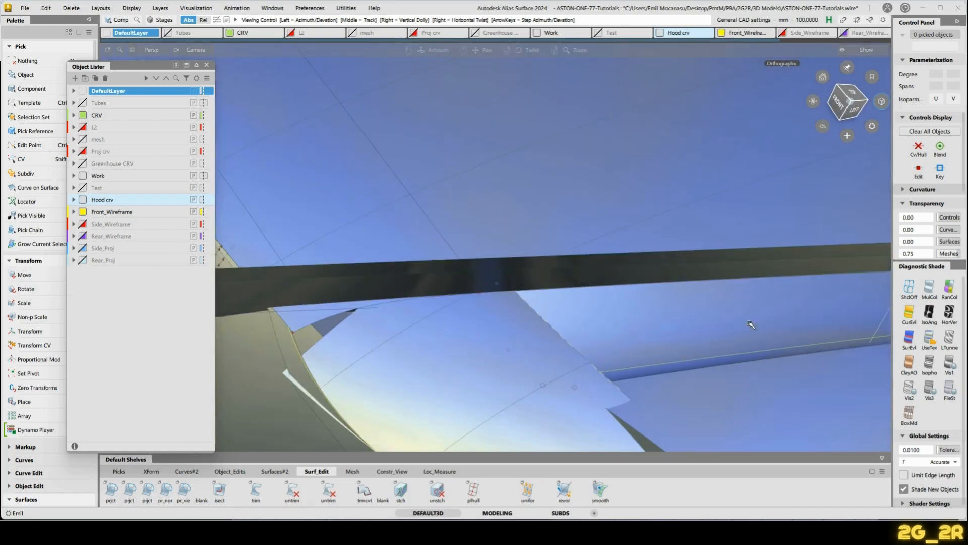
left_click_drag(846, 243, 831, 289, "alt+shift")
middle_click_drag(831, 289, 292, 337, "alt+shift")
middle_click_drag(741, 324, 605, 325, "alt+shift")
left_click_drag(602, 324, 672, 365, "alt+shift")
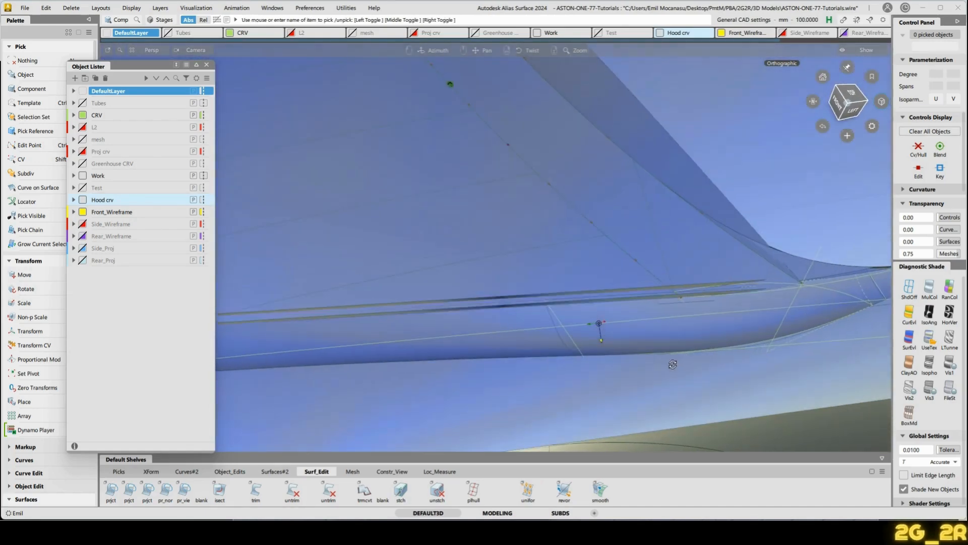
Select the birail surface along the hood edge and turn on its CV and hull display.
left_click(522, 341)
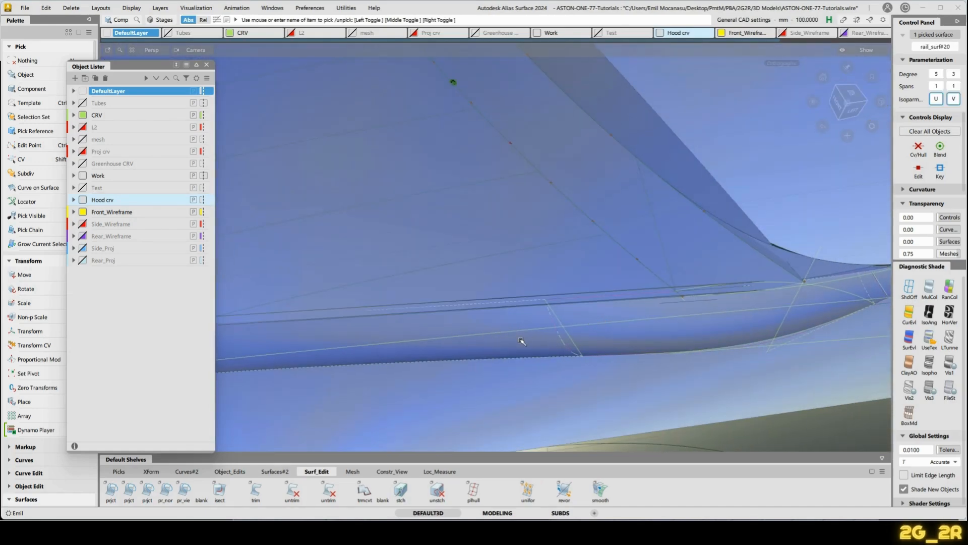
right_click_drag(635, 333, 677, 321, "ctrl+shift")
mouse_move(677, 321)
left_mouse_down("alt+shift")
mouse_move(665, 338)
mouse_move(672, 327)
left_mouse_up("alt+shift")
right_click_drag(656, 328, 703, 317, "ctrl+shift")
left_click_drag(703, 317, 691, 348, "alt+shift")
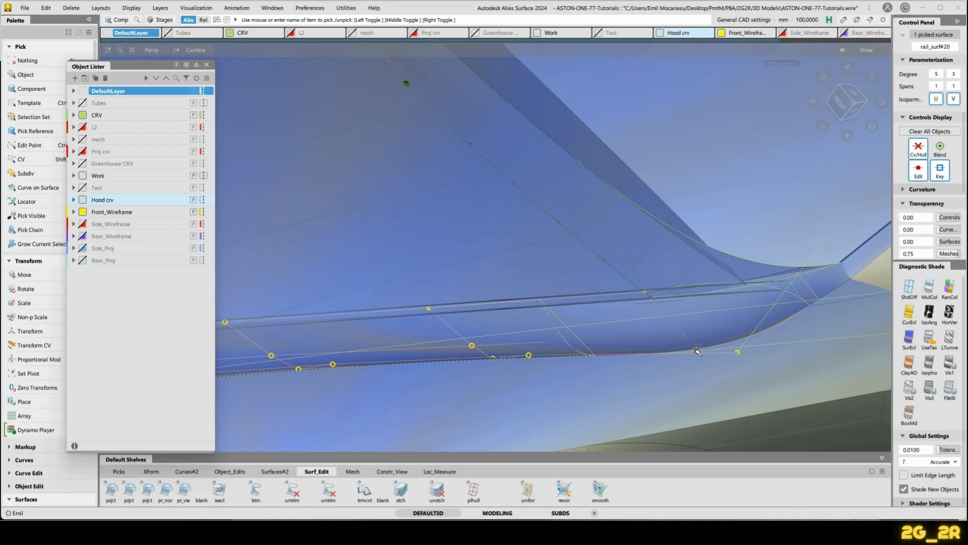
left_click(690, 347)
Isolate the second generation curve and its rail by hiding everything else, including the extra straight curve.
left_click_drag(584, 332, 559, 262, "alt+shift")
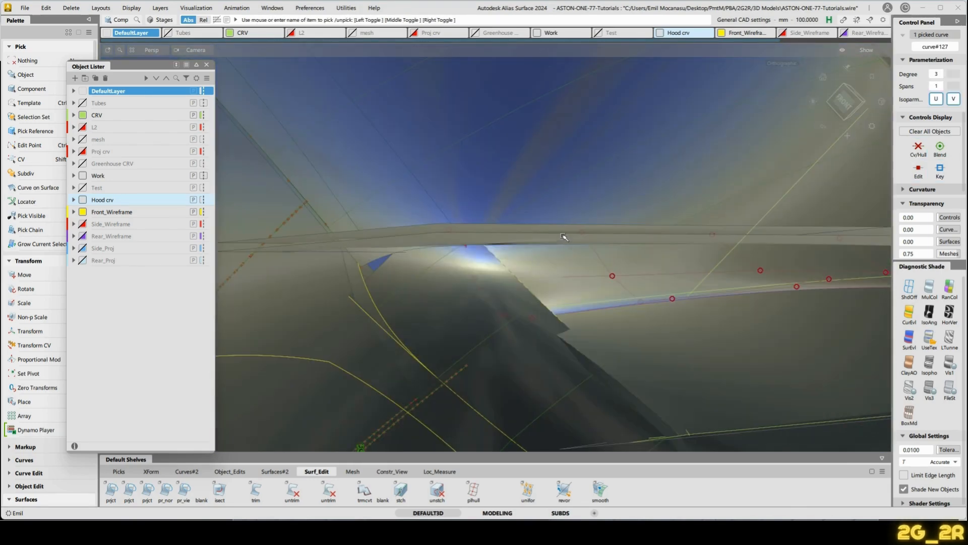
key("alt+h")
middle_click_drag(714, 272, 36, 287, "alt+shift")
left_click_drag(592, 238, 627, 232, "alt+shift")
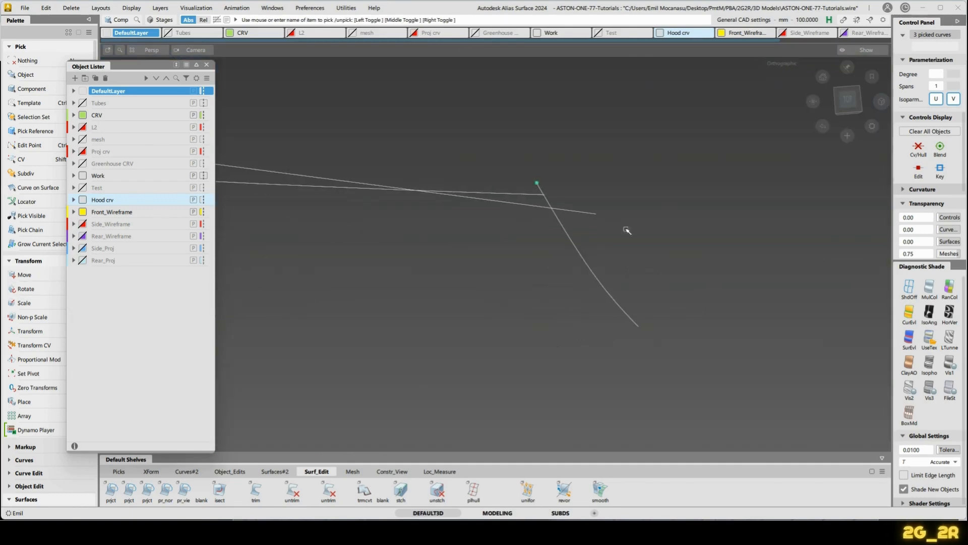
left_click(626, 231)
left_click(581, 202)
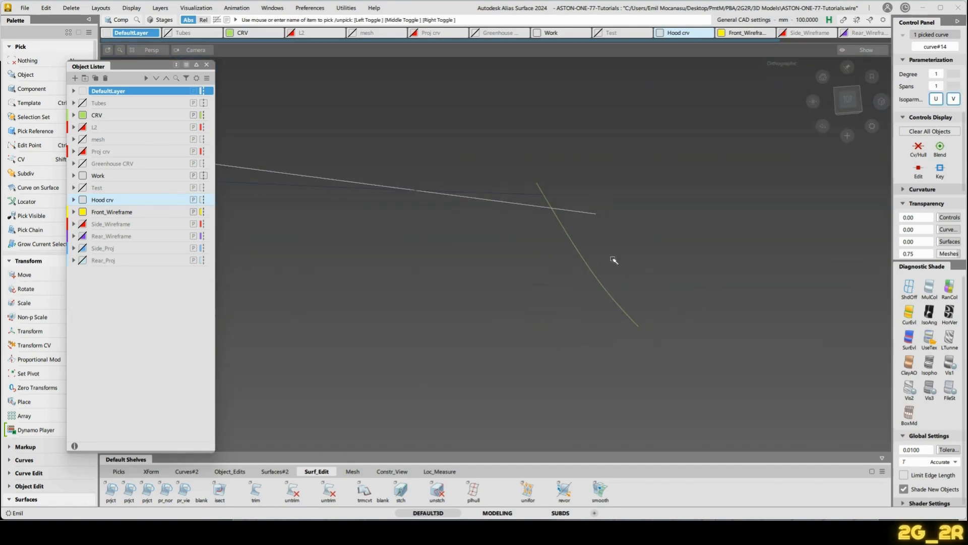
key("Delete")
Shorten the second generation curve's upper end to the rail with Extend.
left_click_drag(561, 182, 557, 220, "ctrl+shift")
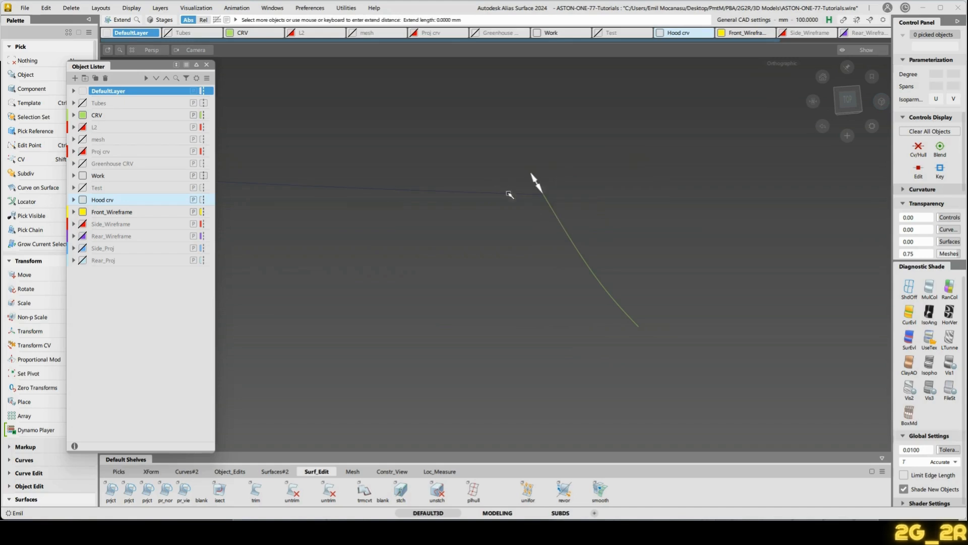
left_click_drag(509, 194, 756, 226)
left_click_drag(529, 346, 715, 233)
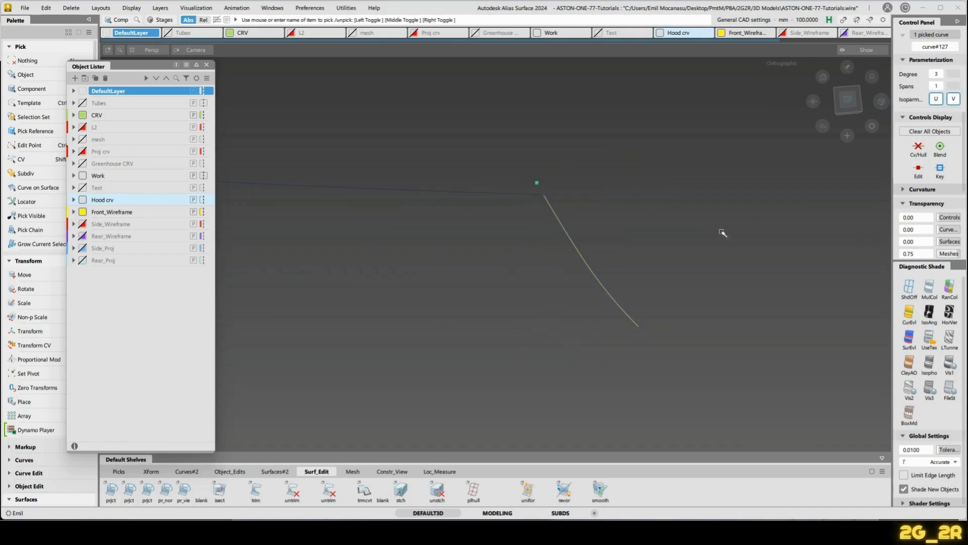
Move the second generation curve's end CV onto the end of the rail with snapping and show all geometry again.
left_click_drag(656, 237, 694, 226, "ctrl+shift")
key("shift+c")
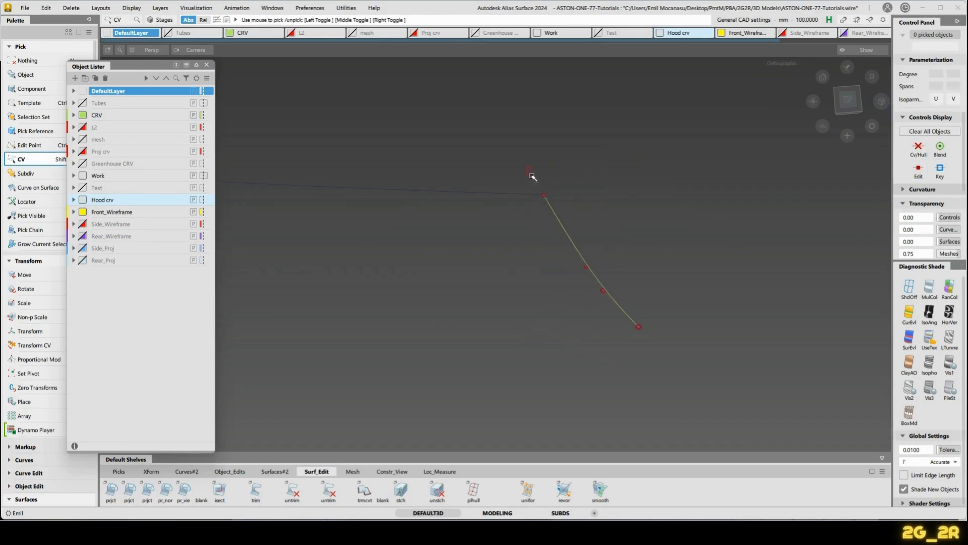
left_click_drag(530, 176, 621, 272)
key("w")
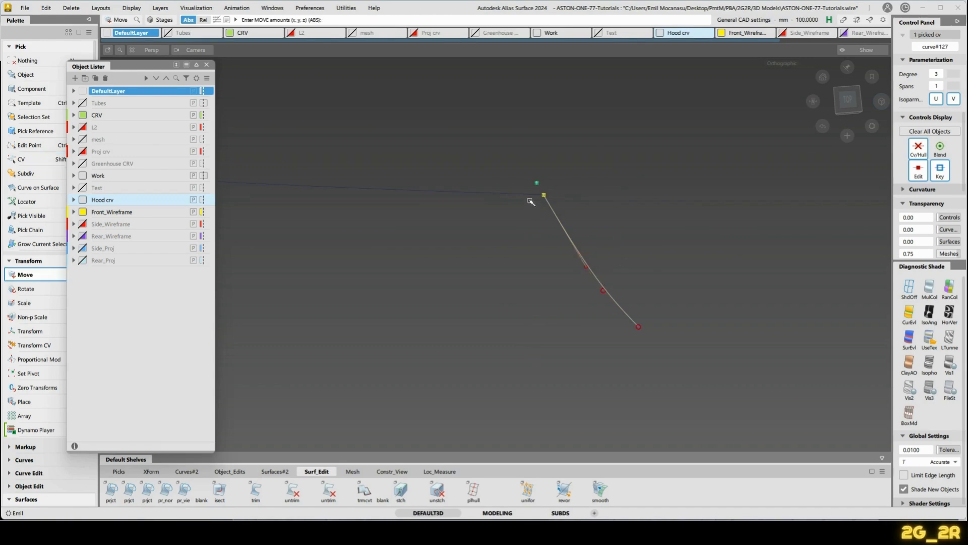
left_click_drag(525, 196, 512, 133)
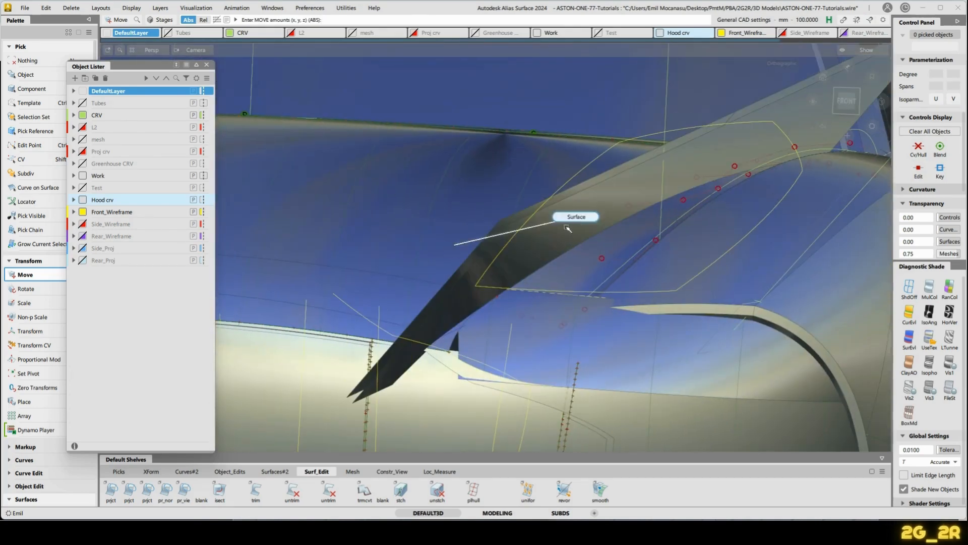
Hide the two strip profile surfaces that cover the hood edge.
left_click(568, 228)
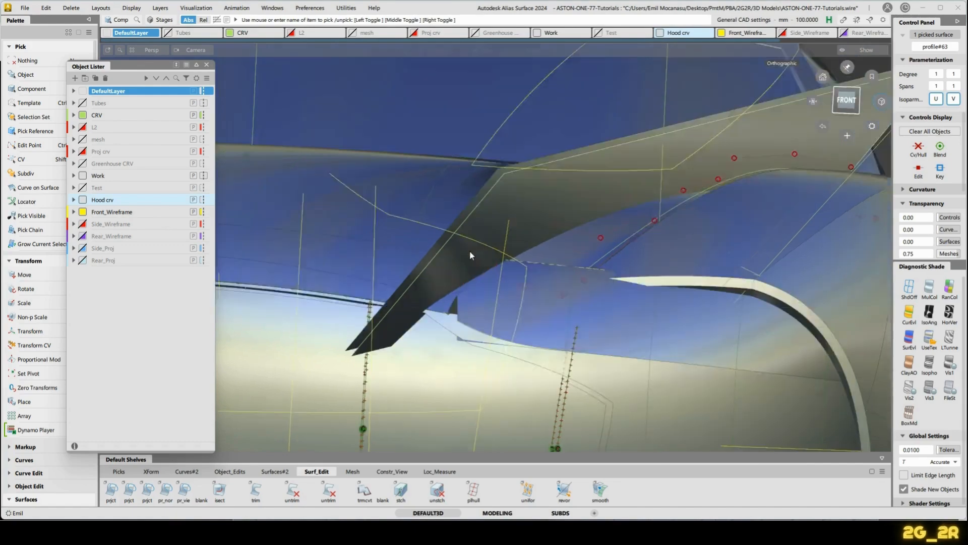
left_click(492, 153)
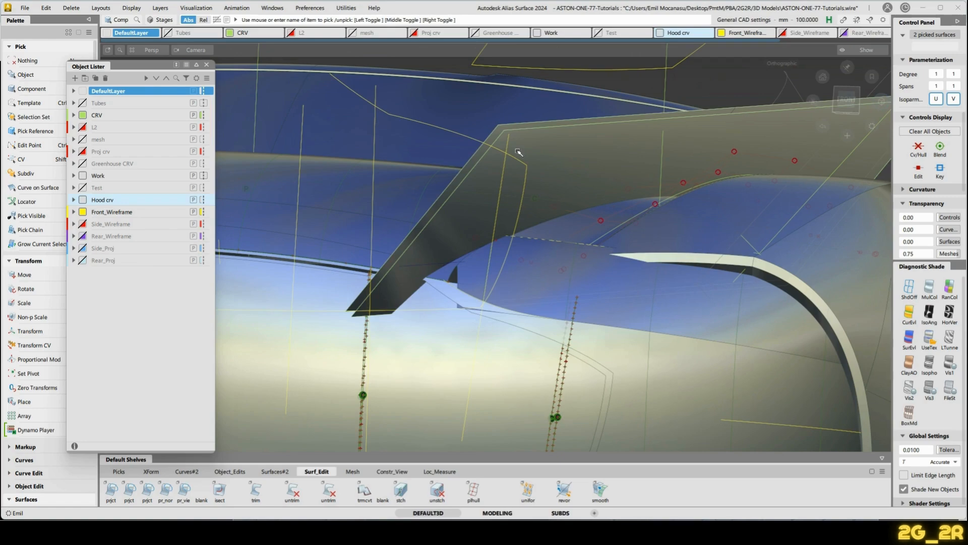
key("Delete")
Reopen the birail surface along the hood edge for editing and try to pick its missing generation curve.
left_click_drag(522, 206, 543, 242, "alt+shift")
right_click_drag(543, 242, 523, 263, "alt+shift")
middle_click_drag(523, 264, 548, 252, "alt+shift")
left_click_drag(548, 252, 627, 189, "alt+shift")
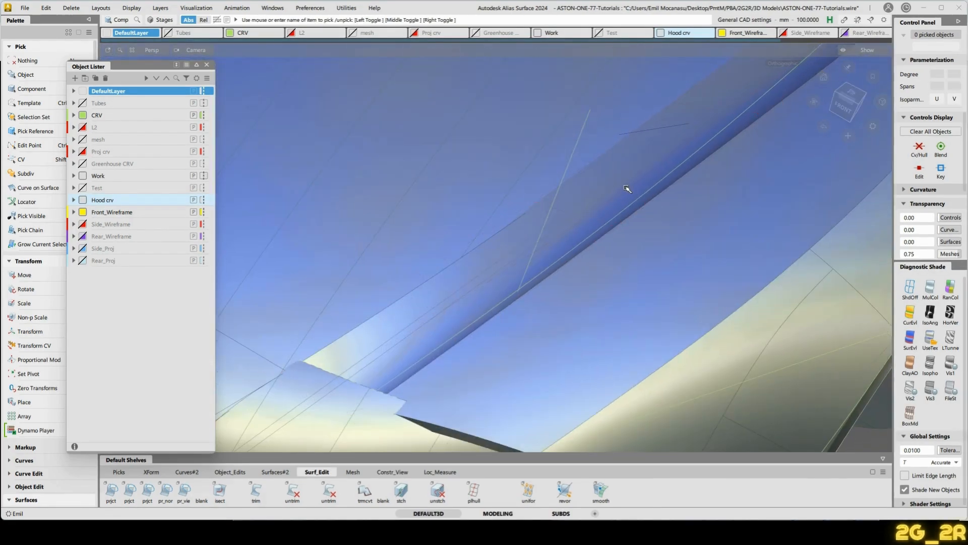
left_click_drag(699, 125, 662, 115, "alt+shift")
middle_click_drag(662, 115, 543, 193, "alt+shift")
key("ctrl+q")
left_click(553, 203)
right_click_drag(553, 203, 627, 220, "alt+shift")
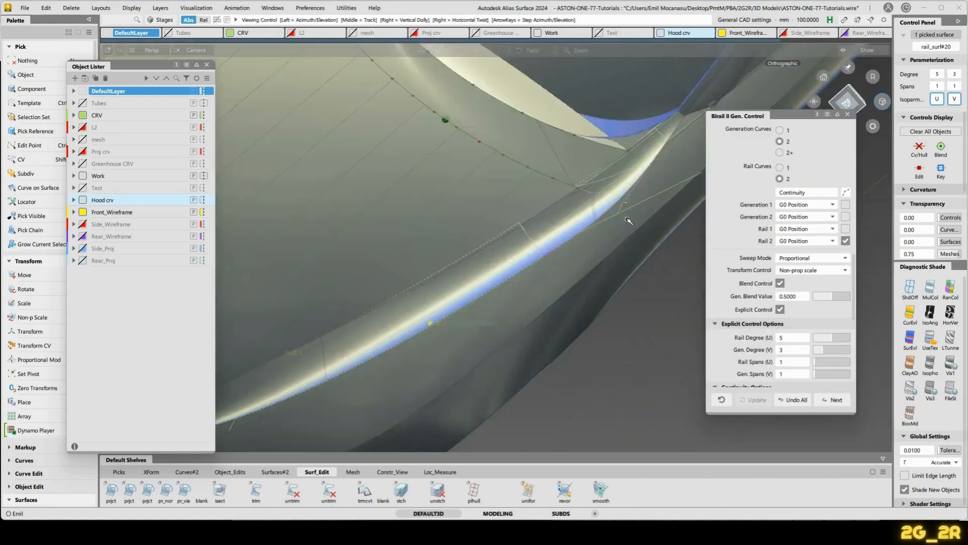
left_click_drag(627, 220, 557, 262, "alt+shift")
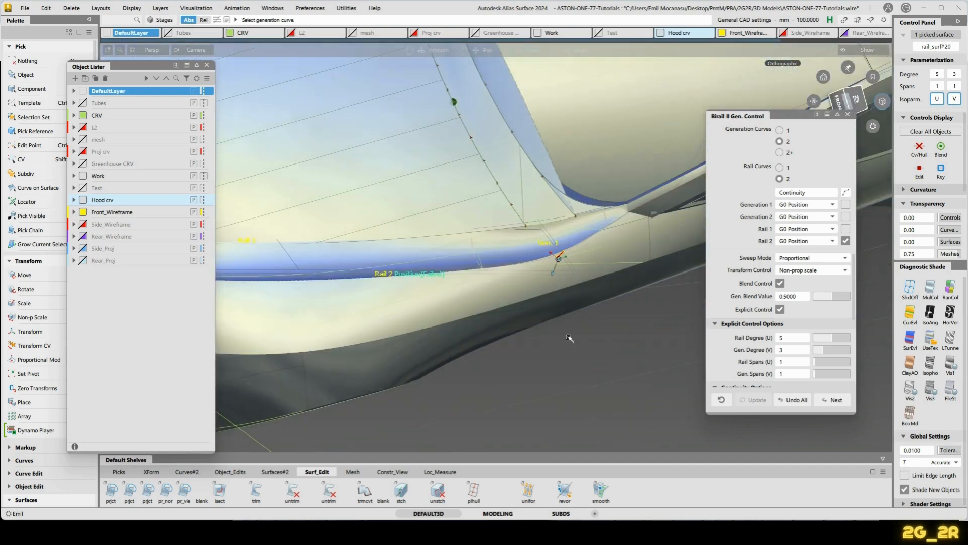
left_click(535, 284)
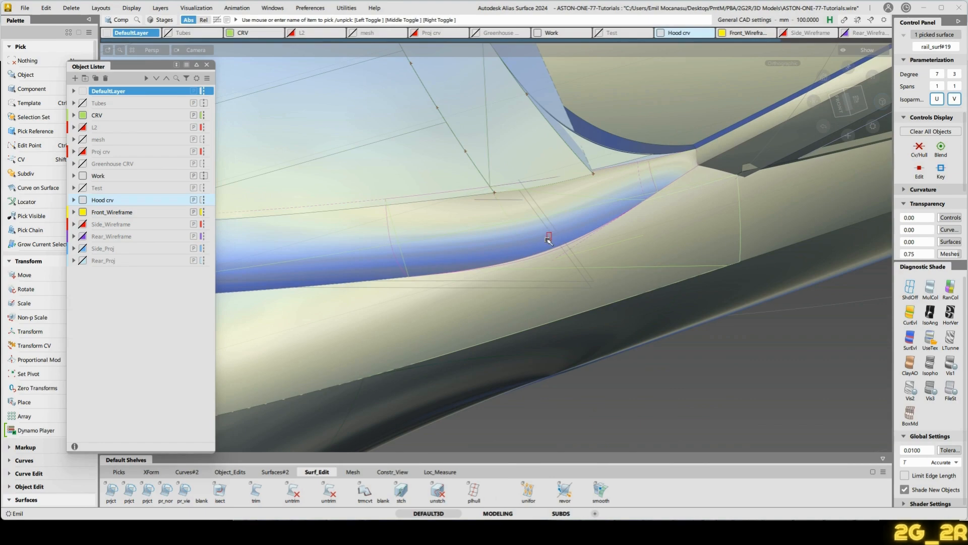
Isolate the side surface below the blend together with the generation curve and adjoining curves.
left_click_drag(536, 243, 509, 251)
left_click_drag(585, 260, 573, 245, "alt+shift")
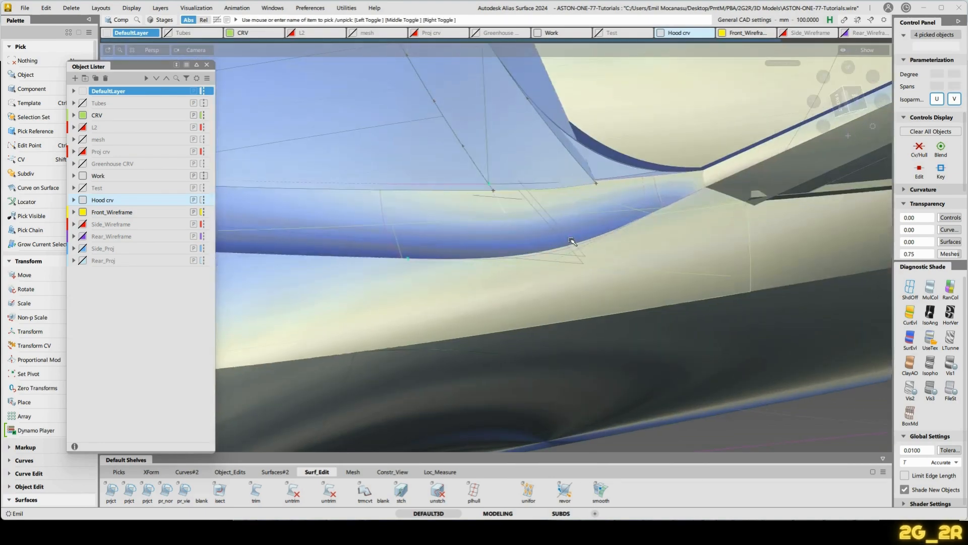
right_click_drag(573, 244, 671, 260, "ctrl+shift")
mouse_move(657, 267)
left_mouse_down("alt+shift")
mouse_move(568, 333)
mouse_move(586, 305)
mouse_move(653, 248)
left_mouse_up("alt+shift")
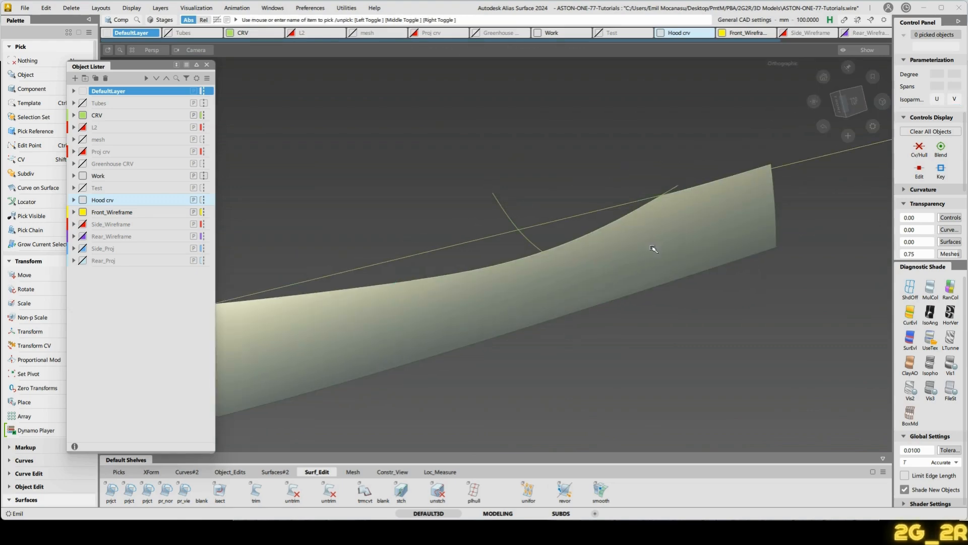
Untrim the isolated side surface and hide it, leaving only the generation curve and the rail curves.
left_click(292, 492)
left_click(426, 328)
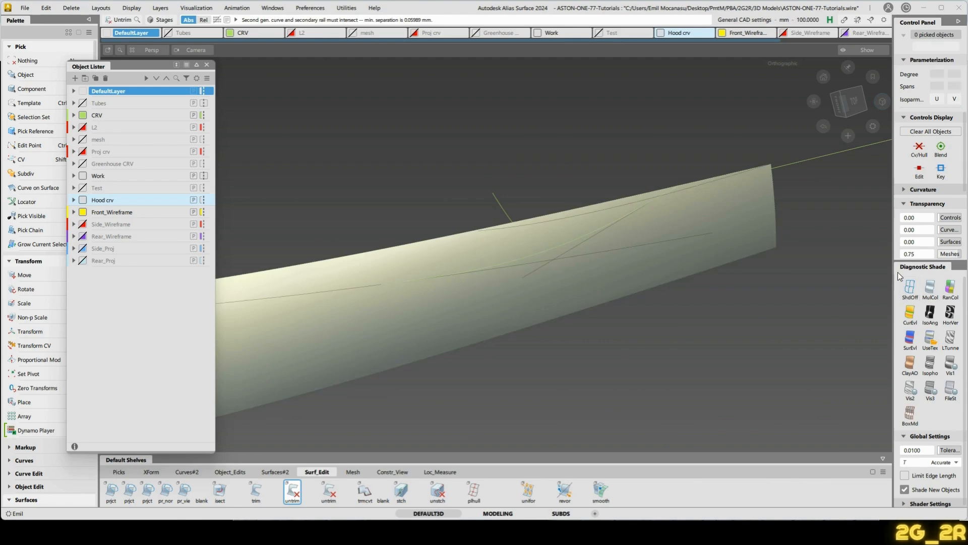
key("Delete")
left_click_drag(559, 293, 549, 259, "ctrl+shift")
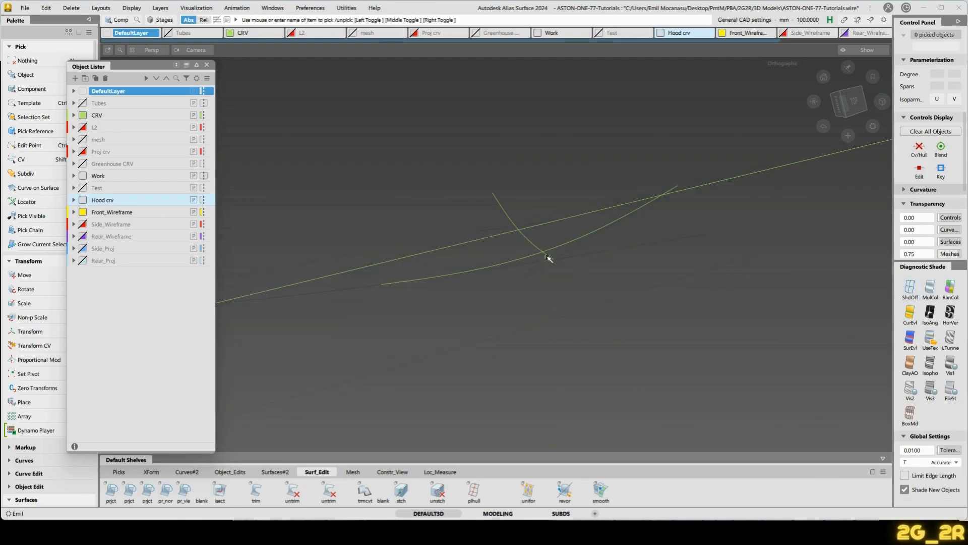
Show the generation curve's control vertices and snap its lower end CV onto the adjoining rail curve with Move.
left_click(550, 258)
right_click_drag(592, 279, 626, 268, "ctrl+shift")
left_click(619, 270)
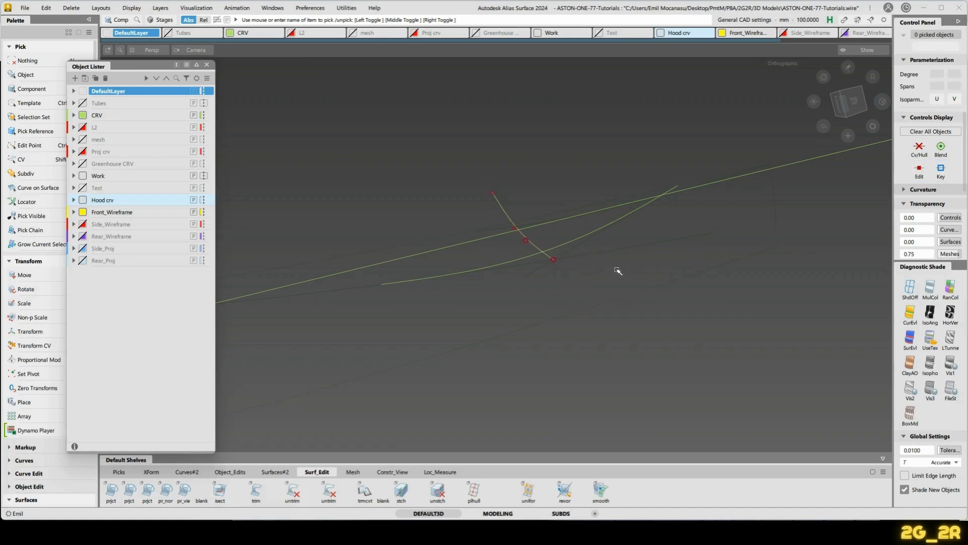
left_click_drag(584, 270, 550, 258, "ctrl+shift")
left_click(552, 259)
middle_click_drag(568, 275, 544, 270, "ctrl+shift")
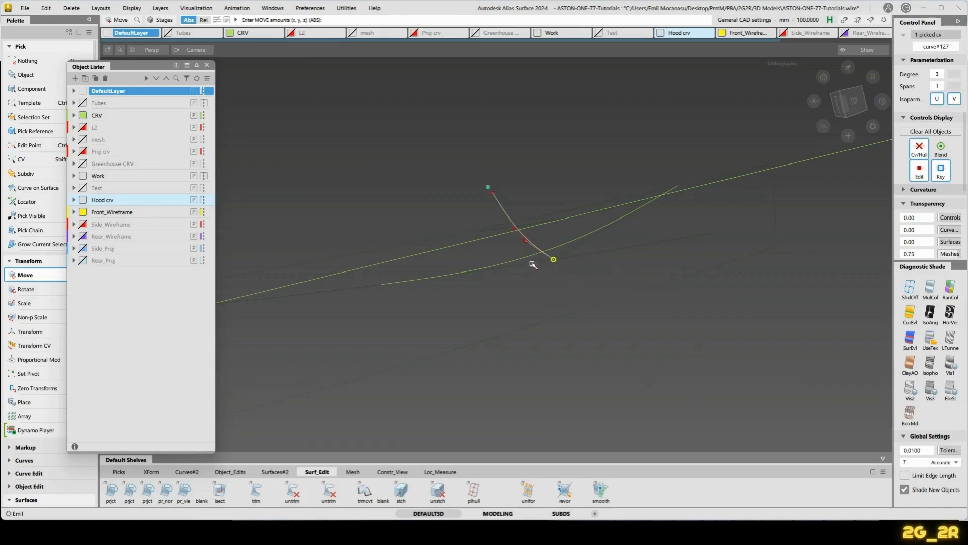
left_click_drag(532, 264, 554, 263, "ctrl+alt")
Deselect the moved CV and bring back the hidden curves and surface outlines around the hood edge blend.
key("n")
key("alt+v")
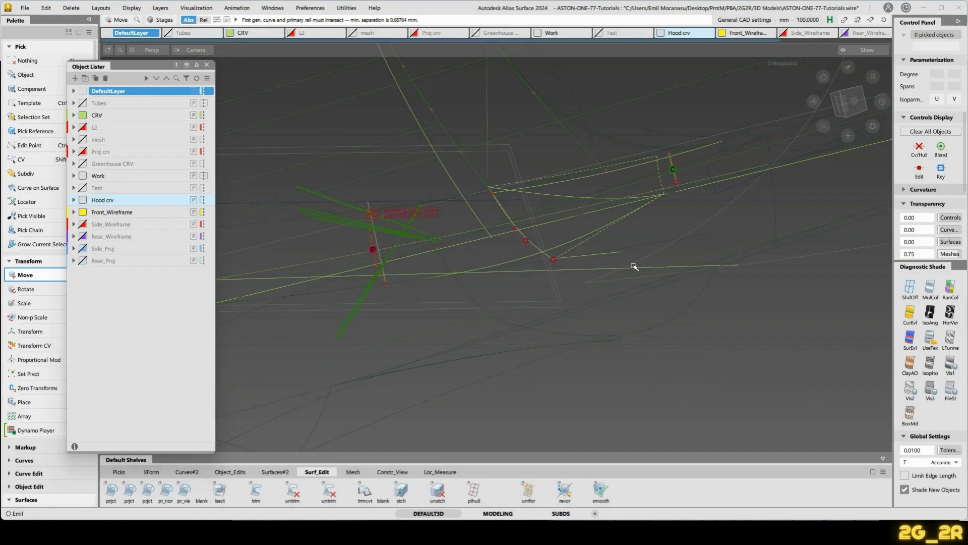
key("shift+alt")
right_click_drag(602, 249, 726, 300, "alt+shift")
middle_click_drag(619, 222, 665, 292, "alt+shift")
left_click_drag(490, 337, 575, 325, "alt+shift")
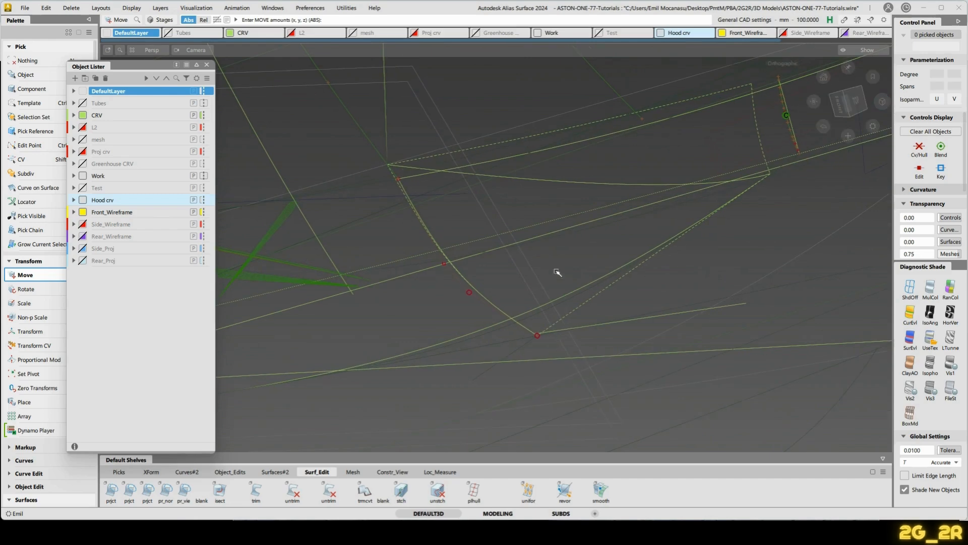
Reopen the birail surface's construction history and examine how its generation curves meet both rails.
key("q")
left_click(580, 306)
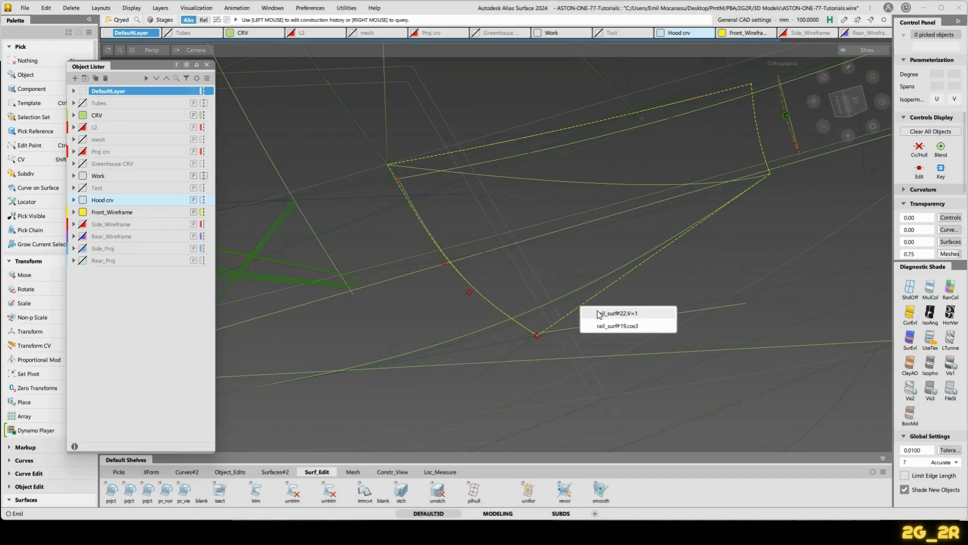
left_click(600, 313)
middle_click_drag(617, 289, 481, 332, "alt+shift")
left_click_drag(600, 201, 474, 270, "alt+shift")
middle_click_drag(604, 201, 487, 236, "alt+shift")
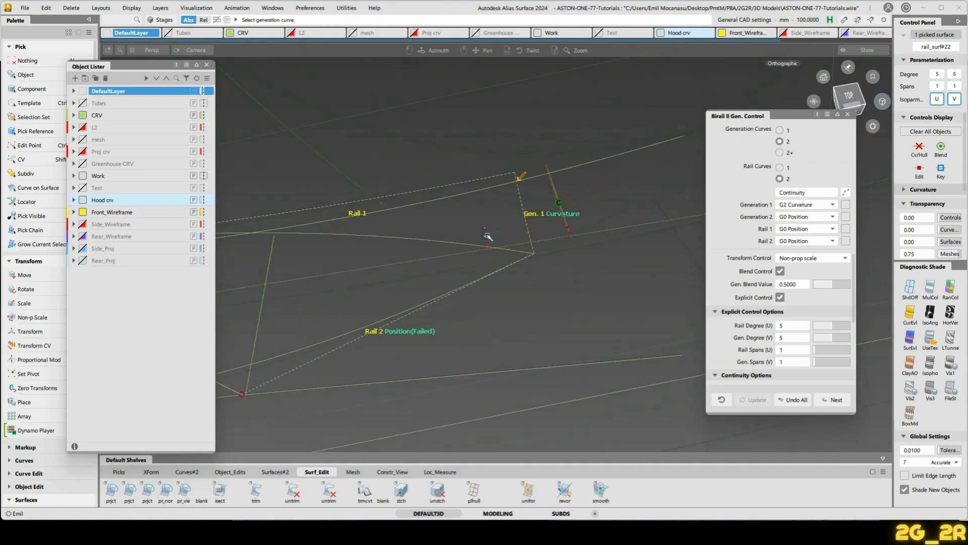
left_click_drag(504, 328, 532, 228, "alt+shift")
left_click_drag(434, 247, 712, 271, "alt+shift")
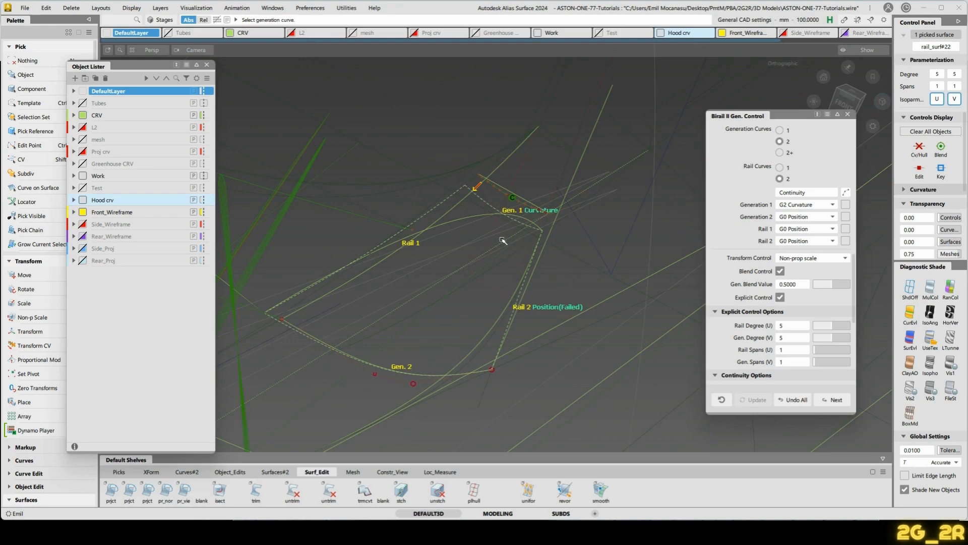
Turn shading back on and query the small skin surface at the upper end of the blend with its control vertices displayed.
left_click_drag(502, 240, 478, 170, "ctrl+shift")
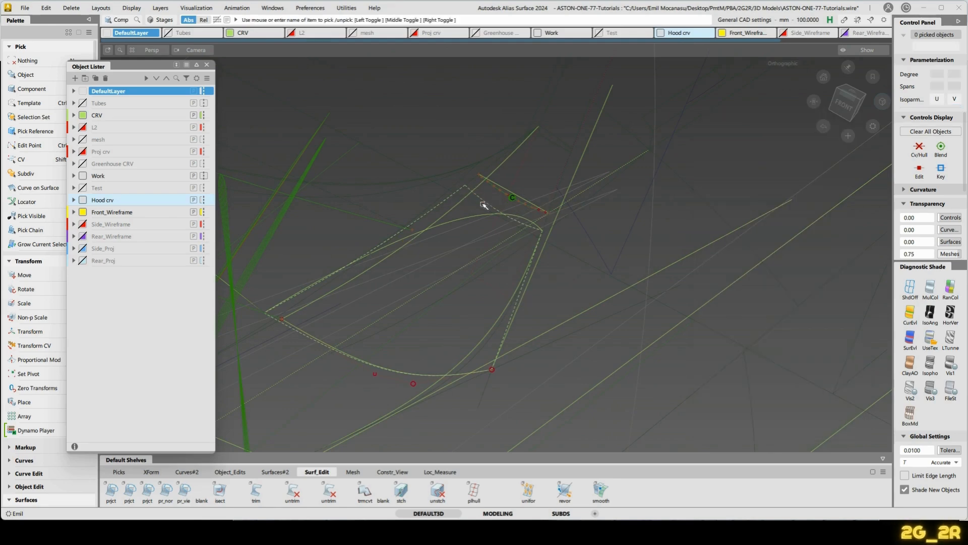
left_click(943, 337)
left_click(523, 177)
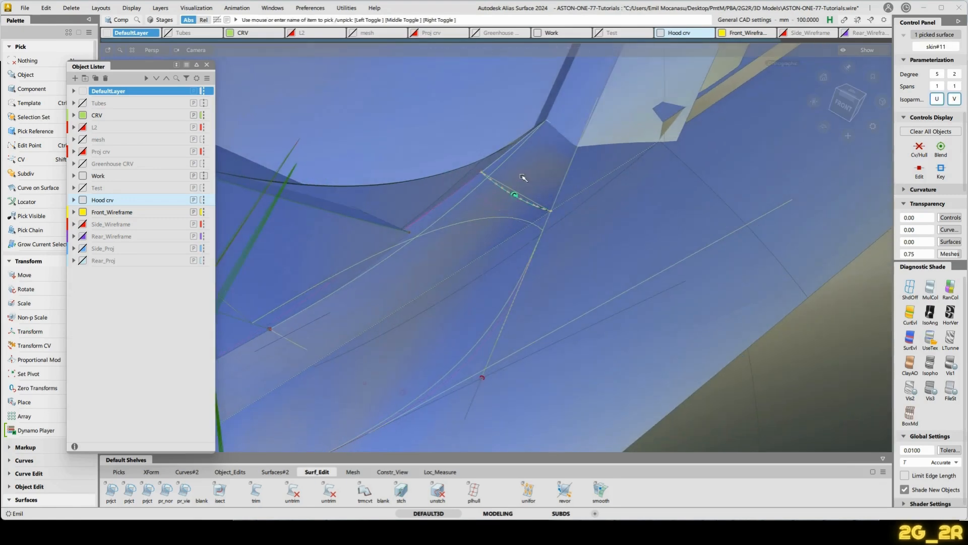
right_click_drag(493, 202, 527, 192, "ctrl+shift")
mouse_move(474, 202)
left_mouse_down("alt+shift")
mouse_move(509, 203)
mouse_move(490, 202)
left_mouse_up("alt+shift")
left_click(533, 169)
double_click(514, 170)
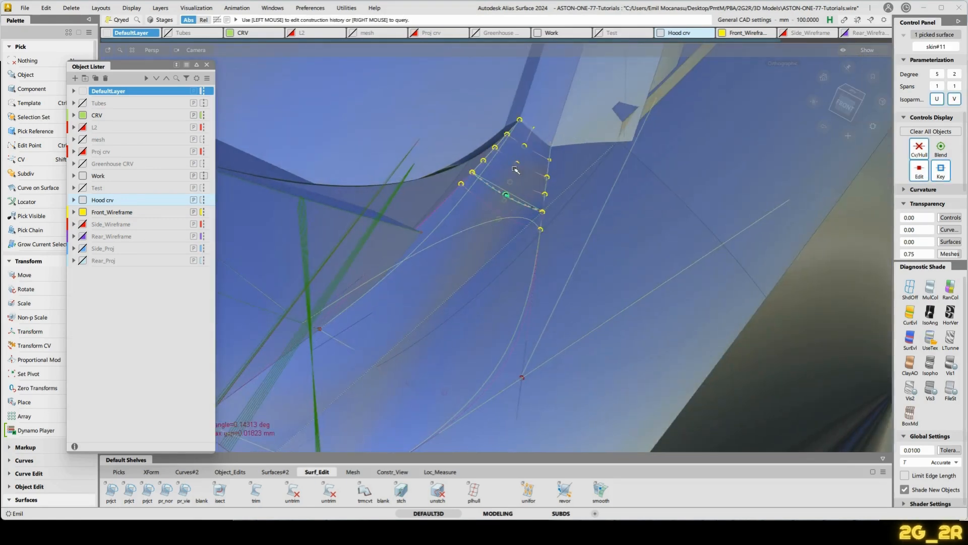
left_click(454, 173)
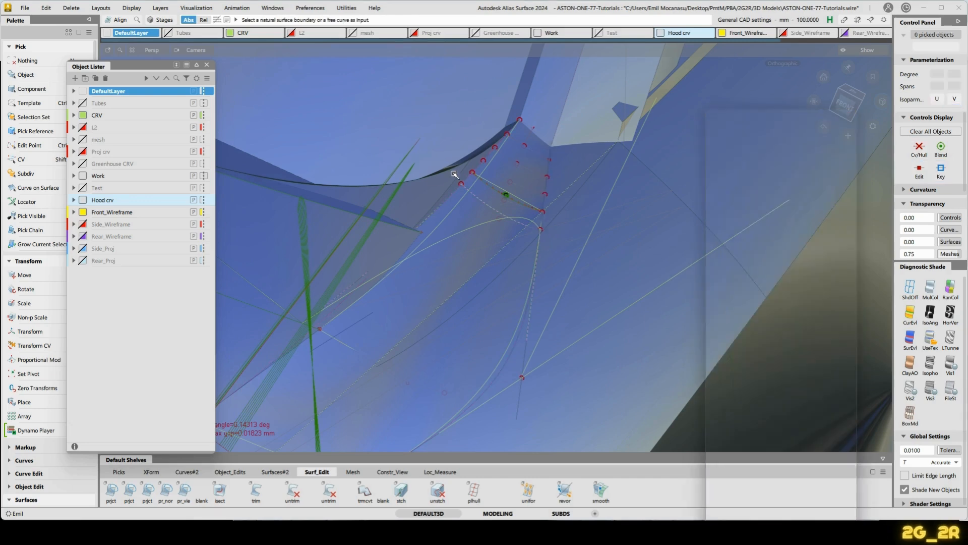
Isolate the small skin surface at the upper end of the blend together with the large surface beside the hood edge.
left_click_drag(401, 190, 448, 177, "ctrl+shift")
left_click(444, 175)
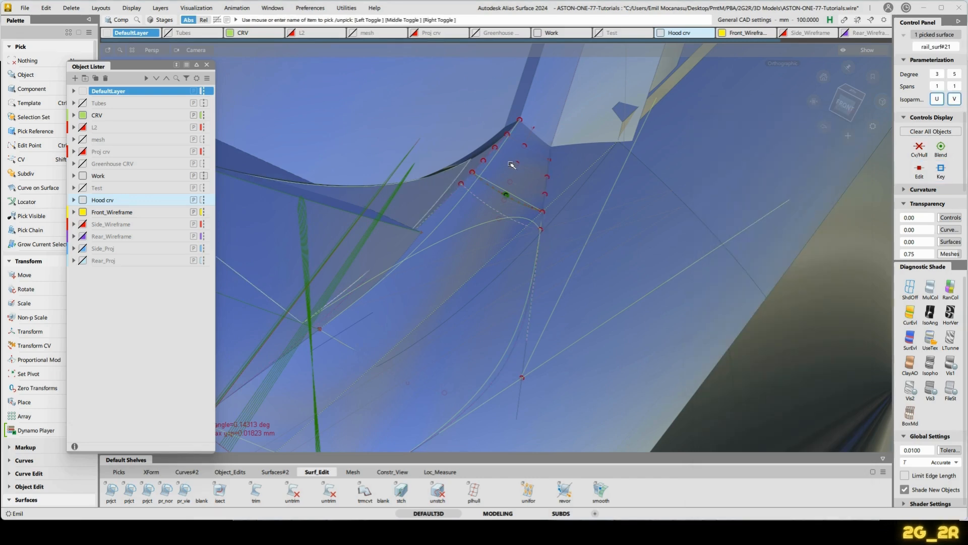
left_click(446, 178)
middle_click_drag(452, 196, 656, 162, "alt+shift")
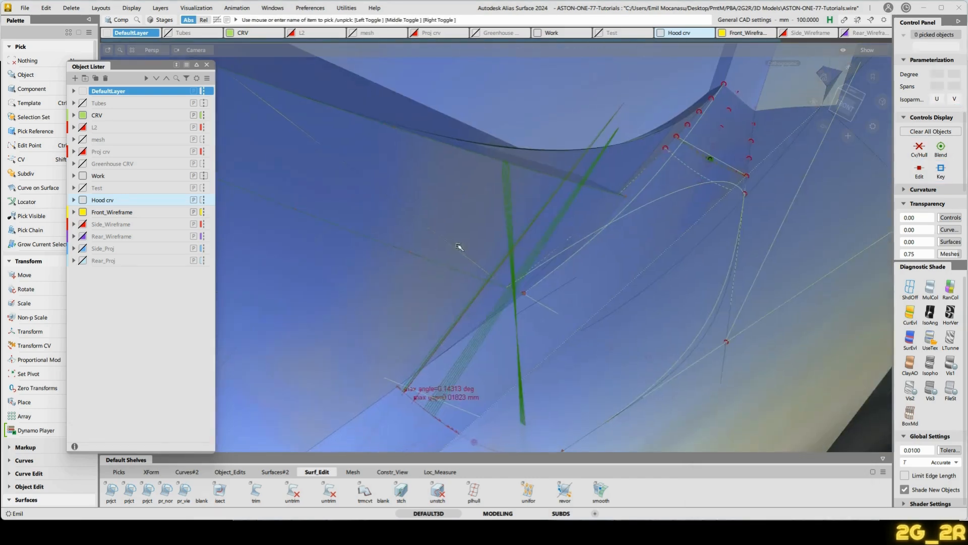
left_click(403, 320)
left_click_drag(552, 254, 607, 204, "alt+shift")
left_click(746, 197)
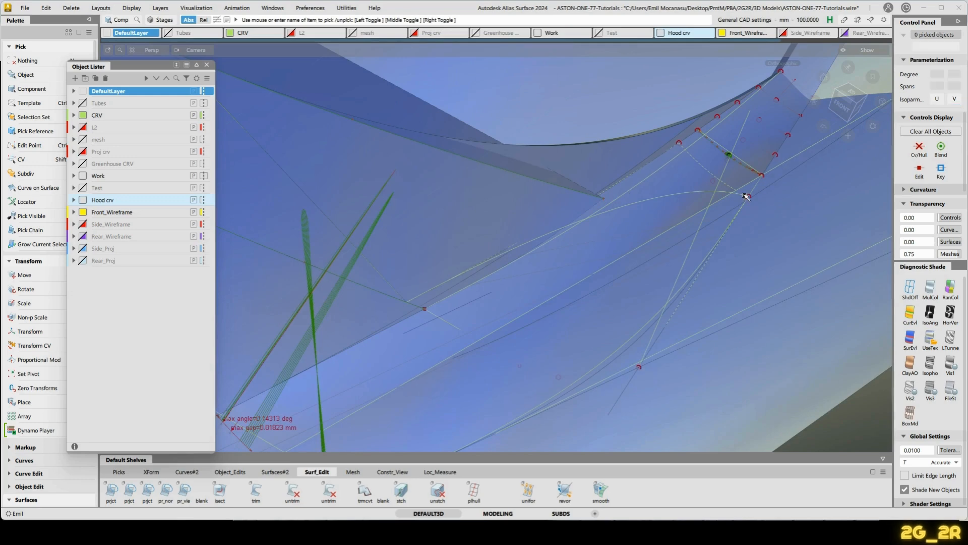
left_click(760, 143)
left_click(356, 314)
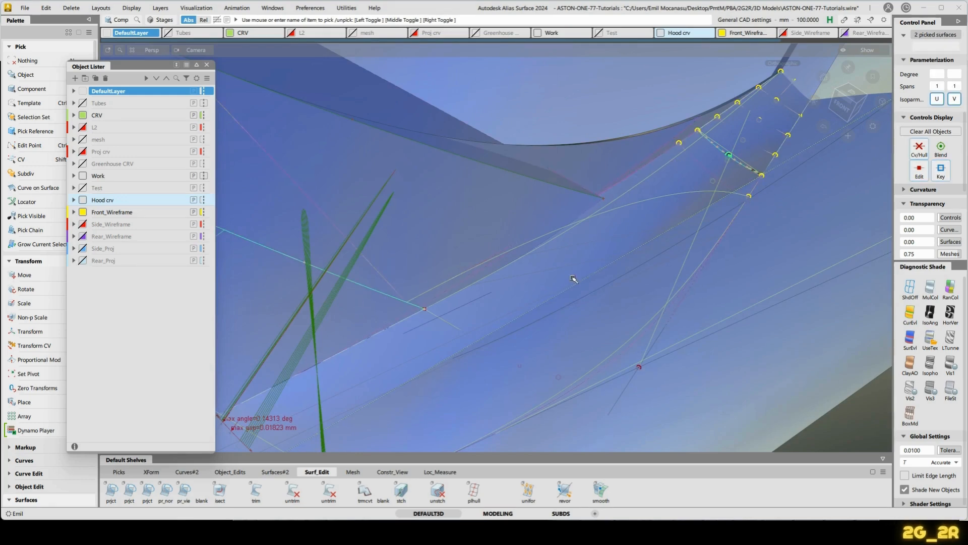
key("alt+h")
Turn off the control vertices of the two isolated surfaces and bring all hidden geometry back into view.
right_click_drag(593, 241, 653, 230, "ctrl+shift")
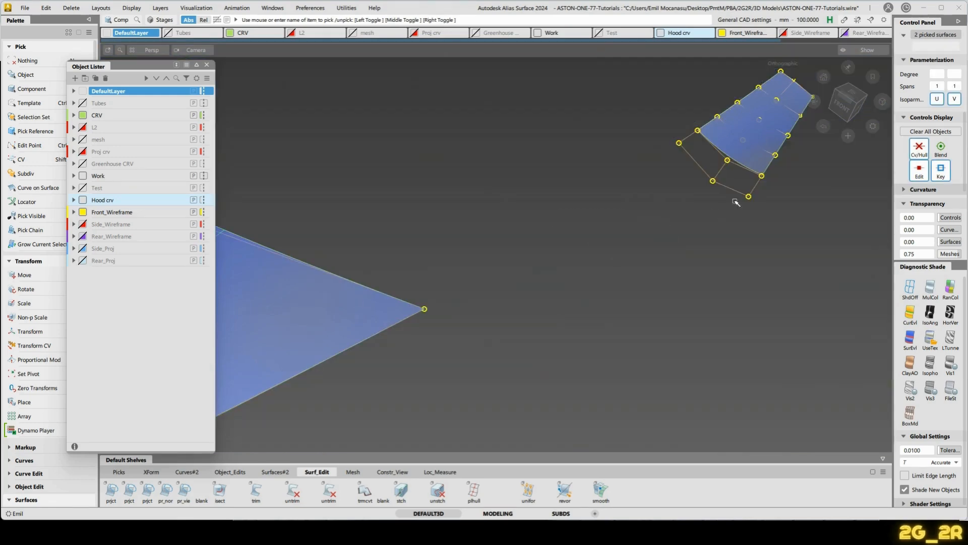
right_click_drag(529, 207, 618, 205, "ctrl+shift")
middle_click_drag(689, 208, 611, 230, "alt+shift")
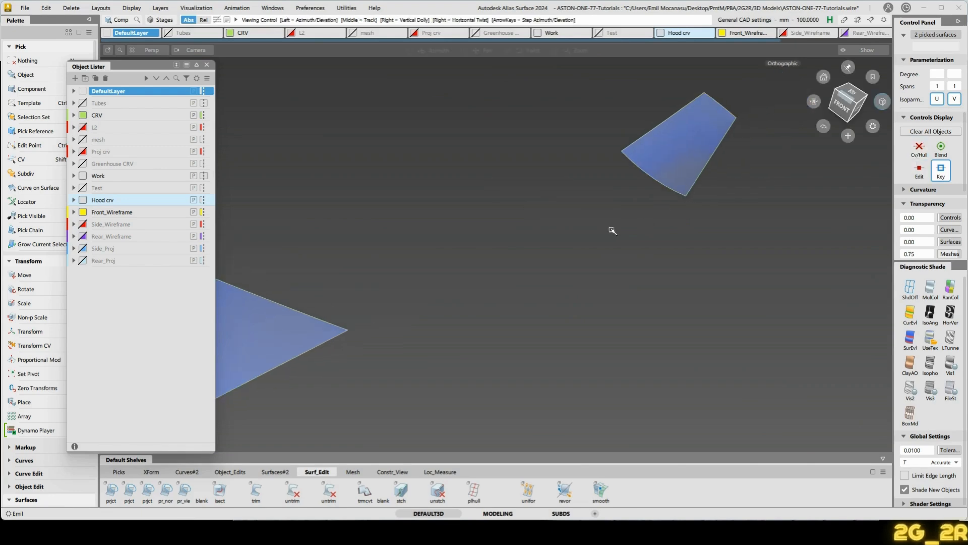
key("n")
key("alt+s")
left_click_drag(691, 199, 421, 311, "alt+shift")
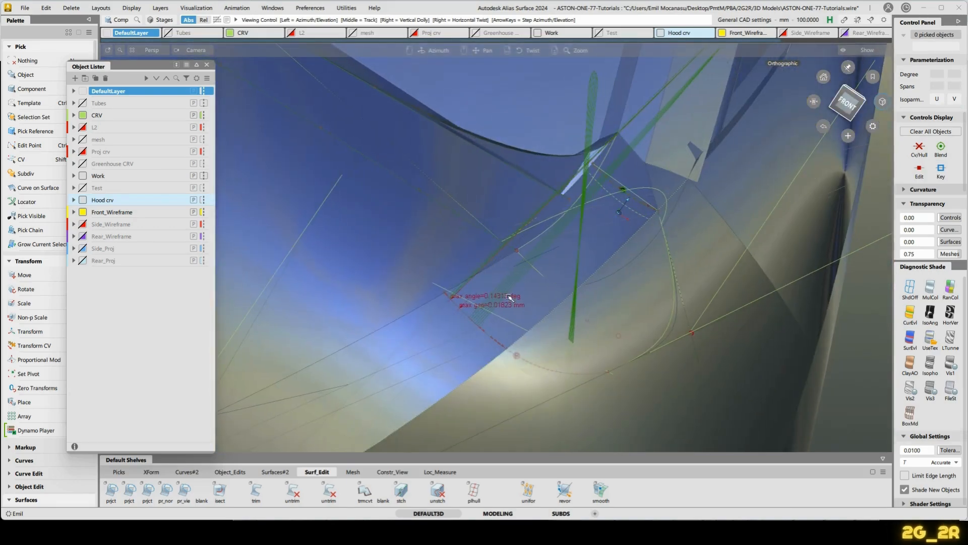
Hide the small end surface and the lower blend strip along with their curvature combs.
left_click(462, 306)
left_click(621, 174)
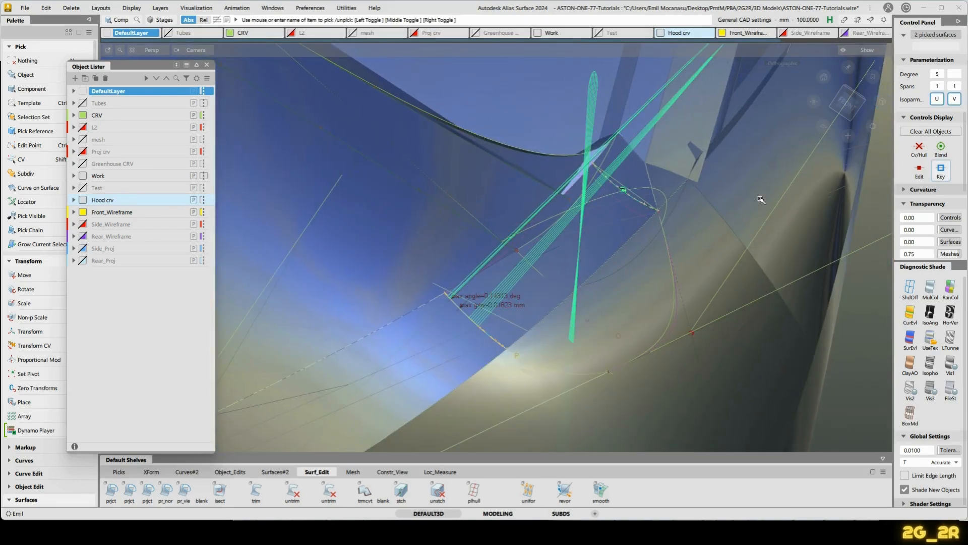
key("alt+h")
right_click_drag(566, 220, 603, 207, "ctrl+shift")
left_click_drag(666, 220, 644, 233, "alt+shift")
left_click(640, 233)
key("alt+h")
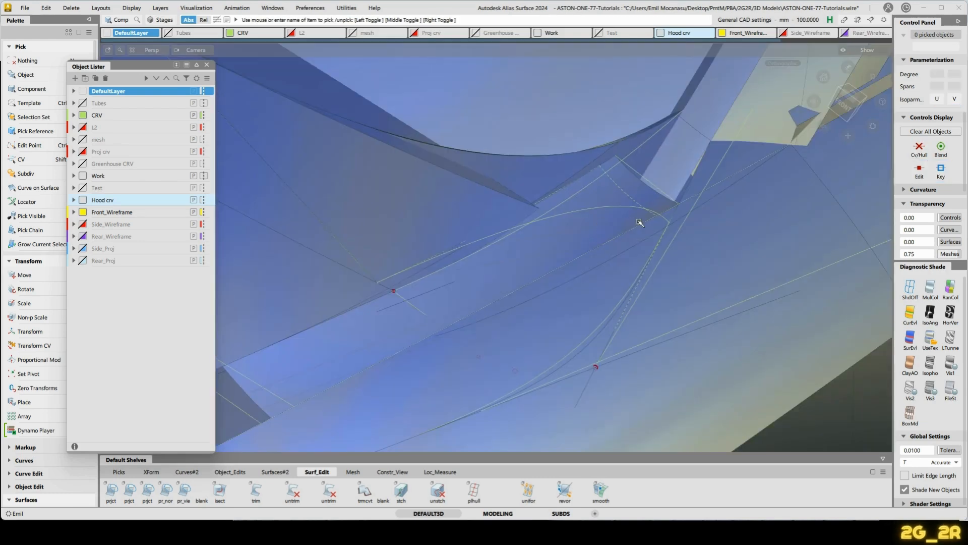
Turn off surface shading and delete the arched degree-2 curve that spans the blend area.
left_click_drag(563, 182, 564, 196, "ctrl+shift")
left_click(910, 284)
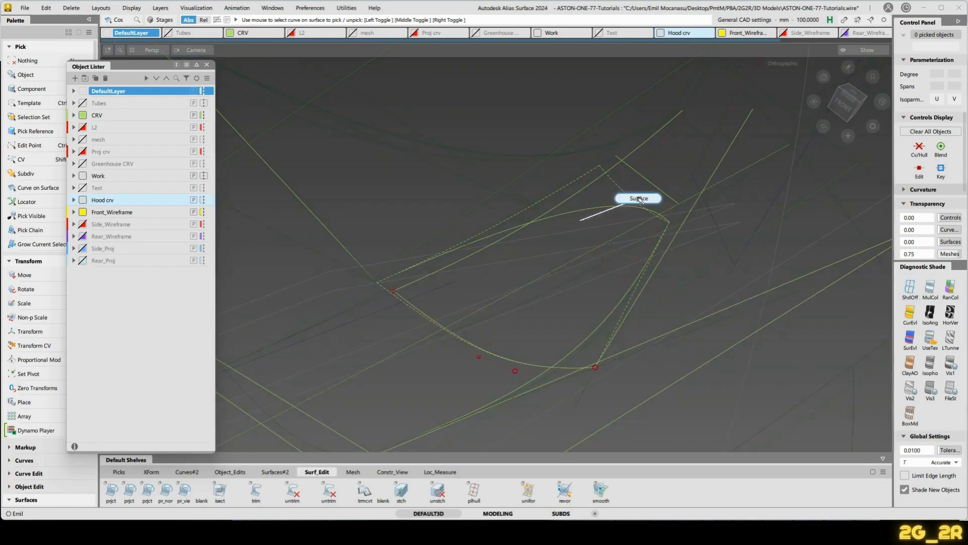
left_click(618, 185)
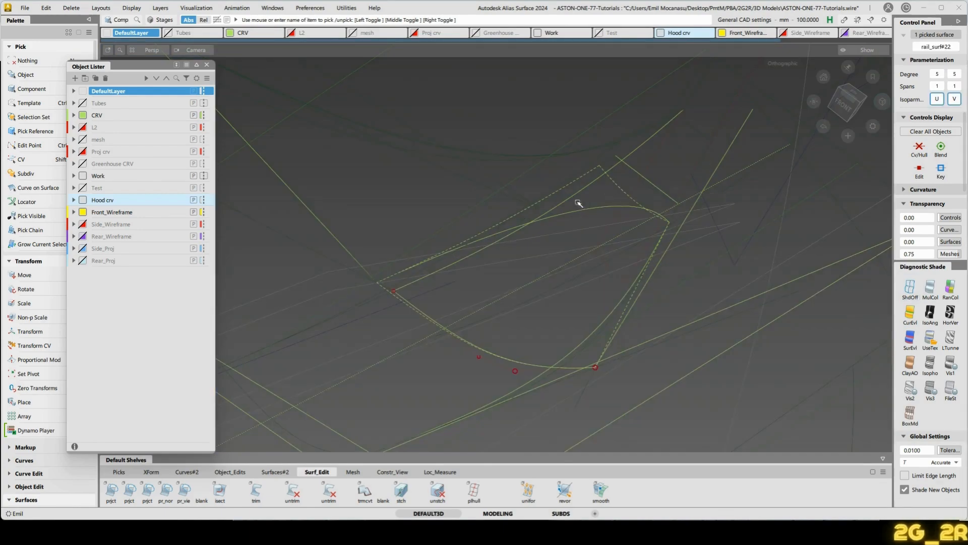
left_click_drag(558, 203, 605, 203, "ctrl+shift")
left_click_drag(624, 268, 672, 260, "ctrl+shift")
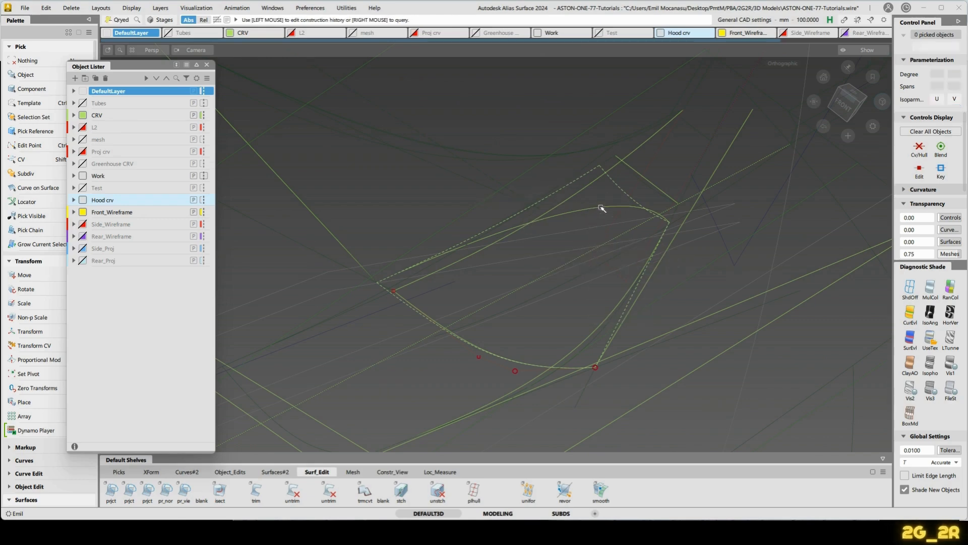
left_click(593, 225)
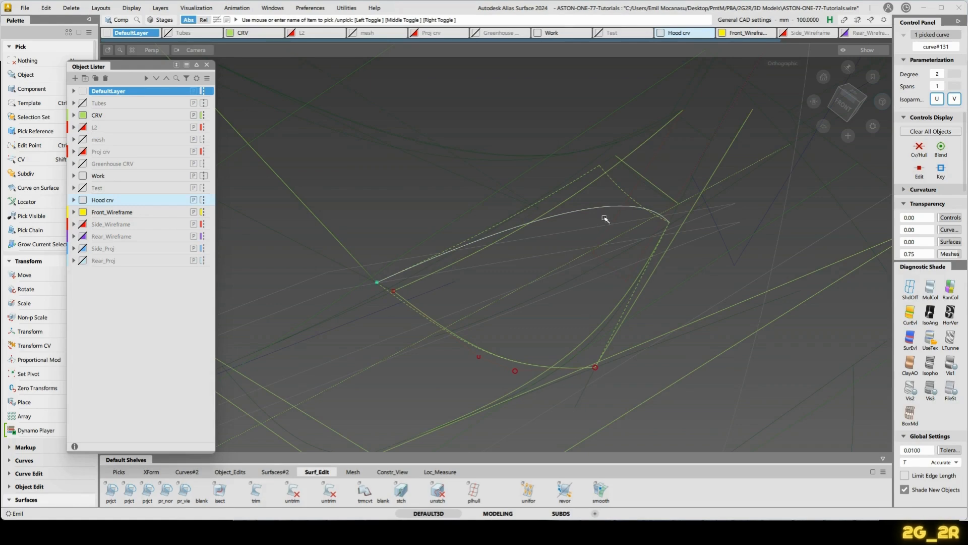
right_click_drag(605, 218, 640, 209, "ctrl+shift")
left_click_drag(654, 270, 436, 216, "alt+shift")
key("Delete")
key("Return")
left_click(437, 215)
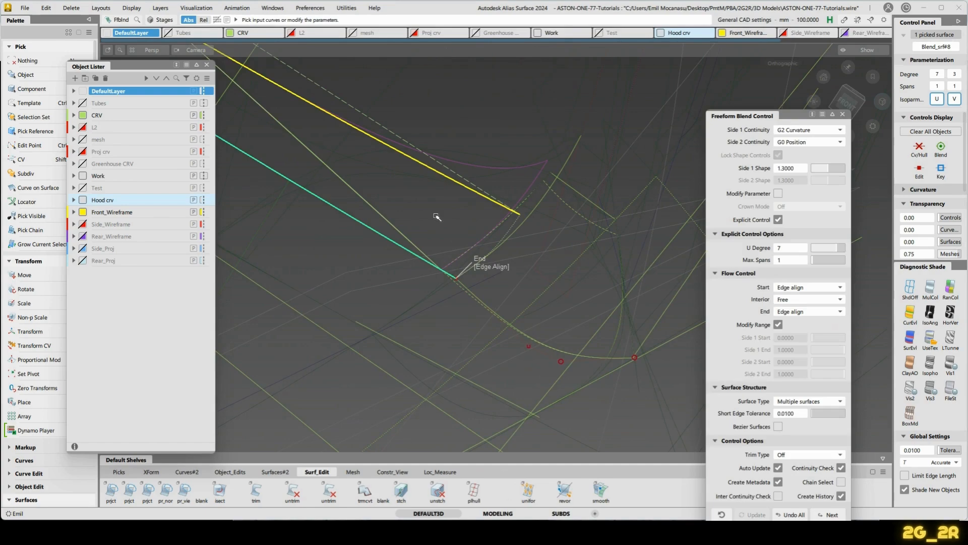
key("Delete")
Isolate the upper rail curve with the small end surface and show the curve's control vertices.
left_click_drag(561, 215, 549, 182, "ctrl+shift")
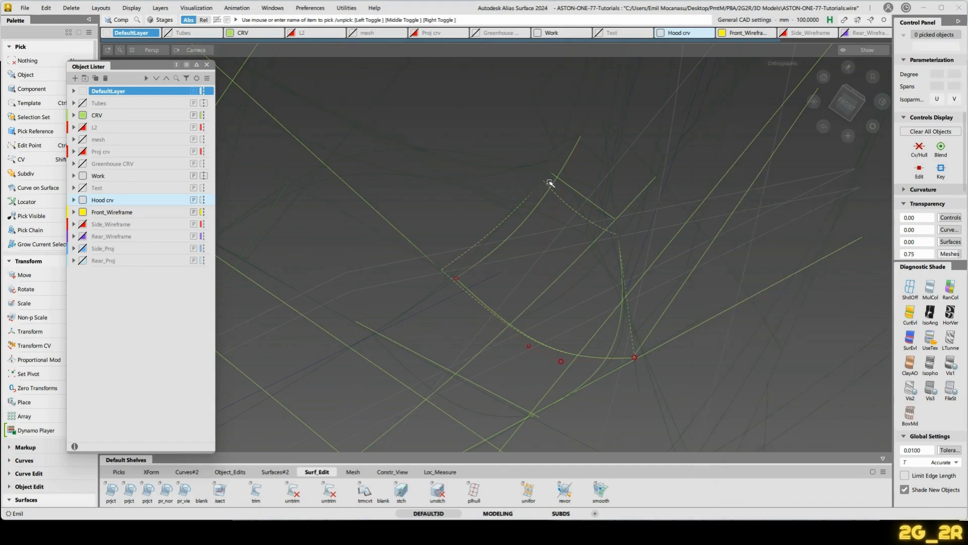
left_click(539, 208)
left_click_drag(607, 261, 508, 224, "alt+shift")
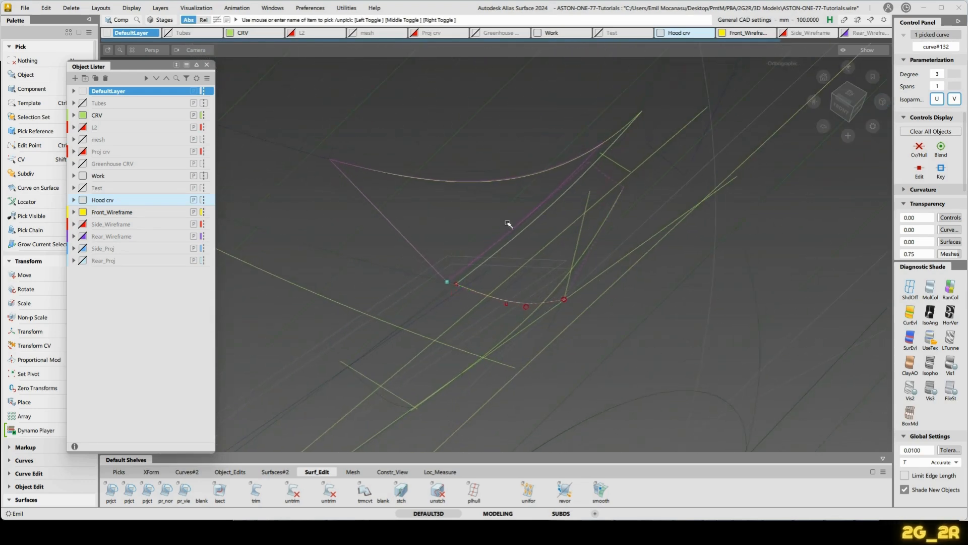
left_click(508, 223)
left_click(508, 223)
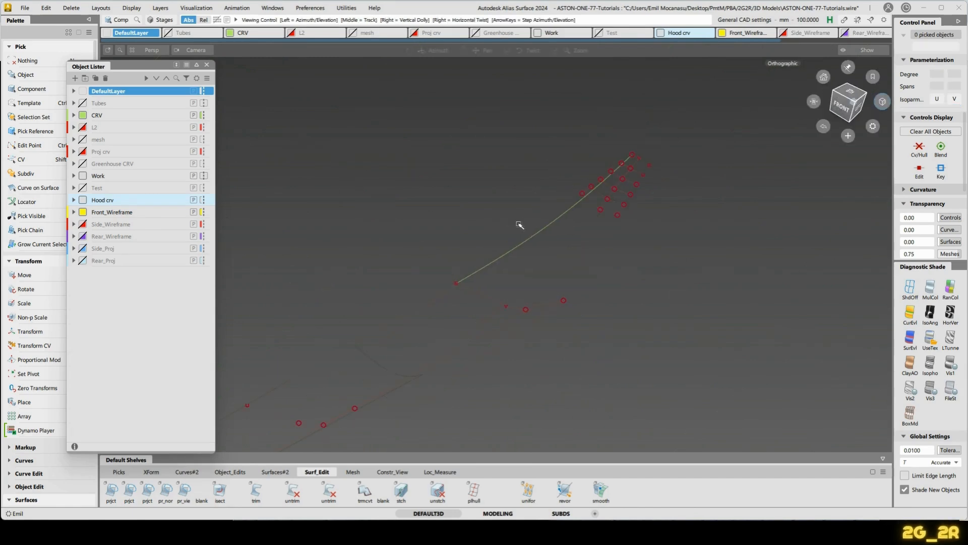
right_click_drag(550, 272, 562, 268, "ctrl+shift")
left_click_drag(563, 269, 558, 232, "alt+shift")
left_click(597, 218)
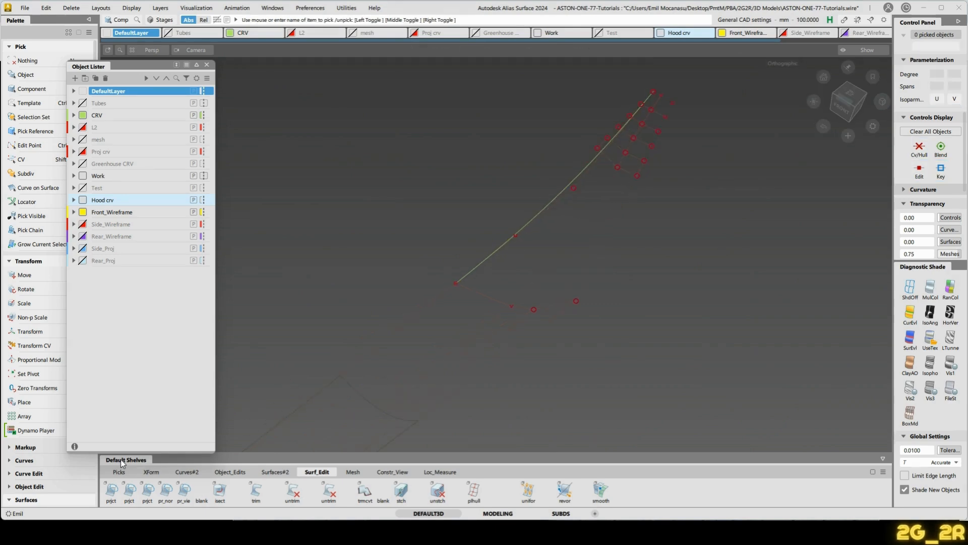
left_click(195, 472)
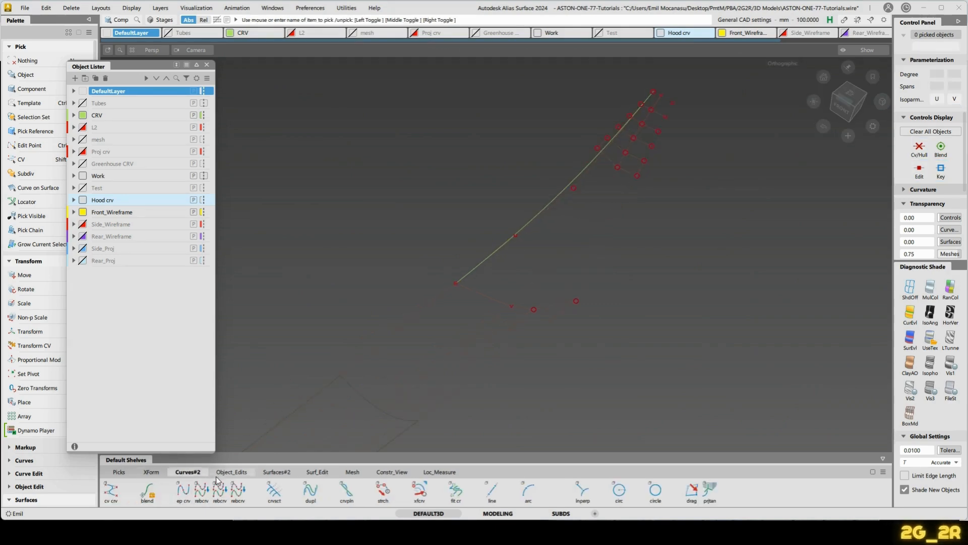
key("q")
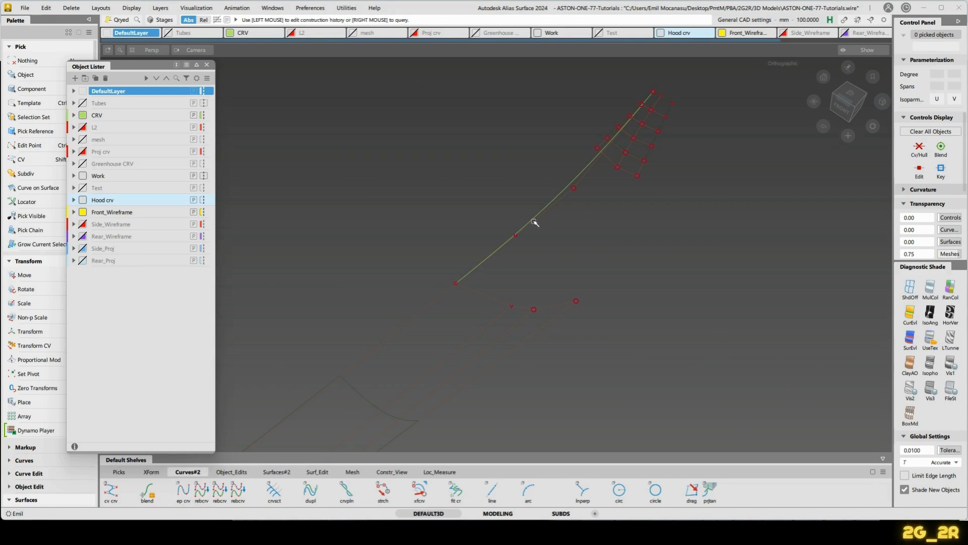
left_click(533, 220)
left_click(501, 299)
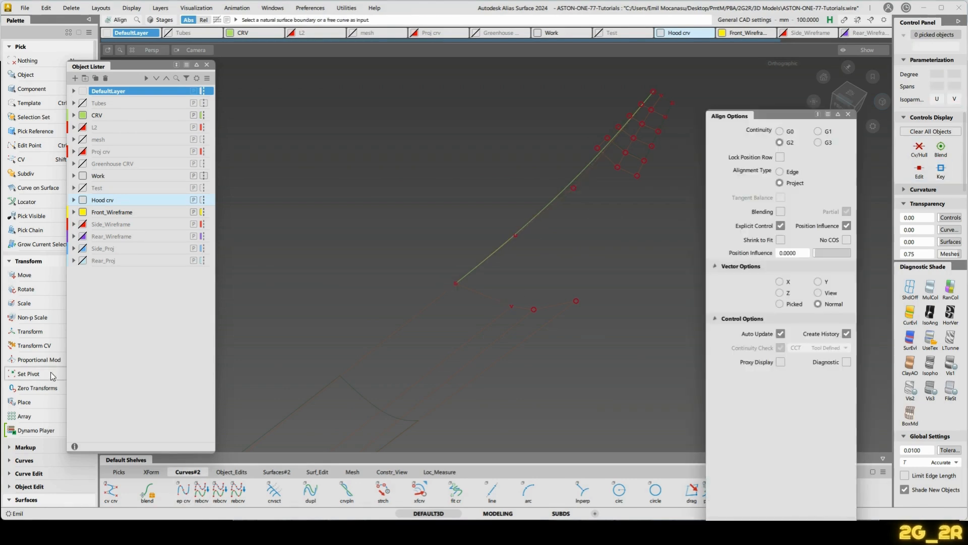
left_click(231, 473)
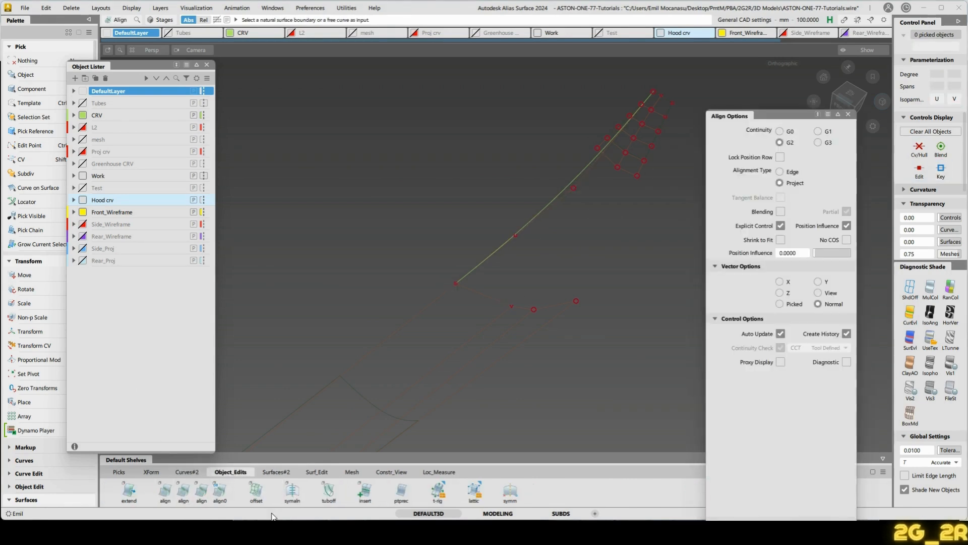
left_click(327, 473)
left_click(292, 489)
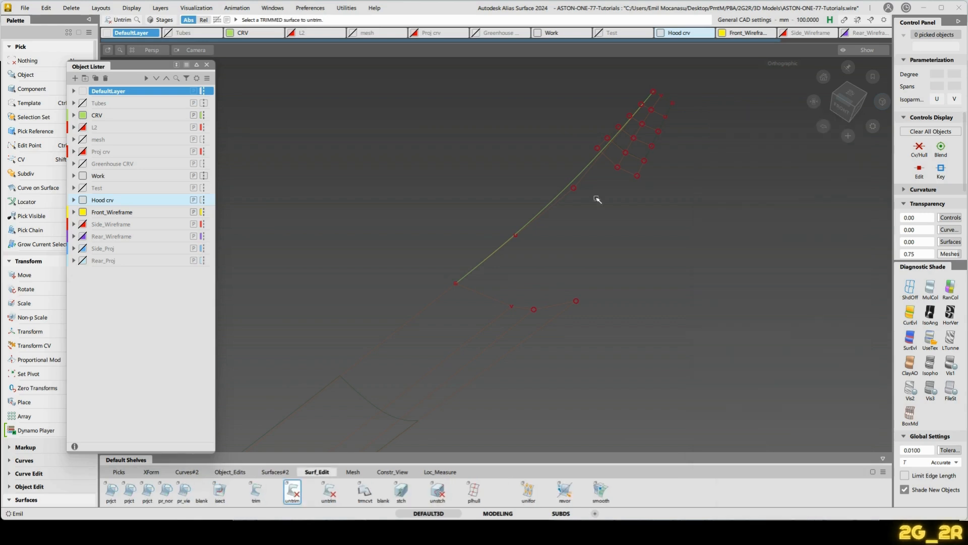
Align the small end surface's long edge to the upper rail curve with G2 continuity, Partial enabled and a blend factor of 1.
left_click(230, 472)
left_click(166, 490)
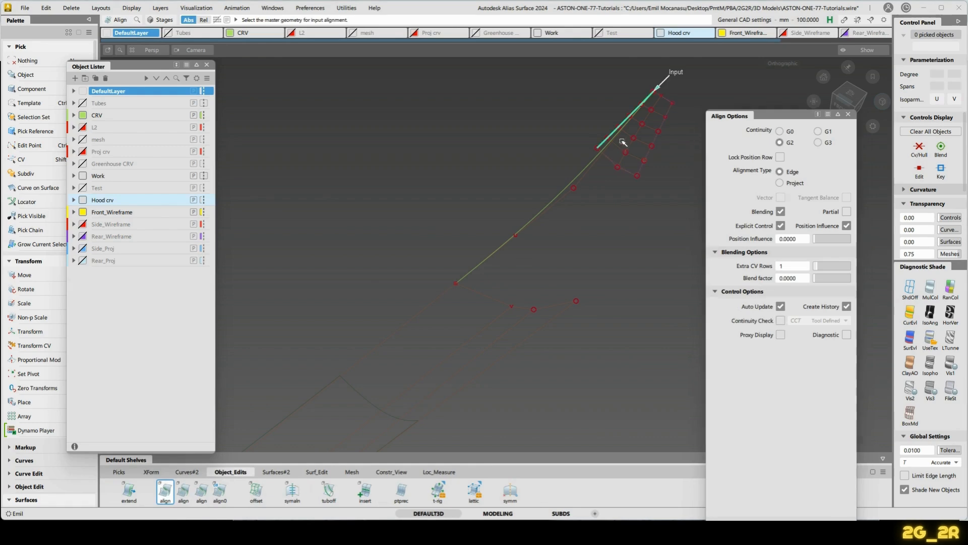
left_click(614, 139)
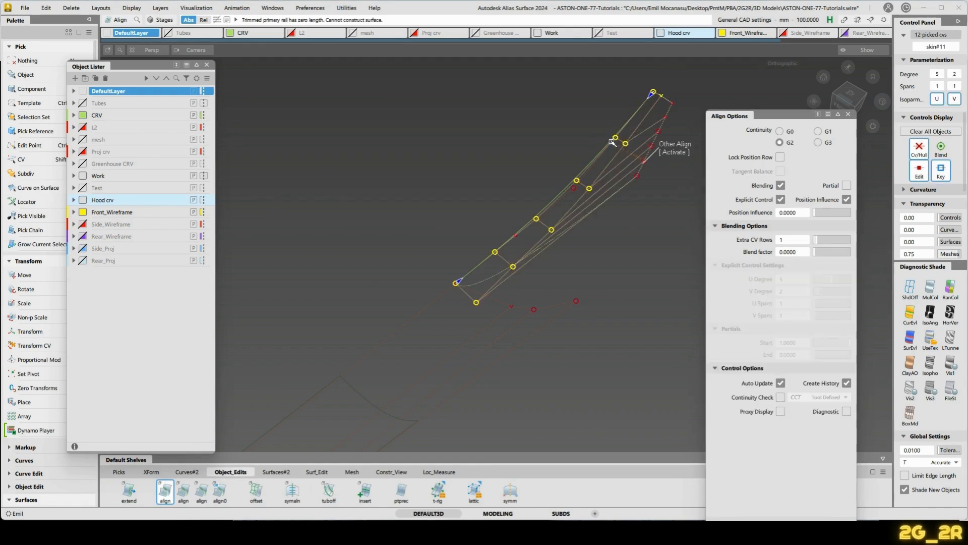
left_click(846, 185)
left_click_drag(812, 252, 850, 252)
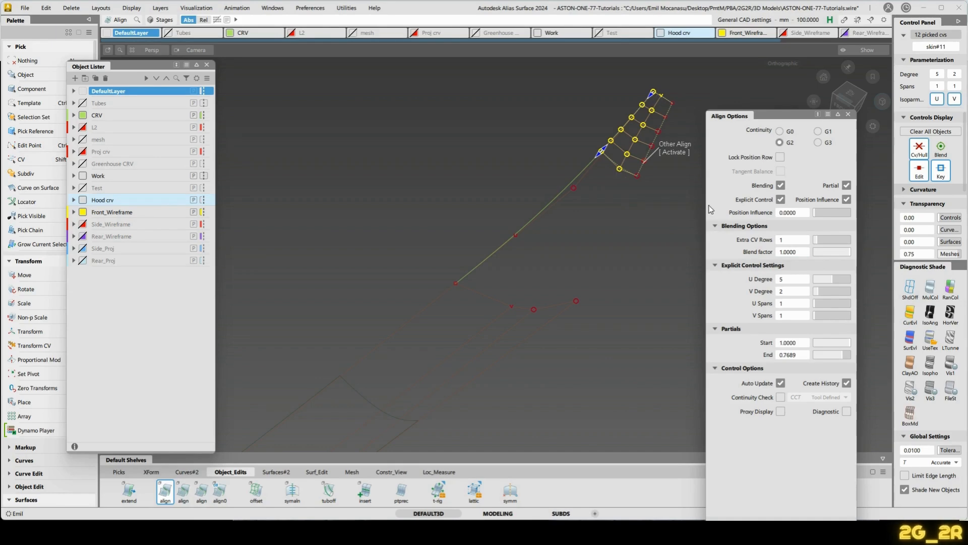
left_click(608, 191)
Bring all hidden geometry back and shade the model with UseTex around the hood's rear edge.
mouse_move(608, 191)
left_mouse_down("alt+shift")
mouse_move(583, 192)
mouse_move(604, 182)
mouse_move(566, 157)
mouse_move(596, 233)
mouse_move(518, 267)
left_mouse_up("alt+shift")
left_click(927, 336)
key("t")
right_click_drag(472, 269, 345, 174, "alt+shift")
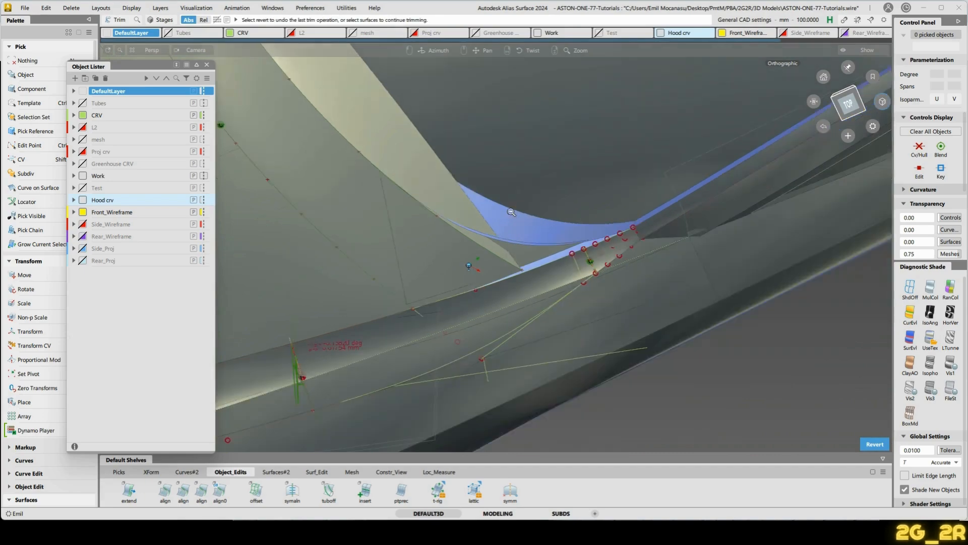
middle_click_drag(345, 174, 601, 272, "alt+shift")
left_click_drag(600, 272, 635, 265, "alt+shift")
middle_click_drag(456, 205, 672, 191, "alt+shift")
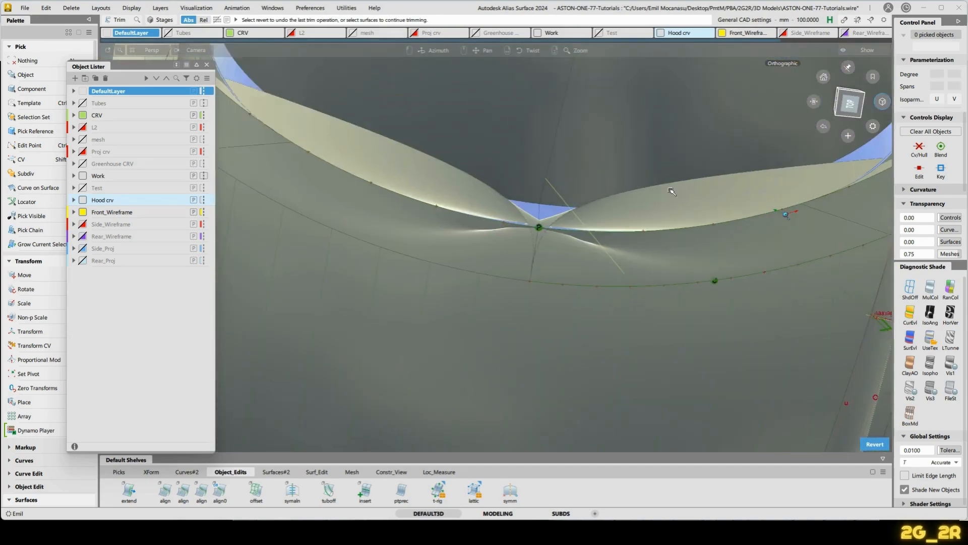
Reopen the freeform blend surface along the hood's rear edge and set its start flow to Default.
key("ctrl+q")
left_click(550, 258)
middle_click_drag(569, 259, 437, 262, "alt+shift")
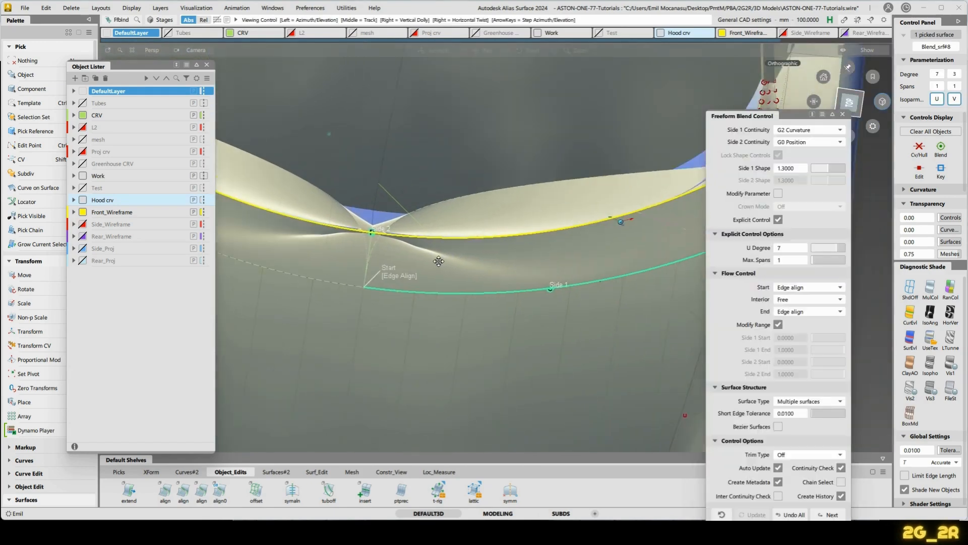
right_click_drag(438, 262, 452, 252, "alt+shift")
right_click_drag(467, 201, 429, 242, "alt+shift")
middle_click_drag(429, 242, 484, 232, "alt+shift")
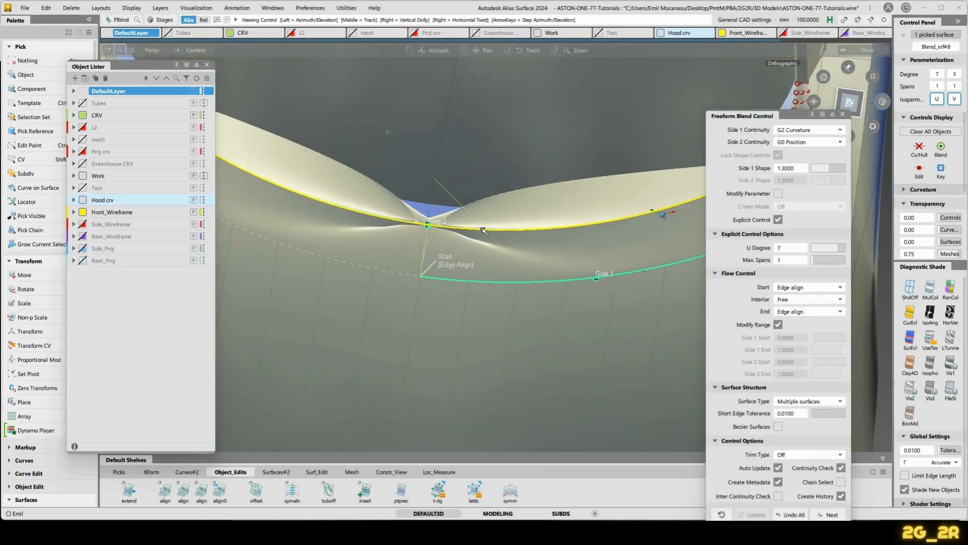
left_click(452, 268)
middle_click_drag(698, 223, 531, 221, "alt+shift")
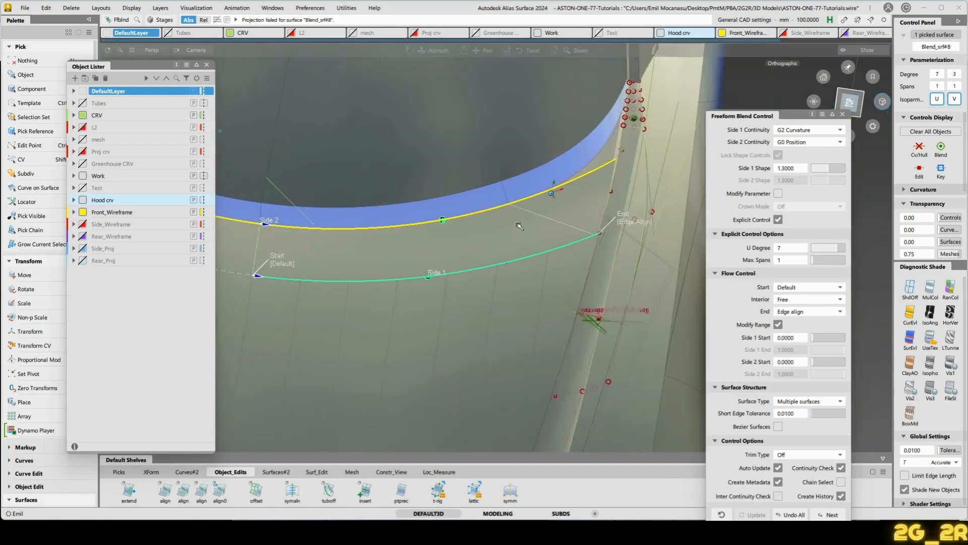
left_click_drag(554, 193, 542, 219, "alt+shift")
right_click_drag(545, 222, 603, 224, "alt+shift")
middle_click_drag(604, 224, 514, 251, "alt+shift")
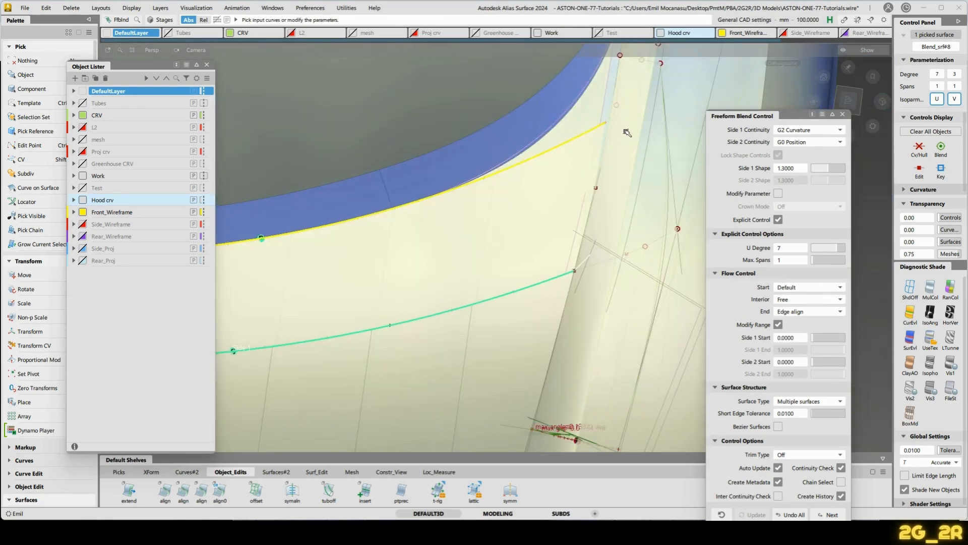
key("space")
Try to trim the rear hood blend surface along the diagonal line near its outer corner.
key("t")
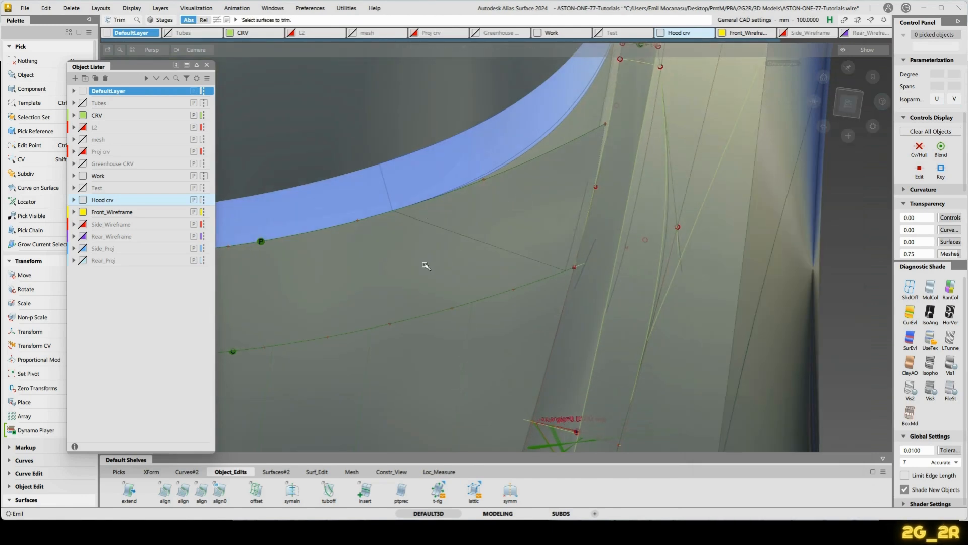
left_click(428, 266)
left_click(609, 302)
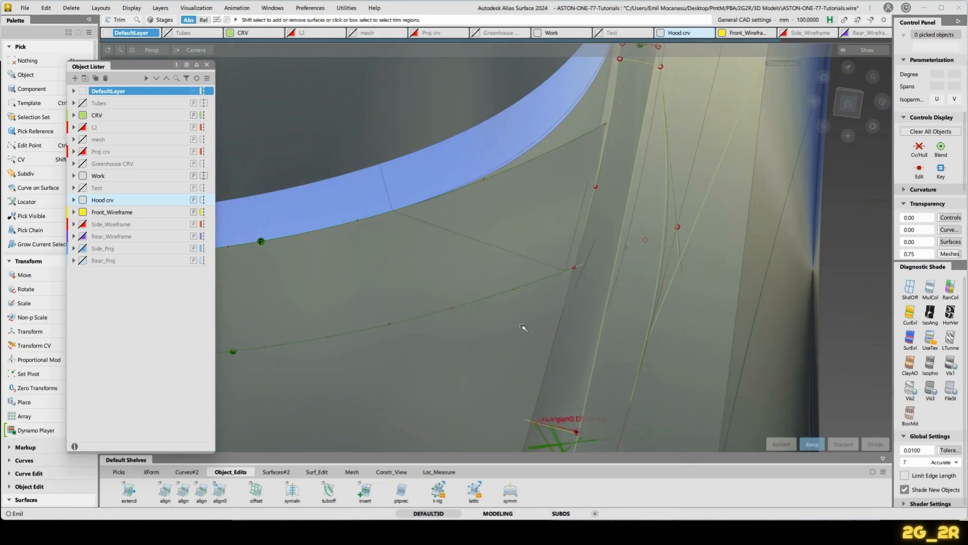
Adjust the end of the diagonal trim line near the blend surface's lower corner with the Stretch tool.
left_click(464, 238)
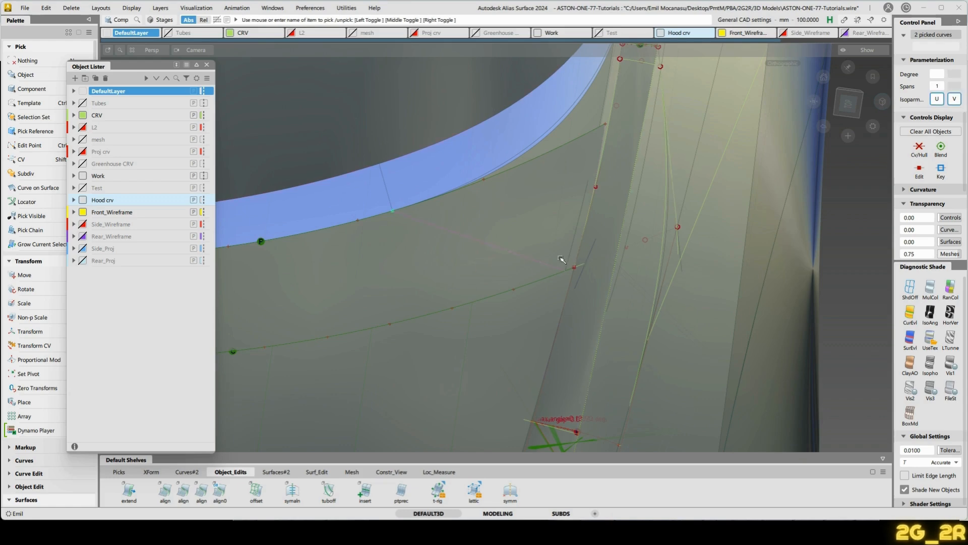
key("s")
left_click(449, 237)
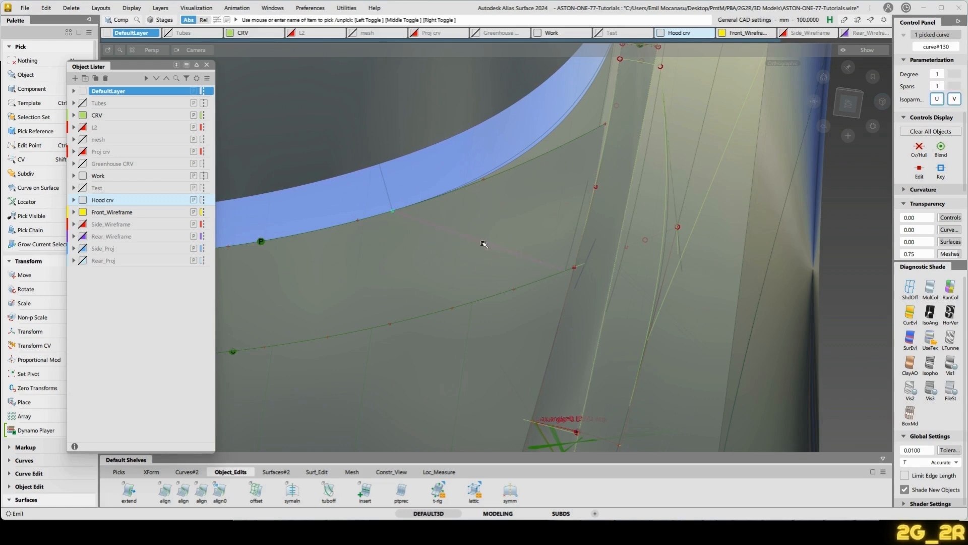
key("s")
left_click(565, 272)
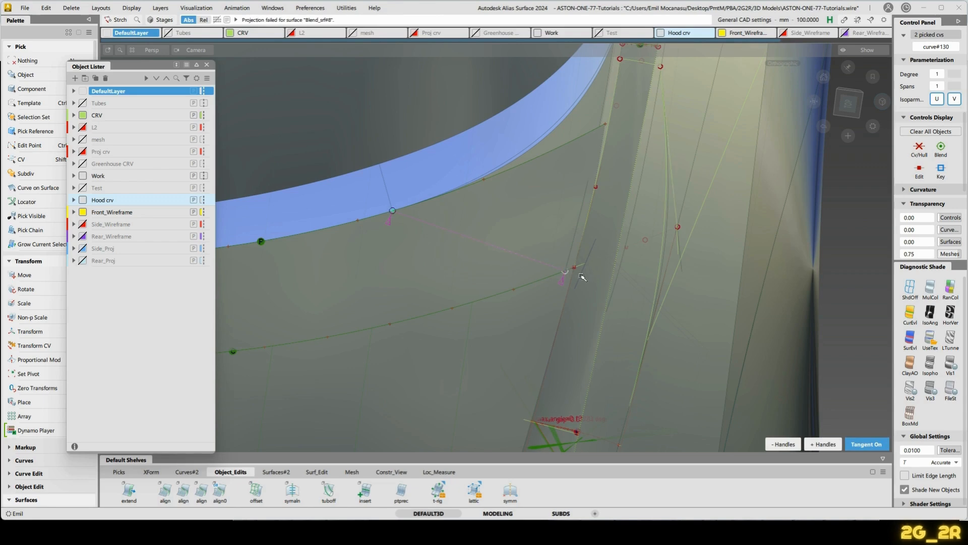
mouse_move(564, 316)
left_mouse_down("alt+shift")
mouse_move(486, 292)
mouse_move(316, 270)
left_mouse_up("alt+shift")
left_click(433, 287)
left_click(550, 297)
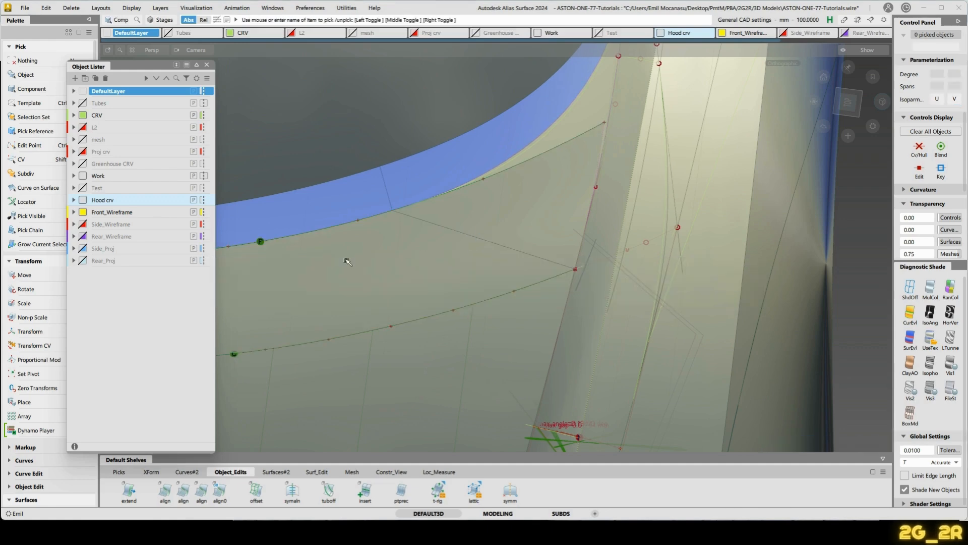
Isolate the rear hood blend surface and try to untrim it.
left_click(347, 261)
key("alt+h")
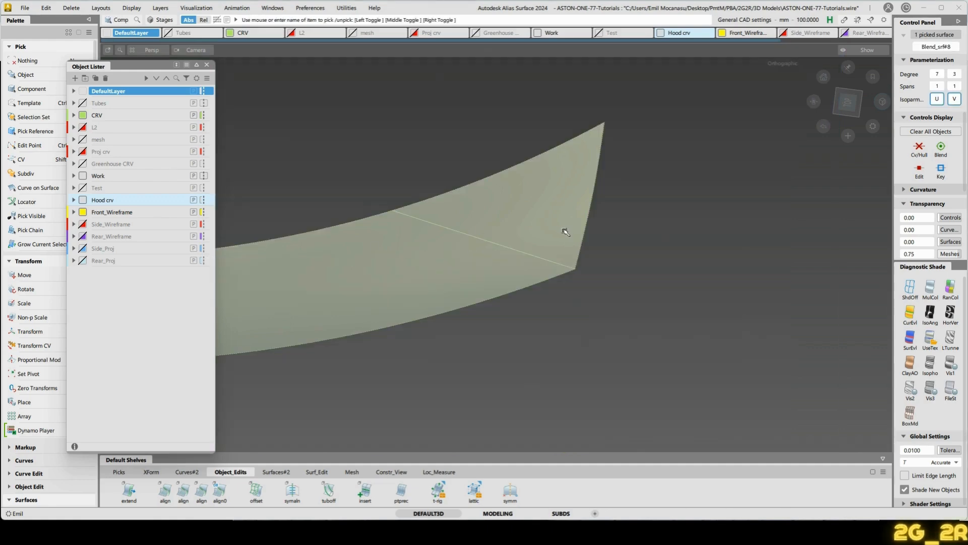
key("n")
left_click(316, 473)
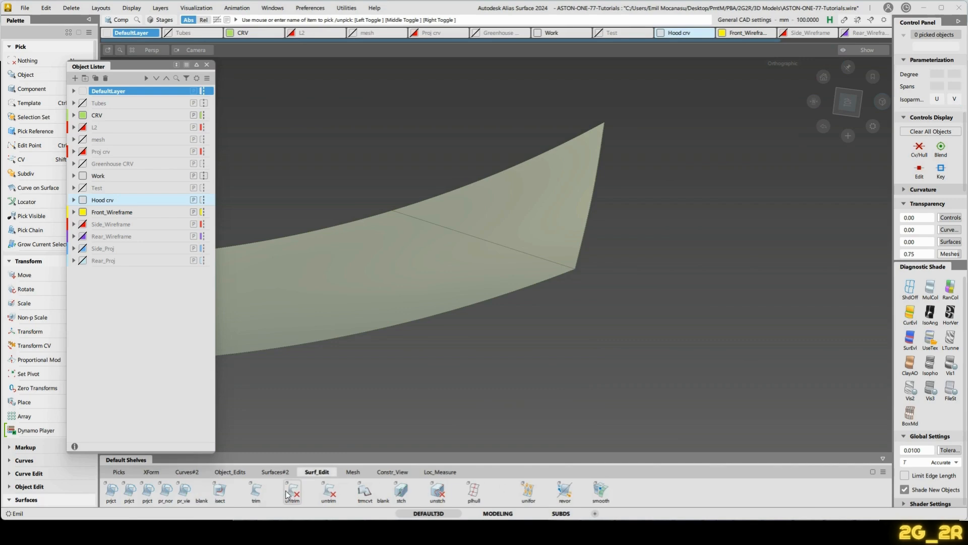
left_click(293, 490)
left_click(389, 268)
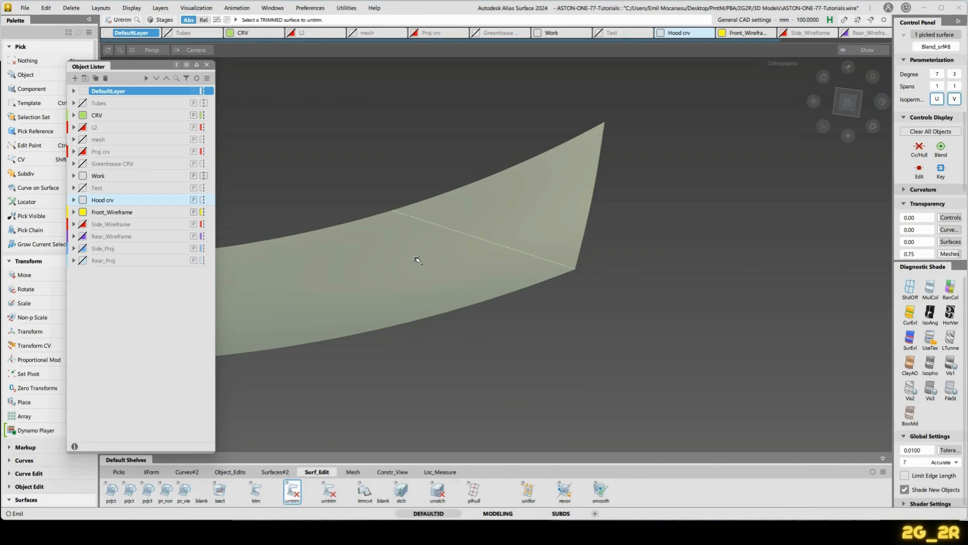
Close the Object Lister and examine the shaded hood crease, windshield base and front end from several angles.
left_click_drag(435, 256, 637, 261, "alt+shift")
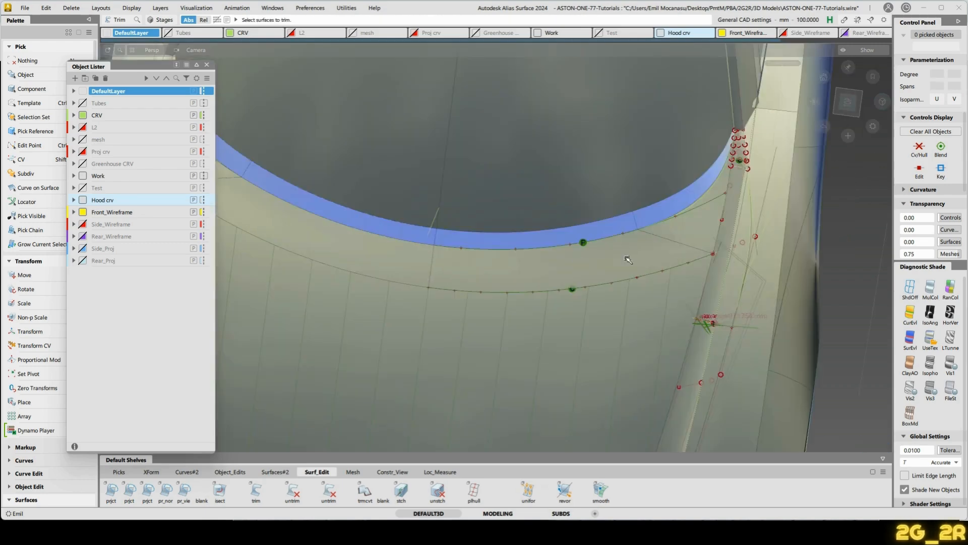
middle_click_drag(627, 259, 503, 266, "alt+shift")
mouse_move(504, 266)
left_mouse_down("alt+shift")
mouse_move(560, 254)
mouse_move(584, 237)
left_mouse_up("alt+shift")
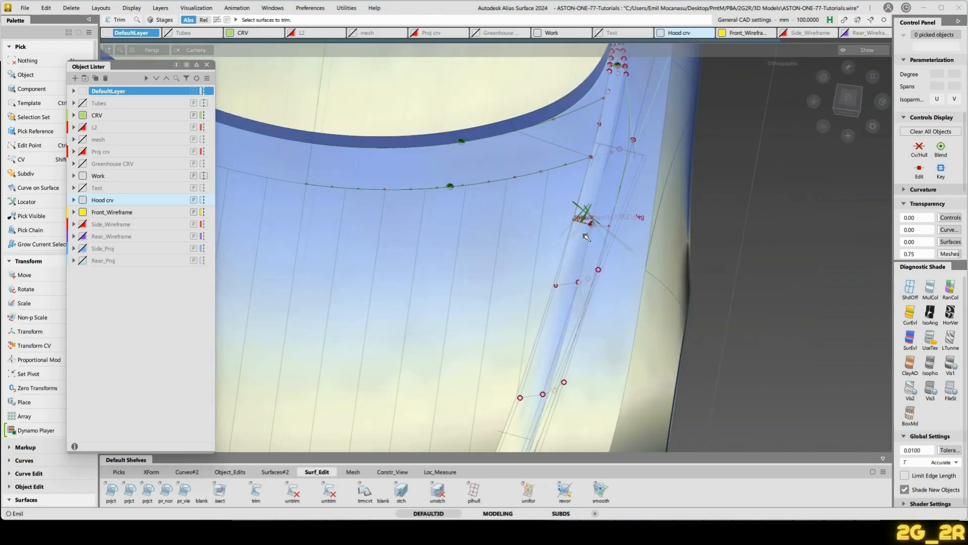
mouse_move(573, 155)
left_mouse_down("alt+shift")
mouse_move(698, 158)
mouse_move(682, 176)
left_mouse_up("alt+shift")
mouse_move(660, 151)
right_mouse_down("alt+shift")
mouse_move(609, 148)
mouse_move(601, 137)
mouse_move(652, 151)
right_mouse_up("alt+shift")
left_click_drag(566, 212, 255, 277, "alt+shift")
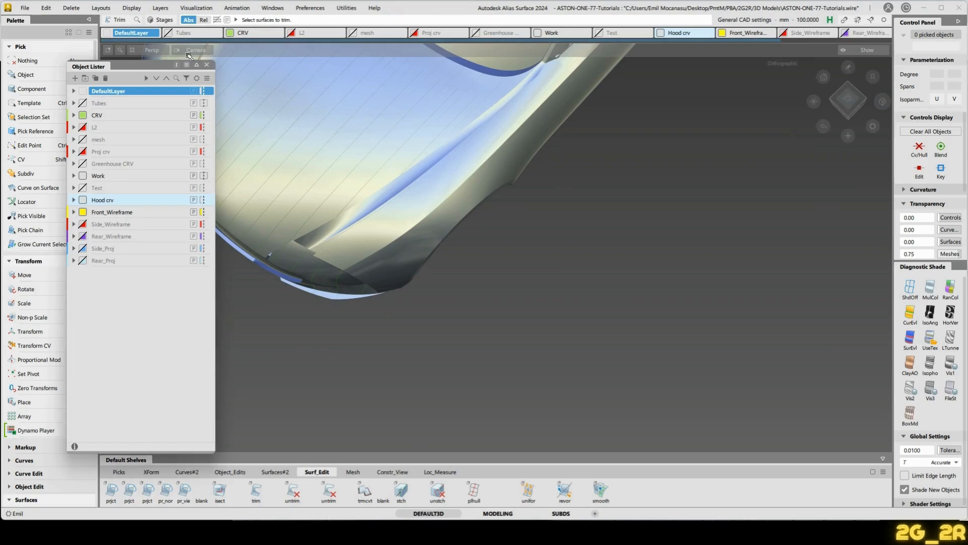
left_click(207, 64)
left_click_drag(425, 152, 383, 236, "alt+shift")
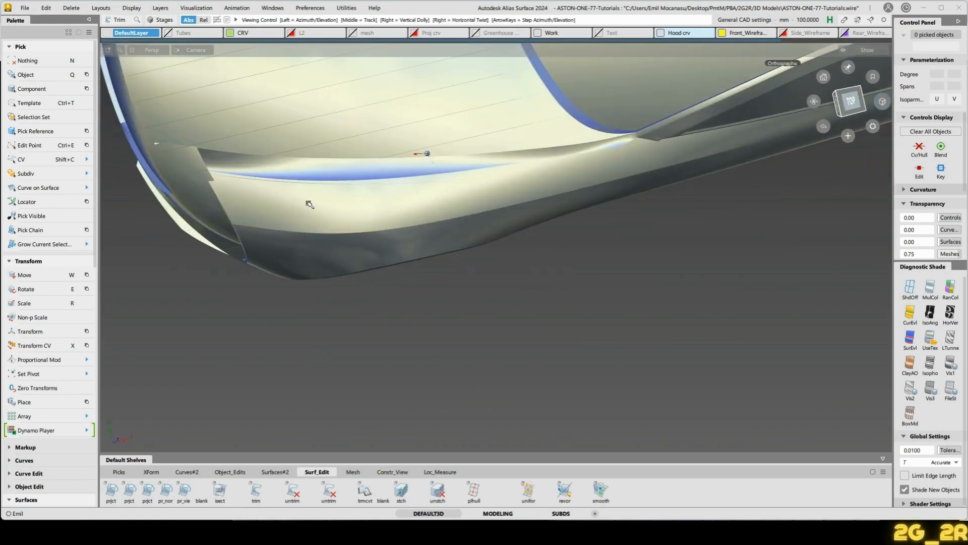
left_click_drag(309, 203, 338, 220, "alt+shift")
left_click(201, 136, "alt+shift")
middle_click_drag(227, 90, 328, 226, "alt+shift")
left_click(328, 225, "alt+shift")
left_click_drag(465, 247, 411, 201, "alt+shift")
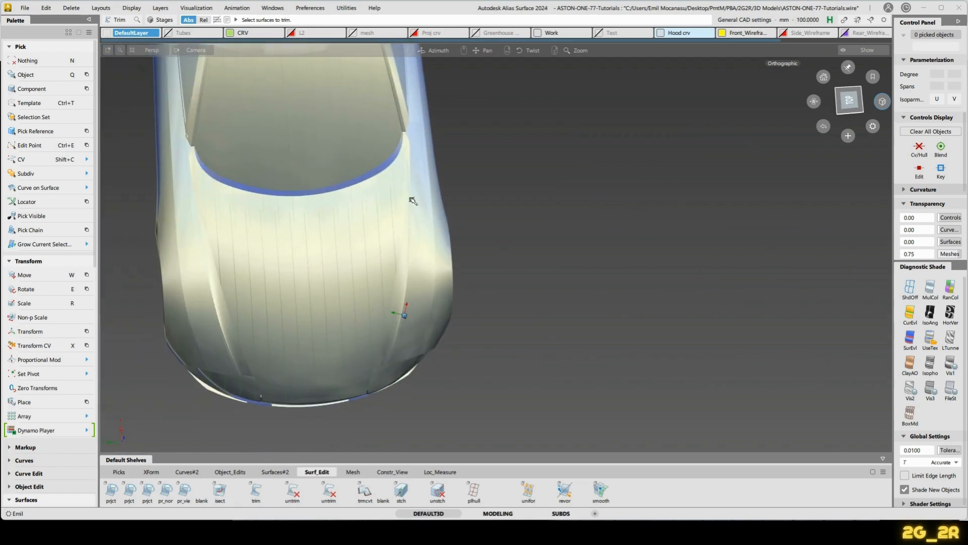
left_click_drag(379, 384, 420, 222, "alt+shift")
right_click_drag(390, 430, 408, 332, "alt+shift")
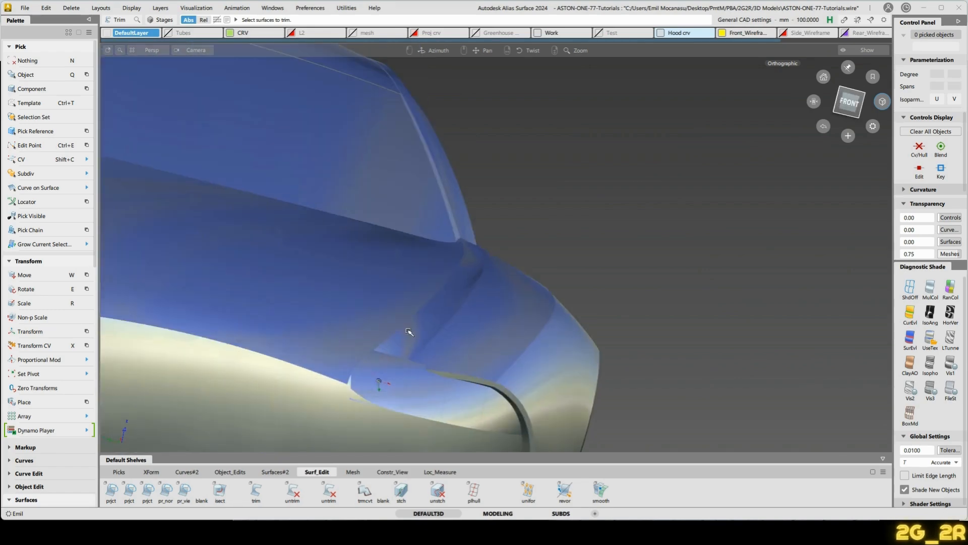
middle_click_drag(408, 331, 432, 290, "alt+shift")
left_click_drag(432, 289, 537, 259, "alt+shift")
Isolate the curve along the hood's edge and show the mesh layer for comparison.
key("alt+m")
left_click(551, 247)
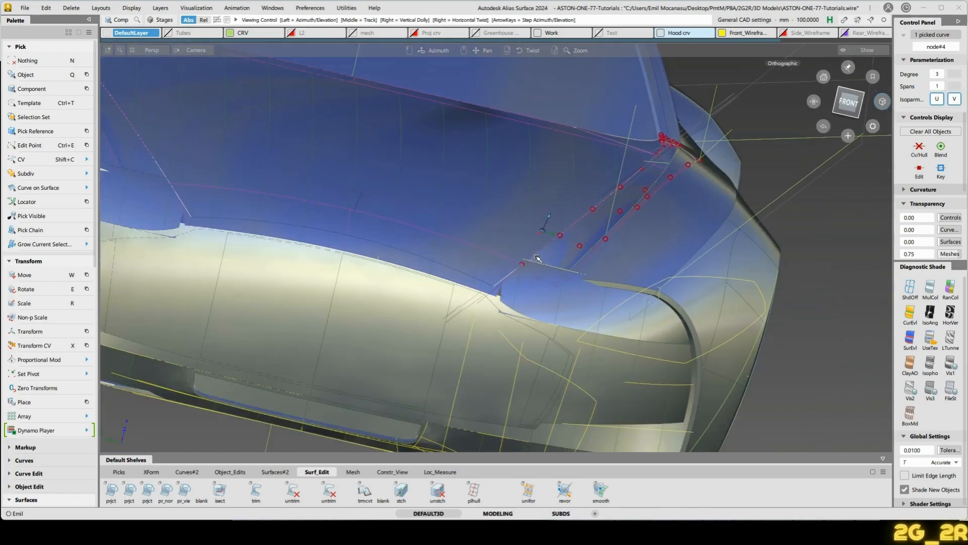
key("alt+h")
left_click(537, 258)
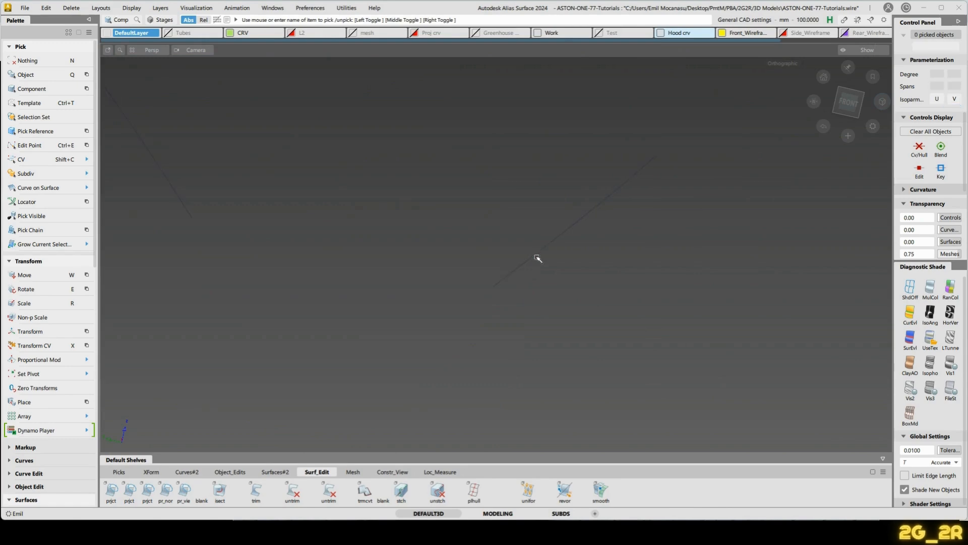
left_click(352, 32)
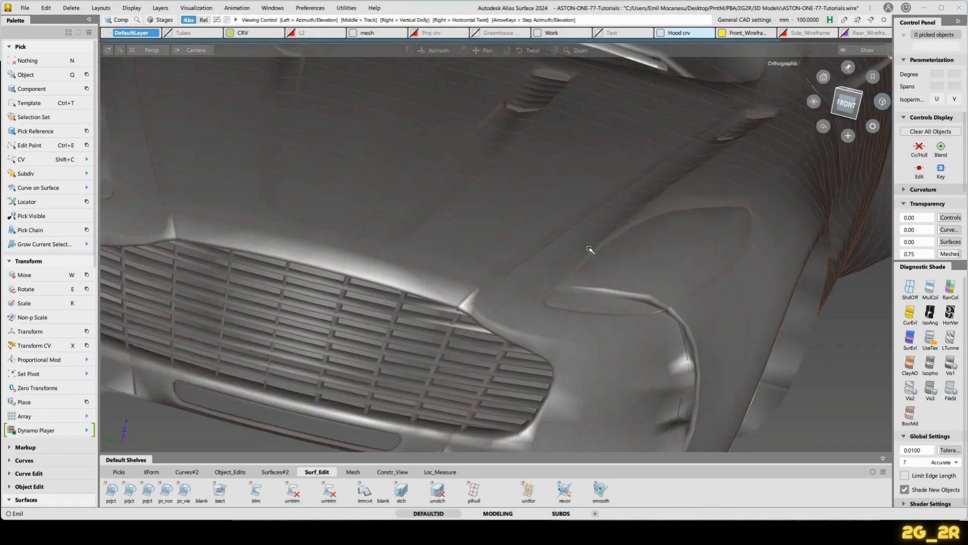
left_click_drag(590, 249, 602, 281, "alt+shift")
Check the hood crease in the Aston Martin One-77 photos in the browser, then compare it with the mesh in Alias.
key("alt+Tab")
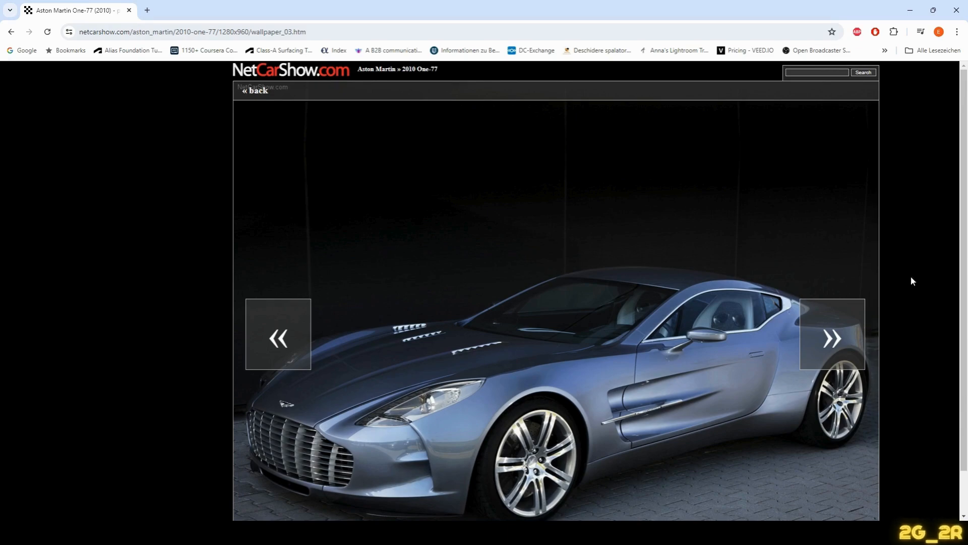
left_click(835, 337)
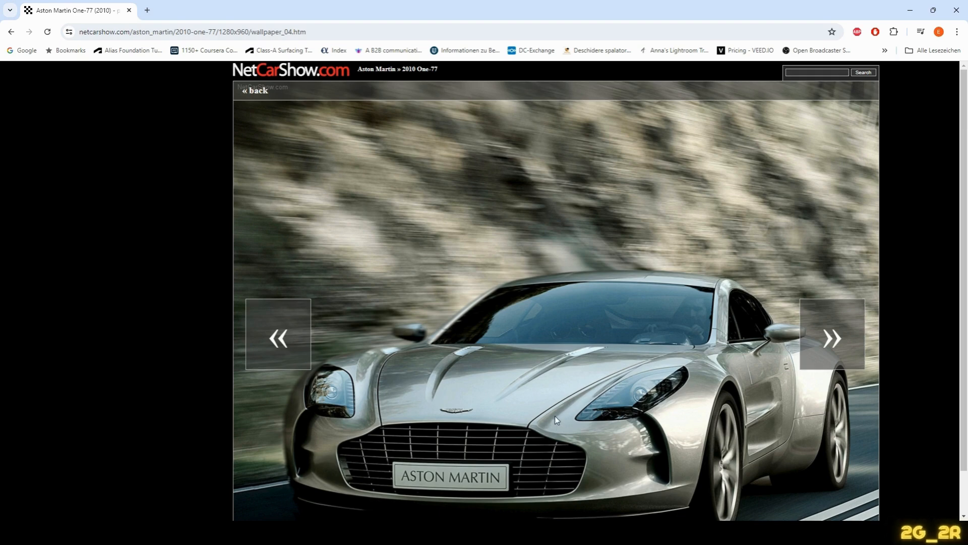
key("alt+Tab")
left_click_drag(534, 173, 616, 207, "alt+shift")
right_click_drag(615, 208, 589, 291, "alt+shift")
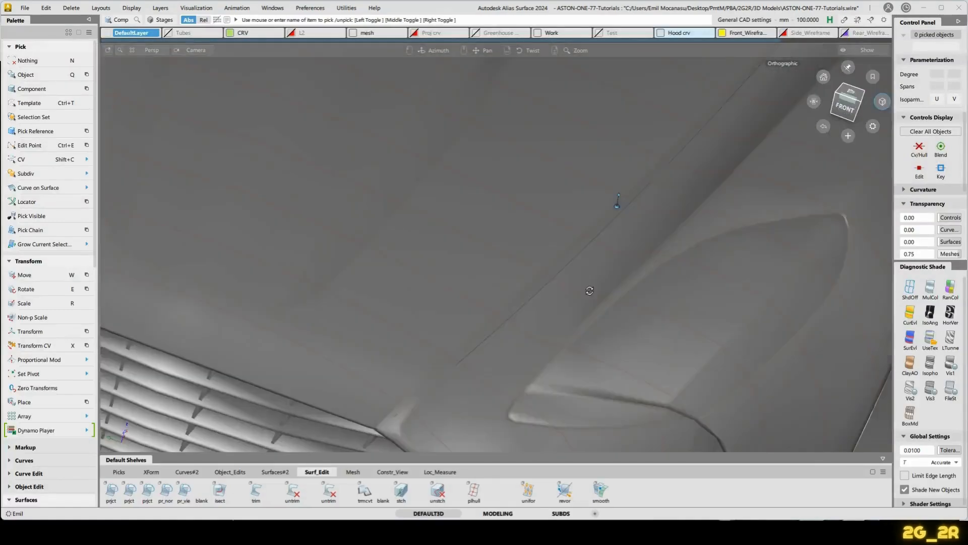
Examine the hood edge crease, headlight and grille corner on the mesh, comparing them with the Aston Martin One-77 photo in the browser.
left_click_drag(589, 290, 735, 195, "alt+shift")
right_click_drag(734, 195, 716, 205, "alt+shift")
middle_click_drag(716, 205, 609, 296, "alt+shift")
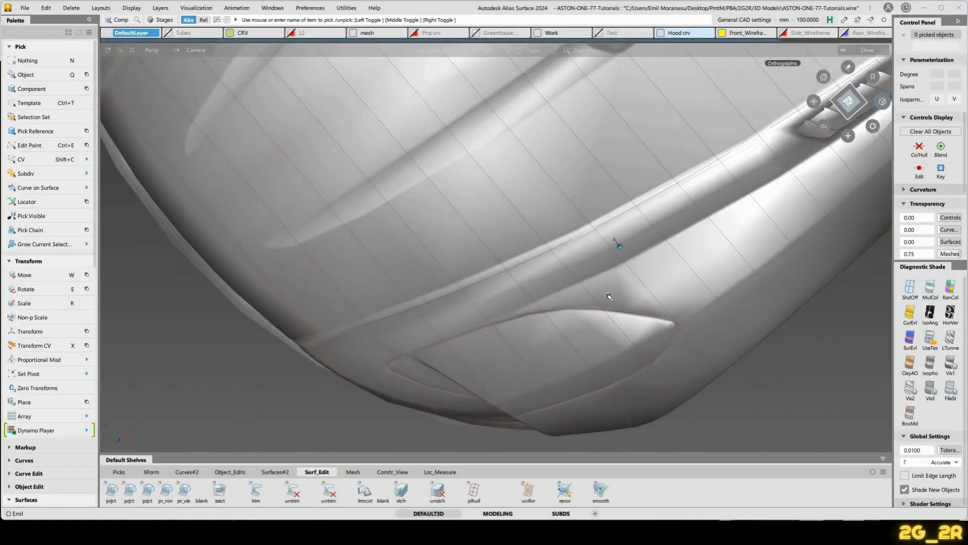
left_click_drag(609, 297, 364, 348, "alt+shift")
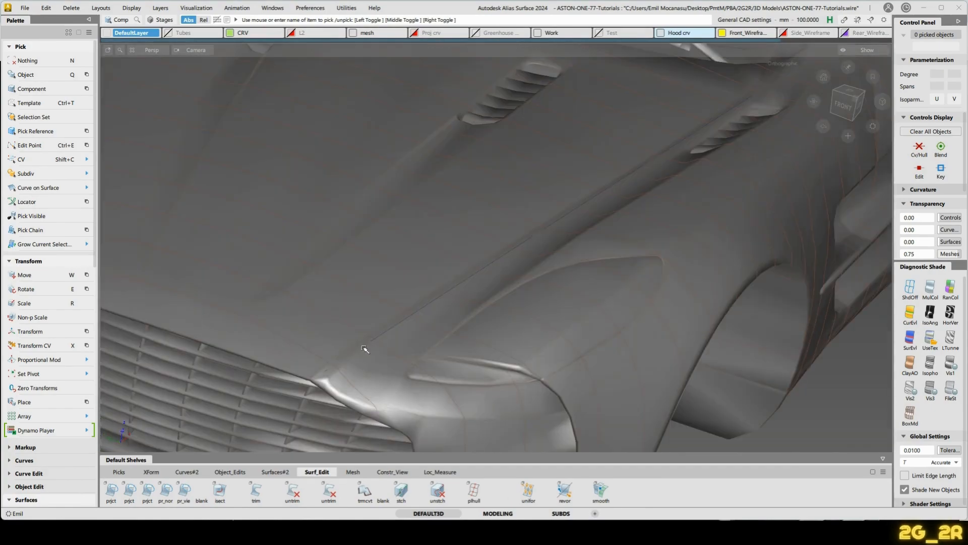
key("alt+Tab")
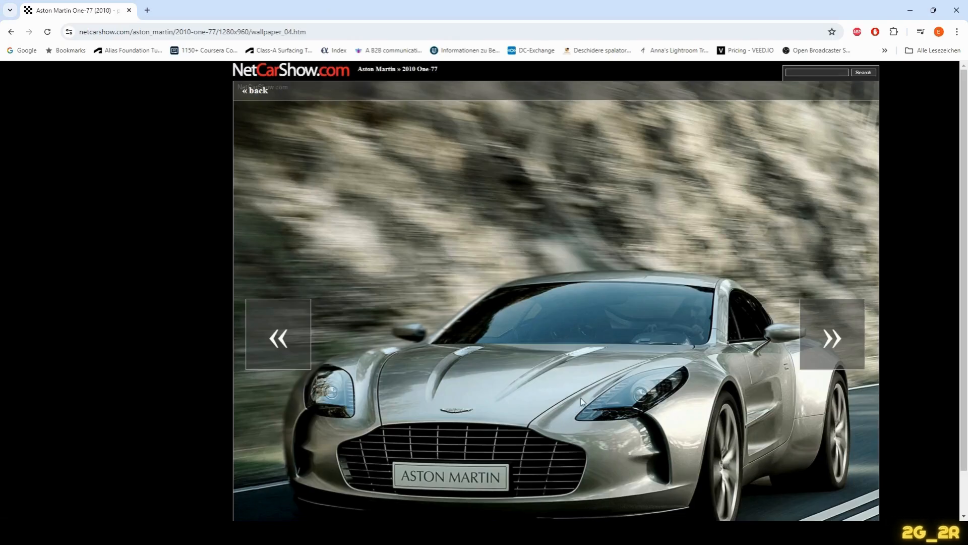
key("alt+Tab")
left_click_drag(551, 264, 547, 444, "alt+shift")
middle_click_drag(576, 275, 534, 358, "alt+shift")
mouse_move(614, 305)
left_mouse_down("alt+shift")
mouse_move(527, 326)
mouse_move(546, 216)
mouse_move(616, 198)
mouse_move(694, 296)
mouse_move(663, 214)
mouse_move(673, 239)
left_mouse_up("alt+shift")
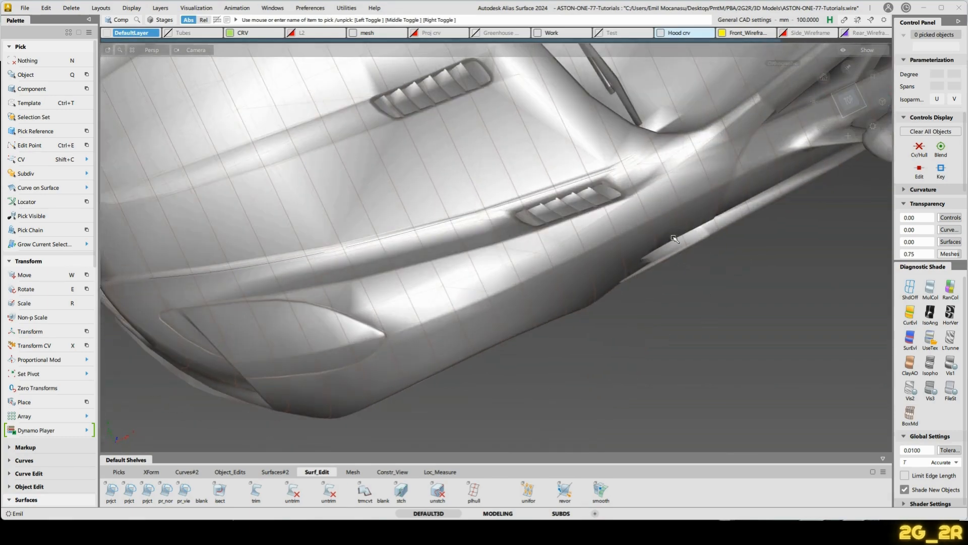
left_click_drag(550, 216, 687, 227, "alt+shift")
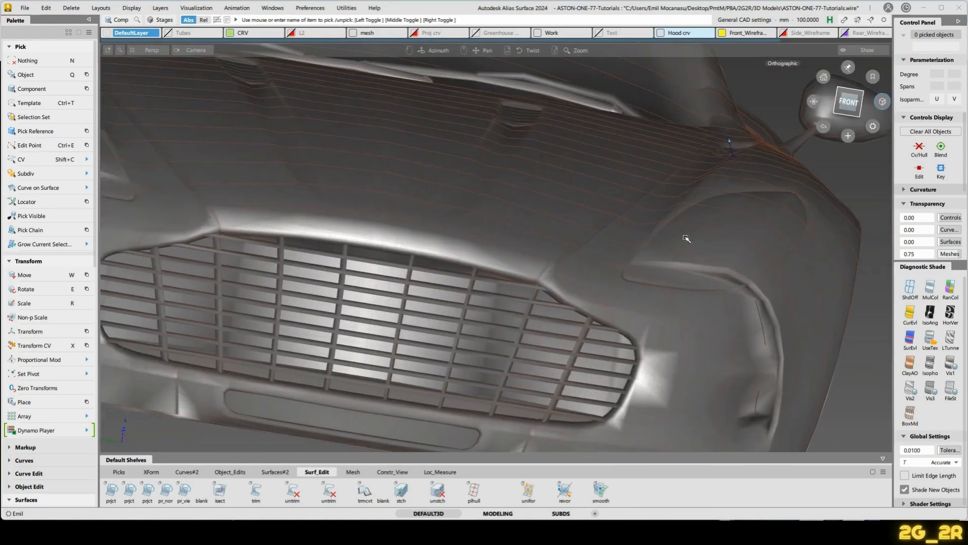
key("alt+Tab")
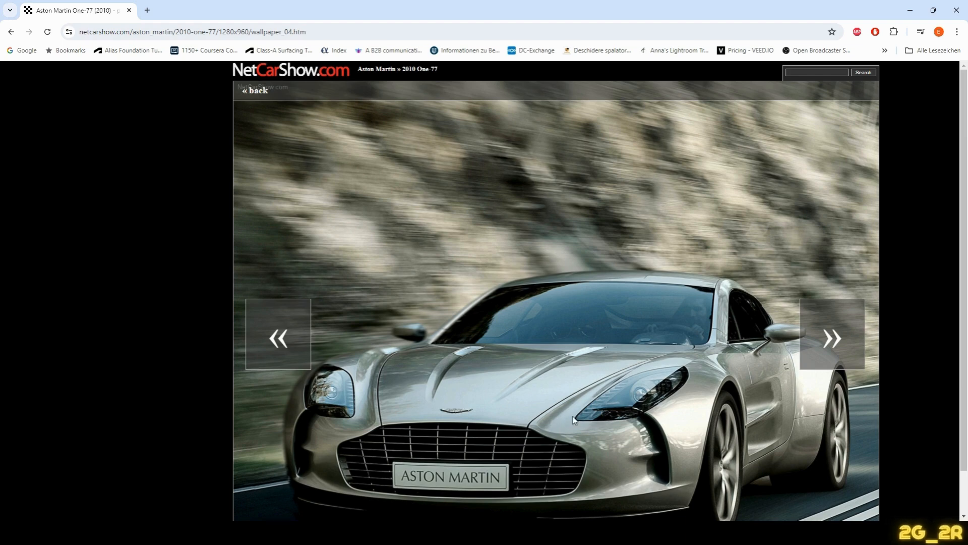
key("alt+Tab")
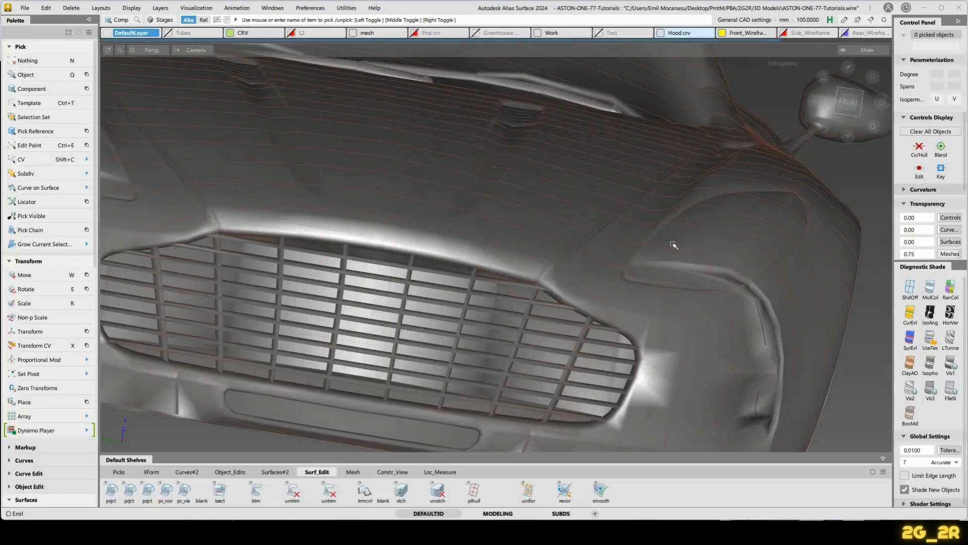
Isolate the two front corner surfaces below the headlight together with the hood edge curve, and hide the mesh layer.
left_click_drag(675, 244, 564, 343, "alt+shift")
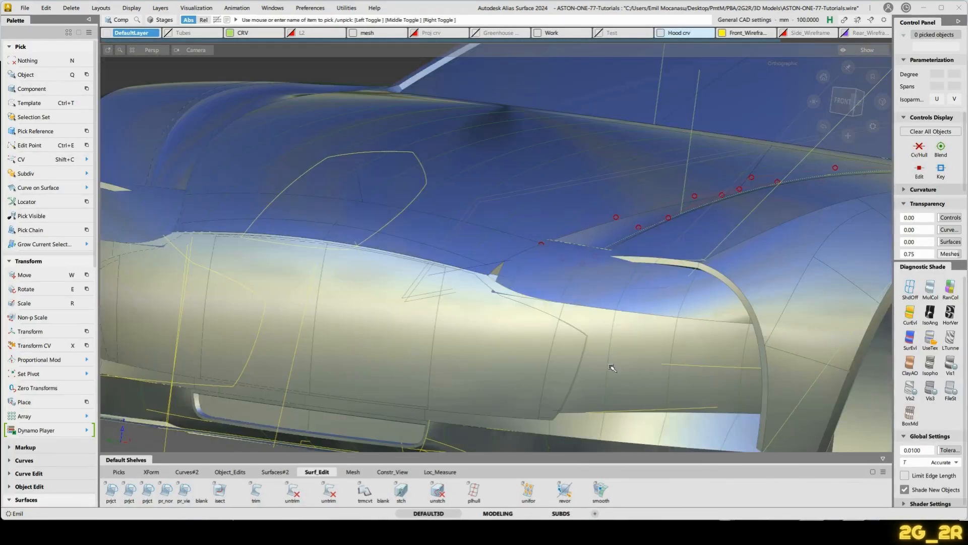
left_click(644, 313)
mouse_move(644, 313)
left_mouse_down("alt+shift")
mouse_move(661, 318)
mouse_move(657, 302)
left_mouse_up("alt+shift")
left_click_drag(657, 301, 737, 295, "ctrl+shift")
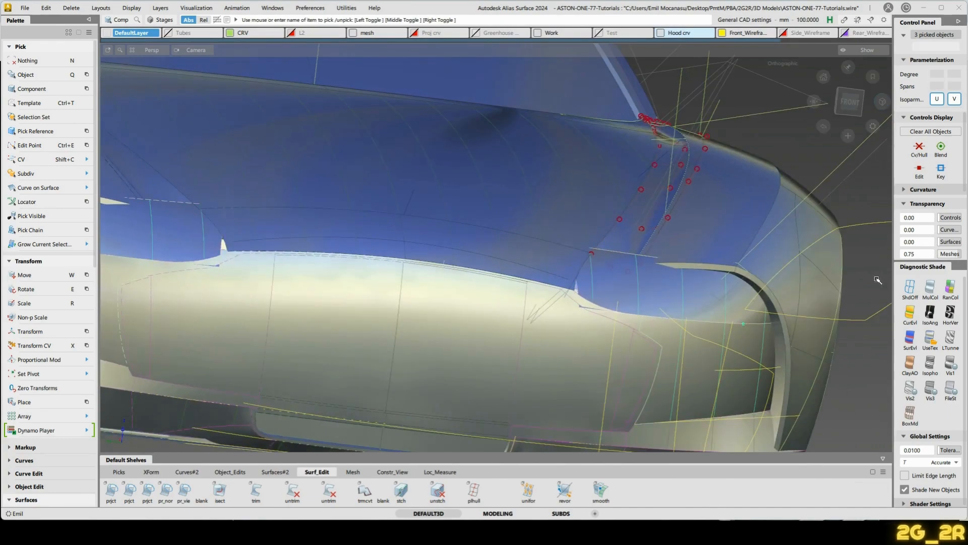
left_click_drag(875, 279, 787, 293, "alt+shift")
key("ctrl+z")
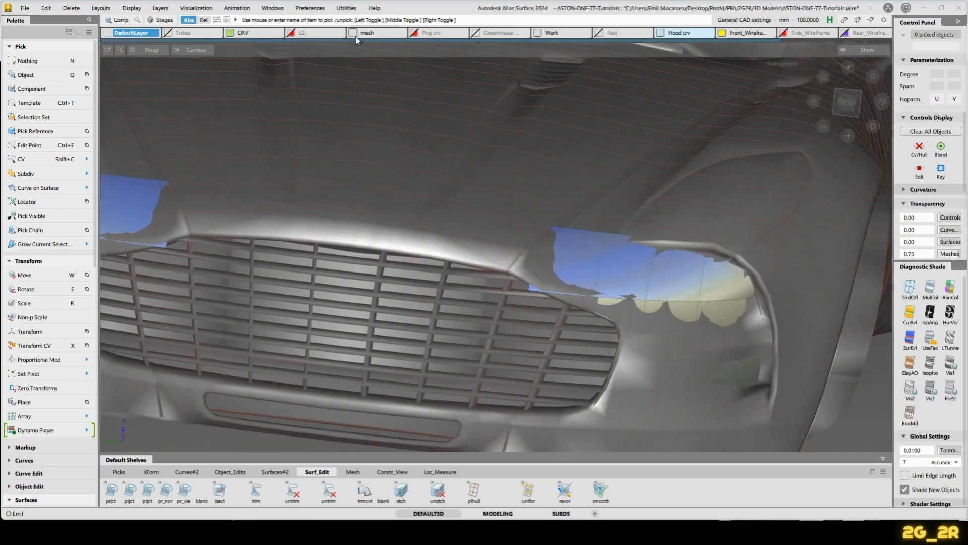
left_click(353, 34)
left_click_drag(711, 191, 648, 309, "alt+shift")
key("ctrl+z")
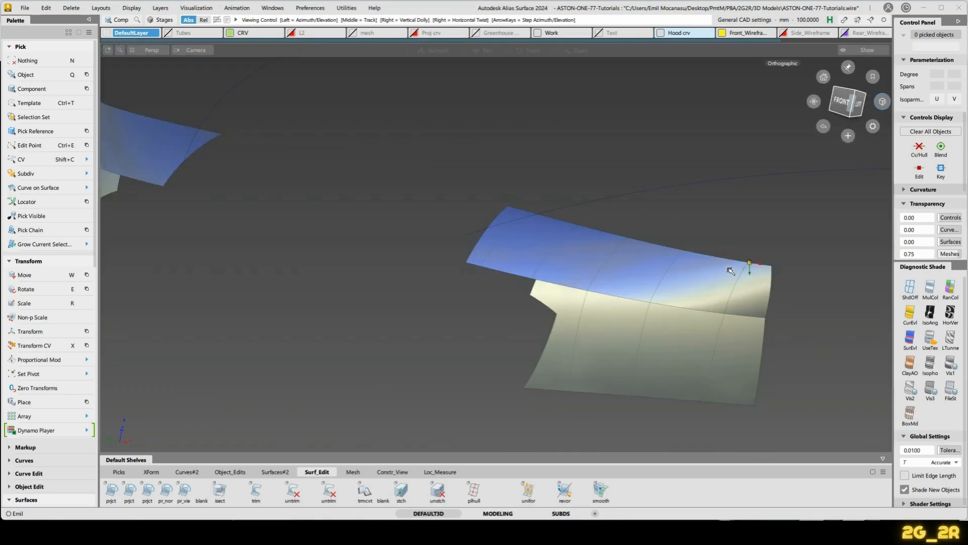
Draw a straight edit point curve upward from the outer end of the edge shared by the two corner surfaces.
left_click_drag(736, 247, 663, 224, "alt+shift")
left_click_drag(748, 213, 509, 250, "alt+shift")
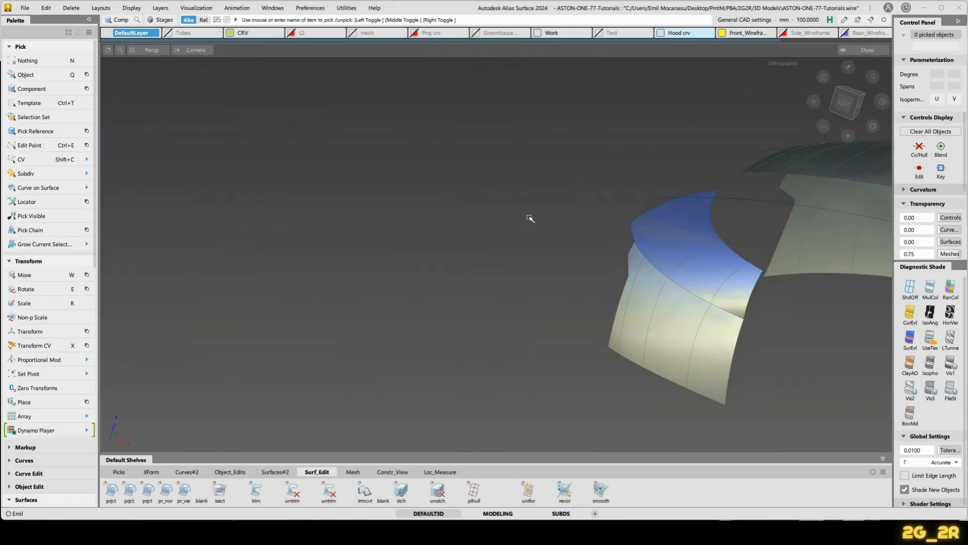
middle_click_drag(530, 218, 753, 343, "ctrl+shift")
left_click(743, 319, "ctrl+alt")
left_click_drag(741, 270, 765, 315, "alt+shift")
left_click(777, 202)
left_click_drag(746, 376, 785, 387, "alt+shift")
middle_click_drag(747, 293, 724, 342, "alt+shift")
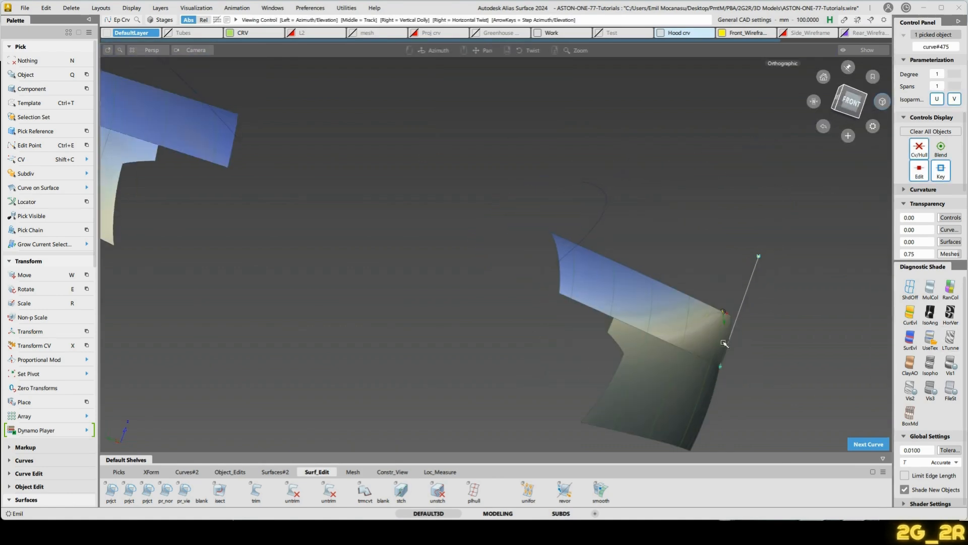
Rebuild the new straight curve so it gains a control point between its two ends.
key("space")
left_click_drag(761, 364, 750, 283, "ctrl+shift")
left_click(749, 283)
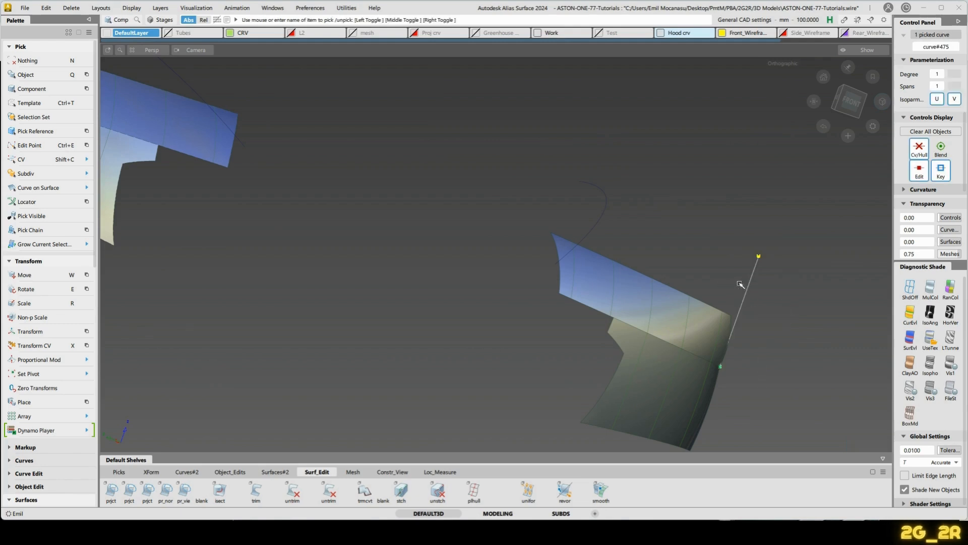
middle_click_drag(742, 281, 715, 295, "ctrl+shift")
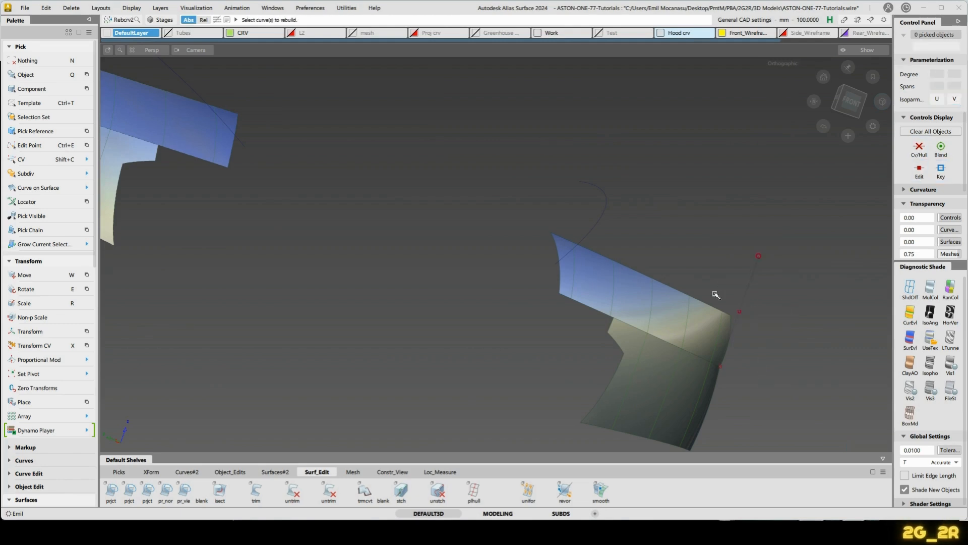
Align the rebuilt curve to the outer side edge of the lower corner surface.
left_click(232, 474)
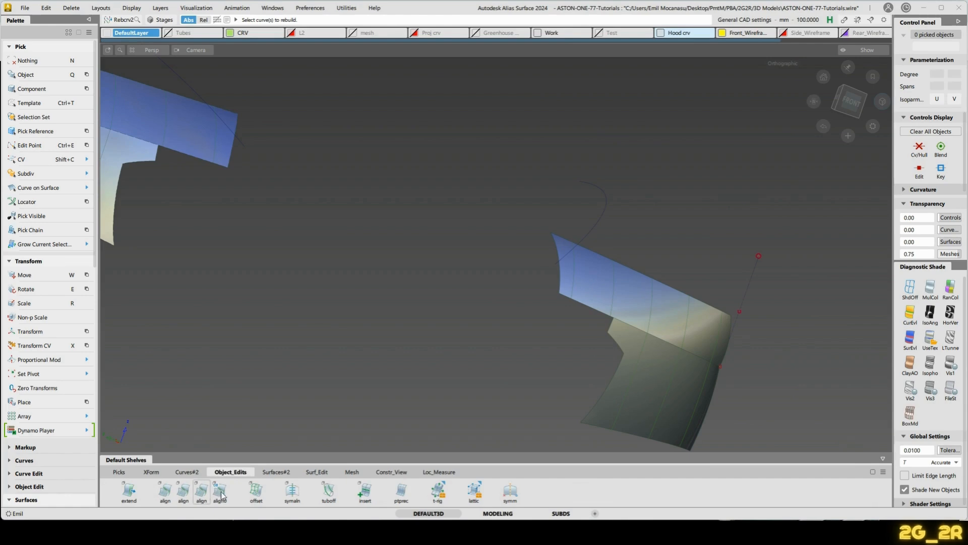
double_click(201, 490)
left_click(848, 114)
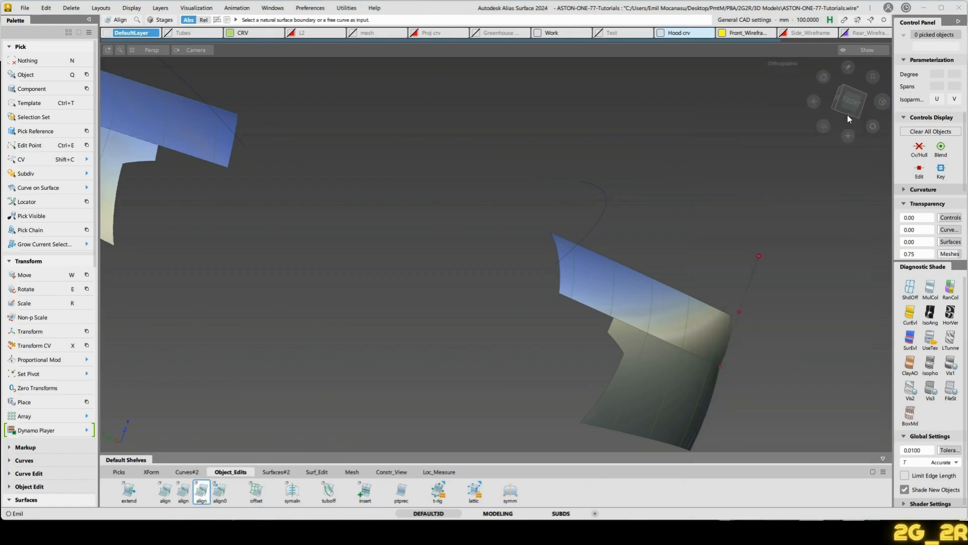
left_click_drag(806, 327, 769, 346, "alt+shift")
left_click(752, 310)
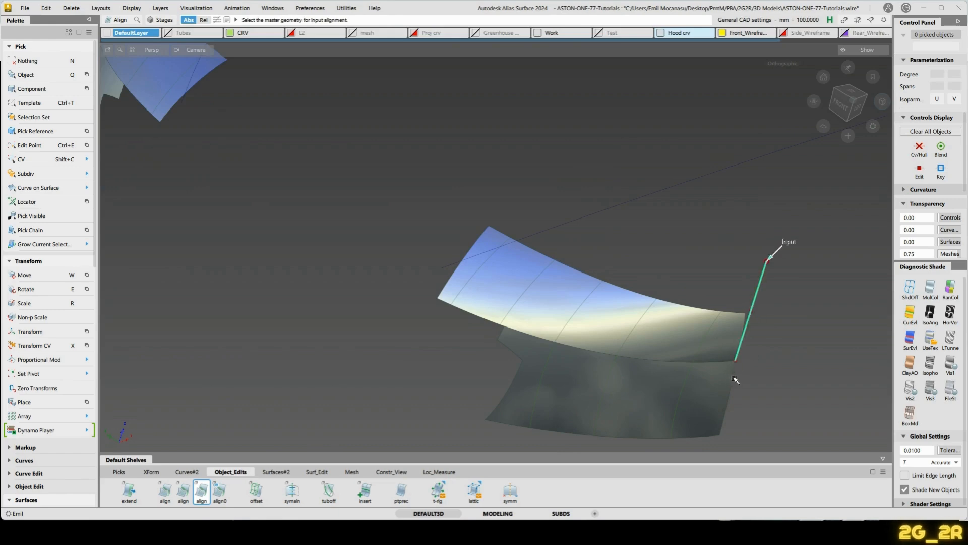
left_click(735, 379)
mouse_move(735, 379)
left_mouse_down("alt+shift")
mouse_move(516, 317)
mouse_move(562, 358)
mouse_move(743, 346)
mouse_move(738, 384)
mouse_move(748, 371)
mouse_move(616, 383)
left_mouse_up("alt+shift")
key("n")
Delete the upper corner surface above the lower one.
left_click_drag(655, 325, 457, 318, "ctrl+shift")
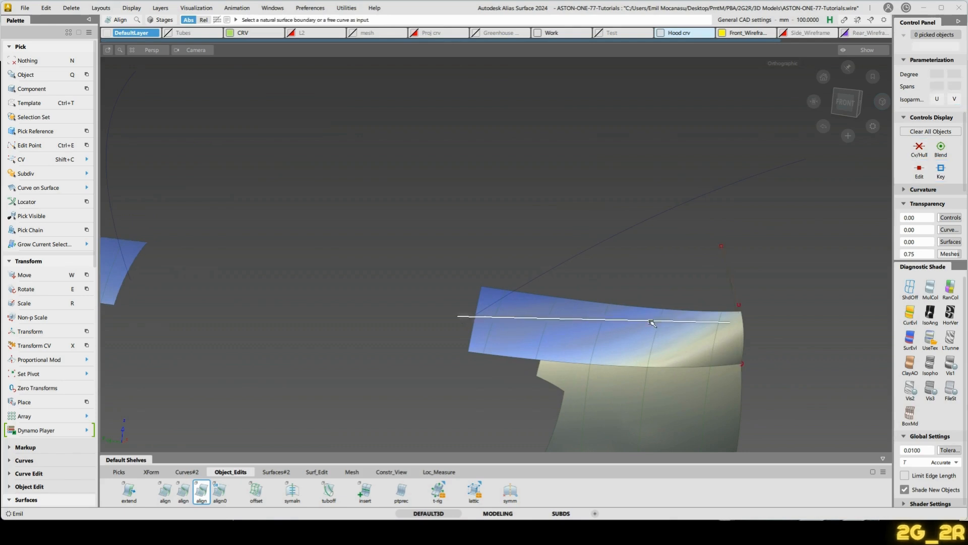
left_click(654, 328)
key("Delete")
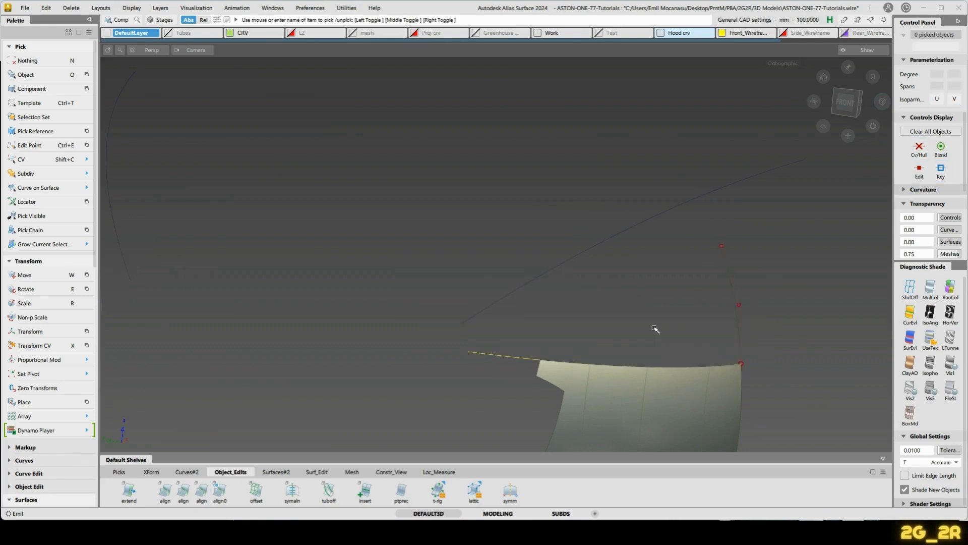
Add the short curved transition curve at the grille corner and the hood's front edge curve to the isolated display.
left_click_drag(702, 286, 671, 204, "alt+shift")
left_click_drag(606, 313, 666, 291, "alt+shift")
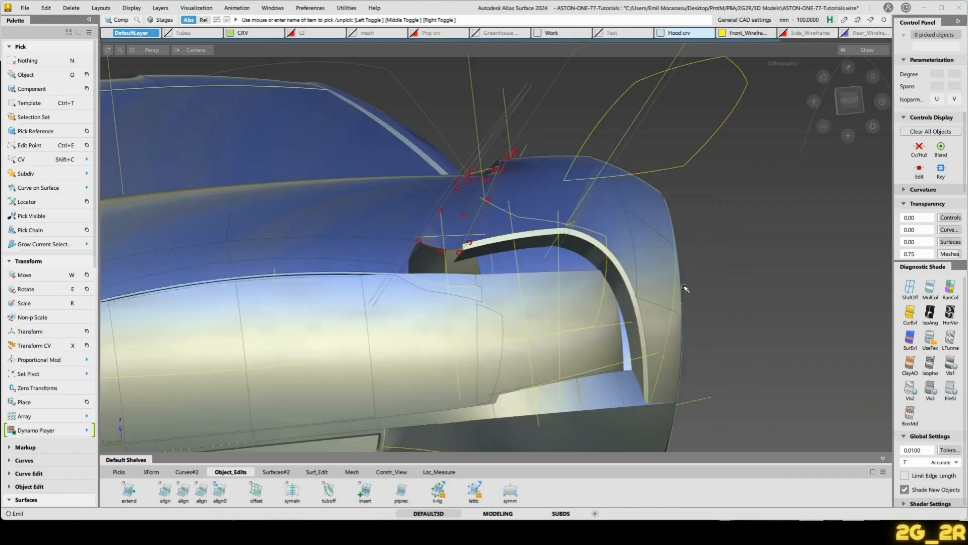
left_click_drag(631, 303, 497, 296, "alt+shift")
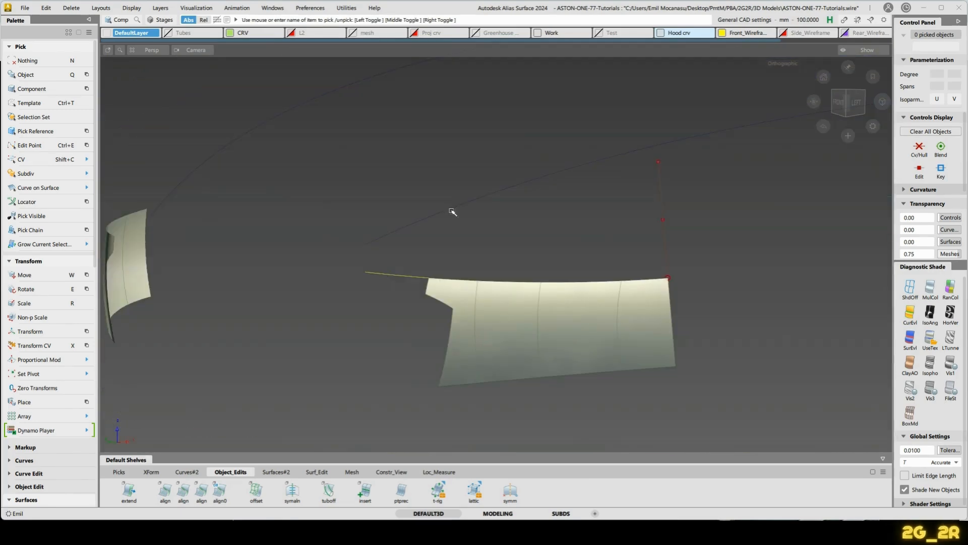
left_click_drag(454, 209, 574, 240, "alt+shift")
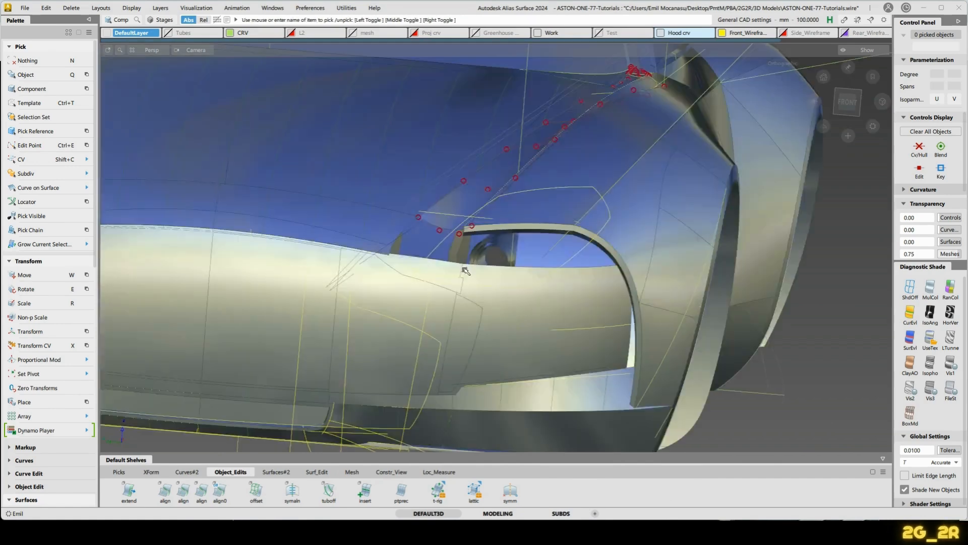
left_click_drag(453, 261, 403, 368, "alt+shift")
left_click(420, 335)
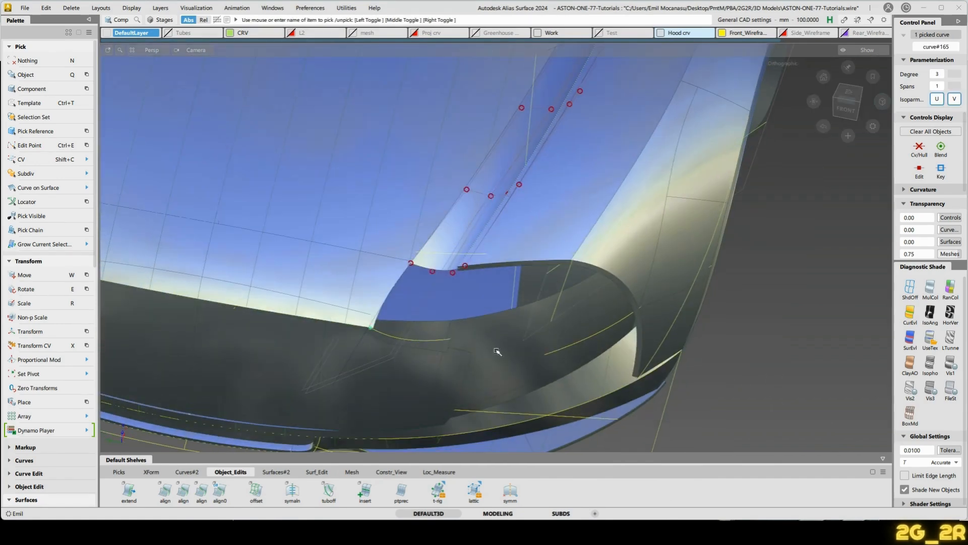
key("n")
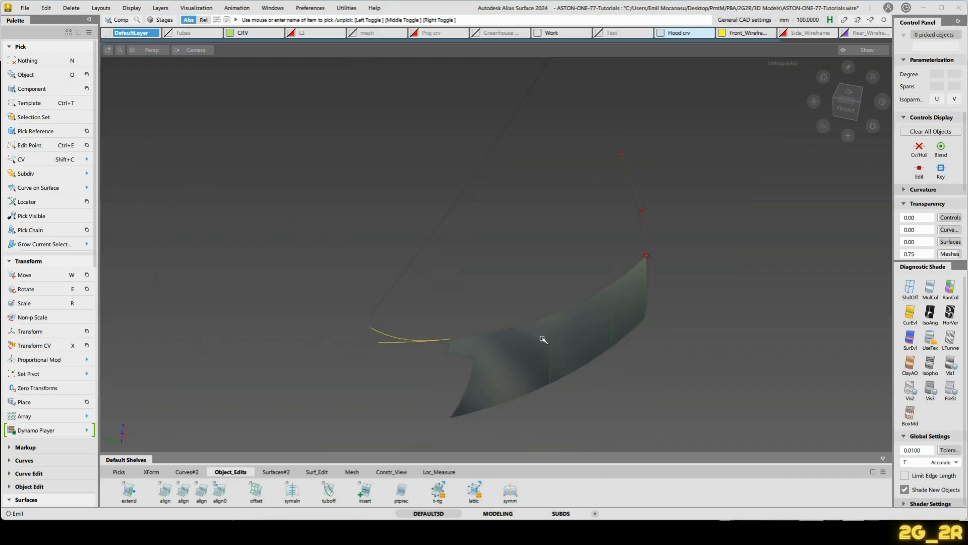
left_click_drag(547, 337, 481, 273, "alt+shift")
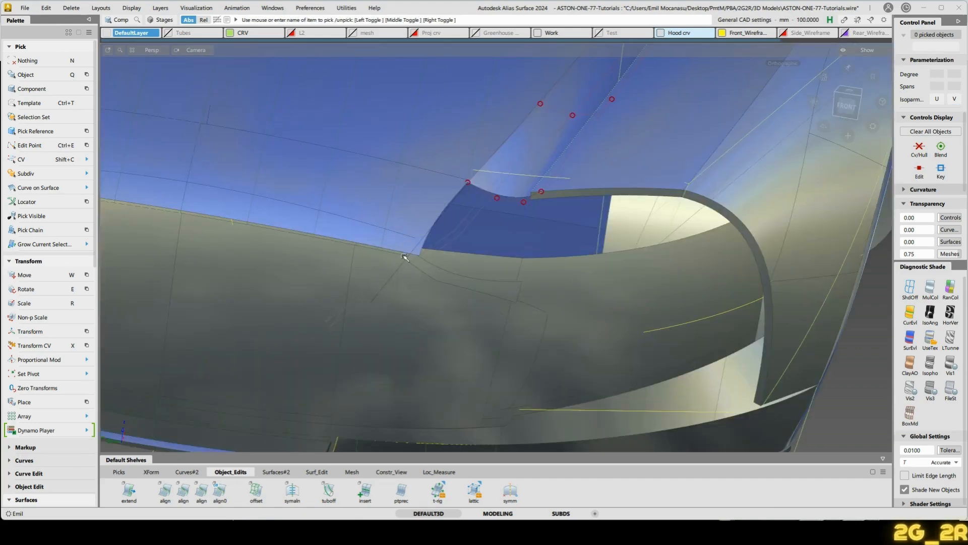
left_click(404, 254)
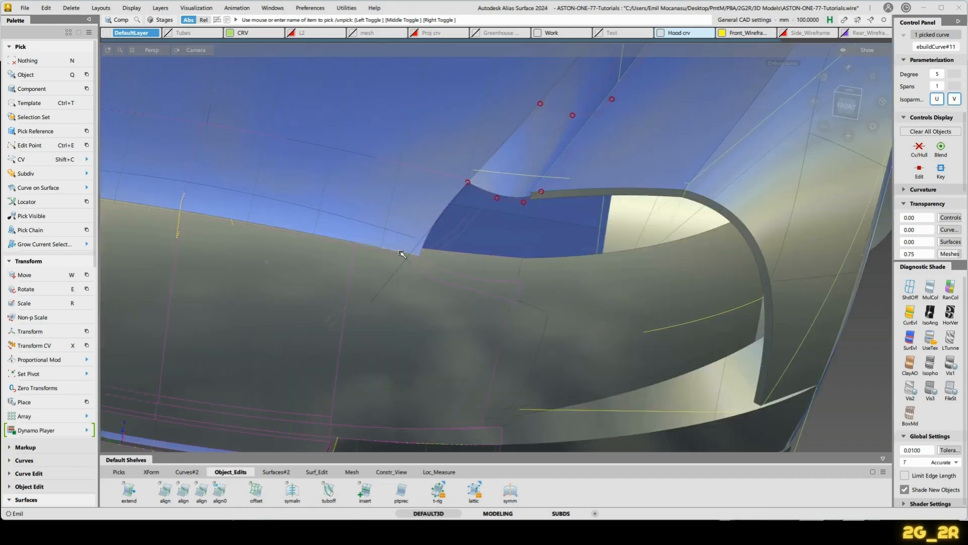
key("n")
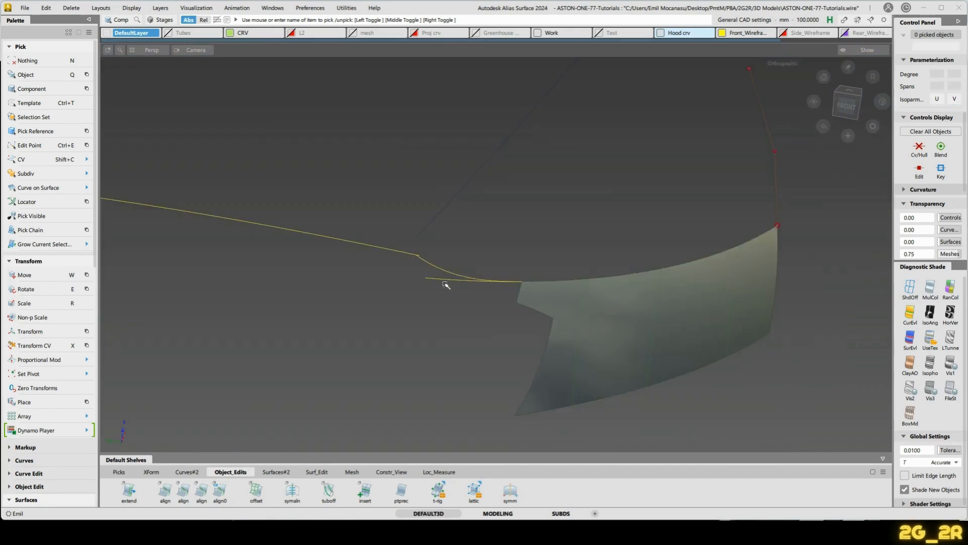
Move the end control point of the short transition curve onto the end of the hood's front edge curve.
right_click_drag(445, 284, 581, 290, "alt+shift")
middle_click_drag(387, 347, 437, 346, "alt+shift")
left_click(442, 271)
right_click_drag(454, 253, 485, 242, "ctrl+shift")
key("shift+c")
left_click(421, 248)
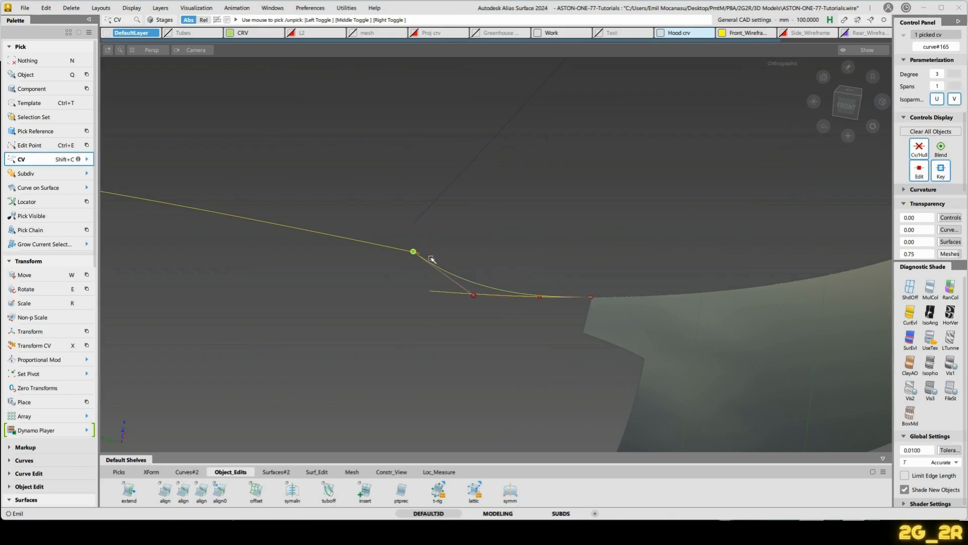
key("w")
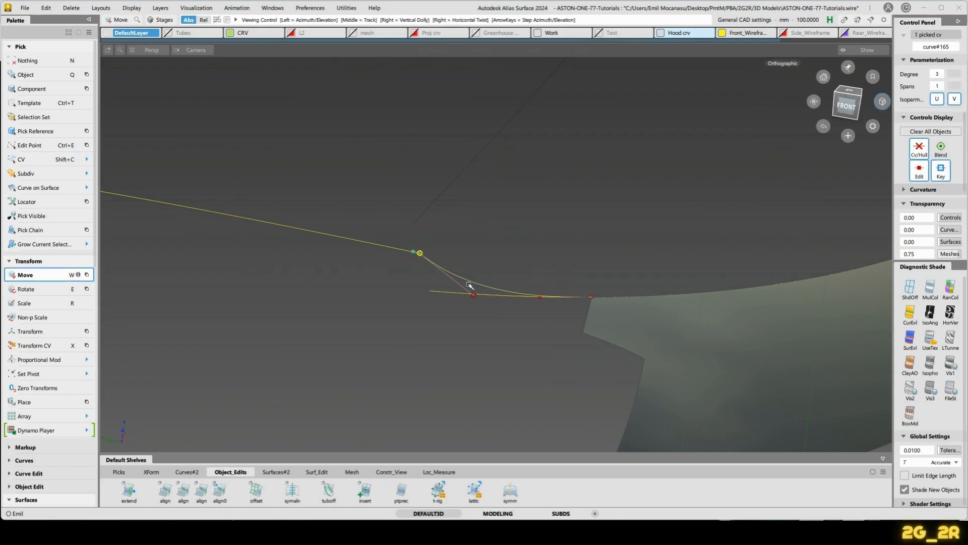
left_click_drag(469, 285, 525, 249, "alt+shift")
middle_click_drag(525, 249, 496, 306, "alt+shift")
key("n")
Duplicate the long hood edge curve above the corner surface without rebuilding it.
left_click_drag(557, 233, 550, 283, "alt+shift")
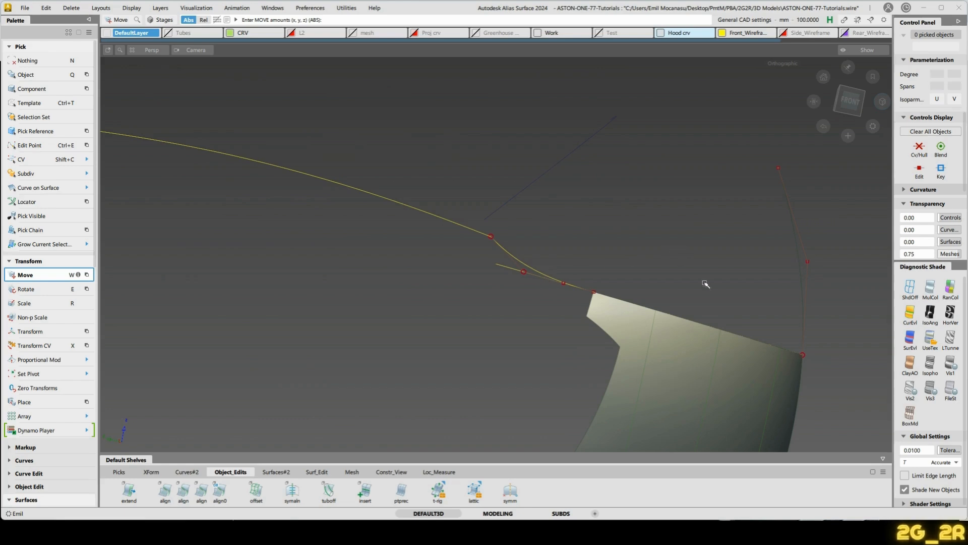
left_click_drag(742, 287, 710, 273, "alt+shift")
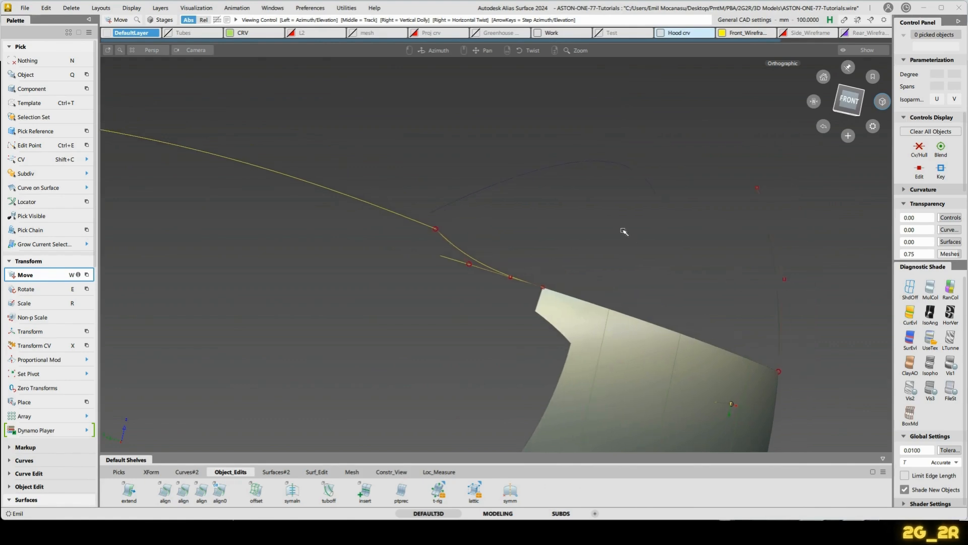
left_click_drag(623, 230, 568, 187, "alt+shift")
left_click_drag(562, 129, 580, 219)
key("n")
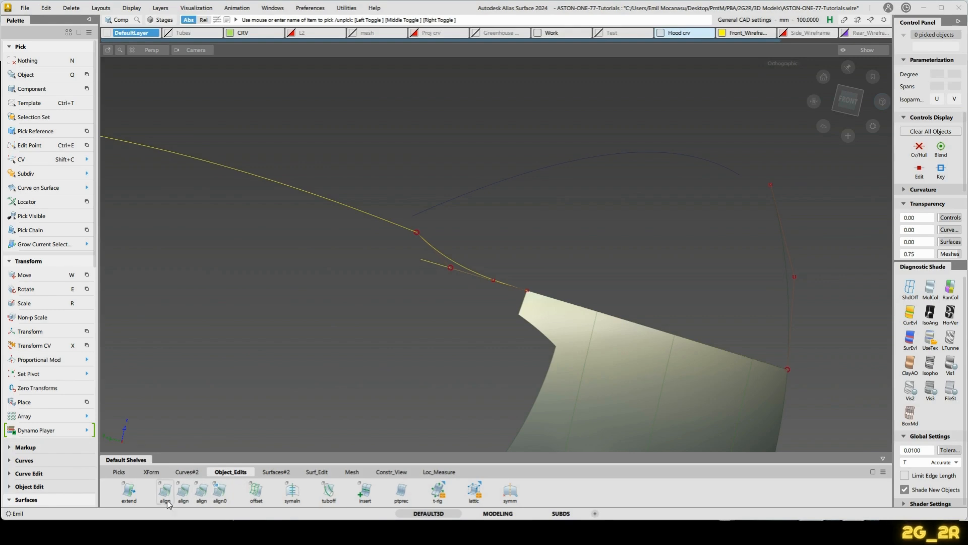
left_click(187, 472)
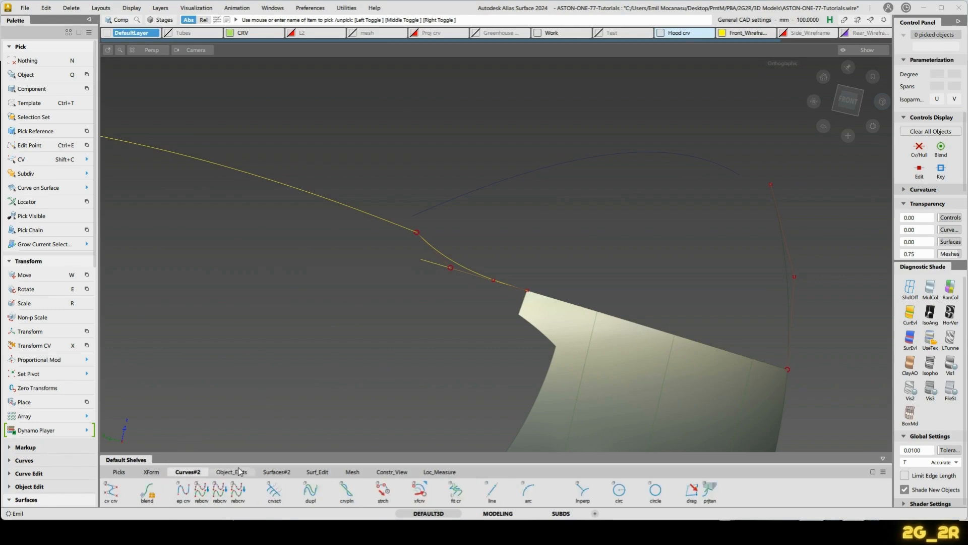
left_click(311, 491)
left_click(487, 187)
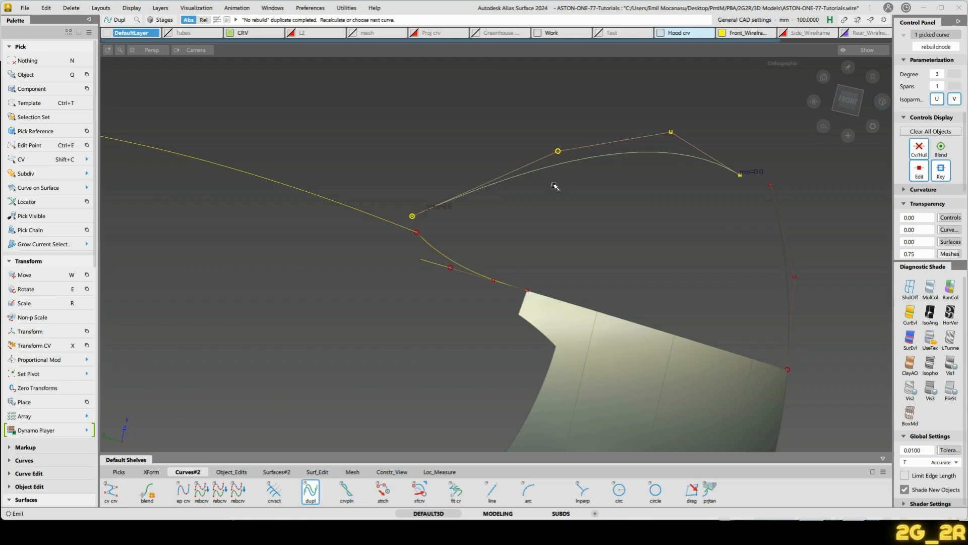
Set the pivot of the duplicated long hood edge curve at its rear end, then clear the selection.
left_click_drag(629, 171, 588, 198, "ctrl+shift")
left_click_drag(515, 244, 648, 164, "ctrl+shift")
middle_click_drag(670, 173, 712, 166, "ctrl+shift")
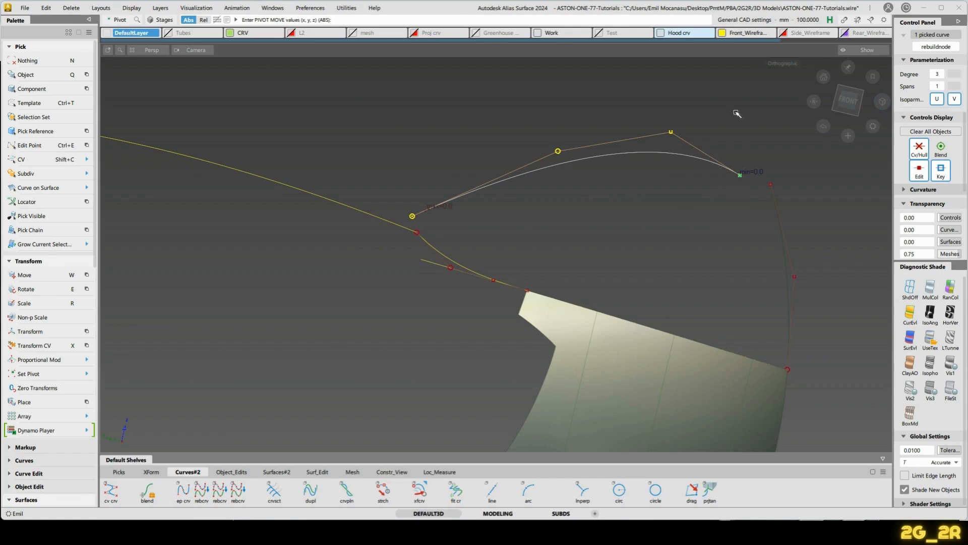
left_click_drag(737, 114, 475, 337, "alt+shift")
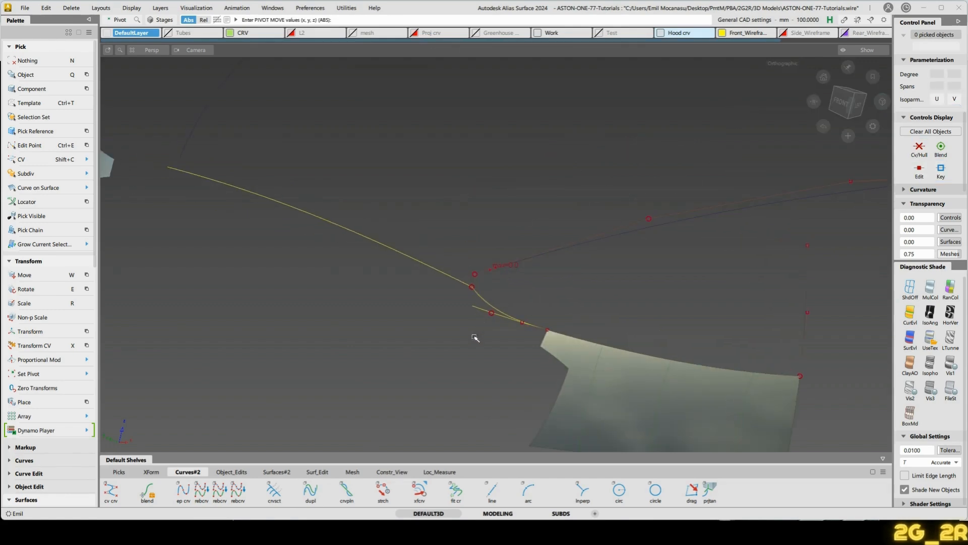
left_click(479, 309)
Scale the duplicated hood edge curve non-proportionally in side view, bringing its front end towards the end of the hood's front edge curve.
left_click_drag(579, 277, 676, 274, "alt+shift")
left_click(676, 273)
left_click(850, 103)
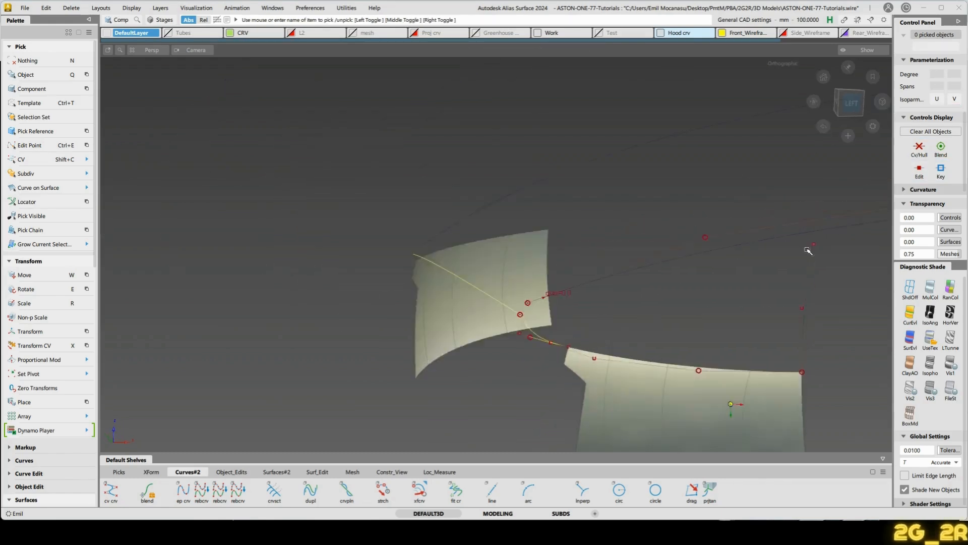
middle_click_drag(803, 278, 374, 265, "alt+shift")
left_click(630, 246)
right_click_drag(447, 233, 575, 222, "alt+shift")
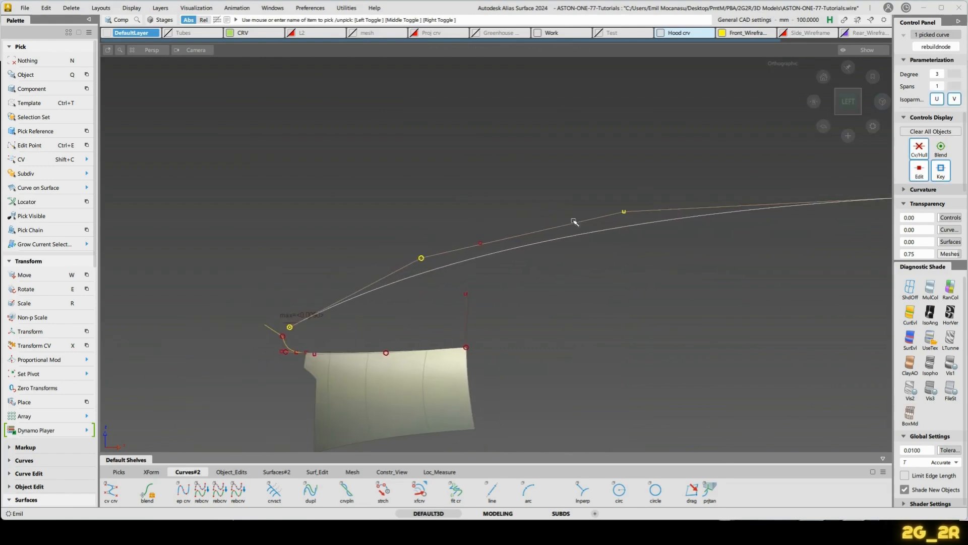
right_click_drag(378, 245, 427, 146, "ctrl+shift")
middle_click_drag(289, 437, 486, 380, "alt+shift")
right_click_drag(467, 338, 726, 333, "alt+shift")
middle_click_drag(513, 303, 788, 365, "alt+shift")
mouse_move(440, 359)
left_mouse_down()
mouse_move(493, 350)
mouse_move(473, 355)
mouse_move(484, 293)
left_mouse_up()
right_click_drag(471, 345, 499, 257)
left_click_drag(461, 308, 465, 307)
Fine-tune the duplicated curve's side-view scale until its front end lies on the end of the hood's front edge curve.
right_click_drag(490, 248, 517, 253, "alt+shift")
middle_click_drag(516, 253, 558, 321, "alt+shift")
right_click_drag(558, 321, 470, 357, "alt+shift")
middle_click_drag(494, 422, 538, 337, "alt+shift")
mouse_move(556, 312)
left_mouse_down()
mouse_move(560, 320)
mouse_move(568, 283)
left_mouse_up()
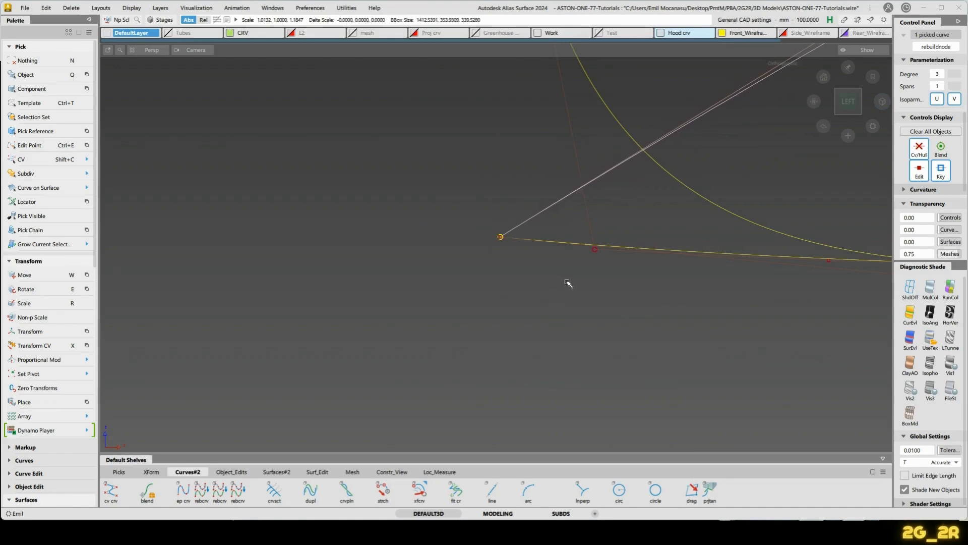
Scale the duplicated curve in width in front view so its front end lines up with the end of the hood's front edge curve.
mouse_move(567, 282)
right_mouse_down("alt+shift")
mouse_move(682, 256)
mouse_move(669, 265)
right_mouse_up("alt+shift")
middle_click_drag(668, 265, 585, 288, "alt+shift")
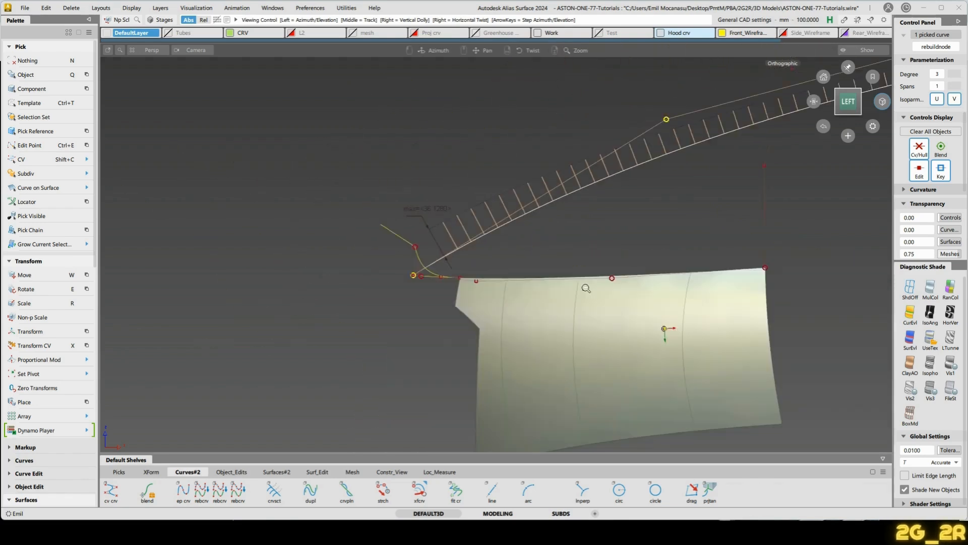
mouse_move(585, 287)
left_mouse_down("alt+shift")
mouse_move(901, 309)
mouse_move(504, 256)
mouse_move(515, 218)
mouse_move(494, 232)
left_mouse_up("alt+shift")
left_click(849, 101)
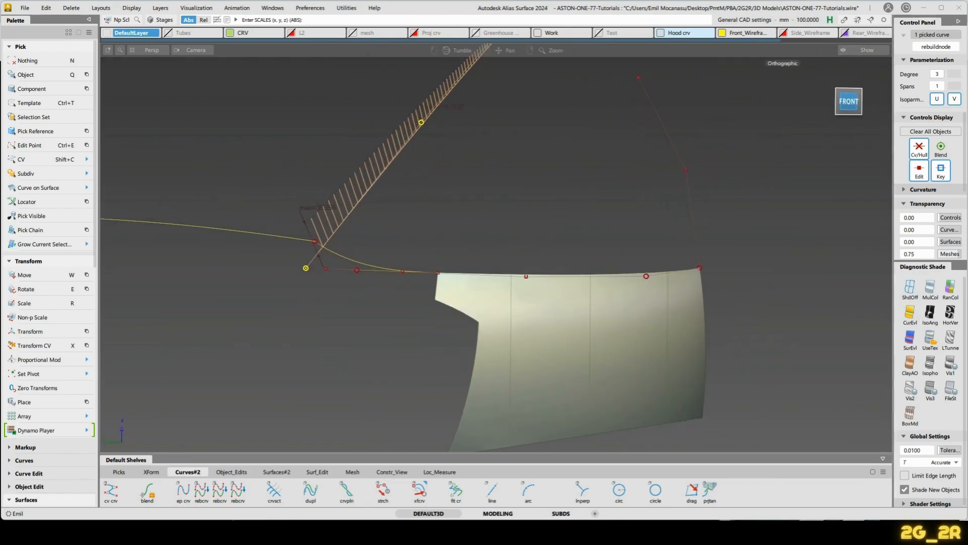
middle_click_drag(317, 296, 321, 282, "ctrl+shift")
middle_click_drag(372, 323, 301, 338)
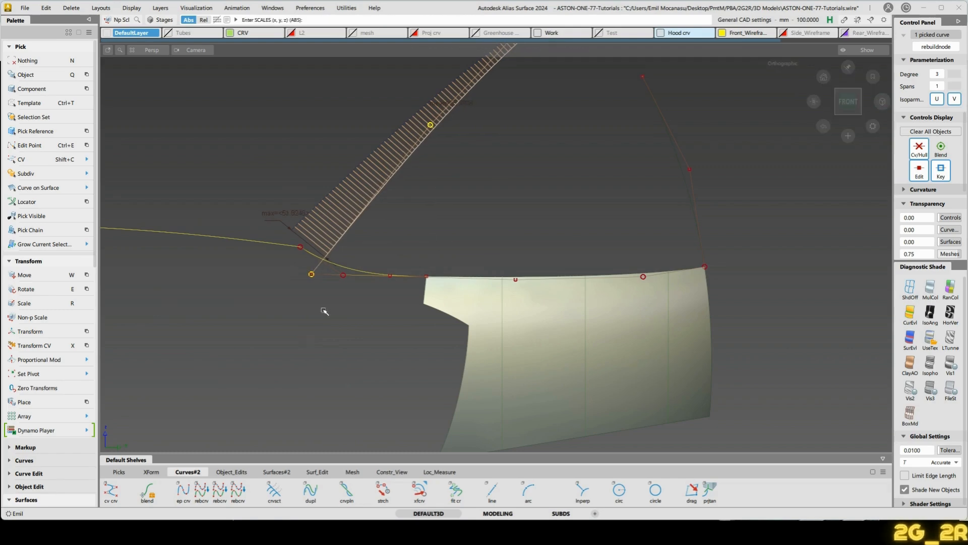
Correct the small remaining side-view gap between the duplicated curve and the front edge curve's end with non-proportional scaling.
left_click_drag(659, 329, 252, 280, "alt+shift")
left_click(854, 105)
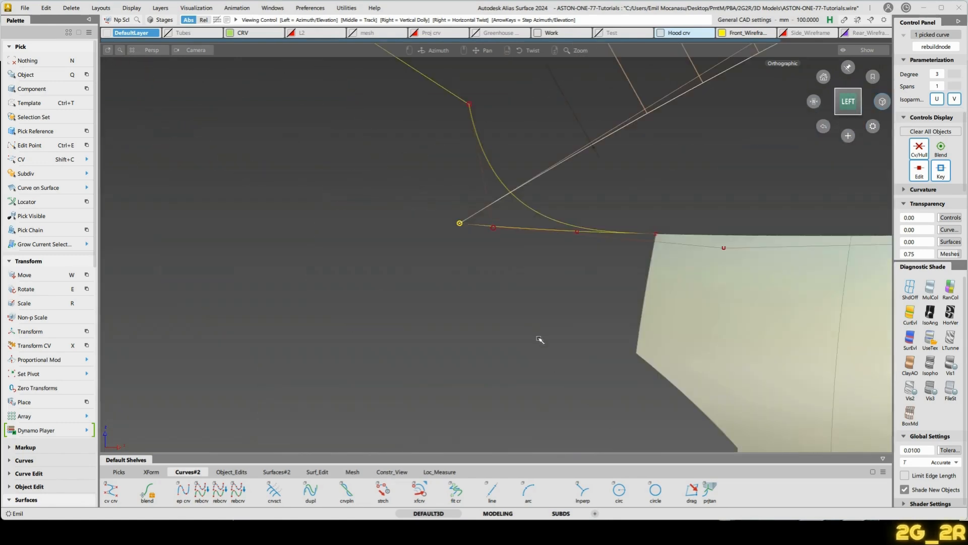
right_click_drag(539, 340, 526, 214, "alt+shift")
middle_click_drag(525, 214, 653, 346, "alt+shift")
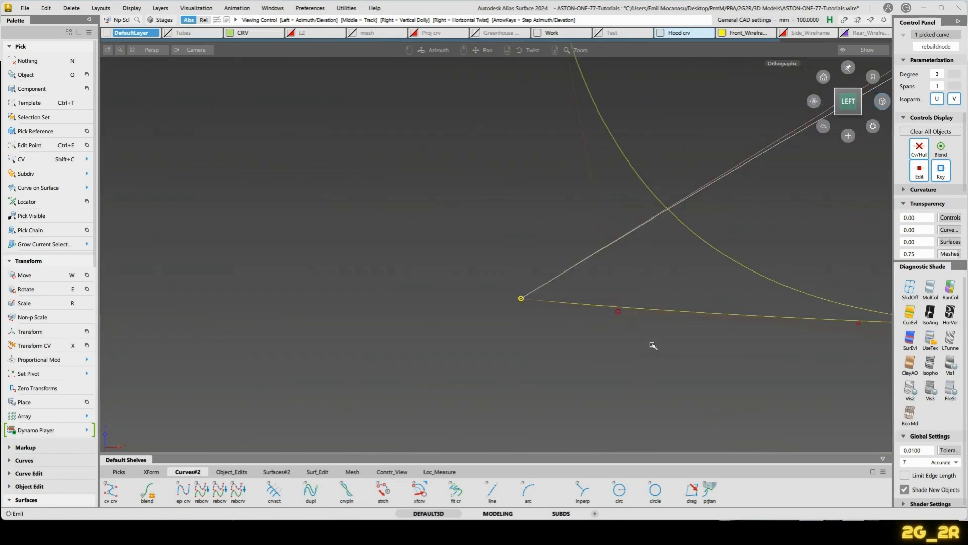
right_click_drag(652, 346, 581, 369, "alt+shift")
middle_click_drag(581, 368, 495, 158, "alt+shift")
middle_click_drag(606, 437, 588, 388, "alt+shift")
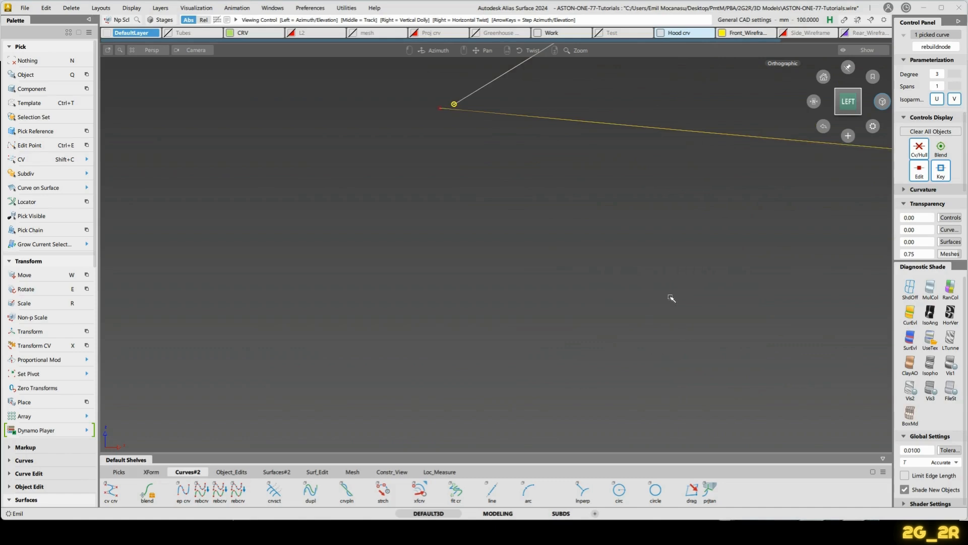
middle_click_drag(661, 272, 666, 362, "alt+shift")
left_click_drag(666, 361, 683, 331)
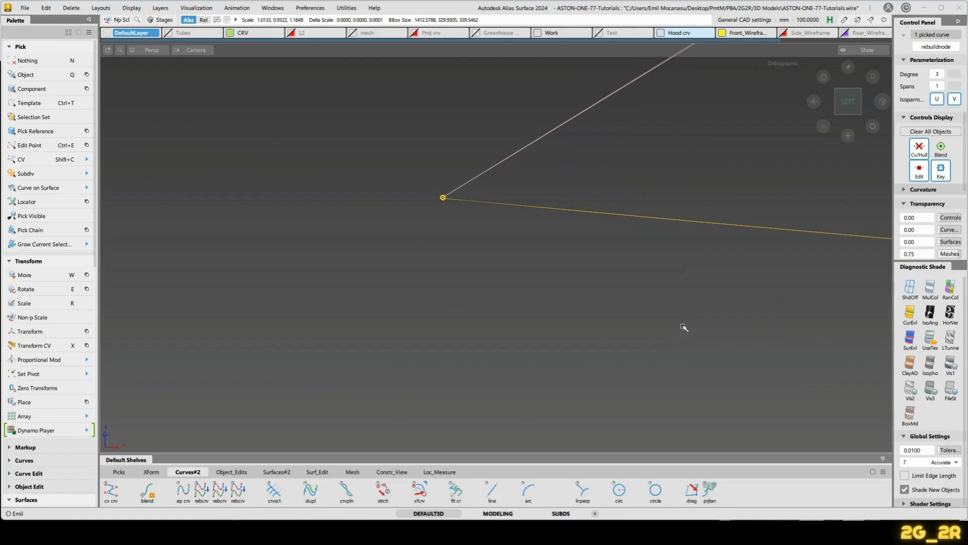
Examine the scaled curve's end, control points and curvature comb from several angles, then clear the selection.
left_click_drag(639, 210, 594, 327, "alt+shift")
right_click_drag(580, 167, 479, 164, "alt+shift")
middle_click_drag(472, 164, 573, 167, "alt+shift")
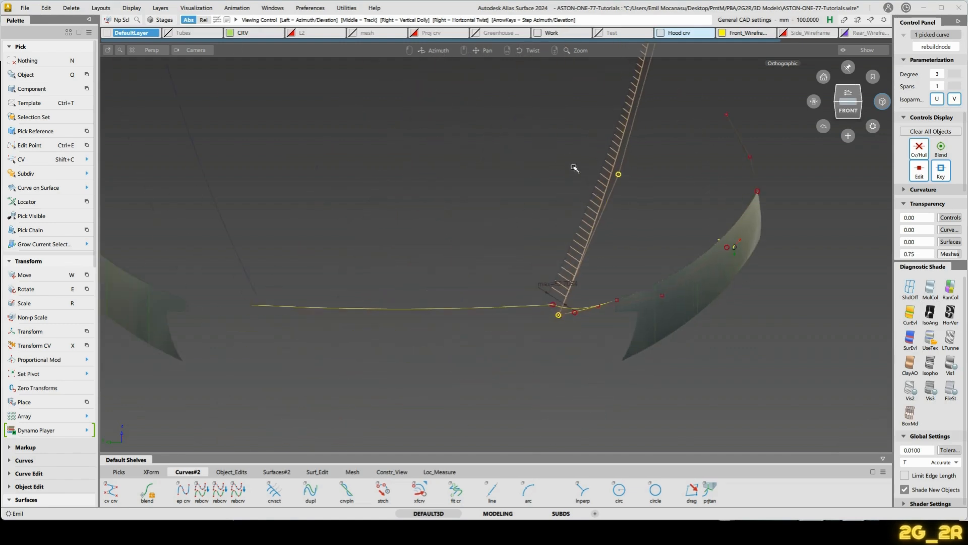
left_click_drag(576, 306, 575, 290, "alt+shift")
right_click_drag(575, 306, 582, 250, "alt+shift")
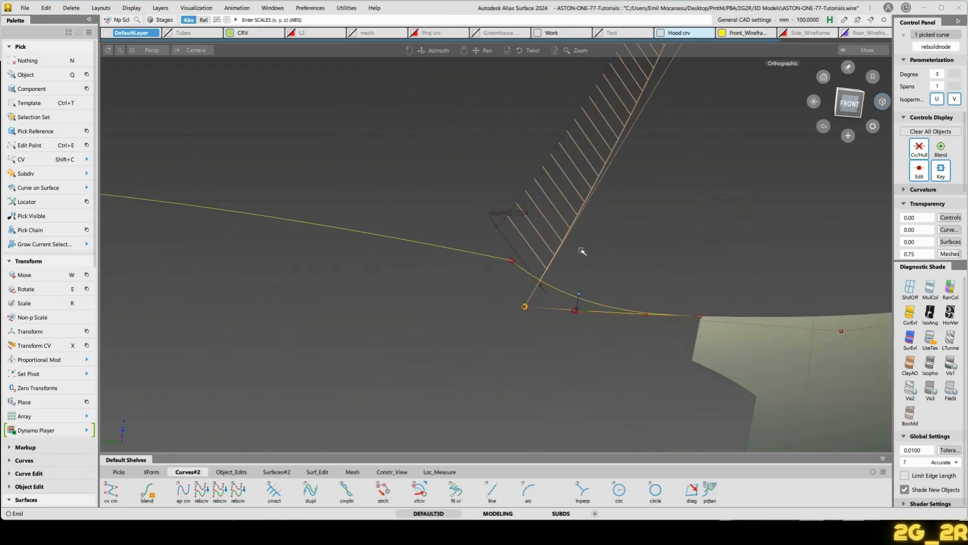
middle_click_drag(581, 250, 581, 262, "ctrl+shift")
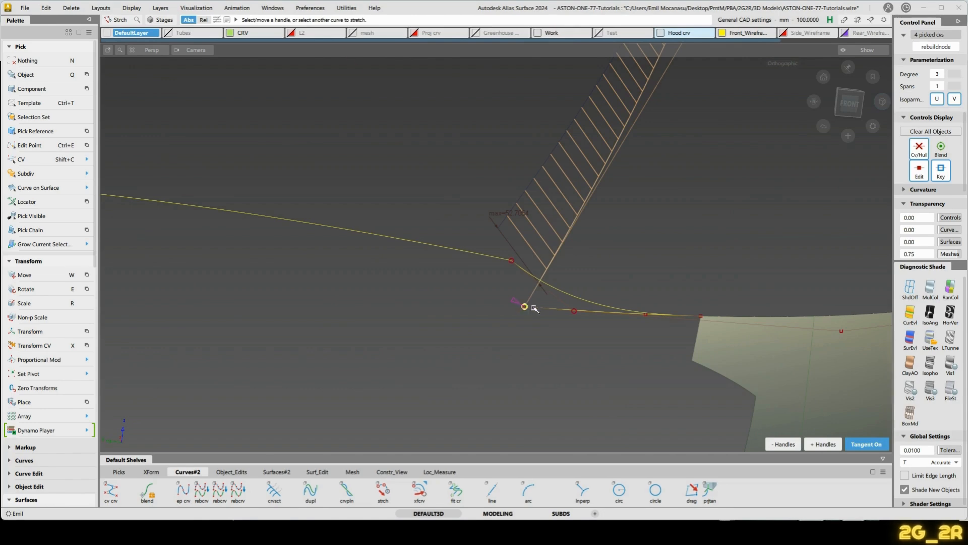
left_click_drag(534, 310, 580, 188, "alt+shift")
middle_click_drag(579, 188, 496, 216, "alt+shift")
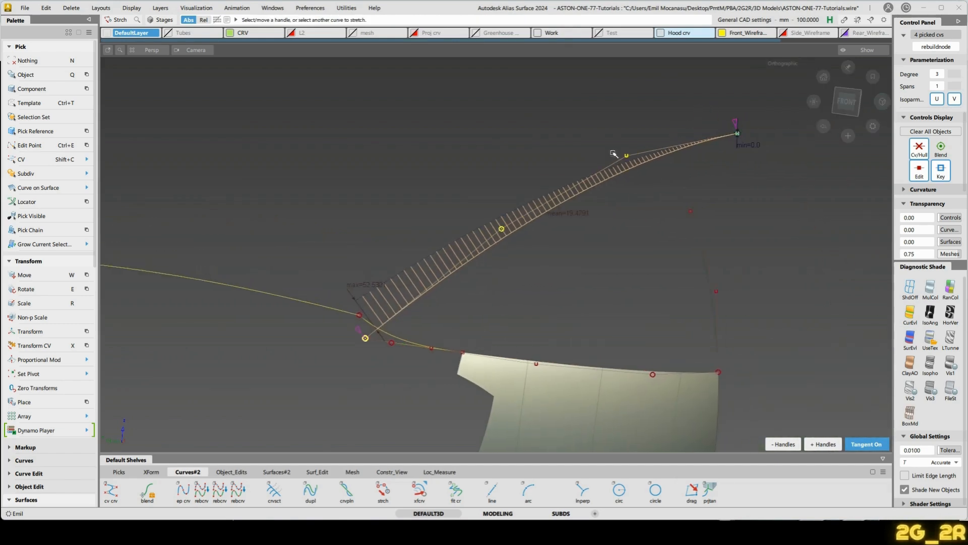
key("n")
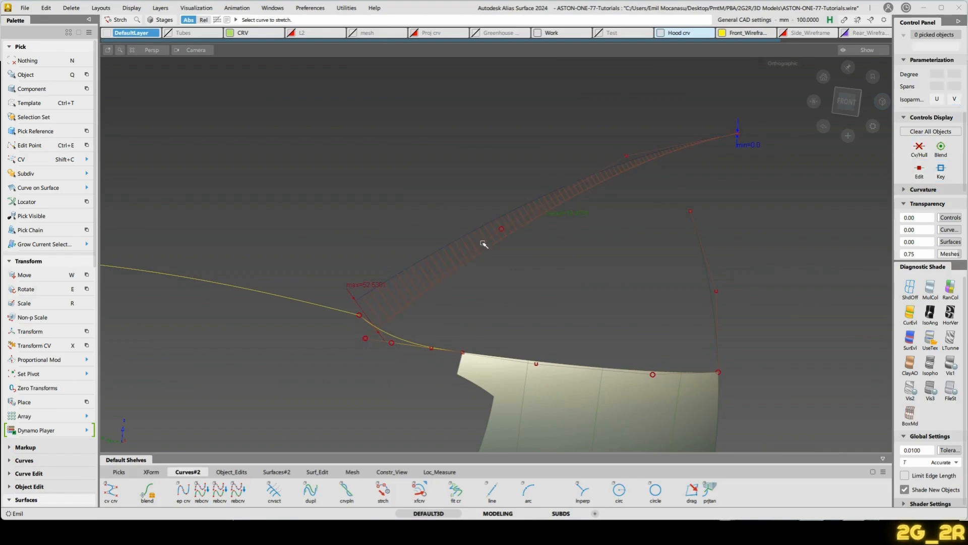
Examine the upright curve at the corner surface's outer end against the hood edge curves from front and side angles.
right_click_drag(557, 285, 592, 294, "ctrl+shift")
left_click_drag(497, 349, 661, 323, "alt+shift")
left_click(661, 283)
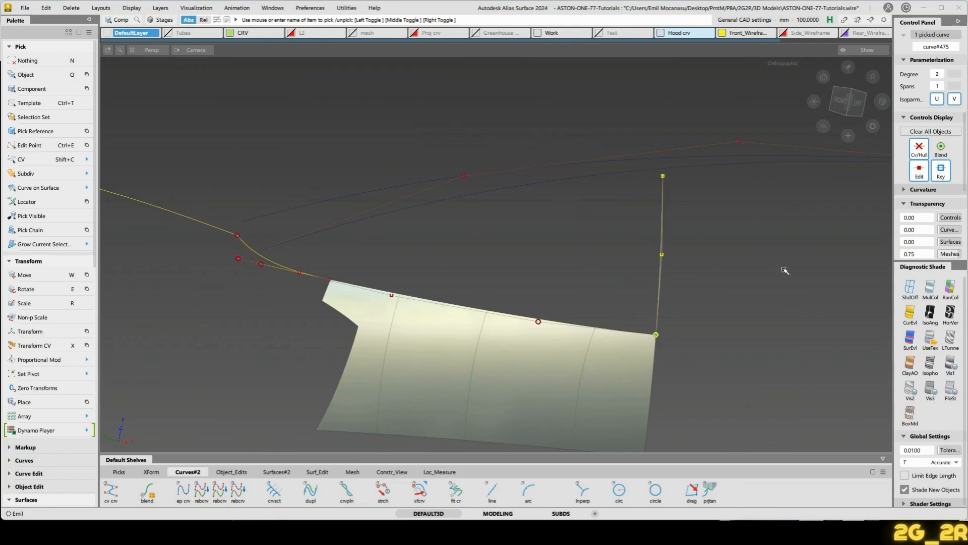
right_click_drag(785, 270, 827, 275, "alt+shift")
left_click_drag(827, 275, 532, 216, "alt+shift")
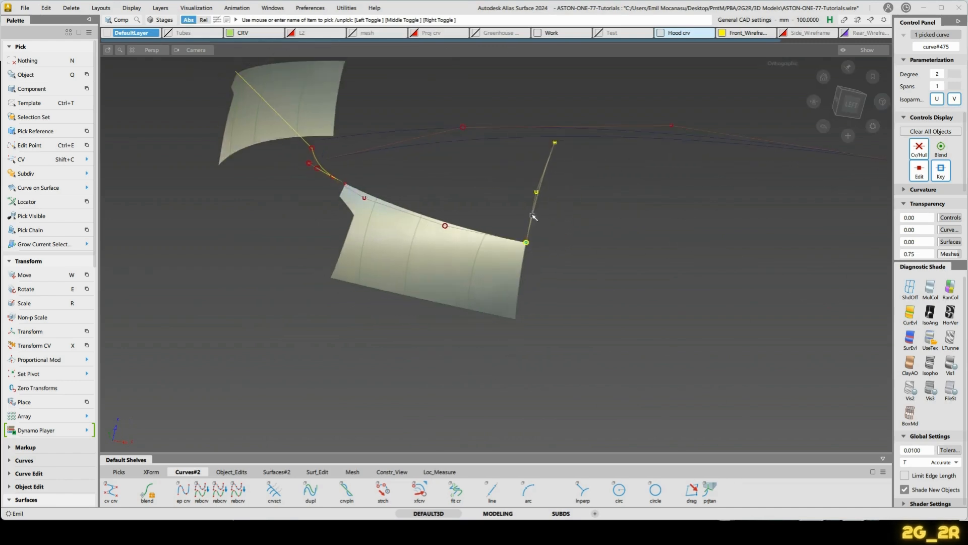
left_click(550, 226)
middle_click_drag(550, 232, 520, 235, "alt+shift")
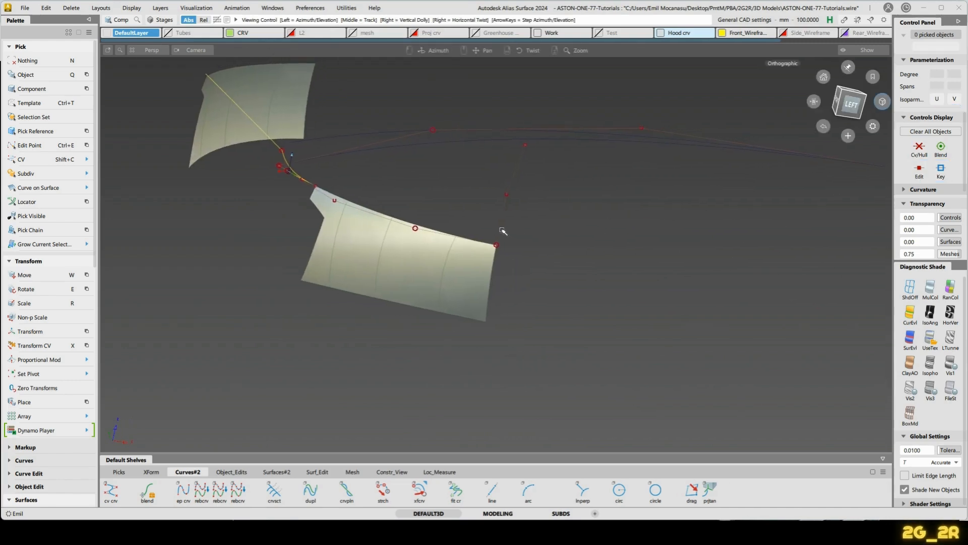
left_click_drag(500, 230, 852, 274, "alt+shift")
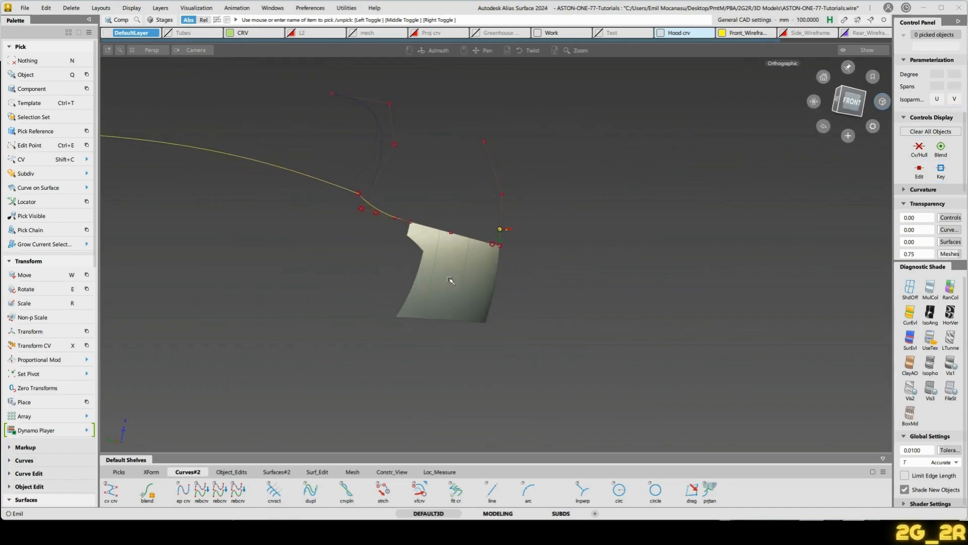
left_click_drag(452, 279, 378, 190, "alt+shift")
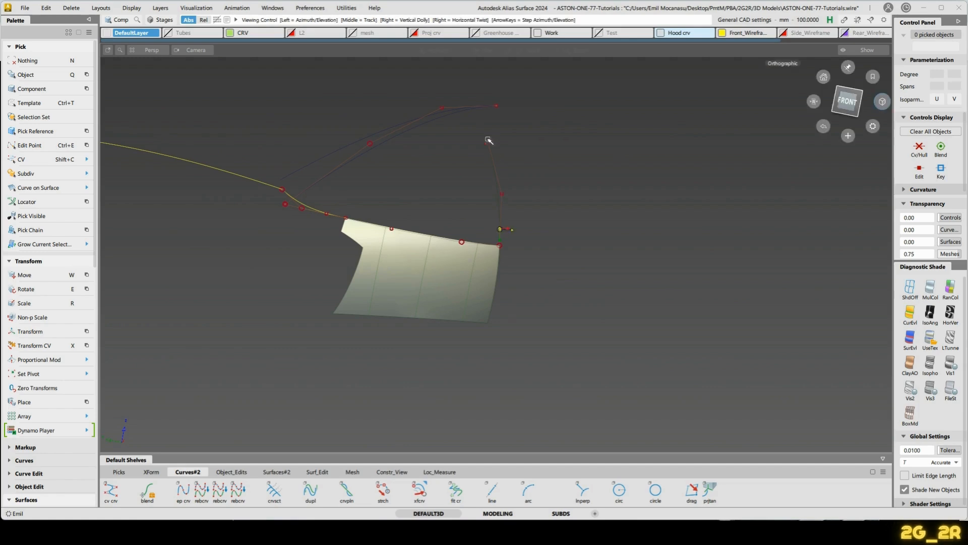
left_click_drag(489, 140, 496, 271, "alt+shift")
Set the degree of the upright curve at the corner surface's outer end to 3.
left_click_drag(496, 270, 554, 219, "ctrl+shift")
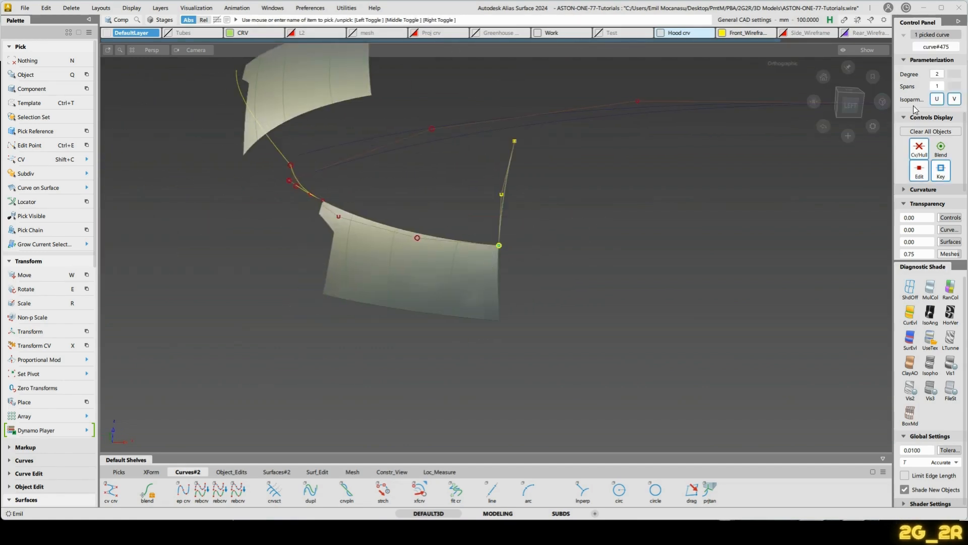
left_click(937, 74)
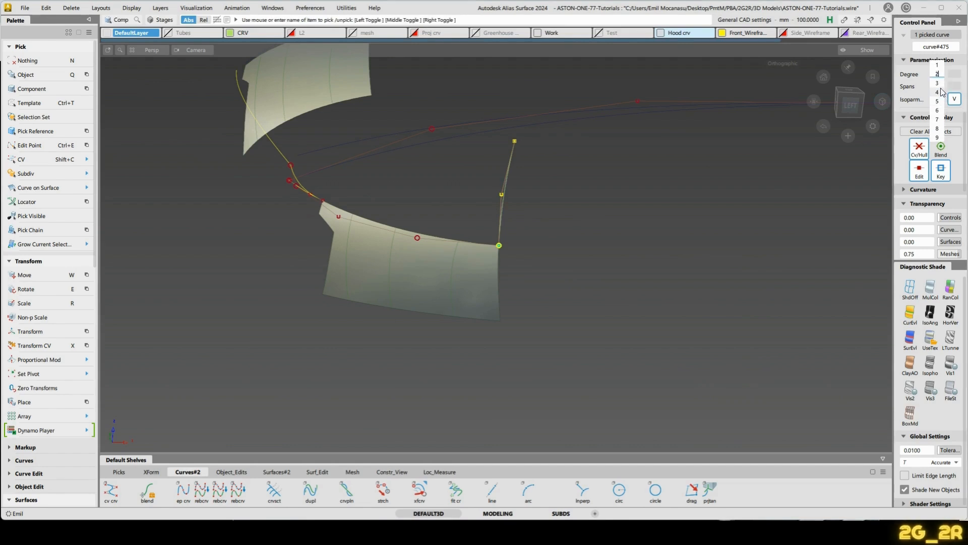
left_click(939, 84)
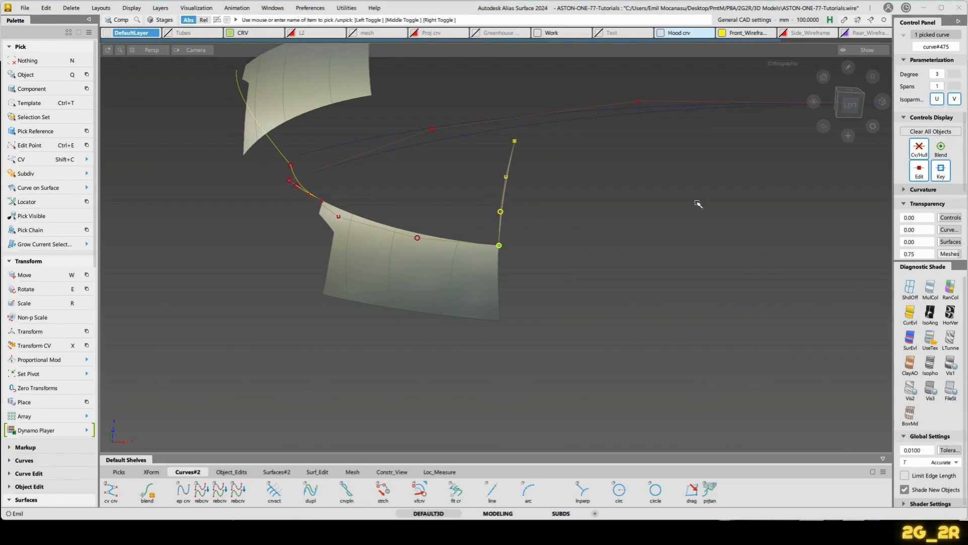
Rotate the upright curve so its upper end leans rearward in side view.
mouse_move(461, 219)
left_mouse_down("alt+shift")
mouse_move(813, 221)
mouse_move(648, 244)
left_mouse_up("alt+shift")
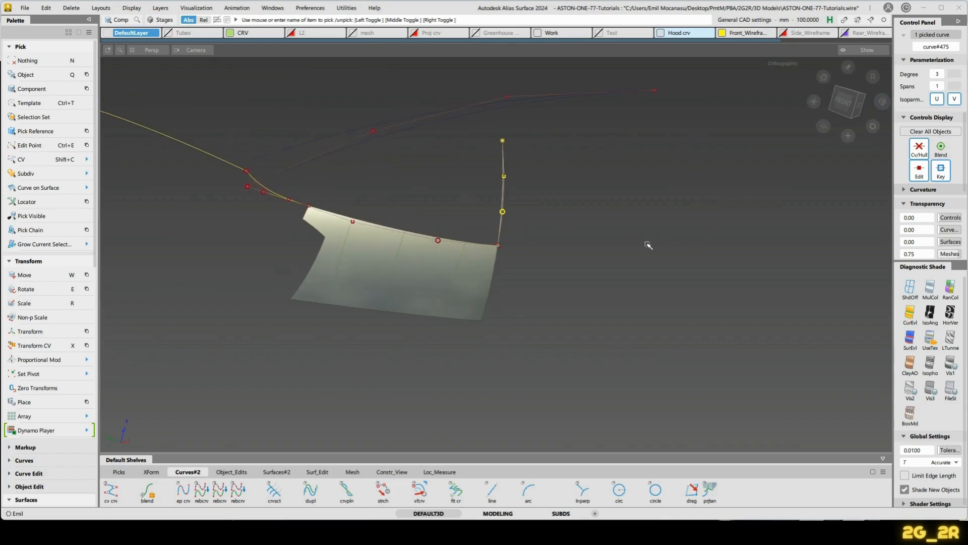
left_click(646, 245)
left_click_drag(535, 279, 540, 233, "ctrl+shift")
left_click(502, 211)
left_click_drag(756, 246, 605, 281, "alt+shift")
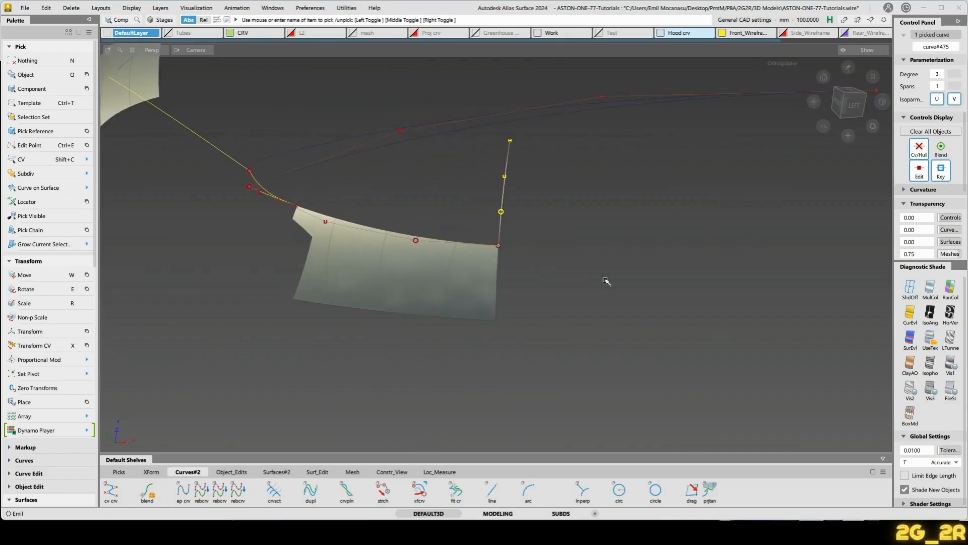
key("e")
left_click_drag(406, 238, 592, 298, "alt+shift")
right_click_drag(592, 298, 517, 320)
right_click_drag(233, 284, 230, 285)
left_click_drag(525, 237, 328, 250, "alt+shift")
left_click(858, 101)
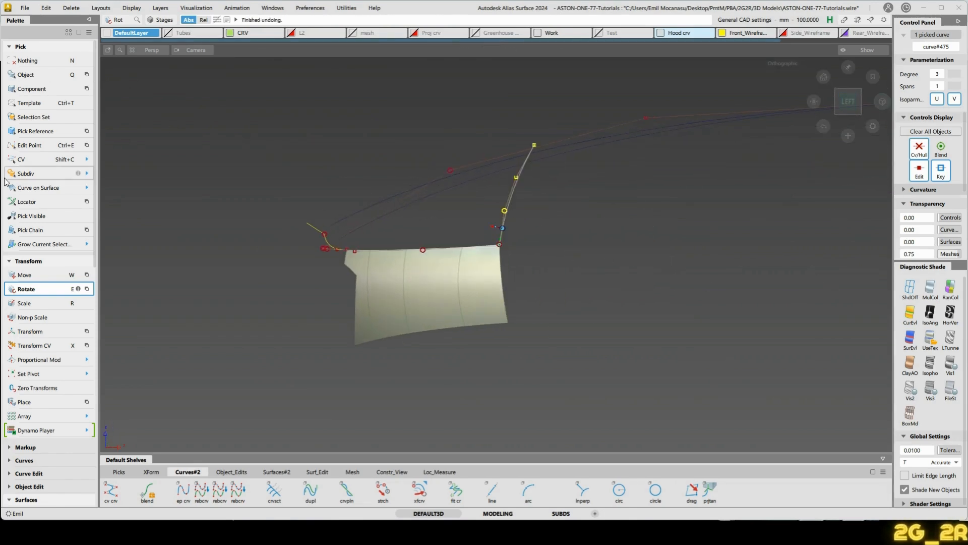
Rotate the upright curve again so its upper end leans outward in front view.
left_click_drag(328, 235, 746, 266, "alt+shift")
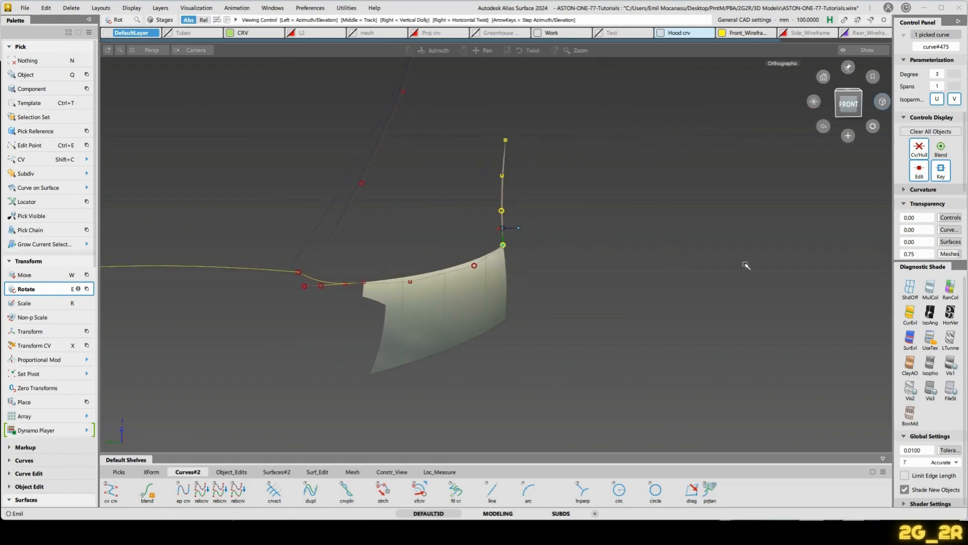
right_click_drag(746, 266, 686, 262)
left_click_drag(686, 262, 459, 400, "alt+shift")
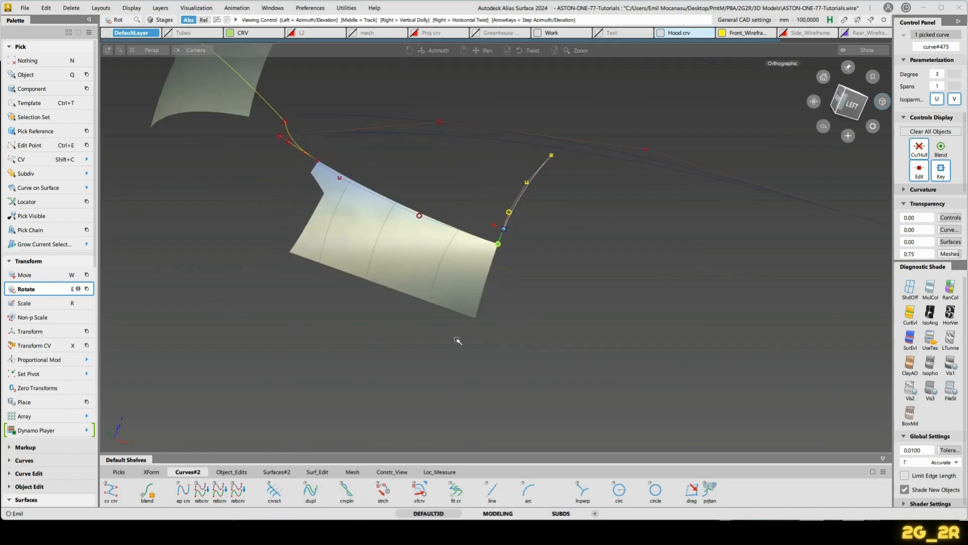
left_click_drag(548, 329, 787, 229, "alt+shift")
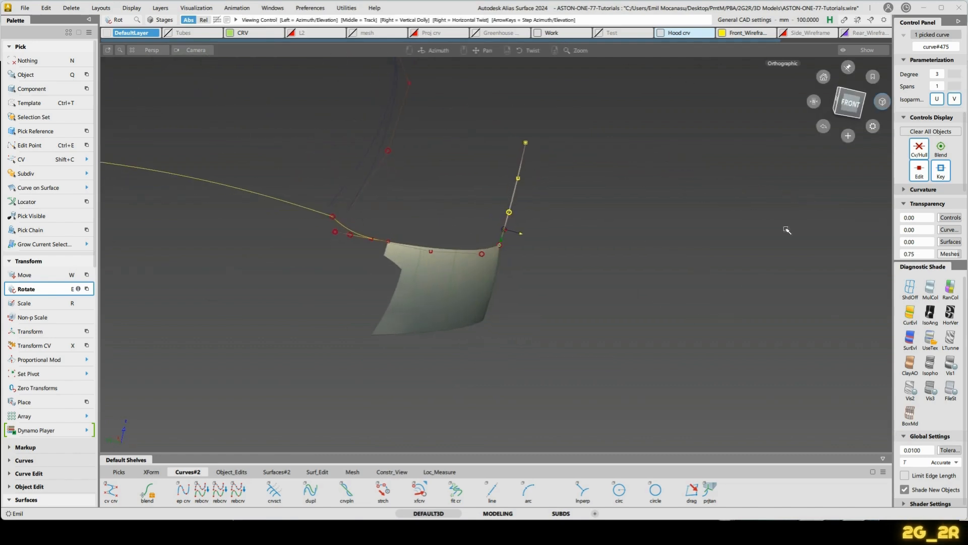
left_click(850, 104)
left_click_drag(630, 179, 393, 177, "alt+shift")
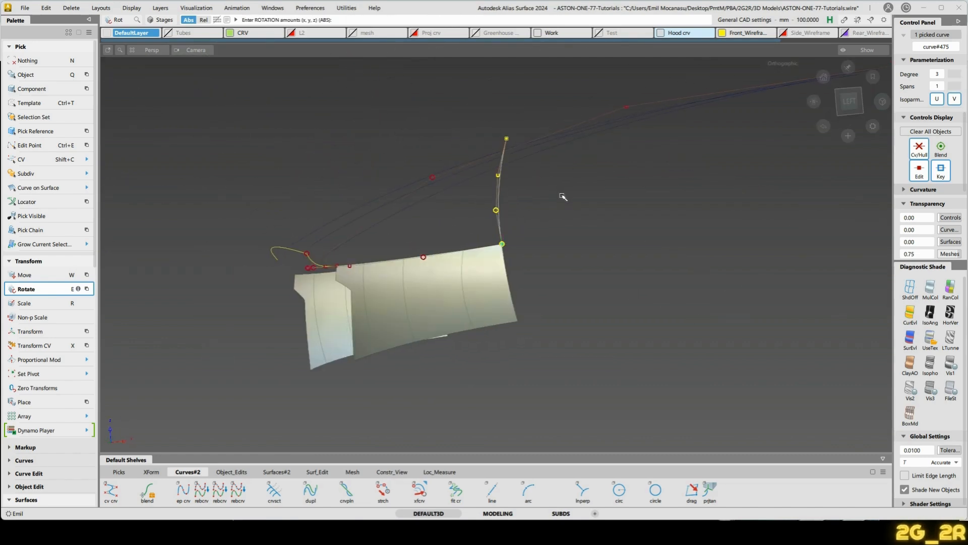
Stretch the upright curve so its upper end moves rearward and downward in side view, leaving its lower end on the corner surface.
middle_click_drag(562, 194, 514, 136, "ctrl+shift")
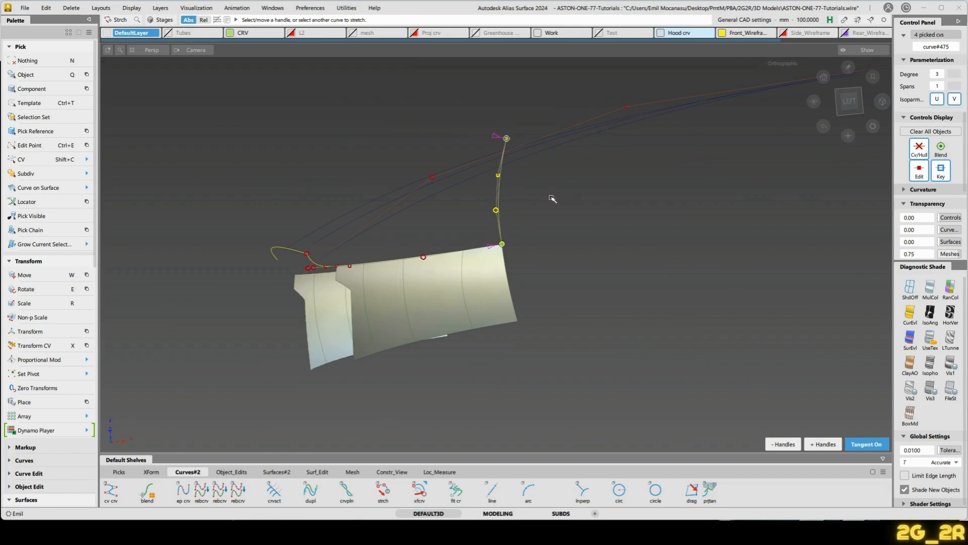
left_click_drag(553, 198, 665, 168)
left_click(850, 101)
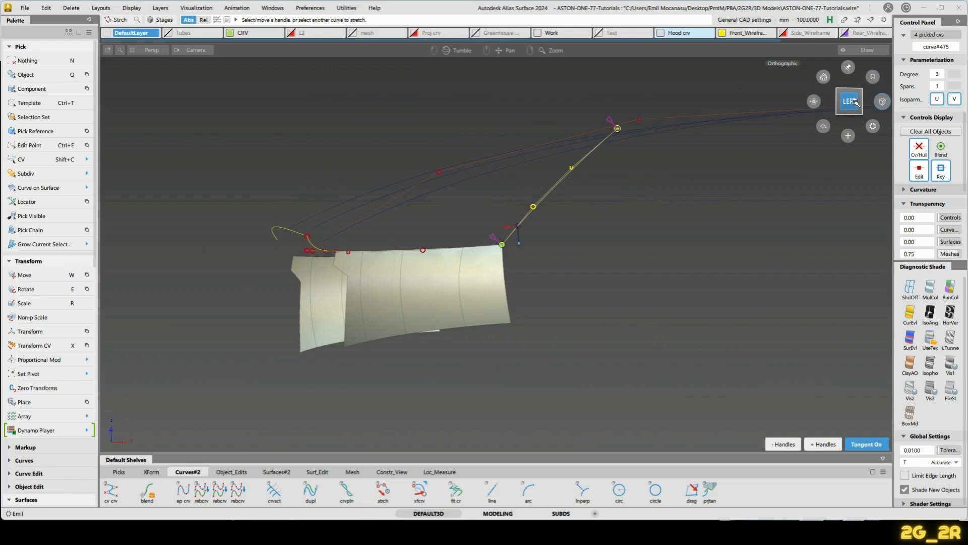
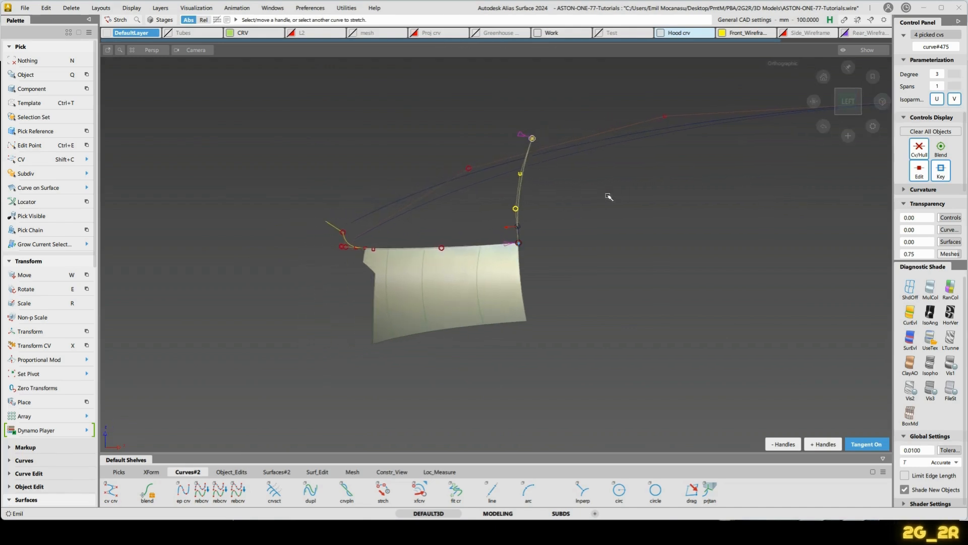
left_click_drag(609, 196, 780, 202)
right_click_drag(711, 195, 726, 235)
middle_click_drag(735, 233, 602, 238, "alt+shift")
left_click_drag(580, 235, 523, 233)
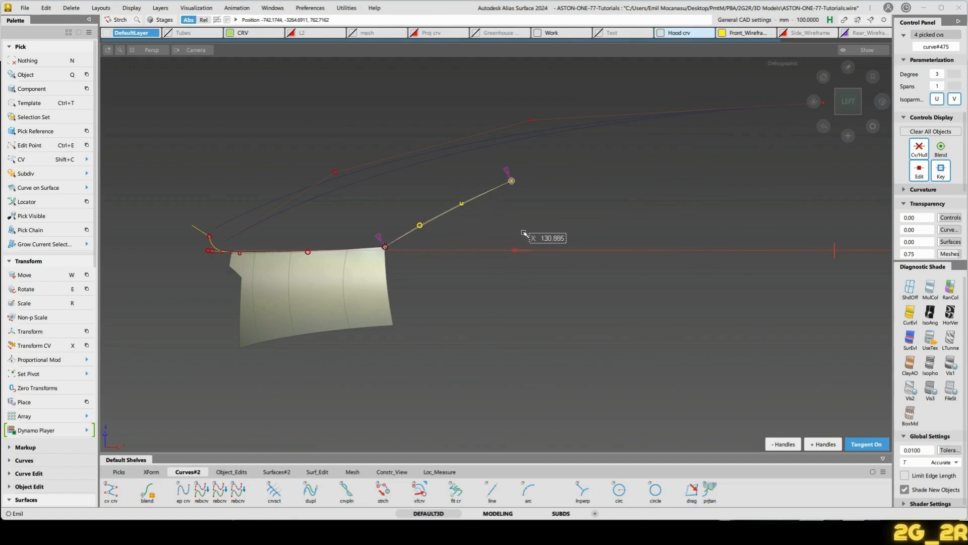
left_click(519, 233)
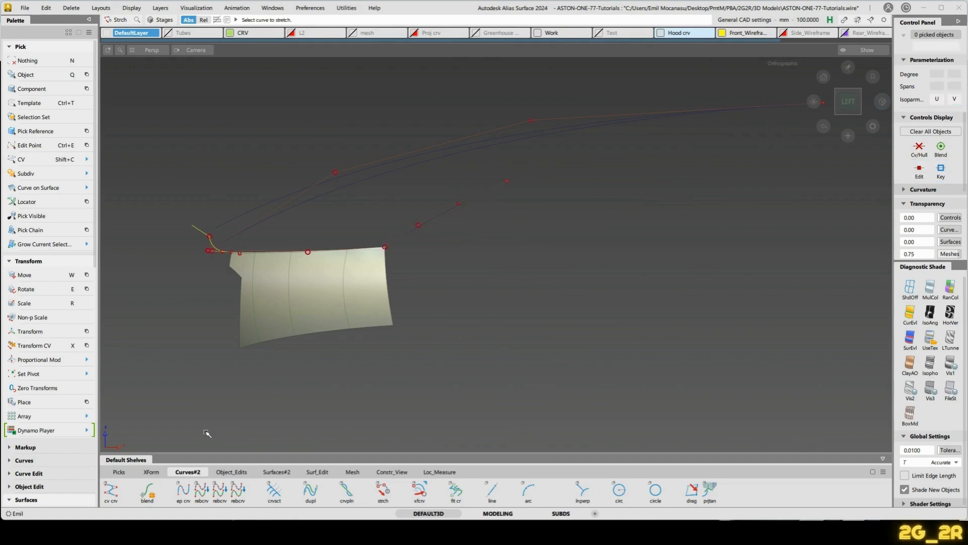
Try to align the curve's lower end to the corner surface with G2 continuity, using vector alignment in the Y direction.
left_click(231, 472)
left_click(201, 492)
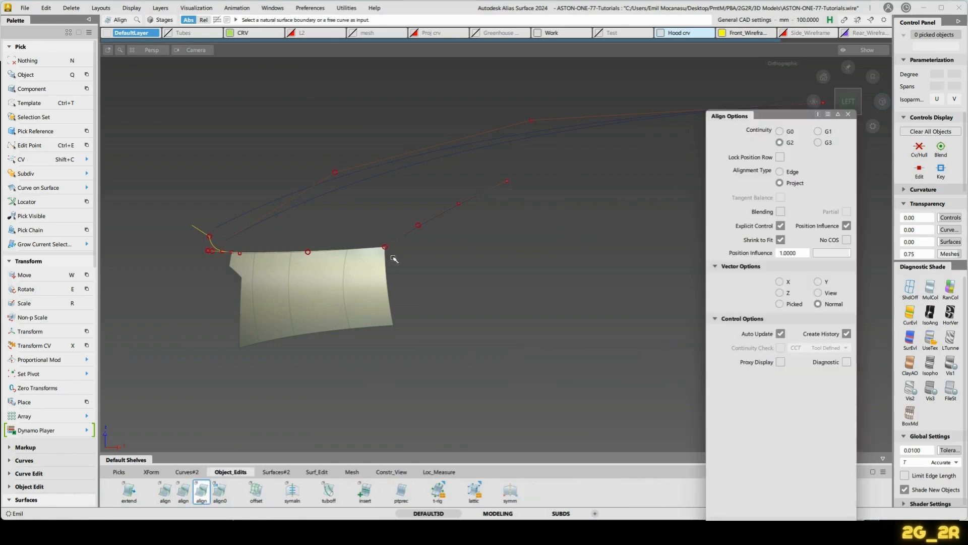
left_click(398, 238)
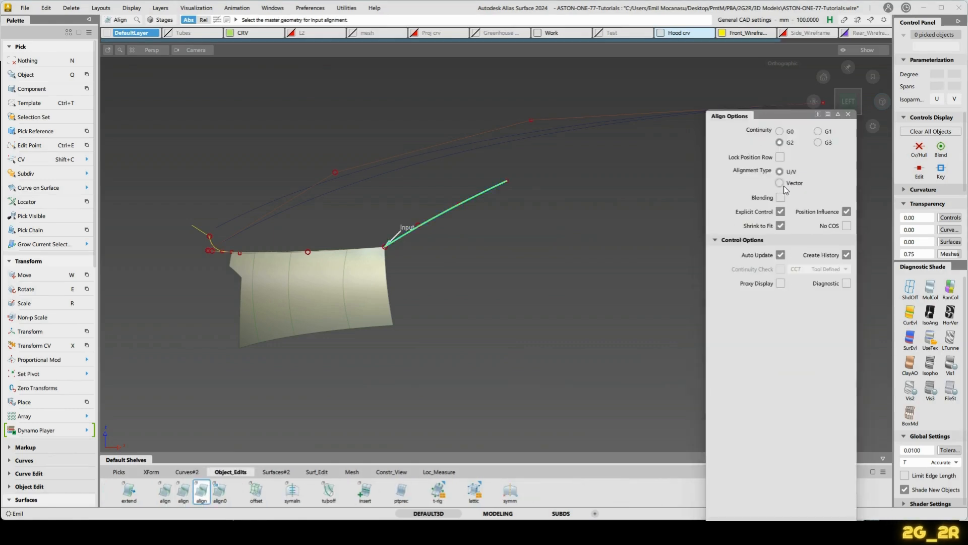
left_click(780, 183)
left_click(369, 255)
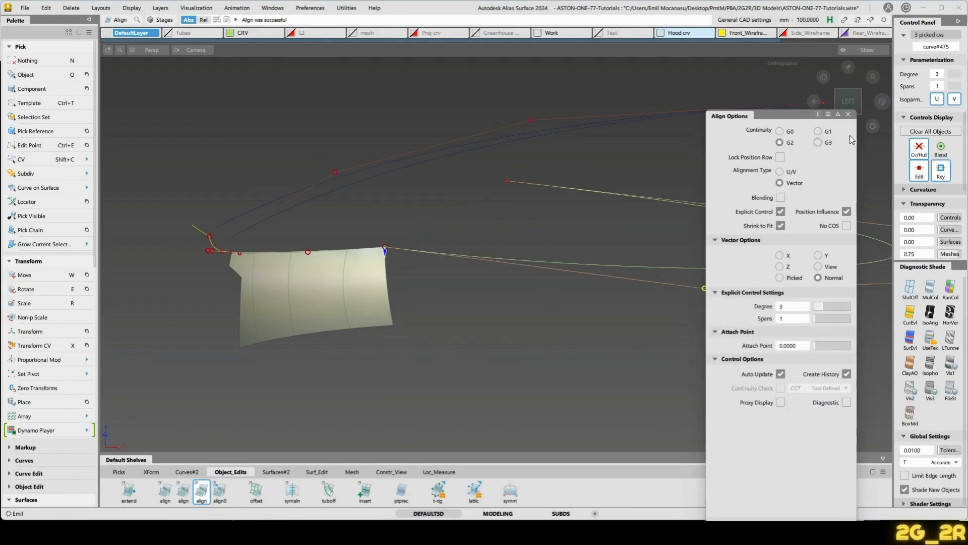
left_click(818, 255)
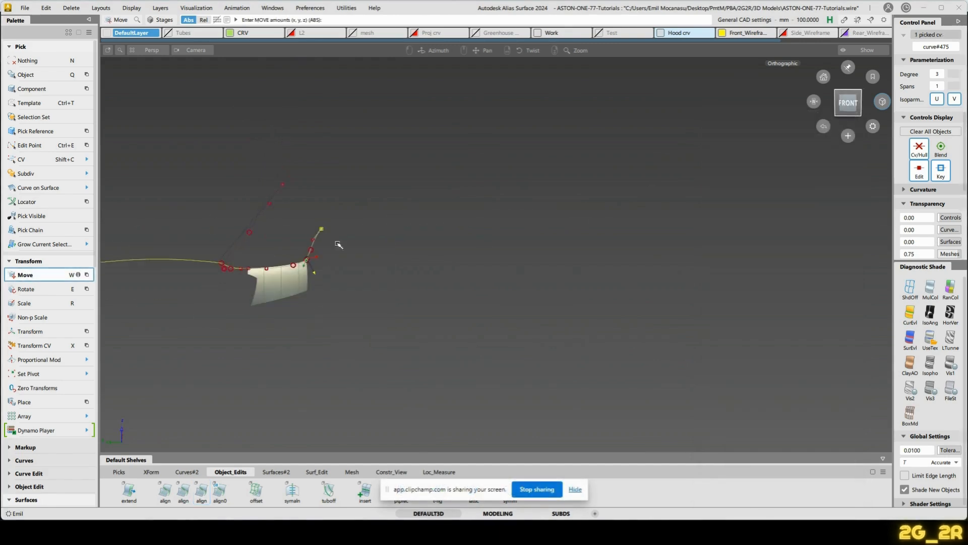
Move the curve's free end point rearward in side view to just below the rear end of the hood edge curve.
scroll(308, 258, "up", 5)
middle_click_drag(320, 246, 575, 279, "alt+shift")
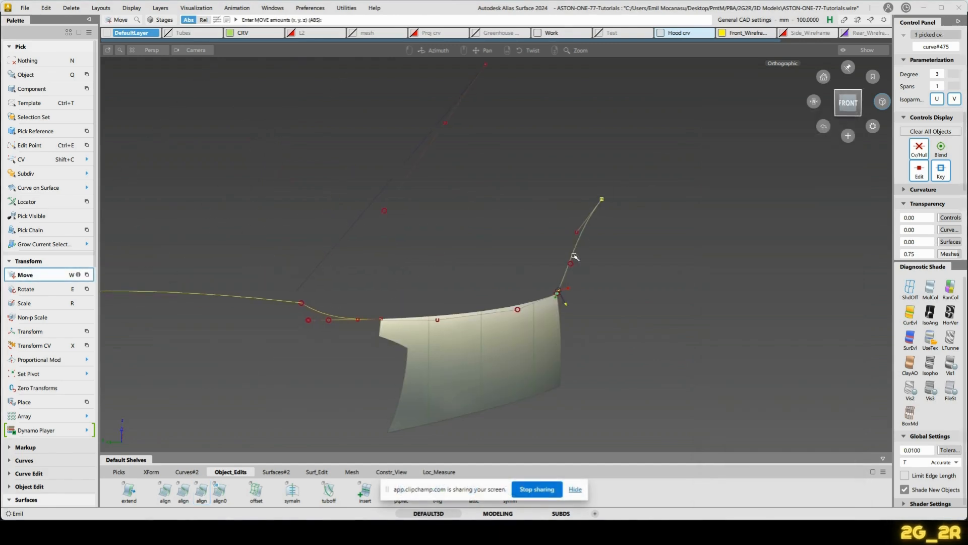
left_click_drag(605, 333, 830, 389, "alt+shift")
right_click_drag(830, 388, 641, 302, "alt+shift")
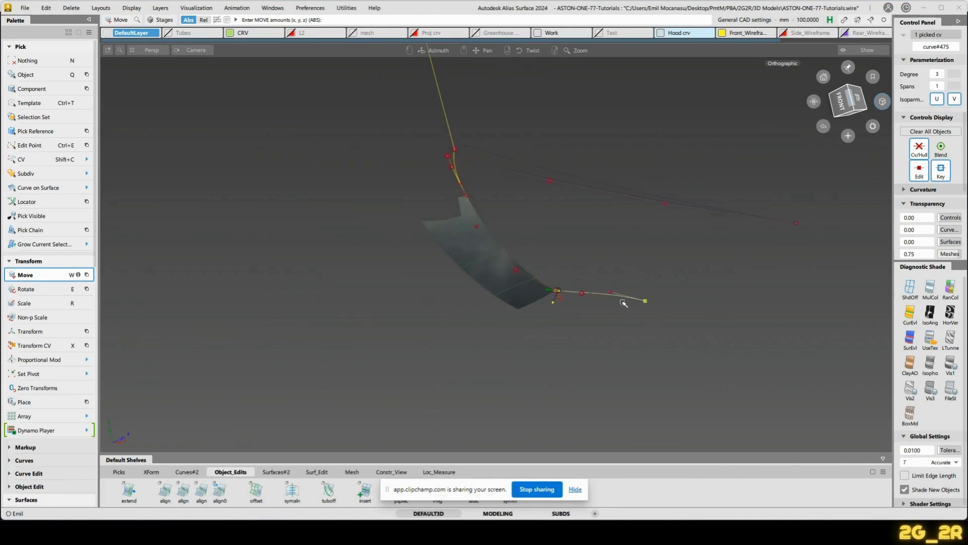
left_click_drag(641, 302, 606, 252, "alt+shift")
key("shift+c")
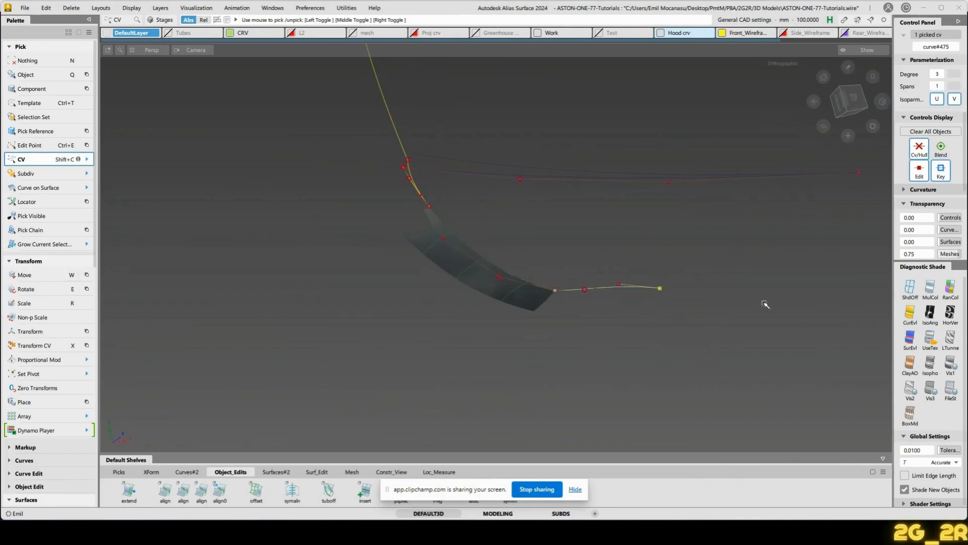
left_click(856, 109)
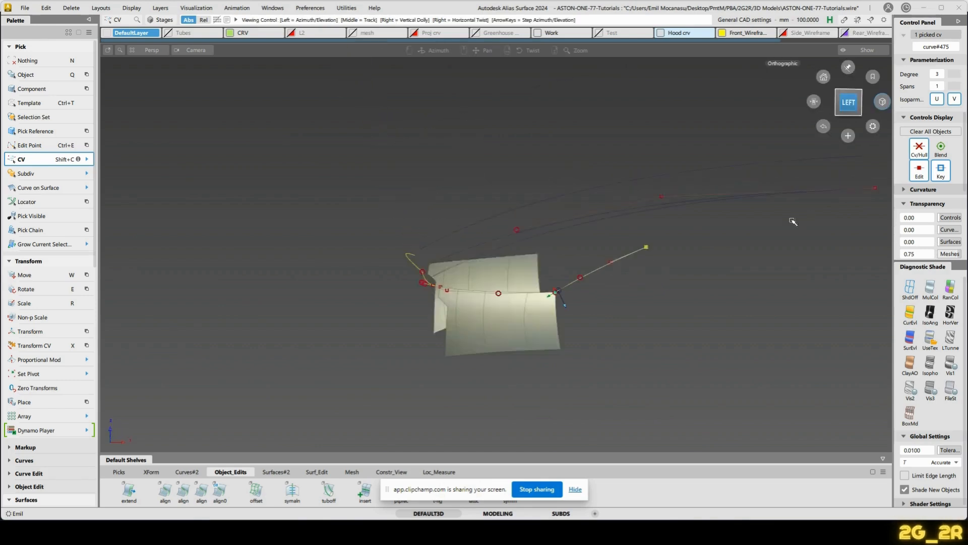
key("w")
middle_click_drag(603, 305, 759, 298)
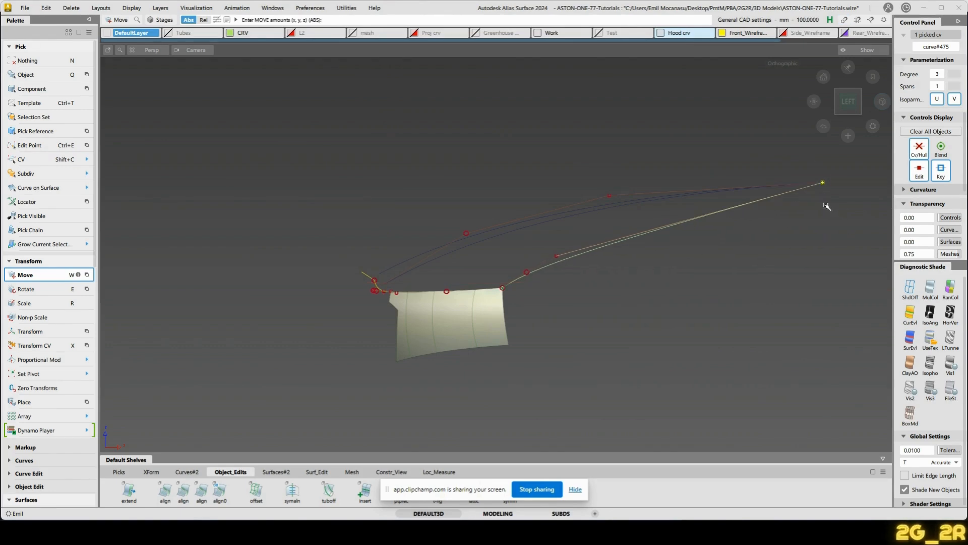
right_click_drag(827, 207, 839, 234)
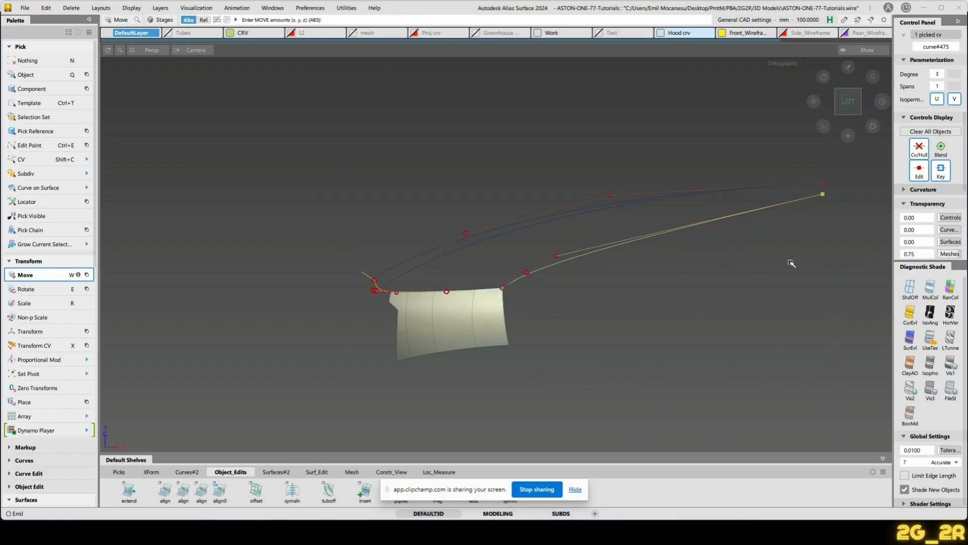
Scale the curve's two middle control points non-proportionally so they spread rearward and upward into an arch.
key("n")
key("shift+c")
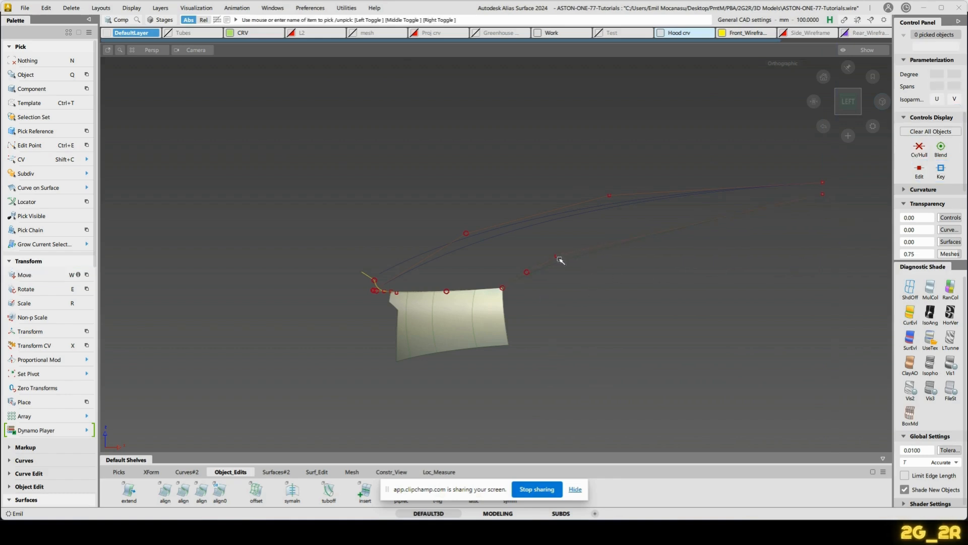
left_click_drag(520, 239, 626, 293)
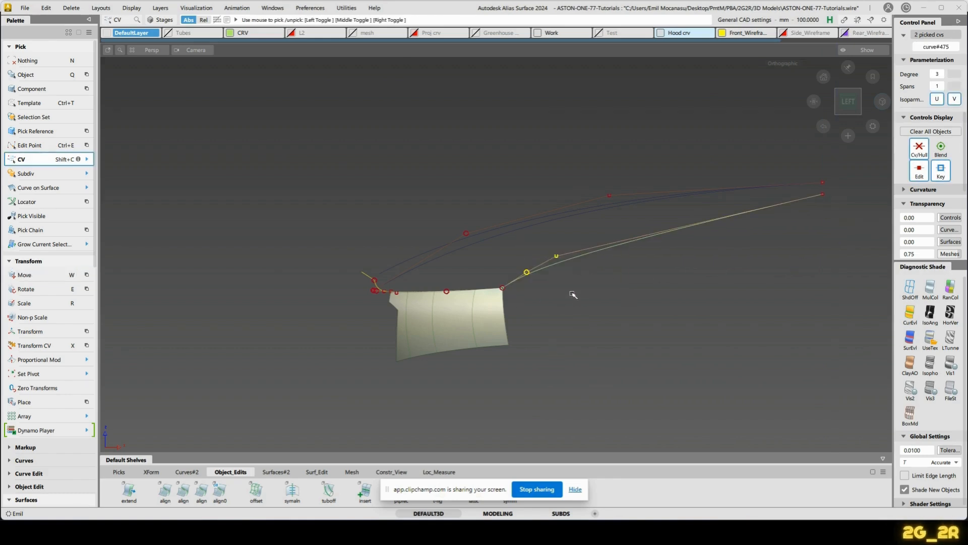
right_click_drag(572, 294, 571, 271, "ctrl+shift")
left_click_drag(591, 300, 783, 308)
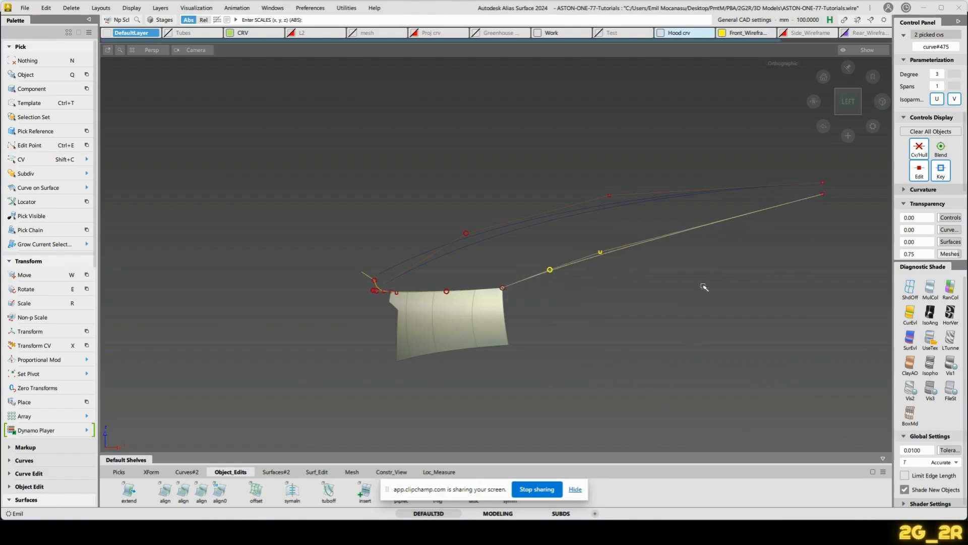
left_click_drag(704, 287, 453, 360)
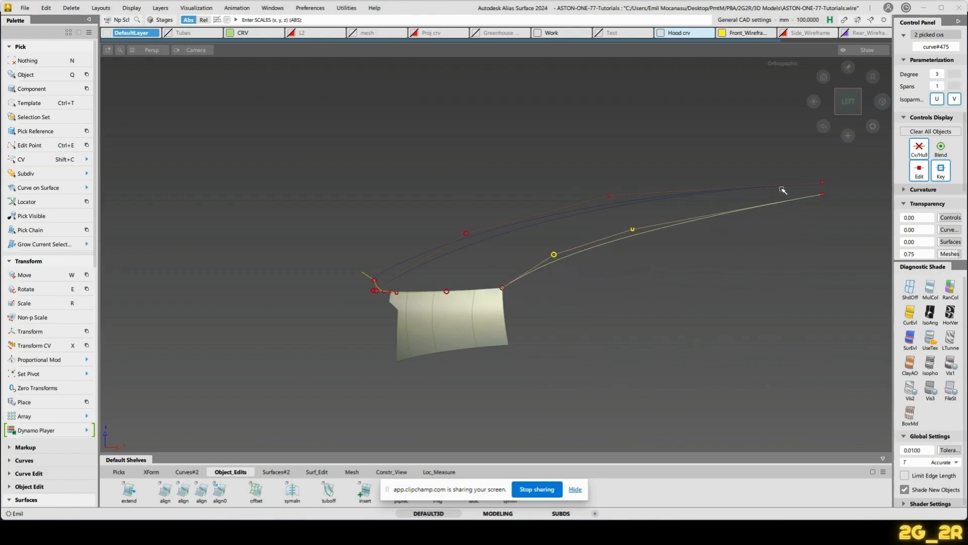
Reposition the curve's rear and front middle control points individually so the arch follows the hood edge curve above it.
key("n")
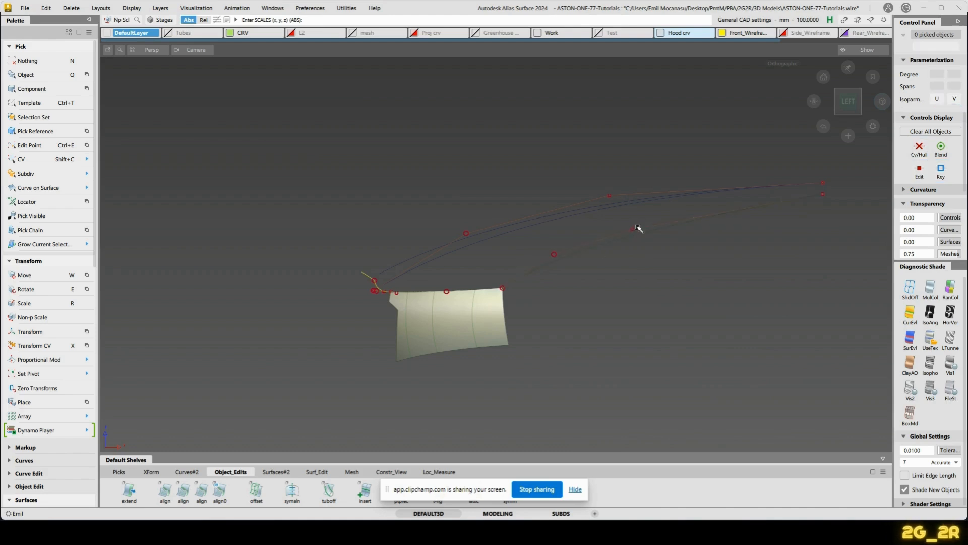
key("shift+c")
left_click_drag(620, 217, 677, 258)
key("r")
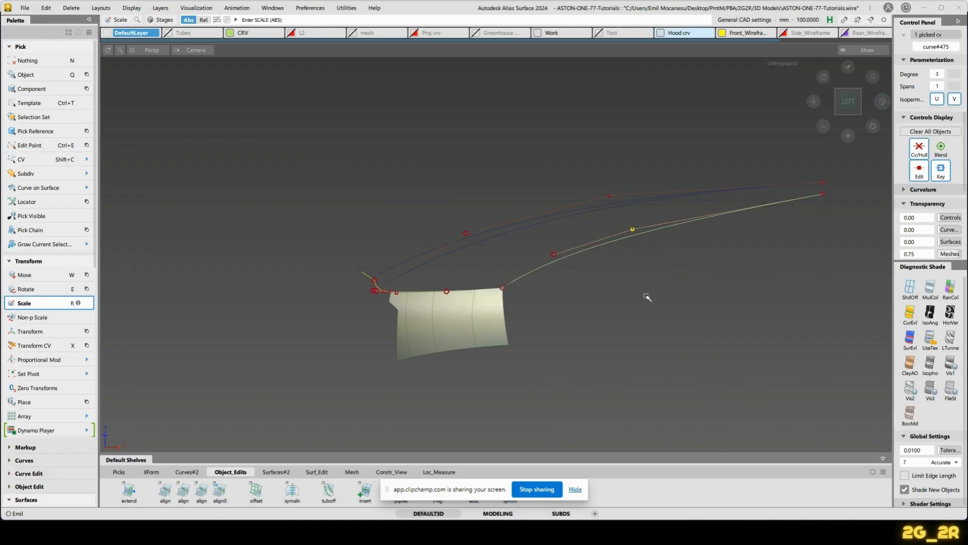
left_click_drag(644, 296, 711, 299)
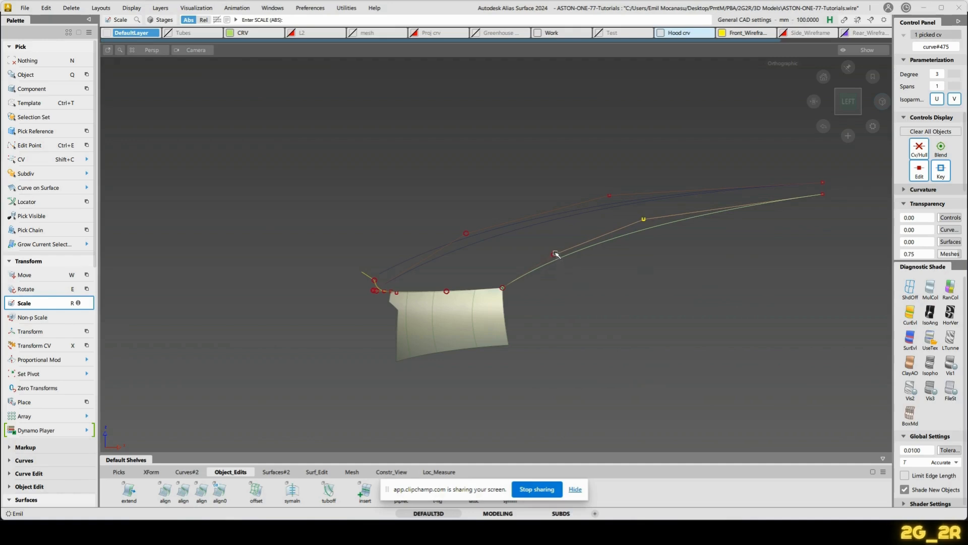
left_click_drag(698, 281, 683, 300)
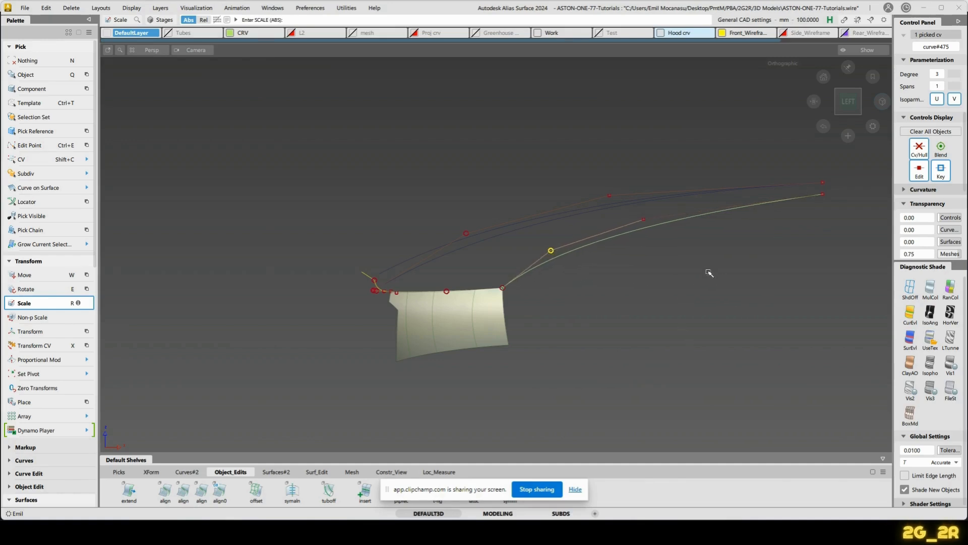
Display curvature combs on the new curve and the hood edge curve to compare their flow.
key("n")
left_click_drag(572, 357, 567, 282, "ctrl+shift")
left_click_drag(545, 244, 574, 304)
left_click(428, 264)
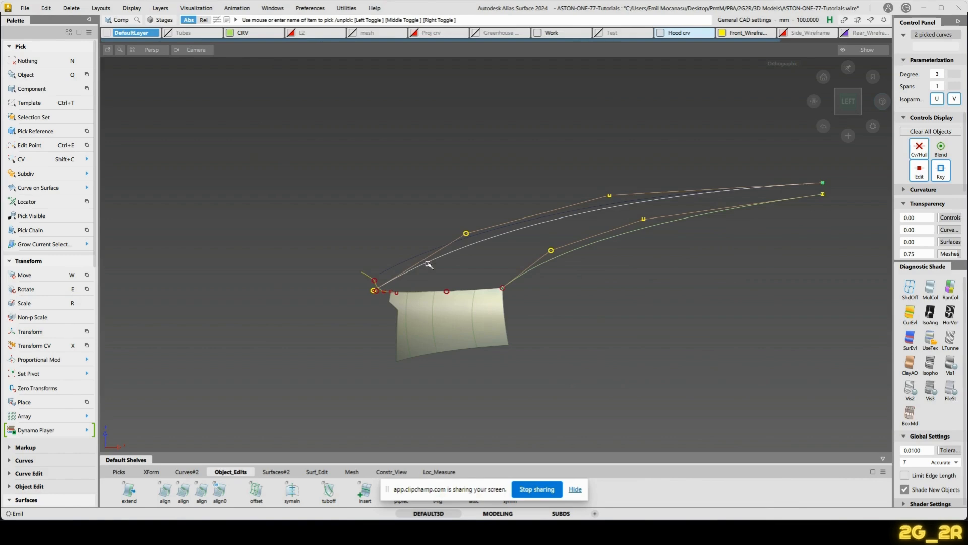
left_click(576, 489)
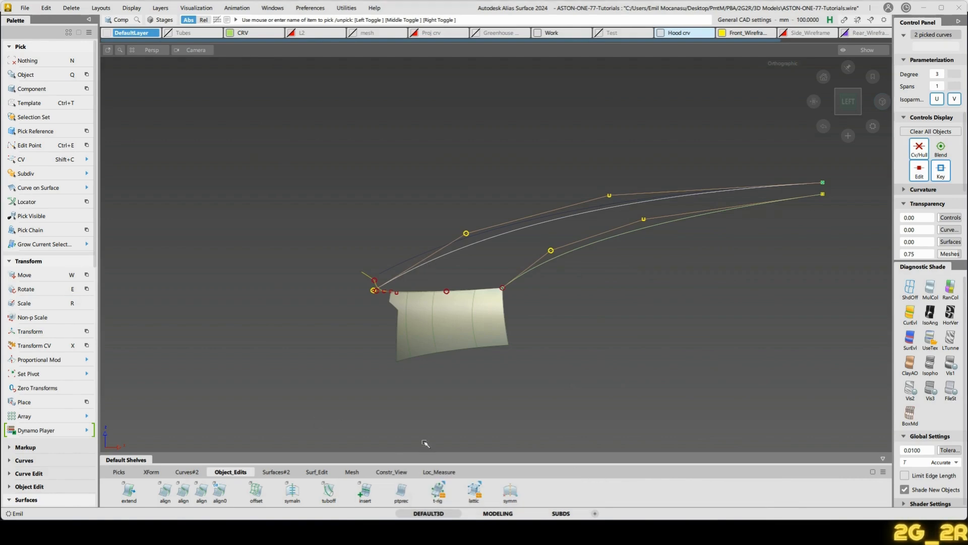
left_click(438, 473)
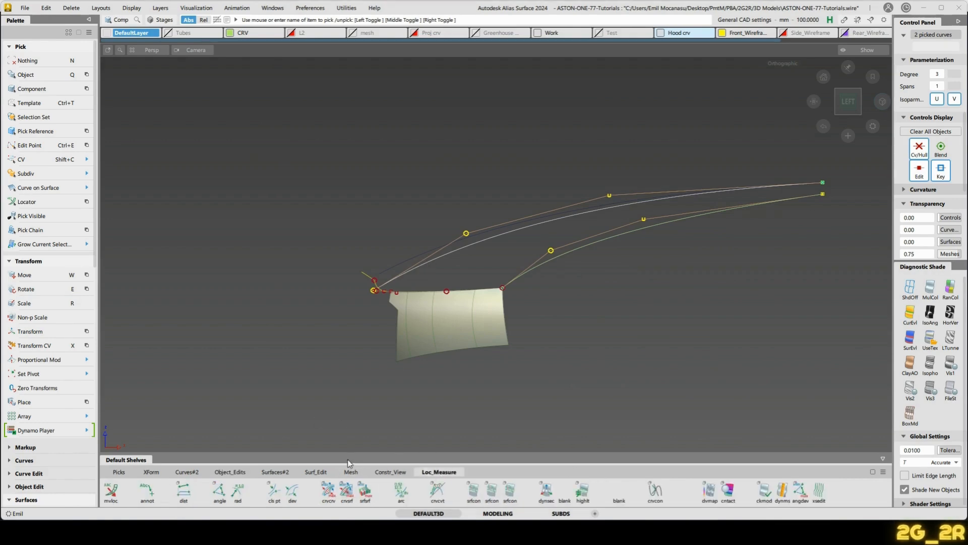
left_click(438, 491)
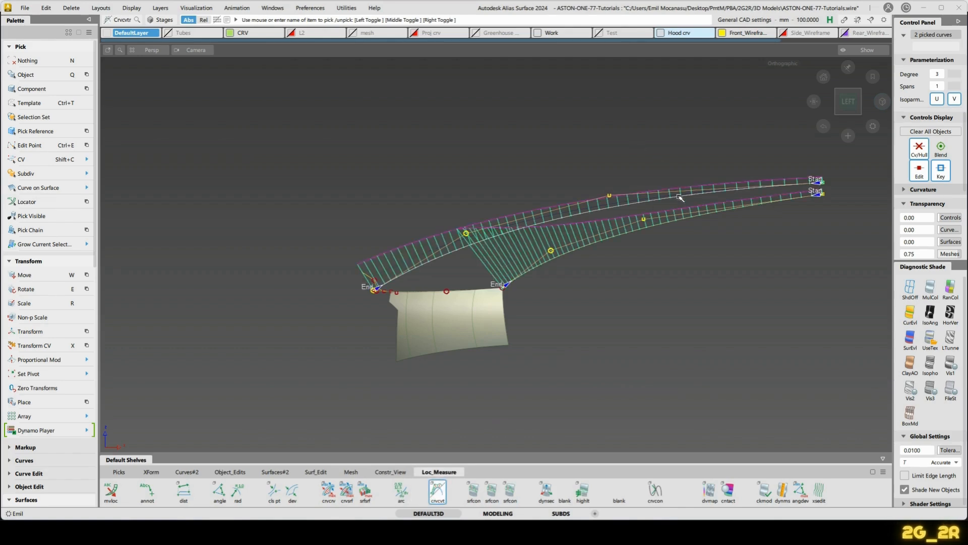
Shift the new curve's front middle control point slightly rearward along the hull with Transform CV to smooth its curvature comb.
key("n")
key("shift+c")
left_click(551, 251)
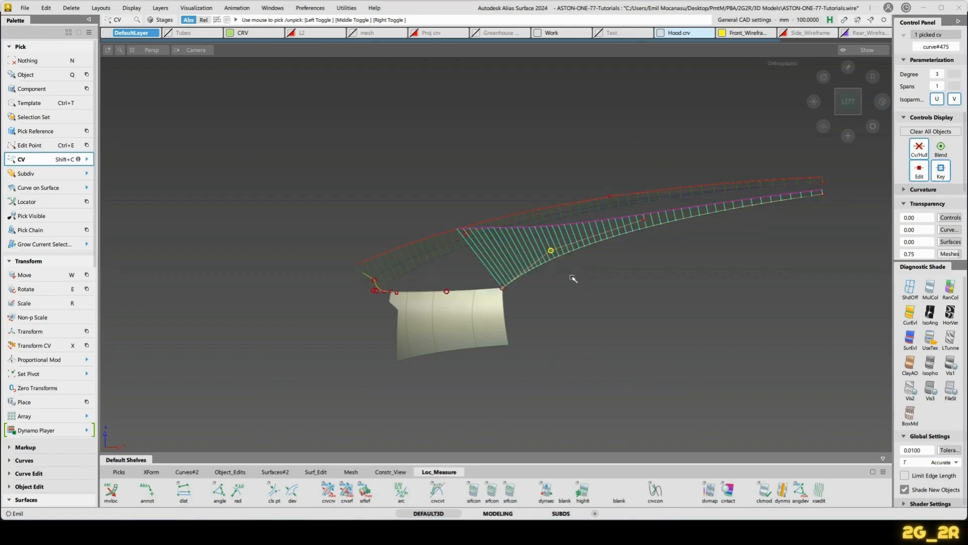
key("x")
left_click(519, 246)
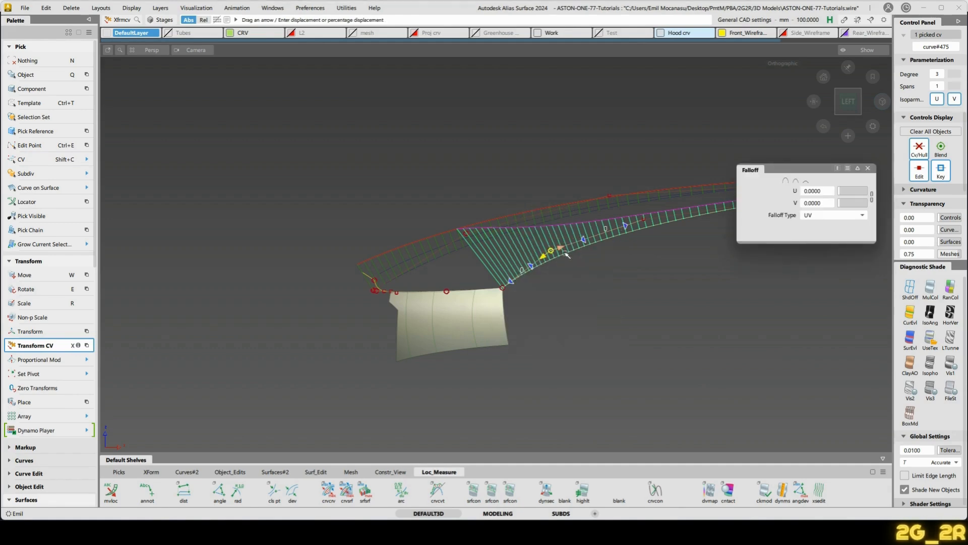
left_click_drag(561, 250, 646, 318)
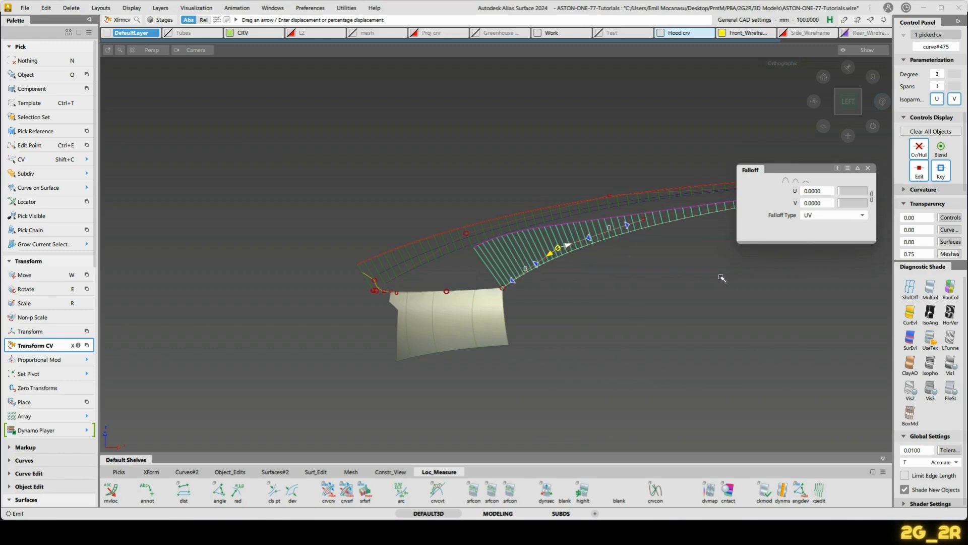
key("shift+alt")
left_click_drag(621, 299, 682, 256)
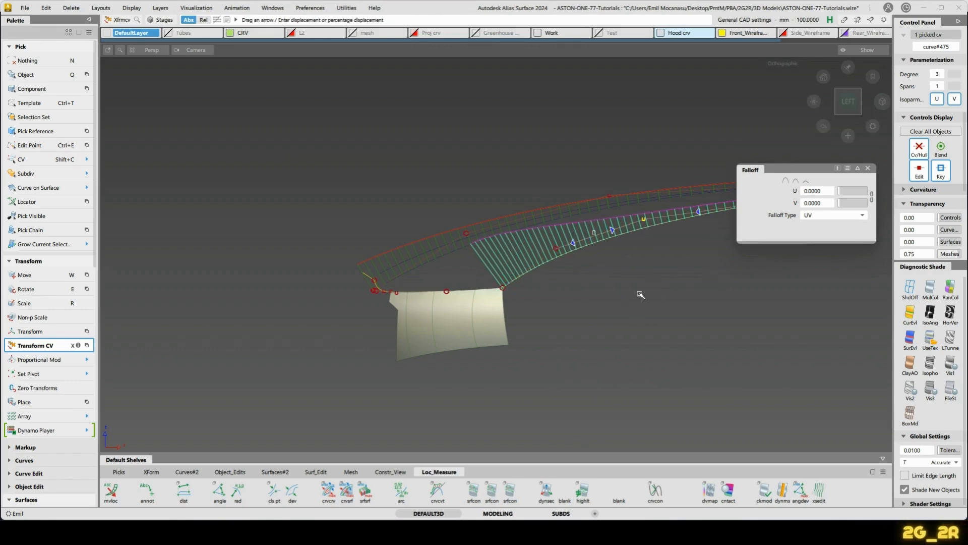
Slide the new curve's rear middle control point along the hull and fine-tune the front one to even out the curvature comb.
key("x")
left_click(698, 149)
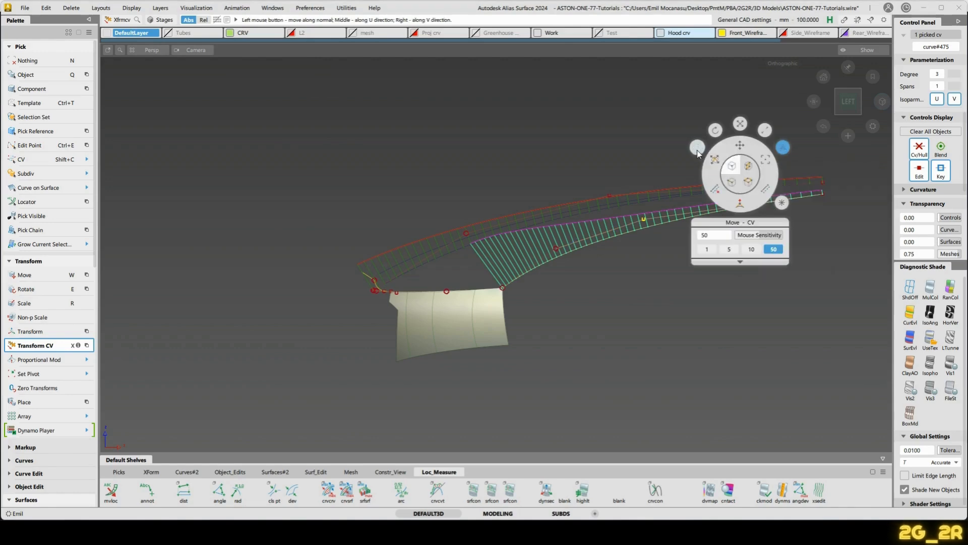
left_click(721, 164)
left_click_drag(655, 268, 547, 315)
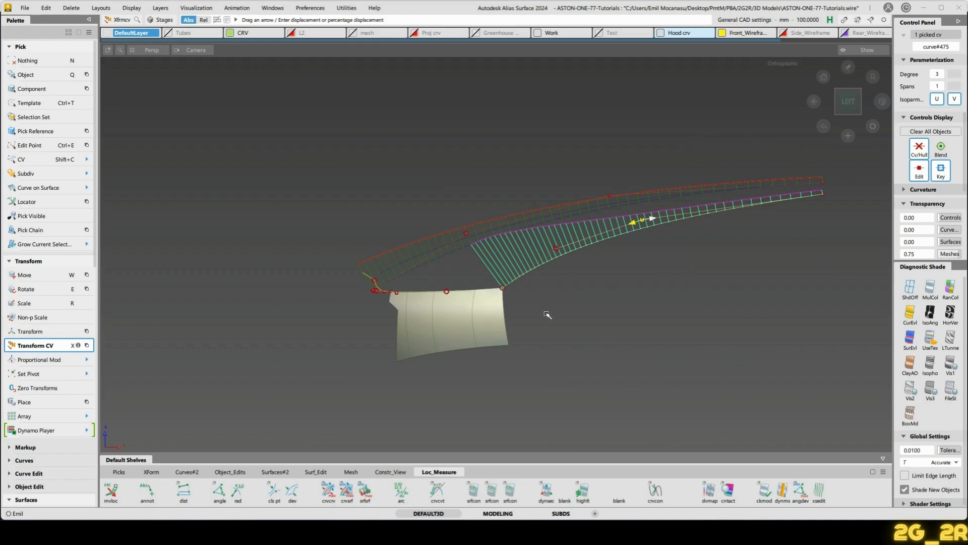
left_click_drag(607, 305, 725, 289)
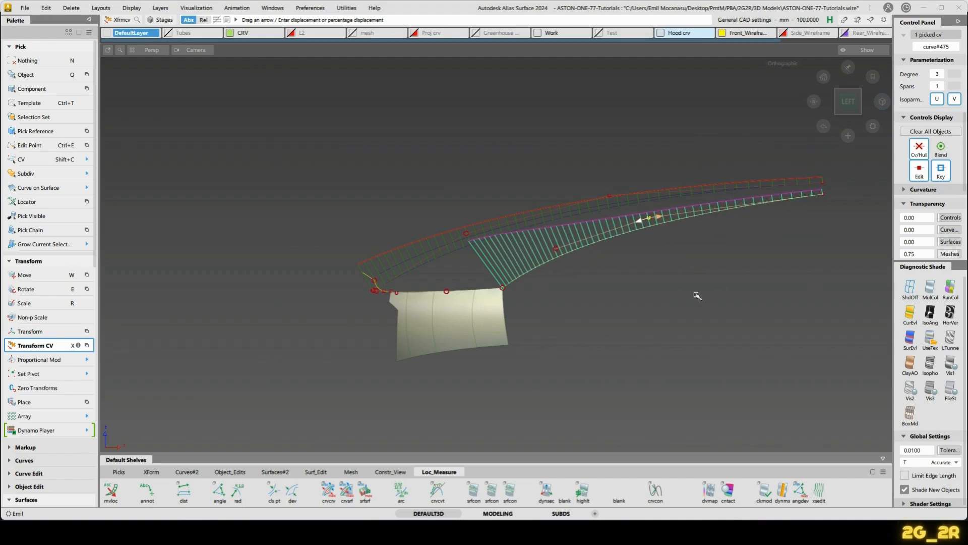
left_click_drag(572, 300, 794, 262)
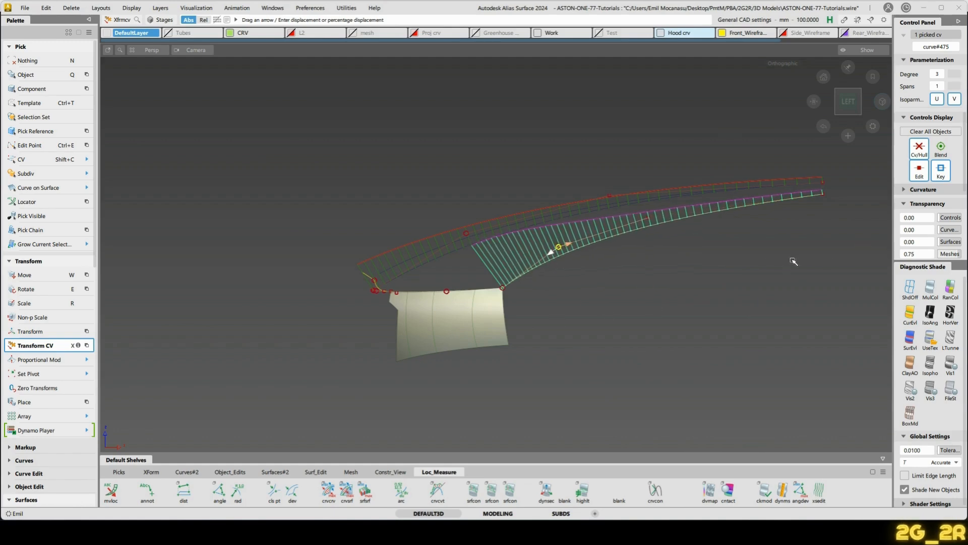
Fine-tune the lower arch curve's front middle control point along its hull to smooth the front of its curvature comb.
left_click_drag(557, 300, 963, 236)
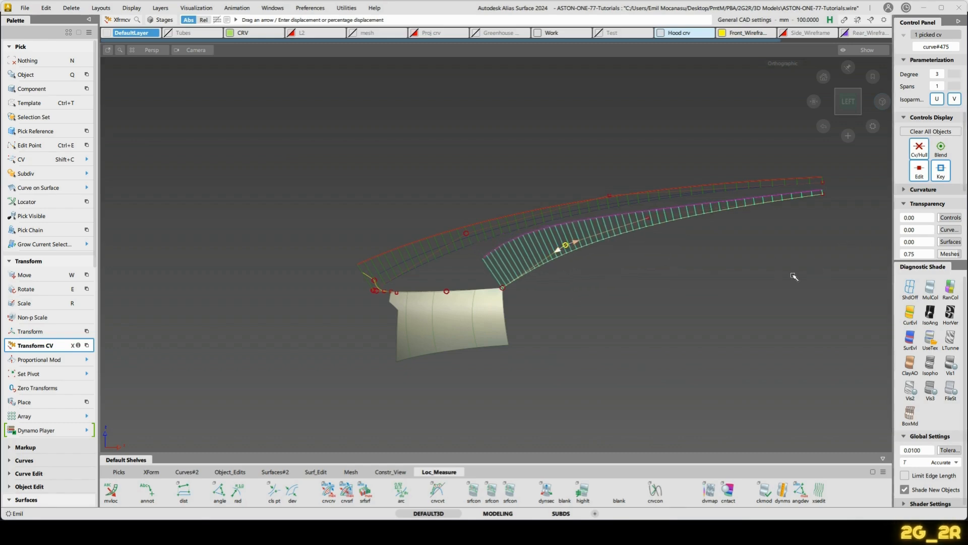
left_click_drag(794, 276, 590, 317)
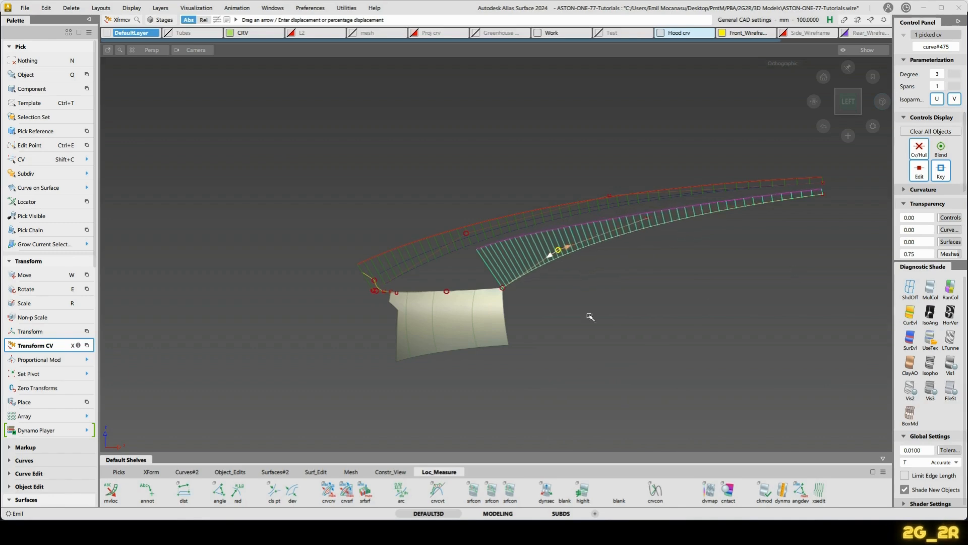
key("n")
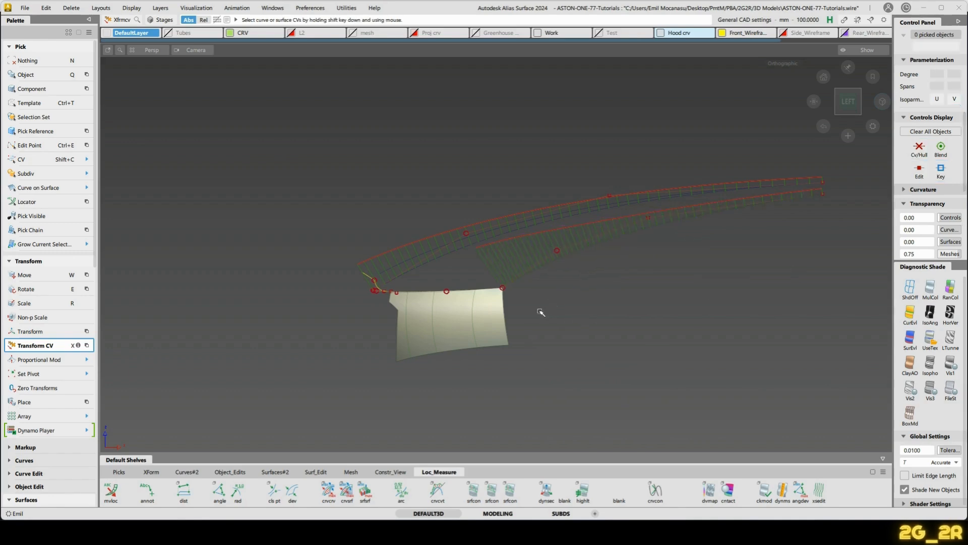
Move the lower curve's rear end control point inward toward the hood edge curve and check both combs from the front.
left_click(496, 312, "alt+shift")
mouse_move(482, 322)
left_mouse_down("alt+shift")
mouse_move(698, 372)
mouse_move(646, 389)
mouse_move(636, 406)
left_mouse_up("alt+shift")
left_click(854, 95)
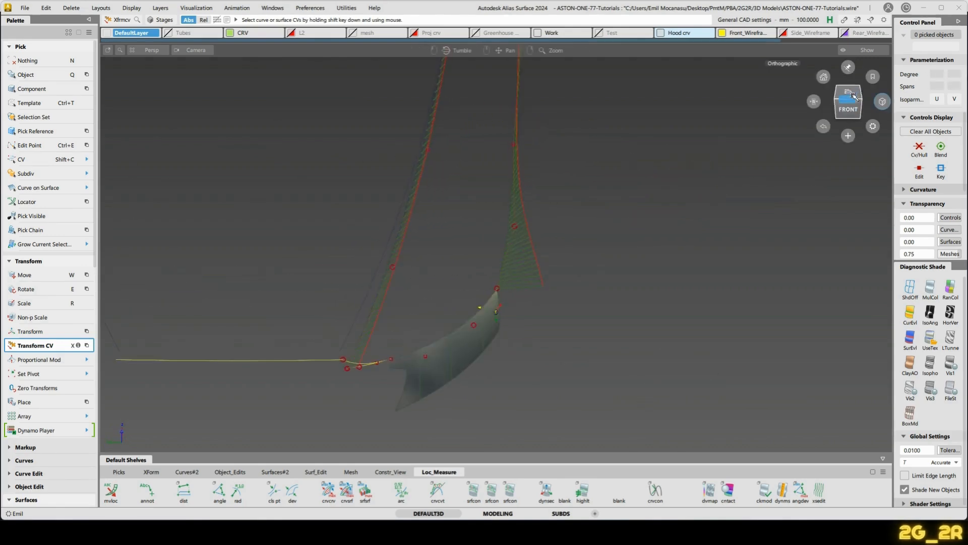
key("shift+c")
left_click_drag(536, 209, 635, 235)
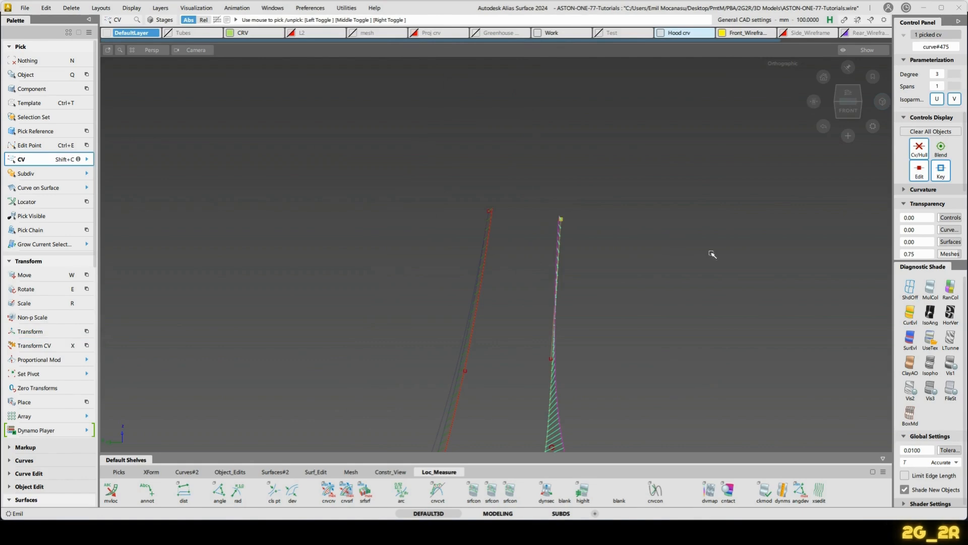
key("w")
left_click_drag(741, 257, 719, 259)
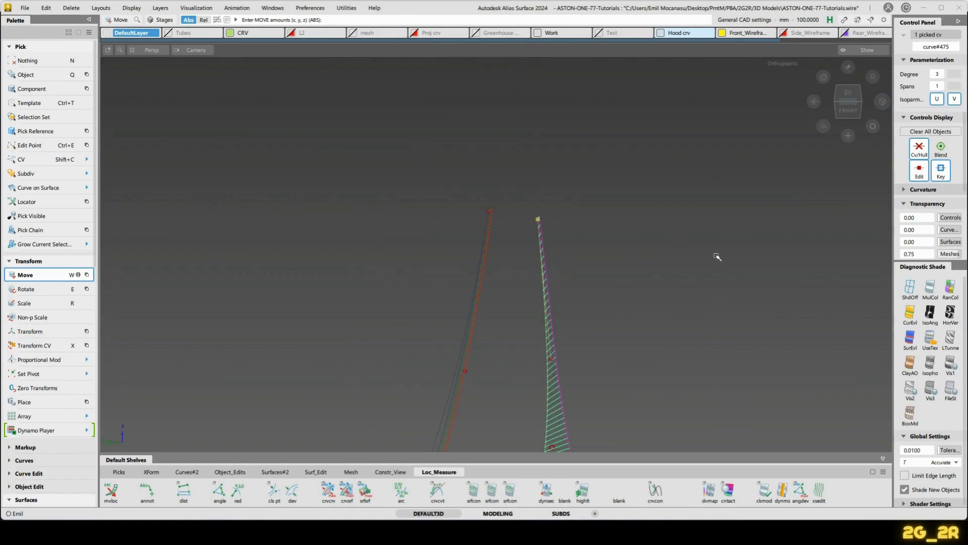
left_click(843, 114)
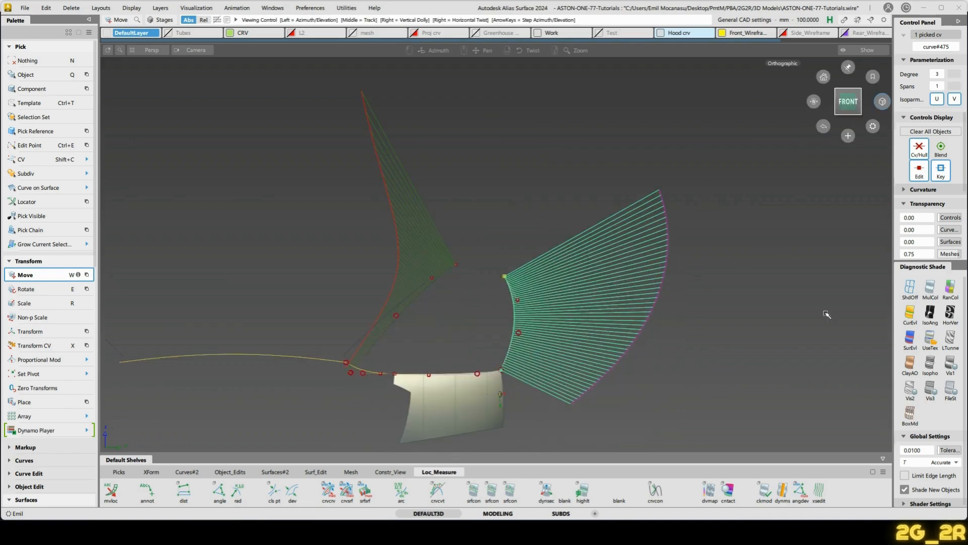
left_click_drag(825, 313, 746, 304, "alt+shift")
right_click_drag(746, 304, 737, 282, "alt+shift")
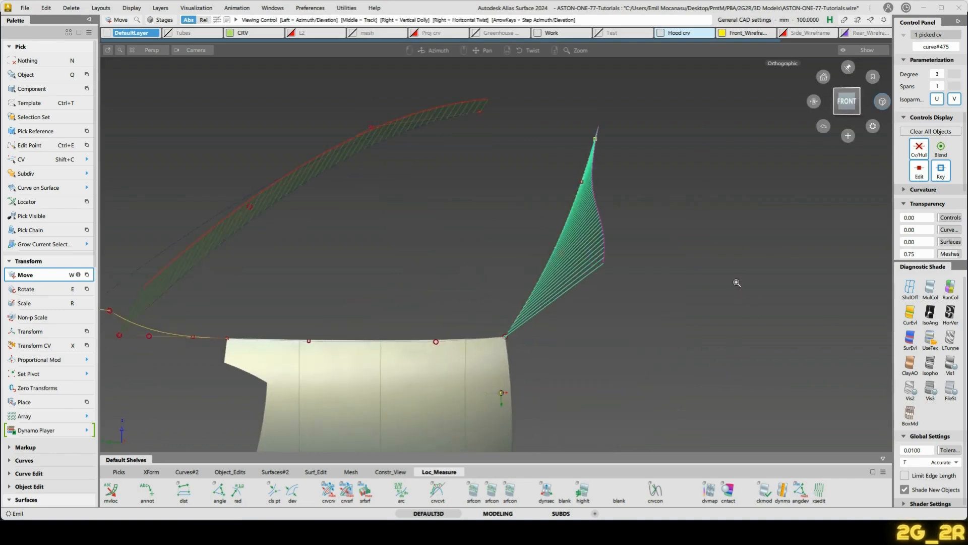
mouse_move(736, 283)
left_mouse_down("alt+shift")
mouse_move(717, 267)
mouse_move(740, 281)
mouse_move(698, 274)
mouse_move(726, 281)
left_mouse_up("alt+shift")
key("n")
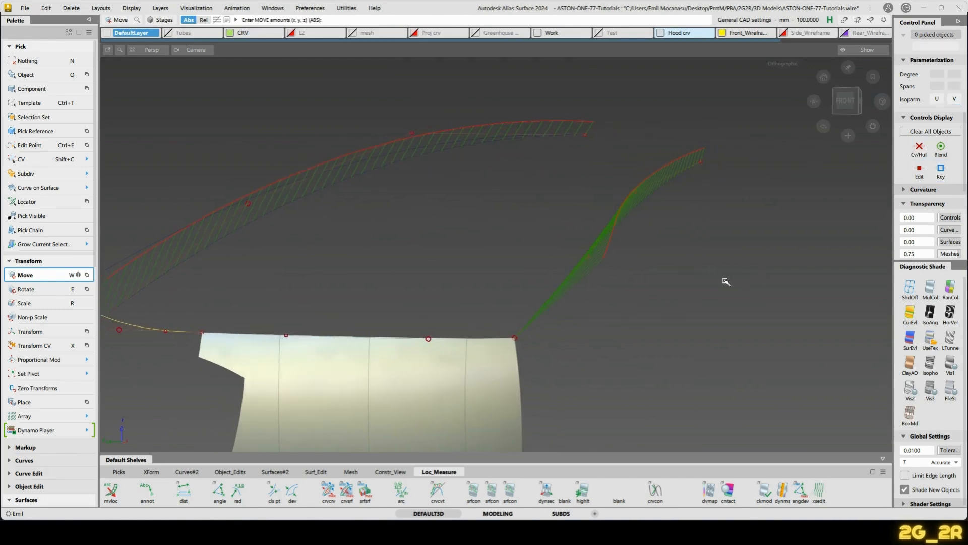
Draw a straight guide line from the panel's outer top corner to the lower curve's rear middle control point.
middle_click_drag(725, 282, 702, 287, "ctrl+shift")
left_click(515, 337, "ctrl")
left_click_drag(643, 197, 665, 222, "alt+shift")
left_click(633, 190)
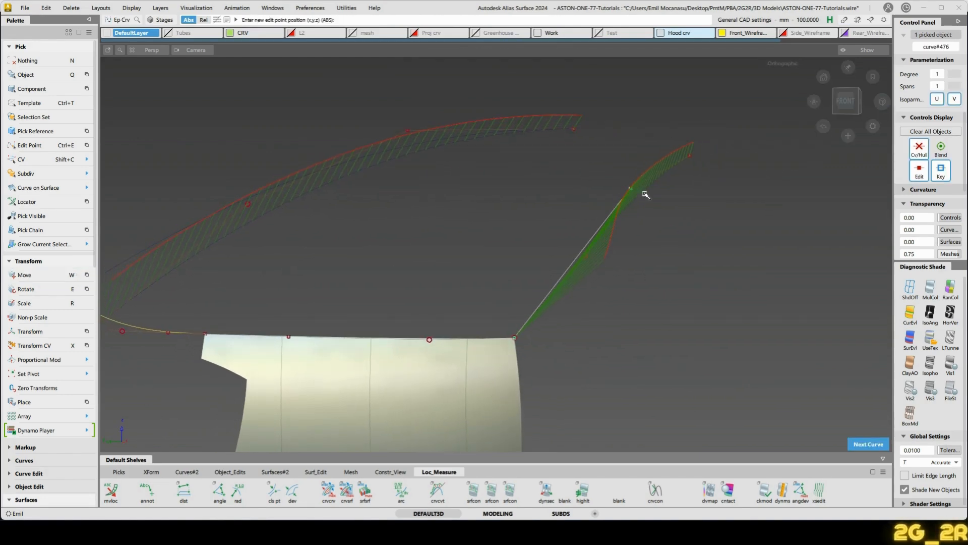
left_click_drag(805, 265, 779, 265, "alt+shift")
key("shift+c")
left_click_drag(720, 157, 776, 198)
left_click(739, 252)
middle_click(691, 143, "ctrl+shift")
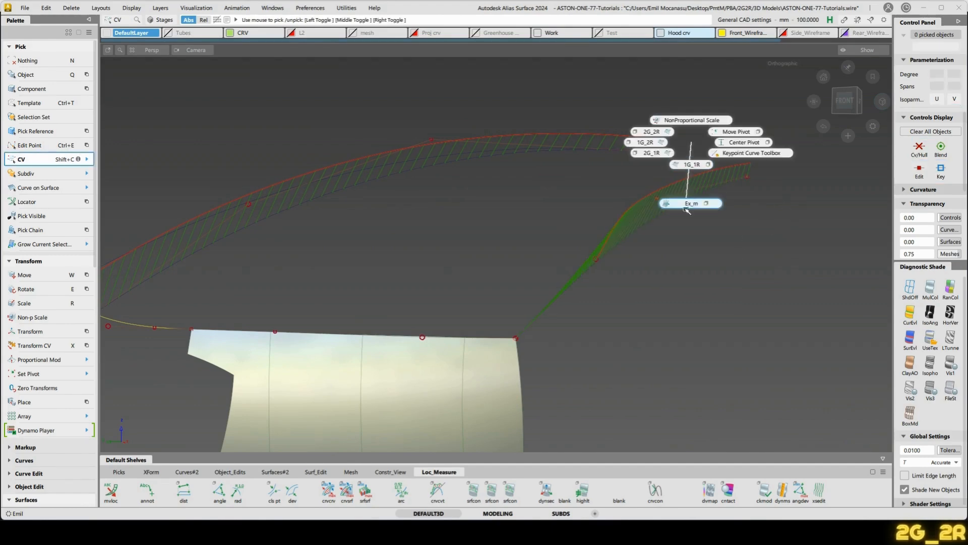
middle_click_drag(685, 208, 684, 208, "ctrl+shift")
left_click(648, 209)
left_click(648, 209)
left_click(648, 210)
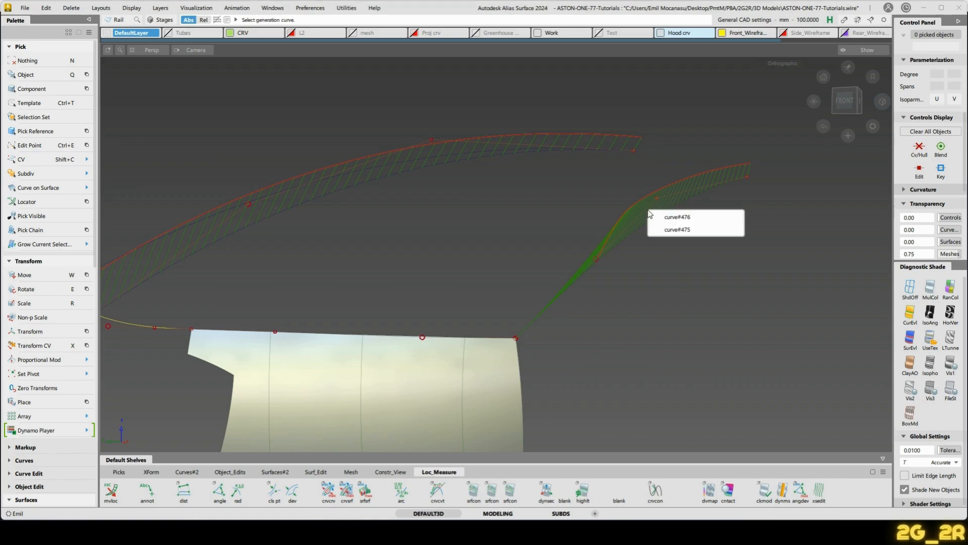
left_click(696, 221)
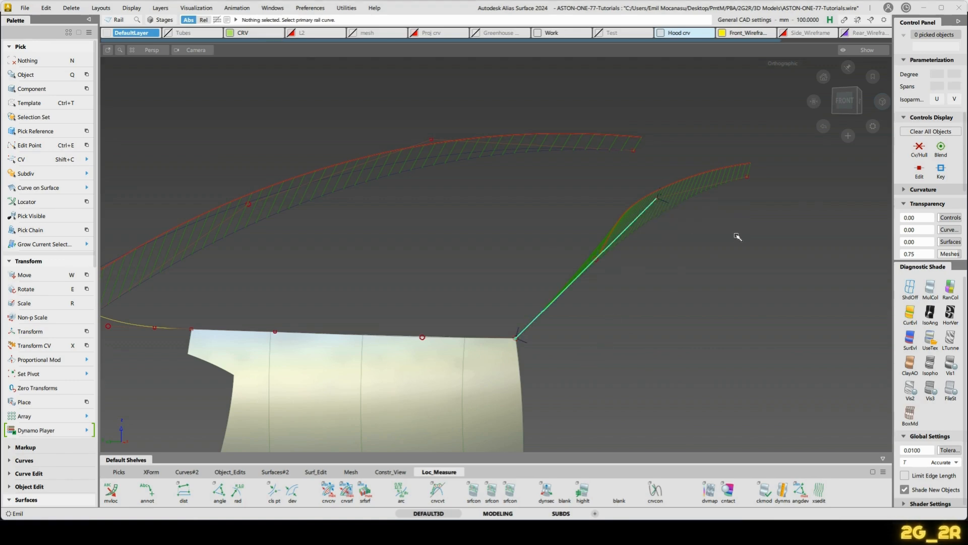
Extend the straight guide line by about 257 mm beyond its rear end.
middle_click_drag(664, 162, 668, 214, "ctrl+shift")
left_click(648, 216)
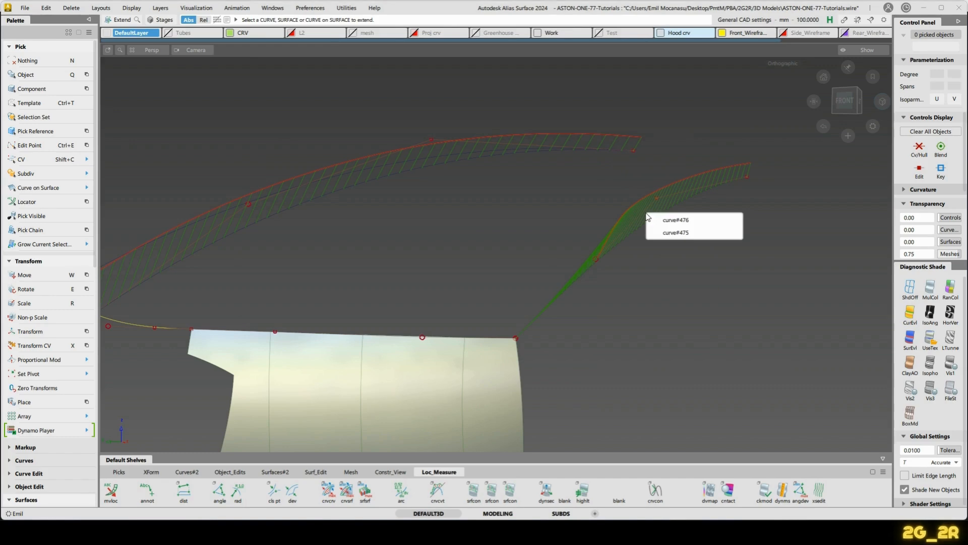
left_click(696, 232)
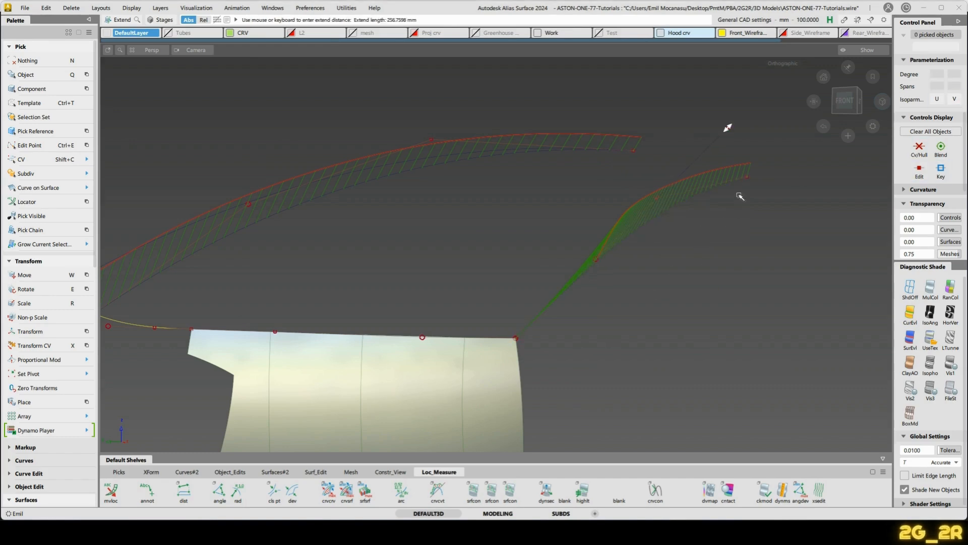
Reposition the lower curve's rear end control point with Transform CV, using the extended guide line as reference.
key("shift+c")
left_click(747, 176)
key("x")
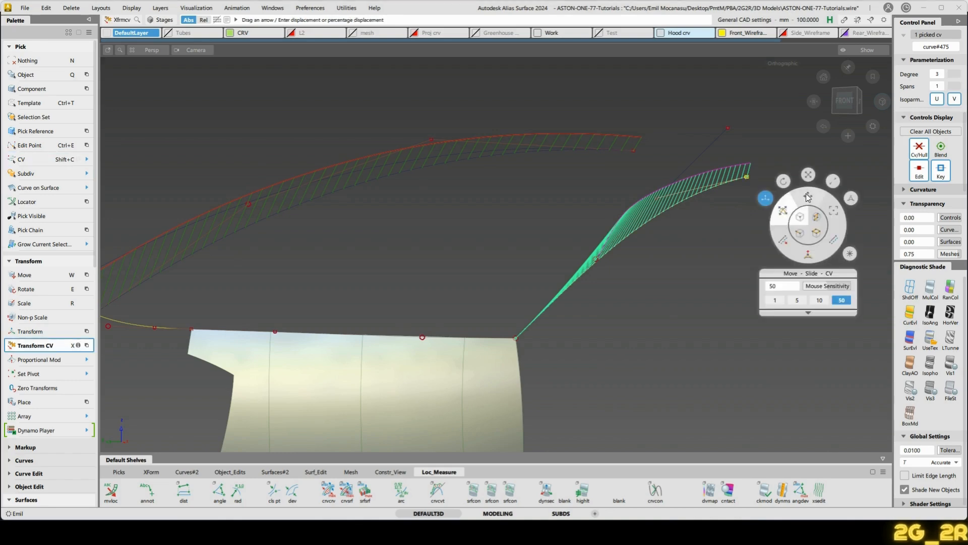
left_click(807, 197)
middle_click_drag(841, 276, 605, 232)
middle_click_drag(701, 234, 757, 276)
key("n")
Remove the straight guide line and hide the curvature combs on both curves.
left_click_drag(738, 247, 797, 157, "ctrl+shift")
key("n")
left_click_drag(706, 187, 635, 164, "alt+shift")
middle_click_drag(635, 165, 656, 179, "alt+shift")
right_click_drag(562, 137, 612, 146, "ctrl+shift")
left_click_drag(643, 146, 741, 327, "alt+shift")
right_click_drag(741, 327, 744, 334, "alt+shift")
middle_click_drag(744, 335, 636, 297, "alt+shift")
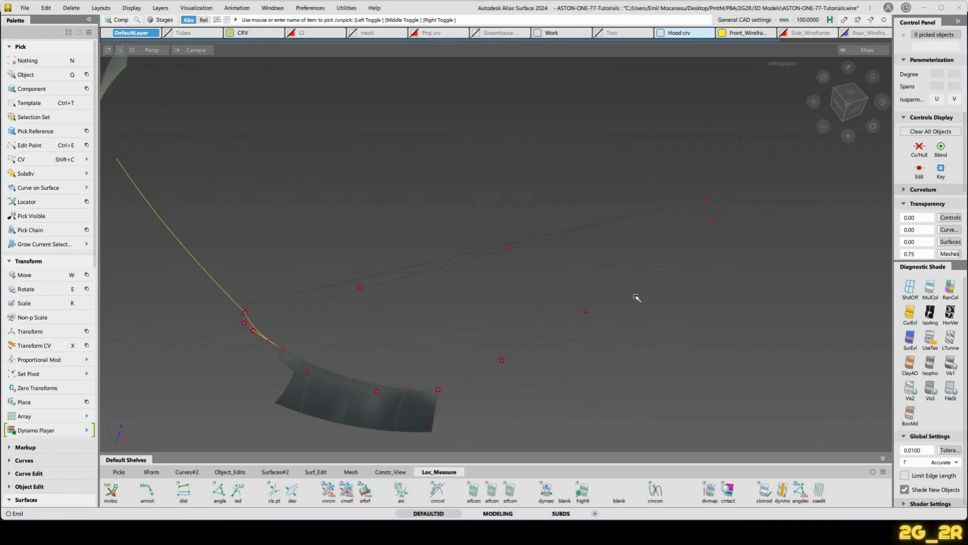
Draw a straight line joining the rear ends of the hood edge curve and the lower curve, and rebuild it.
key("alt+e")
left_click(705, 198, "ctrl")
left_click_drag(730, 325, 641, 115, "alt+shift")
middle_click_drag(641, 114, 677, 237, "alt+shift")
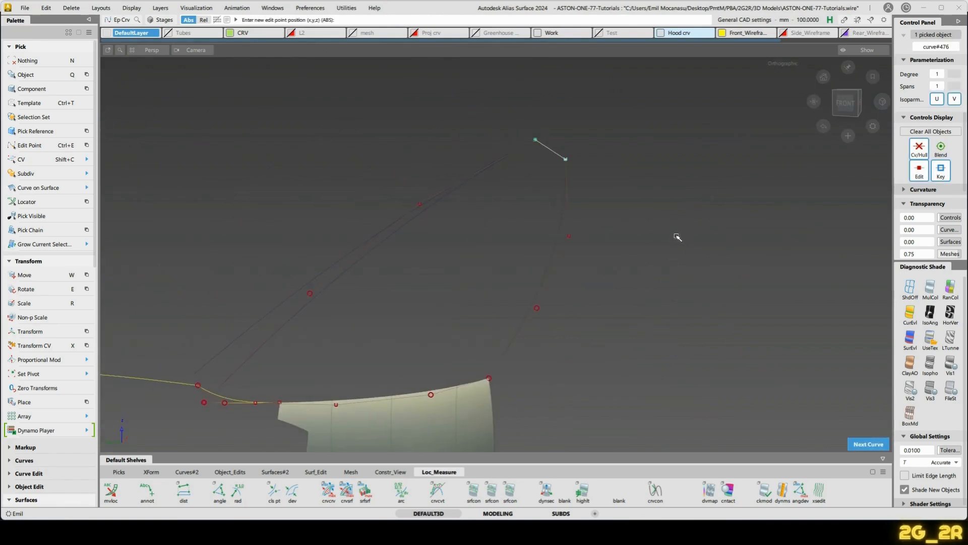
key("n")
left_click_drag(547, 206, 548, 228, "ctrl+shift")
left_click(565, 159)
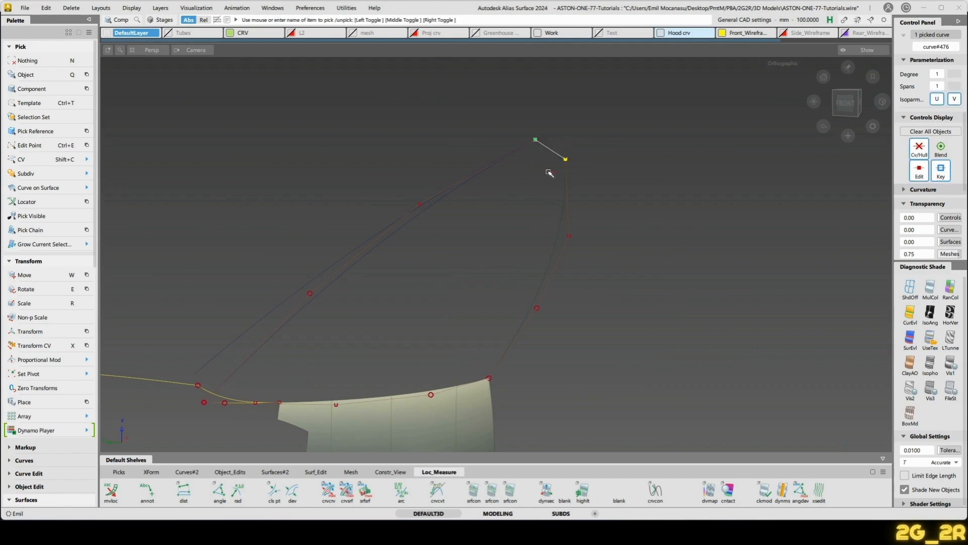
key("ctrl+r")
left_click(634, 152)
Build a 2G_2R rail surface from the rear line and the front edge curve, with the hood edge and lower curves as rails.
left_click(436, 289, "ctrl+shift")
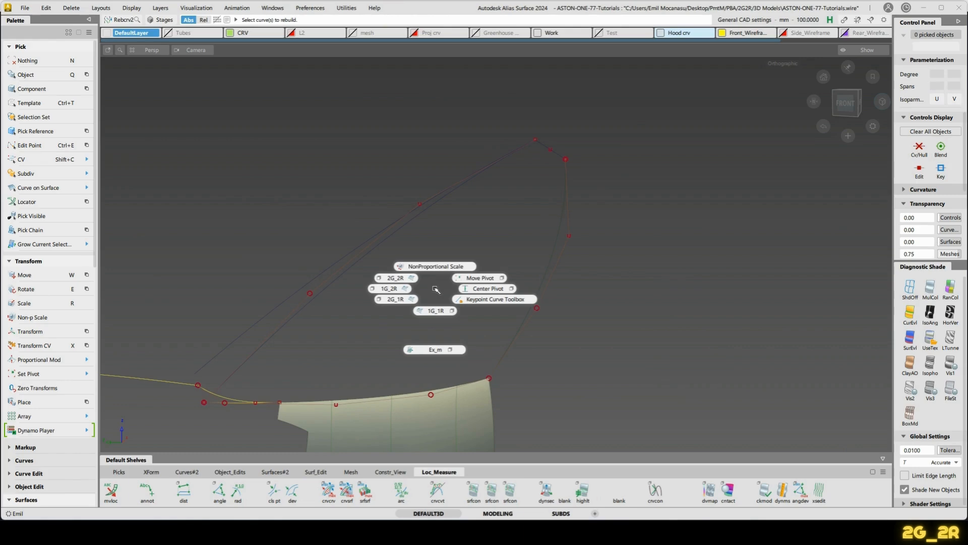
left_click(402, 270)
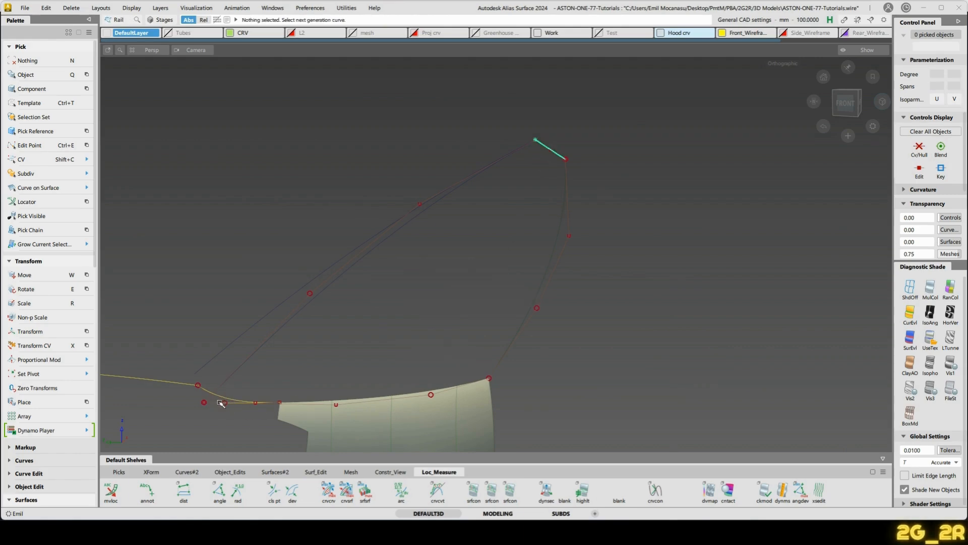
left_click(220, 403)
left_click(235, 421)
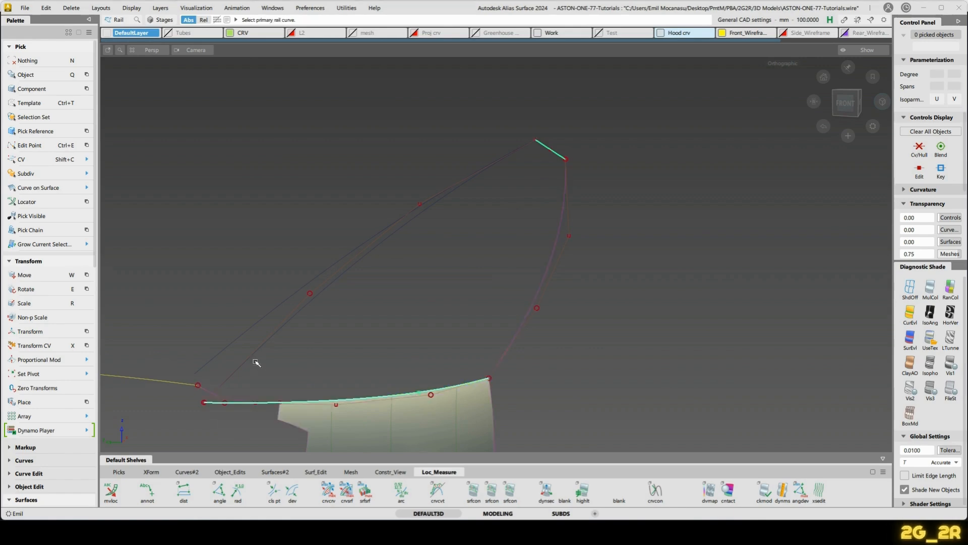
left_click(255, 362)
left_click(511, 348)
Examine the new rail surface from several angles with curves hidden, using zebra stripes and reflective shading to judge its flow.
left_click_drag(618, 350, 509, 327, "alt+shift")
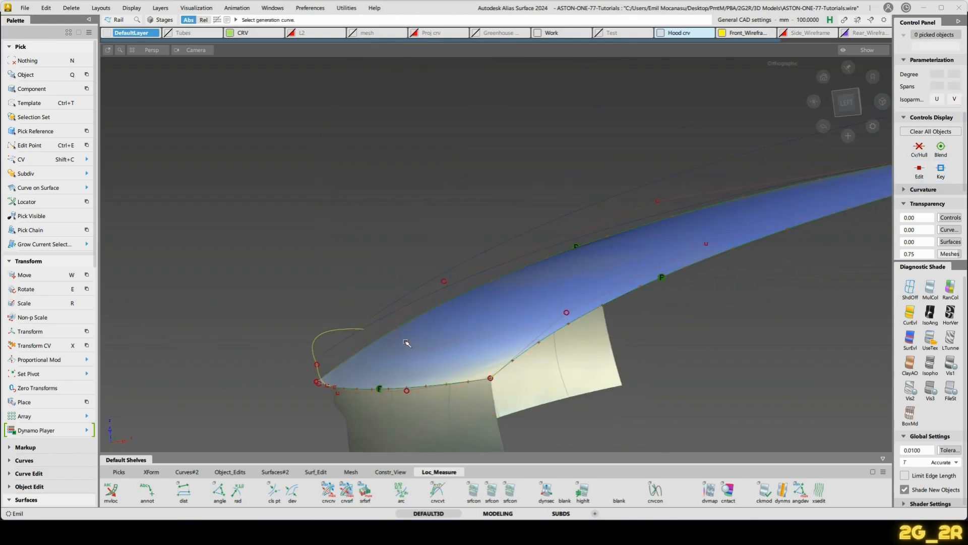
left_click_drag(407, 343, 674, 384, "alt+shift")
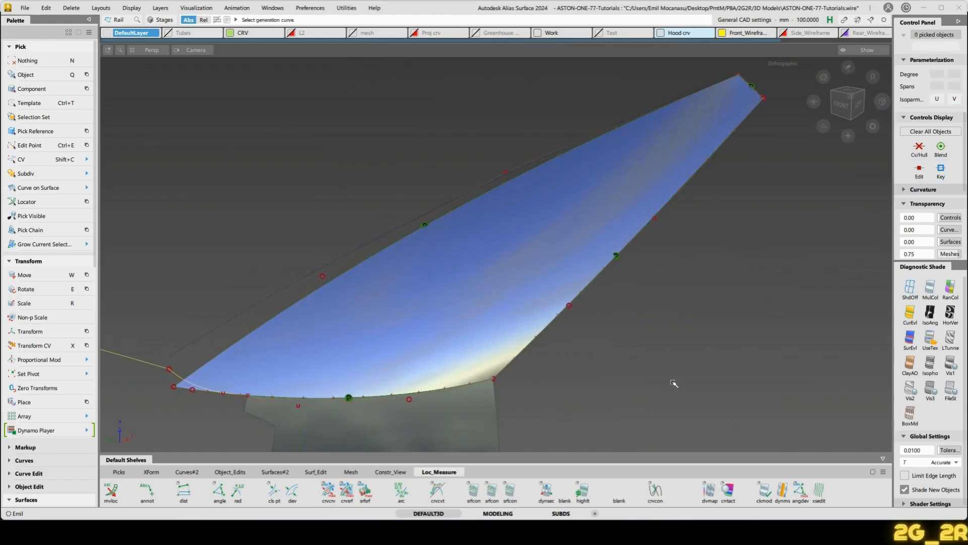
key("ctrl+1")
right_click_drag(544, 286, 568, 302, "ctrl+shift")
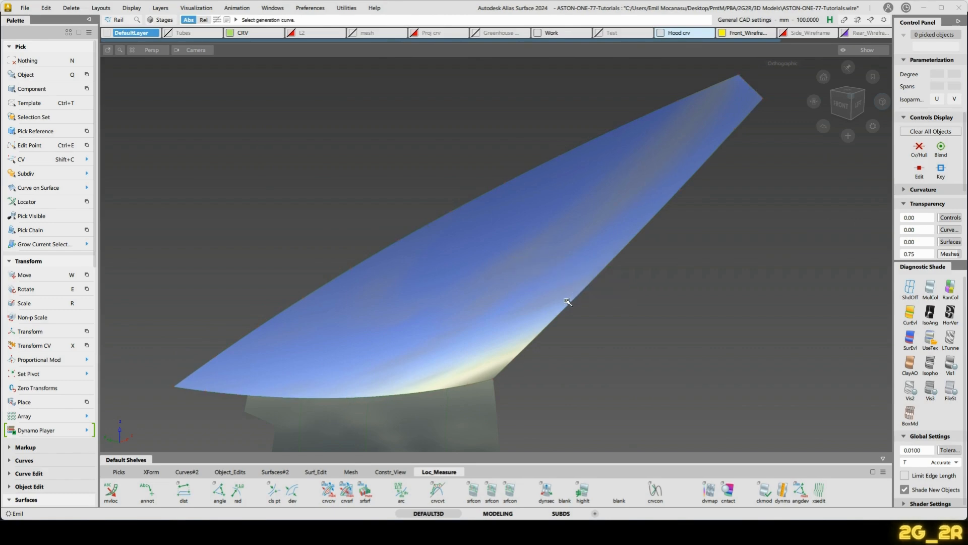
mouse_move(583, 295)
left_mouse_down("alt+shift")
mouse_move(560, 319)
mouse_move(547, 358)
mouse_move(562, 273)
left_mouse_up("alt+shift")
left_click(930, 314)
left_click_drag(509, 199, 568, 204, "alt+shift")
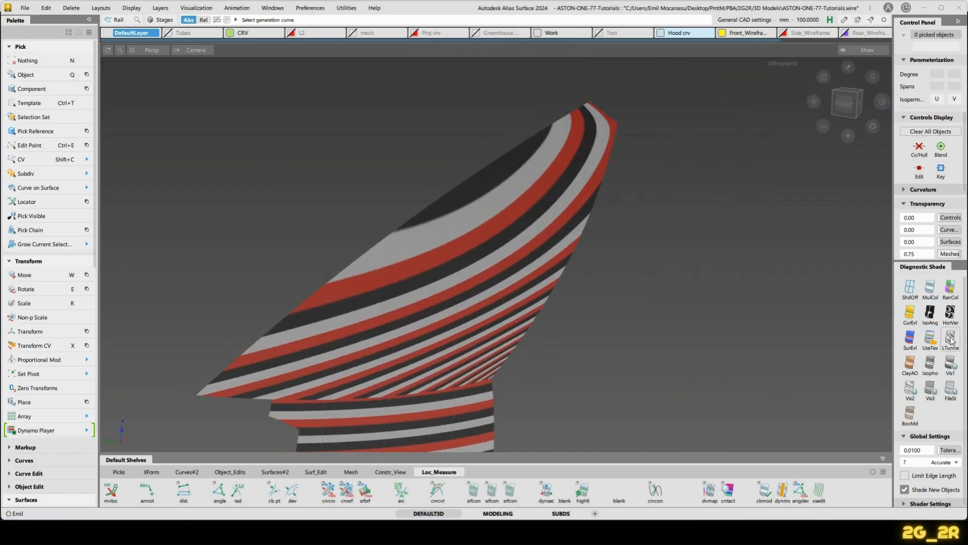
left_click(934, 341)
left_click_drag(579, 168, 545, 259, "alt+shift")
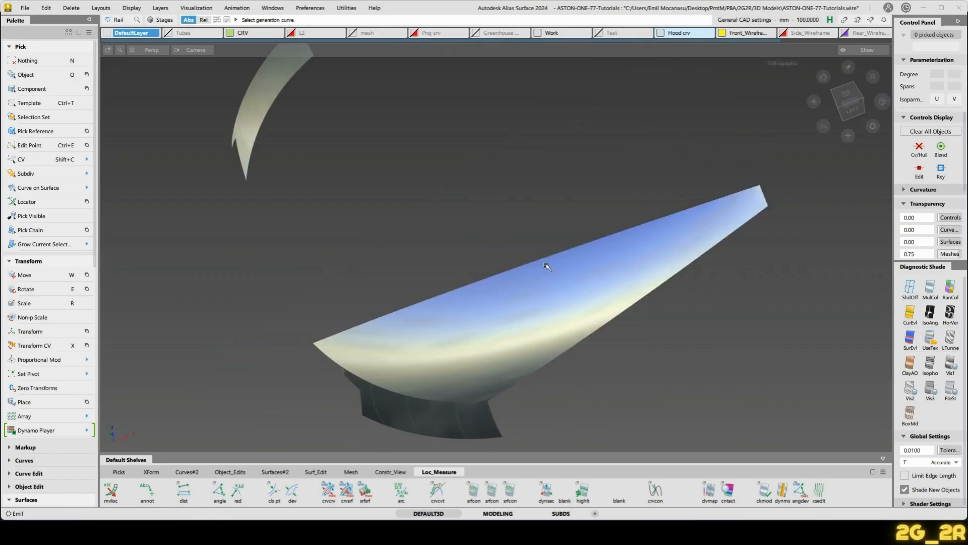
left_click_drag(533, 306, 614, 328, "alt+shift")
left_click_drag(598, 381, 542, 365, "alt+shift")
right_click_drag(542, 365, 506, 343, "alt+shift")
middle_click_drag(408, 357, 482, 307, "alt+shift")
Draw a straight line from the front panel's inner top corner to the inner rear corner of the rail surface.
middle_click_drag(585, 280, 602, 205, "ctrl+shift")
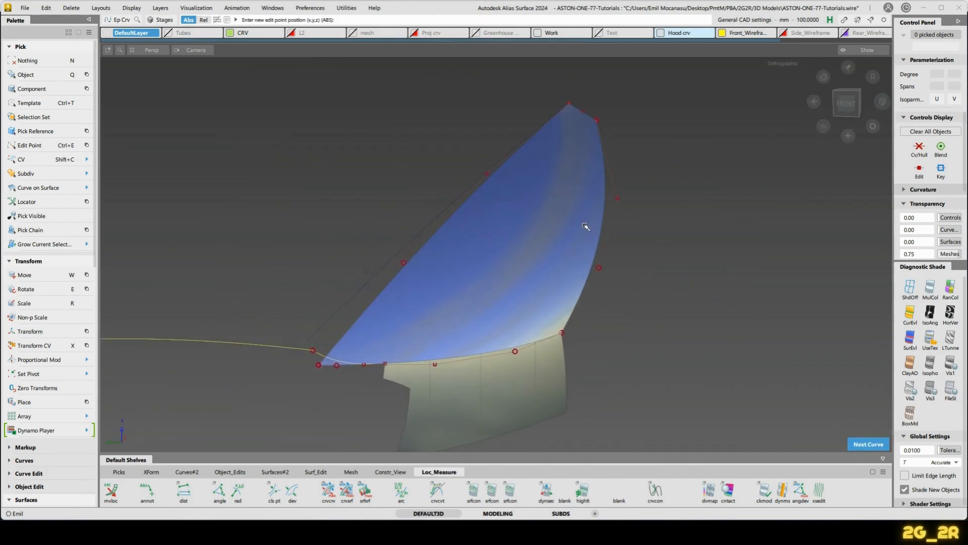
left_click(367, 344, "ctrl")
key("ctrl+z")
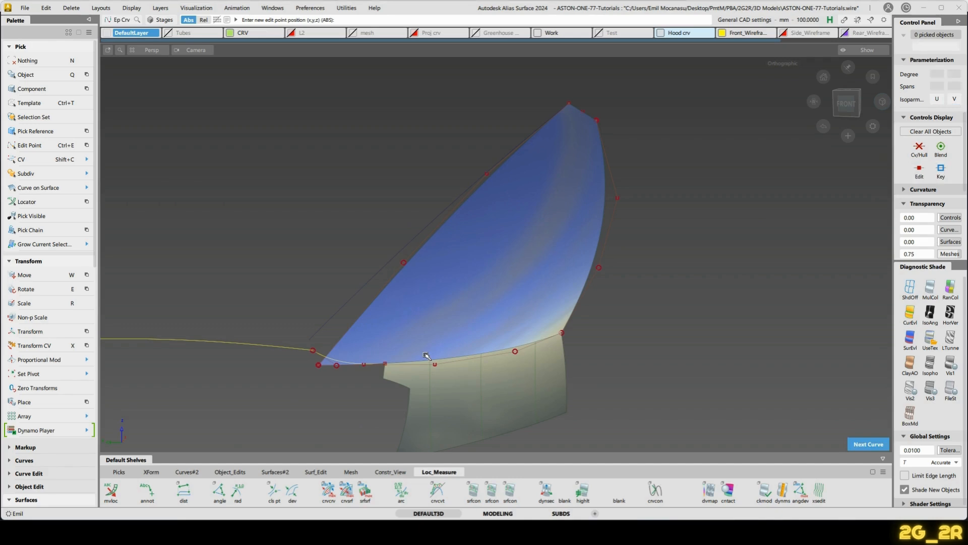
left_click(384, 352, "ctrl")
left_click_drag(473, 438, 506, 389, "alt+shift")
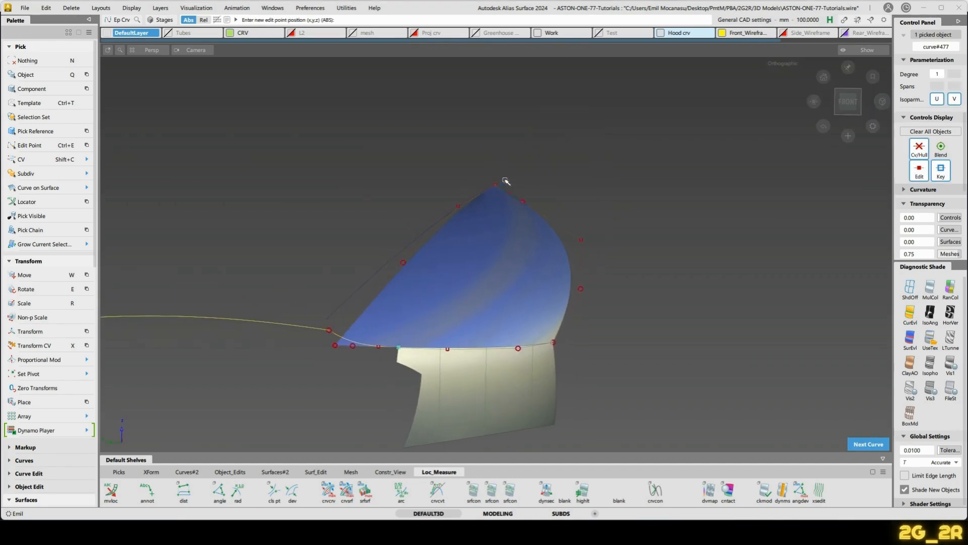
left_click_drag(669, 234, 667, 275, "alt+shift")
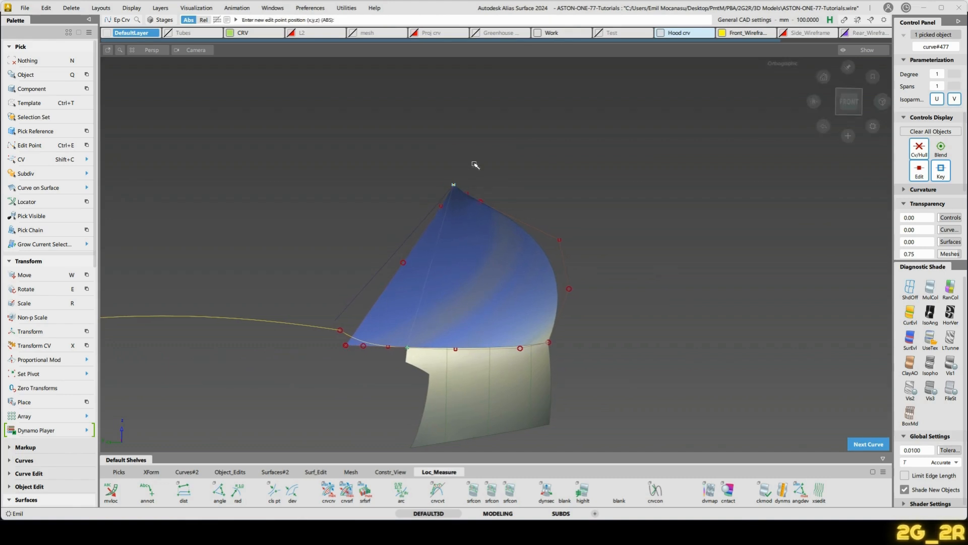
key("Delete")
Stretch the new line's rear end slightly outward from the rail surface's inner rear corner.
key("q")
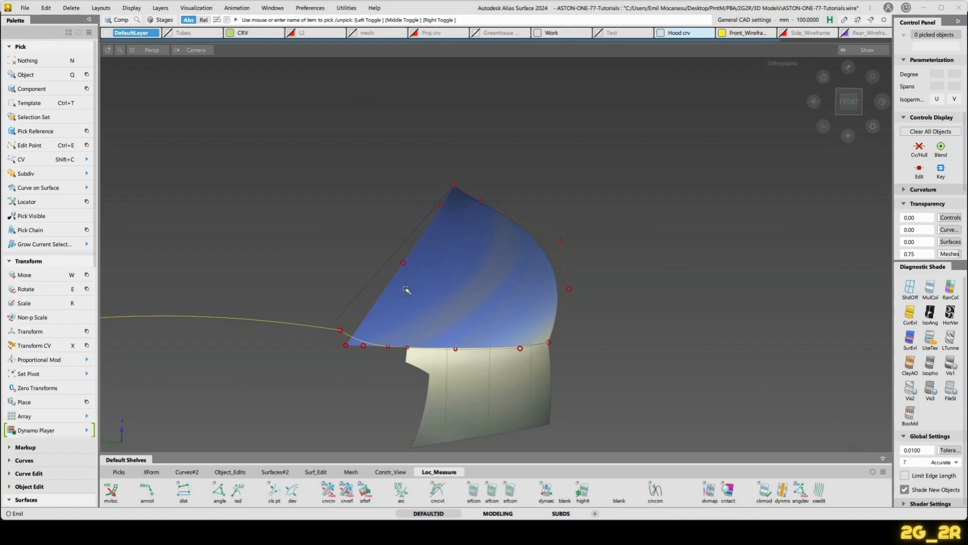
left_click_drag(405, 289, 451, 277)
middle_click_drag(456, 275, 456, 250, "ctrl+shift")
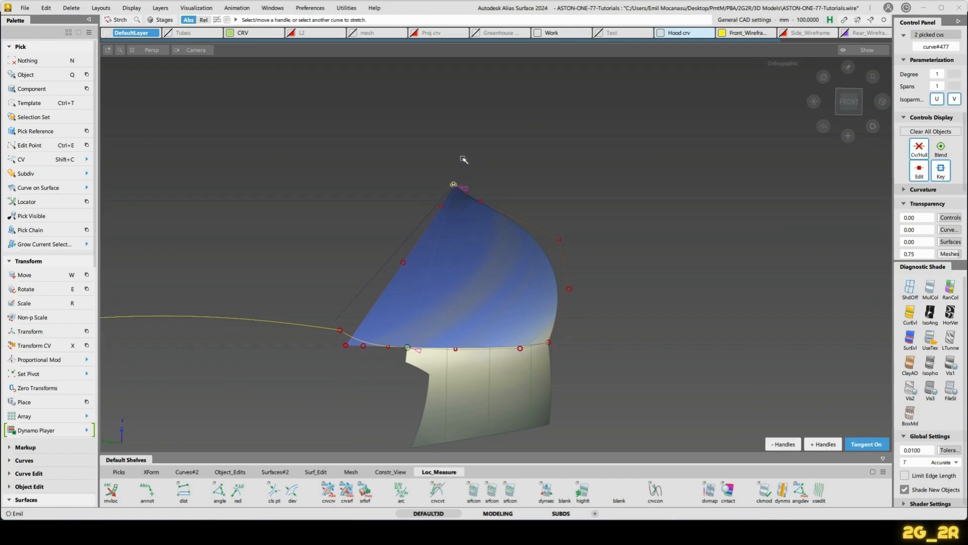
left_click_drag(464, 160, 470, 163)
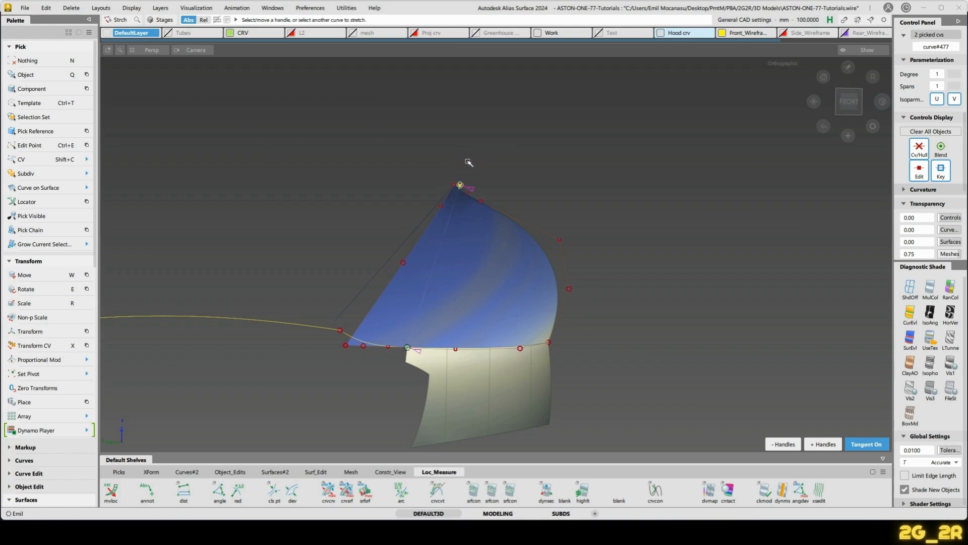
left_click(468, 162)
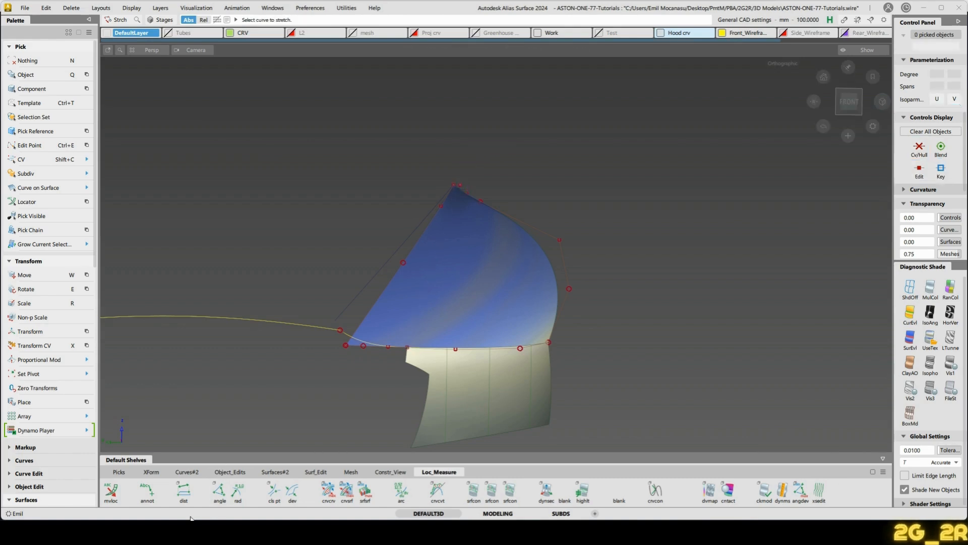
Project the straight line onto the rail surface along the view direction as a curve on surface.
left_click(313, 472)
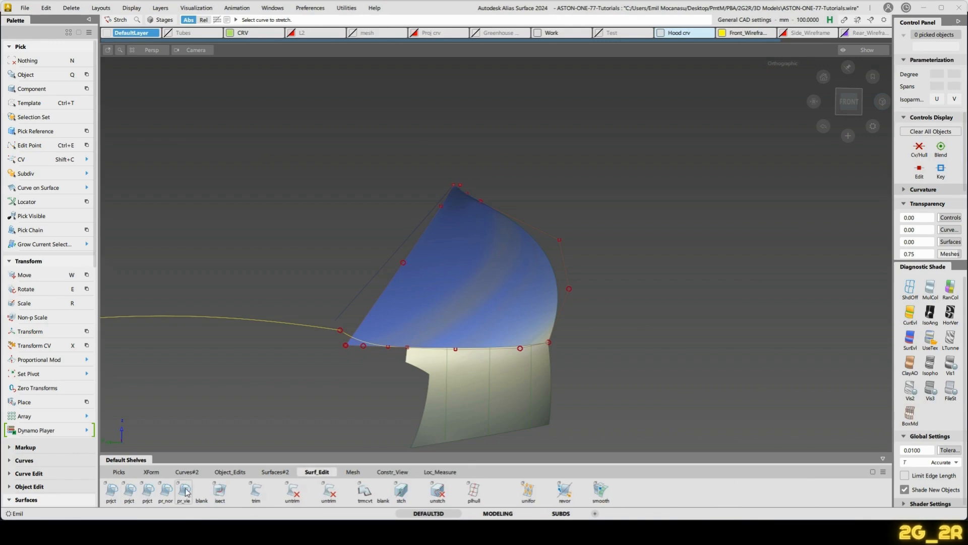
left_click(184, 489)
left_click(412, 314)
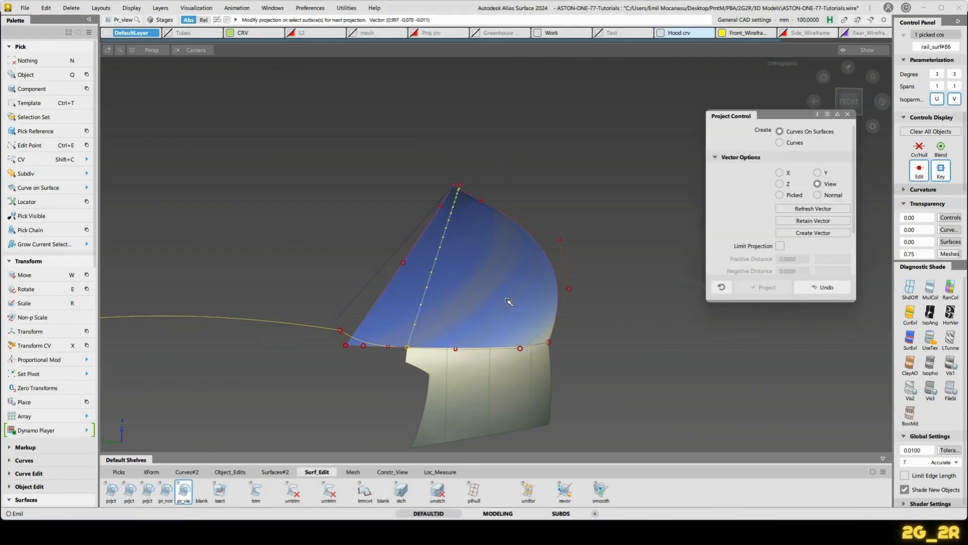
left_click_drag(412, 314, 473, 332, "alt+shift")
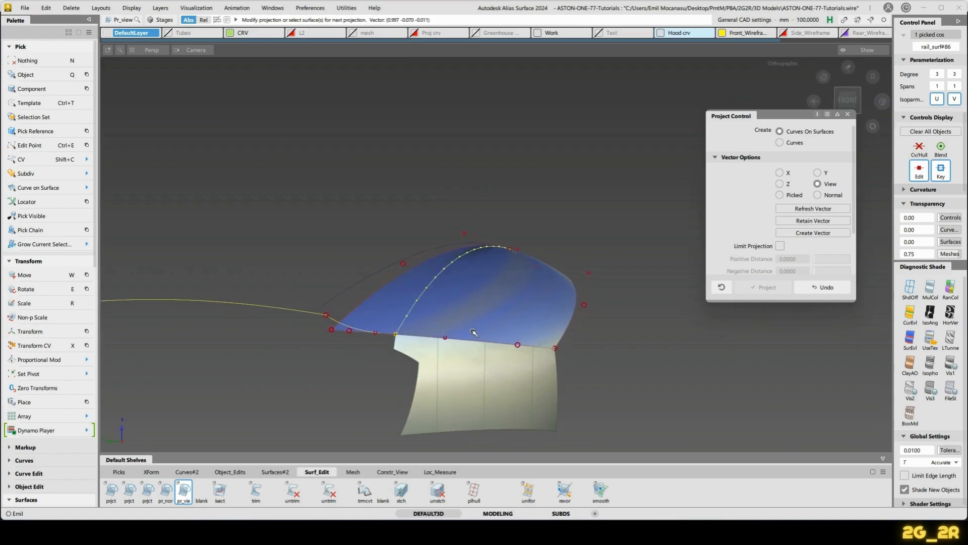
key("n")
left_click_drag(402, 283, 465, 283, "ctrl+shift")
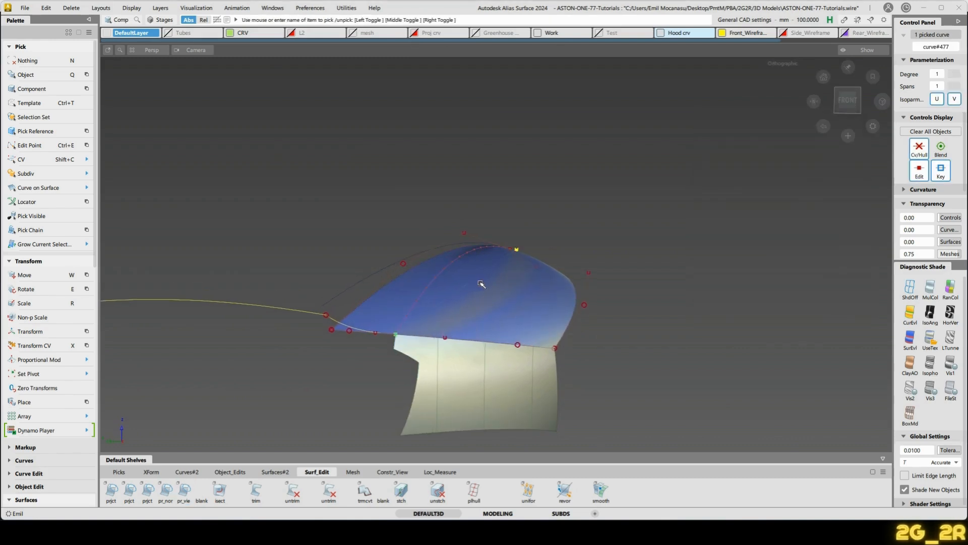
key("n")
left_click_drag(531, 209, 525, 239, "alt+shift")
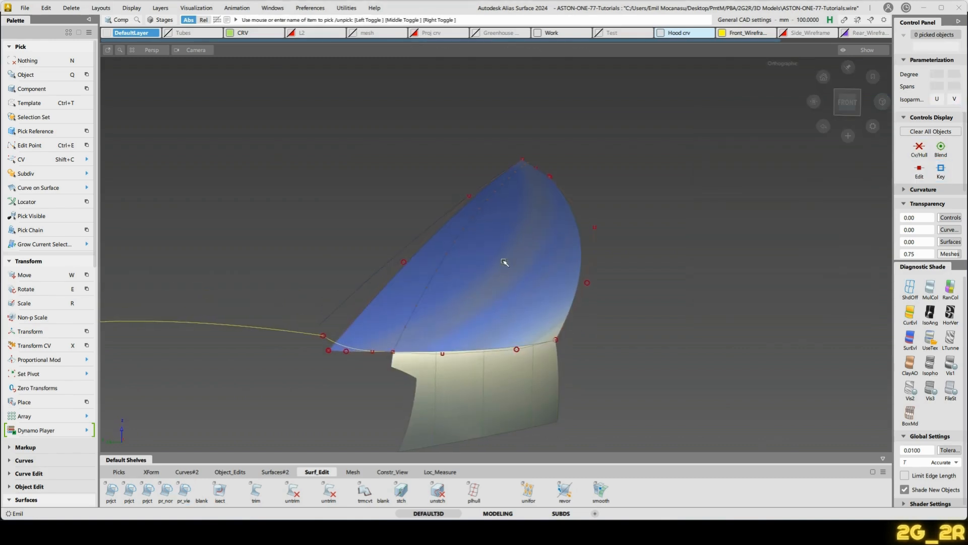
Create a Freeform Blend from the projected curve to the upper free line with G2 Curvature and G0 Position, shortening both start ends.
right_click_drag(492, 353, 441, 278, "ctrl+shift")
left_click(439, 269)
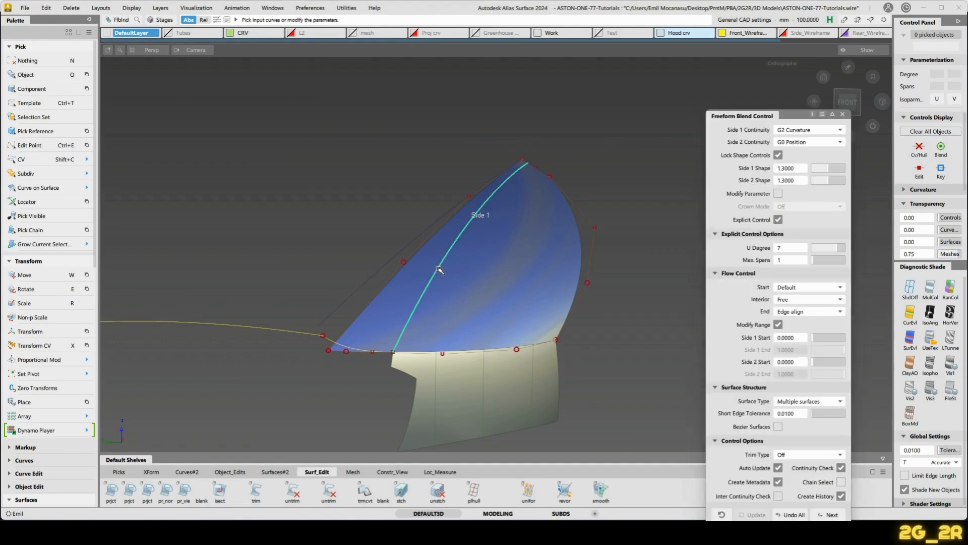
left_click(435, 227)
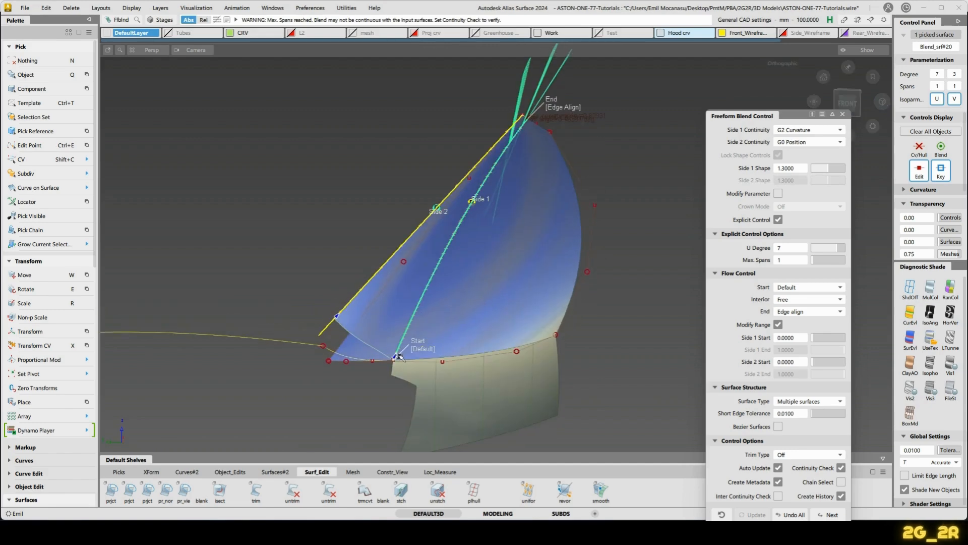
mouse_move(420, 310)
left_mouse_down()
mouse_move(301, 320)
mouse_move(393, 240)
left_mouse_up()
mouse_move(481, 306)
left_mouse_down("alt+shift")
mouse_move(378, 317)
mouse_move(451, 239)
mouse_move(428, 221)
mouse_move(442, 215)
mouse_move(483, 311)
left_mouse_up("alt+shift")
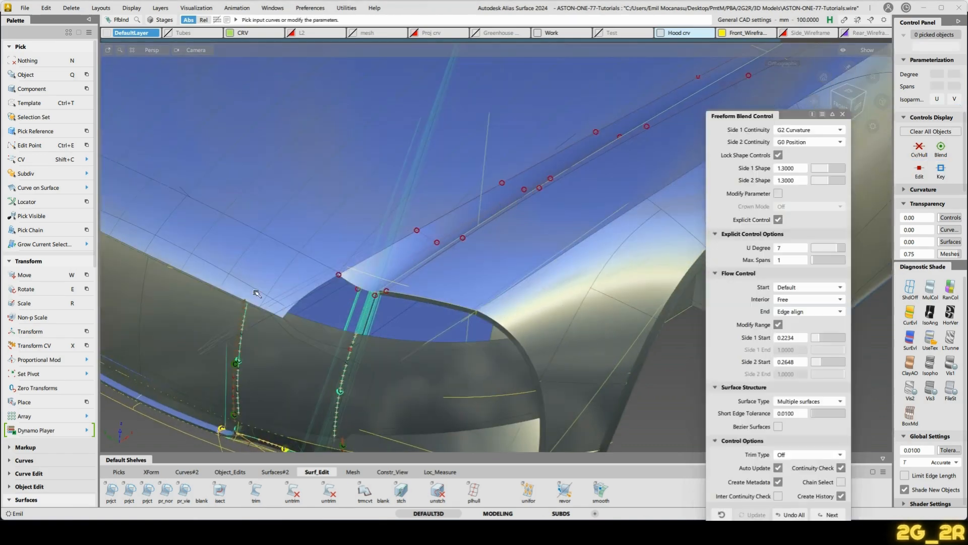
Bring the neighbouring front edge strip into the isolated view beside the new blend.
left_click_drag(256, 292, 272, 280, "ctrl+shift")
left_click(285, 270)
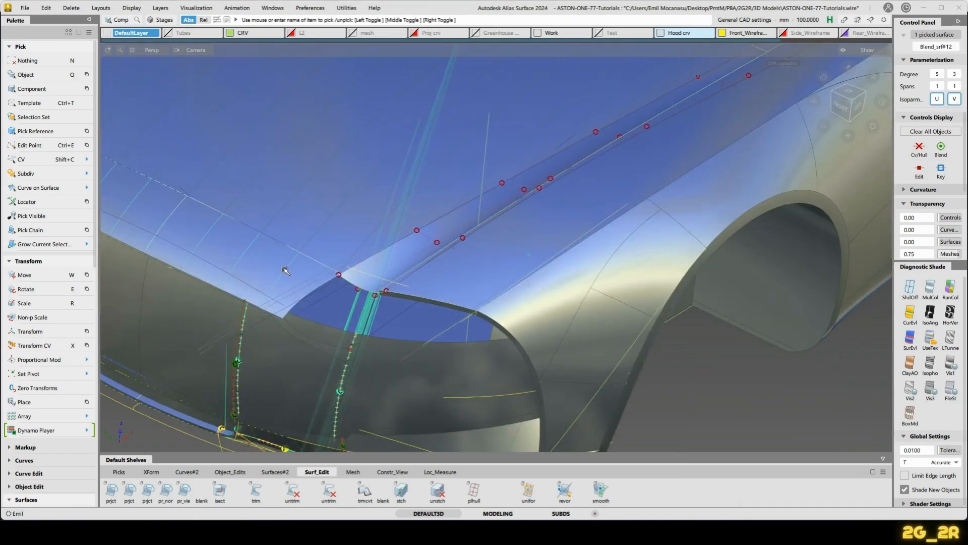
left_click(282, 270)
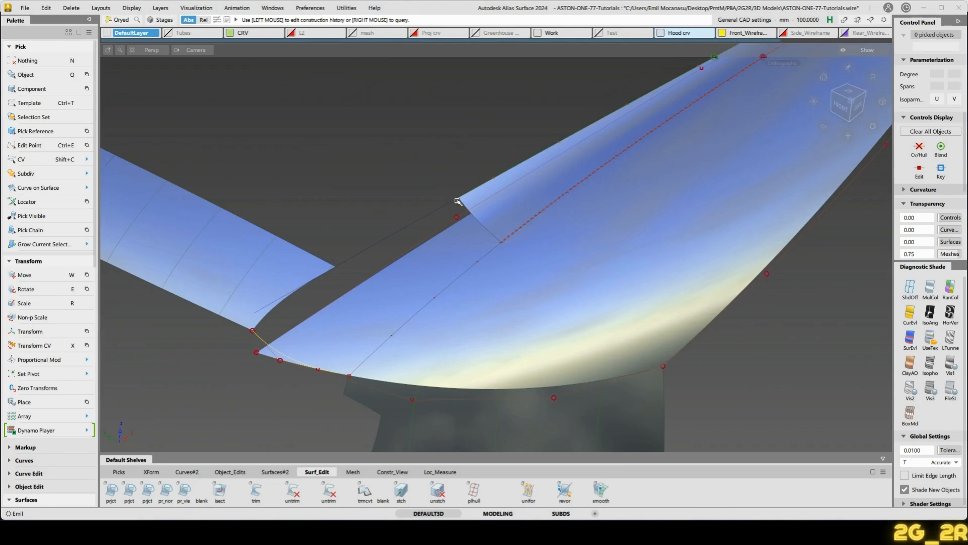
Adjust the blend's range to Side 1 Start 0.0932 and Side 2 Start 0.0677, starting it at the front strip's upper corner.
left_click(469, 202)
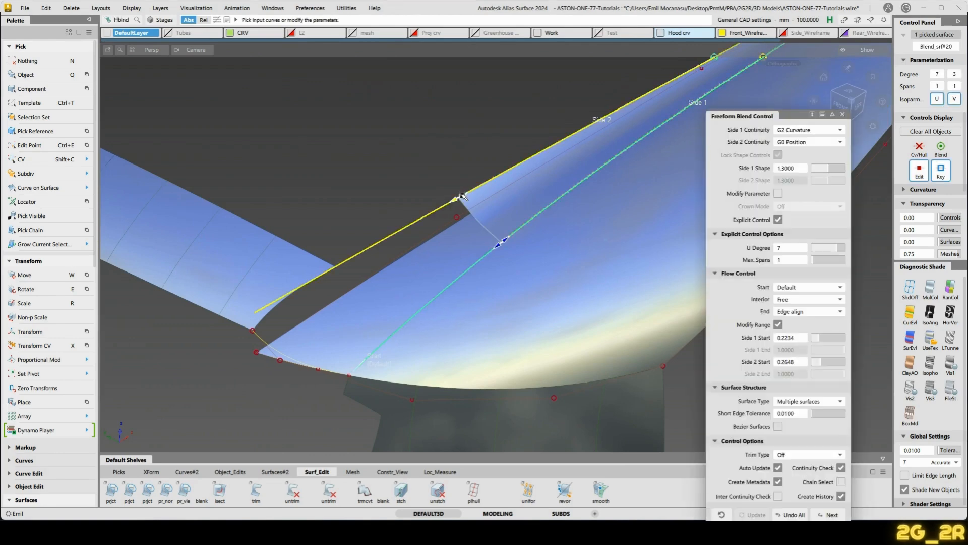
left_click_drag(462, 196, 343, 275)
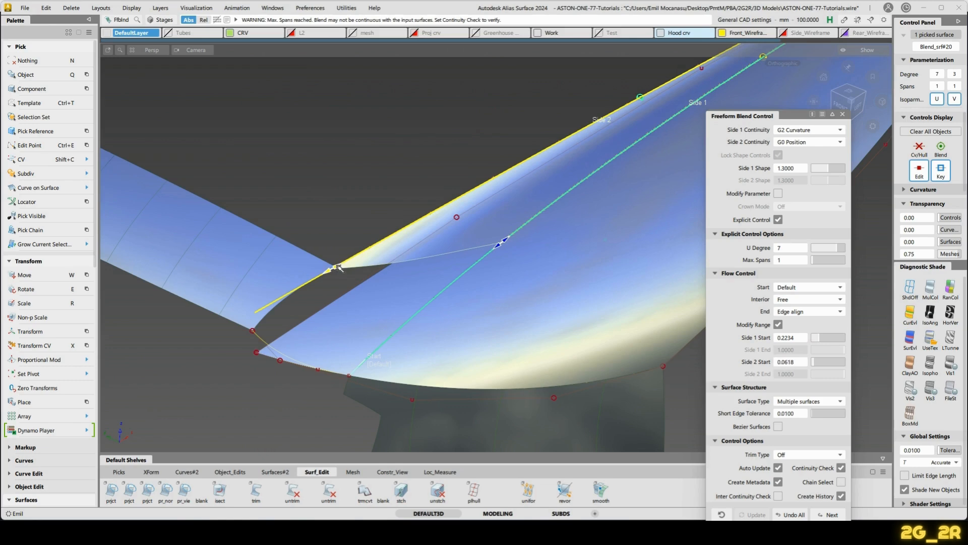
left_click_drag(452, 283, 413, 320)
left_click_drag(521, 323, 454, 323, "alt+shift")
right_click_drag(454, 323, 479, 326, "alt+shift")
middle_click_drag(352, 290, 425, 221, "alt+shift")
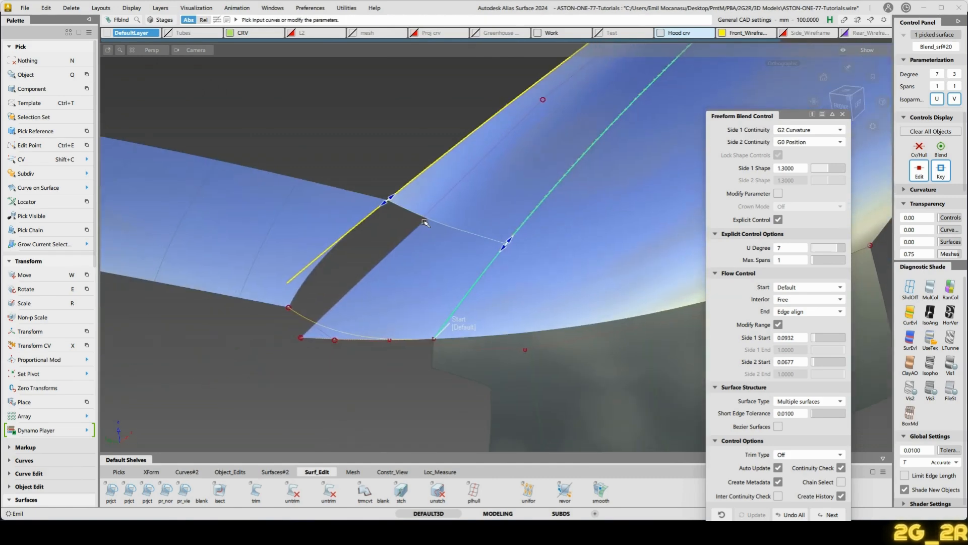
key("space")
Build a rail surface from the projected curve to the front strip's end edge, with the blend's end and the lower curve as rails.
left_click_drag(307, 294, 404, 274, "alt+shift")
middle_click_drag(404, 286, 359, 276, "ctrl+shift")
left_click(481, 293)
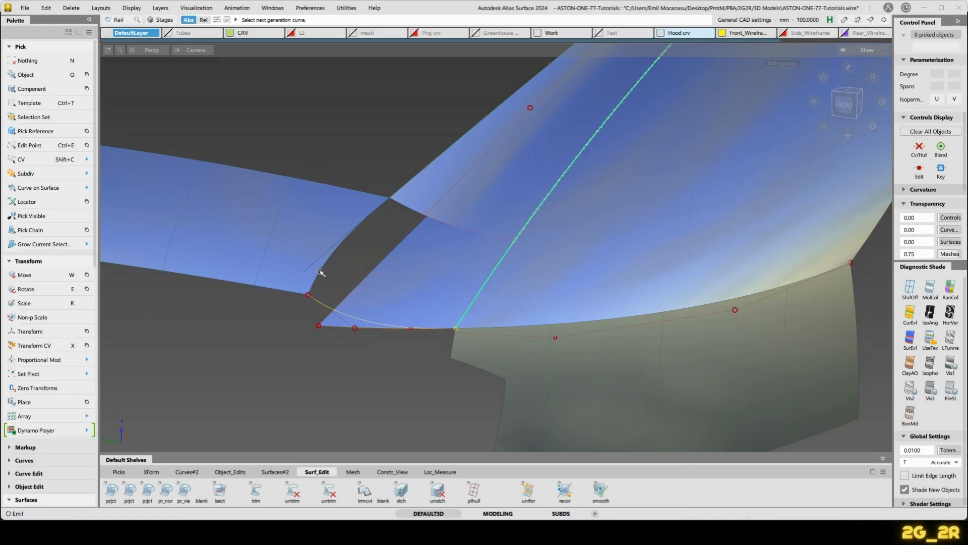
left_click(325, 306)
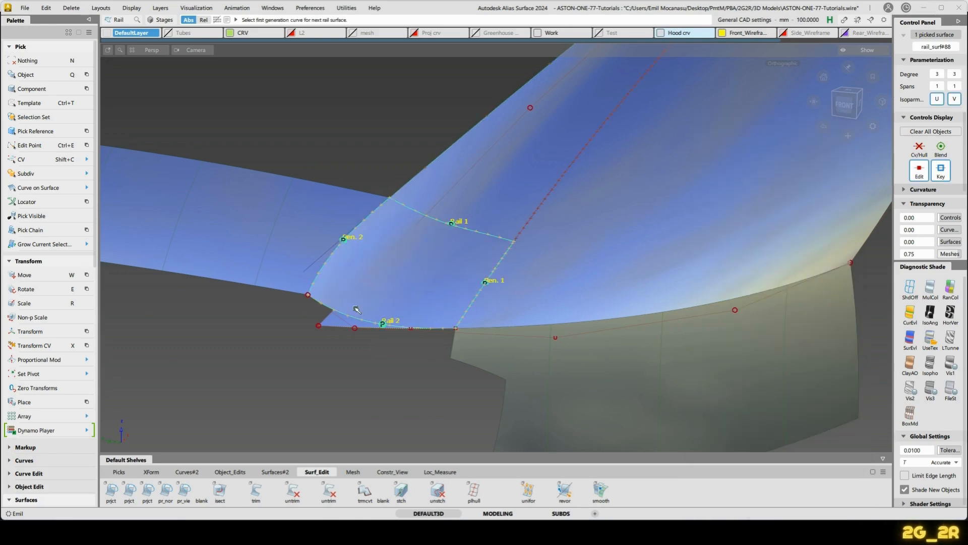
left_click_drag(454, 222, 462, 211, "alt+shift")
Set the new corner rail surface's continuity to G2 Curvature for Generation 1 and G1 Tangent for Rail 1.
left_click_drag(517, 262, 399, 238, "ctrl+shift")
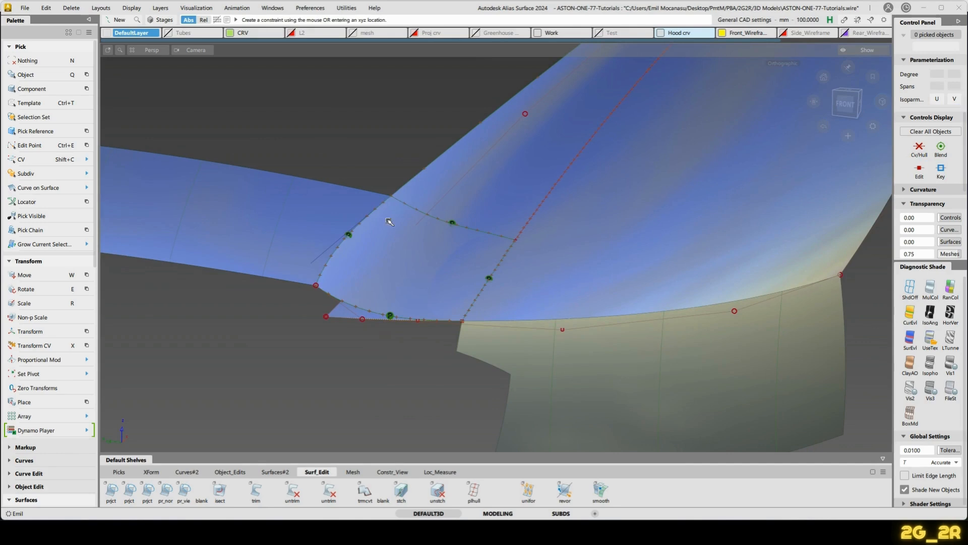
left_click(381, 246)
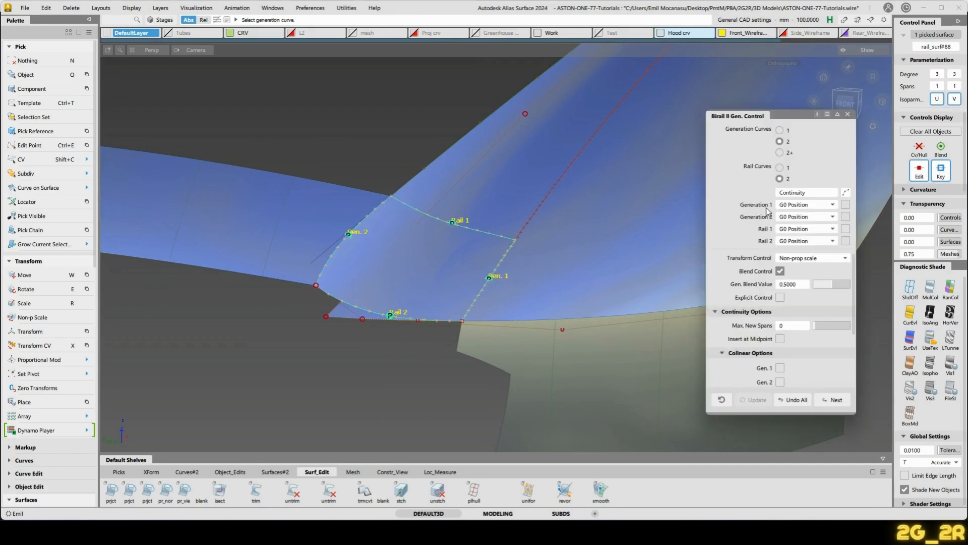
left_click(806, 205)
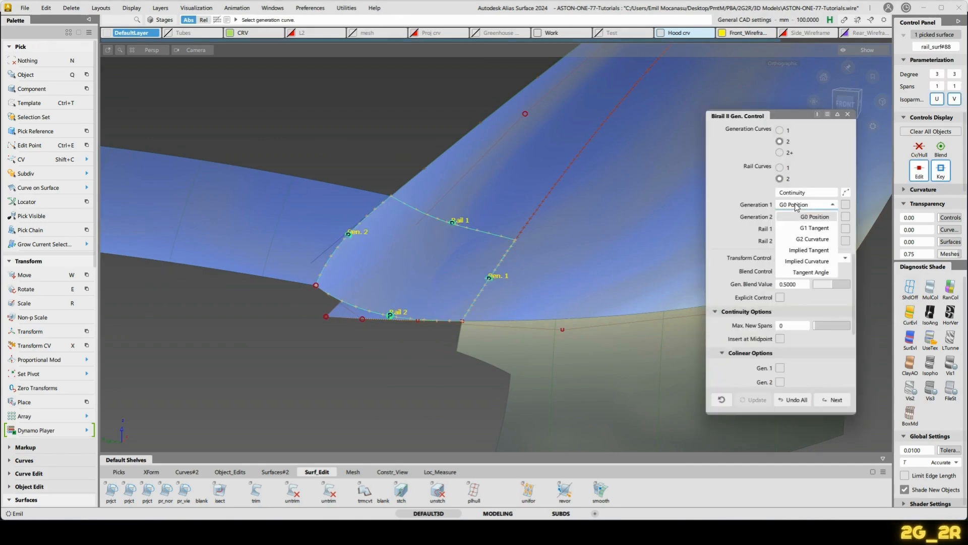
left_click(810, 241)
left_click_drag(605, 228, 561, 199, "alt+shift")
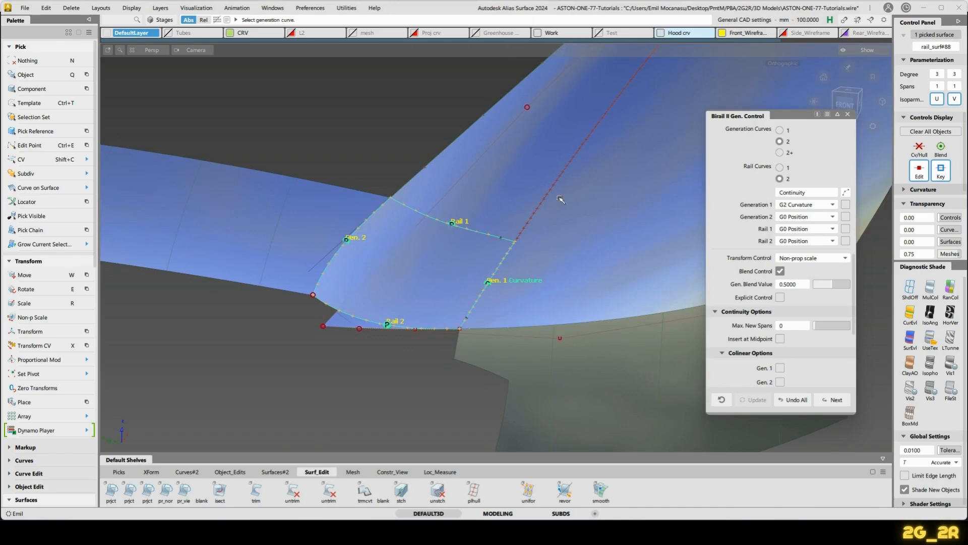
left_click(806, 229)
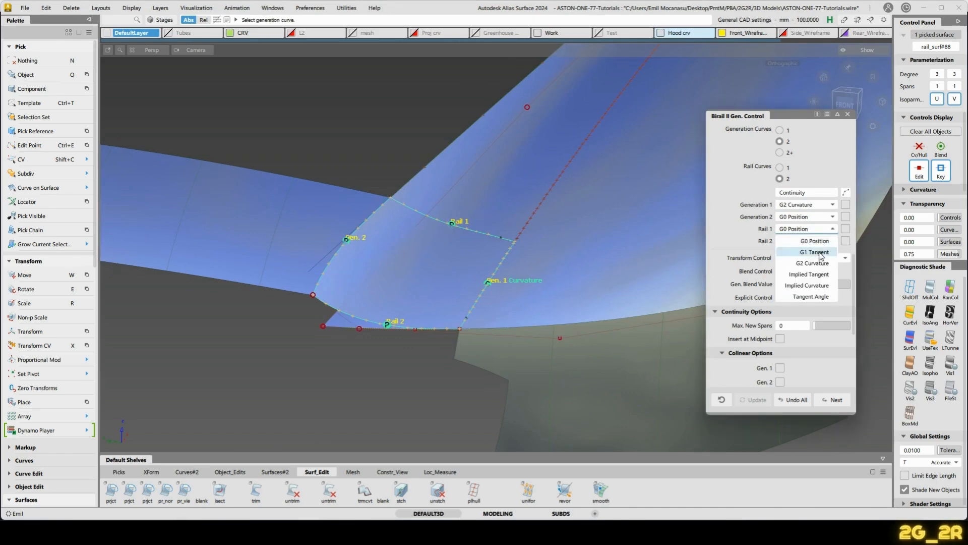
left_click(815, 252)
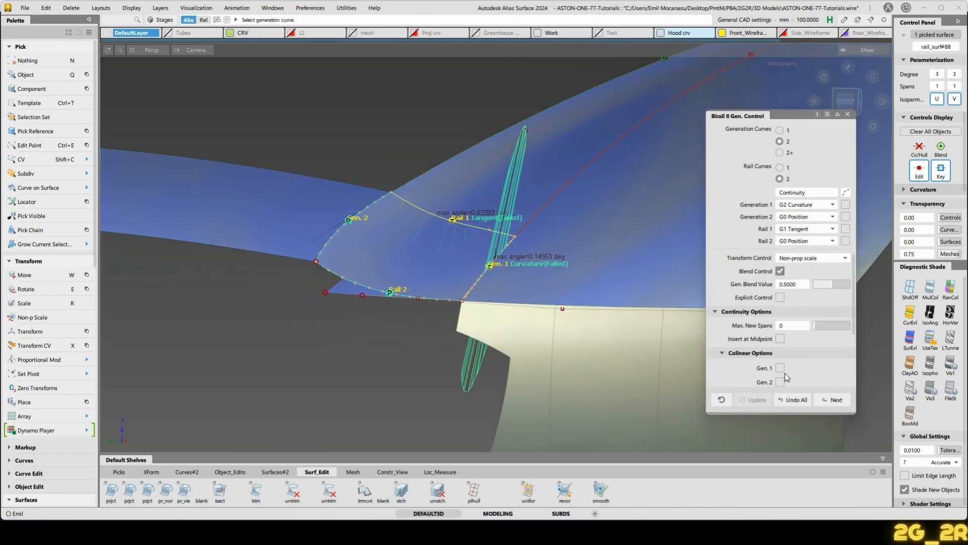
Try the Colinear options for Rail 1 and Gen. 1 on the corner rail surface.
scroll(784, 374, "down", 5)
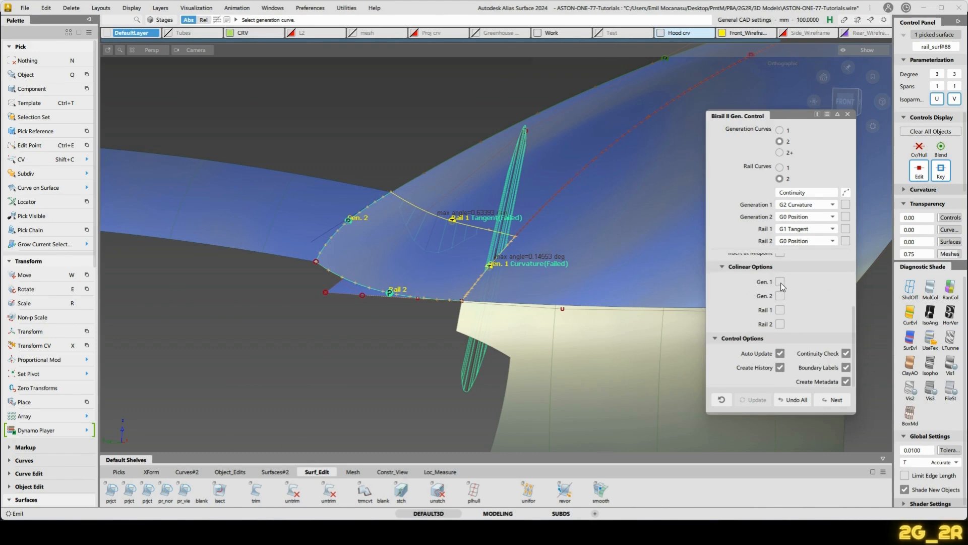
left_click(780, 309)
left_click_drag(646, 233, 684, 225, "alt+shift")
left_click(780, 309)
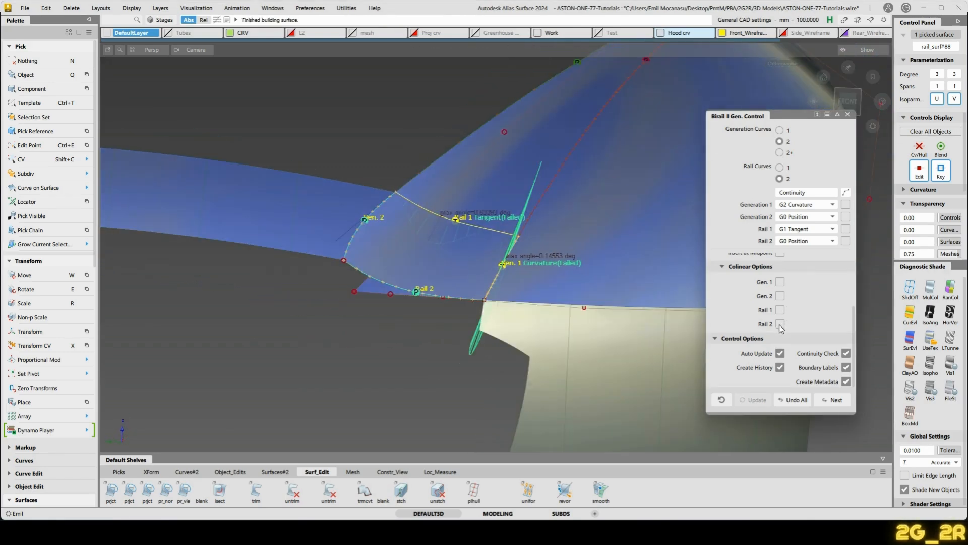
left_click(780, 282)
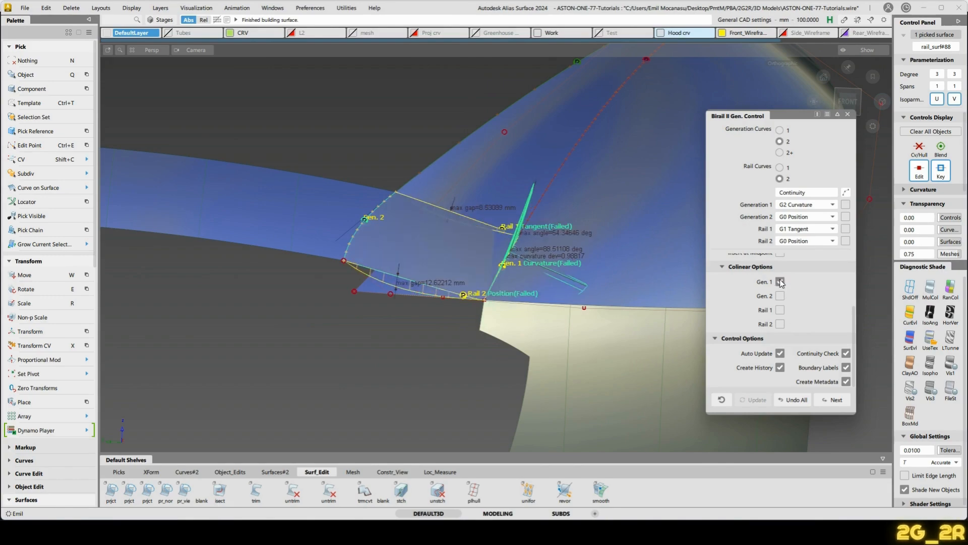
left_click(780, 281)
left_click_drag(655, 257, 549, 234, "alt+shift")
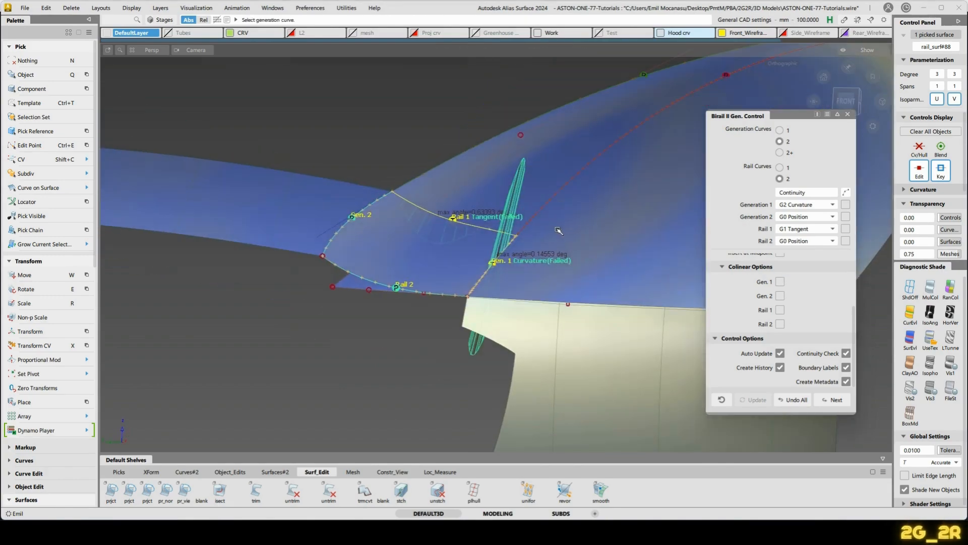
Trim the large rail surface along the projected curve, keeping the region on the front panel side.
key("n")
left_click_drag(696, 135, 578, 261, "alt+shift")
left_click(575, 257)
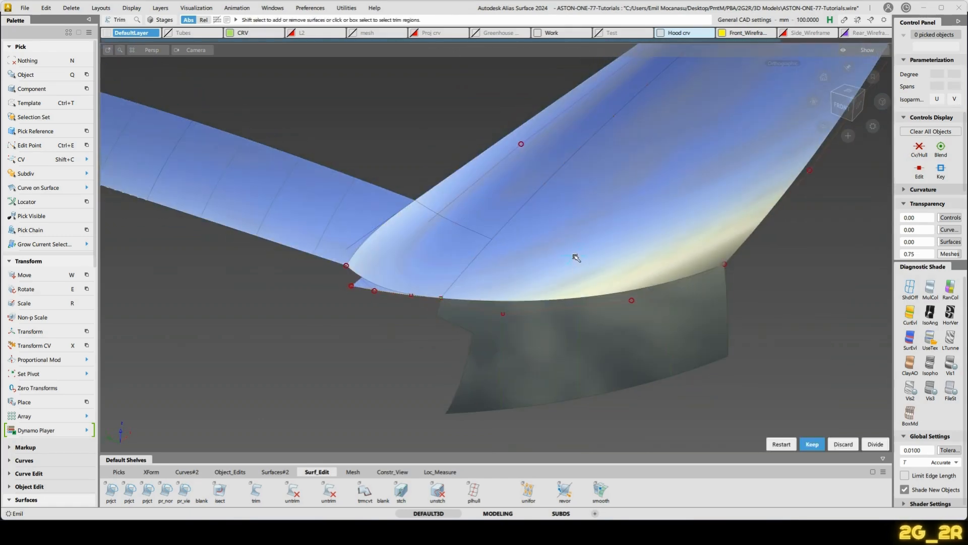
key("space")
Trim the isolated curved body surface, keeping the picked region.
mouse_move(667, 150)
left_mouse_down("alt+shift")
mouse_move(629, 280)
mouse_move(667, 151)
left_mouse_up("alt+shift")
left_click_drag(463, 264, 439, 191, "alt+shift")
left_click_drag(617, 234, 594, 164, "alt+shift")
left_click(589, 186)
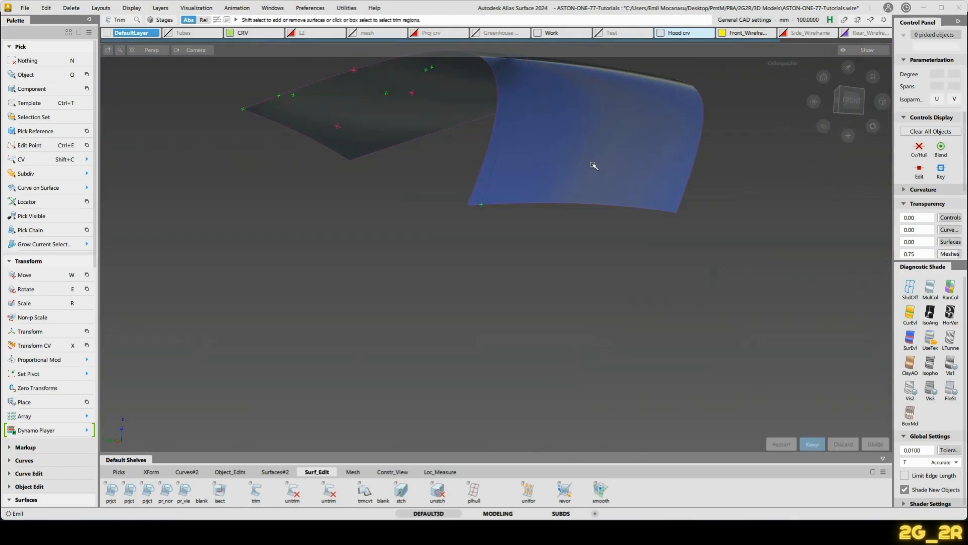
left_click(593, 165)
key("space")
left_click_drag(736, 158, 629, 151, "alt+shift")
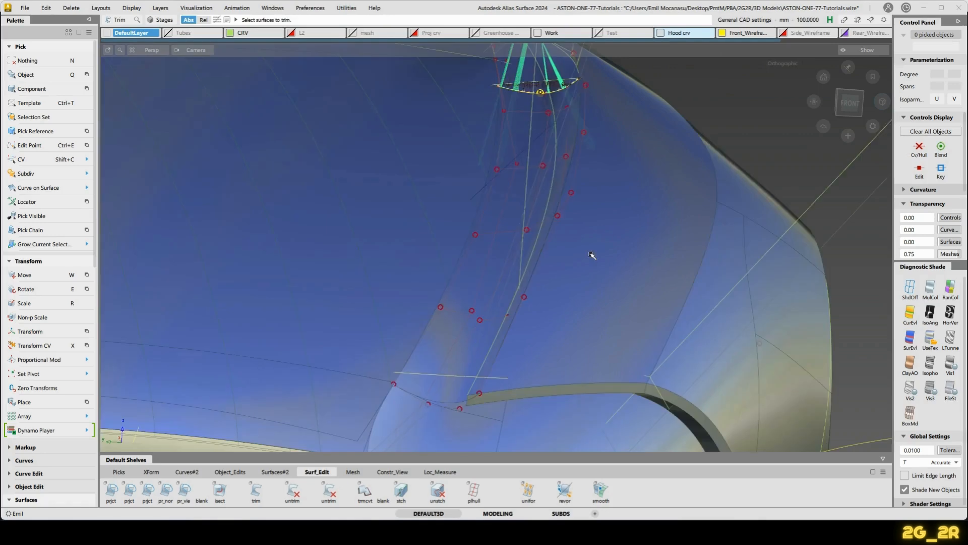
Isolate the trimmed body surfaces and examine how they meet around the front corner.
mouse_move(592, 255)
left_mouse_down("alt+shift")
mouse_move(618, 216)
mouse_move(505, 285)
mouse_move(524, 262)
mouse_move(479, 274)
mouse_move(454, 253)
mouse_move(477, 284)
mouse_move(493, 255)
mouse_move(684, 199)
left_mouse_up("alt+shift")
key("n")
left_click(489, 246)
left_click_drag(489, 246, 466, 273, "alt+shift")
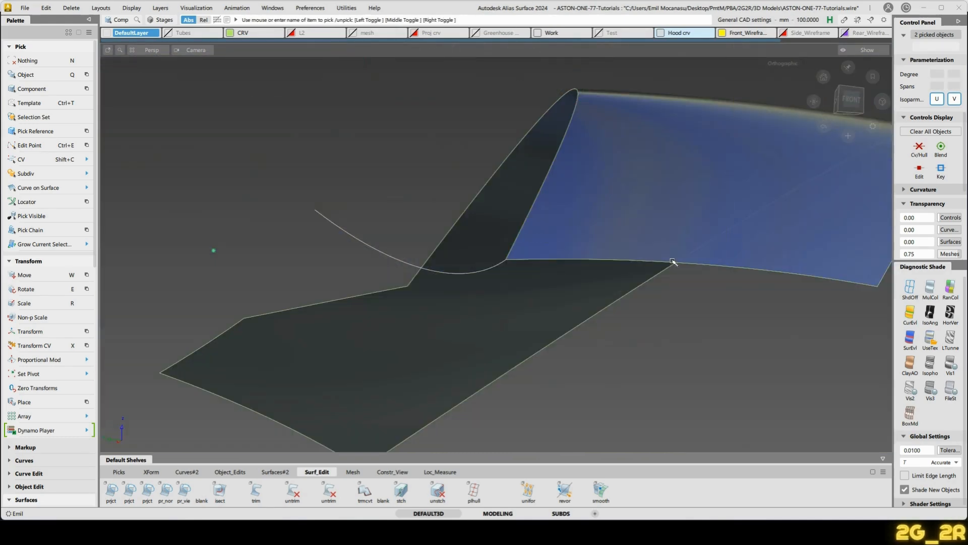
left_click_drag(479, 249, 436, 263, "alt+shift")
key("n")
left_click_drag(476, 307, 476, 286, "ctrl+shift")
left_click(475, 272)
right_click_drag(525, 325, 567, 312, "ctrl+shift")
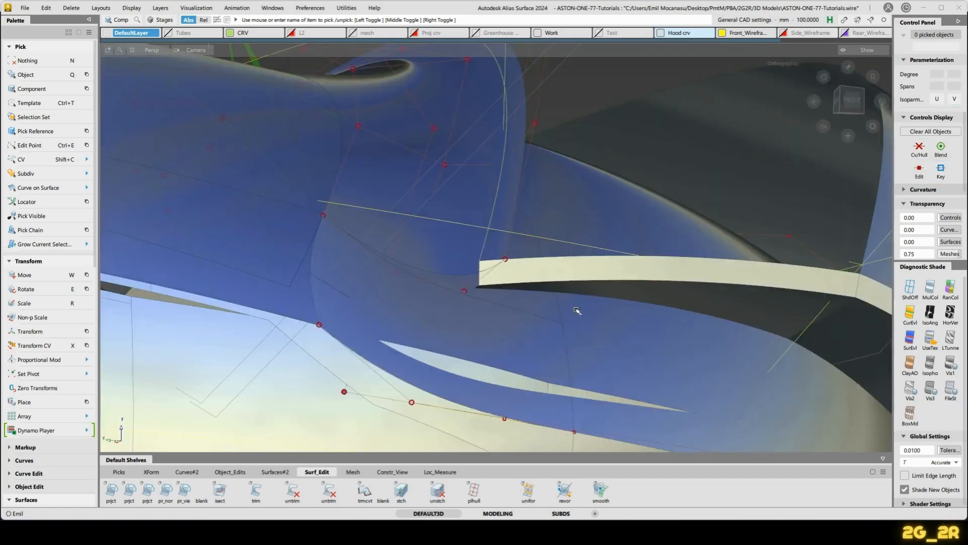
Remove the old rail surface that runs up along the hood edge from the front corner.
left_click_drag(577, 309, 484, 263, "alt+shift")
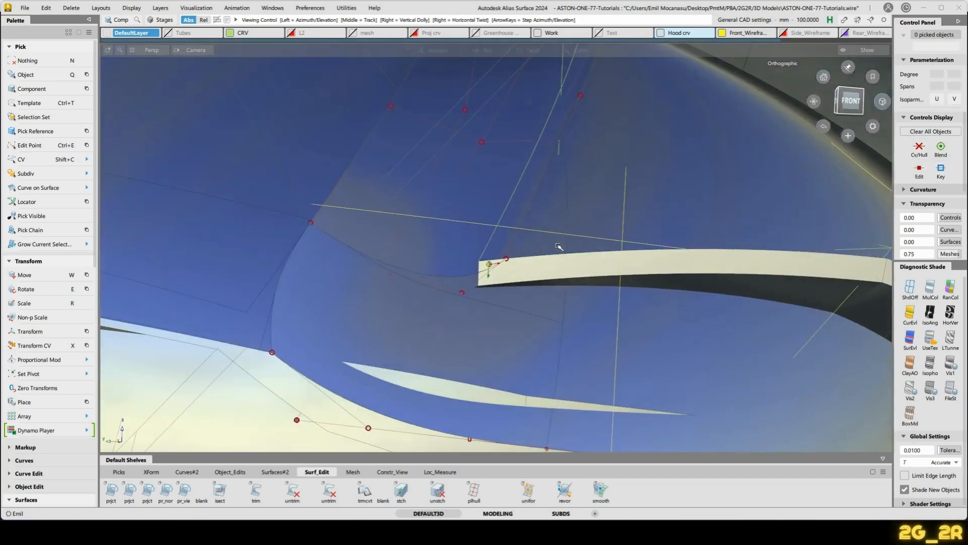
right_click_drag(484, 264, 552, 248, "alt+shift")
left_click_drag(552, 247, 506, 128, "alt+shift")
middle_click_drag(506, 129, 481, 260, "alt+shift")
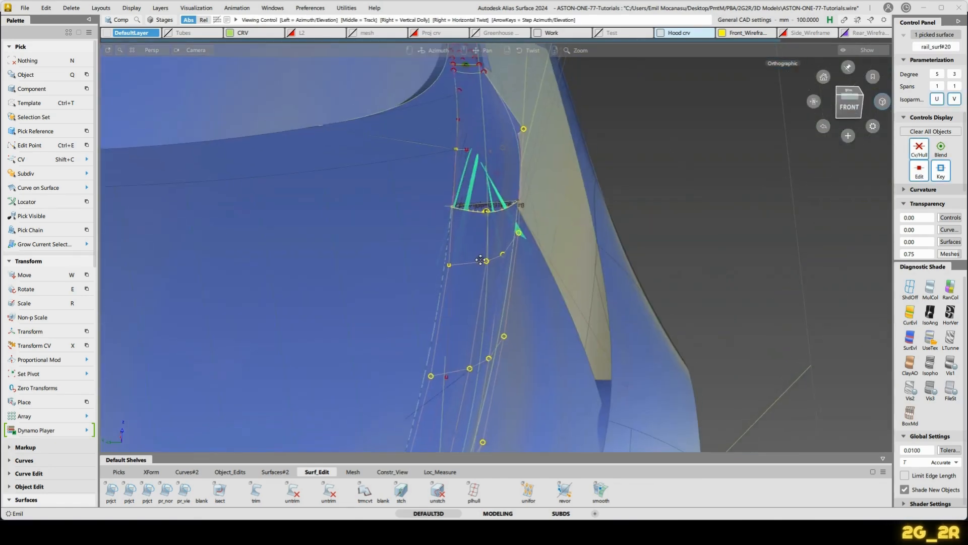
left_click_drag(491, 277, 510, 280, "alt+shift")
left_click(510, 280)
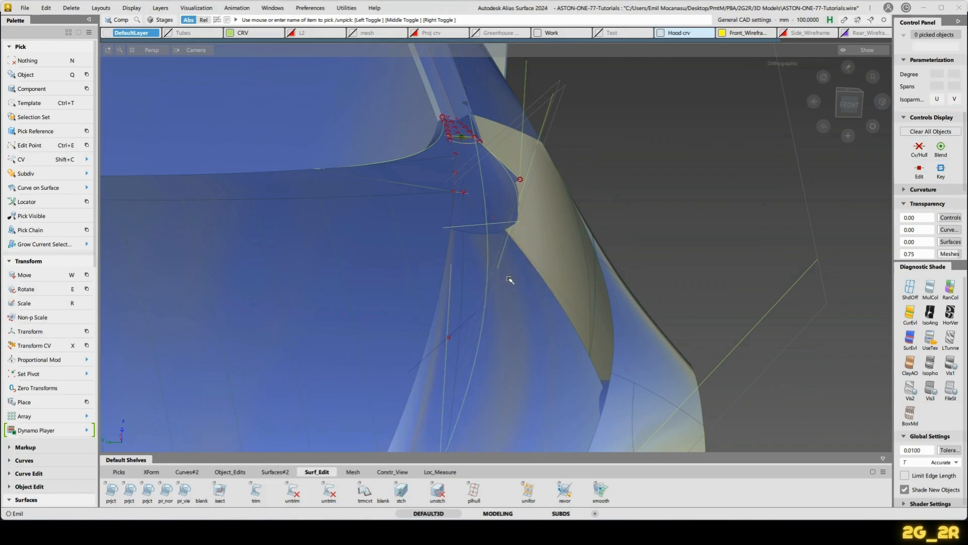
Remove the small rail surface rail_surf#22 below the blend at the hood corner, keeping its lower curve.
middle_click_drag(466, 408, 501, 238, "alt+shift")
mouse_move(502, 238)
left_mouse_down("alt+shift")
mouse_move(505, 176)
mouse_move(508, 224)
left_mouse_up("alt+shift")
middle_click_drag(507, 223, 492, 378, "alt+shift")
left_click_drag(472, 251, 560, 312, "alt+shift")
middle_click_drag(524, 146, 489, 318, "alt+shift")
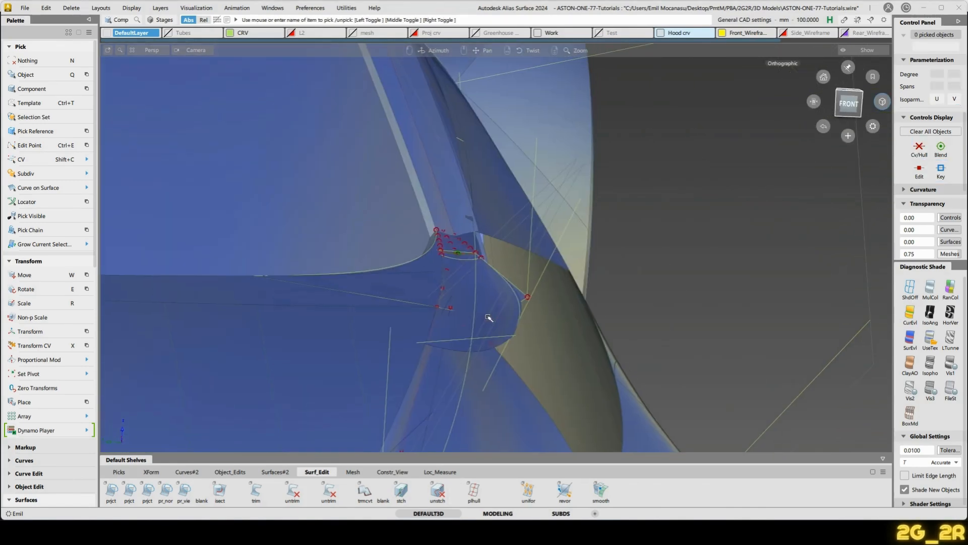
left_click(525, 301)
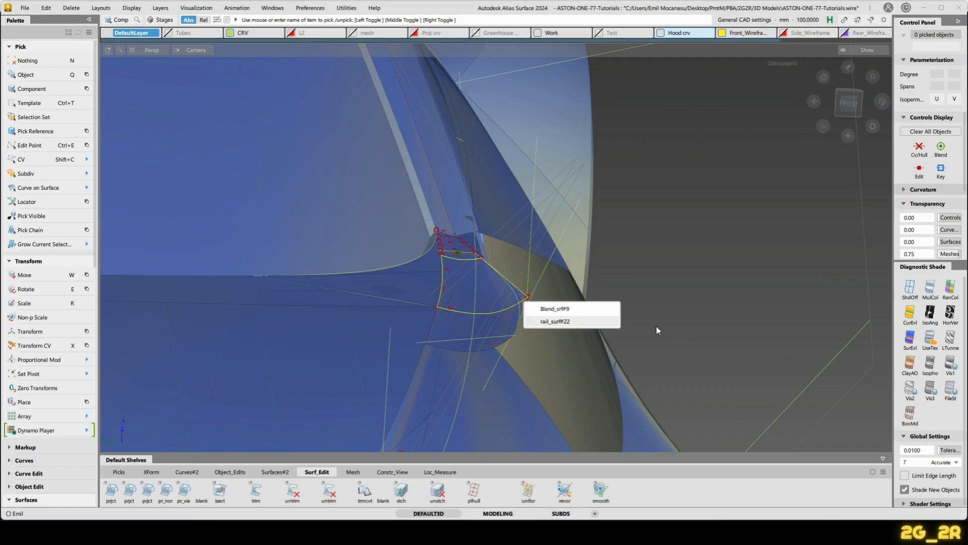
left_click(573, 346)
Add the large curved corner surface to the isolated set with the freed curve and the neighbouring rail surface.
middle_click_drag(559, 353, 613, 144, "alt+shift")
middle_click_drag(486, 318, 524, 211, "alt+shift")
left_click_drag(524, 211, 552, 226, "alt+shift")
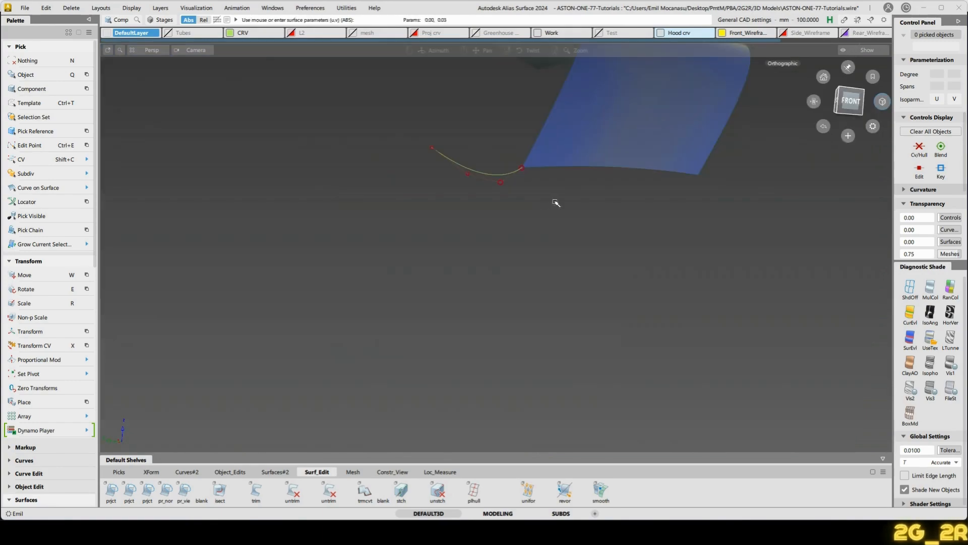
middle_click_drag(556, 202, 558, 244, "alt+shift")
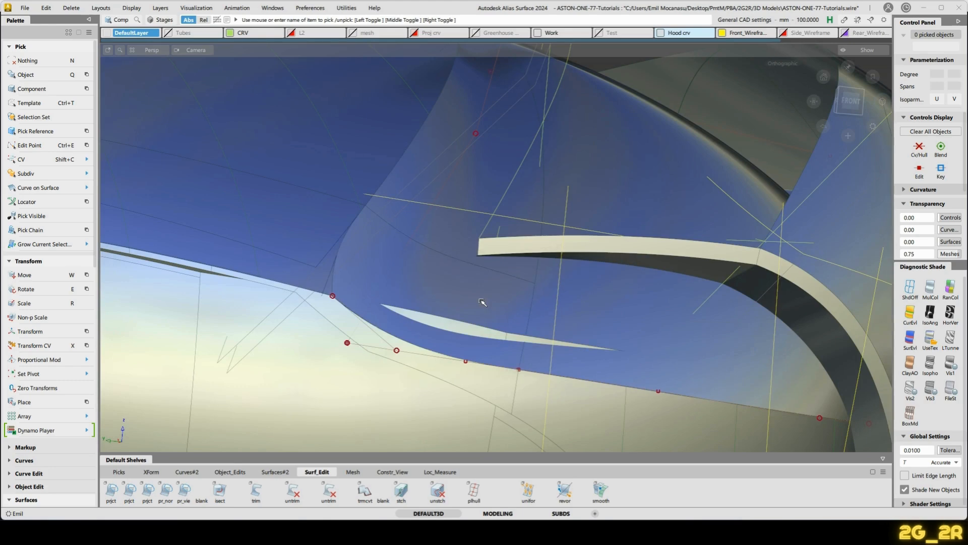
left_click(480, 260)
key("n")
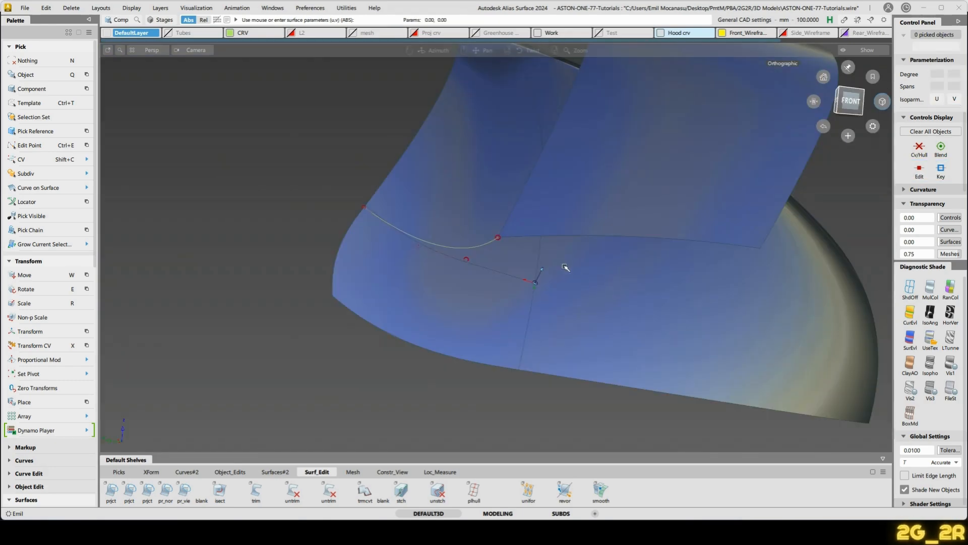
left_click_drag(625, 269, 518, 271, "alt+shift")
right_click_drag(518, 271, 499, 252, "alt+shift")
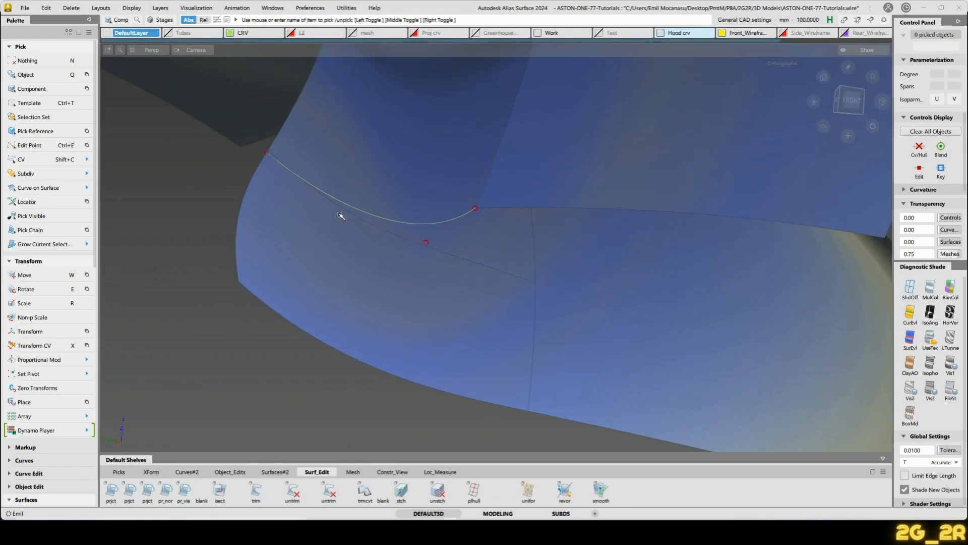
Move the outer end CV of the degree 3 curve down past the lower corner of the curved body surface.
key("shift+c")
left_click(267, 154)
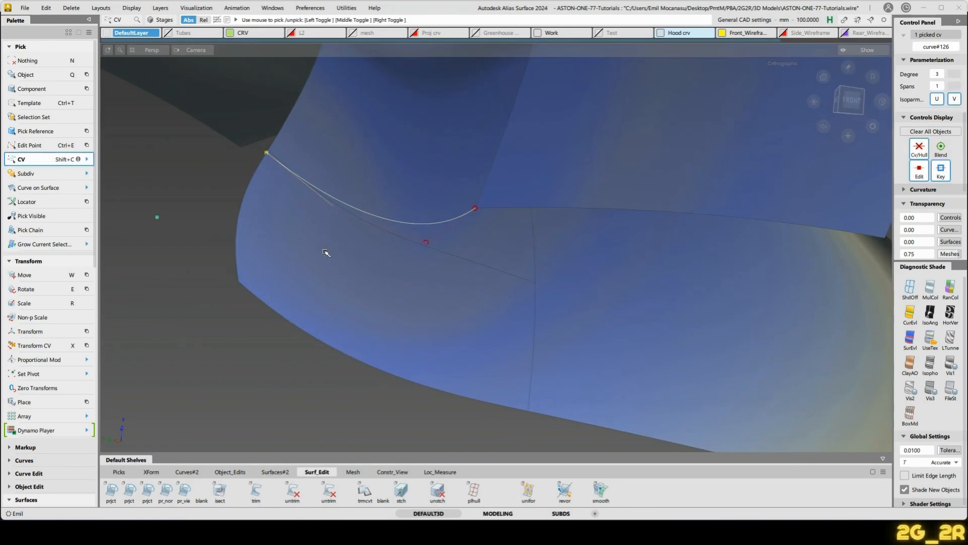
key("x")
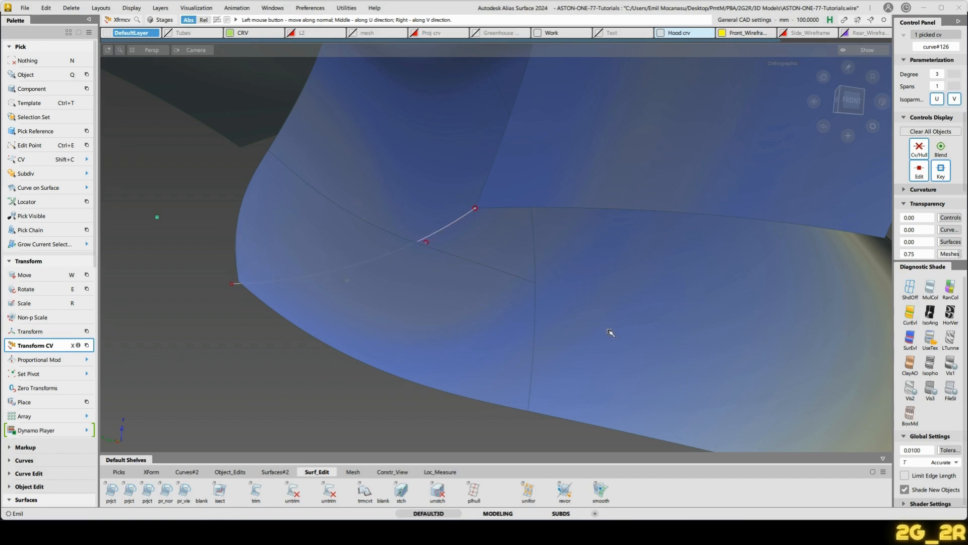
key("n")
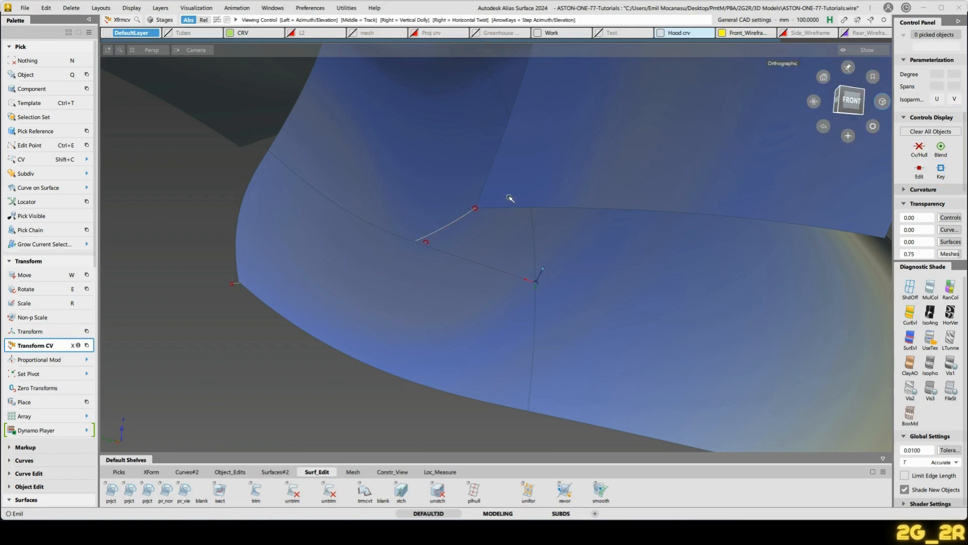
Untrim the rail surface rail_surf#19 that starts at the inner end of the reshaped curve.
middle_click_drag(508, 201, 552, 274, "alt+shift")
right_click_drag(552, 274, 434, 298, "alt+shift")
left_click_drag(434, 298, 500, 269, "alt+shift")
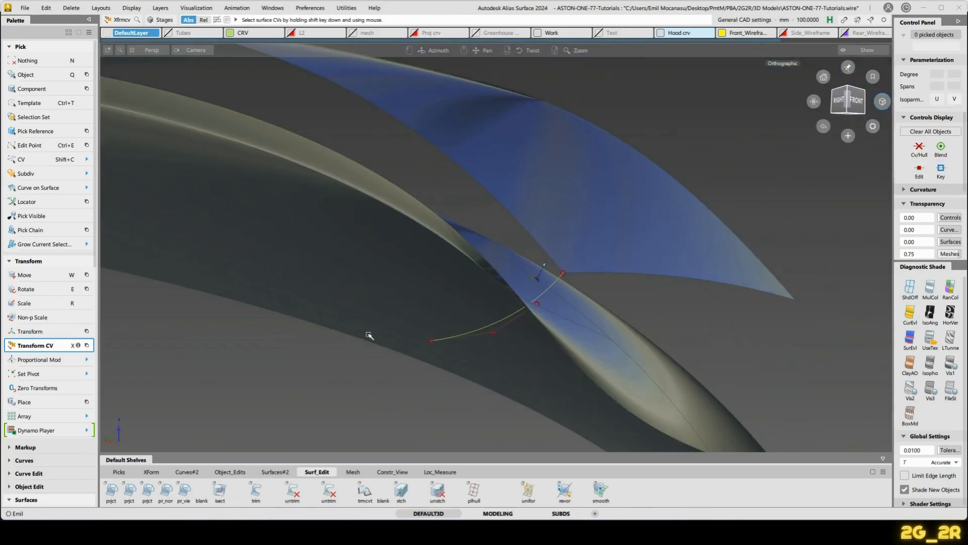
left_click_drag(579, 237, 454, 253, "alt+shift")
key("u")
left_click(612, 240)
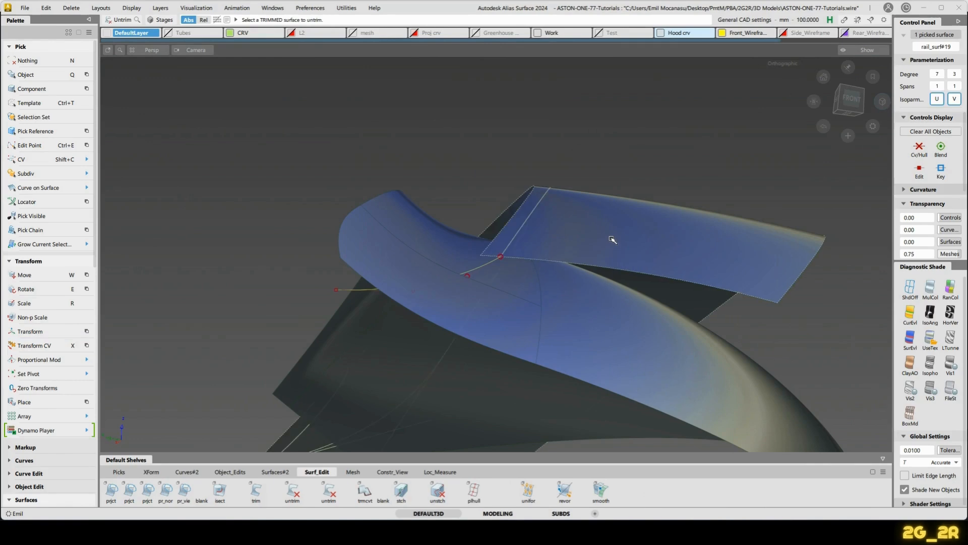
Take the projected curve along the rail surface's edge out of the isolated set, leaving the surfaces and the reshaped curve.
left_click_drag(611, 239, 559, 276, "alt+shift")
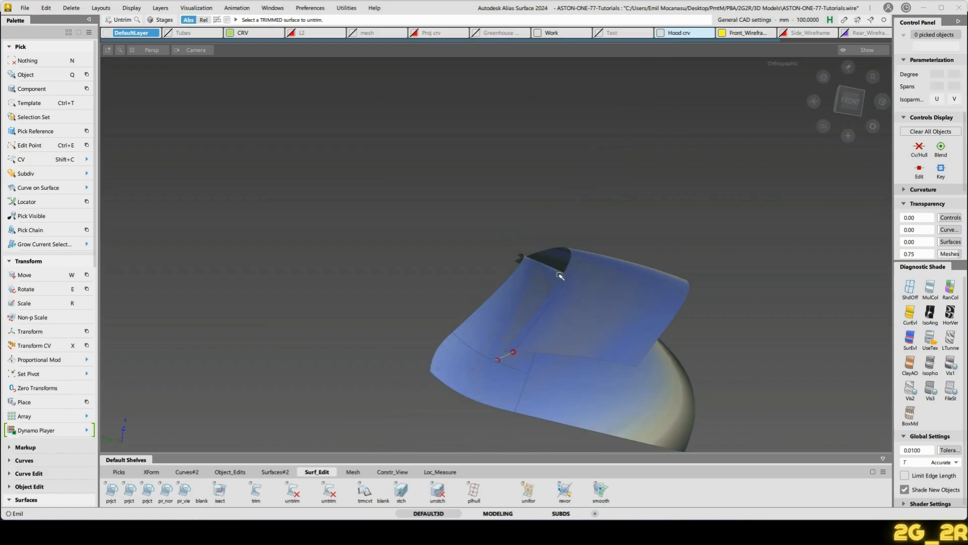
middle_click_drag(548, 243, 549, 267, "ctrl+shift")
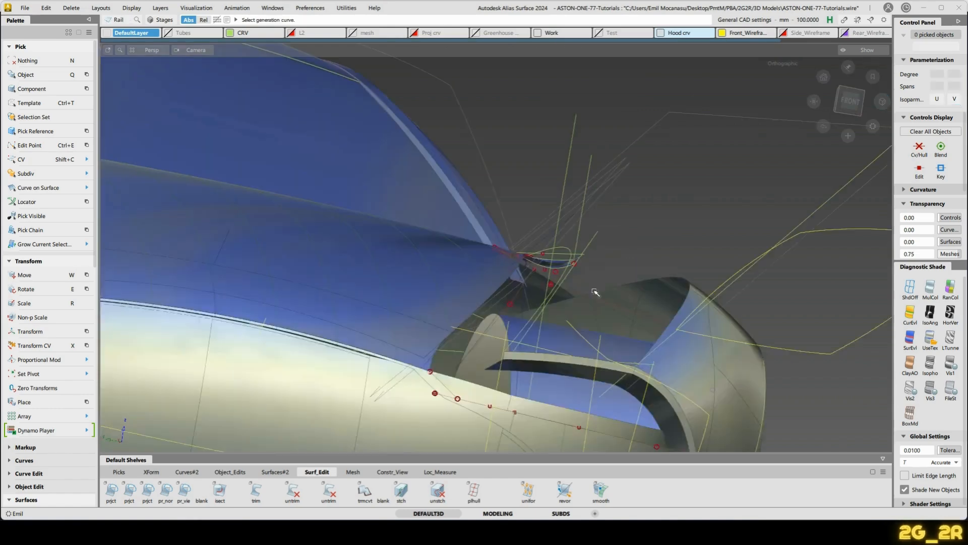
mouse_move(663, 259)
left_mouse_down("alt+shift")
mouse_move(588, 252)
mouse_move(605, 235)
mouse_move(626, 245)
left_mouse_up("alt+shift")
left_click_drag(544, 326, 551, 298, "ctrl+shift")
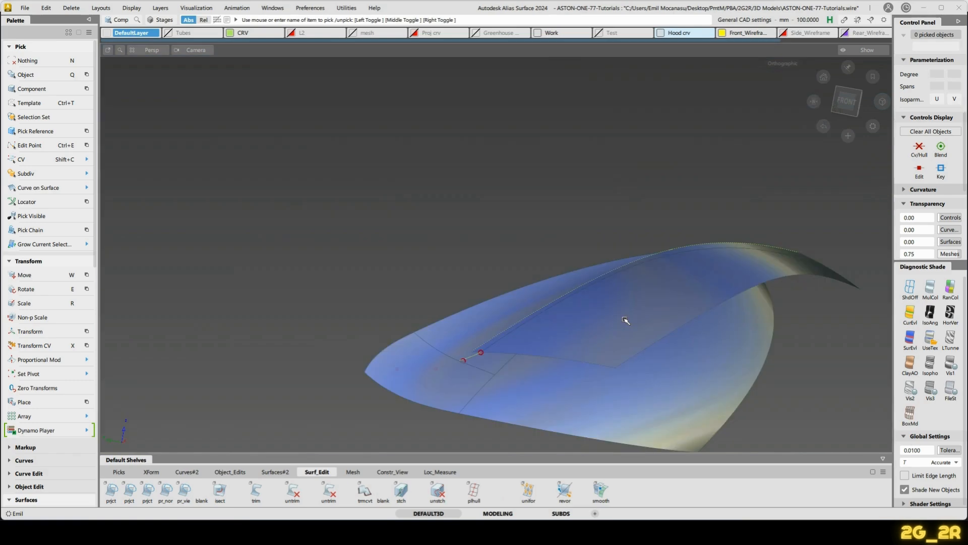
left_click_drag(625, 320, 553, 301, "alt+shift")
left_click(535, 325)
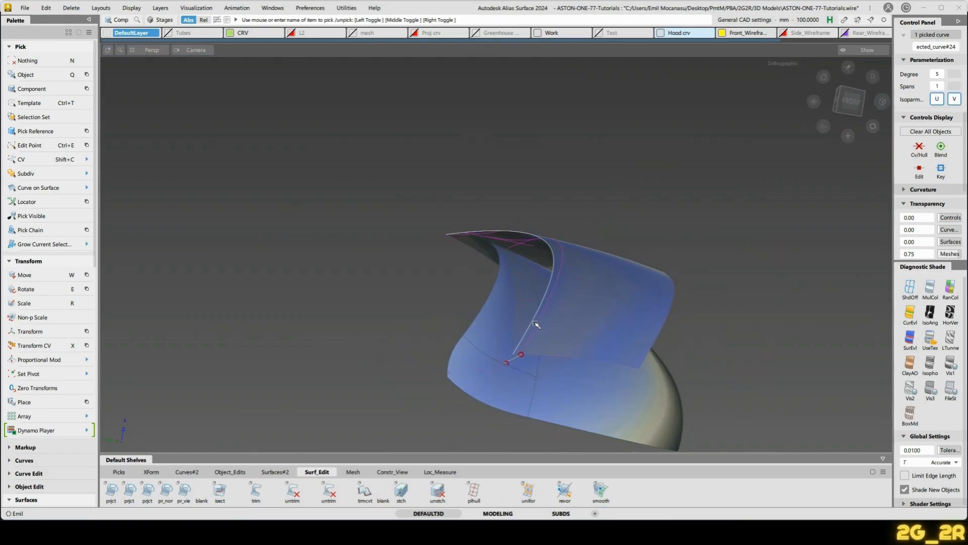
left_click(575, 314)
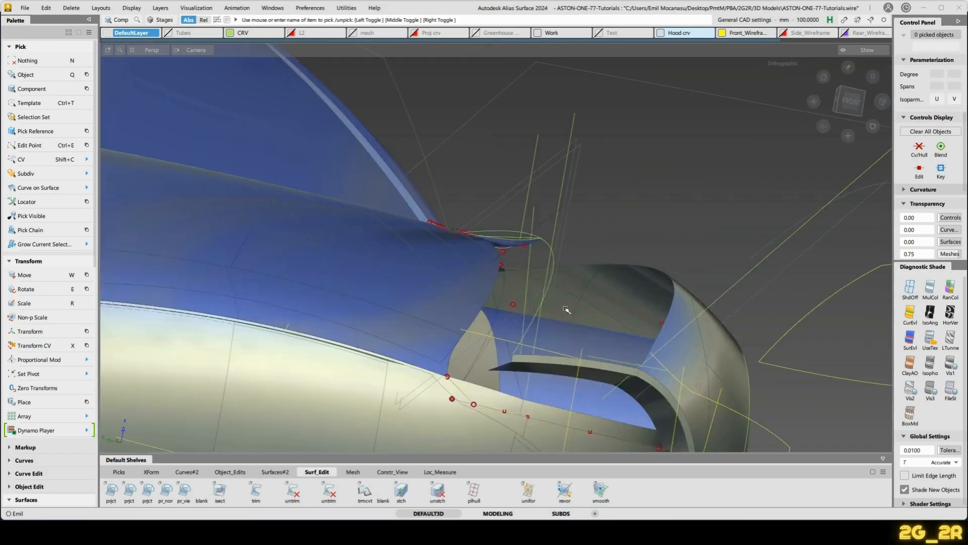
left_click_drag(565, 310, 588, 278, "alt+shift")
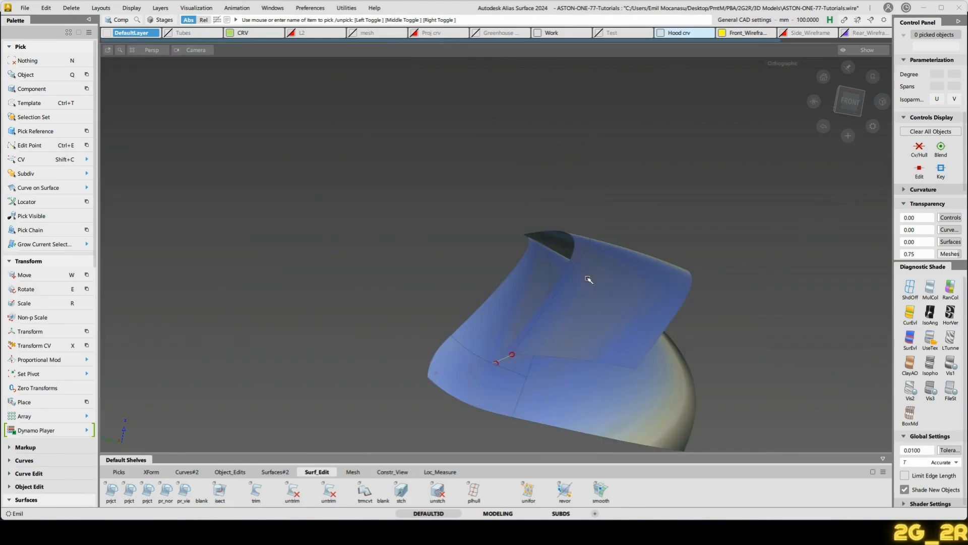
Build a rail surface that sweeps the reshaped curve along the side edge of the untrimmed rail_surf#19.
left_click_drag(415, 277, 547, 305, "alt+shift")
left_click(545, 306, "ctrl+shift")
left_click(545, 328)
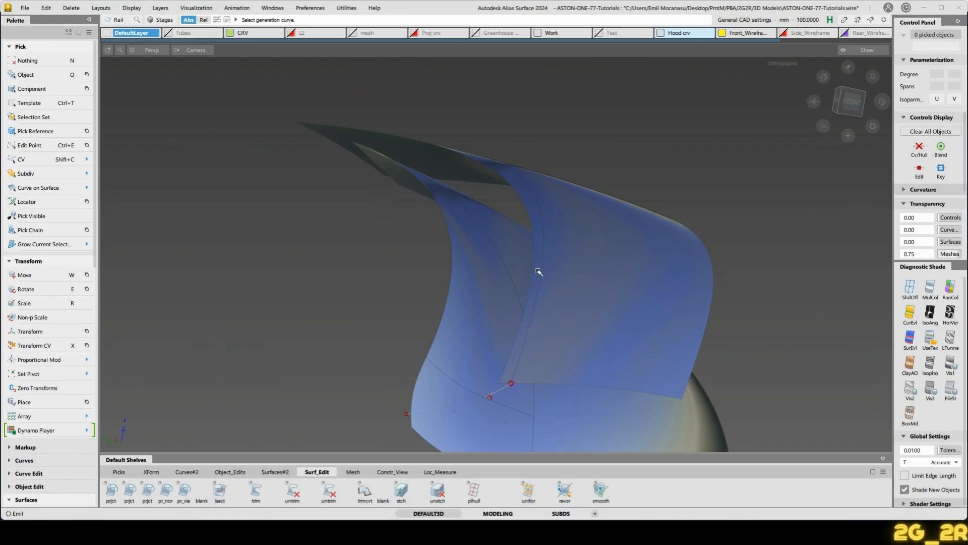
left_click(516, 372)
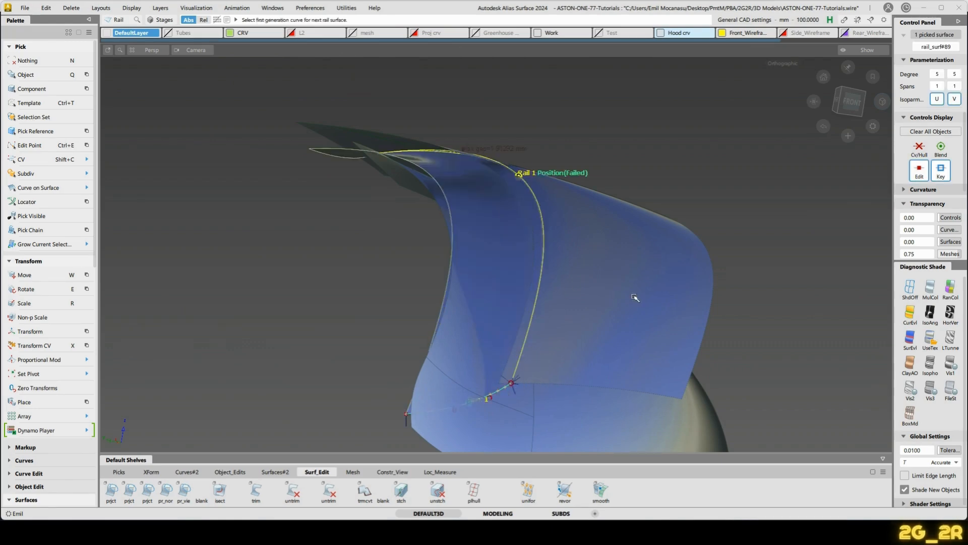
left_click_drag(634, 298, 642, 290, "alt+shift")
left_click(620, 279)
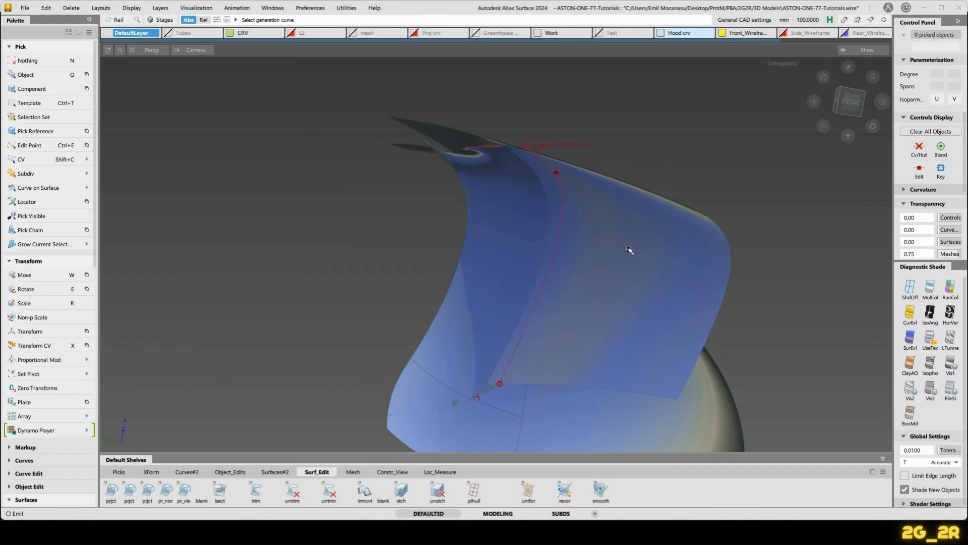
Reopen the new rail surface's construction settings and turn off its curve segments.
left_click_drag(609, 199, 463, 290, "alt+shift")
right_click_drag(463, 290, 385, 303, "alt+shift")
middle_click_drag(385, 303, 468, 276, "alt+shift")
left_click_drag(468, 277, 449, 270, "alt+shift")
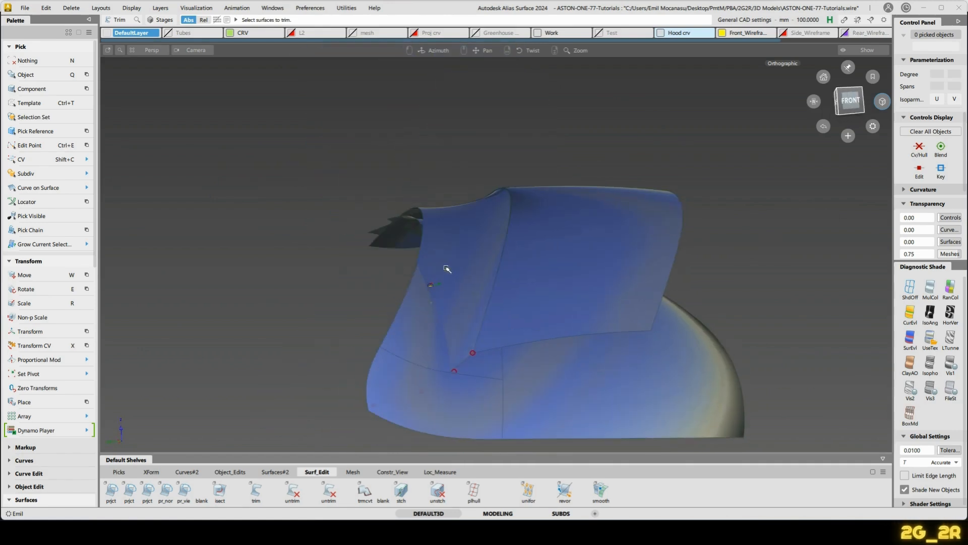
key("ctrl+q")
left_click(451, 269)
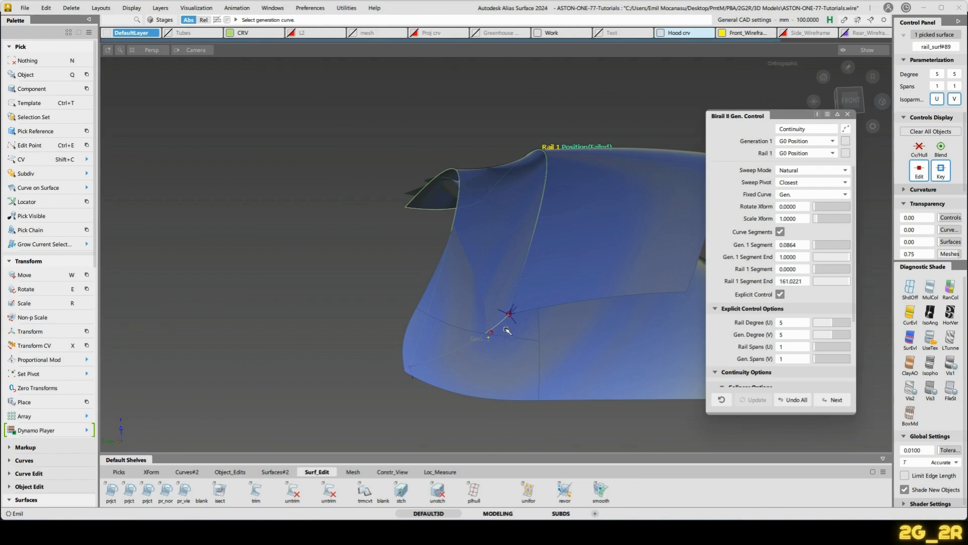
right_click_drag(572, 245, 614, 234, "ctrl+shift")
left_click_drag(605, 232, 467, 167, "alt+shift")
right_click_drag(470, 179, 538, 238, "alt+shift")
left_click_drag(538, 238, 553, 313, "alt+shift")
middle_click_drag(553, 313, 516, 274, "alt+shift")
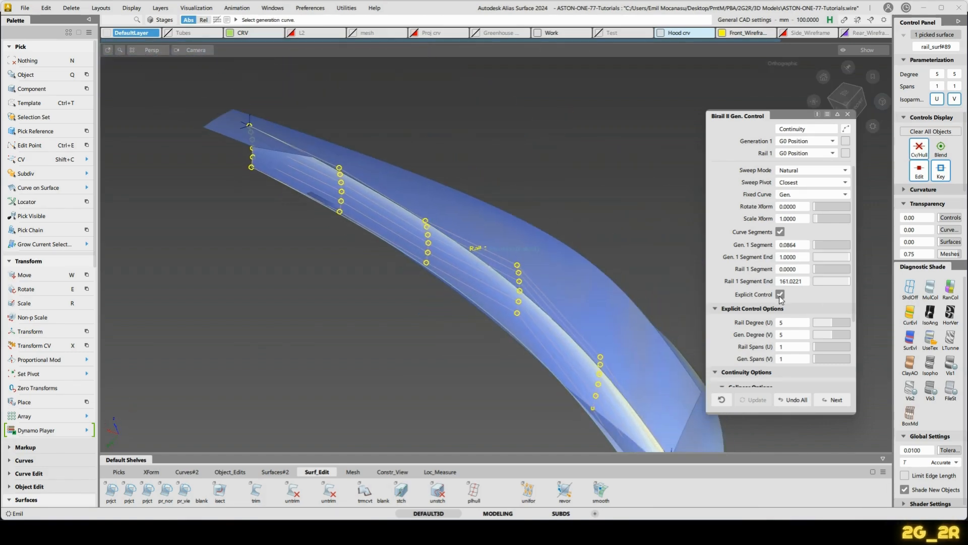
left_click(780, 232)
left_click_drag(620, 205, 540, 244, "alt+shift")
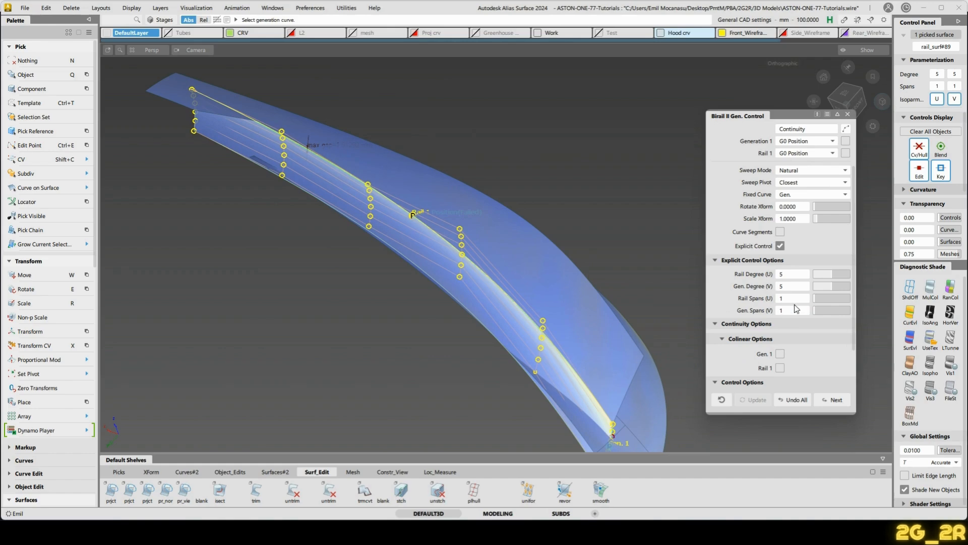
Try a rail degree of 7 and the extra continuity checkbox for Rail 1, and return the rail degree to 5.
left_click_drag(823, 274, 836, 274)
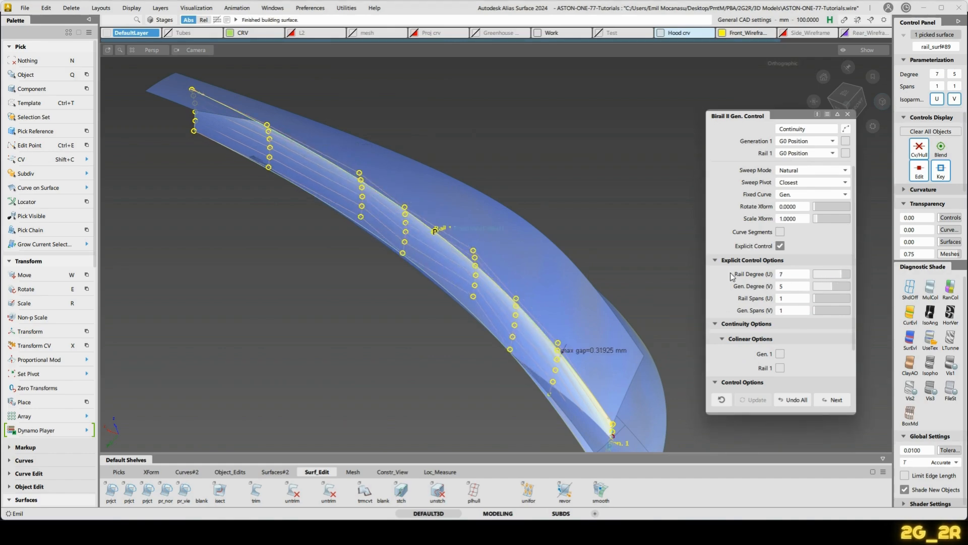
left_click_drag(575, 260, 459, 261, "alt+shift")
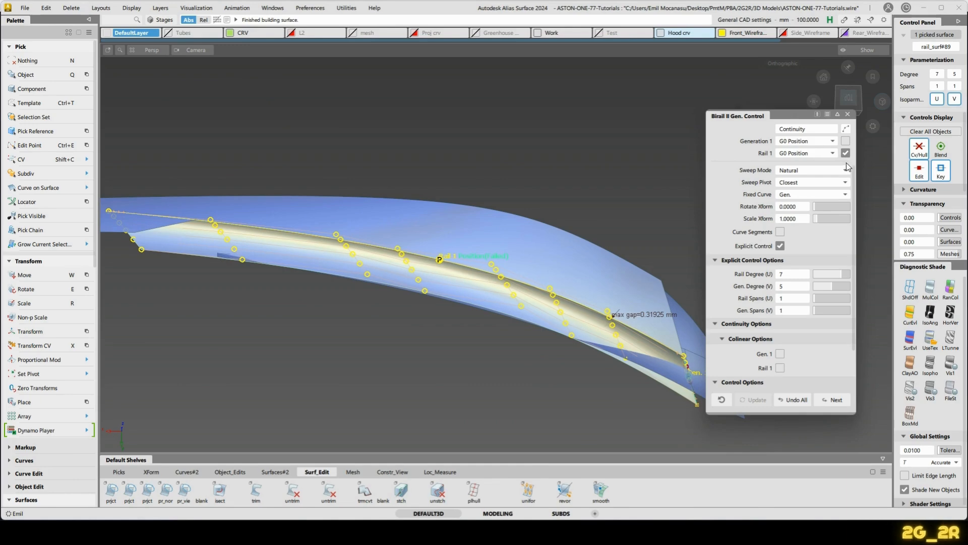
left_click_drag(605, 229, 568, 205, "alt+shift")
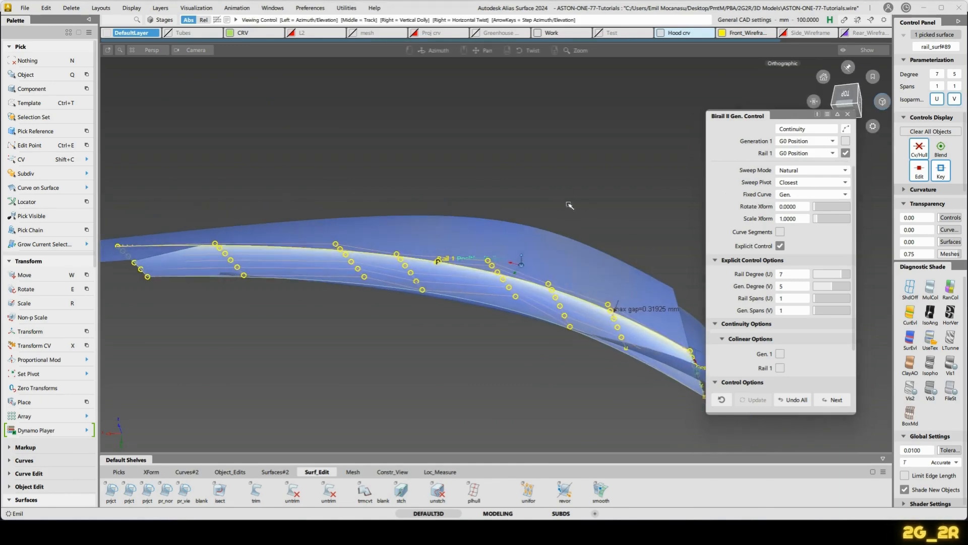
left_click(846, 142)
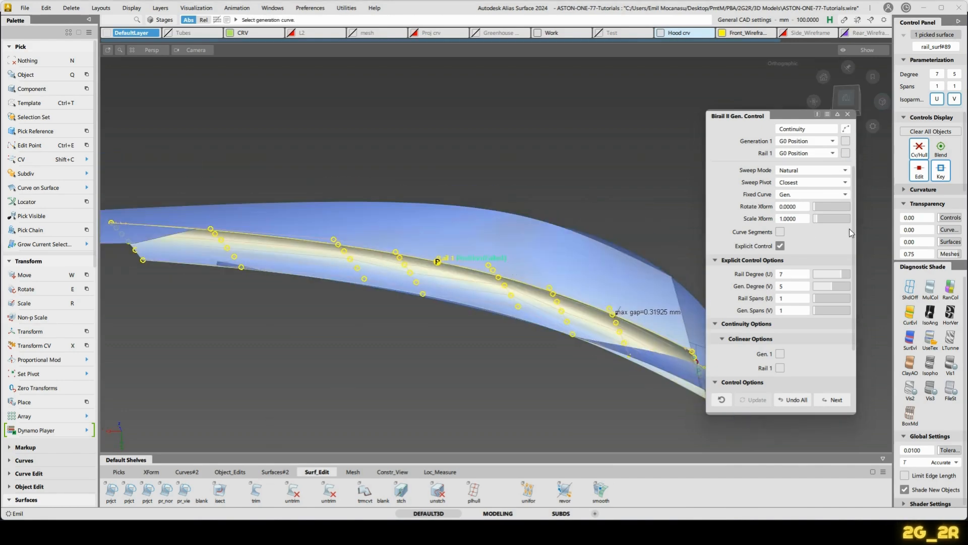
left_click_drag(841, 273, 831, 276)
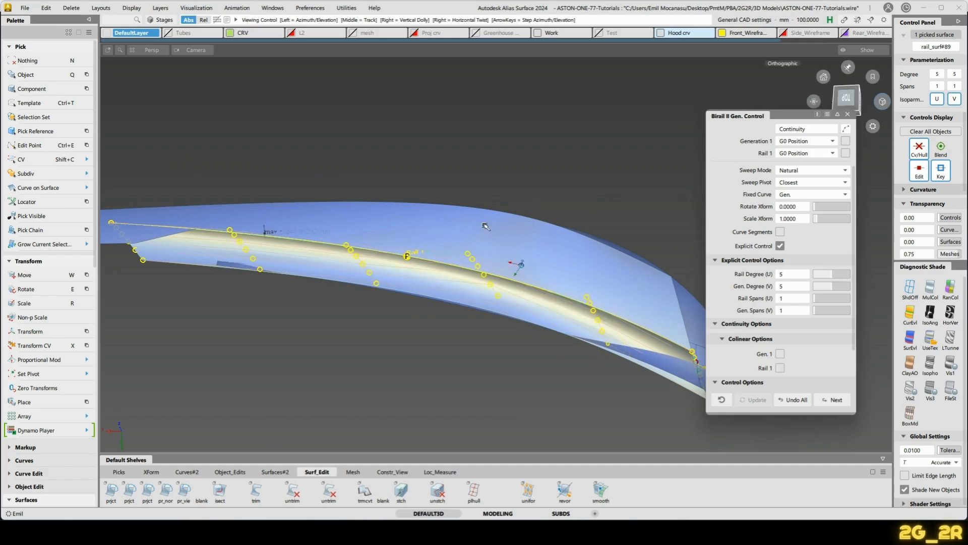
Examine the new rail surface from several sides, both isolated and against the surrounding body surfaces.
left_click_drag(486, 225, 540, 128, "alt+shift")
key("n")
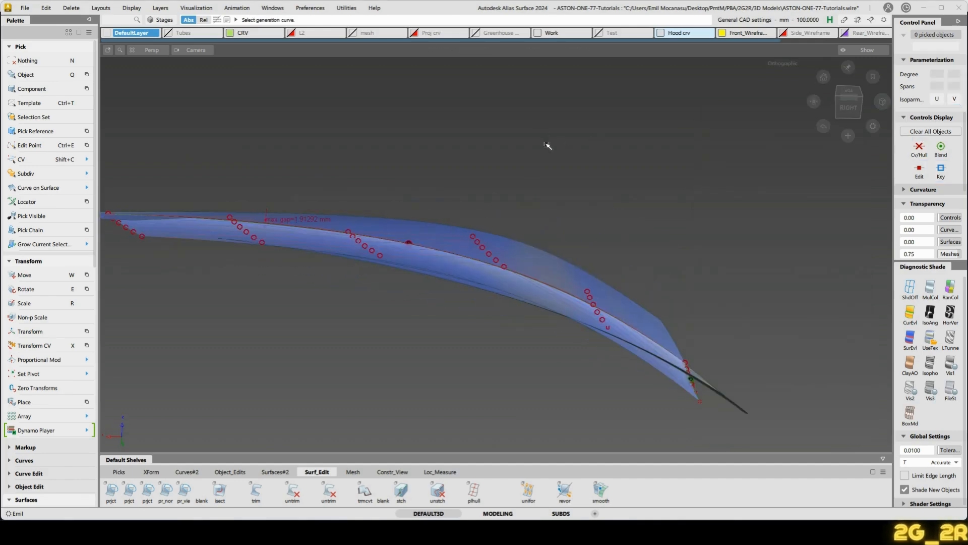
left_click_drag(381, 142, 592, 193, "alt+shift")
key("alt+h")
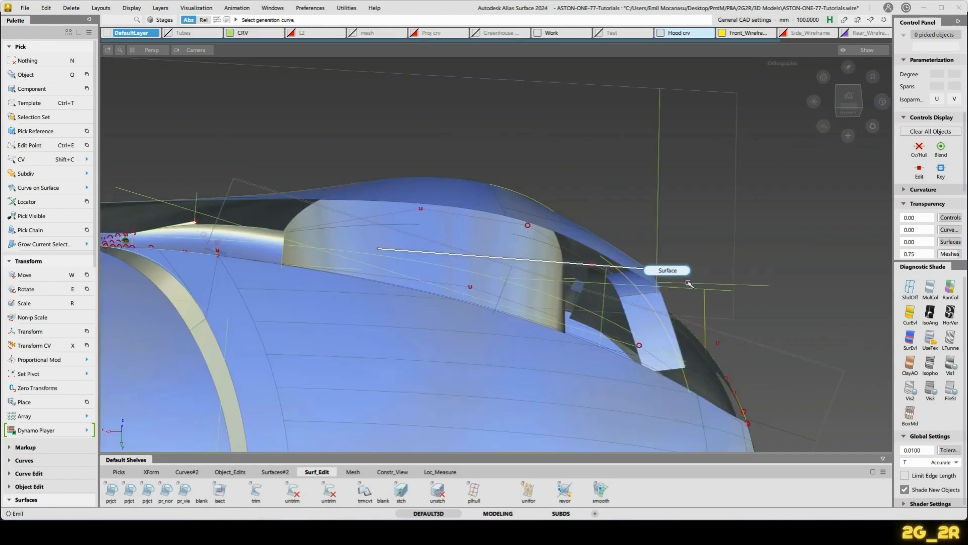
left_click_drag(690, 282, 557, 194, "alt+shift")
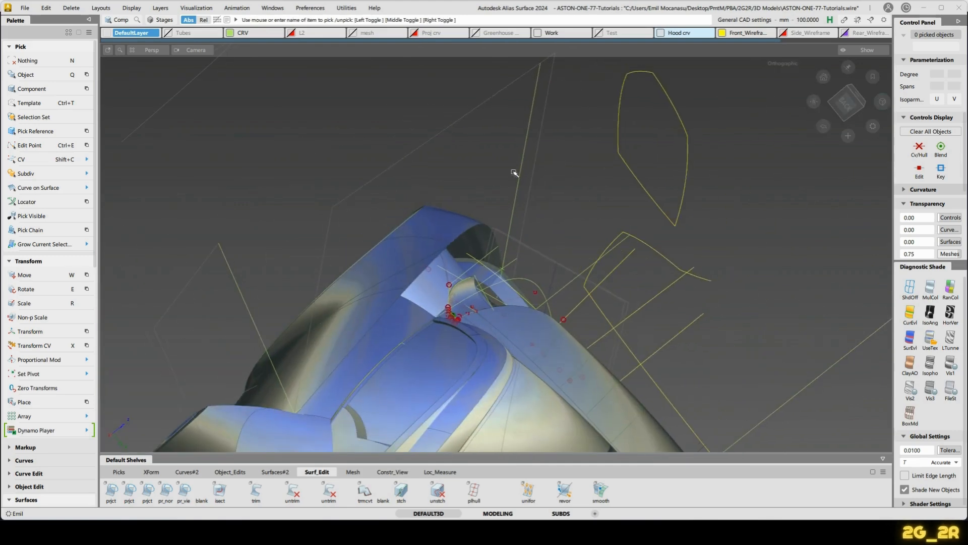
key("ctrl+t")
left_click_drag(525, 166, 575, 159)
left_click_drag(542, 166, 529, 205, "alt+shift")
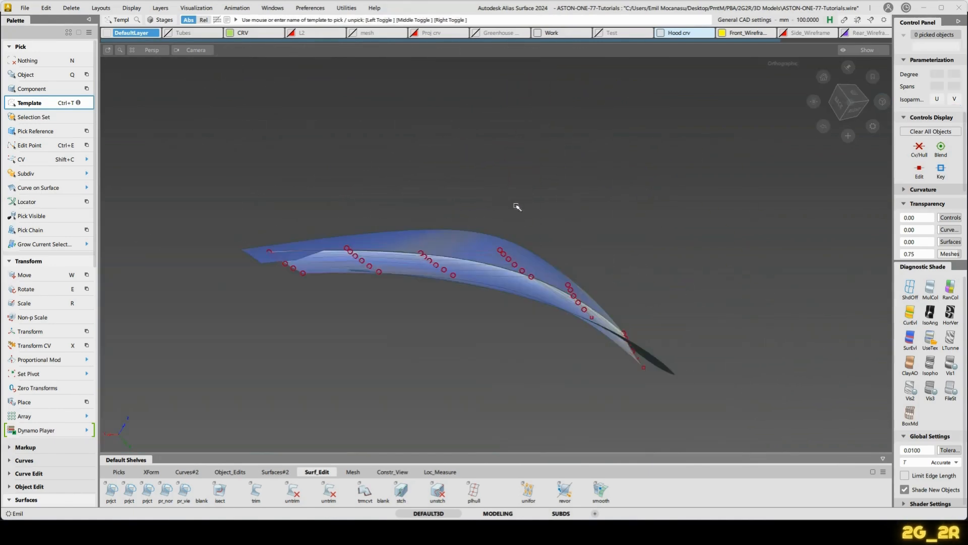
left_click_drag(514, 206, 560, 280, "alt+shift")
Fit a degree 5, single-span curve to the curve on surface rail_surf#19.cos1.
key("u")
left_click(540, 279)
left_click(558, 237)
key("f")
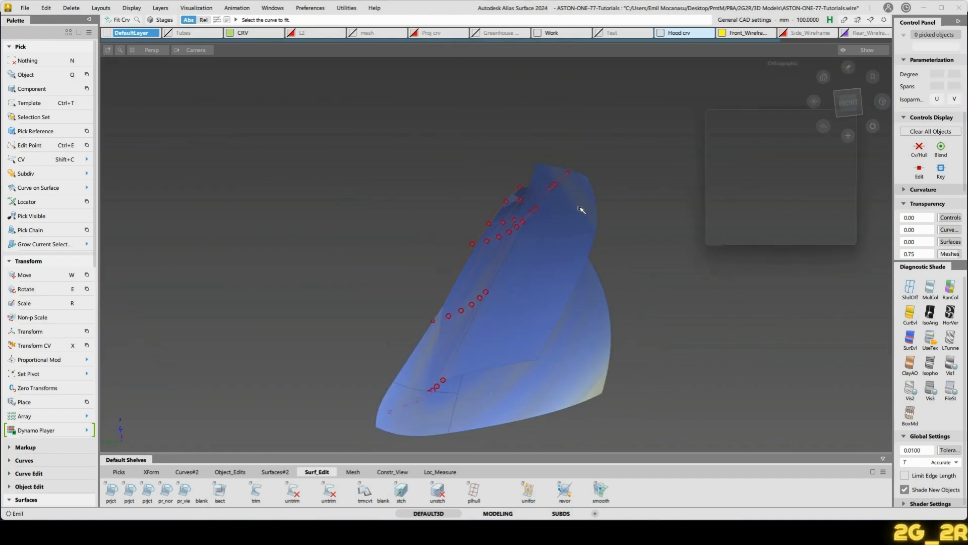
left_click_drag(570, 179, 561, 203, "alt+shift")
left_click(498, 254)
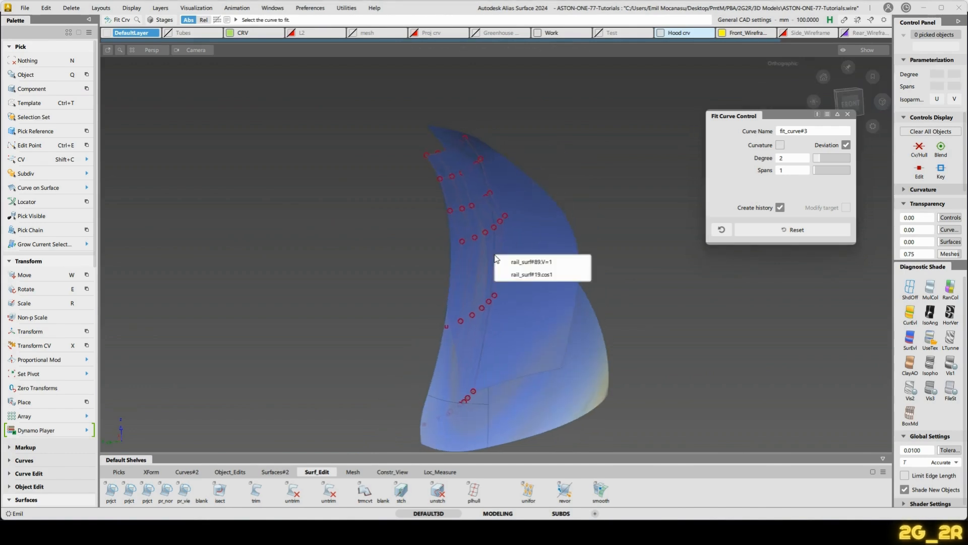
left_click(546, 276)
left_click_drag(568, 274, 572, 285, "alt+shift")
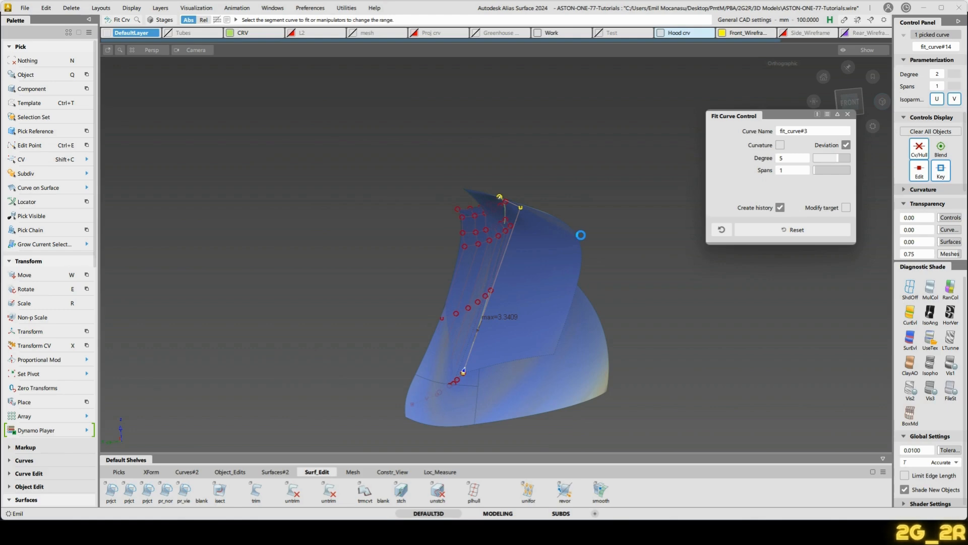
left_click_drag(581, 235, 478, 247, "alt+shift")
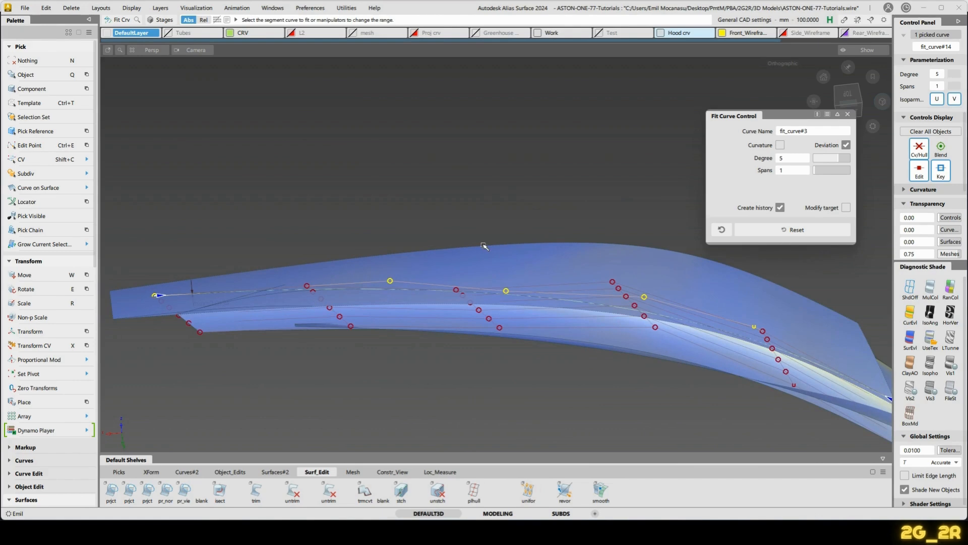
Delete the previous rail surface rail_surf#89 beneath the fitted curve.
left_click(723, 258)
left_click_drag(448, 321, 504, 322, "ctrl+shift")
left_click(563, 324)
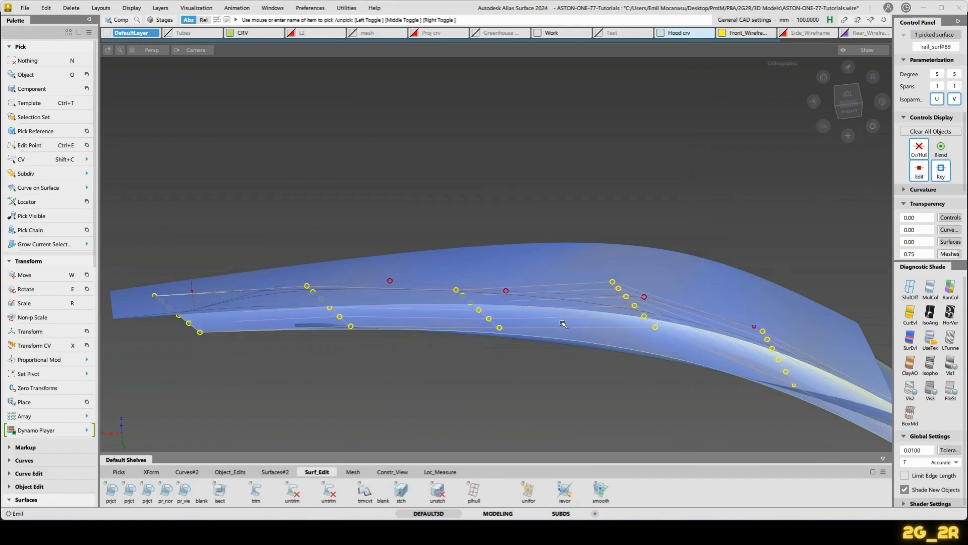
key("n")
Slide the fitted curve's inner CVs along its hull with Transform CV to reduce its deviation from the curve on surface.
key("shift+c")
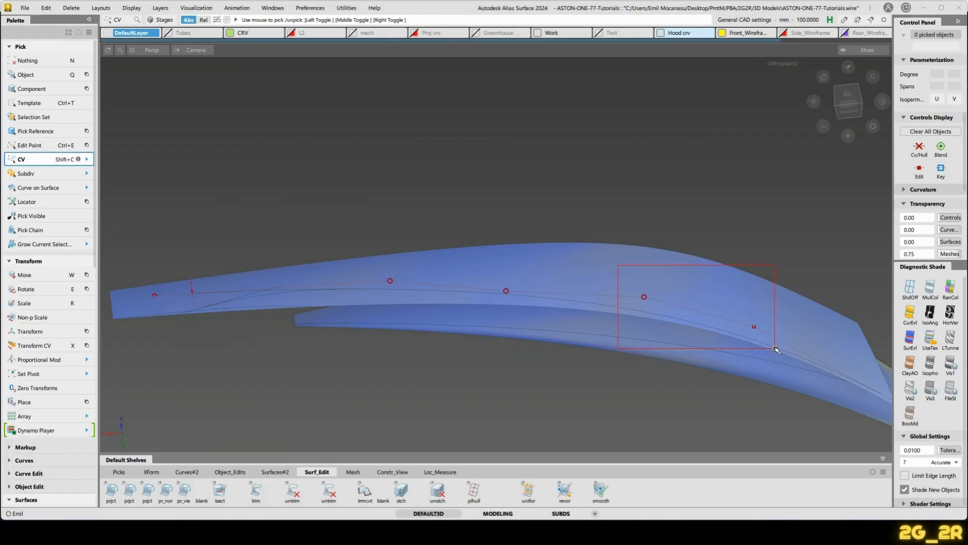
left_click_drag(776, 349, 774, 349)
middle_click_drag(772, 349, 647, 279, "alt+shift")
key("x")
key("space")
left_click(609, 269)
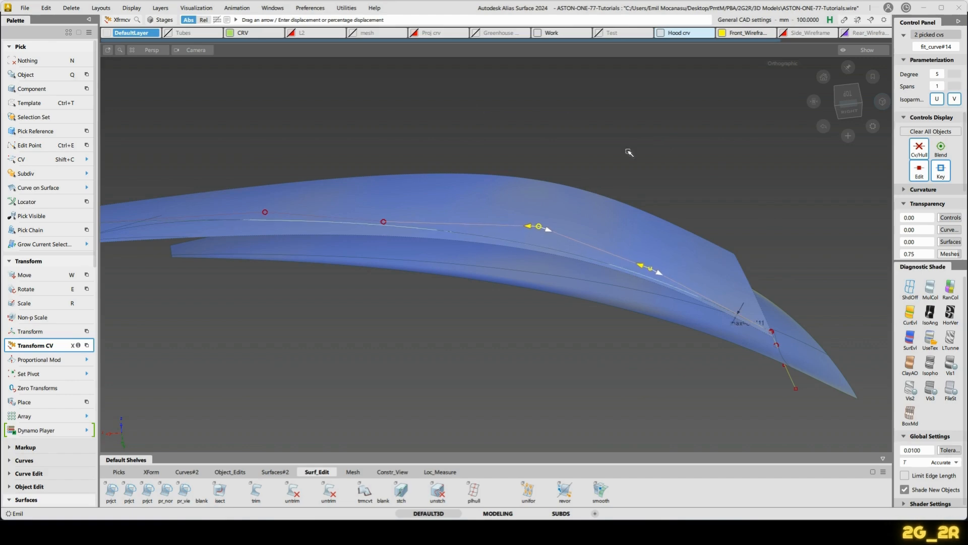
middle_click_drag(446, 170, 682, 182, "alt+shift")
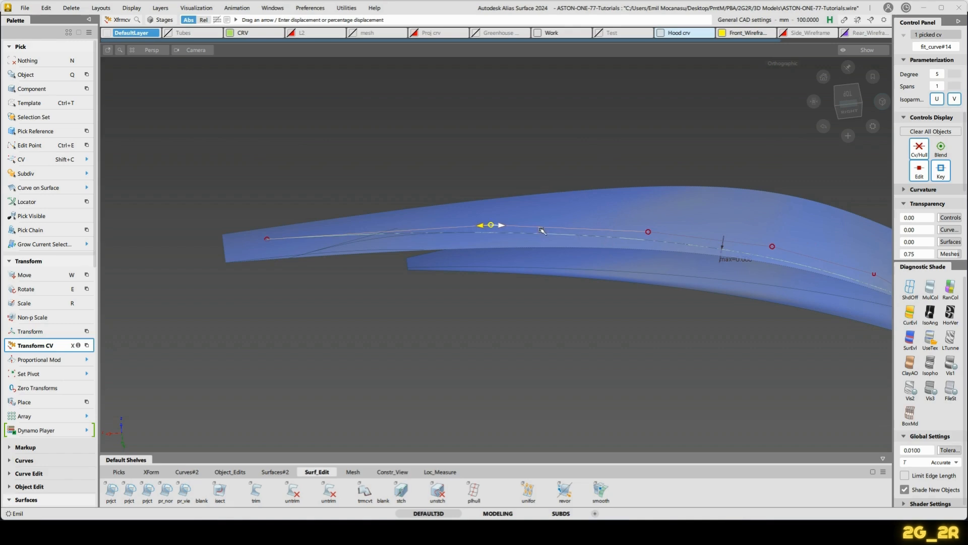
middle_click_drag(742, 211, 537, 211, "alt+shift")
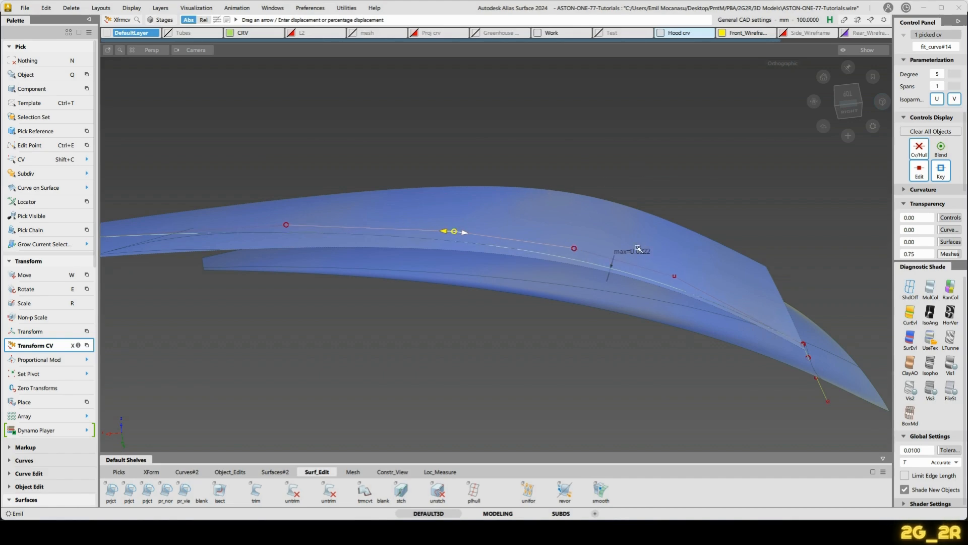
key("n")
Trim rail_surf#19 along its curve on surface, keeping the upper region.
left_click_drag(652, 290, 570, 237, "alt+shift")
left_click_drag(448, 242, 599, 241, "alt+shift")
key("t")
left_click(415, 215)
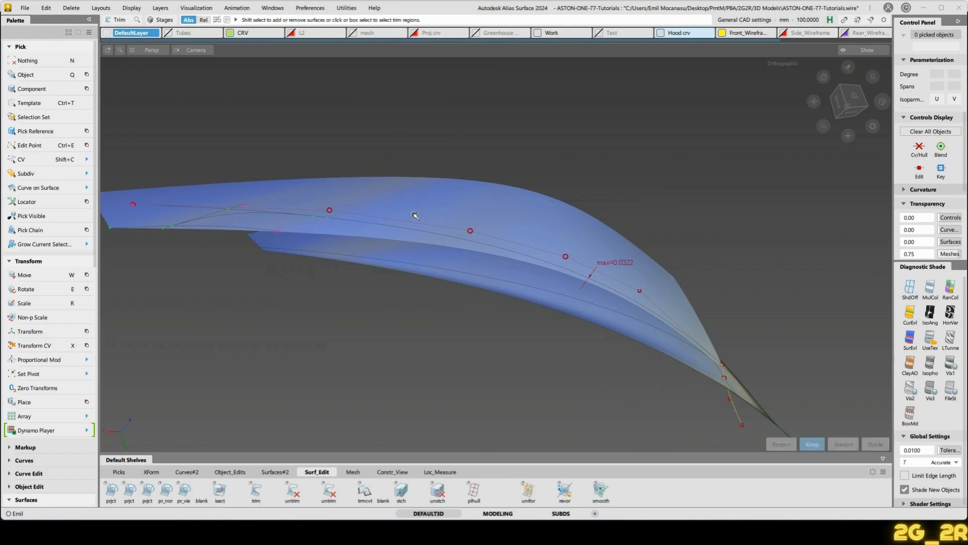
key("space")
left_click_drag(689, 259, 552, 269, "alt+shift")
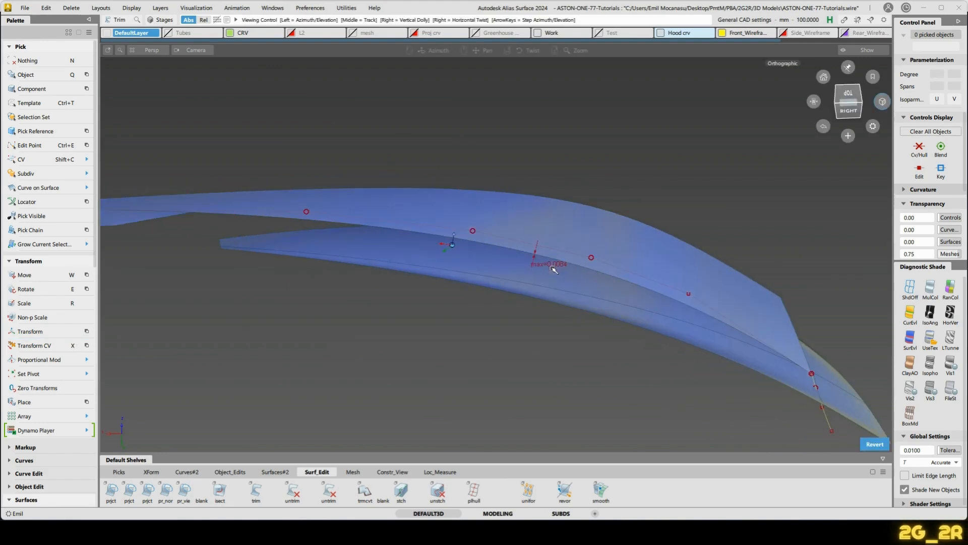
Build a rail surface that sweeps the short front corner curve along the lower edge of the trimmed upper surface.
middle_click_drag(791, 358, 613, 229, "alt+shift")
right_click_drag(722, 228, 722, 252, "ctrl+shift")
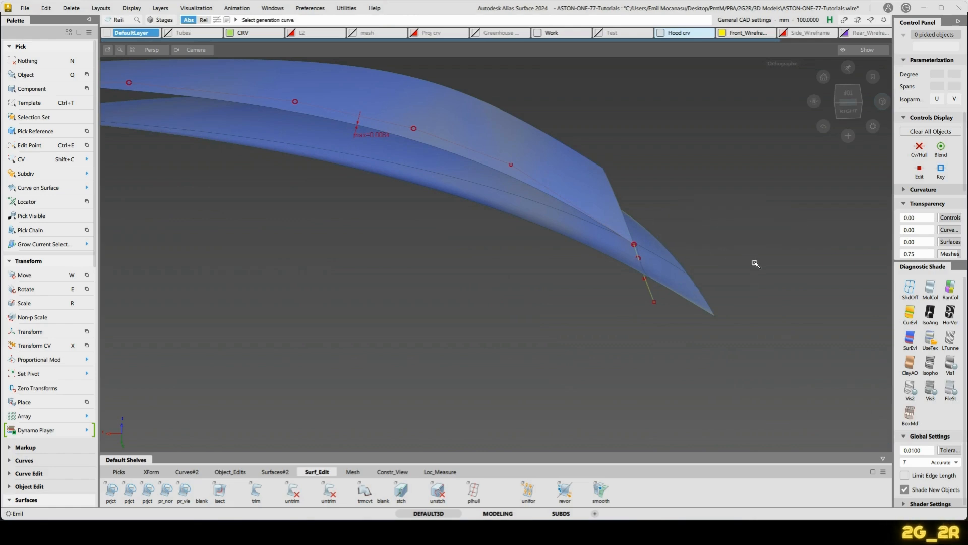
left_click_drag(755, 263, 706, 272, "alt+shift")
left_click(636, 309)
left_click_drag(699, 318, 453, 293, "alt+shift")
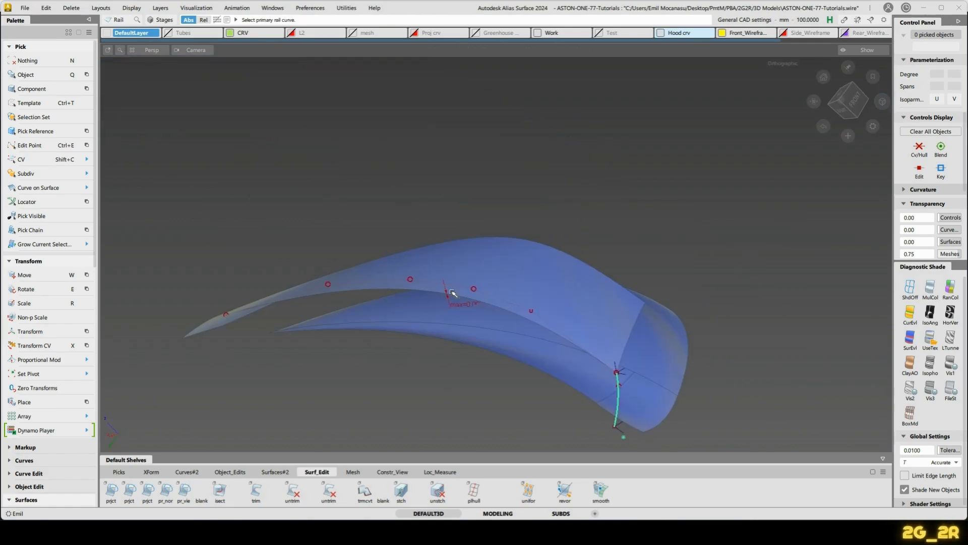
left_click(468, 300)
left_click(515, 307)
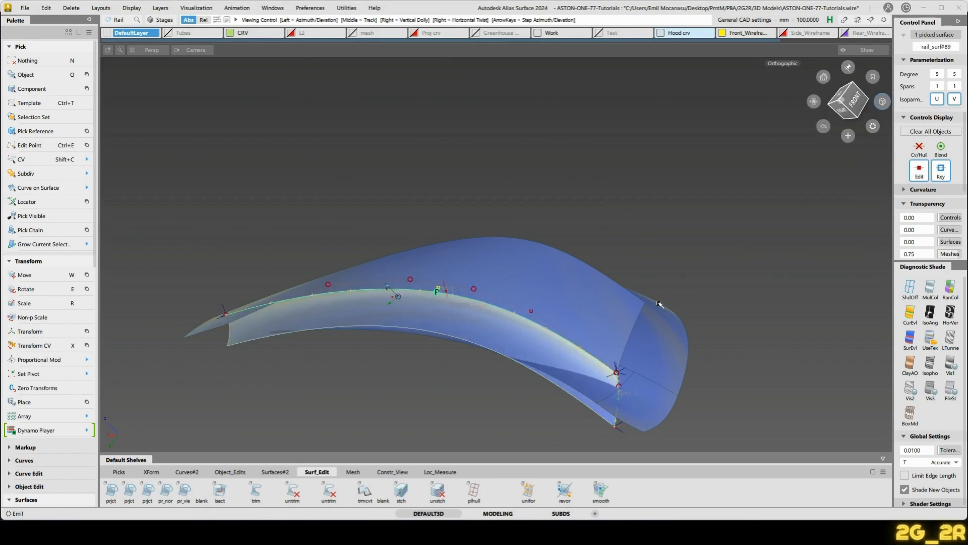
Reopen the rebuilt rail surface's settings, turn off its curve segments and set Rotate Xform to 5.
left_click_drag(660, 304, 579, 338, "alt+shift")
right_click_drag(580, 338, 497, 307, "alt+shift")
middle_click_drag(497, 307, 534, 254, "alt+shift")
left_click_drag(534, 253, 512, 265, "alt+shift")
middle_click_drag(512, 265, 588, 234, "alt+shift")
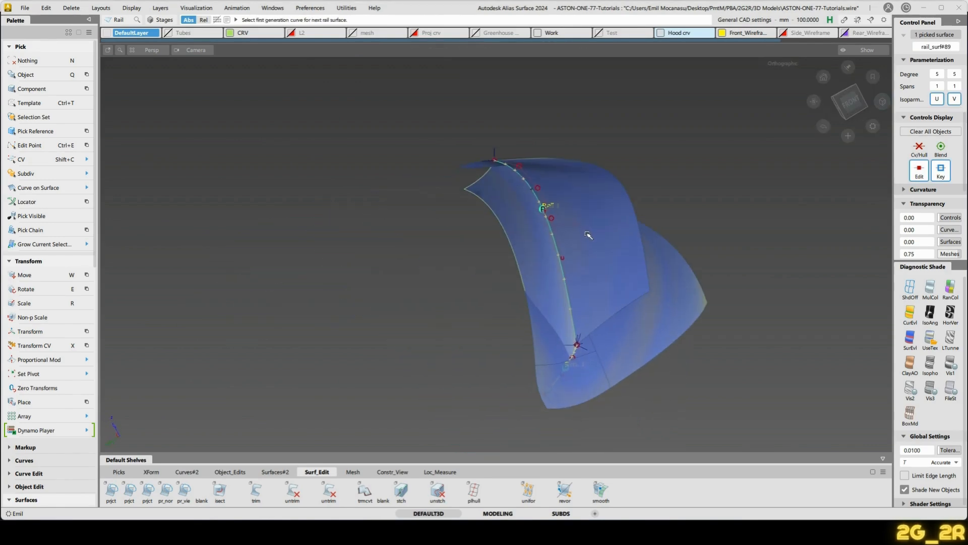
key("space")
left_click(497, 180)
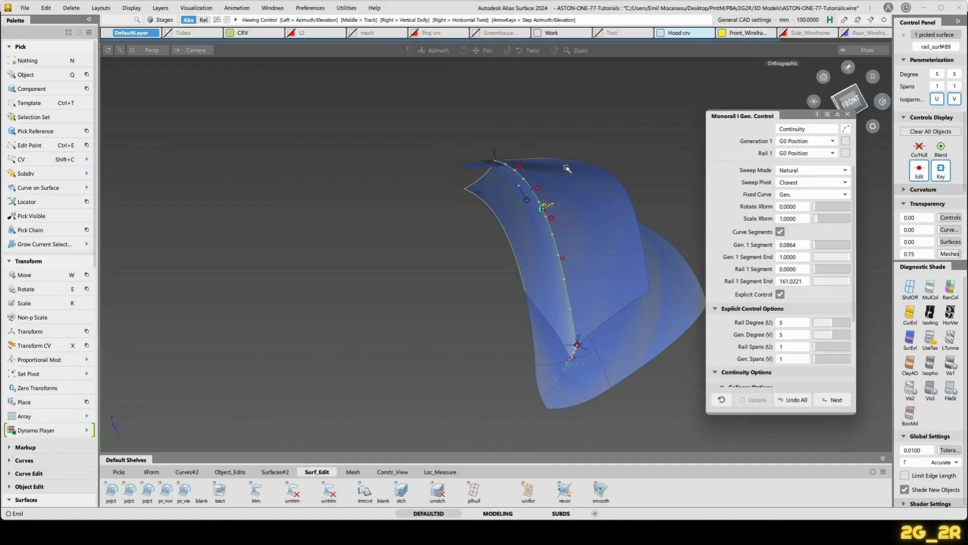
left_click(780, 231)
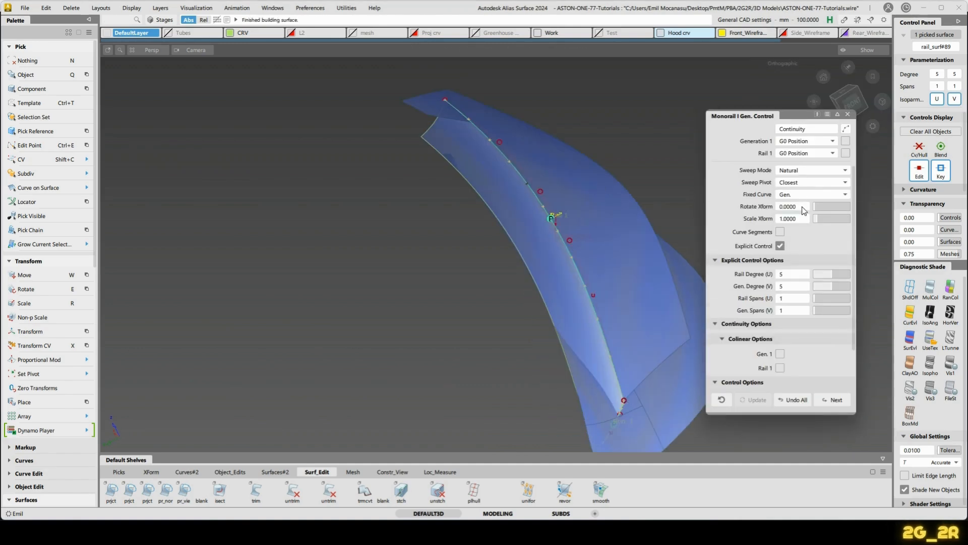
type("5")
key("Return")
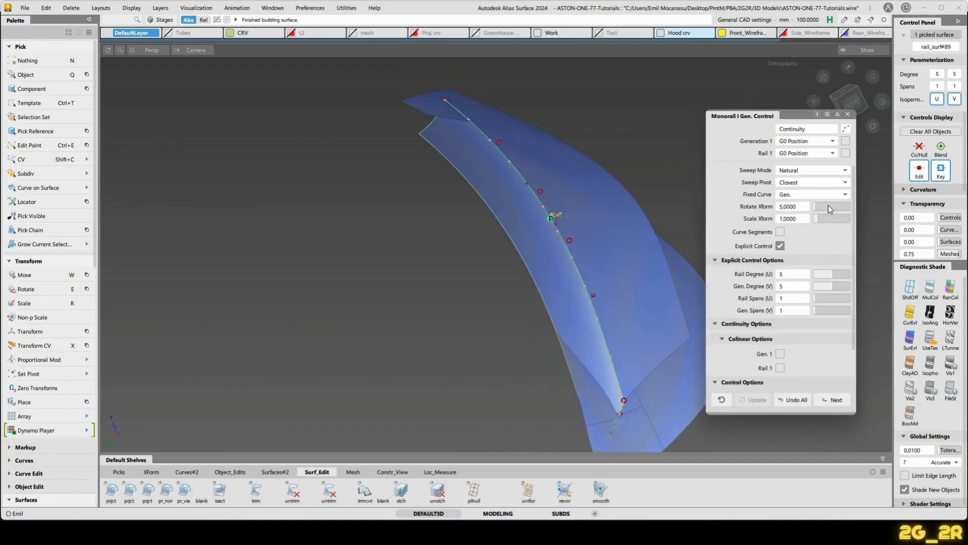
Set the Monorail Rotate Xform to -5, check the swept surface from several angles and deselect it.
left_click(800, 208)
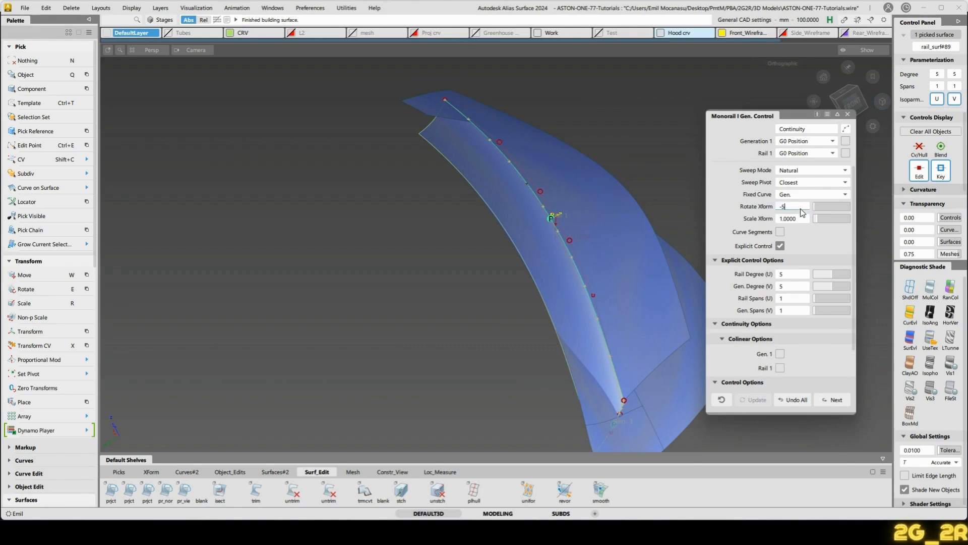
left_click_drag(580, 237, 530, 237, "alt+shift")
right_click_drag(529, 237, 527, 197, "alt+shift")
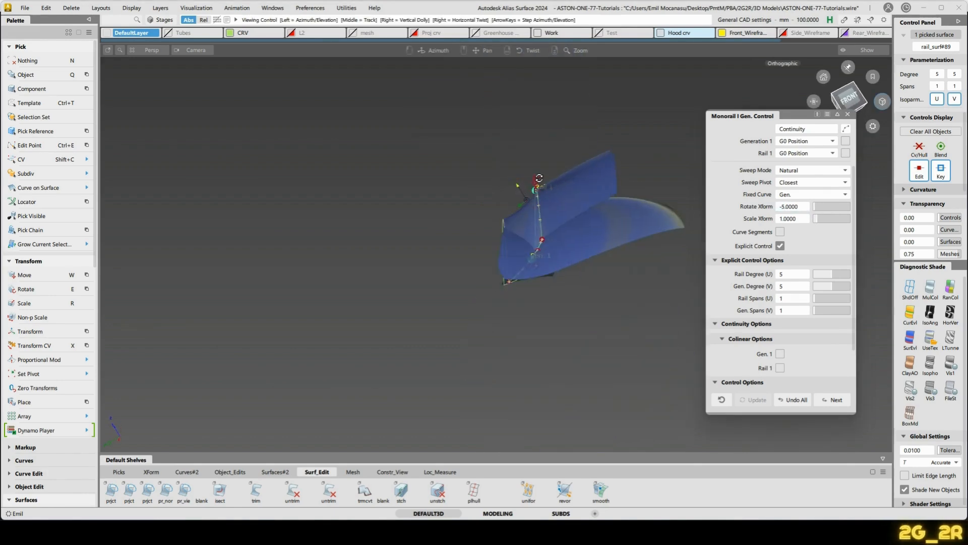
left_click_drag(527, 197, 557, 197, "alt+shift")
right_click_drag(557, 196, 555, 252, "alt+shift")
left_click_drag(555, 253, 550, 228, "alt+shift")
left_click_drag(662, 251, 623, 256, "alt+shift")
key("n")
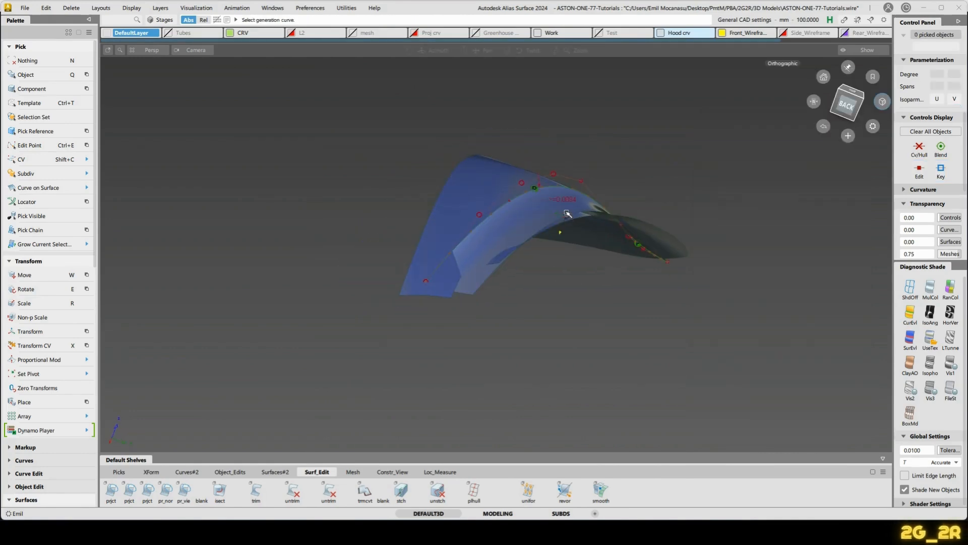
Examine how the swept surface meets the neighbouring hood surface and the headlight cutout edge.
left_click_drag(567, 213, 603, 237, "alt+shift")
left_click_drag(598, 242, 600, 278, "alt+shift")
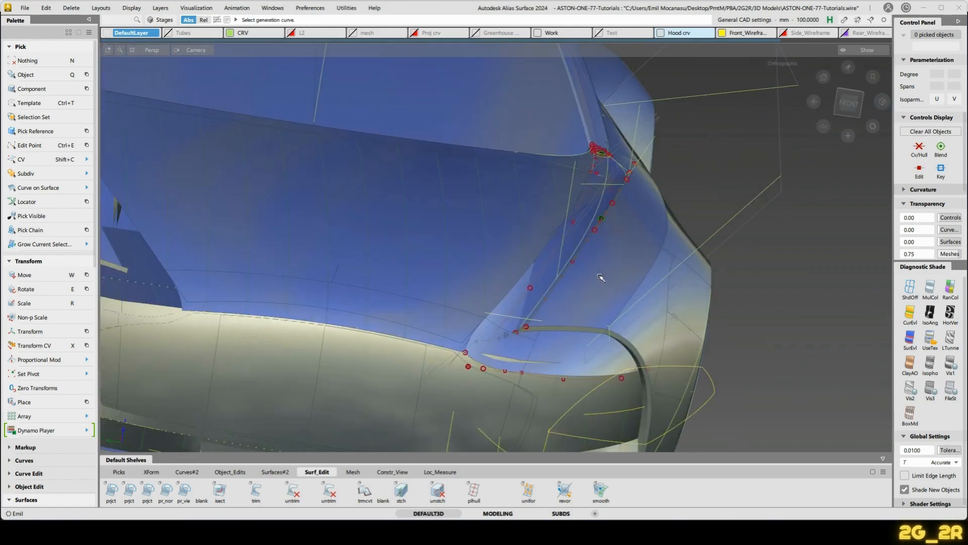
right_click_drag(563, 242, 564, 243, "ctrl+shift")
left_click_drag(605, 312, 515, 347, "alt+shift")
right_click_drag(514, 348, 542, 350, "alt+shift")
middle_click_drag(542, 350, 595, 278, "alt+shift")
left_click_drag(605, 323, 570, 258, "alt+shift")
right_click_drag(570, 257, 595, 251, "alt+shift")
left_click_drag(595, 251, 638, 276, "alt+shift")
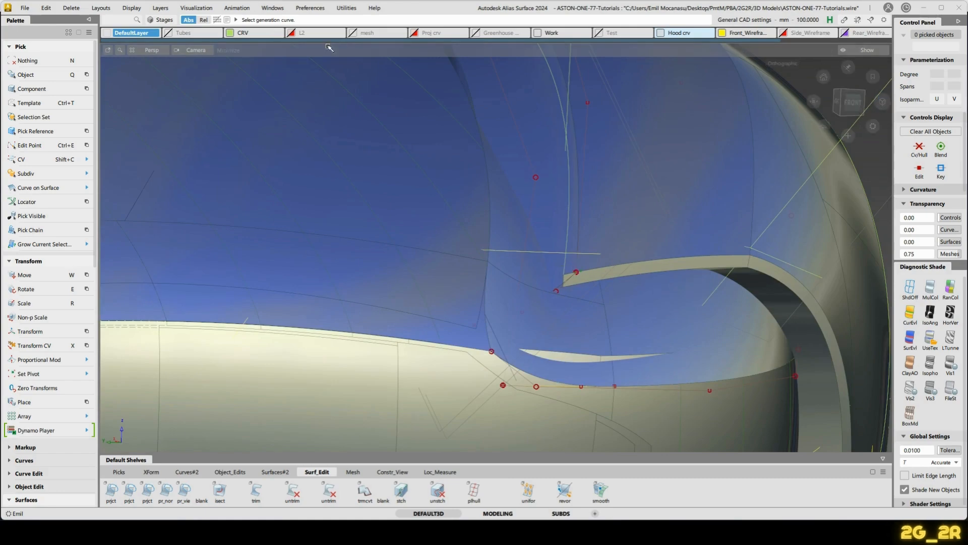
Turn on the mesh layer, compare the surfaces with the reference mesh and hide the mesh object.
left_click(352, 34)
left_click_drag(580, 147, 631, 325, "alt+shift")
key("q")
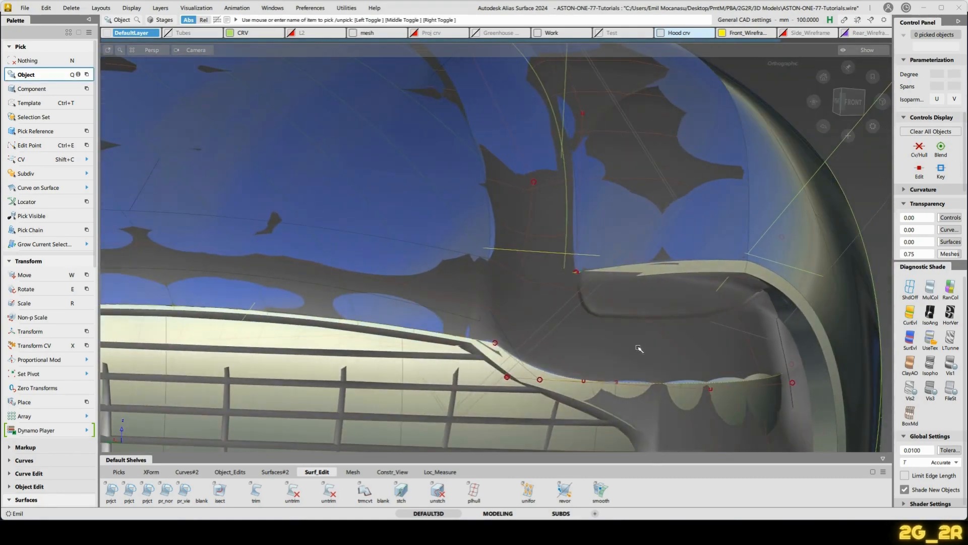
left_click(637, 348)
key("ctrl+h")
left_click_drag(646, 344, 542, 213, "alt+shift")
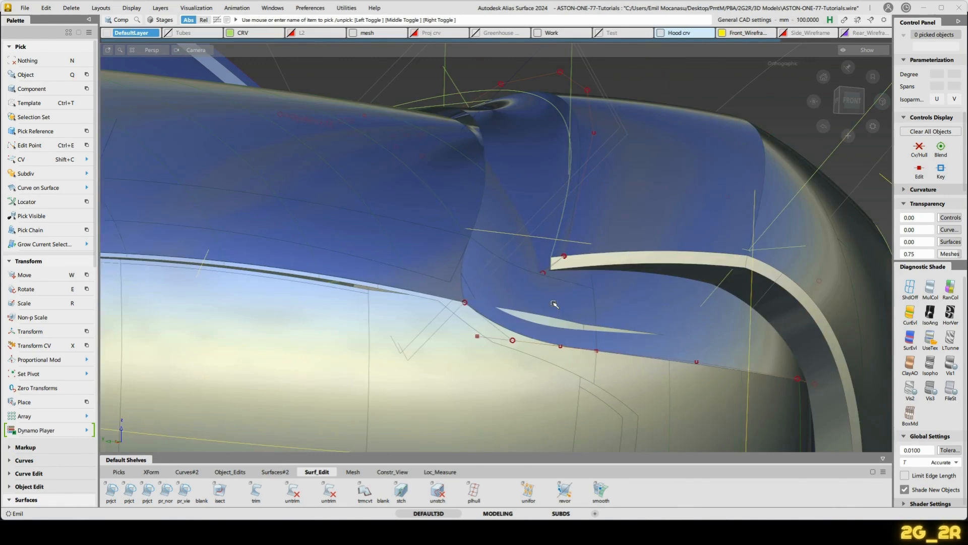
Hide the surface that spans beneath the headlight cutout and examine the remaining surfaces and edge curves.
left_click(554, 303)
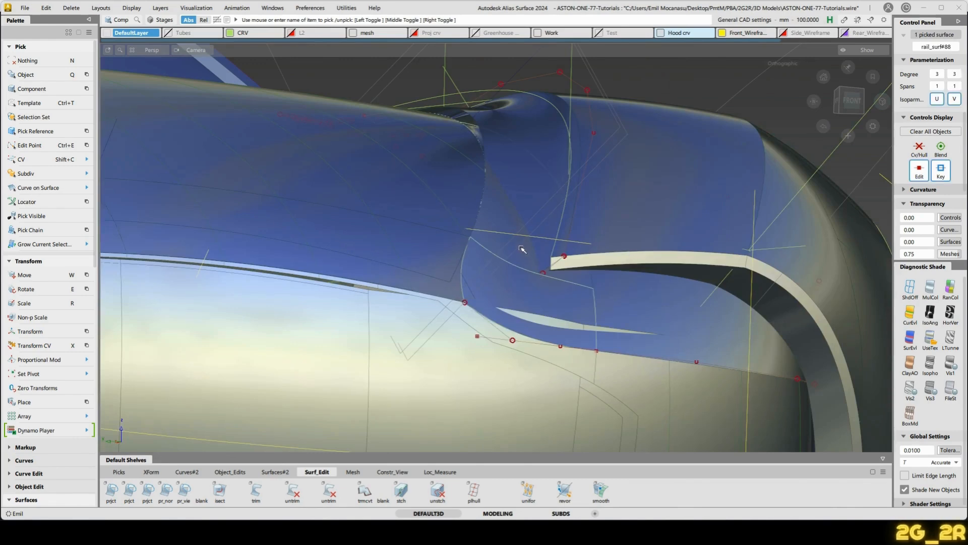
key("n")
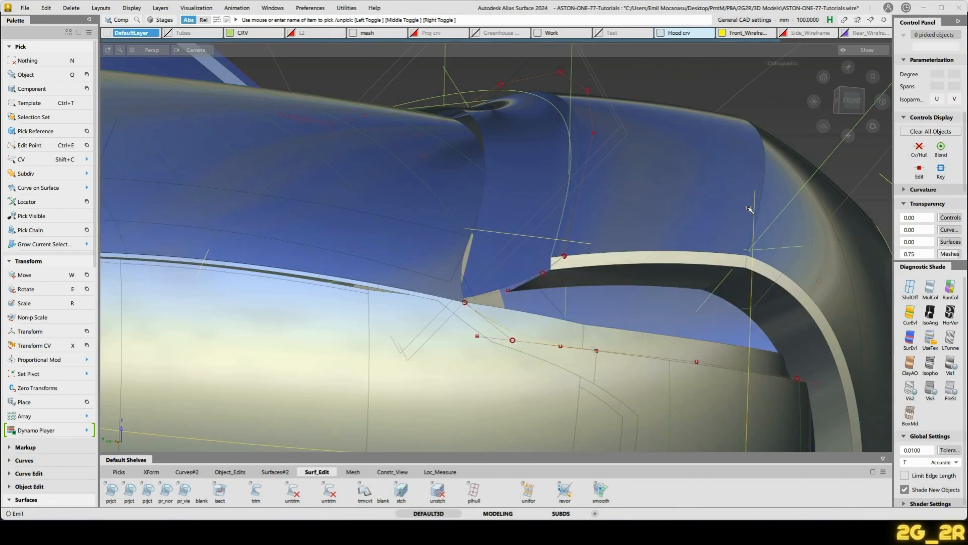
left_click_drag(750, 209, 731, 248, "alt+shift")
left_click(791, 277)
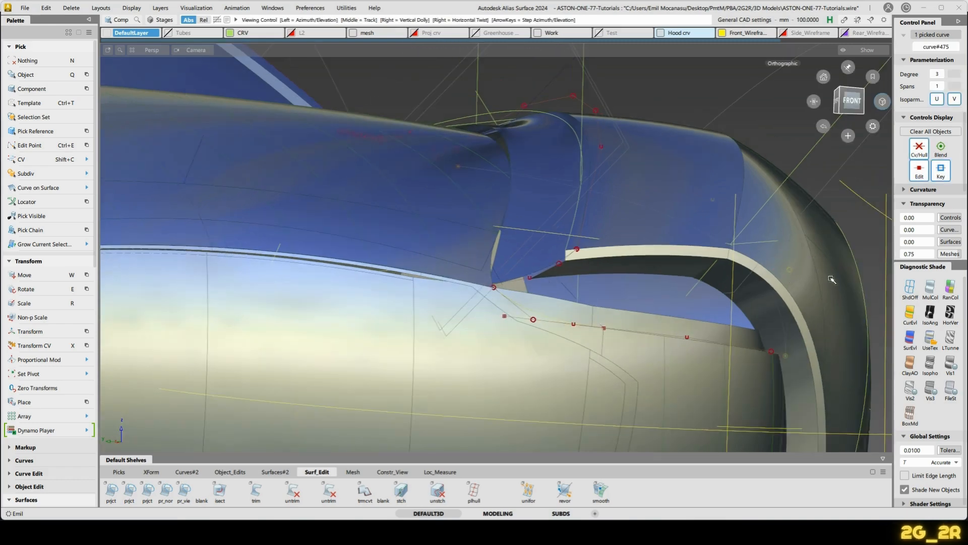
left_click_drag(832, 279, 804, 315, "alt+shift")
middle_click_drag(587, 132, 605, 222, "alt+shift")
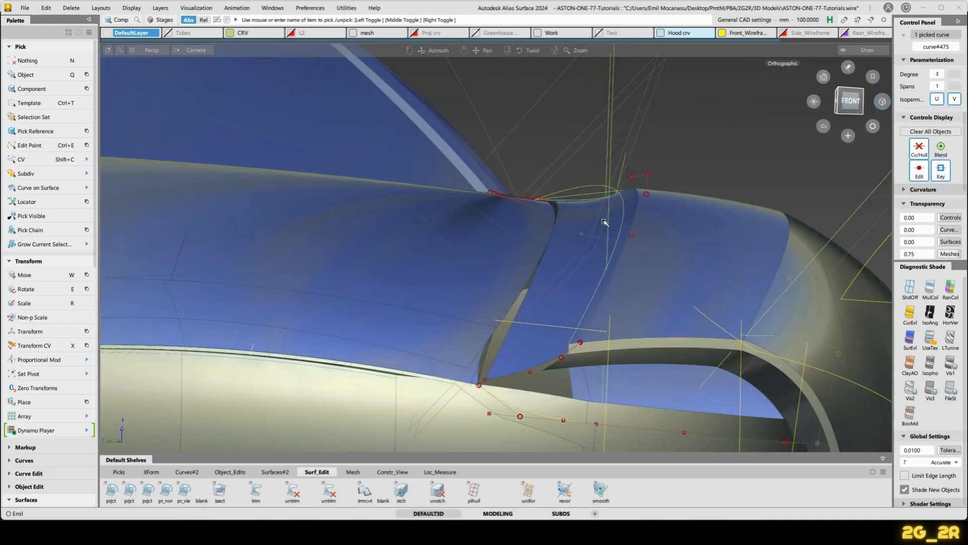
left_click(572, 237)
left_click_drag(573, 240, 574, 260, "alt+shift")
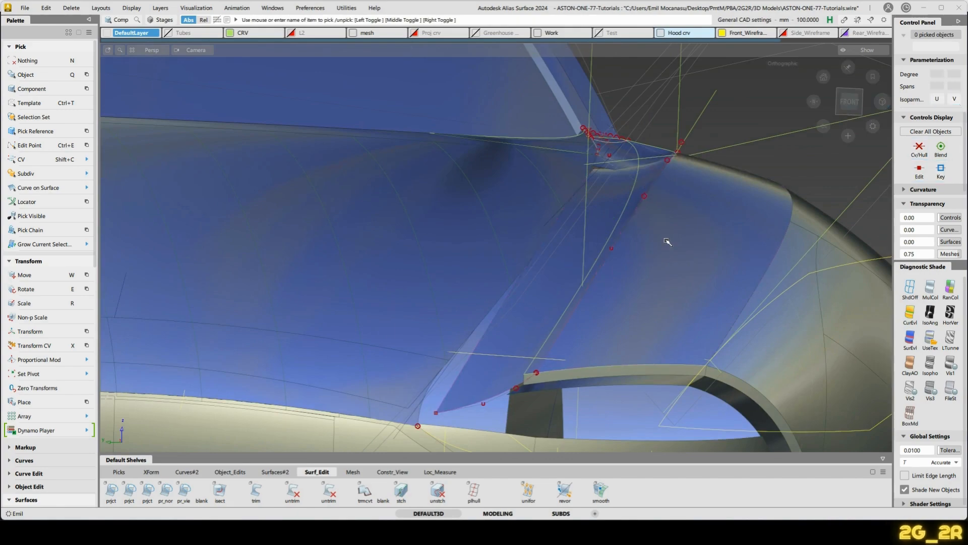
Bring back the hidden mesh and surface, and compare their fit around the headlight.
key("m")
left_click_drag(680, 252, 698, 253, "alt+shift")
middle_click_drag(649, 339, 642, 261, "alt+shift")
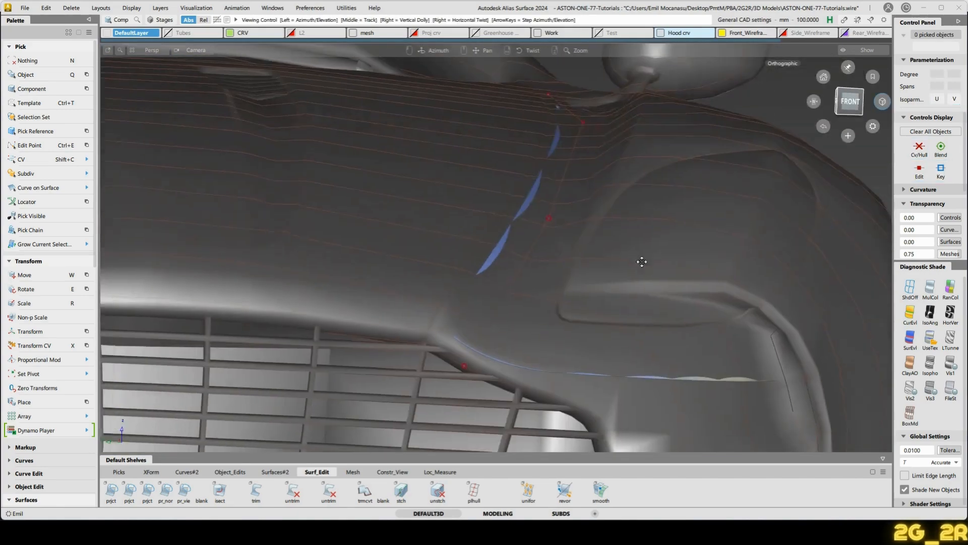
left_click_drag(642, 262, 640, 333, "alt+shift")
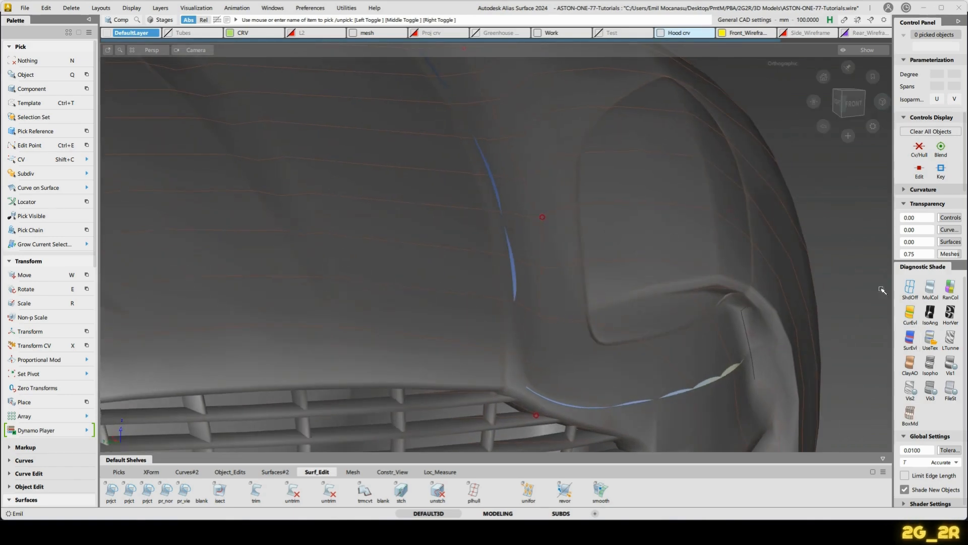
Turn off shading and display X axis aligned cross sections on the three surfaces between hood and headlight.
left_click(911, 292)
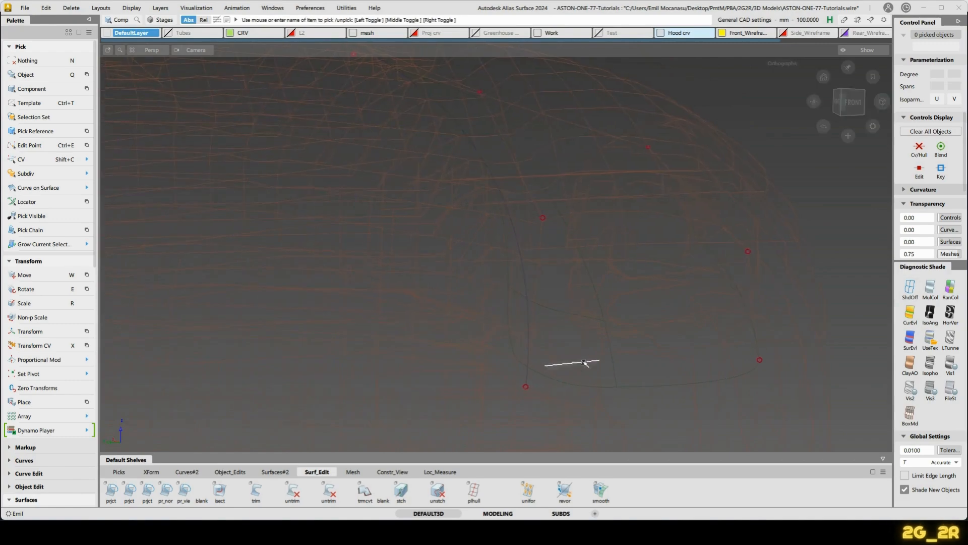
left_click_drag(603, 311, 613, 317)
left_click_drag(614, 317, 660, 353, "alt+shift")
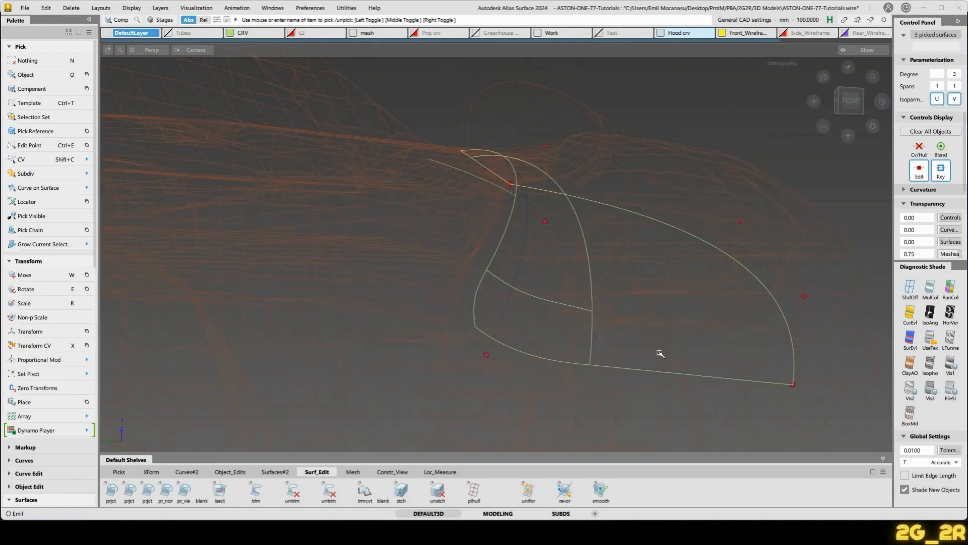
left_click(443, 471)
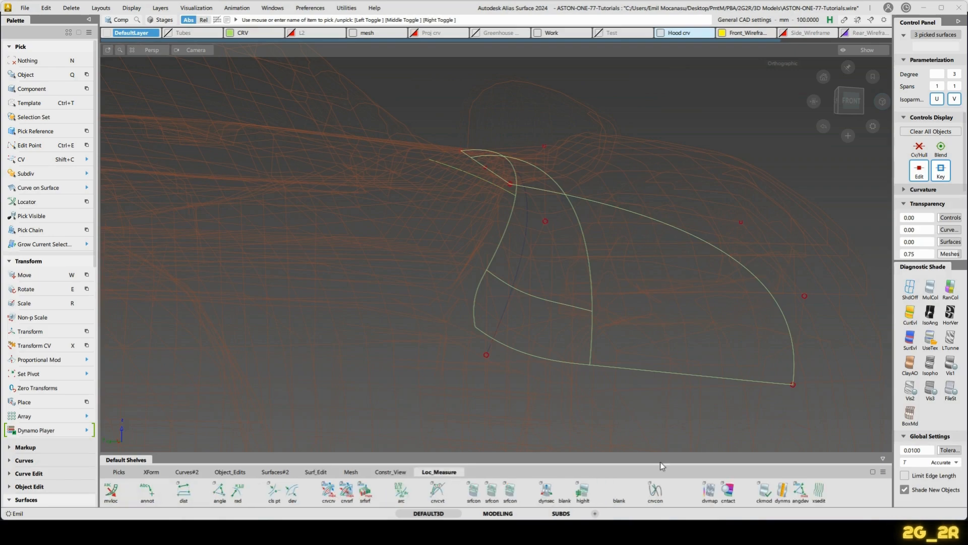
left_click(817, 490)
left_click_drag(628, 341, 599, 315, "alt+shift")
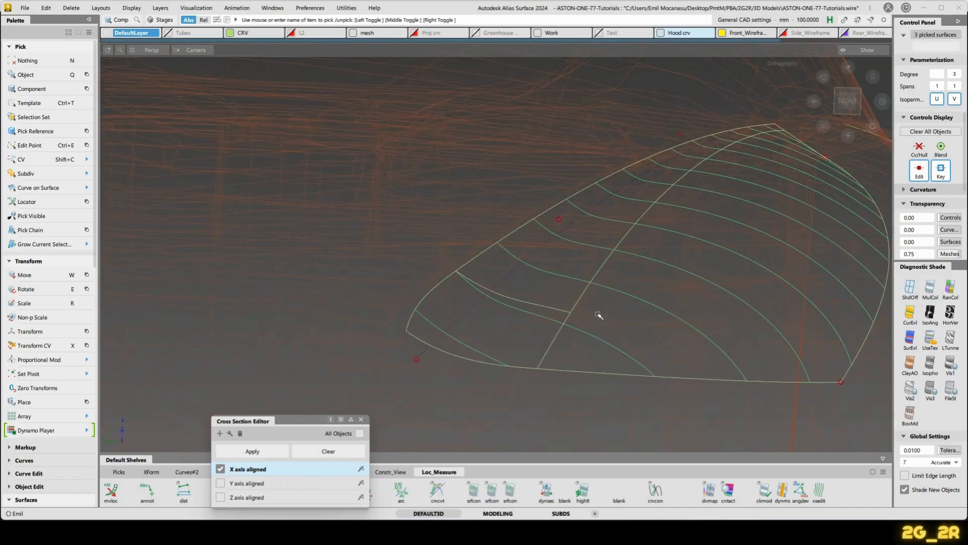
Reshape the curve along the surfaces' inner edge by adjusting its interior CVs with Transform CV.
key("n")
key("shift+c")
left_click(557, 220)
left_click_drag(565, 227, 644, 348, "alt+shift")
key("x")
left_click(632, 323)
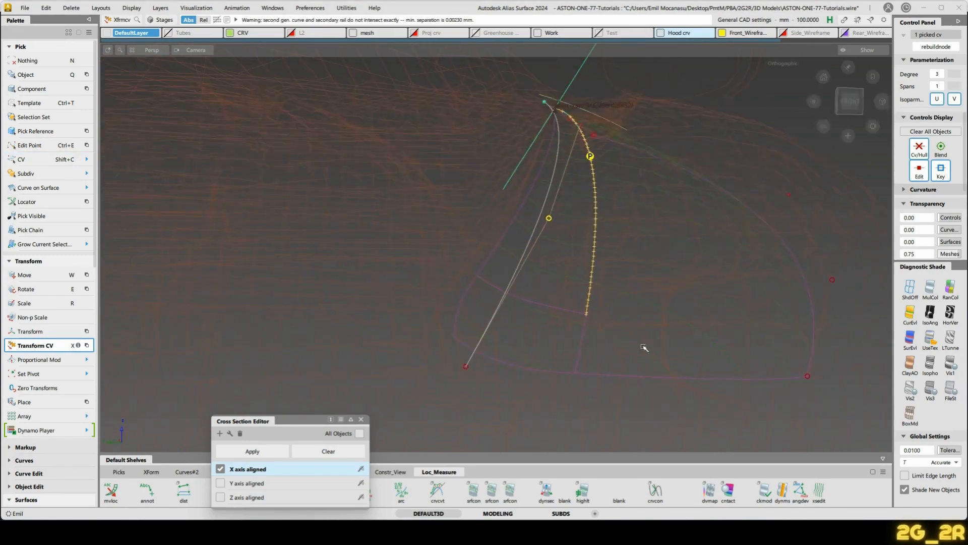
left_click_drag(701, 323, 642, 304, "alt+shift")
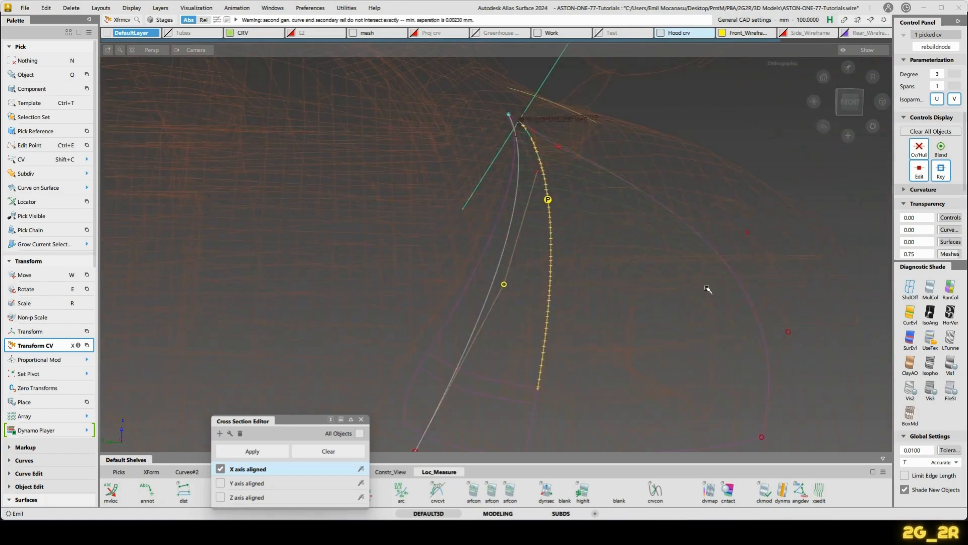
left_click_drag(708, 289, 625, 351, "alt+shift")
left_click_drag(687, 345, 678, 303, "alt+shift")
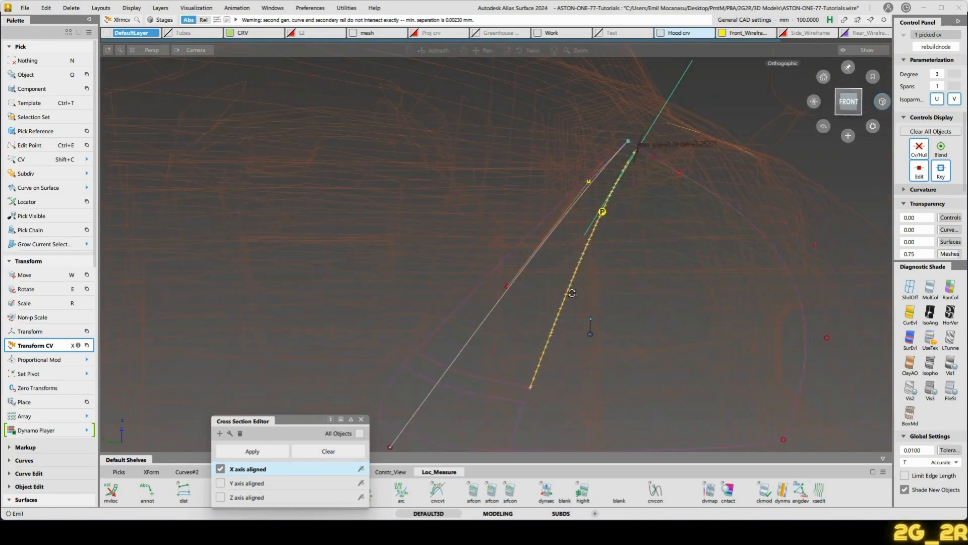
Reposition the lower interior CV of the inner edge curve, check its flow and deselect it.
left_click(506, 285)
left_click_drag(462, 322, 598, 253, "alt+shift")
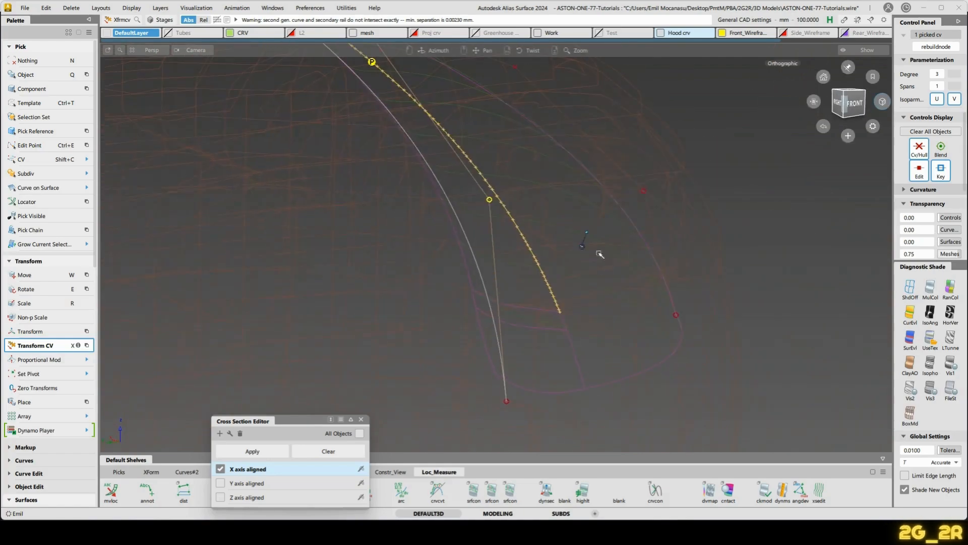
left_click_drag(578, 288, 924, 214)
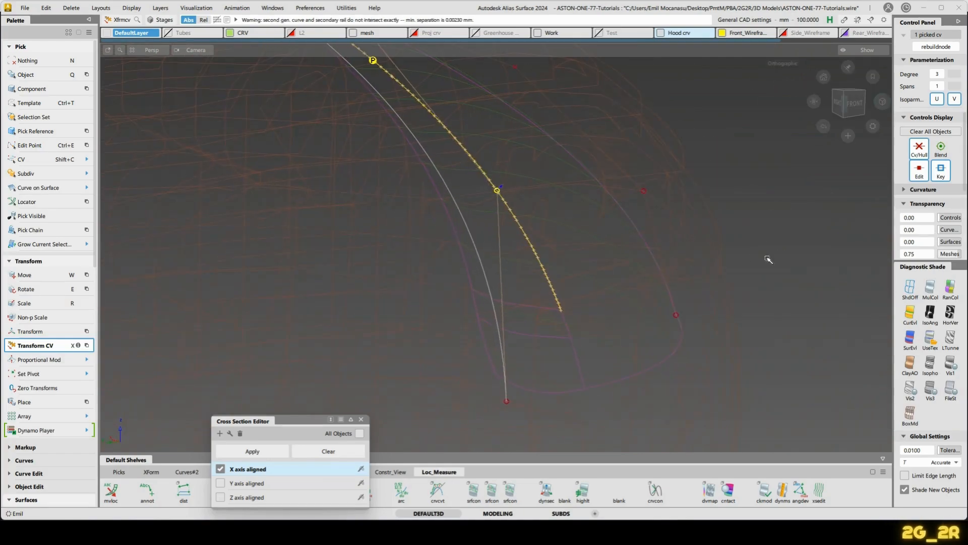
left_click_drag(769, 259, 817, 224, "alt+shift")
left_click_drag(655, 248, 622, 230, "alt+shift")
left_click_drag(556, 289, 473, 161, "alt+shift")
right_click_drag(541, 93, 539, 166, "alt+shift")
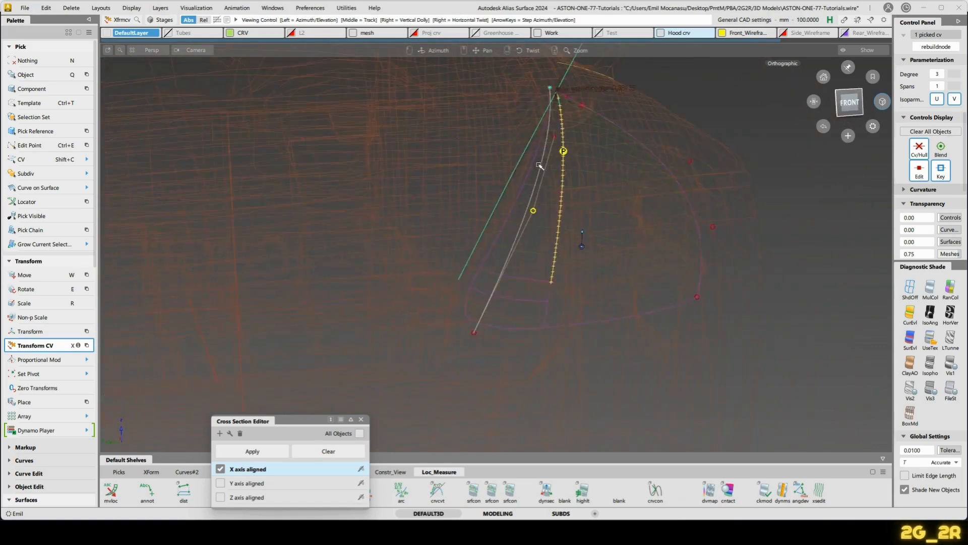
middle_click_drag(539, 166, 535, 225, "alt+shift")
key("n")
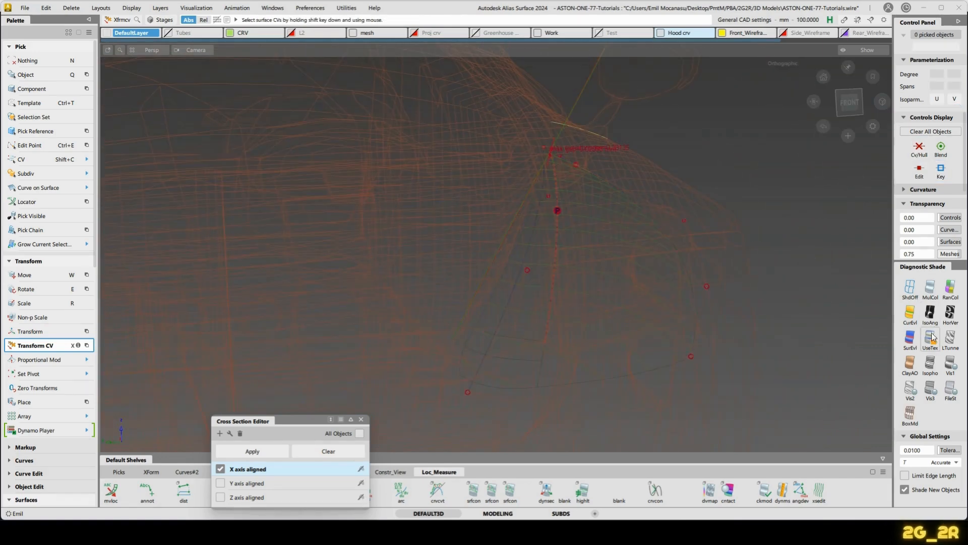
Shade the model in random colours, compare the surfaces with the mesh above the grille and turn shading off.
middle_click_drag(623, 322, 650, 284, "alt+shift")
left_click(950, 288)
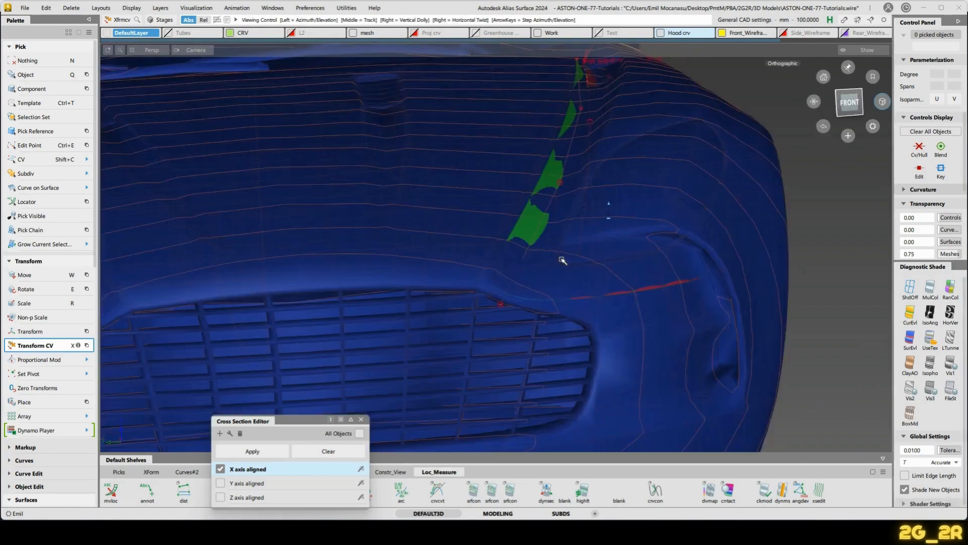
mouse_move(562, 259)
left_mouse_down("alt+shift")
mouse_move(608, 296)
mouse_move(557, 234)
mouse_move(610, 255)
mouse_move(521, 266)
left_mouse_up("alt+shift")
left_click_drag(499, 304, 523, 302, "alt+shift")
right_click_drag(523, 302, 491, 252, "alt+shift")
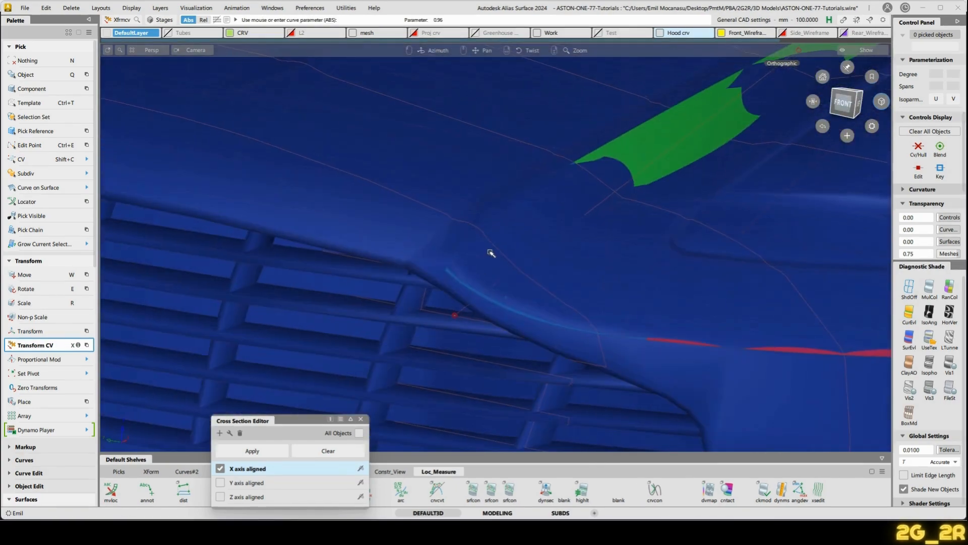
left_click_drag(485, 287, 693, 285, "alt+shift")
left_click(908, 287)
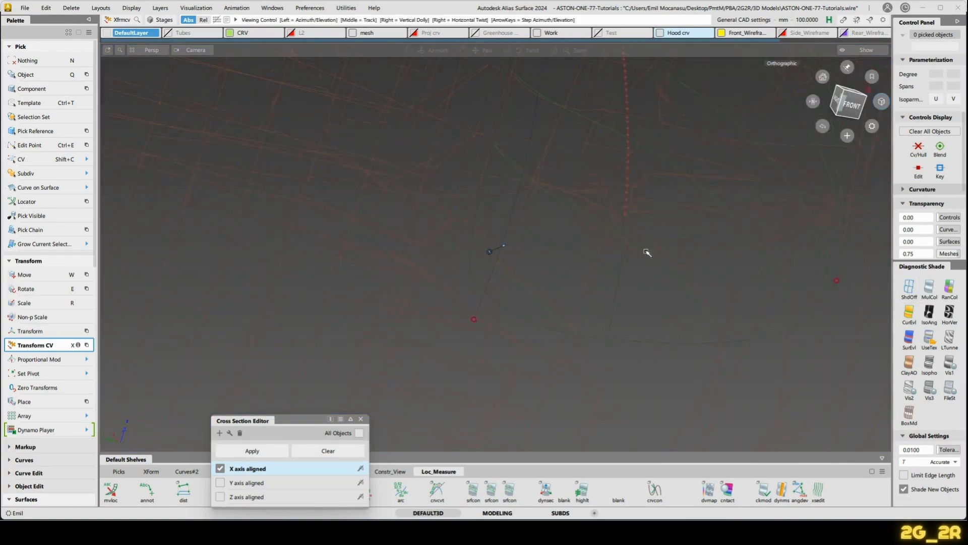
Adjust the interior CVs of the outer edge curve near the headlight with Transform CV, undoing one move.
middle_click_drag(712, 254, 666, 265, "alt+shift")
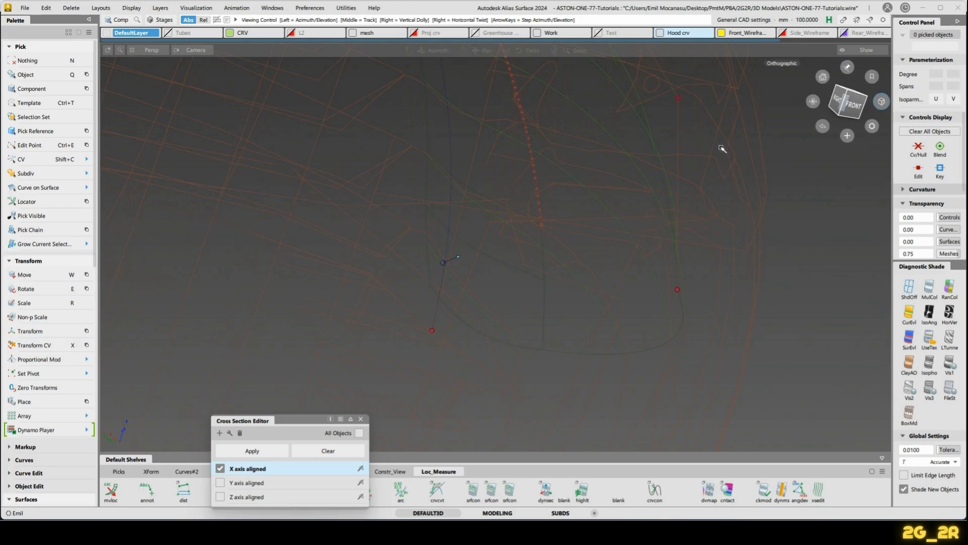
key("shift+c")
left_click_drag(757, 286, 757, 233, "alt+shift")
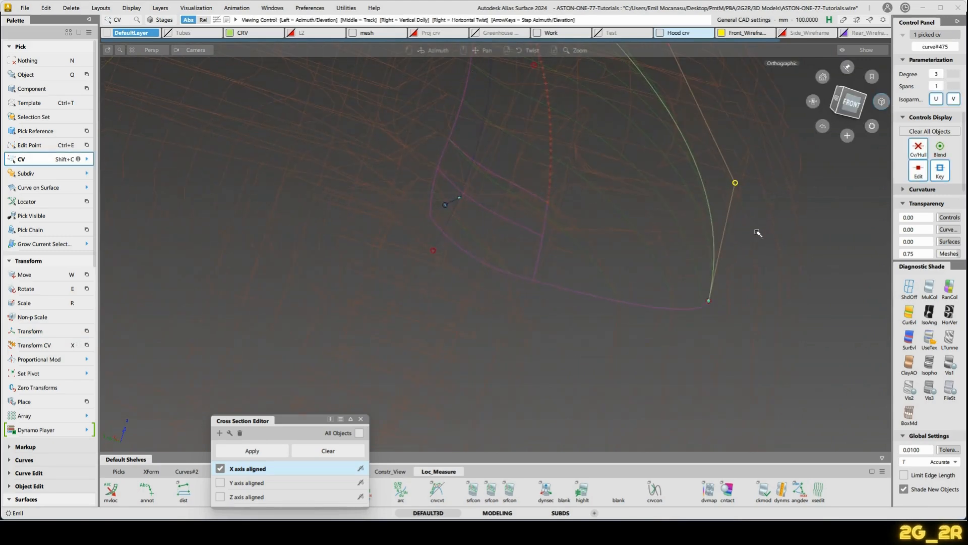
key("x")
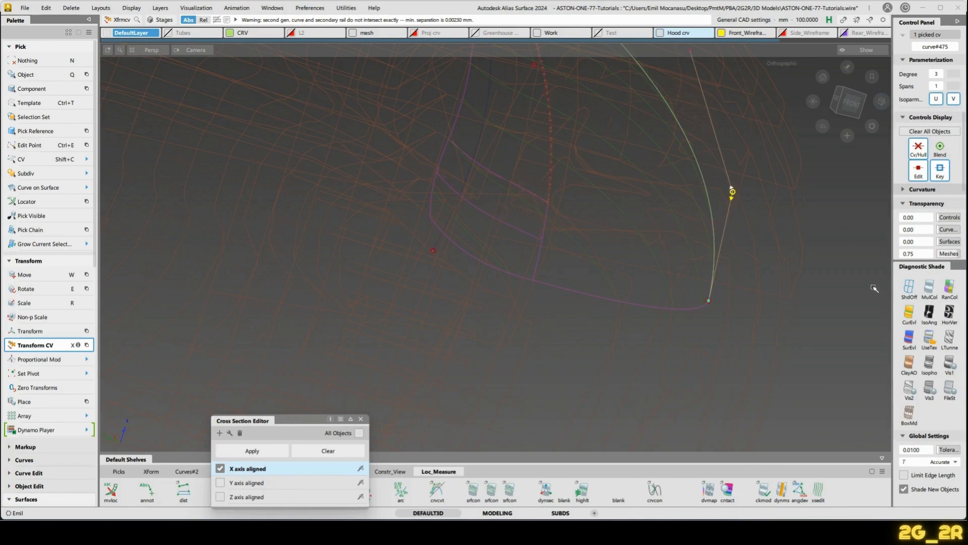
left_click_drag(801, 235, 731, 174, "alt+shift")
left_click_drag(711, 93, 650, 210, "alt+shift")
key("ctrl+z")
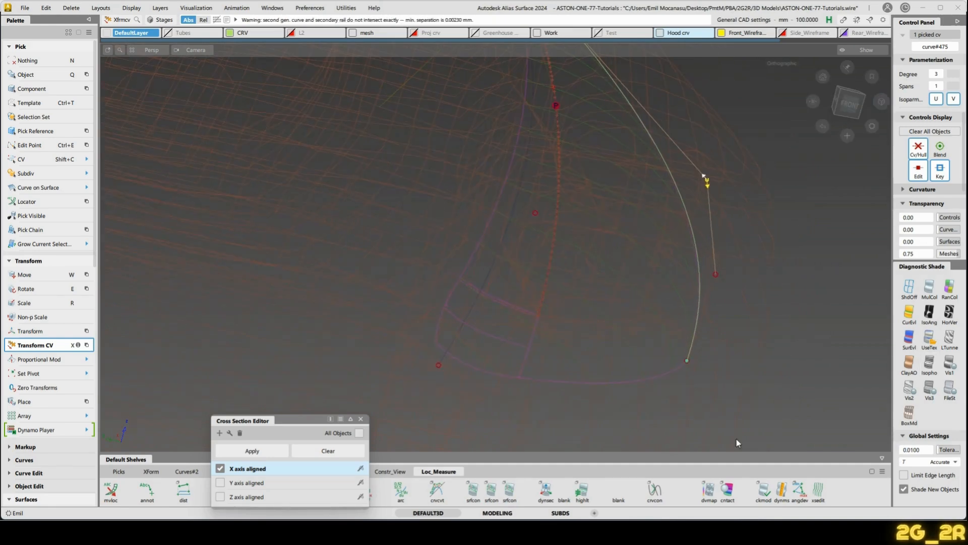
middle_click_drag(736, 440, 649, 372)
left_click_drag(790, 378, 764, 344, "alt+shift")
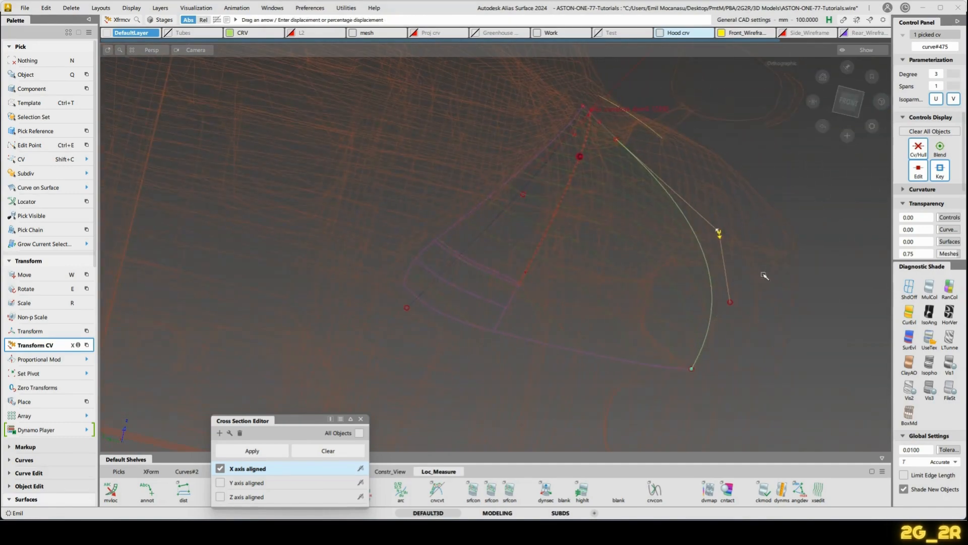
Pick the whole outer edge curve and remove its Align construction history.
left_click_drag(781, 282, 733, 268, "ctrl+shift")
left_click(711, 269)
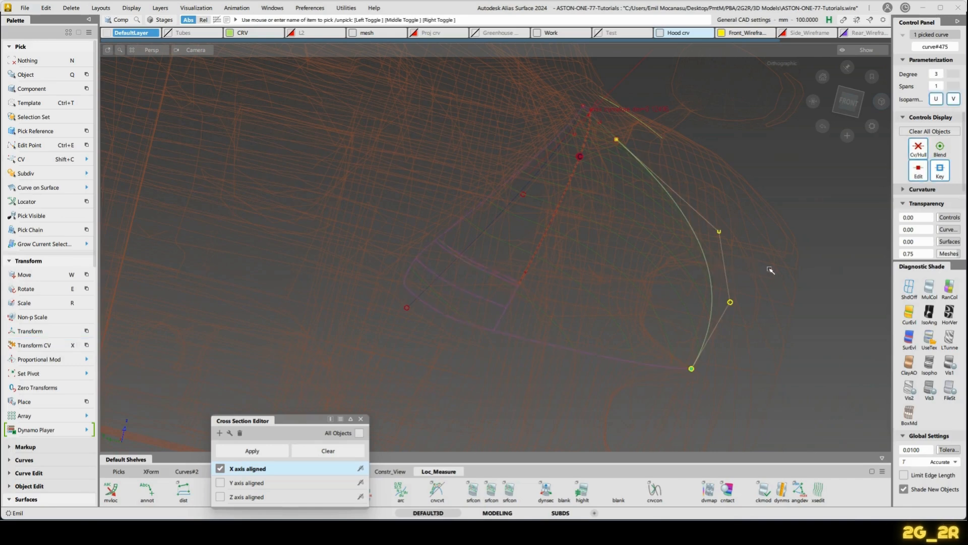
left_click_drag(673, 180, 692, 179, "alt+shift")
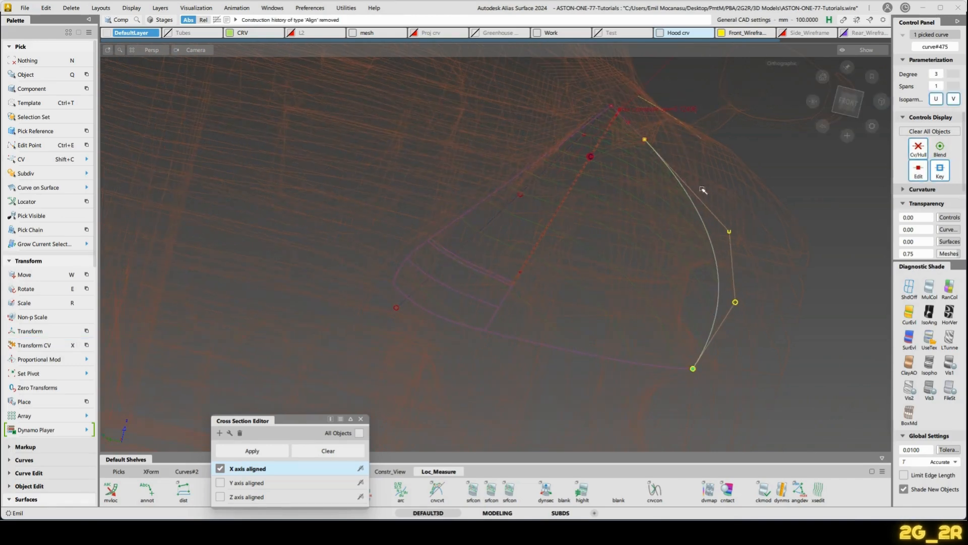
Pick the middle CV of the short degree-2 curve at the surface's upper corner and move it vertically with Transform CV in XYZ mode.
left_click(710, 206)
left_click(627, 118)
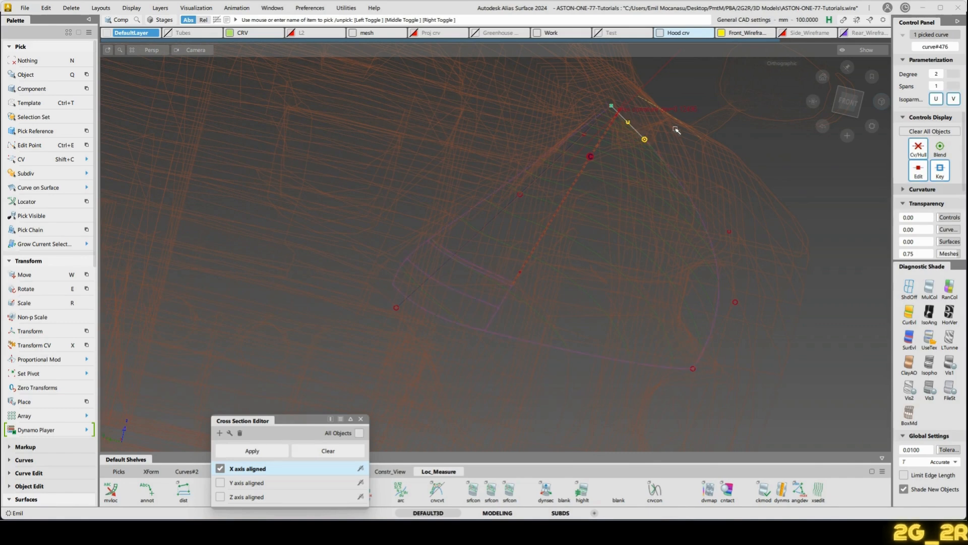
left_click_drag(745, 181, 734, 193, "alt+shift")
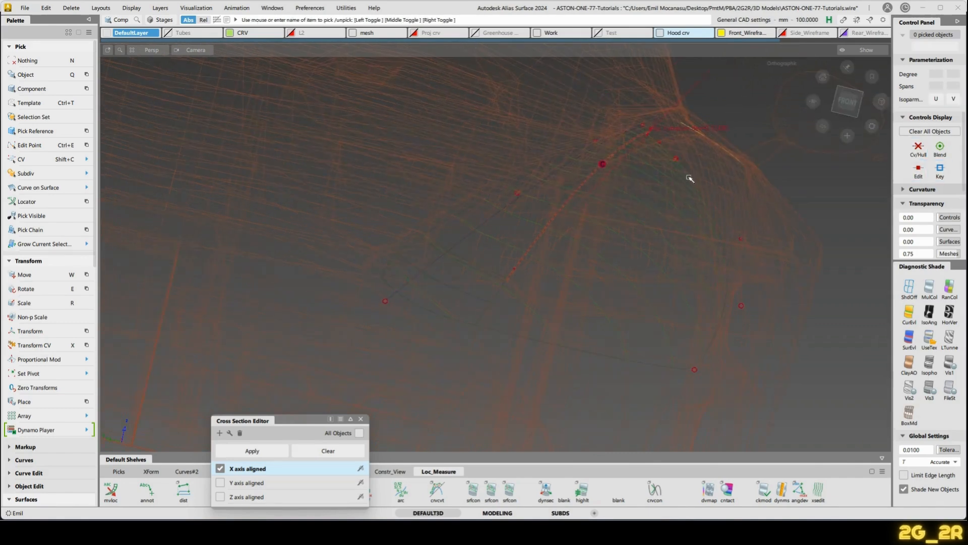
key("shift+c")
left_click(659, 143)
left_click_drag(659, 143, 676, 296, "alt+shift")
right_click_drag(675, 296, 672, 260, "alt+shift")
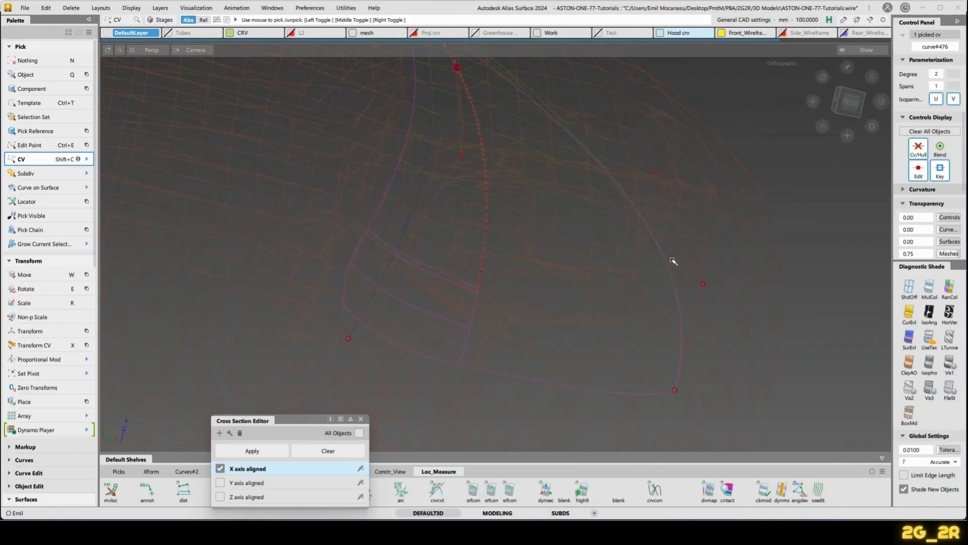
key("x")
left_click(628, 270)
middle_click_drag(534, 156, 590, 281, "alt+shift")
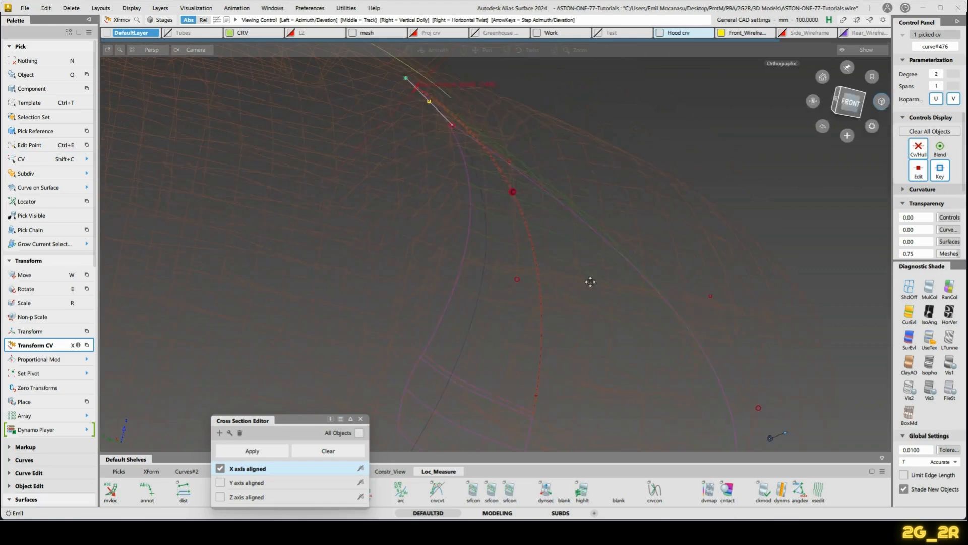
key("x")
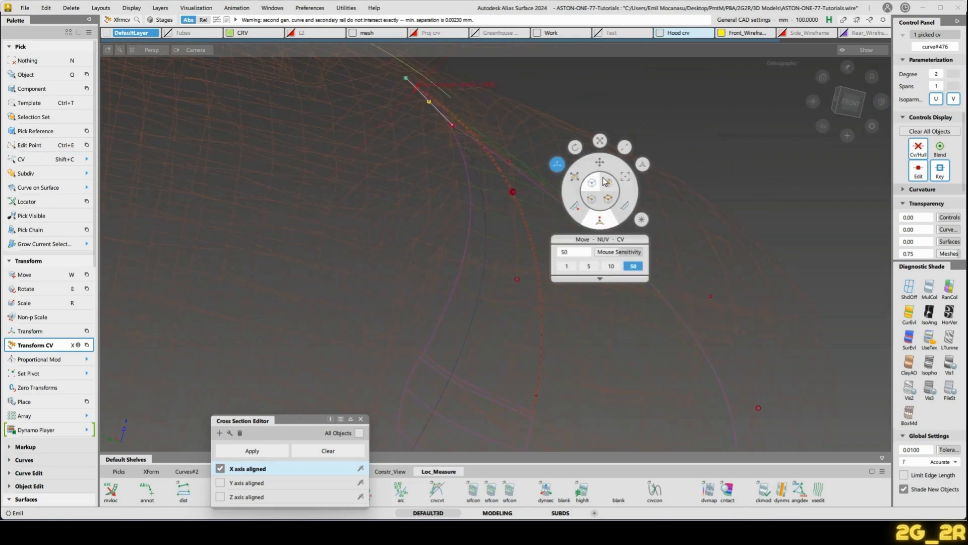
left_click(602, 169)
right_click_drag(655, 219, 659, 191)
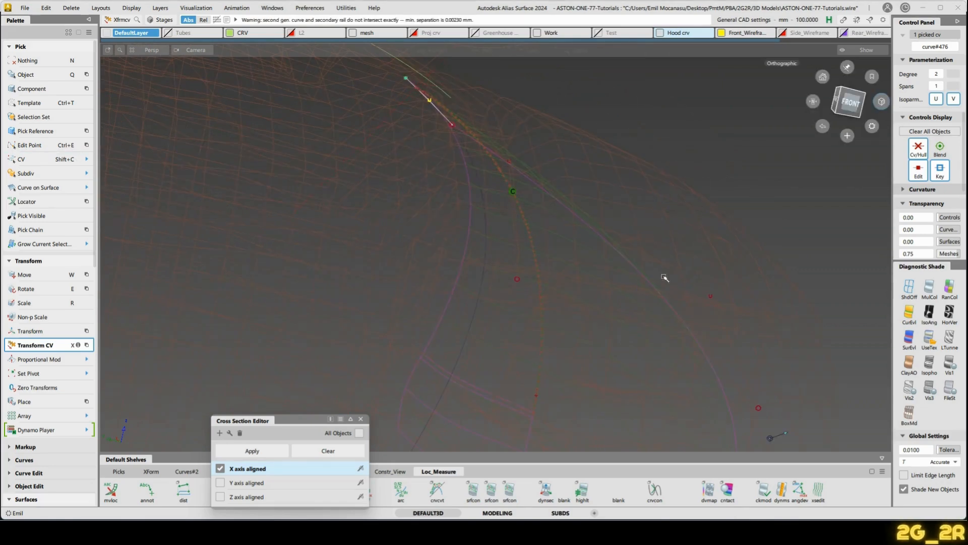
Fine-tune the short upper curve's middle CV vertically and sideways to follow the mesh, check its flow and deselect it.
middle_click_drag(665, 277, 641, 196, "alt+shift")
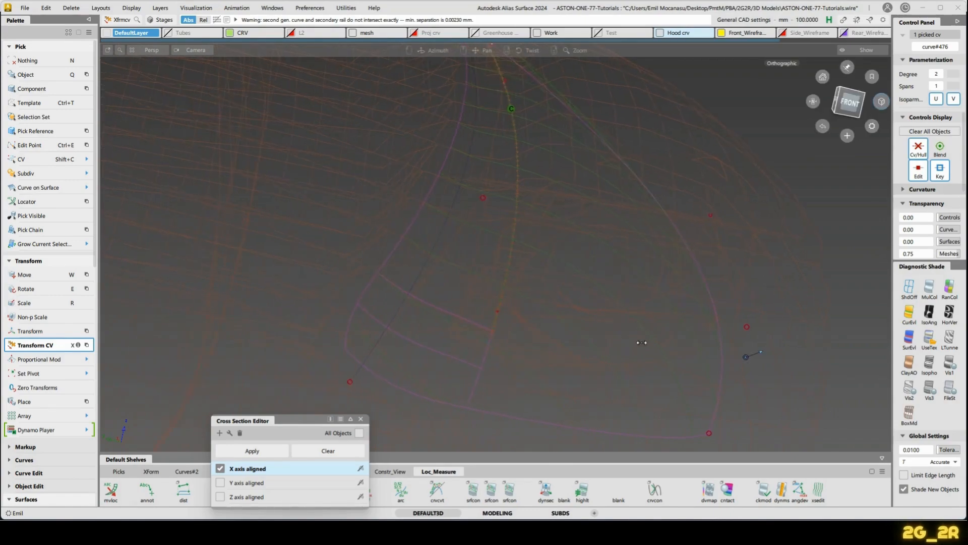
left_click_drag(690, 343, 693, 364, "alt+shift")
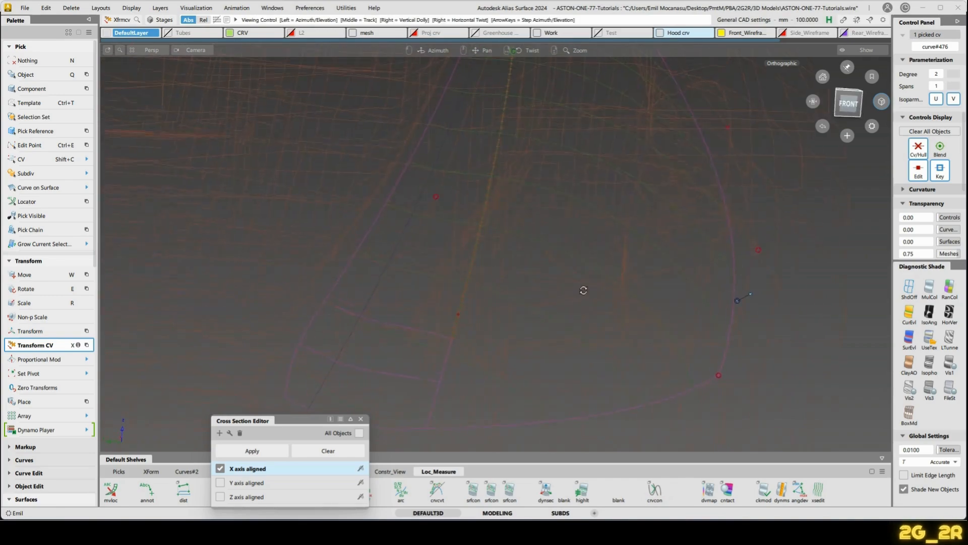
left_click_drag(589, 269, 621, 309, "alt+shift")
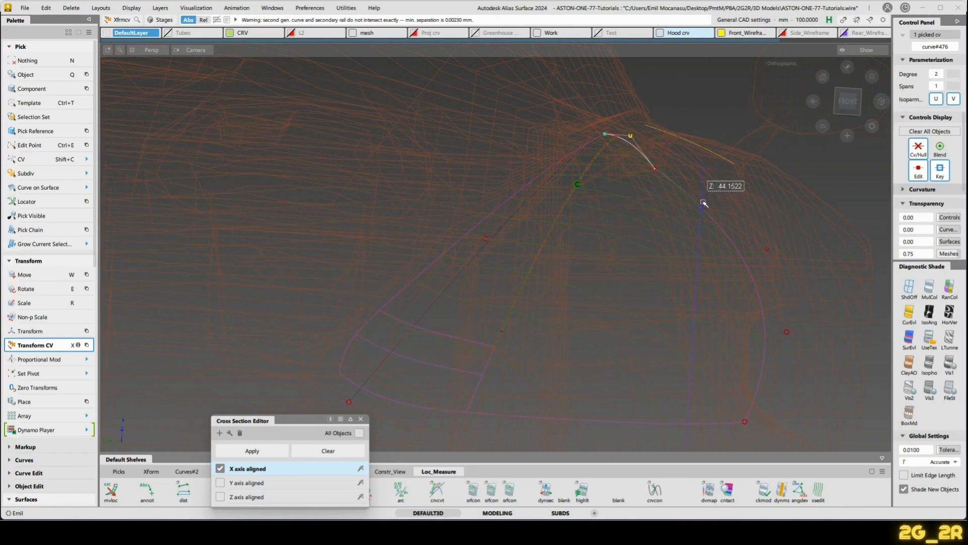
right_click_drag(703, 202, 700, 216)
middle_click_drag(656, 225, 792, 235)
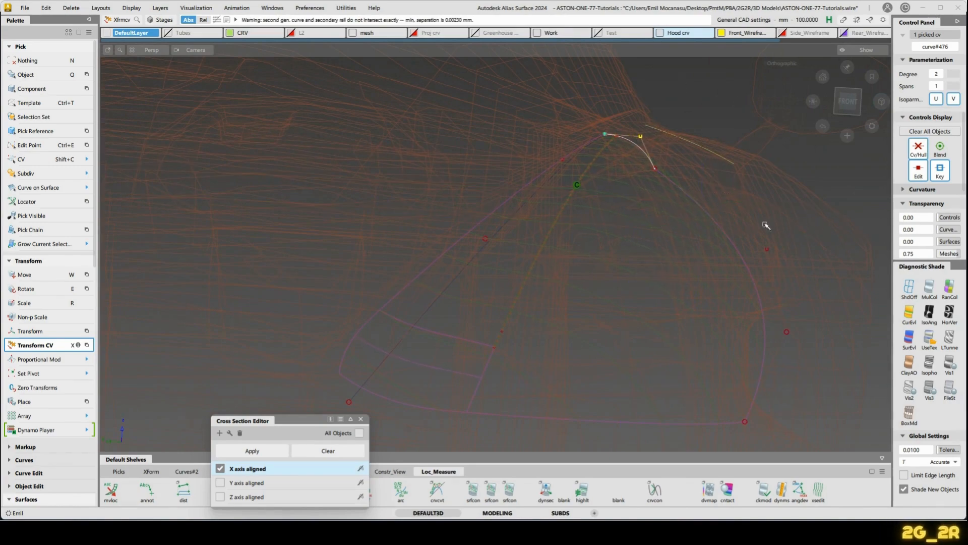
left_click_drag(775, 252, 681, 318, "alt+shift")
left_click_drag(732, 342, 708, 343, "alt+shift")
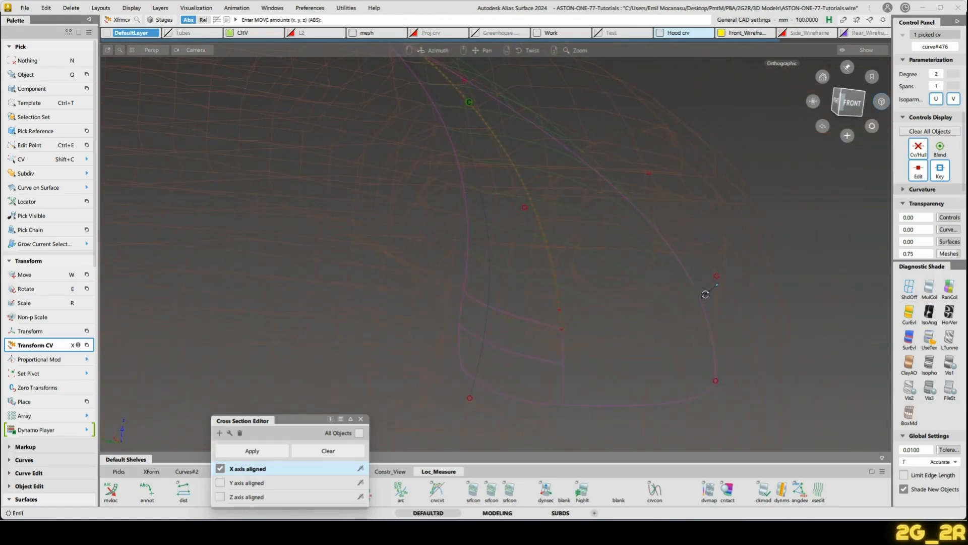
left_click_drag(706, 293, 676, 283, "alt+shift")
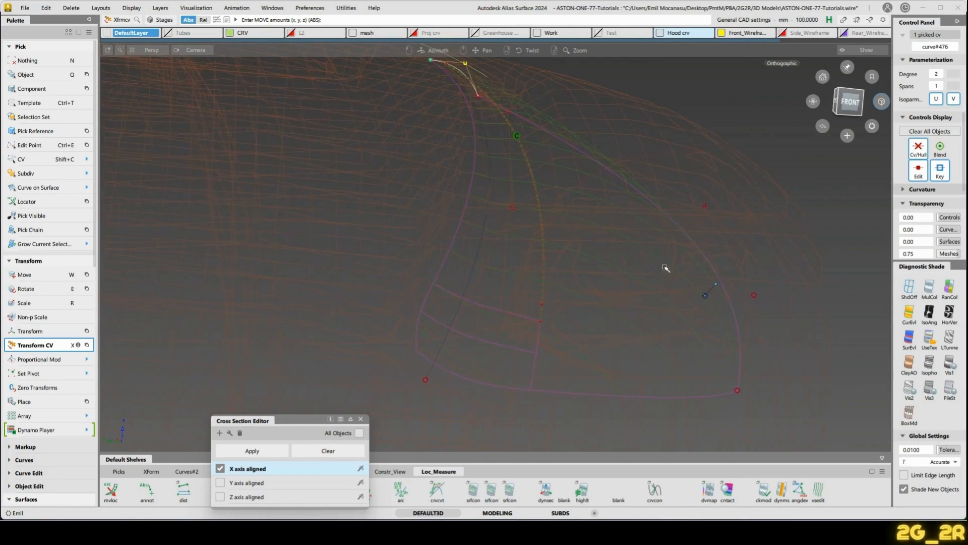
key("n")
Move the lower interior CV of the inner edge curve slightly along its normal with Transform CV and deselect it.
key("shift+c")
left_click(513, 207)
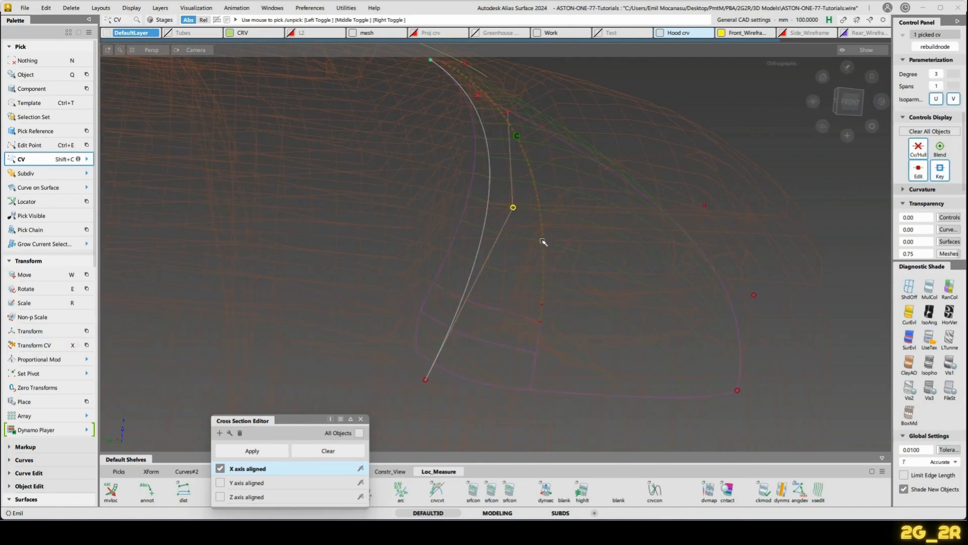
key("x")
left_click(524, 319)
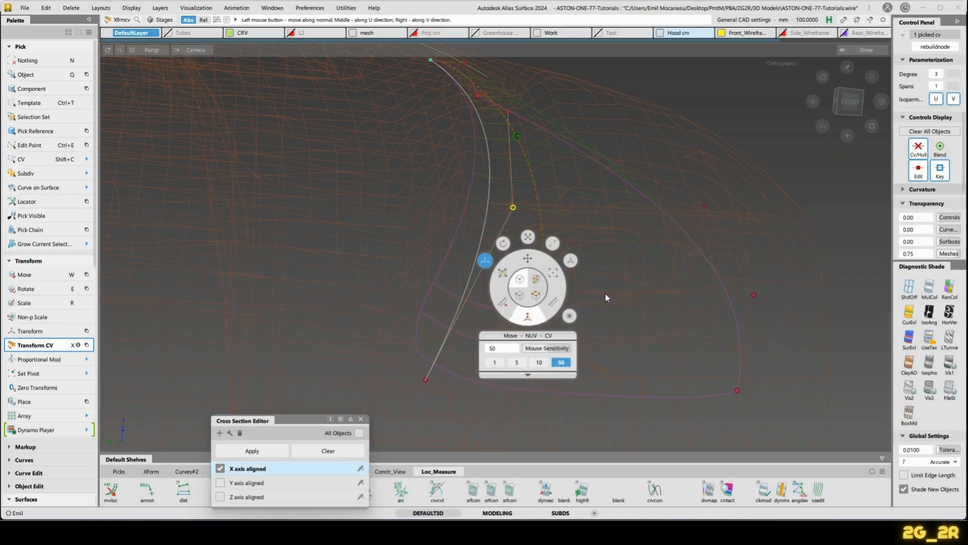
left_click_drag(605, 296, 582, 317)
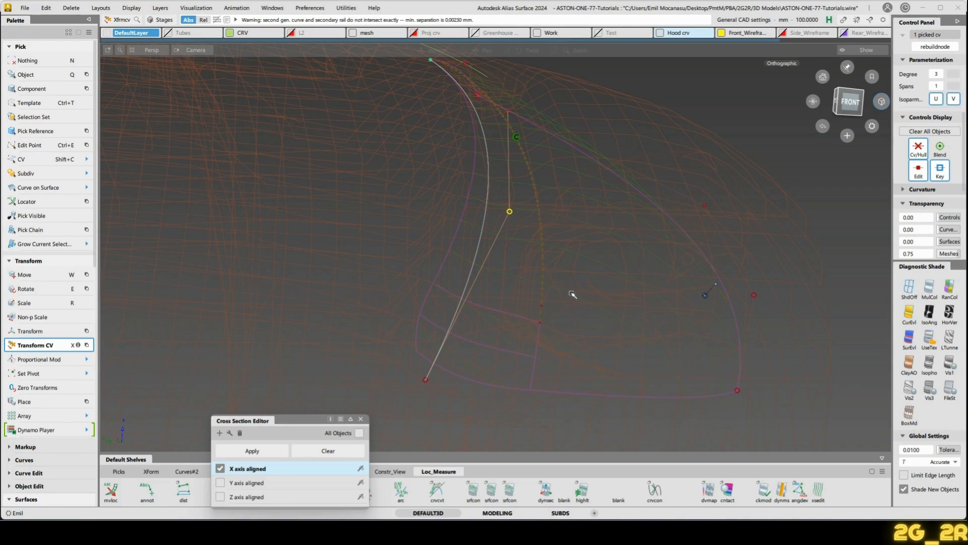
mouse_move(573, 294)
left_mouse_down("alt+shift")
mouse_move(540, 341)
mouse_move(597, 340)
mouse_move(566, 339)
mouse_move(529, 300)
mouse_move(540, 296)
mouse_move(510, 287)
mouse_move(555, 282)
mouse_move(577, 301)
left_mouse_up("alt+shift")
key("n")
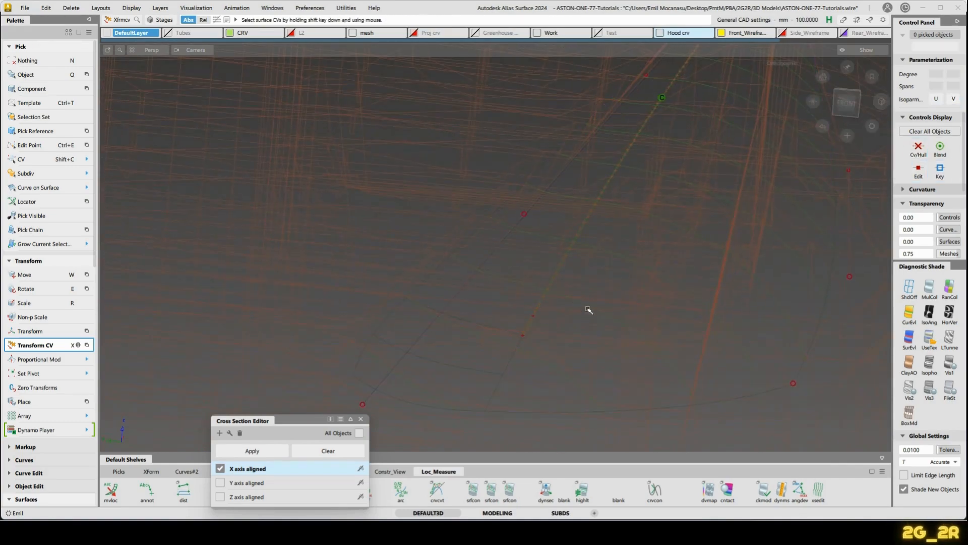
Pick the rail surface beside the headlight, display its CVs and hull to check the isoparm flow, and deselect it.
left_click_drag(588, 235, 553, 369, "alt+shift")
left_click_drag(517, 280, 553, 350, "alt+shift")
left_click(553, 350)
right_click(571, 335, "ctrl+shift")
left_click(618, 323)
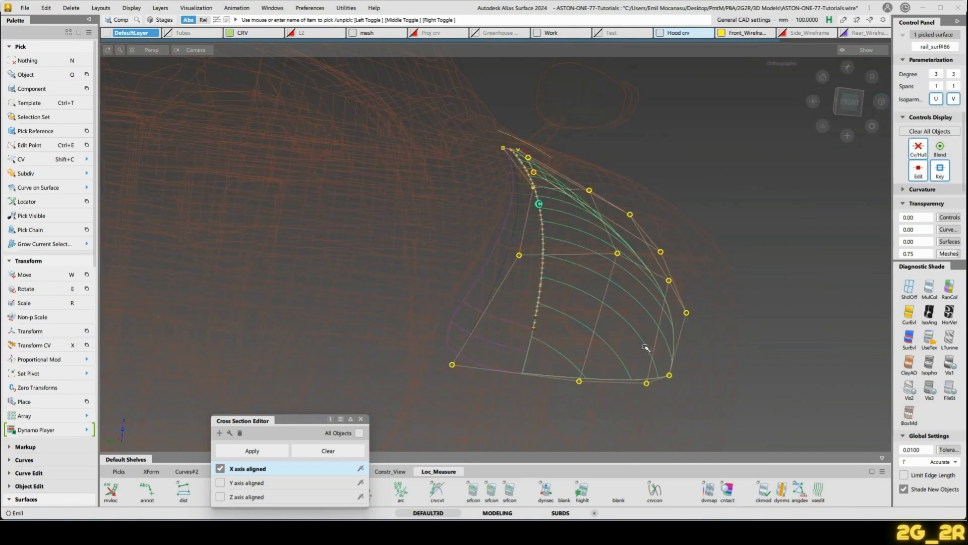
left_click_drag(642, 346, 598, 324, "alt+shift")
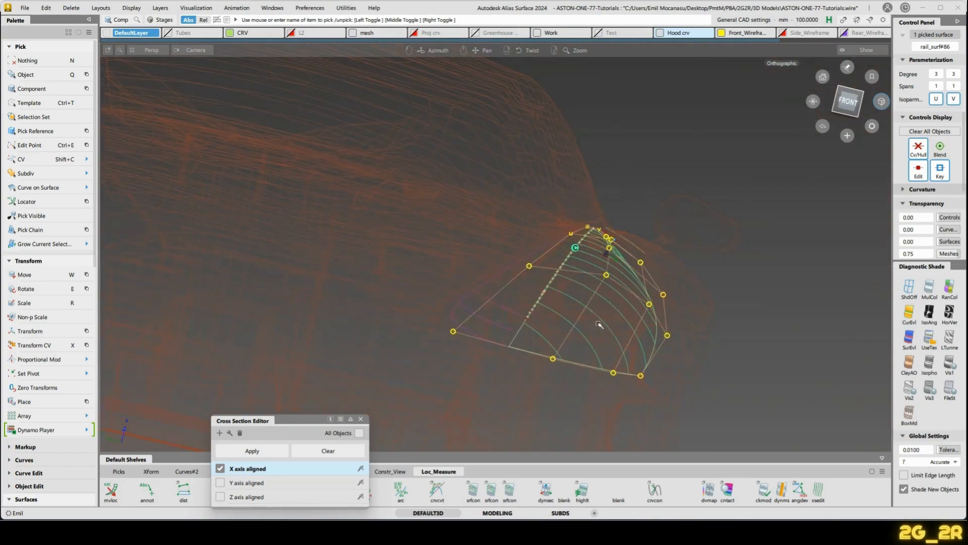
right_click_drag(598, 324, 605, 257, "alt+shift")
middle_click_drag(613, 341, 629, 304, "alt+shift")
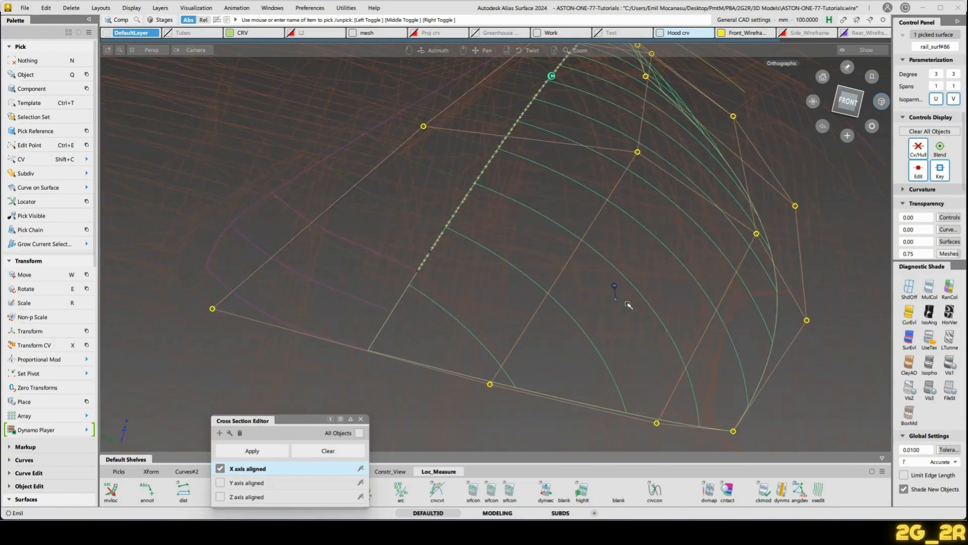
left_click(630, 278)
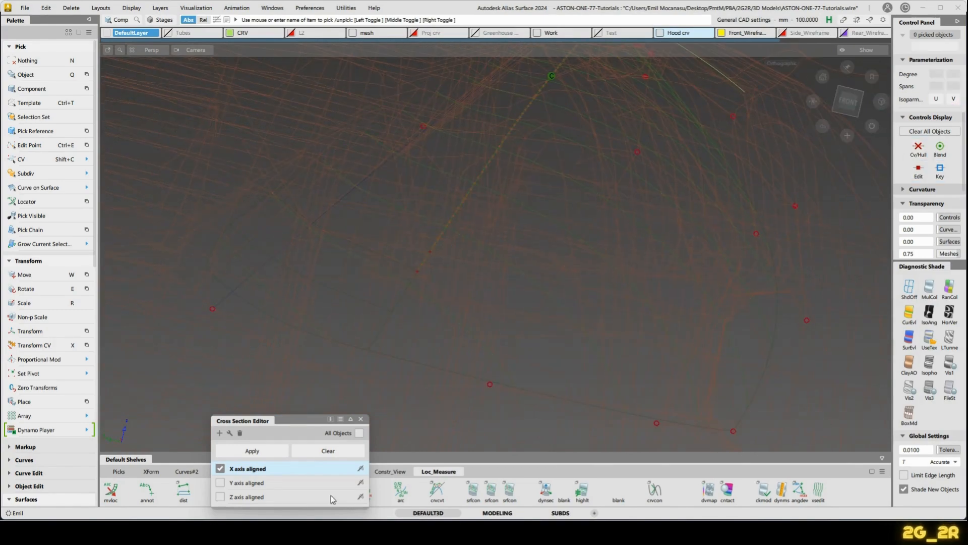
Hide the mesh layer, shade the rail surfaces with the UseTex diagnostic shader and close the Cross Section Editor.
left_click(353, 32)
left_click_drag(630, 181, 716, 212, "alt+shift")
left_click(931, 348)
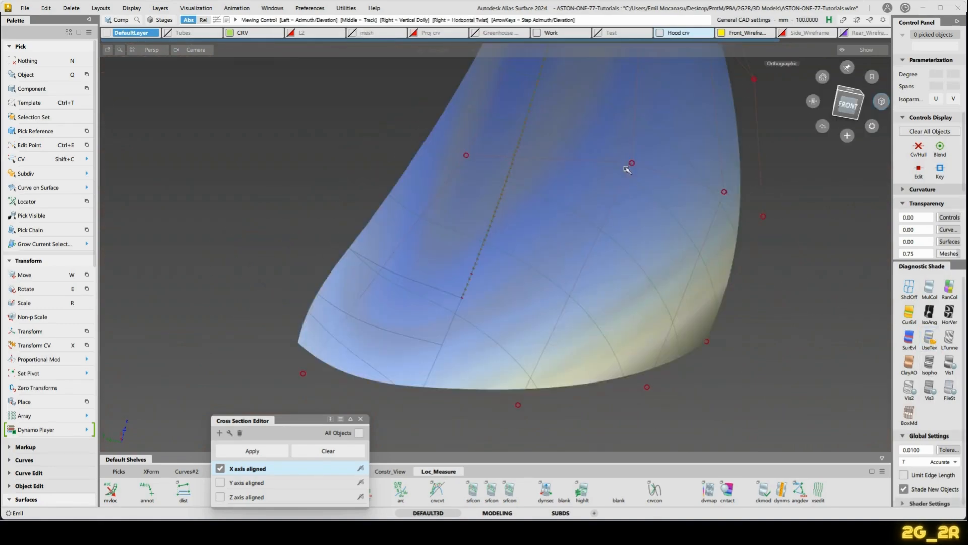
mouse_move(393, 363)
left_mouse_down("alt+shift")
mouse_move(401, 337)
mouse_move(452, 292)
mouse_move(469, 257)
mouse_move(536, 210)
left_mouse_up("alt+shift")
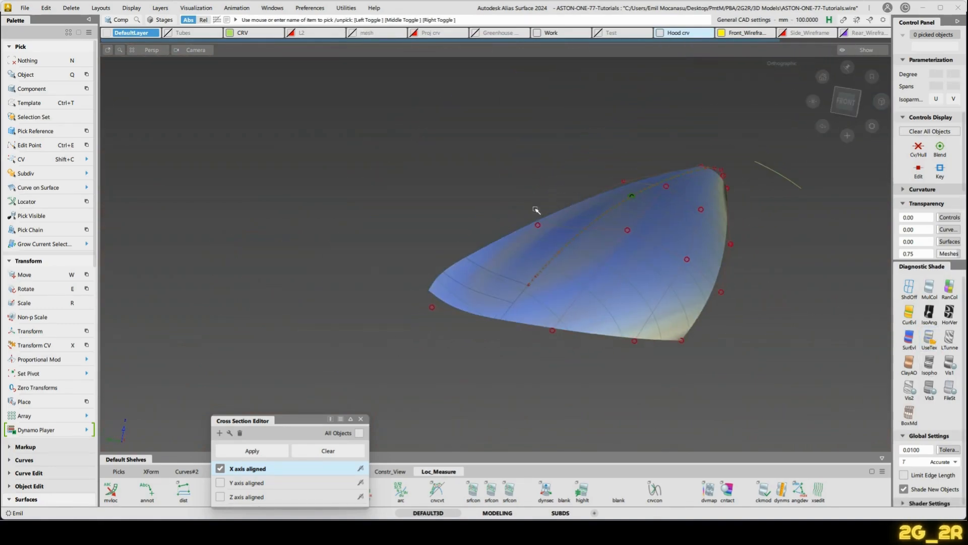
left_click(361, 418)
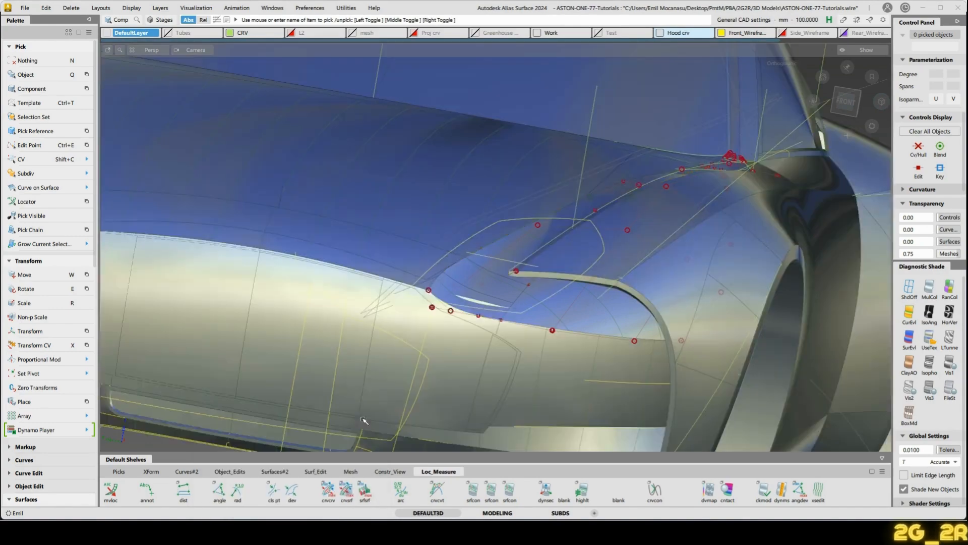
Examine the shaded surfaces between hood and headlight from several angles, checking highlight flow and the gaps along the hood edge.
left_click_drag(631, 353, 642, 367, "alt+shift")
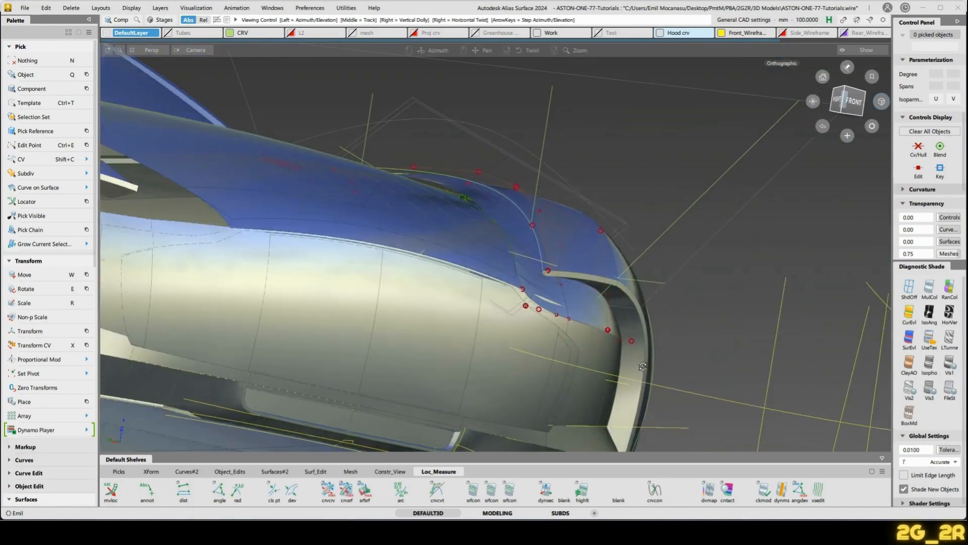
right_click_drag(642, 367, 404, 229, "alt+shift")
middle_click_drag(323, 232, 477, 300, "alt+shift")
left_click_drag(477, 300, 528, 255, "alt+shift")
right_click_drag(527, 256, 469, 461, "alt+shift")
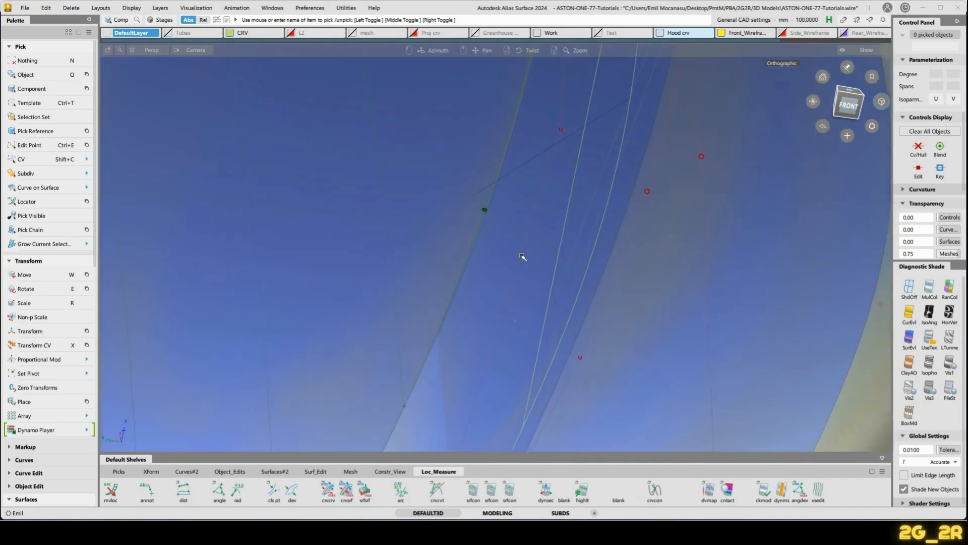
right_click_drag(523, 257, 538, 242, "alt+shift")
left_click_drag(538, 242, 532, 268, "alt+shift")
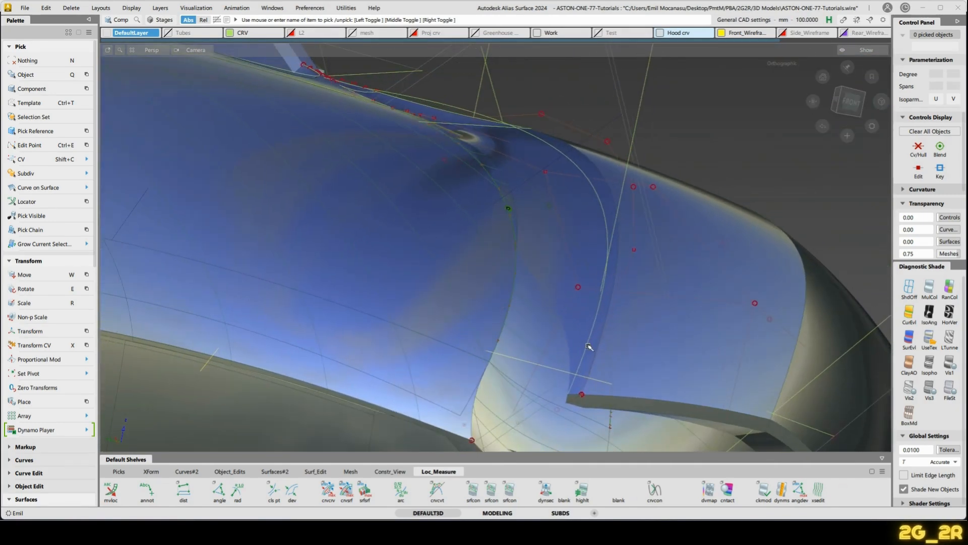
left_click_drag(588, 346, 474, 301, "alt+shift")
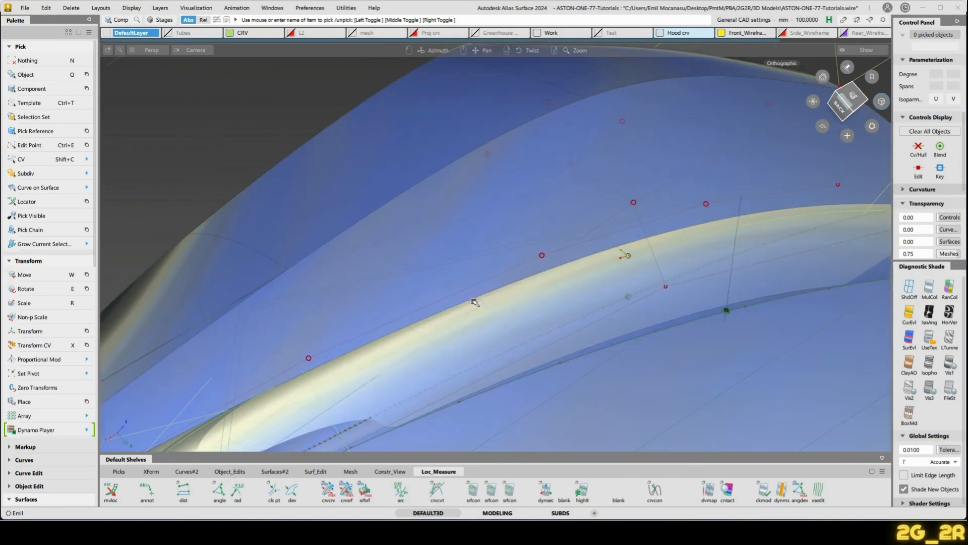
left_click_drag(787, 199, 733, 320, "alt+shift")
left_click(691, 302)
left_click(732, 320)
right_click_drag(732, 292, 746, 312, "alt+shift")
left_click_drag(746, 312, 507, 230, "alt+shift")
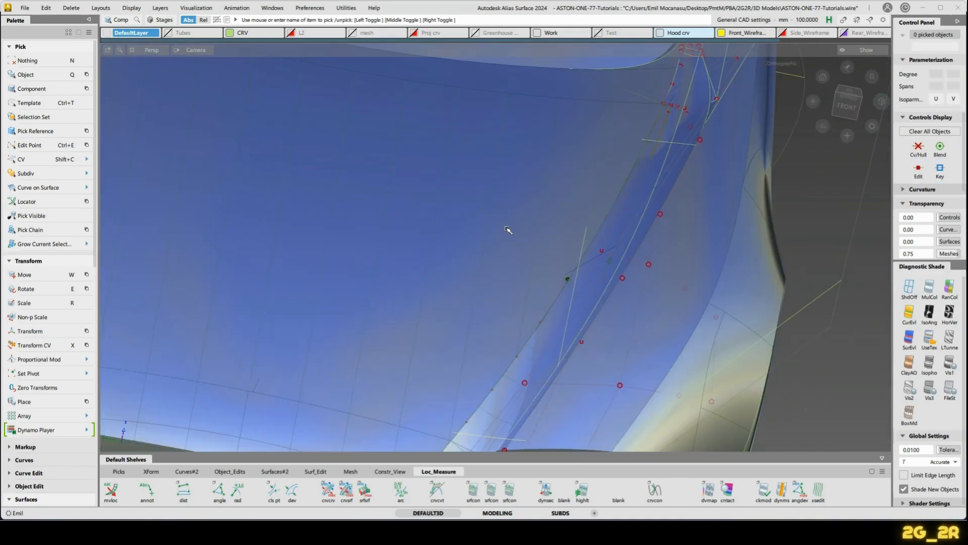
Check the large hood surface, reopen the Cross Section Editor and display the reference mesh over the shaded model.
right_click_drag(620, 121, 630, 151, "alt+shift")
left_click_drag(630, 151, 607, 222, "alt+shift")
left_click(524, 254)
left_click_drag(563, 271, 600, 310, "alt+shift")
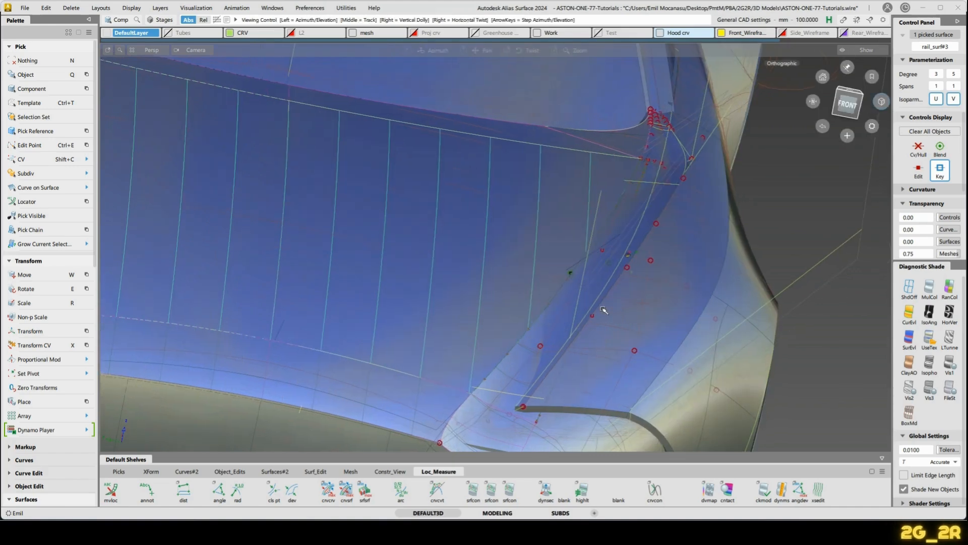
left_click(817, 496)
left_click(494, 224)
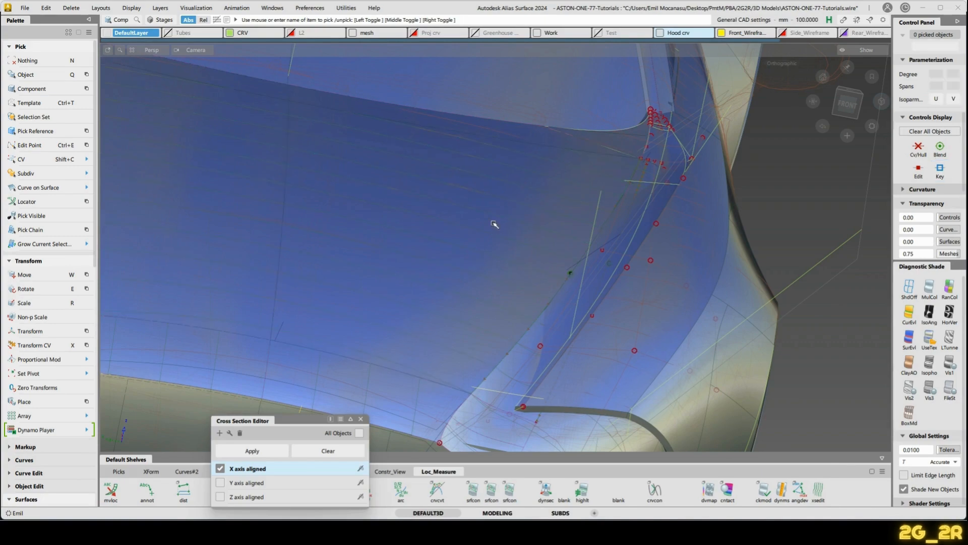
Isolate the large hood surface with the mesh by hiding it and swapping the hidden and visible objects.
left_click(437, 277)
key("Delete")
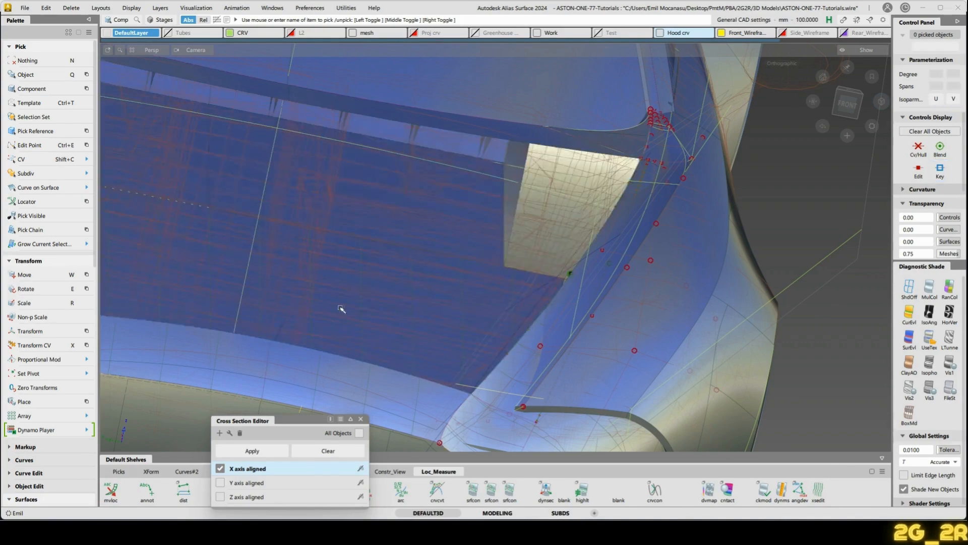
left_click_drag(449, 302, 426, 321, "alt+shift")
key("q")
left_click(426, 320)
left_click(426, 321)
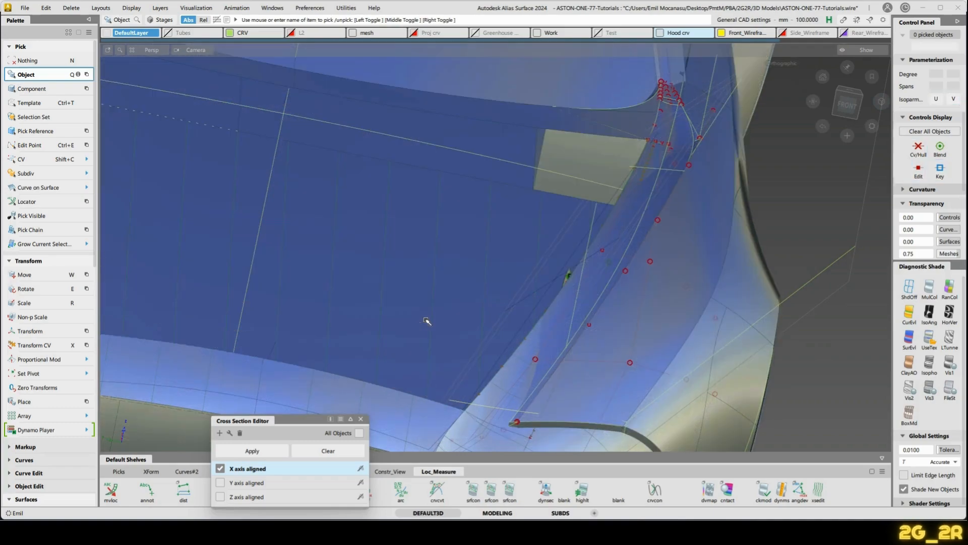
key("ctrl+h")
left_click(483, 298, "alt+shift")
Turn off diagnostic shading and compare the isolated hood surface with the reference mesh from the front and side.
right_click_drag(558, 335, 577, 275, "alt+shift")
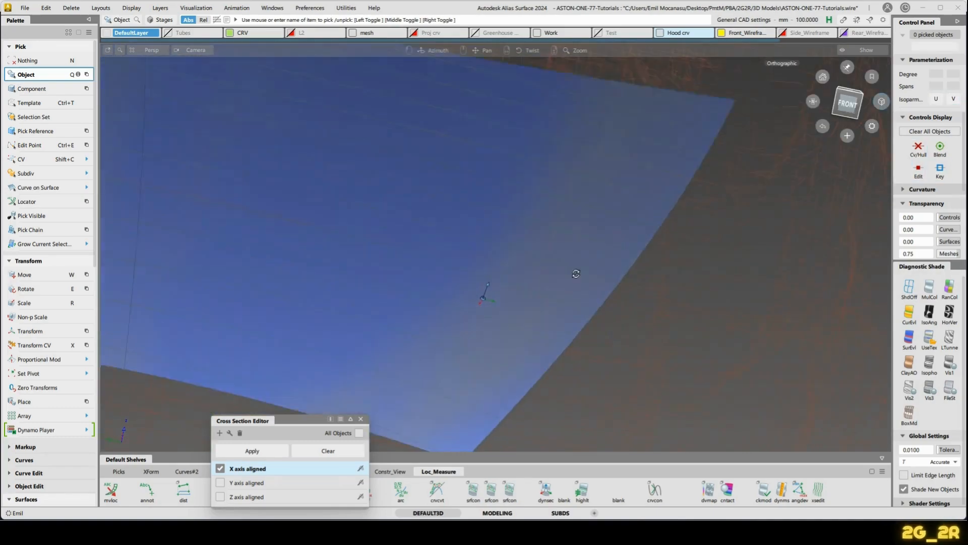
left_click_drag(577, 275, 622, 240, "alt+shift")
left_click(909, 295)
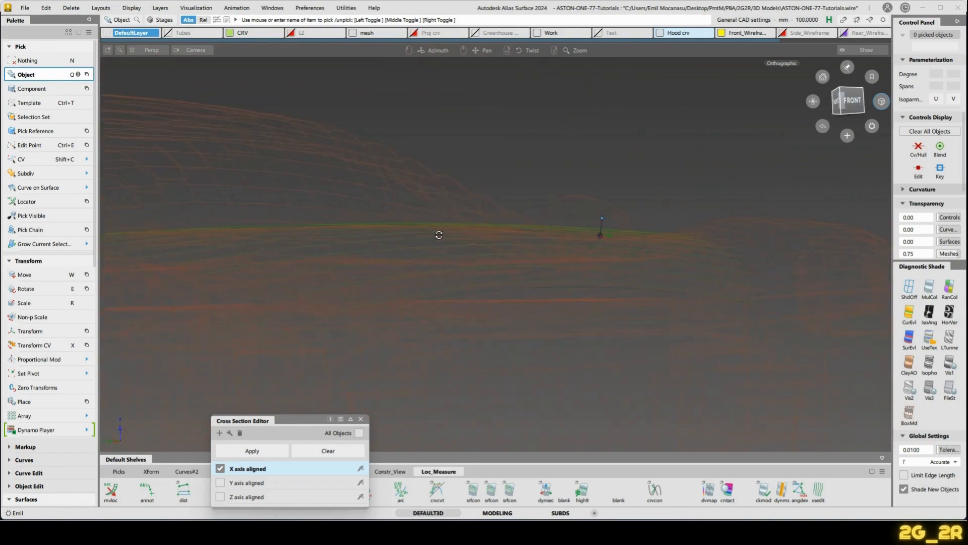
key("shift+alt")
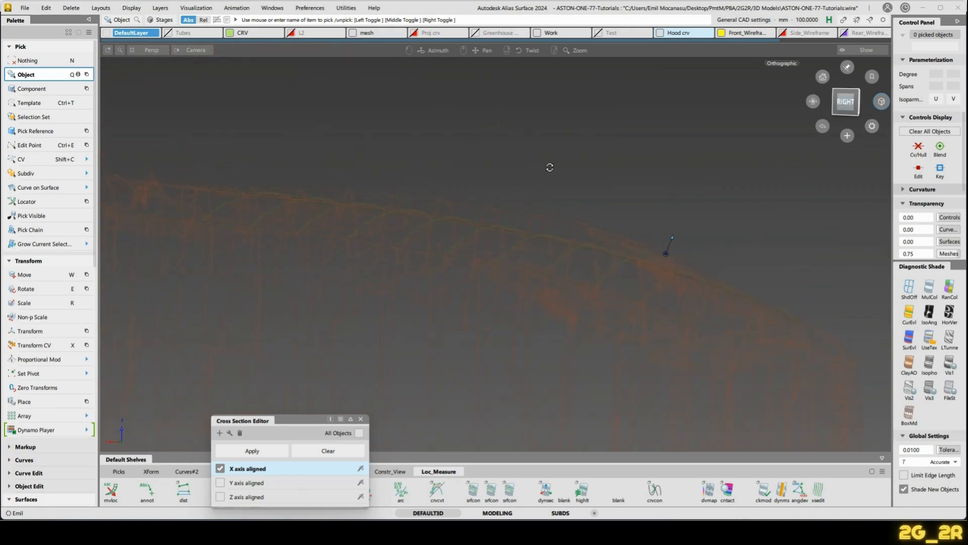
Turn diagnostic shading back on and inspect the hood edge and the corner where it meets the headlight opening.
left_click(936, 340)
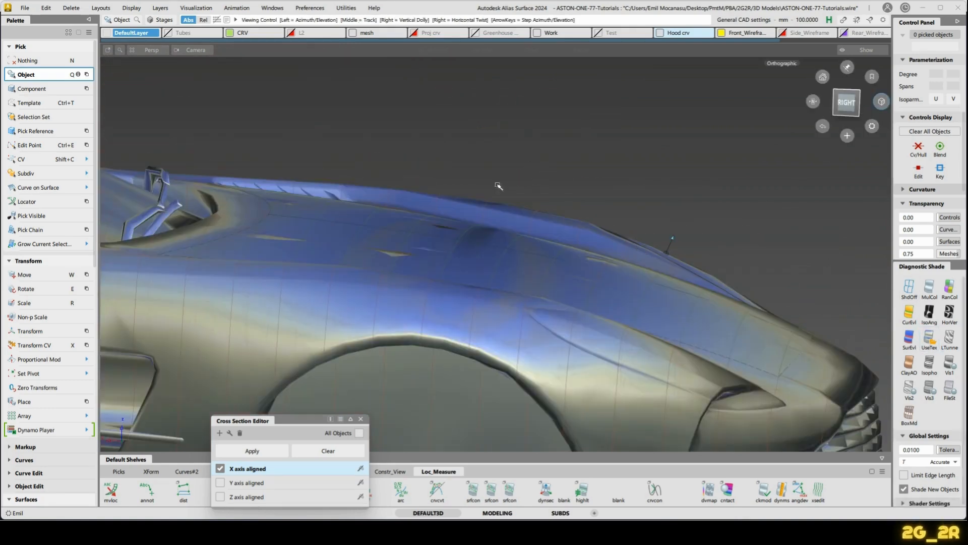
mouse_move(497, 186)
left_mouse_down("alt+shift")
mouse_move(588, 147)
mouse_move(624, 183)
mouse_move(614, 164)
mouse_move(571, 212)
left_mouse_up("alt+shift")
left_click_drag(715, 245, 535, 231, "alt+shift")
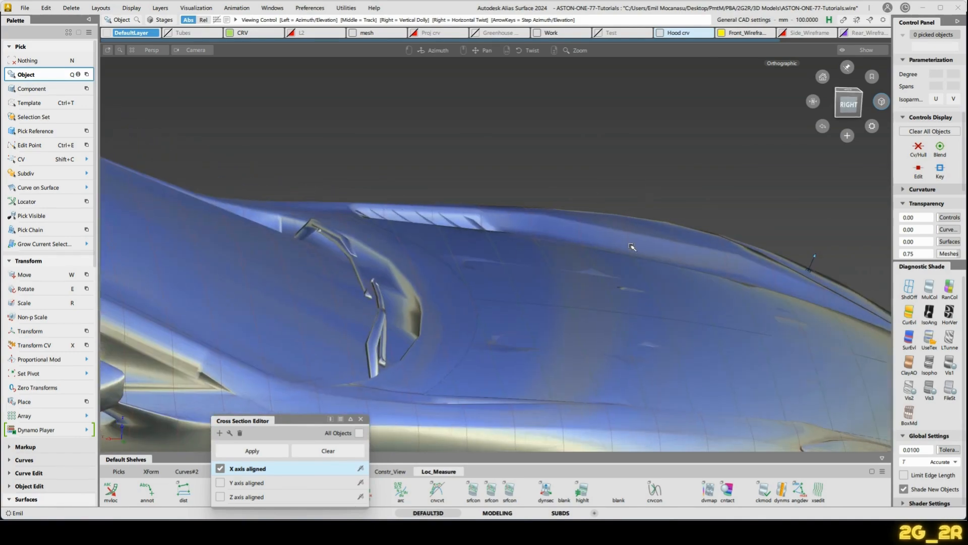
left_click_drag(705, 207, 594, 260, "alt+shift")
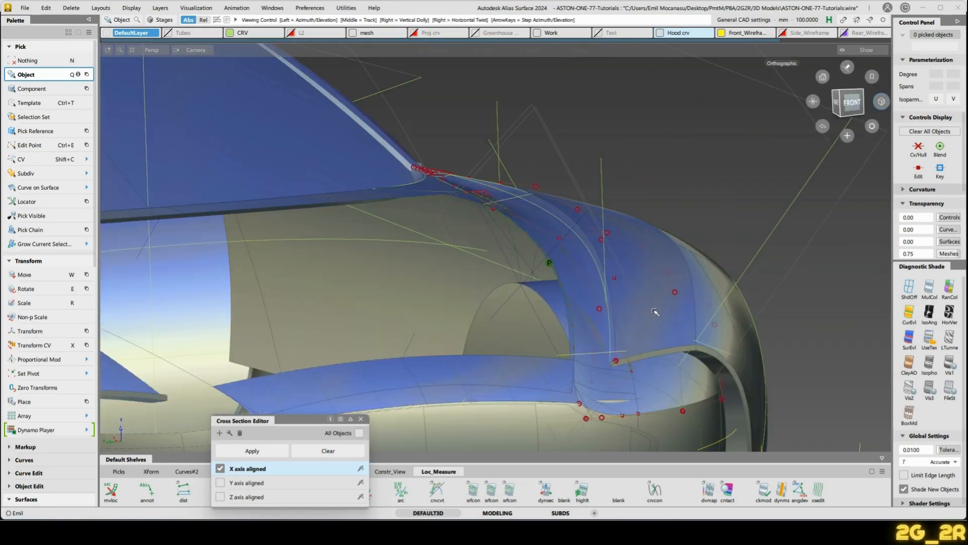
right_click_drag(661, 367, 464, 229, "alt+shift")
left_click_drag(458, 266, 439, 291, "alt+shift")
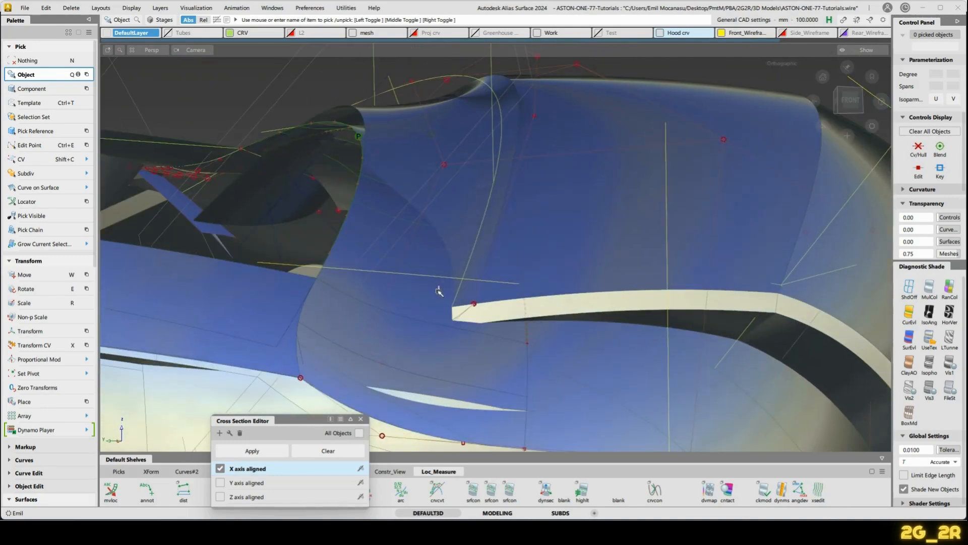
Isolate the large hood surface and the two boundary curves meeting at the headlight corner from the rest of the model.
left_click(476, 244)
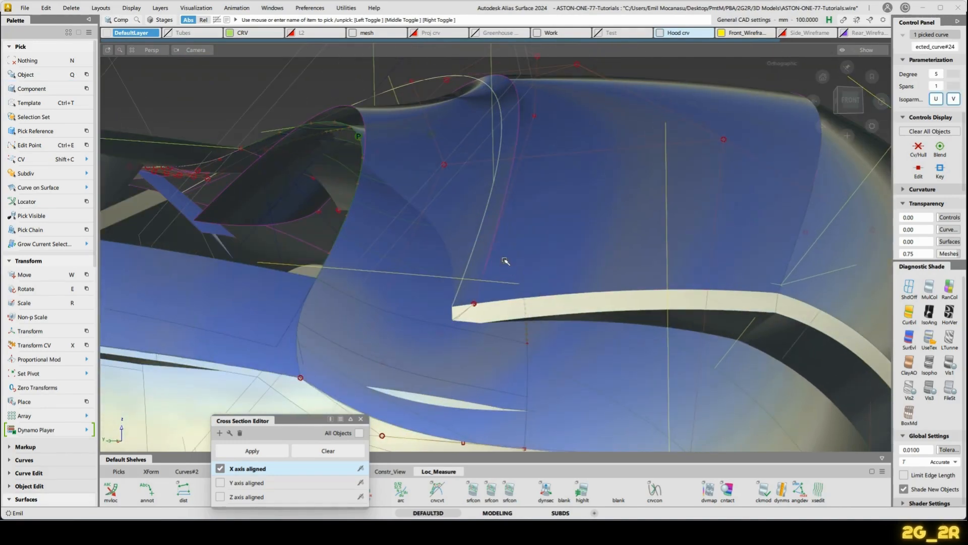
left_click(542, 299)
left_click_drag(565, 237, 514, 248, "alt+shift")
middle_click_drag(514, 248, 543, 216, "alt+shift")
left_click_drag(520, 314, 566, 313, "ctrl+shift")
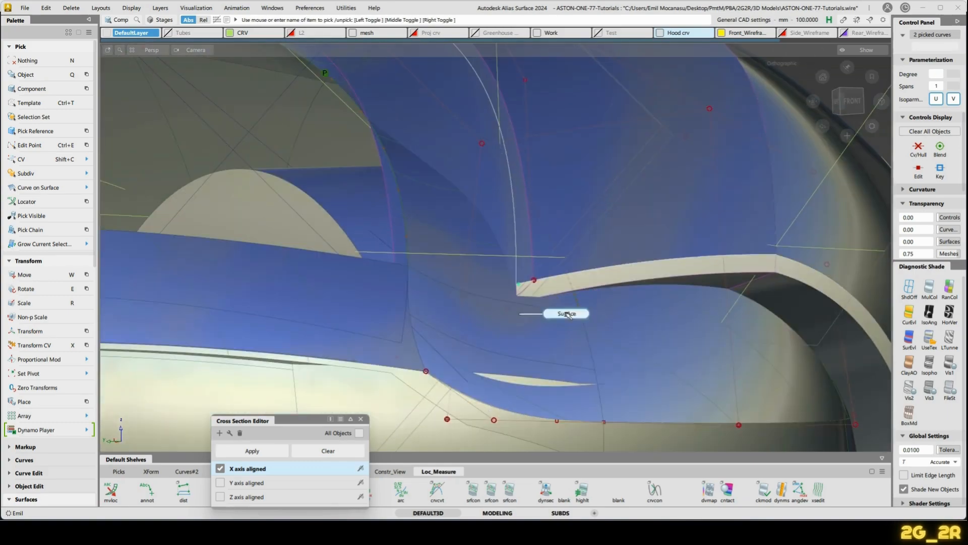
left_click(568, 331)
left_click(620, 334)
left_click_drag(696, 347, 615, 288, "alt+shift")
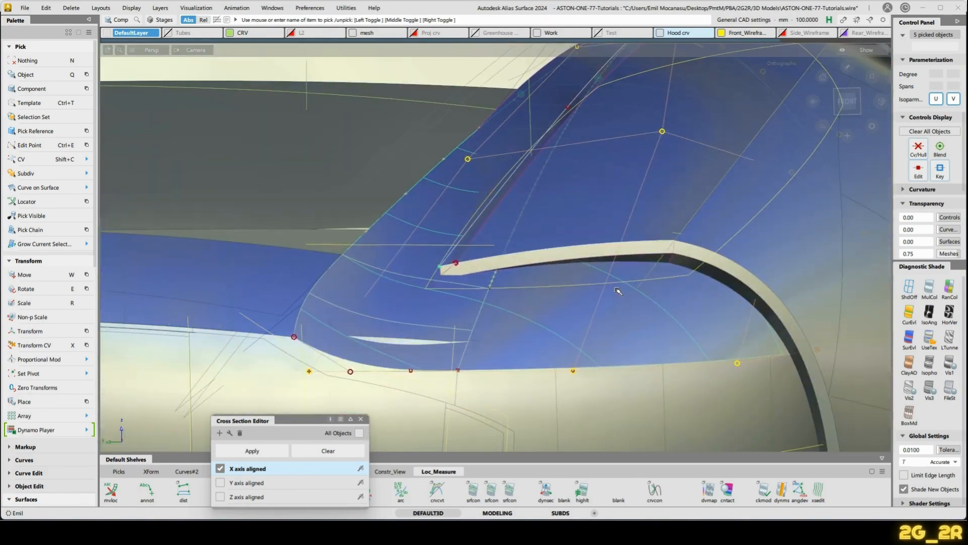
key("Delete")
left_click_drag(418, 303, 518, 287, "alt+shift")
key("ctrl+z")
mouse_move(518, 287)
right_mouse_down("alt+shift")
mouse_move(529, 244)
mouse_move(524, 288)
right_mouse_up("alt+shift")
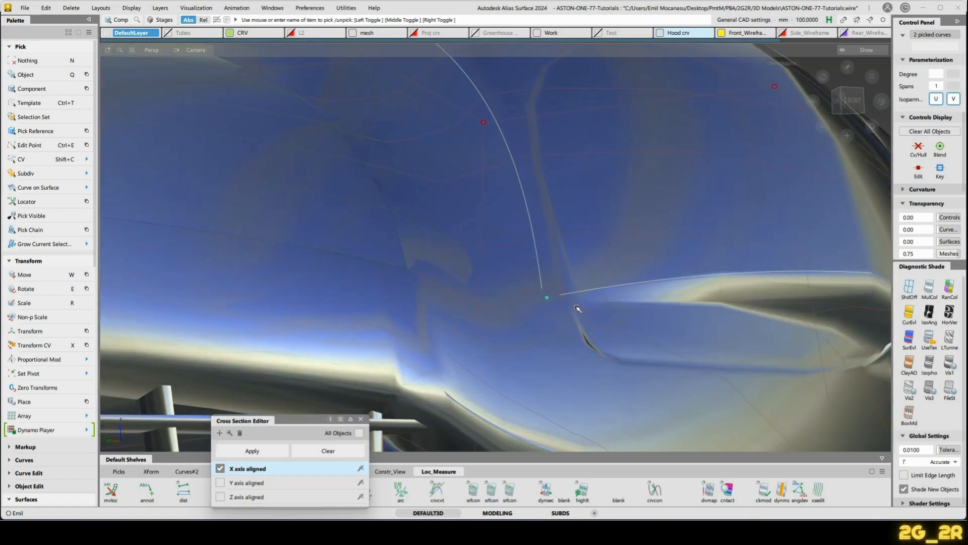
Display the control vertices of the two boundary curves, clear the selection and hide the mesh layer.
right_click_drag(555, 317, 609, 307, "ctrl+shift")
left_click_drag(609, 307, 652, 337, "alt+shift")
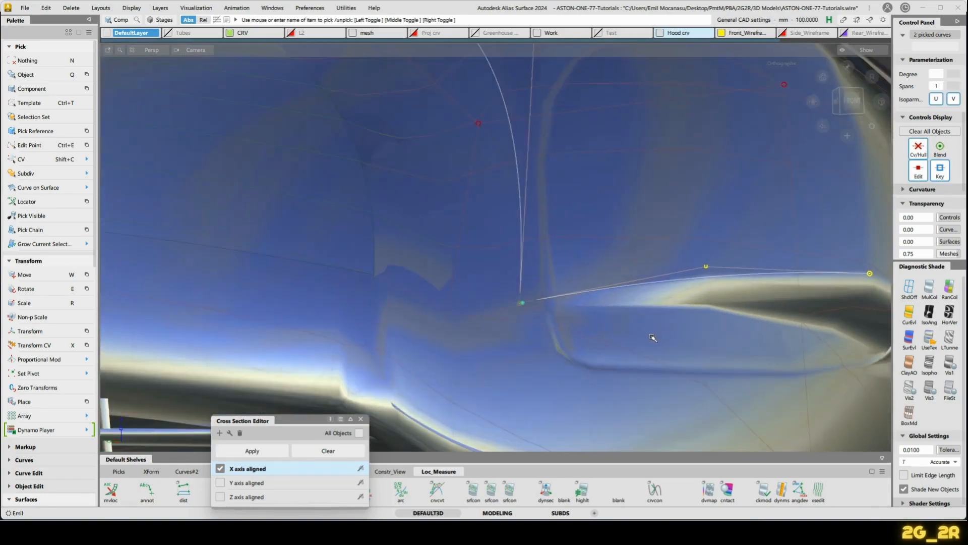
key("n")
left_click(352, 33)
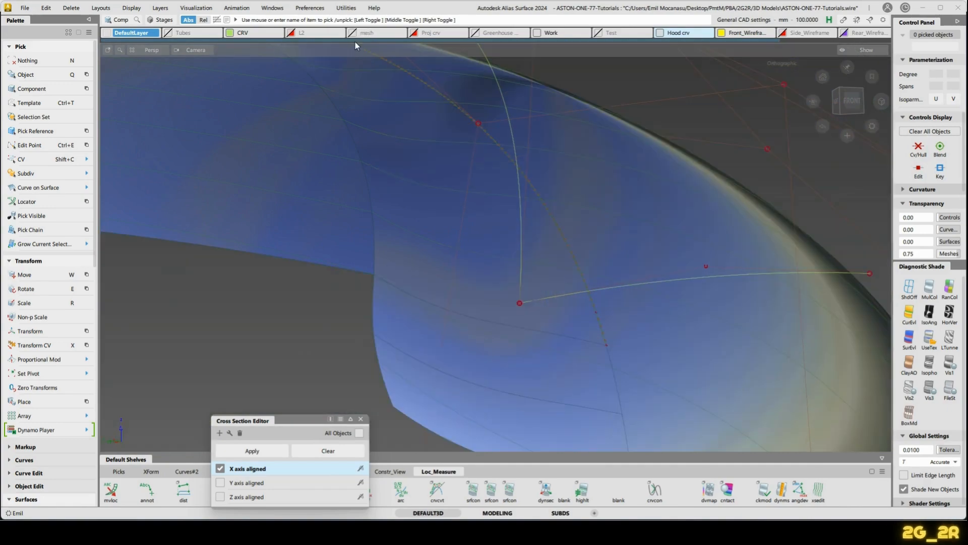
Pull the corner-end CV of the long hood boundary curve away from the shorter headlight curve with Transform CV.
middle_click_drag(522, 285, 486, 210, "alt+shift")
right_click_drag(486, 211, 519, 214, "alt+shift")
left_click_drag(520, 214, 518, 189, "alt+shift")
key("shift+c")
middle_click_drag(482, 66, 483, 95, "alt+shift")
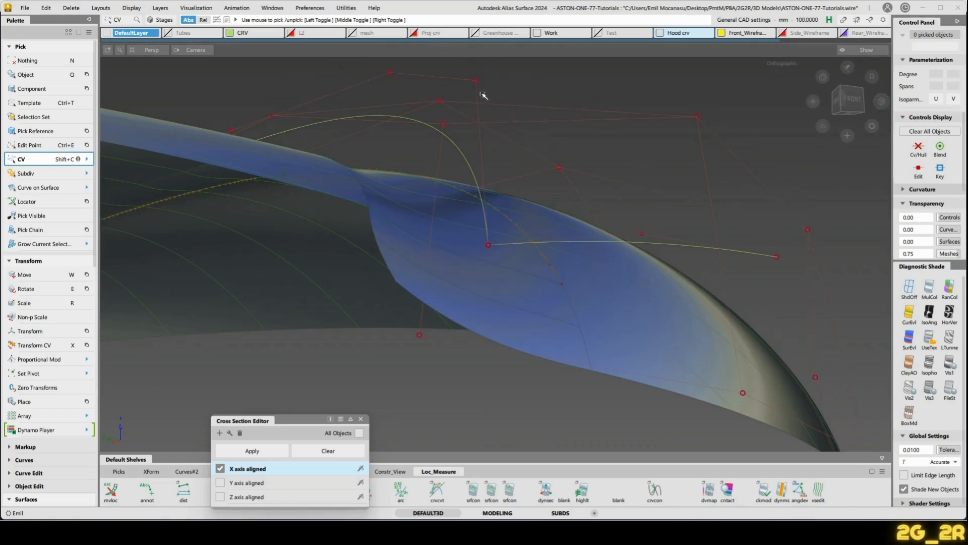
left_click_drag(464, 74, 506, 106)
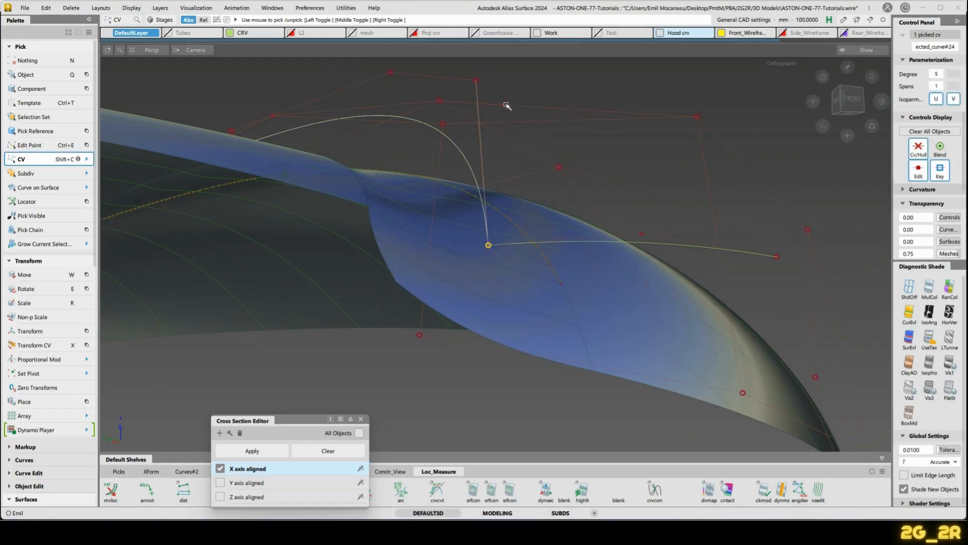
key("x")
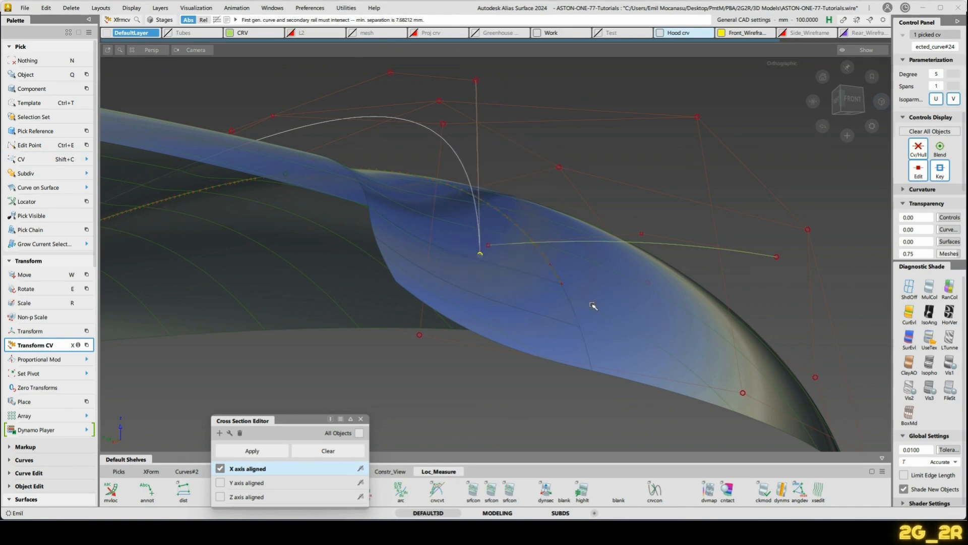
left_click_drag(607, 279, 551, 307, "alt+shift")
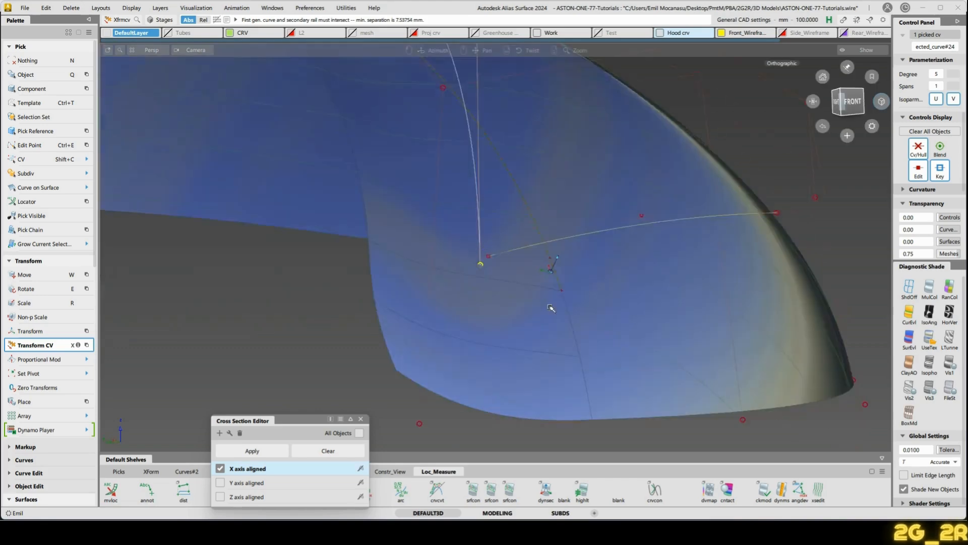
Adjust the corner-end CV of the shorter headlight curve with Transform CV, moving it in NUV mode.
right_click_drag(551, 307, 439, 265, "alt+shift")
left_click_drag(407, 266, 453, 223)
left_click(411, 268)
key("shift+c")
key("x")
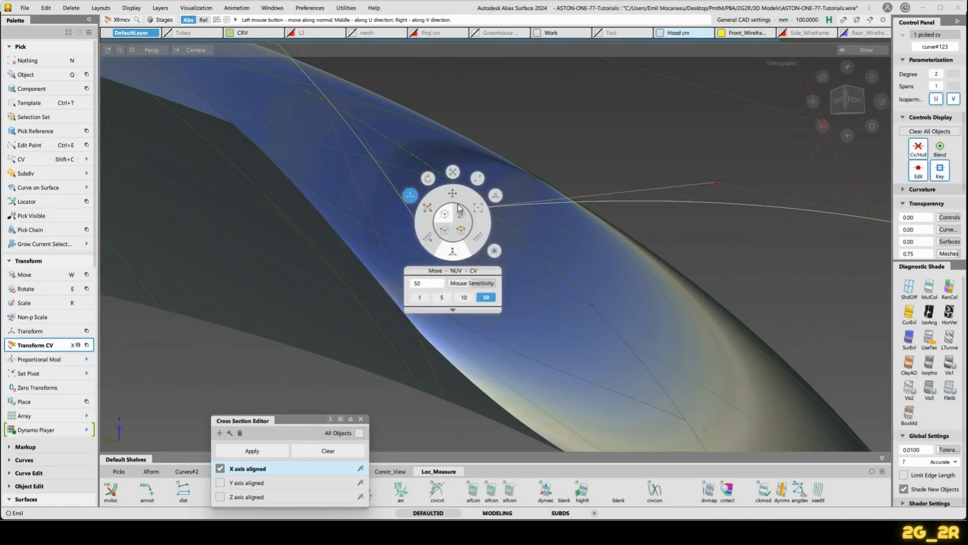
key("x")
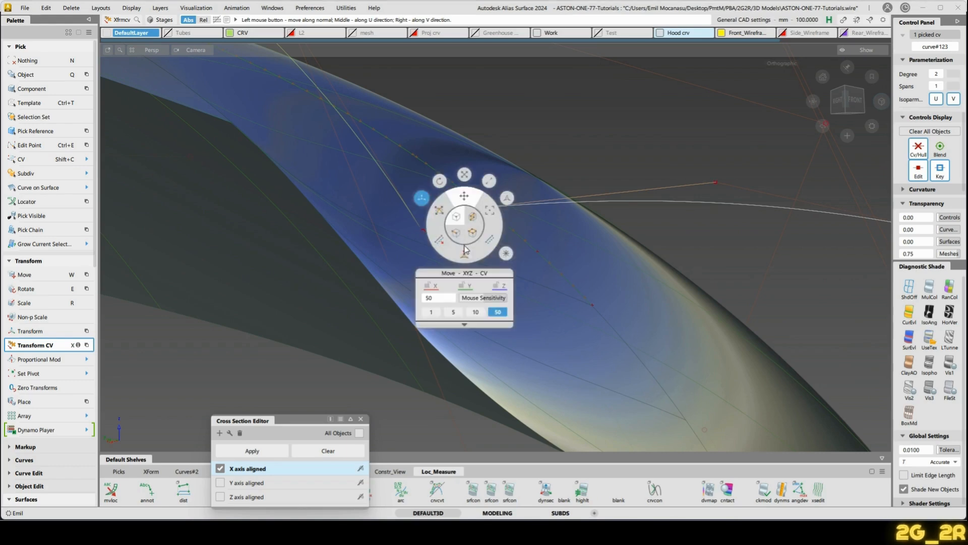
left_click(464, 252)
right_click_drag(464, 262, 364, 393)
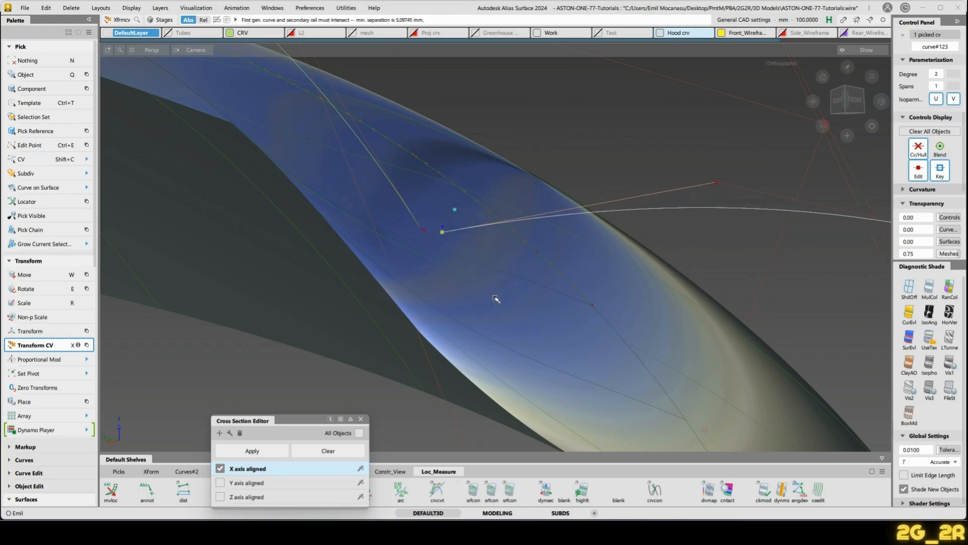
right_click_drag(497, 299, 405, 407)
left_click_drag(492, 315, 614, 213, "alt+shift")
right_click_drag(614, 214, 422, 327)
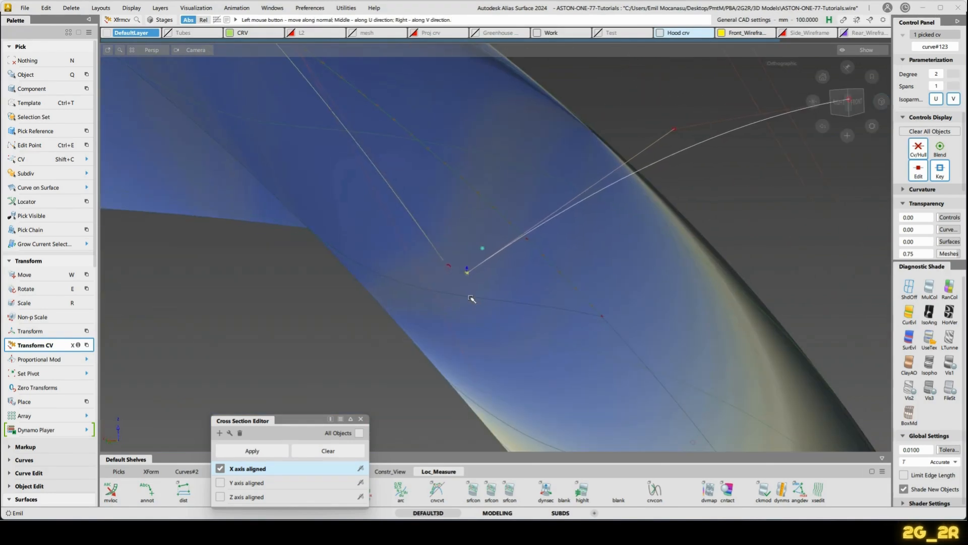
left_click_drag(513, 277, 618, 195, "alt+shift")
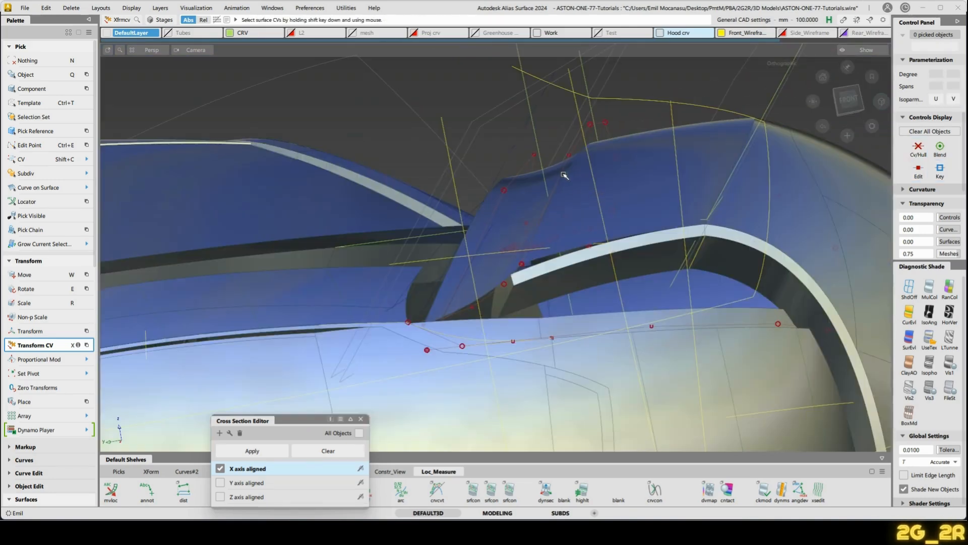
Draw a degree 1 edit-point line joining the two ends of the shorter headlight curve.
left_click_drag(564, 175, 579, 173, "alt+shift")
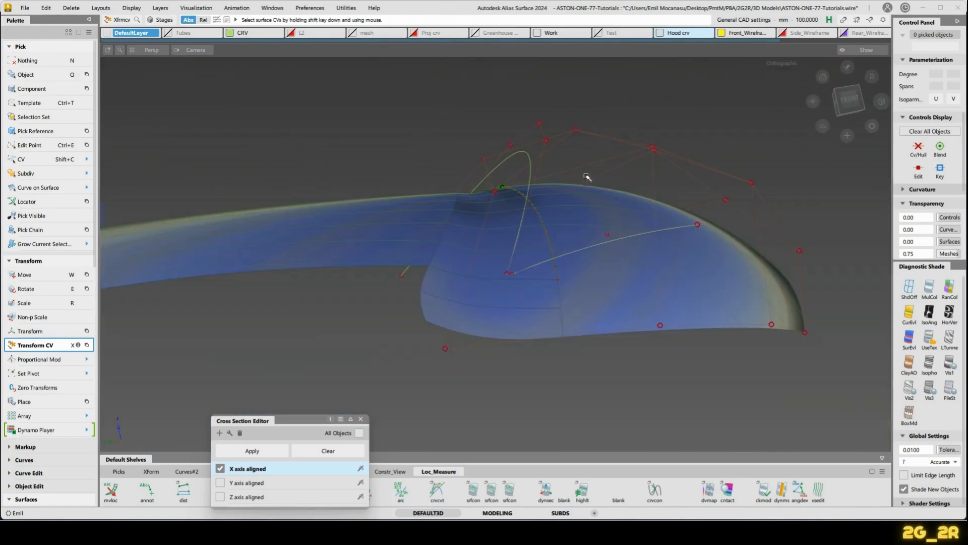
left_click_drag(526, 196, 627, 212, "alt+shift")
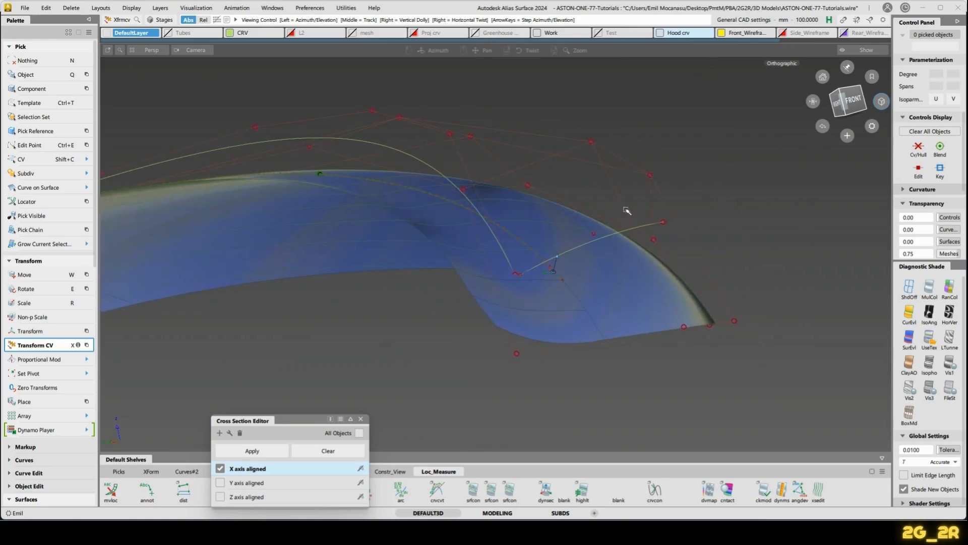
right_click_drag(627, 212, 620, 238, "alt+shift")
middle_click_drag(627, 234, 597, 275, "ctrl+shift")
left_click(528, 286, "ctrl")
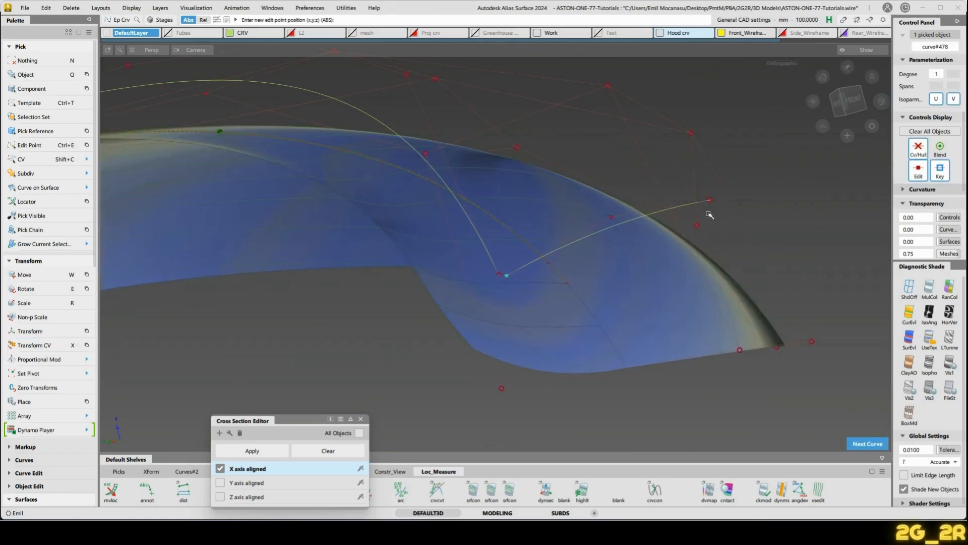
left_click_drag(727, 217, 659, 240, "alt+shift")
right_click_drag(659, 240, 668, 186, "alt+shift")
key("space")
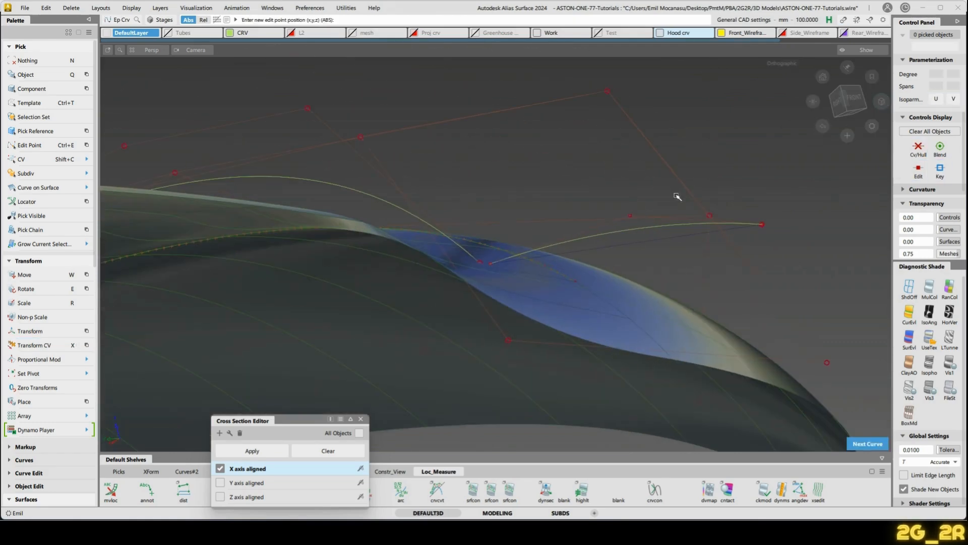
Draw a line from the chord's midpoint to the headlight curve's middle CV and sweep it along the chord as a Profile surface.
left_click(695, 233)
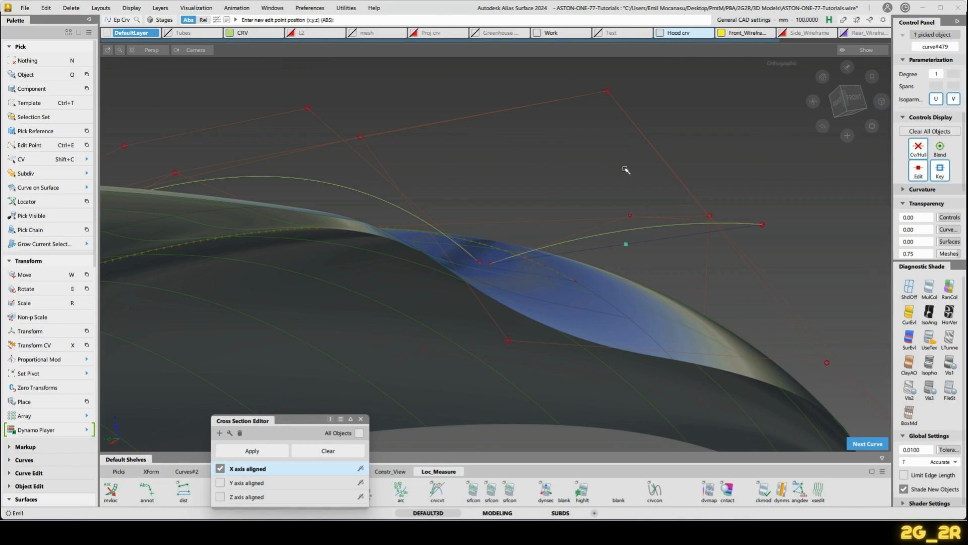
key("space")
left_click_drag(608, 161, 599, 225, "ctrl+shift")
left_click(748, 225)
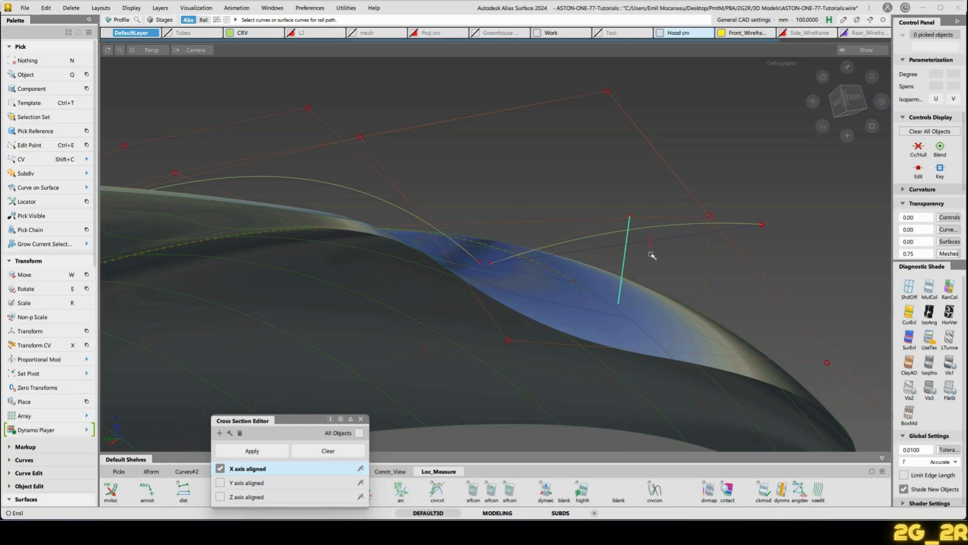
key("space")
left_click_drag(625, 151, 614, 145, "alt+shift")
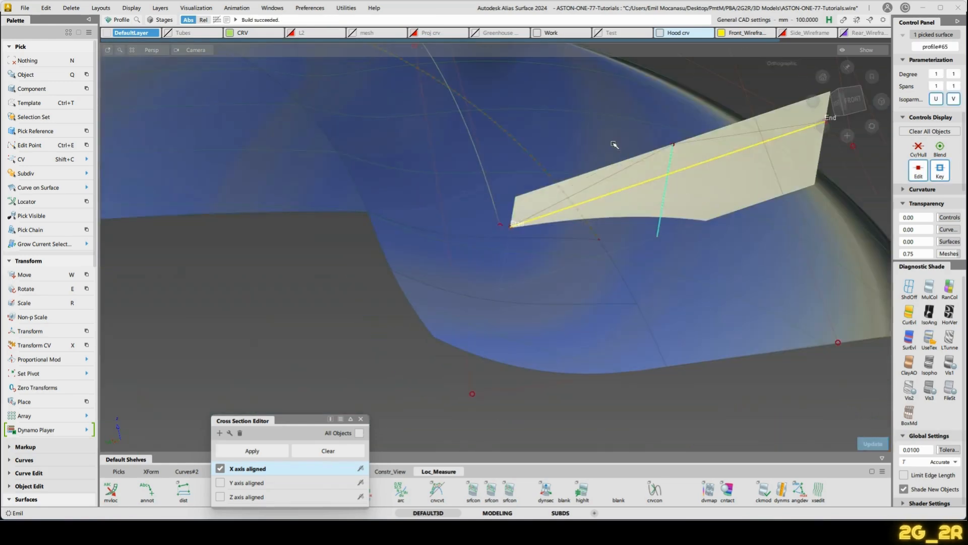
key("n")
right_click_drag(614, 144, 527, 193, "alt+shift")
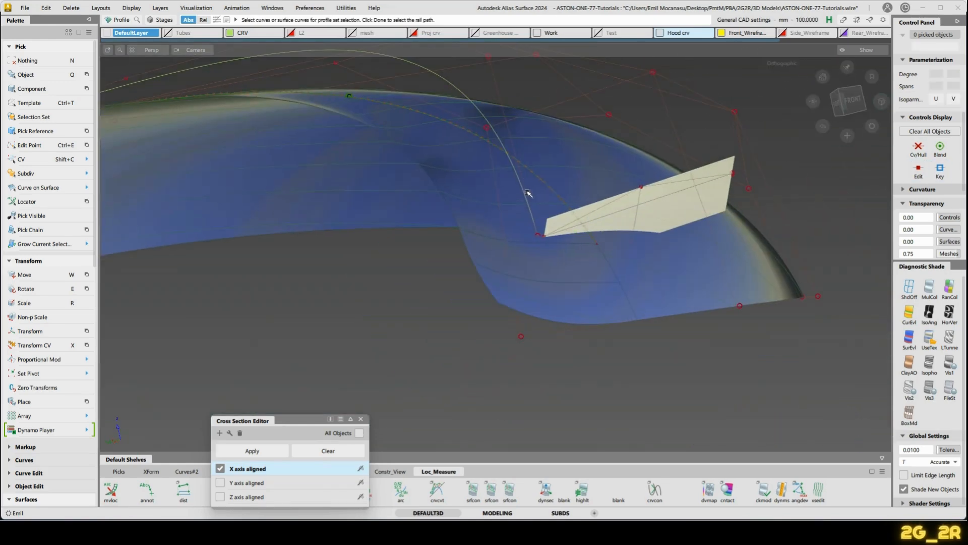
Draw a degree 1 edit-point line joining the two ends of the long hood boundary curve.
left_click(530, 253)
left_click_drag(530, 254, 584, 190, "alt+shift")
right_click_drag(583, 190, 626, 412, "alt+shift")
middle_click_drag(548, 148, 549, 200, "alt+shift")
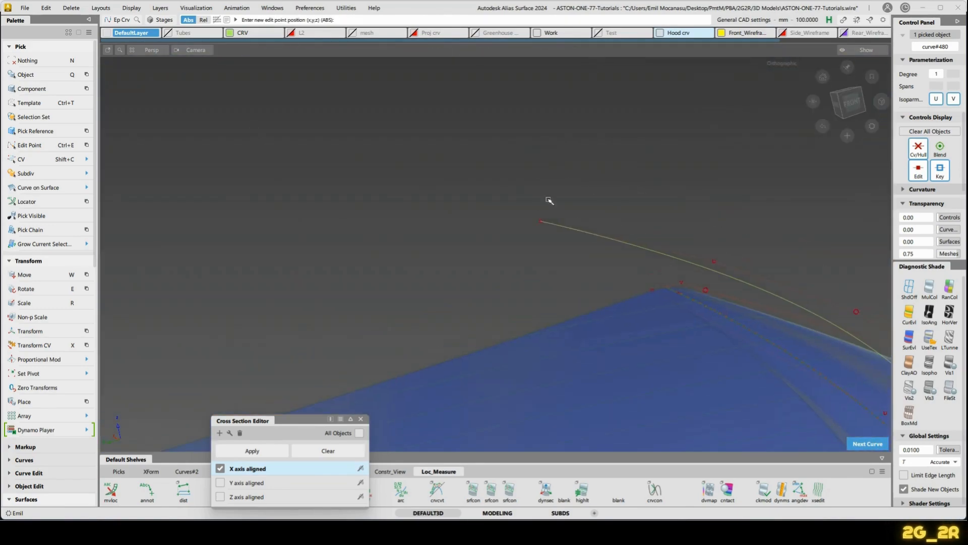
left_click(541, 220)
right_click_drag(776, 131, 573, 43, "alt+shift")
key("n")
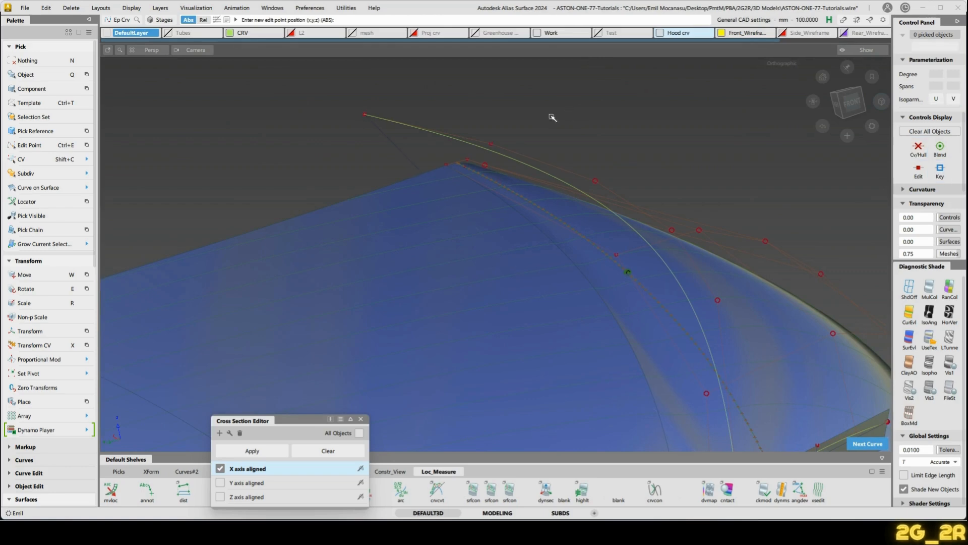
Draw a line from the long chord's midpoint up to the hood boundary curve and scale it well past the curve.
left_click(399, 152)
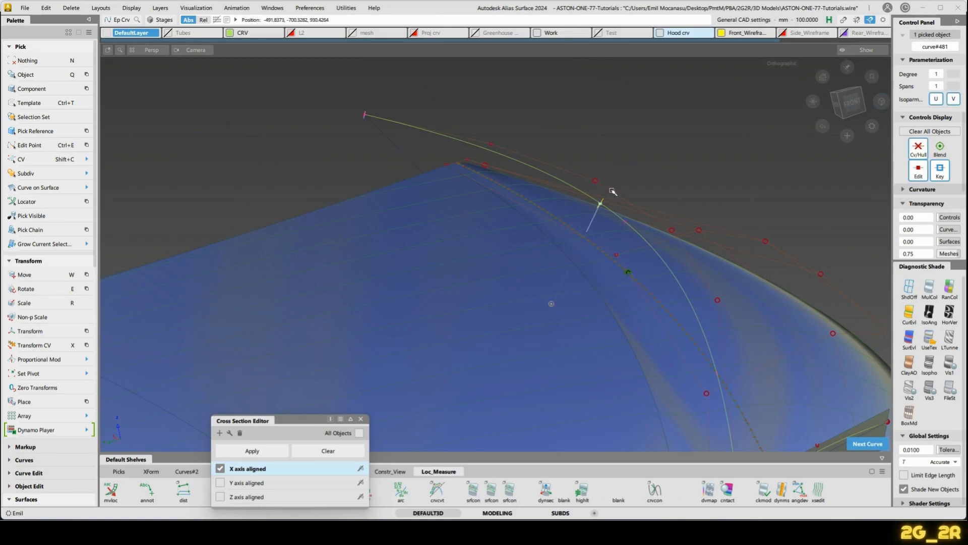
left_click_drag(612, 192, 580, 121, "alt+shift")
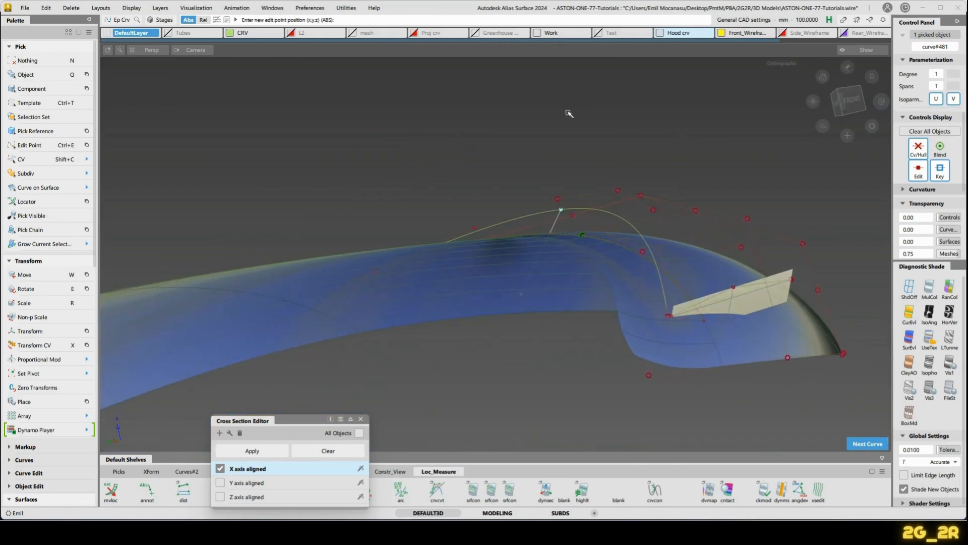
key("r")
key("n")
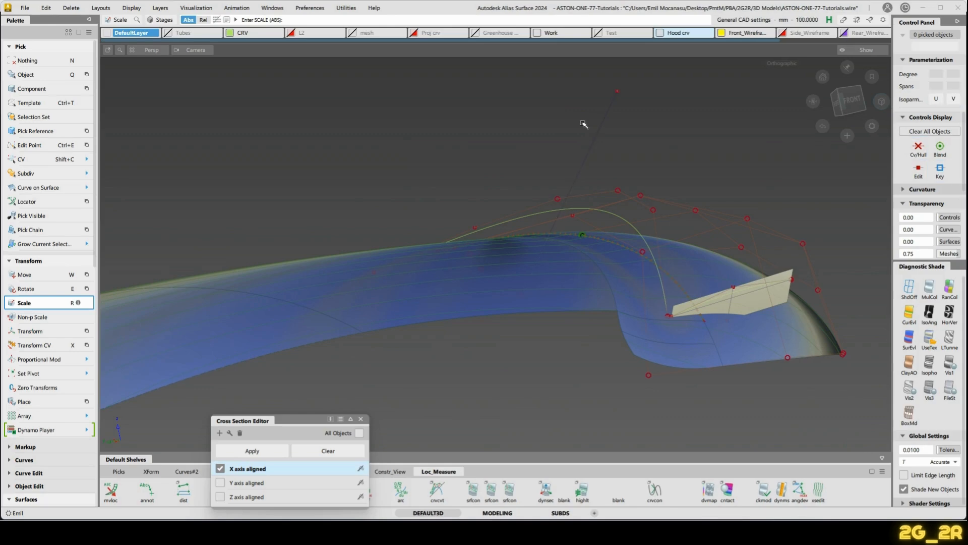
left_click_drag(802, 212, 588, 181, "alt+shift")
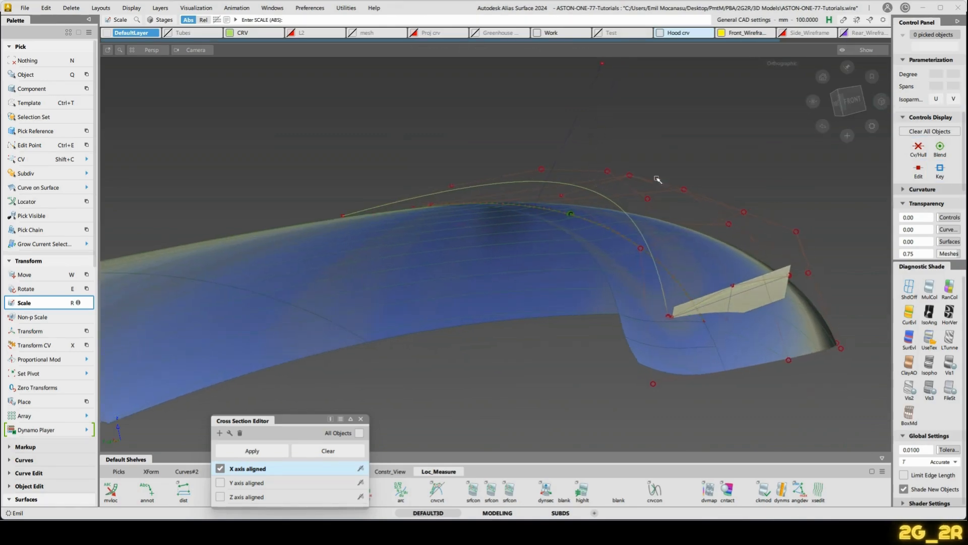
Sweep the lengthened line along the long chord to build a flat Profile surface through the hood boundary curve.
left_click_drag(656, 179, 591, 114, "ctrl+shift")
left_click_drag(567, 306, 571, 345, "alt+shift")
left_click(577, 362)
left_click_drag(761, 156, 758, 188, "alt+shift")
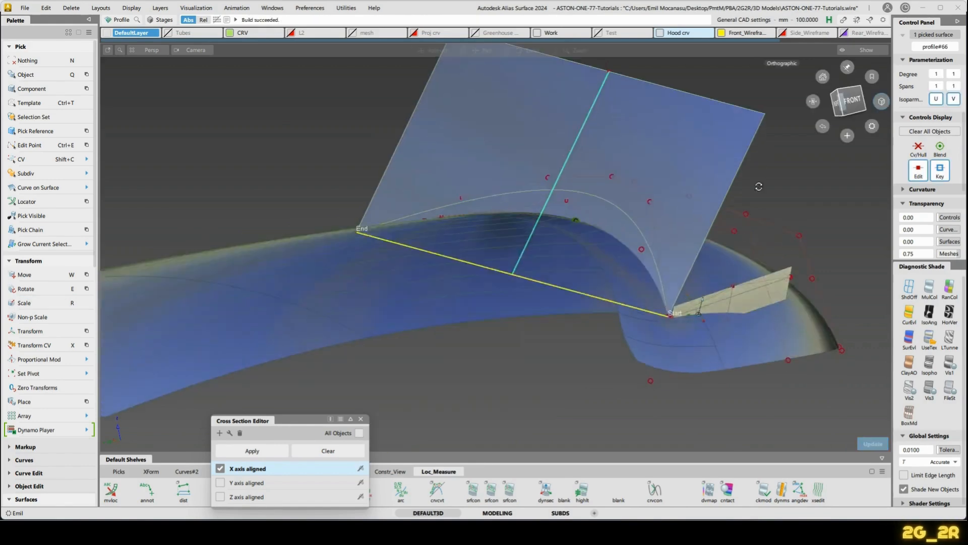
right_click_drag(759, 188, 754, 165, "alt+shift")
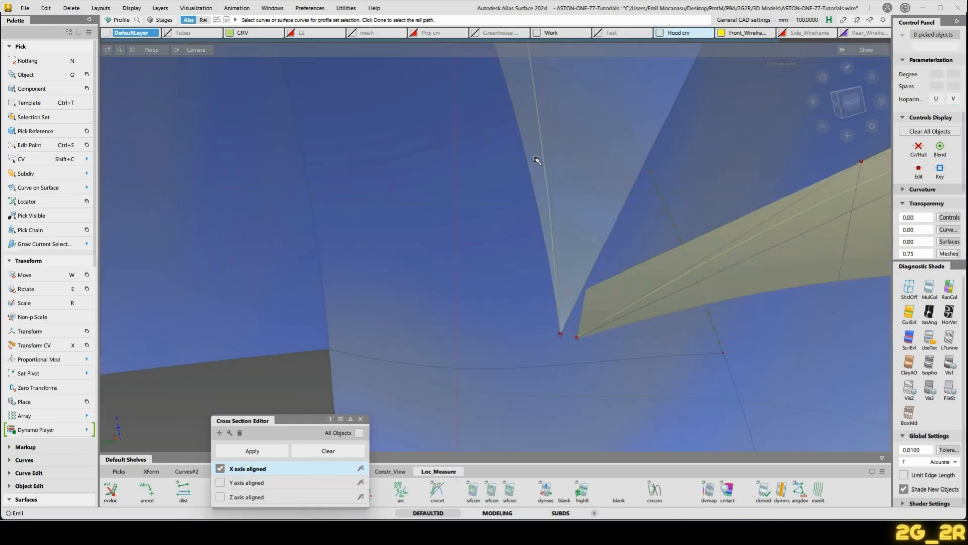
Extend the long hood chord about 51 mm past its lower end to lengthen its flat surface.
left_click_drag(538, 156, 503, 320, "ctrl+shift")
left_click(489, 344)
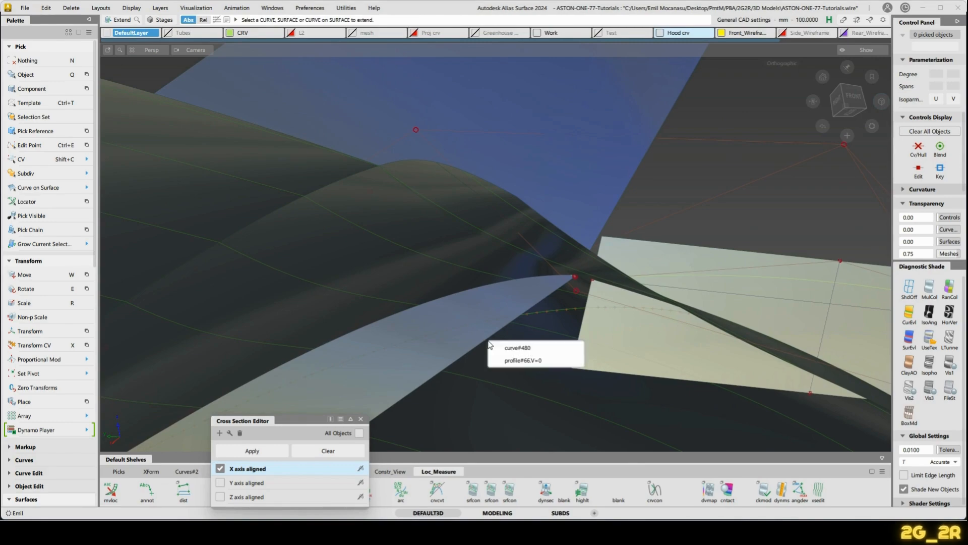
left_click(523, 348)
left_click_drag(731, 216, 846, 193, "alt+shift")
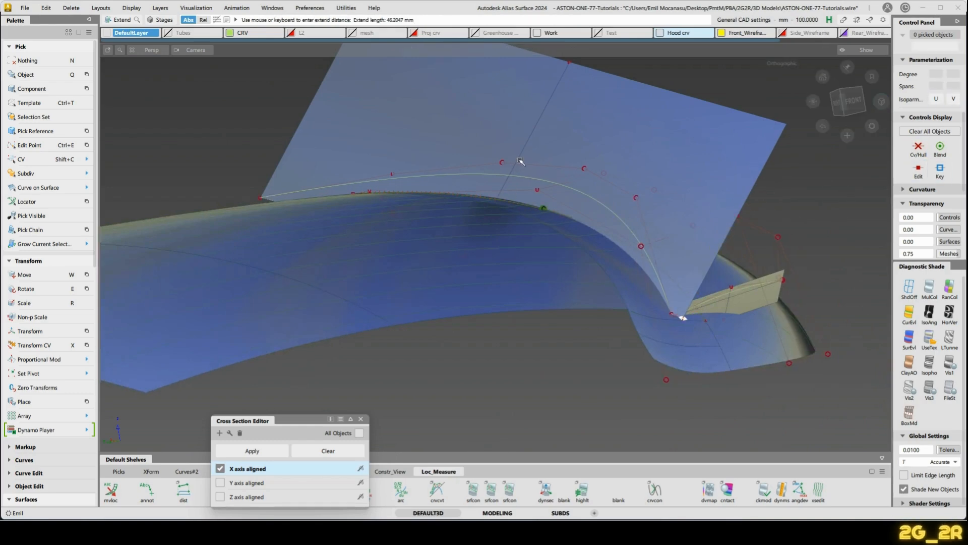
left_click_drag(794, 94, 801, 272)
middle_click_drag(802, 273, 624, 183, "alt+shift")
Extend the flat headlight surface about 16 mm so it passes through the flat hood surface.
scroll(624, 184, "up", 6)
middle_click_drag(524, 191, 512, 253, "alt+shift")
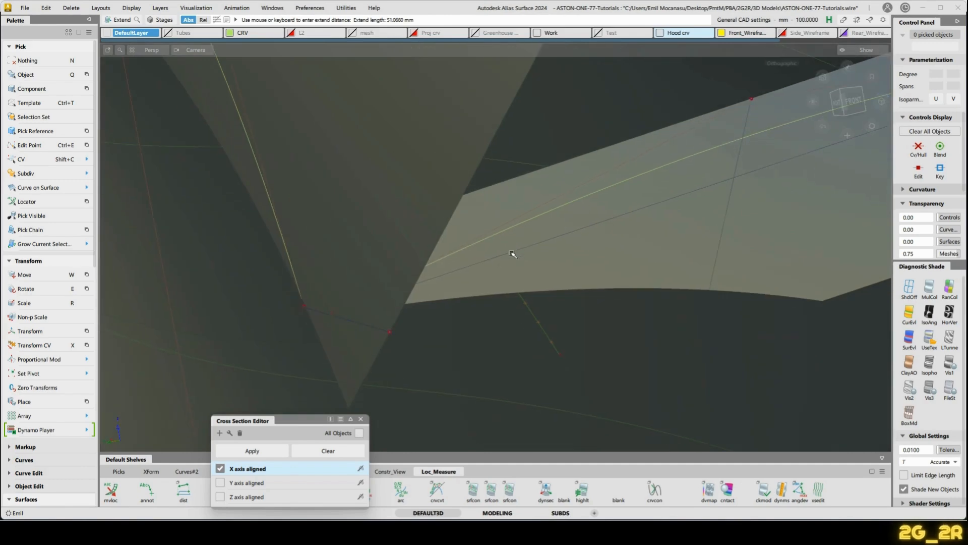
left_click_drag(671, 255, 514, 305)
scroll(520, 236, "down", 1)
middle_click_drag(542, 217, 637, 170, "alt+shift")
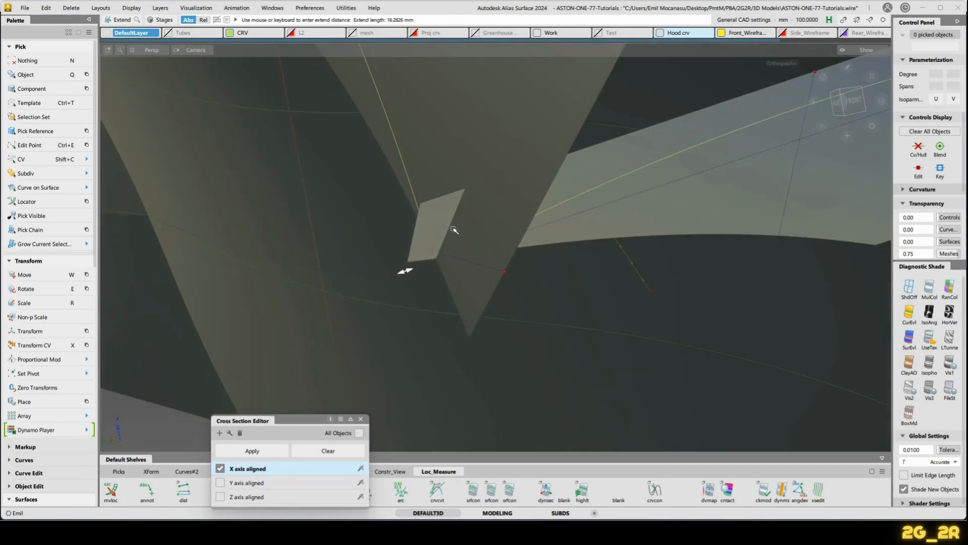
Intersect the extended flat headlight surface and the extended flat hood surface.
left_click(701, 215)
key("i")
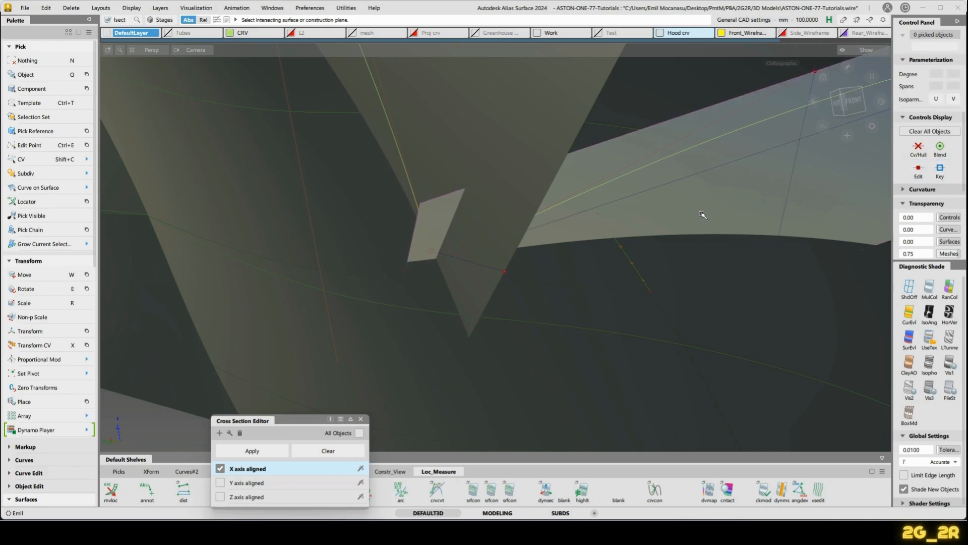
middle_click_drag(689, 247, 462, 186, "alt+shift")
right_click_drag(493, 147, 849, 201, "alt+shift")
left_click_drag(850, 202, 676, 265, "alt+shift")
right_click_drag(645, 253, 605, 252, "alt+shift")
left_click_drag(605, 252, 624, 205, "alt+shift")
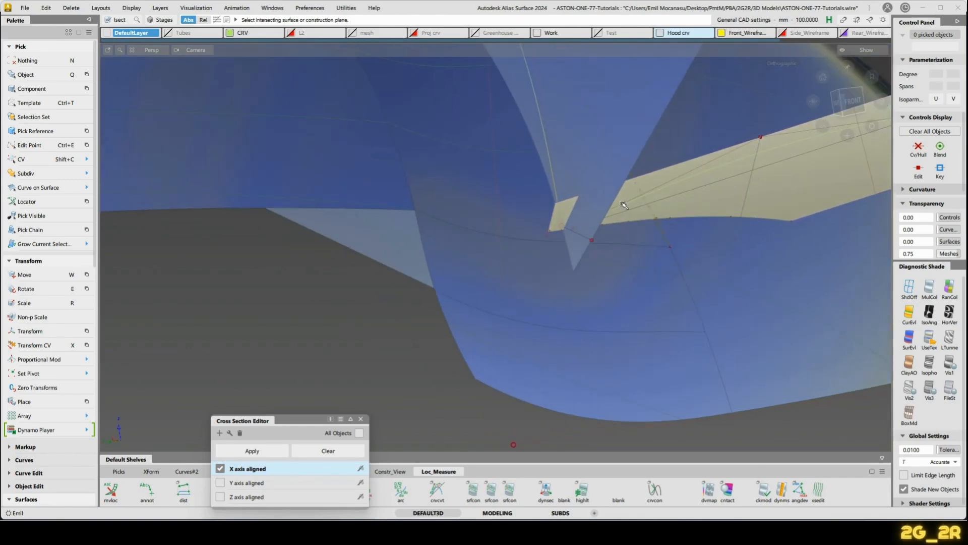
left_click(605, 134)
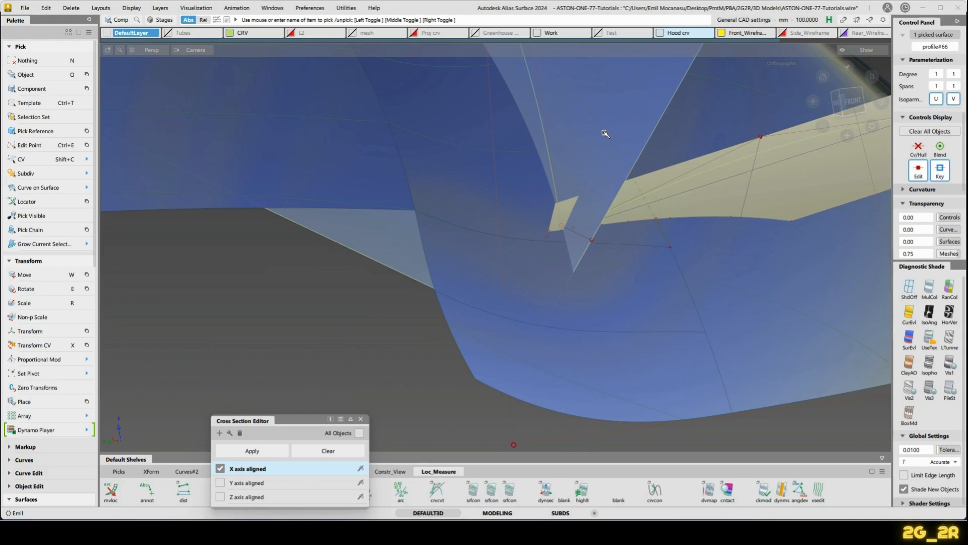
right_click_drag(606, 134, 555, 147, "ctrl+shift")
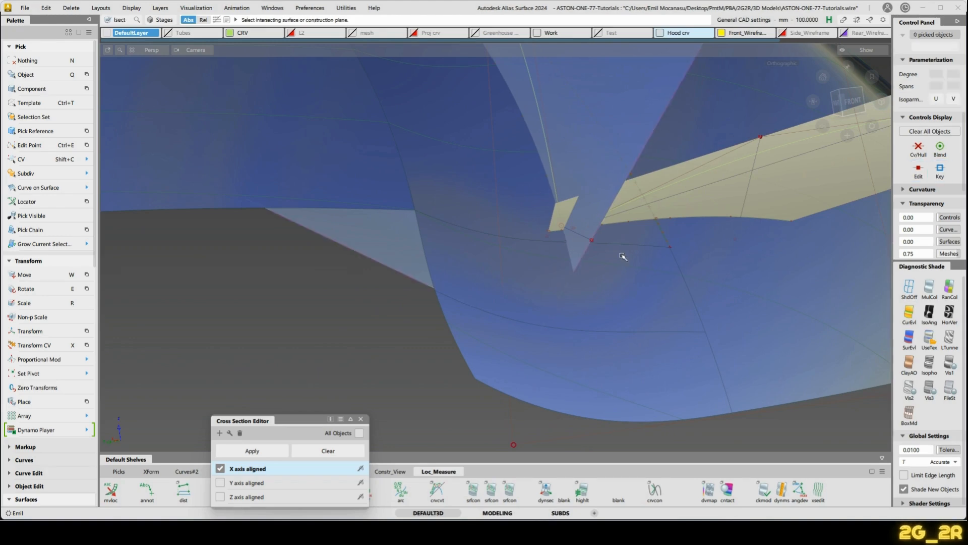
Delete the flat construction surfaces and the extended degree 1 hood chord.
left_click_drag(579, 230, 752, 190, "alt+shift")
left_click(788, 201)
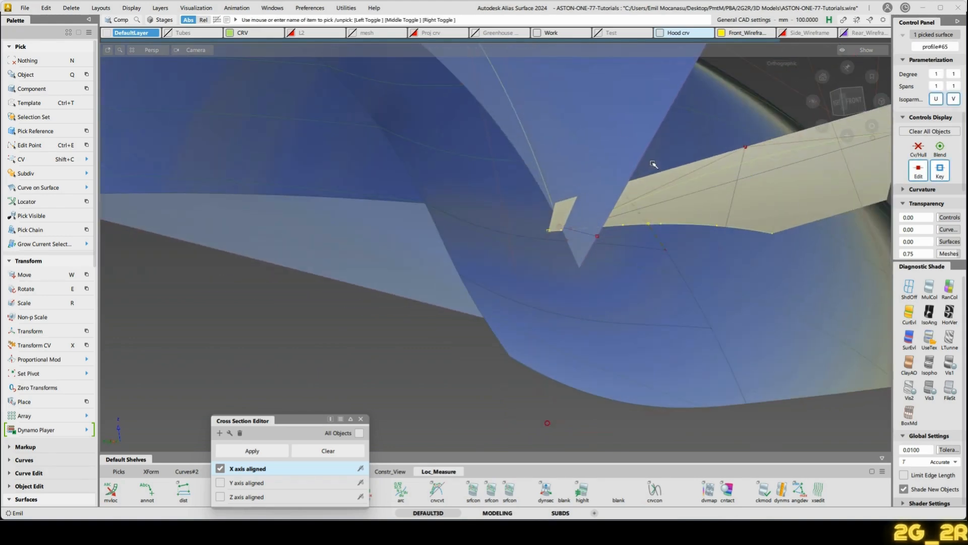
key("Delete")
right_click_drag(564, 229, 527, 119, "alt+shift")
mouse_move(451, 188)
left_mouse_down("alt+shift")
mouse_move(523, 218)
mouse_move(545, 145)
mouse_move(599, 182)
mouse_move(523, 229)
mouse_move(515, 186)
left_mouse_up("alt+shift")
left_click(525, 216)
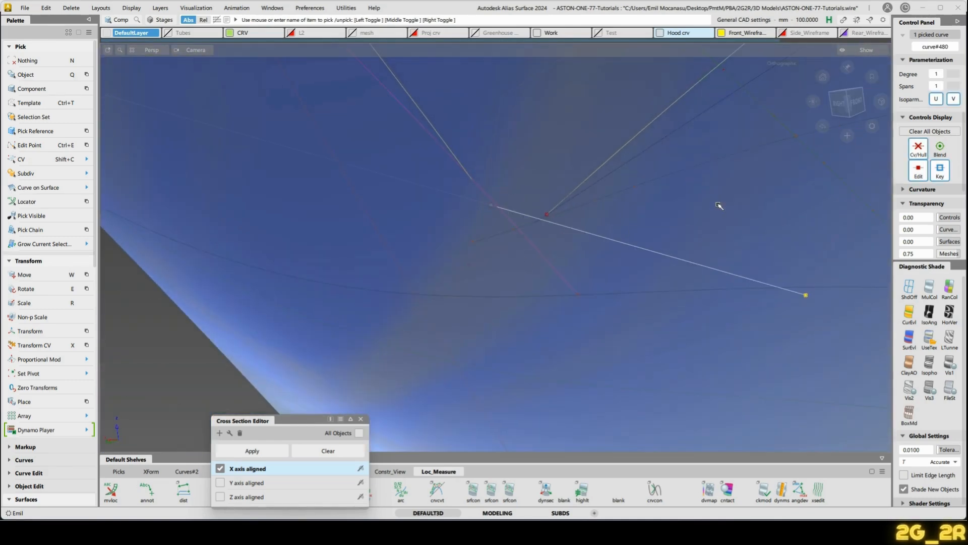
key("Delete")
Extend the hood boundary curve's lower end with the merging Extend tool up to the intersection line.
middle_click(484, 142, "ctrl+shift")
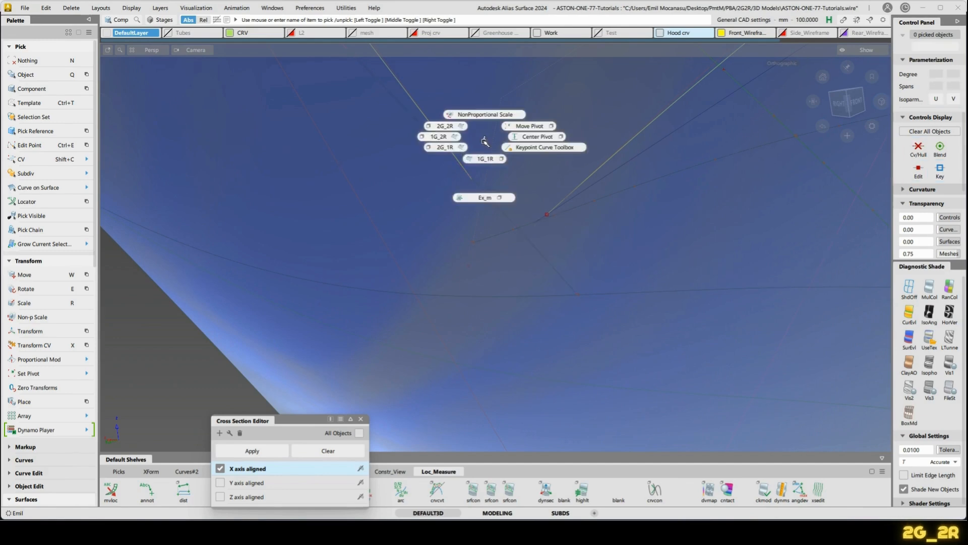
left_click(485, 198)
left_click(486, 201)
left_click(519, 219)
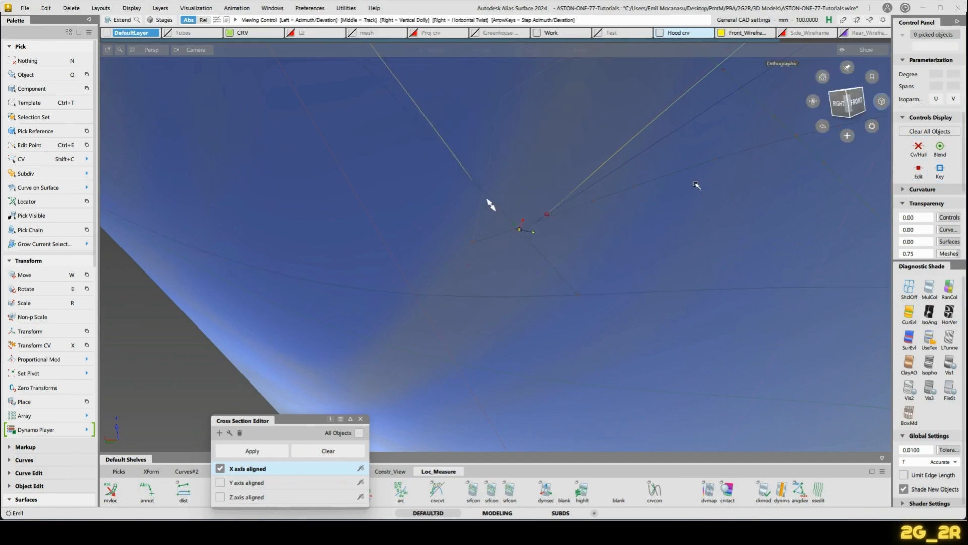
left_click_drag(696, 185, 588, 255, "alt+shift")
left_click_drag(532, 223, 578, 254, "alt+shift")
Fine-tune the end CV of the extended hood boundary curve with Transform CV so it lands on the intersection line.
key("shift+c")
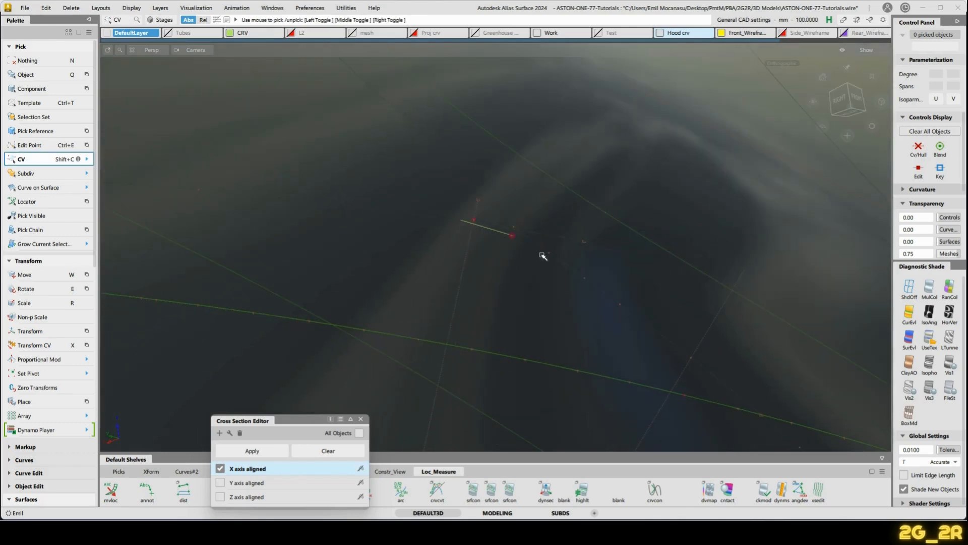
left_click(512, 235)
key("x")
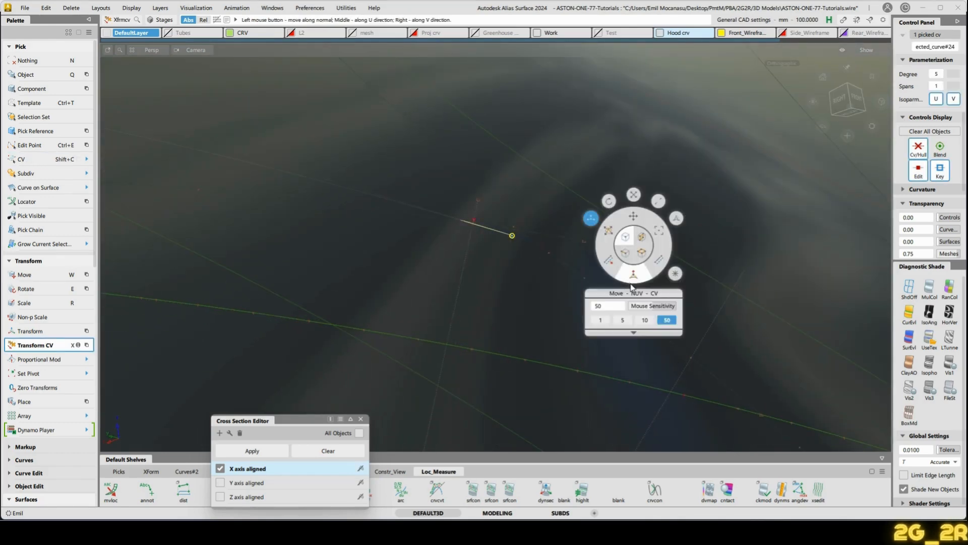
left_click_drag(717, 178, 623, 258, "alt+shift")
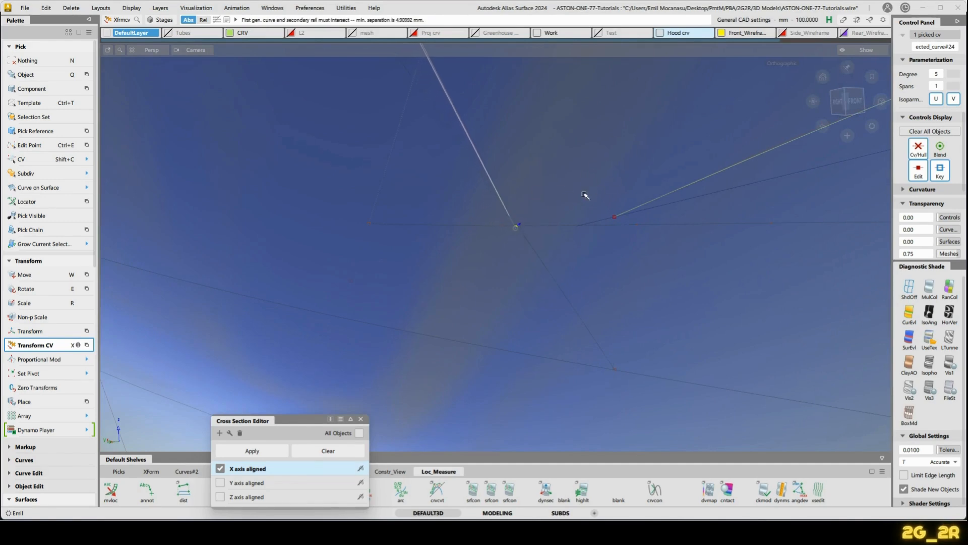
left_click_drag(610, 188, 524, 258, "alt+shift")
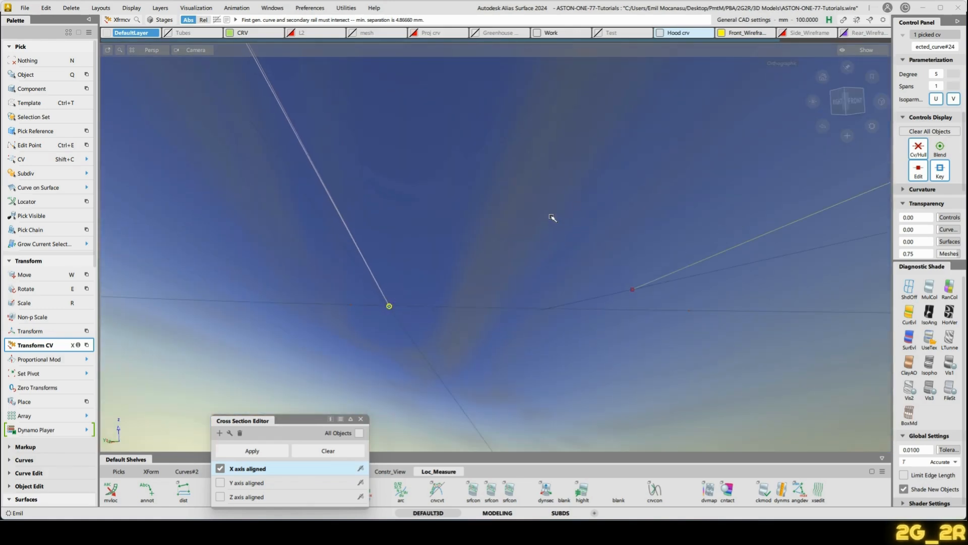
key("n")
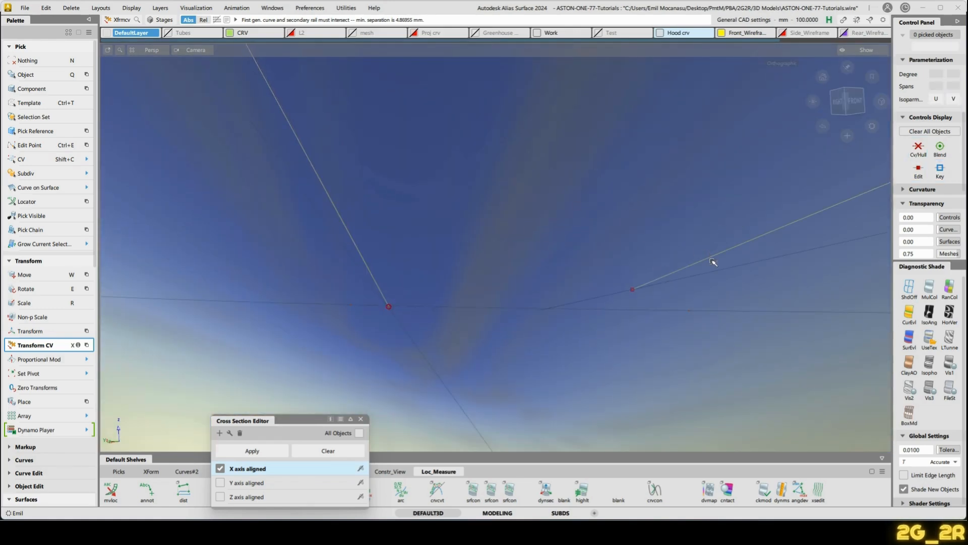
Extend the degree 2 headlight curve and adjust its end CV with Transform CV to meet the hood boundary curve's end.
left_click_drag(606, 198, 688, 268, "ctrl+shift")
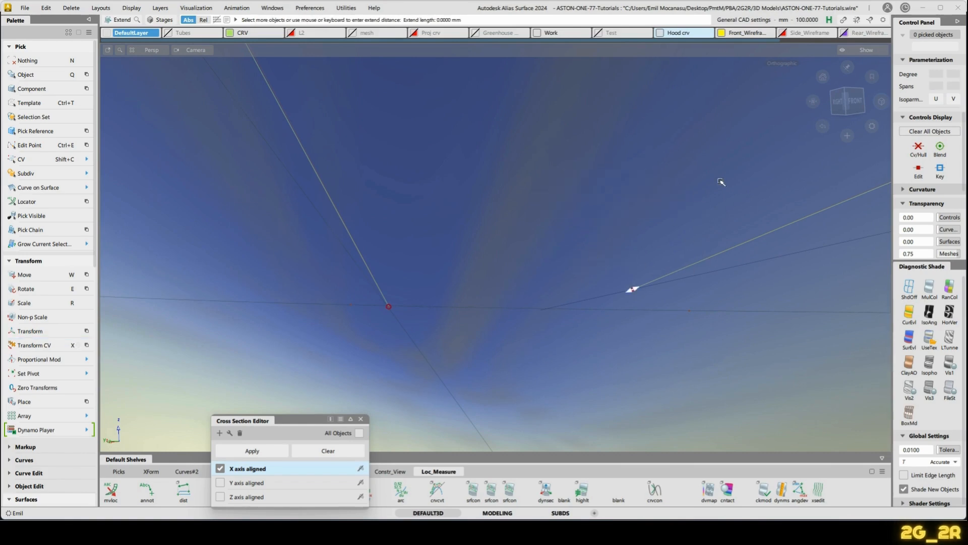
left_click_drag(721, 182, 339, 313)
left_click_drag(398, 415, 399, 415)
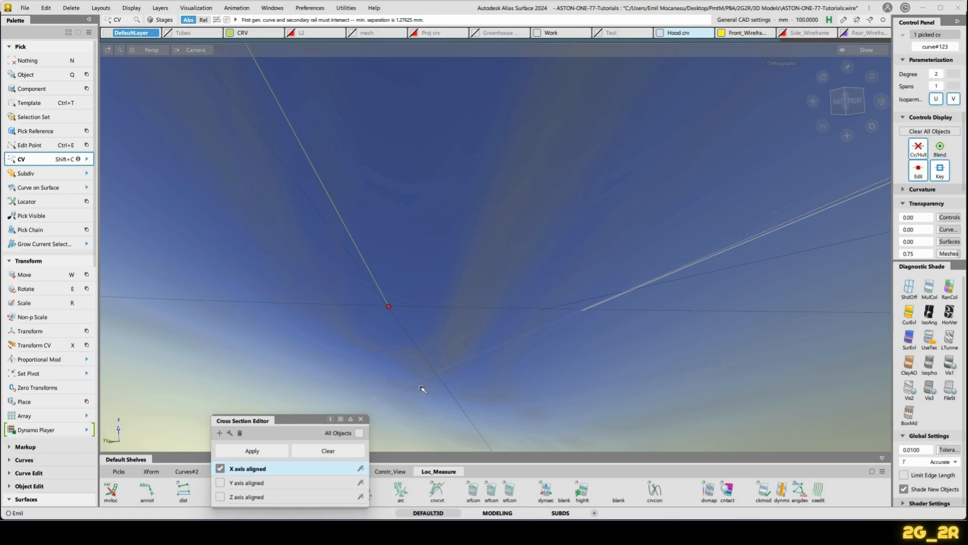
key("x")
left_click_drag(483, 396, 400, 354)
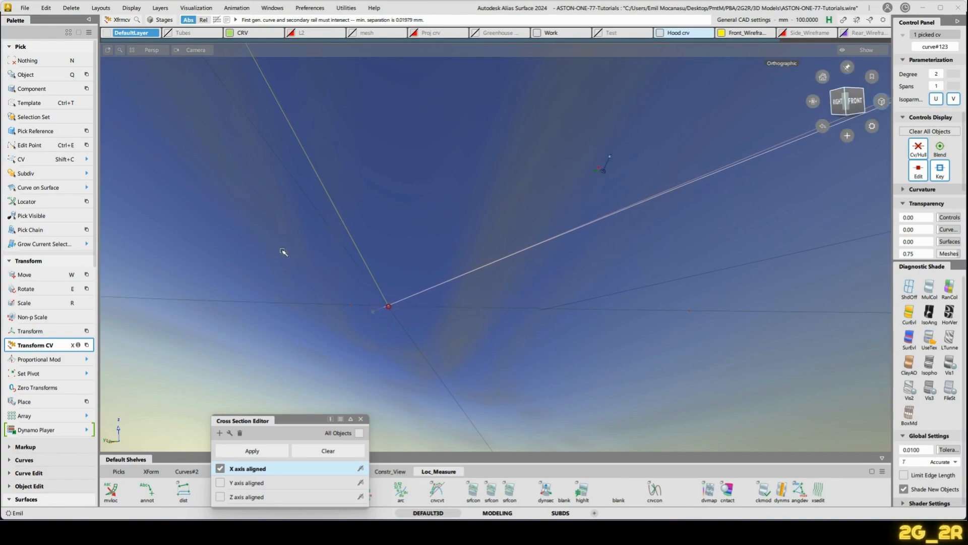
left_click_drag(283, 251, 365, 229, "alt+shift")
left_click_drag(514, 185, 474, 283, "alt+shift")
scroll(473, 282, "up", 3, "alt+shift")
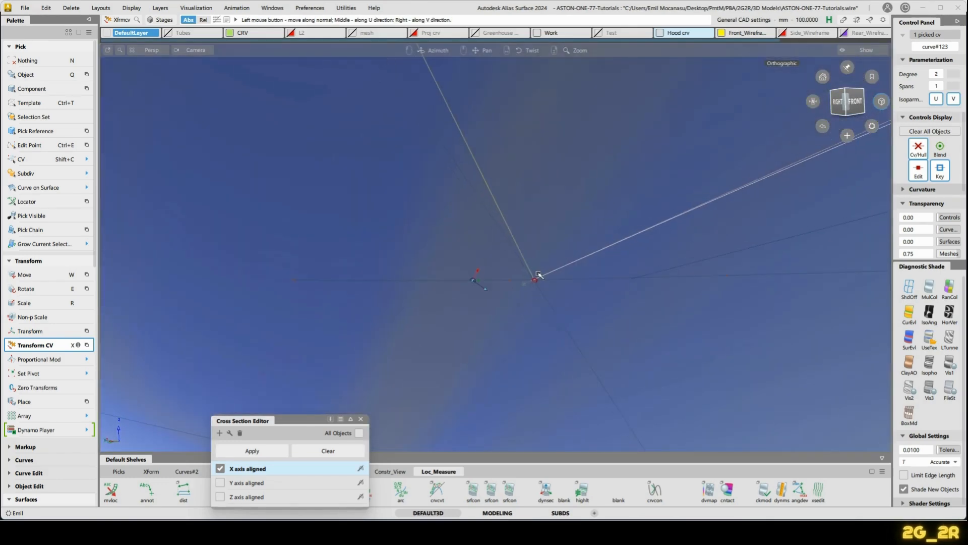
Select the end CVs of both the hood boundary and headlight curves and move them together onto the intersection line.
key("shift+c")
left_click_drag(543, 298, 533, 283)
key("w")
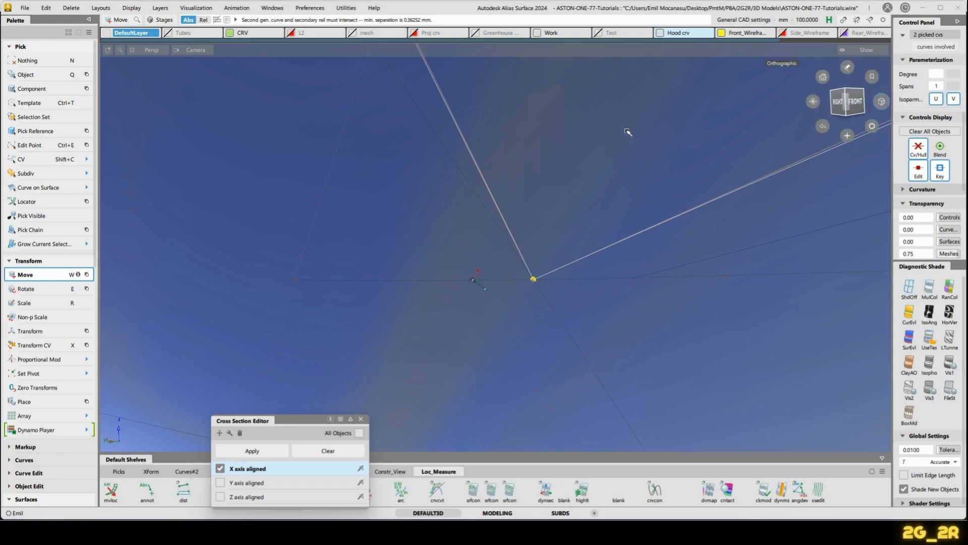
left_click_drag(627, 143, 555, 242, "alt+shift")
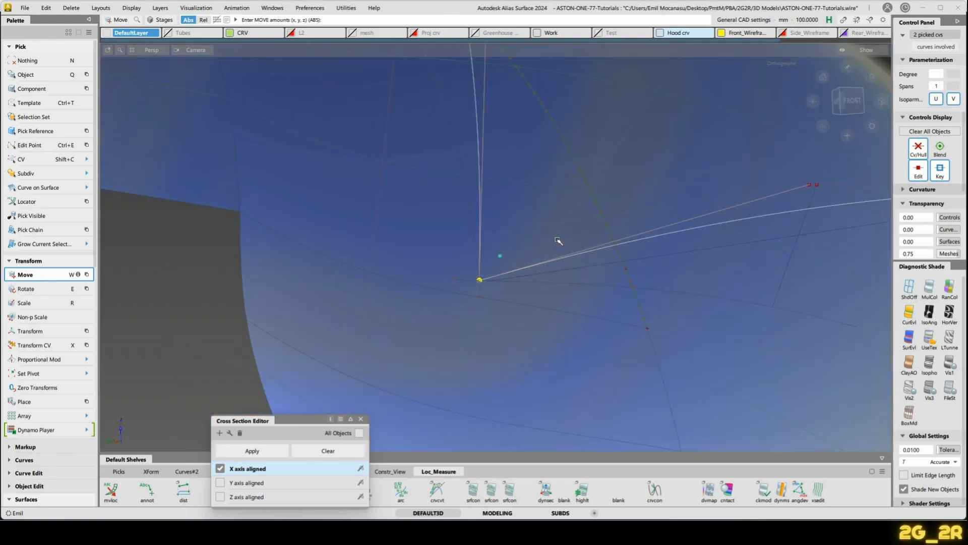
key("n")
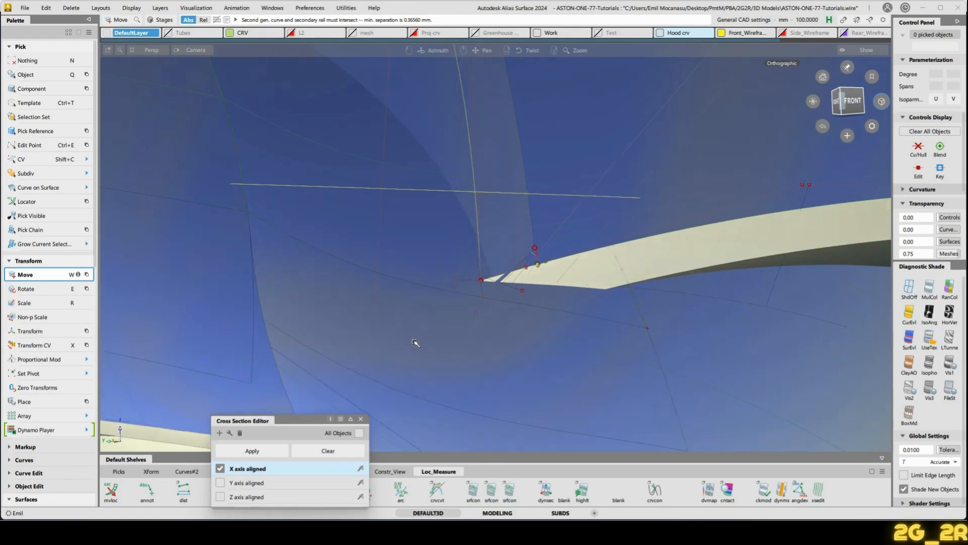
Pick the short degree 3 curve beside the headlight corner and reposition its pivot.
left_click_drag(417, 339, 474, 301, "alt+shift")
left_click_drag(475, 301, 554, 205, "ctrl+shift")
left_click(486, 257)
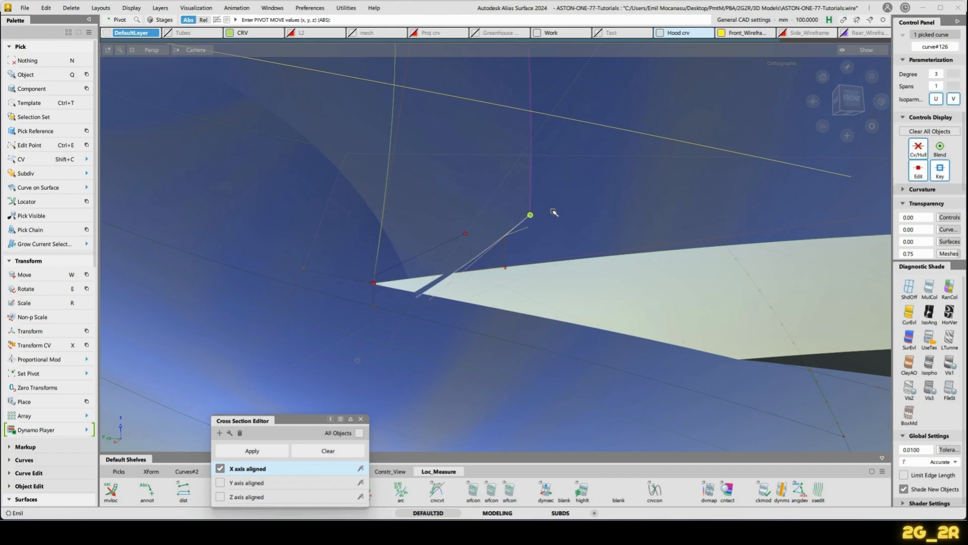
left_click_drag(514, 285, 624, 196, "alt+shift")
left_click_drag(471, 183, 501, 222, "alt+shift")
middle_click_drag(501, 222, 549, 352, "alt+shift")
Display the CVs of the two picked hood boundary curves and clear the selection.
left_click_drag(549, 352, 590, 307, "alt+shift")
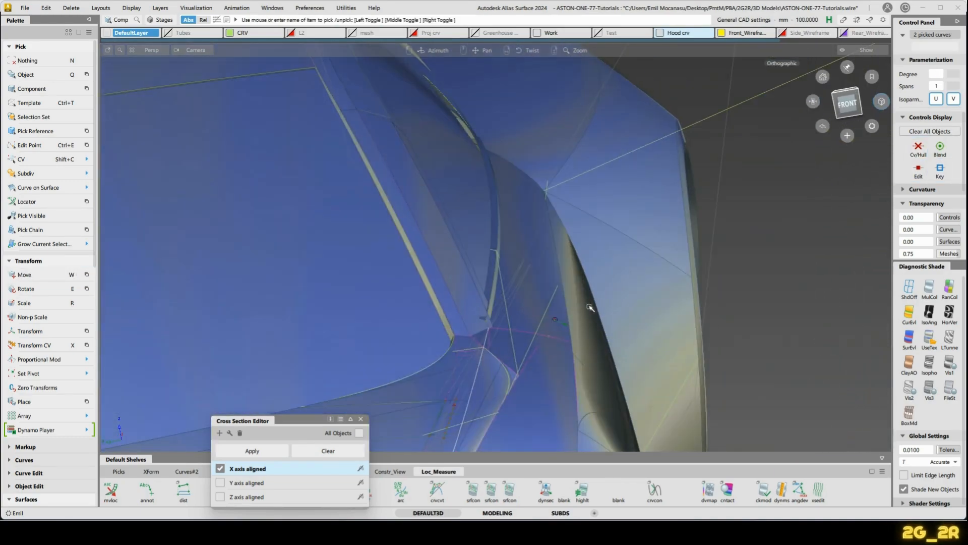
right_click_drag(590, 307, 509, 280, "alt+shift")
left_click_drag(509, 281, 583, 372, "alt+shift")
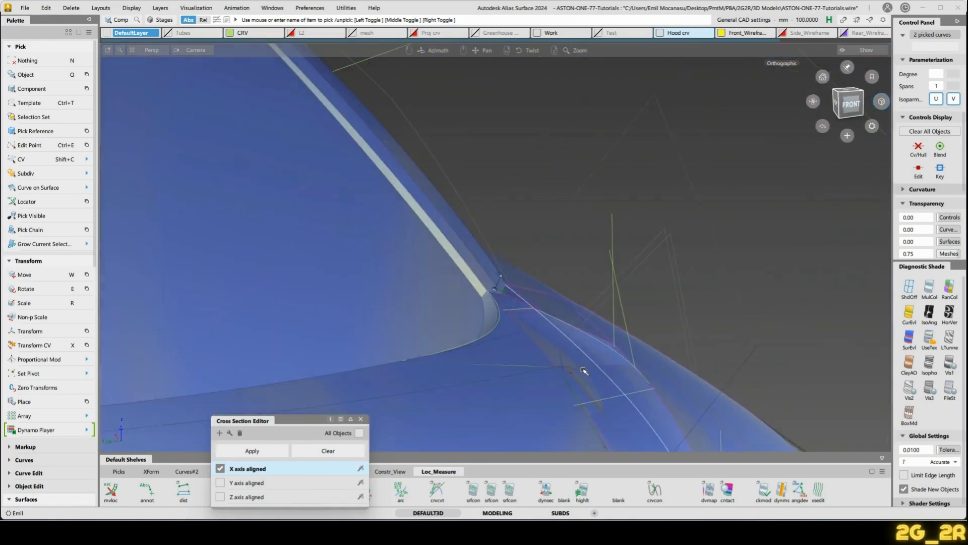
middle_click_drag(584, 372, 516, 225, "alt+shift")
right_click_drag(631, 184, 669, 171, "ctrl+shift")
left_click_drag(714, 273, 579, 259, "alt+shift")
key("n")
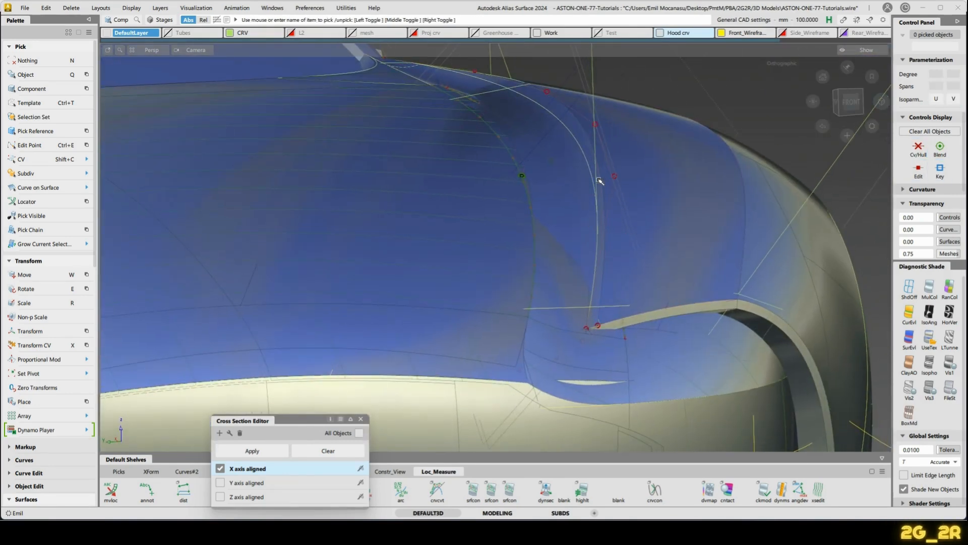
Shift the inner CVs of the hood boundary curve above the headlight with Transform CV to refine its shape.
middle_click_drag(618, 182, 609, 232, "alt+shift")
key("shift+c")
left_click(606, 225)
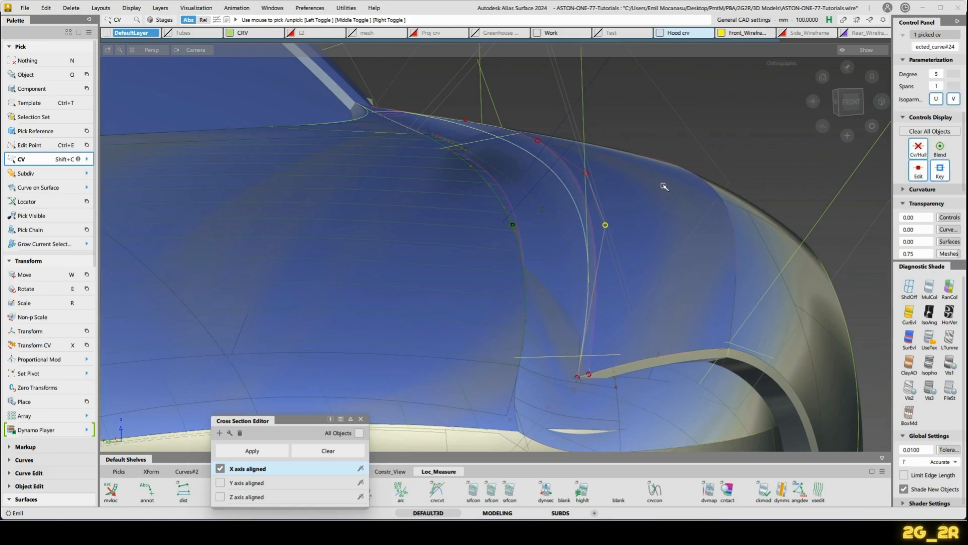
key("x")
left_click(659, 261)
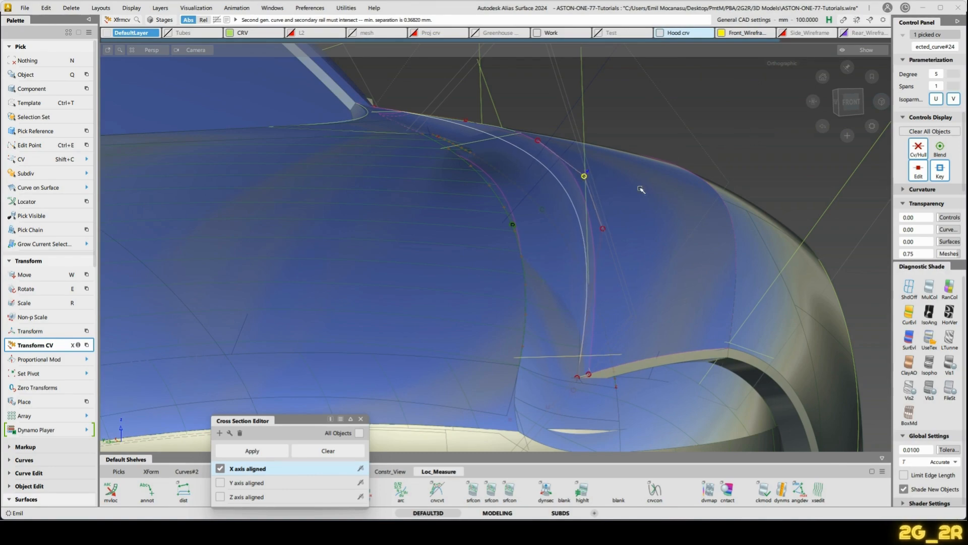
left_click_drag(521, 222, 580, 226, "alt+shift")
left_click_drag(585, 189, 593, 227)
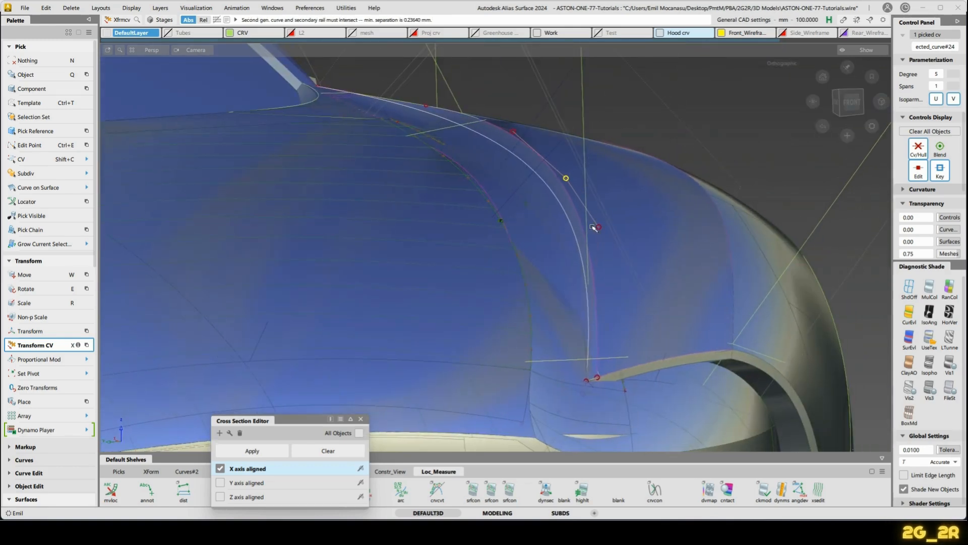
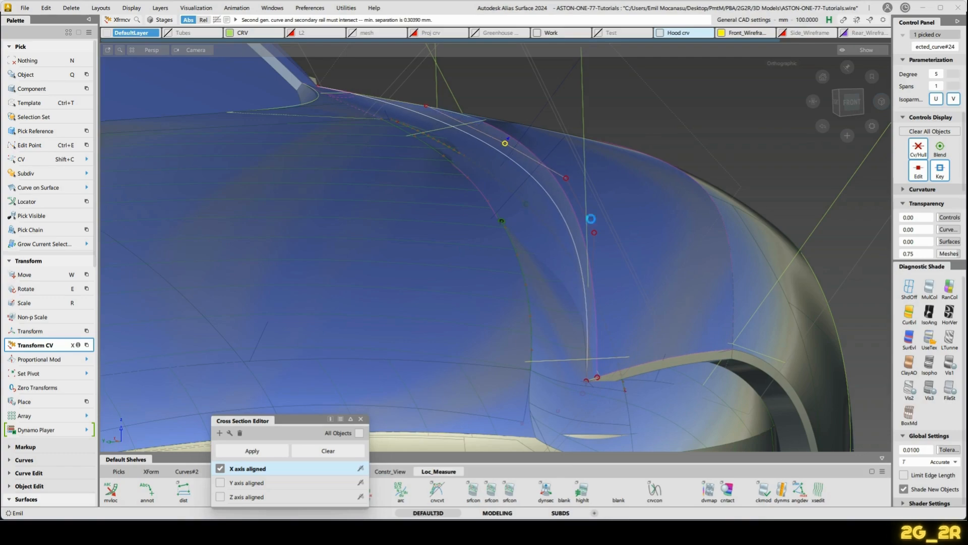
From the car's right side, adjust the heights of the hood boundary curve's three forward inner CVs.
left_click_drag(474, 231, 530, 207, "alt+shift")
left_click_drag(595, 210, 465, 336, "alt+shift")
left_click_drag(563, 322, 478, 310, "alt+shift")
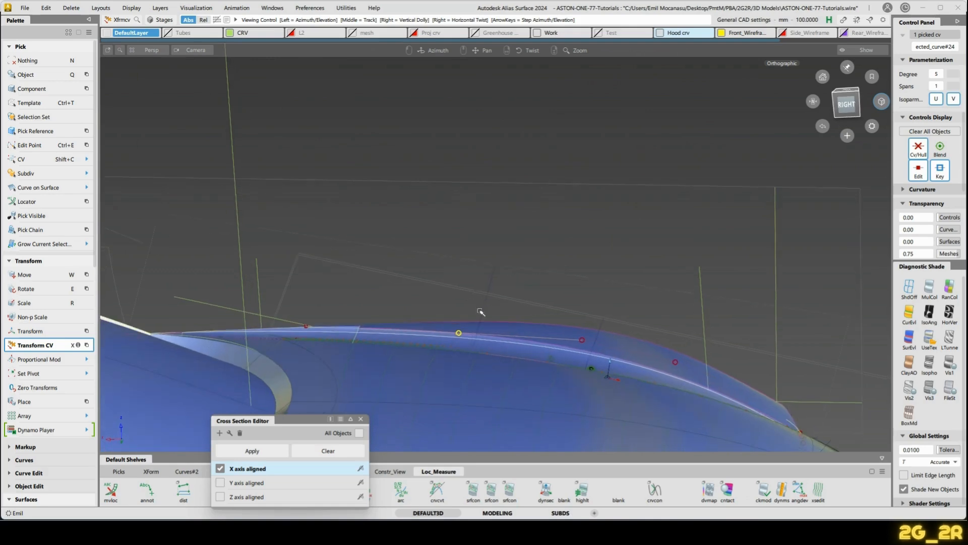
right_click_drag(478, 310, 515, 229)
left_click(583, 341)
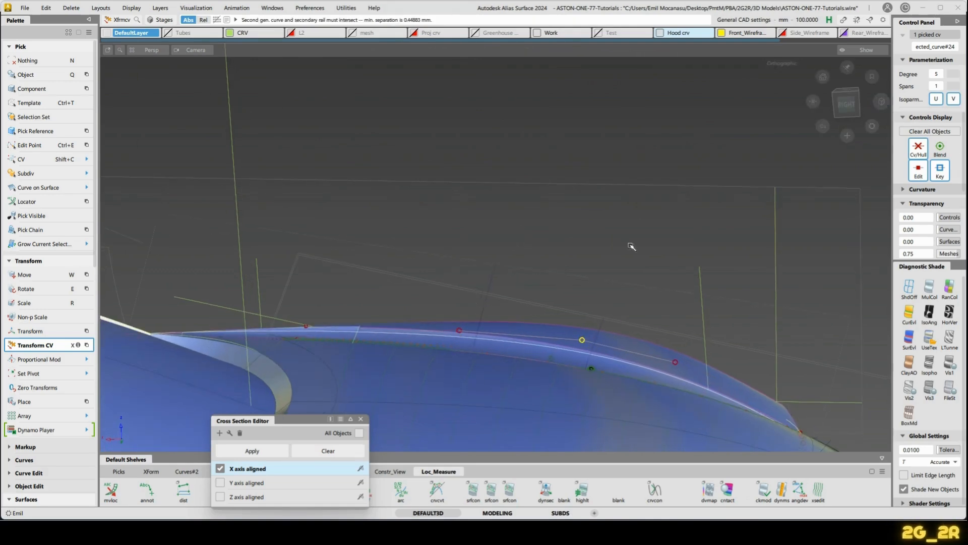
left_click(675, 363)
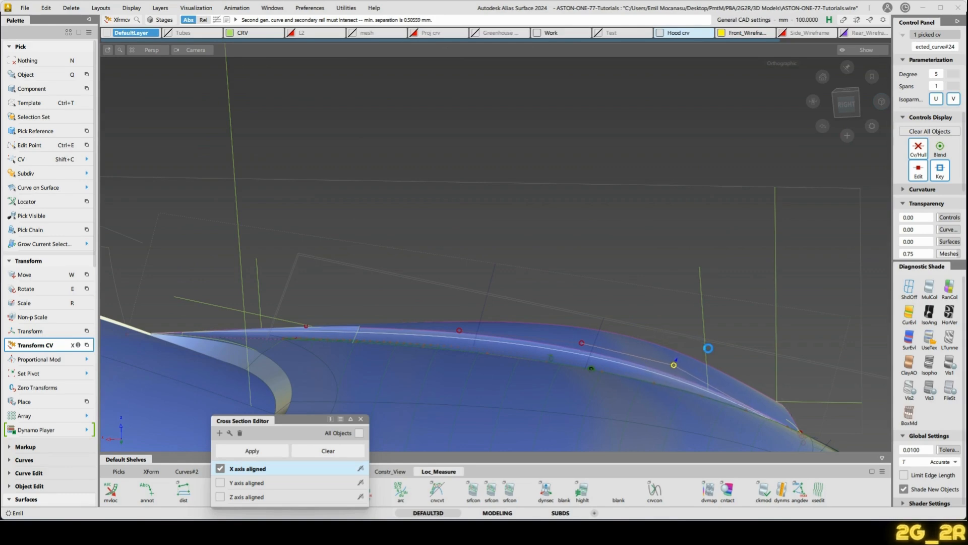
Slide the hood boundary curve's forward inner CV along its hull toward the front of the car.
key("x")
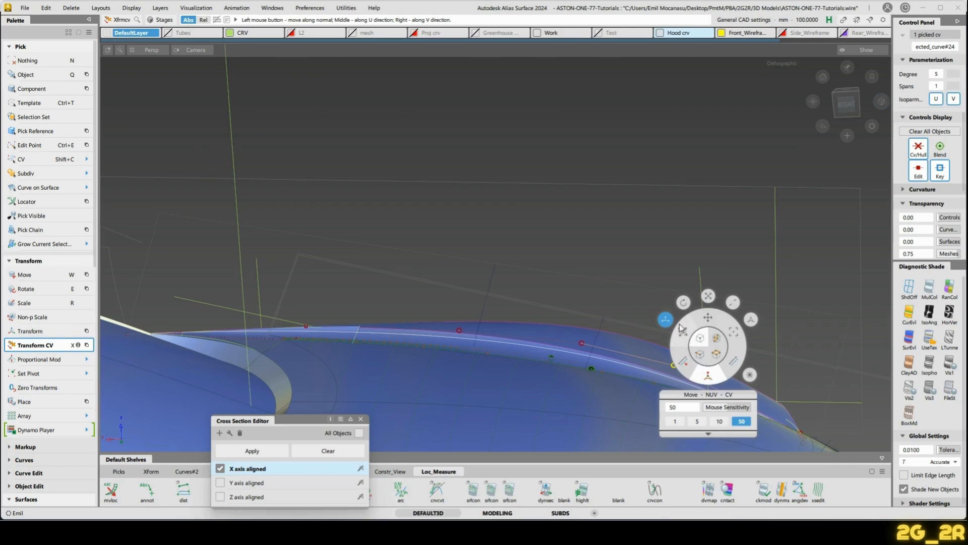
left_click(705, 373)
left_click_drag(683, 372, 693, 378)
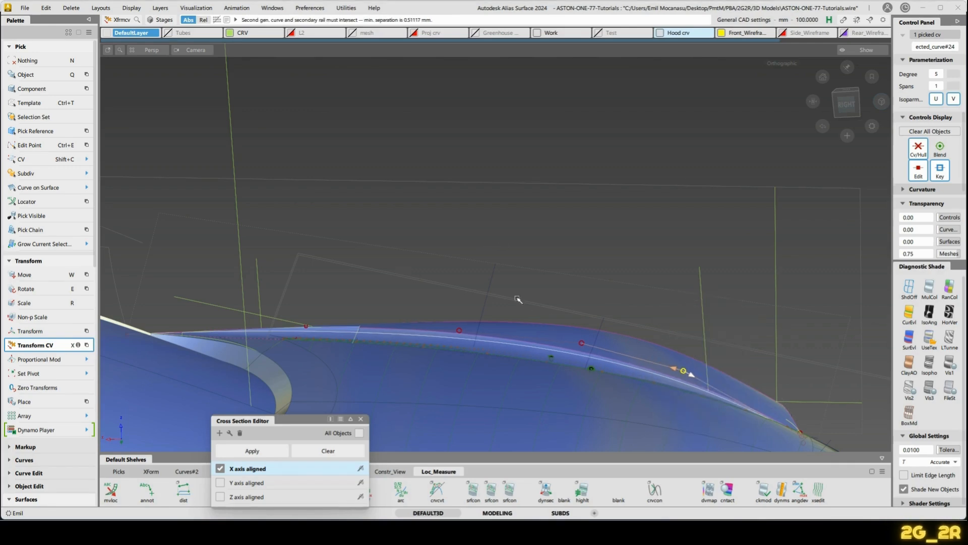
Inspect the CV rows of the narrow rail surface beside the hood boundary, hide all displayed CVs and clear the selection.
mouse_move(695, 315)
left_mouse_down("alt+shift")
mouse_move(525, 310)
mouse_move(453, 254)
left_mouse_up("alt+shift")
middle_click_drag(453, 255, 448, 302, "alt+shift")
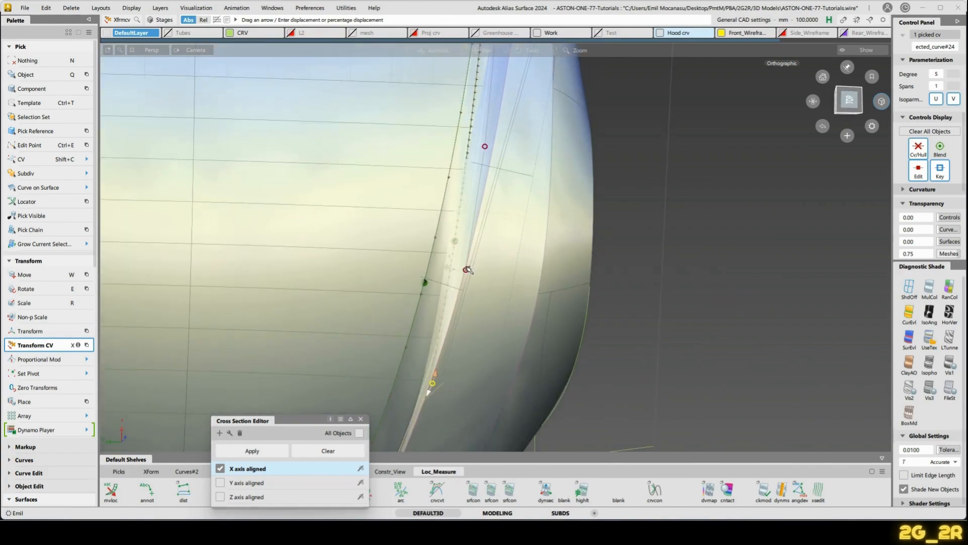
mouse_move(466, 269)
left_mouse_down("alt+shift")
mouse_move(445, 308)
mouse_move(514, 115)
mouse_move(471, 225)
mouse_move(485, 235)
mouse_move(525, 231)
left_mouse_up("alt+shift")
key("n")
left_click(501, 242)
right_click_drag(559, 236, 591, 227, "ctrl+shift")
left_click_drag(590, 232, 561, 294, "alt+shift")
key("n")
middle_click_drag(461, 283, 610, 142, "alt+shift")
left_click(492, 333)
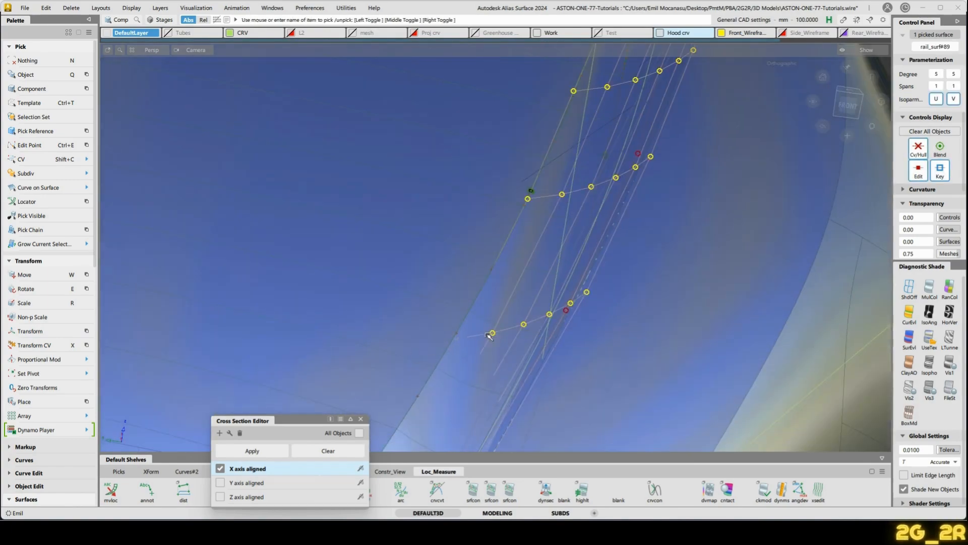
left_click_drag(580, 258, 596, 259, "alt+shift")
key("n")
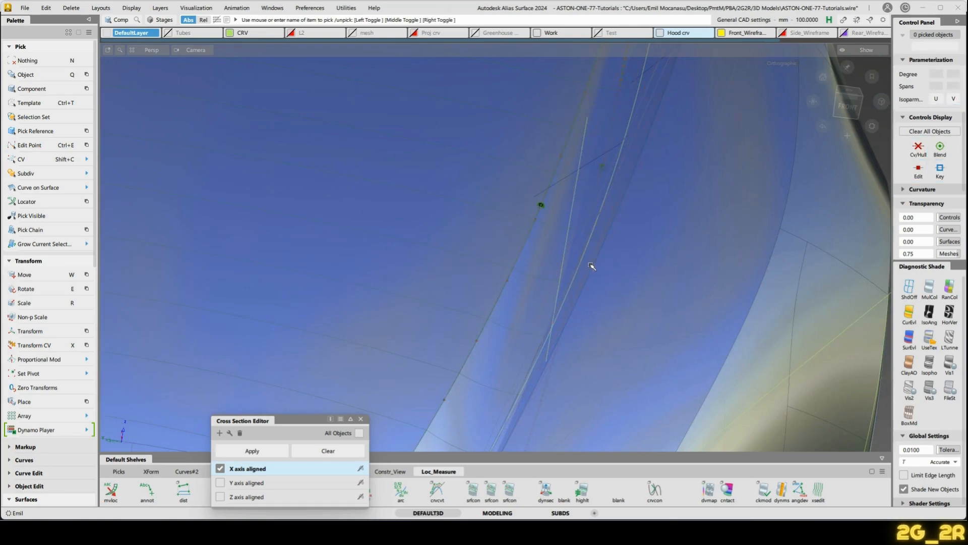
Compare the hood and headlight surfaces with the reference by temporarily showing the mesh layer and viewing from the front and left.
right_click_drag(653, 201, 630, 267, "alt+shift")
left_click_drag(631, 268, 627, 219, "alt+shift")
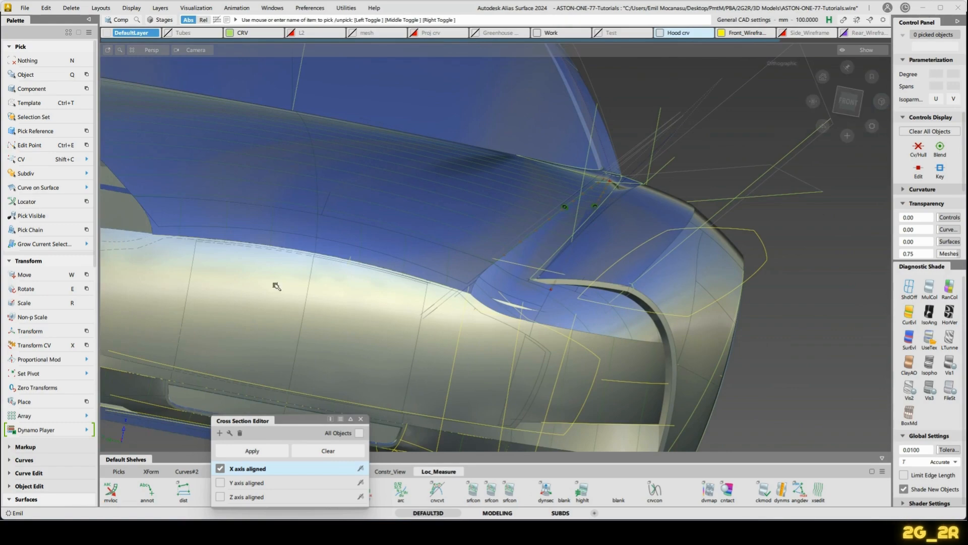
left_click(356, 34)
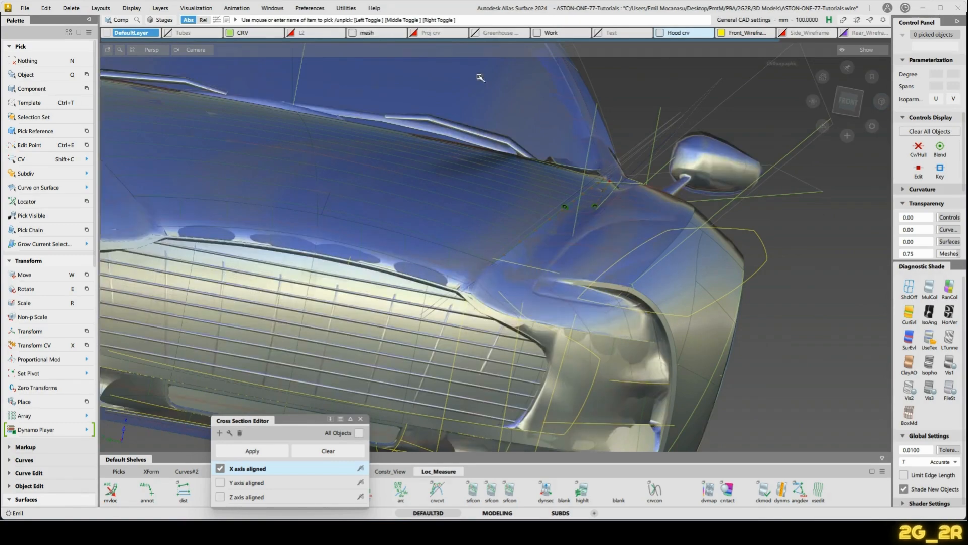
left_click_drag(605, 169, 636, 249, "alt+shift")
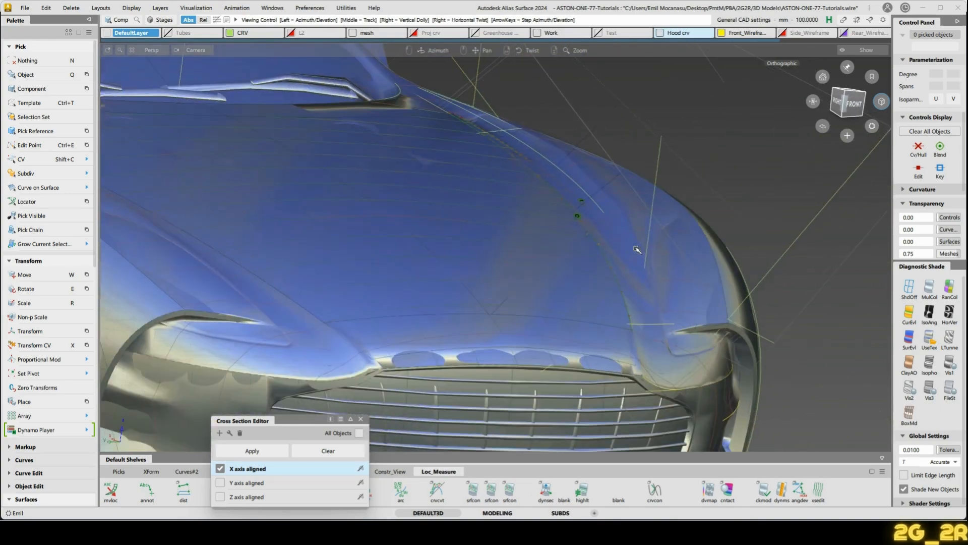
right_click_drag(503, 126, 535, 141, "alt+shift")
left_click_drag(536, 141, 547, 253, "alt+shift")
left_click_drag(650, 205, 461, 166, "alt+shift")
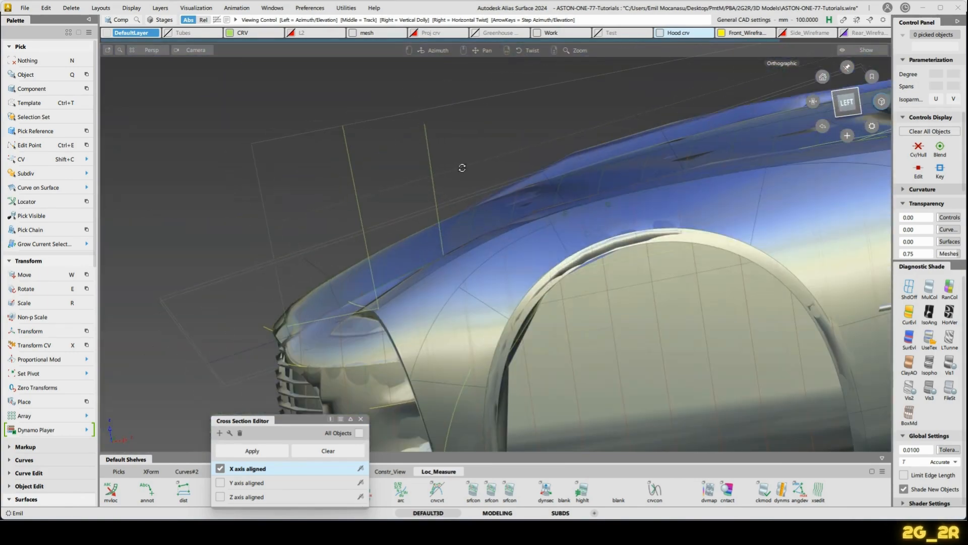
left_click(834, 104)
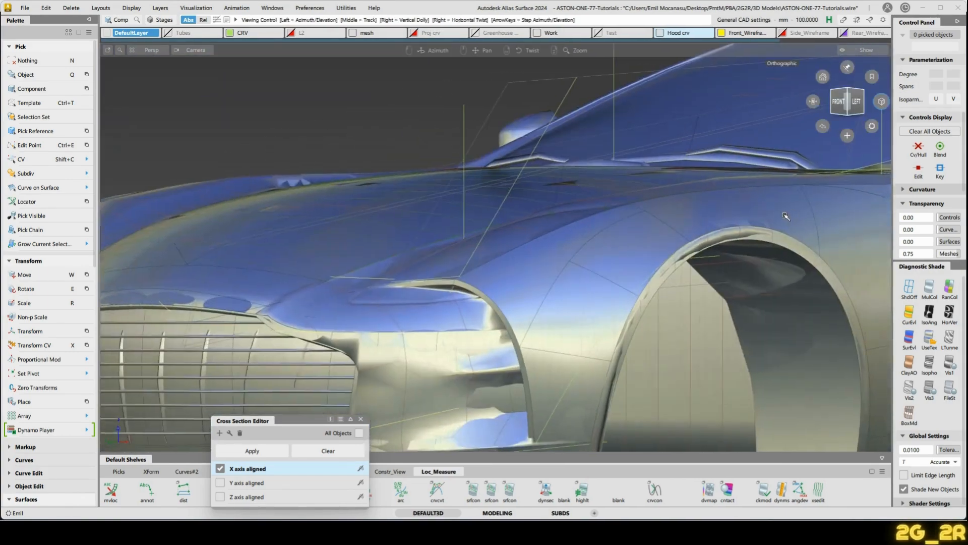
middle_click_drag(787, 216, 718, 220, "alt+shift")
left_click(856, 102)
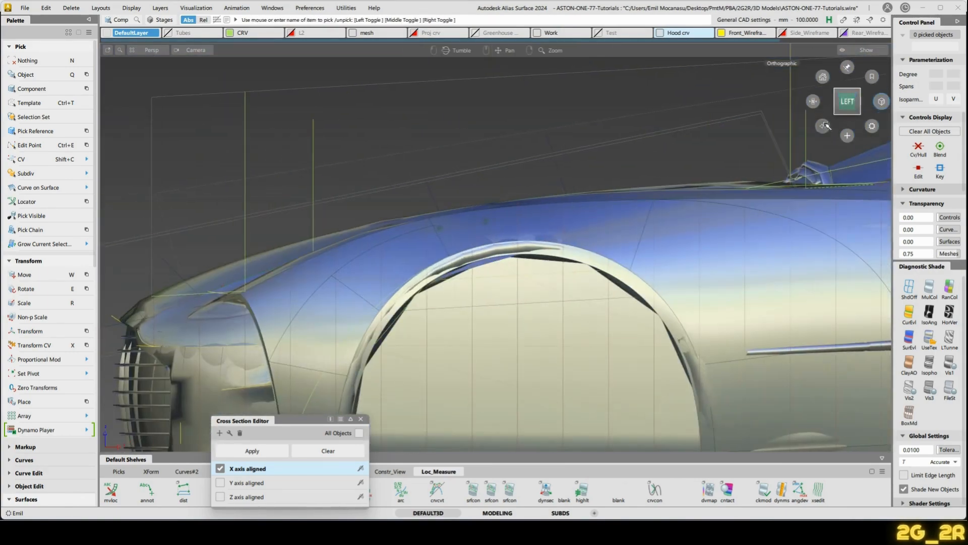
middle_click_drag(708, 178, 627, 198, "alt+shift")
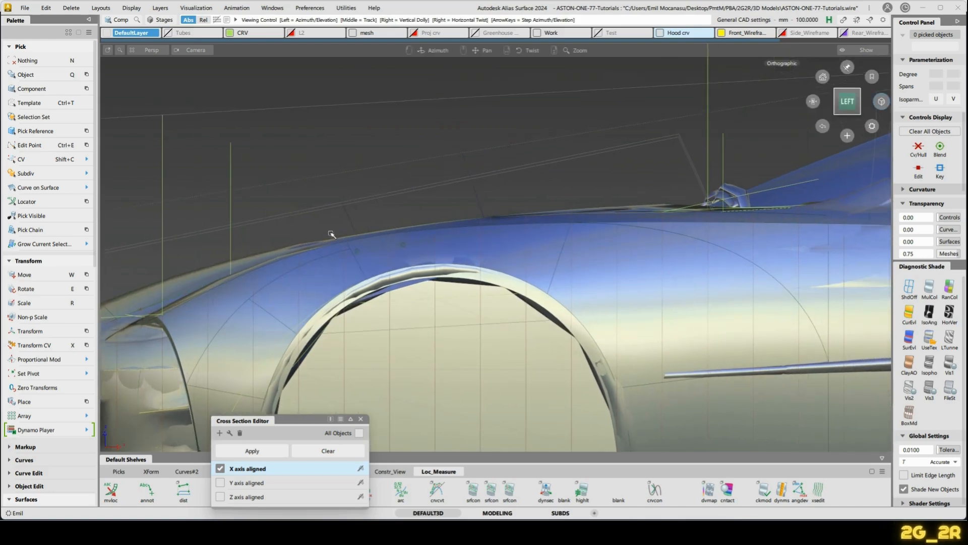
left_click(353, 32)
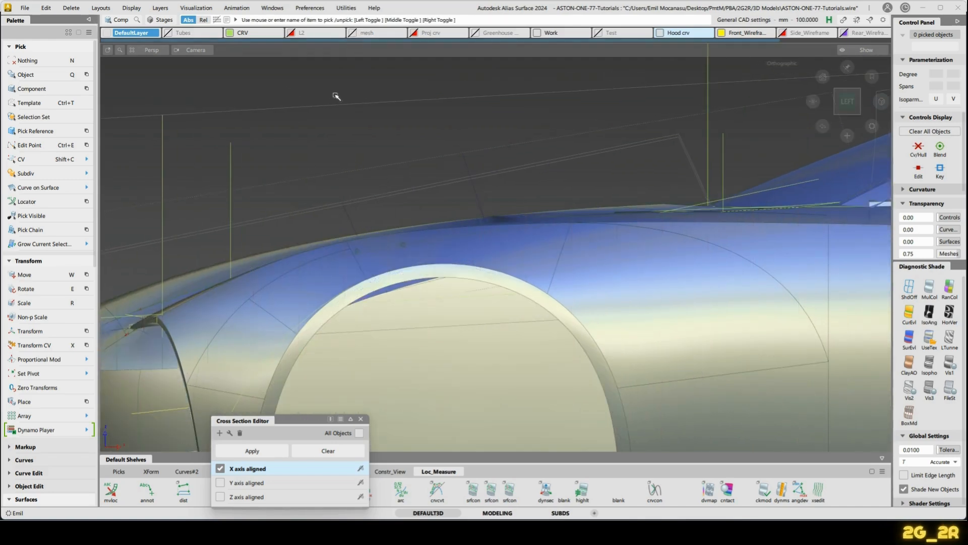
Isolate the narrow strip surface between the hood and the front fender in the left view.
left_click_drag(335, 98, 325, 199, "alt+shift")
left_click(272, 348)
right_click_drag(655, 154, 637, 165, "alt+shift")
left_click_drag(638, 165, 464, 274, "alt+shift")
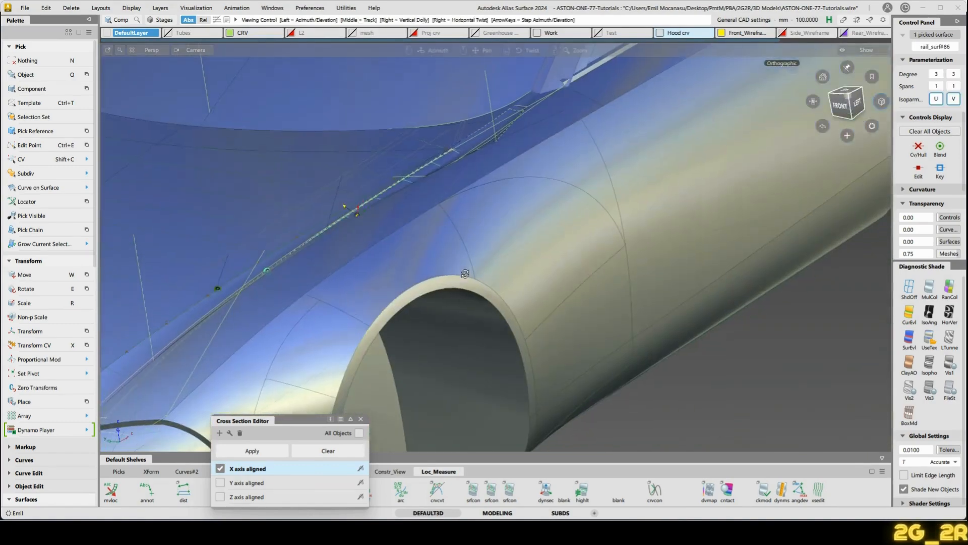
left_click(461, 222)
left_click(347, 253)
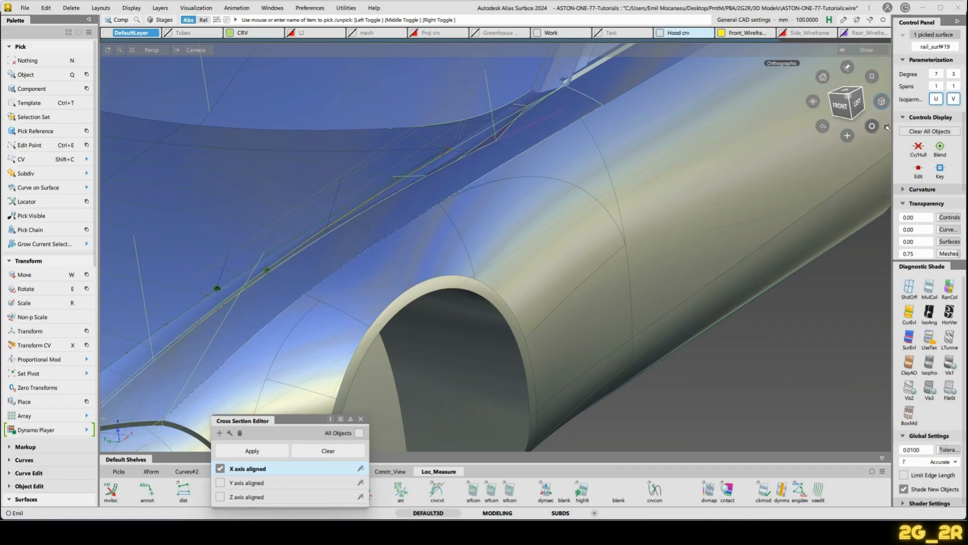
left_click(859, 105)
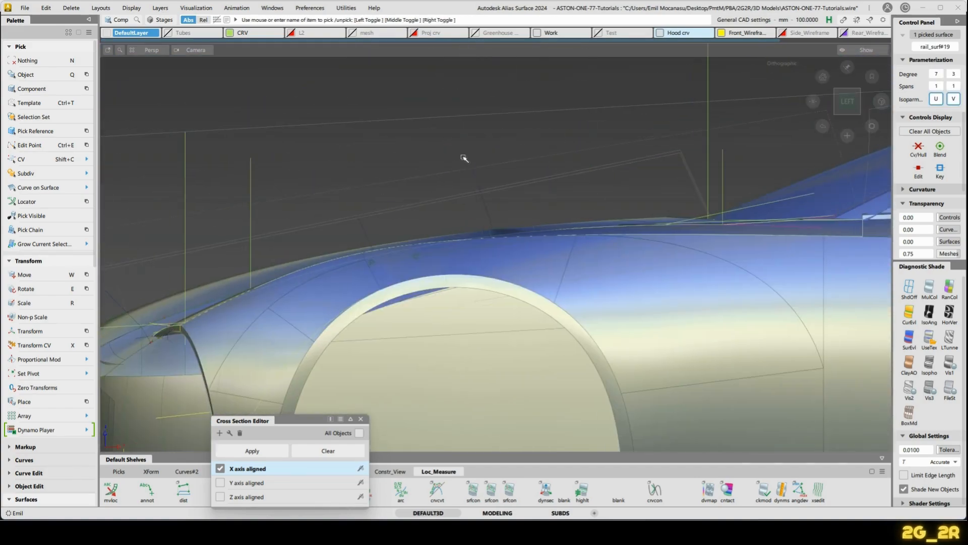
key("alt+h")
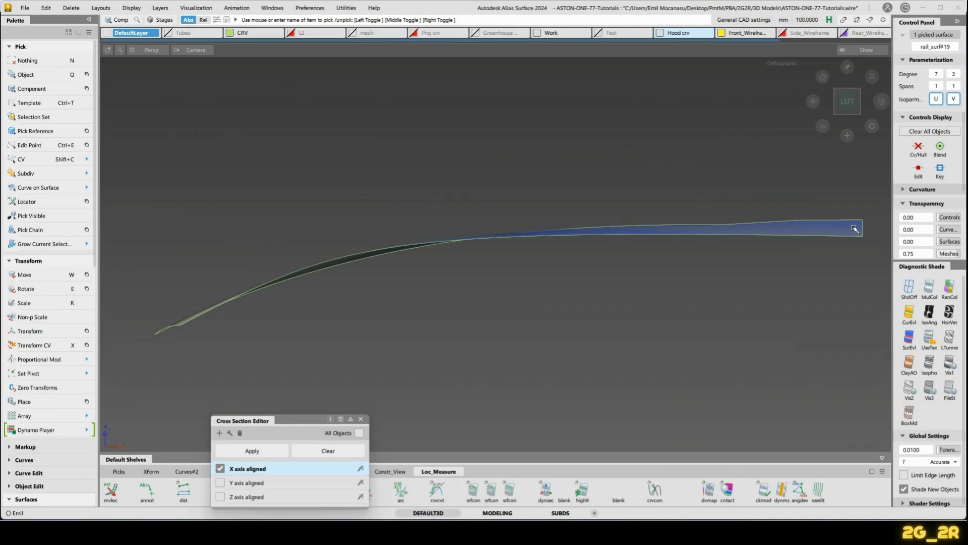
left_click(315, 280)
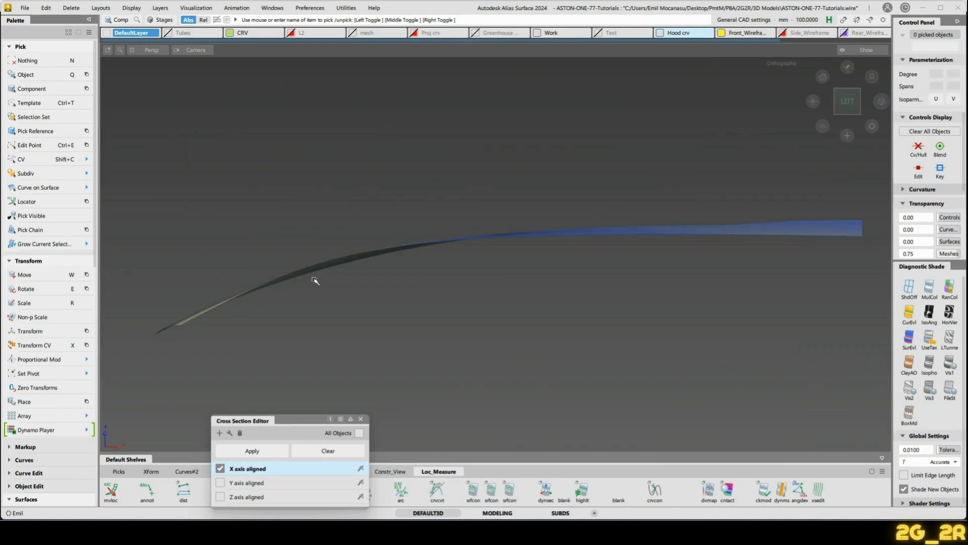
Add the hood boundary curve to the isolated strip surface by swapping visible and hidden objects, and return to the left view.
key("alt+v")
left_click_drag(393, 267, 304, 280, "alt+shift")
left_click(489, 214)
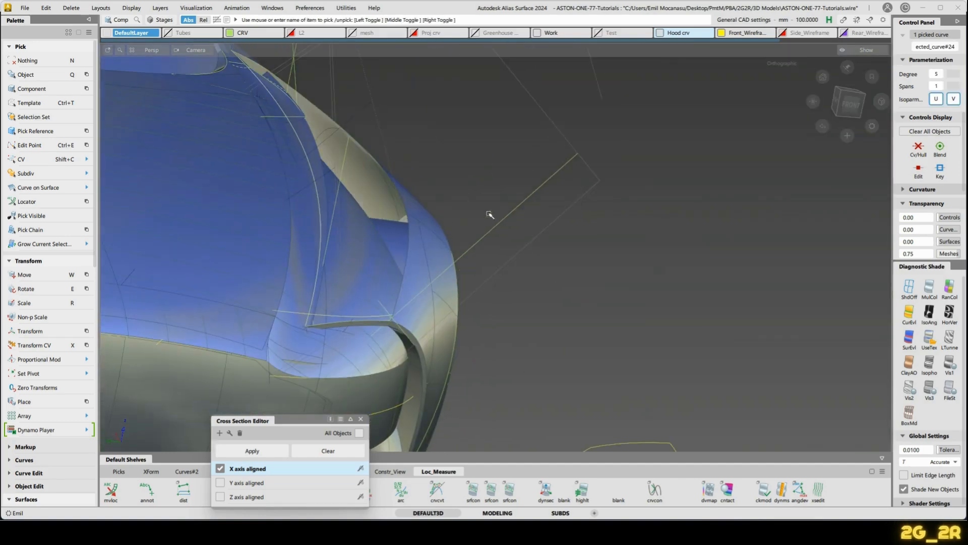
key("alt+i")
key("alt+v")
left_click_drag(517, 208, 585, 113, "alt+shift")
left_click(849, 101)
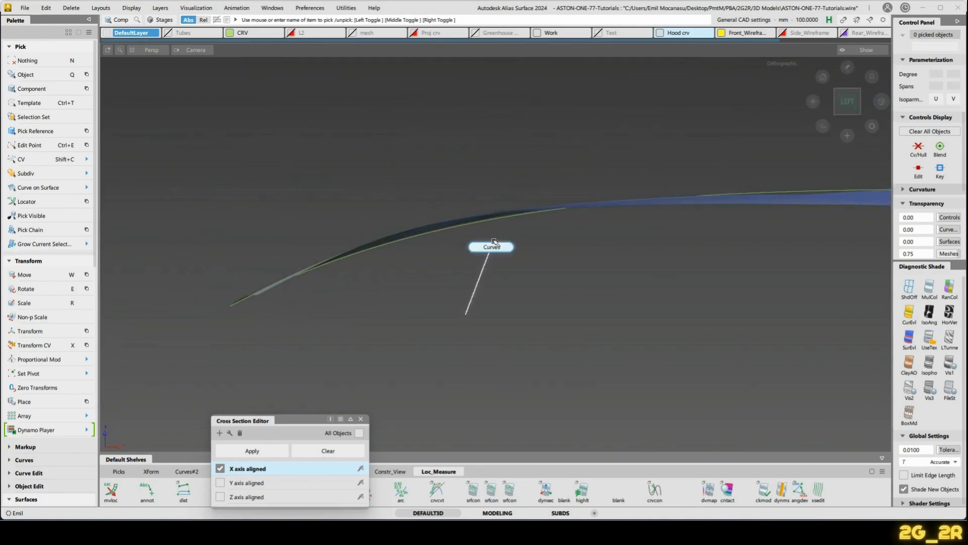
Display the hood boundary curve's CVs and raise its forward inner CV along the normal with Transform CV.
left_click(465, 225)
right_click_drag(438, 165, 478, 157, "ctrl+shift")
key("shift+c")
left_click(355, 248)
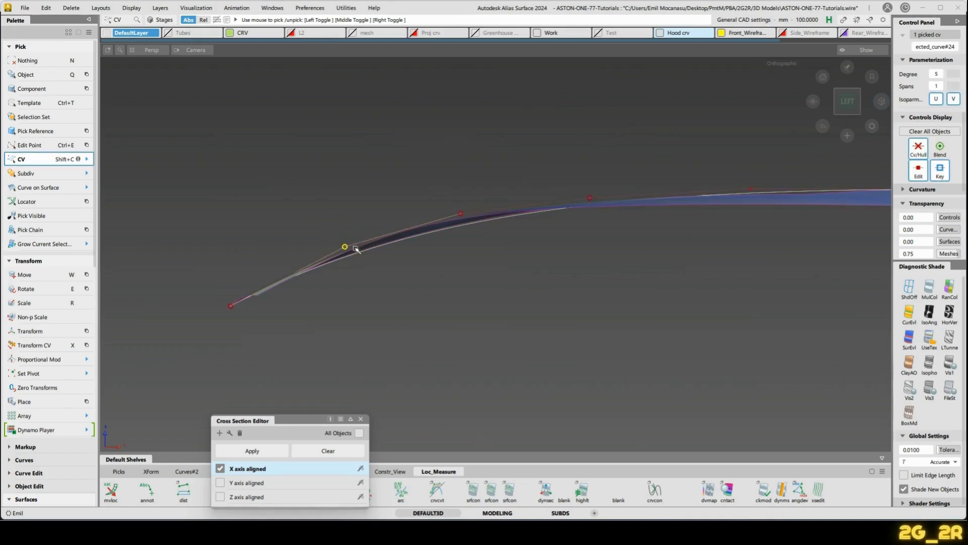
key("x")
left_click(393, 290)
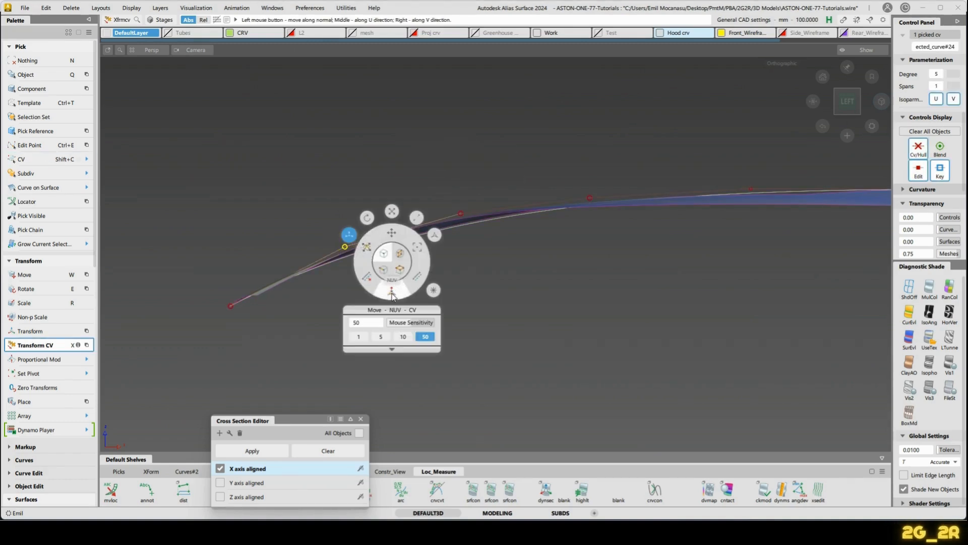
left_click_drag(403, 295, 498, 257)
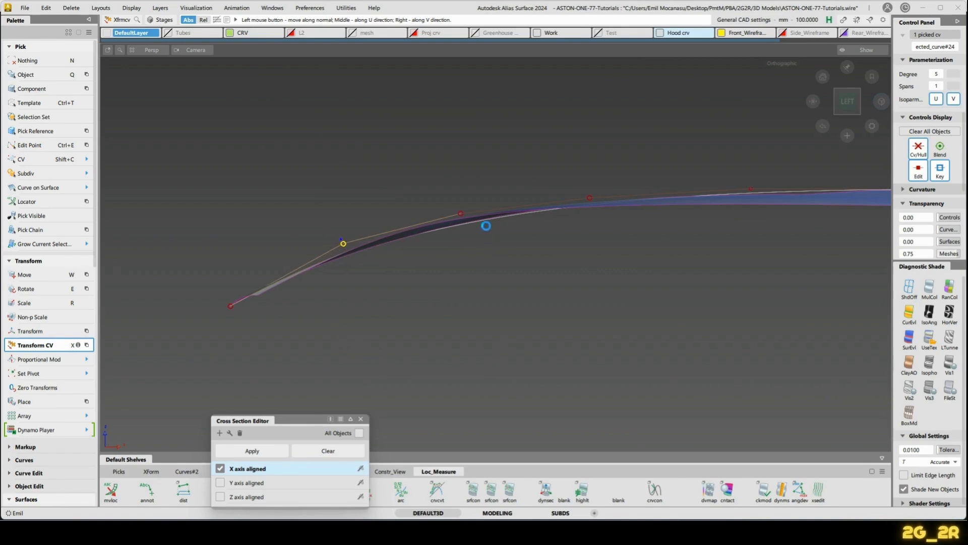
Raise the second and third inner CVs of the hood boundary curve to lift its middle section.
left_click(461, 215)
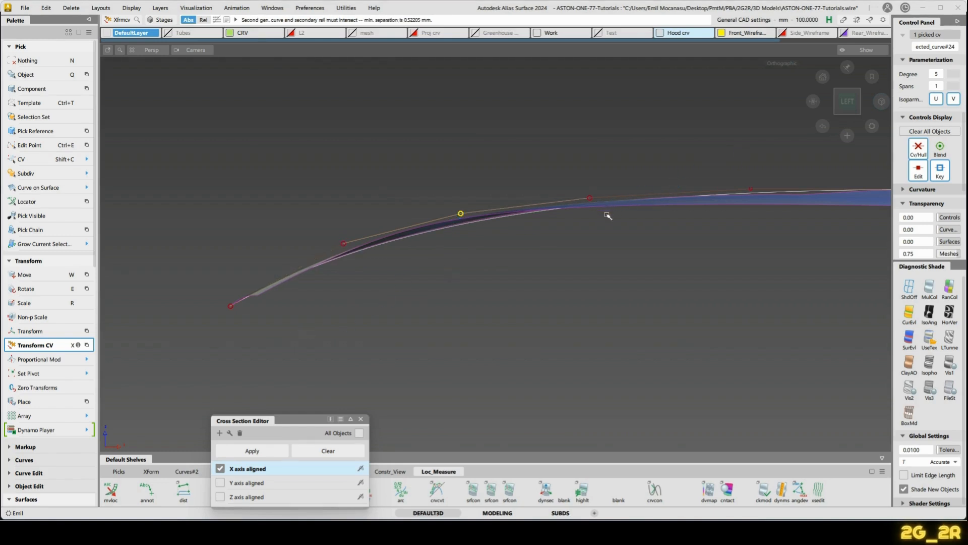
left_click_drag(607, 216, 813, 101)
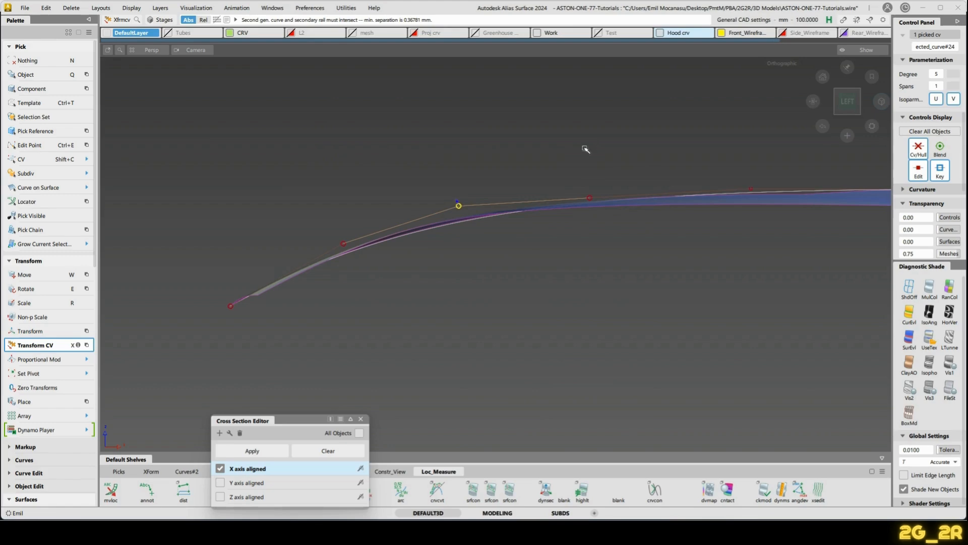
left_click_drag(585, 149, 558, 158)
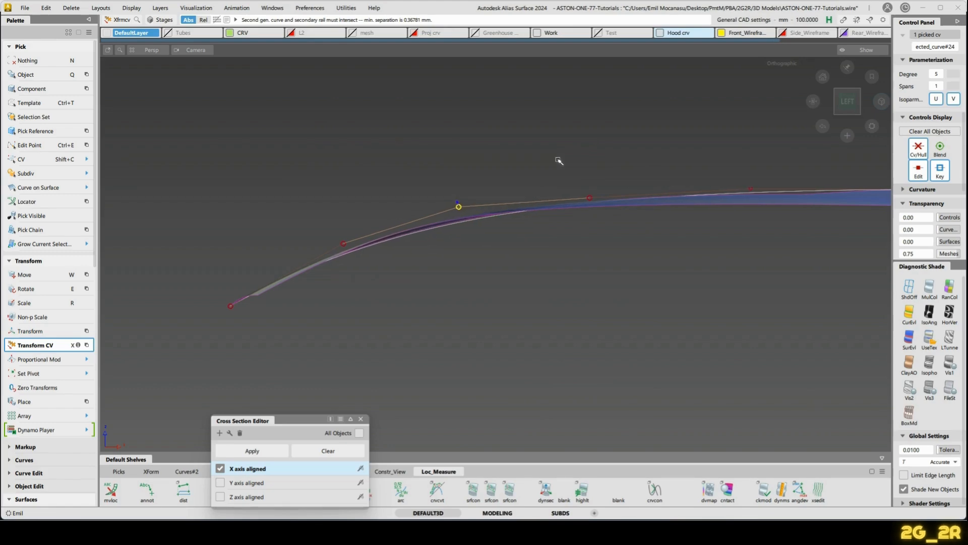
left_click(589, 199)
left_click_drag(543, 258, 697, 188)
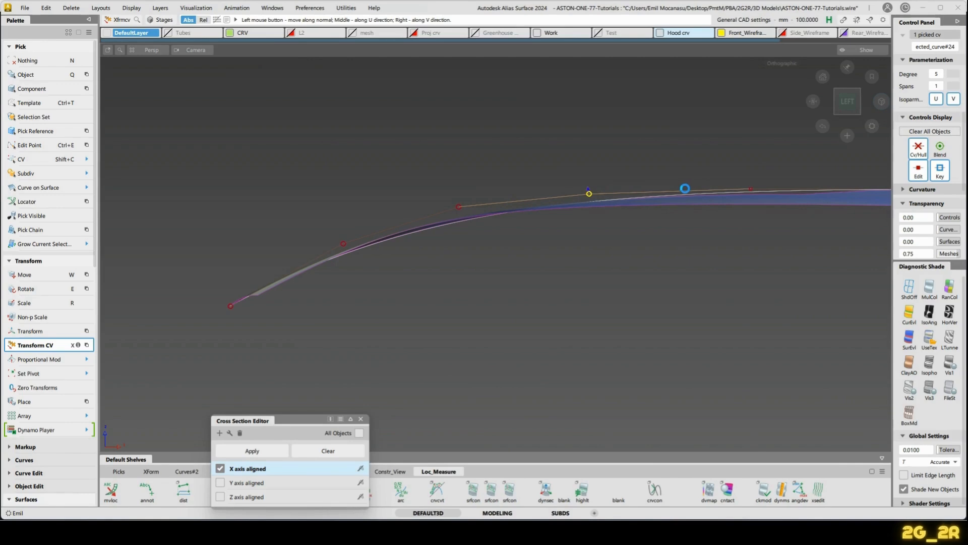
Raise the forward and second inner CVs of the hood boundary curve slightly more to flatten the strip's side profile.
left_click(343, 245)
left_click_drag(352, 334, 505, 282)
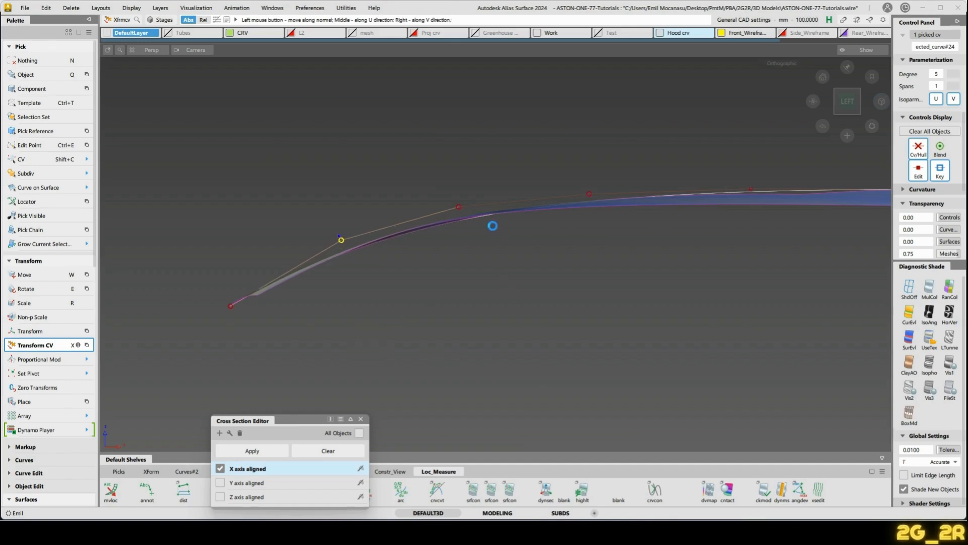
left_click(456, 208)
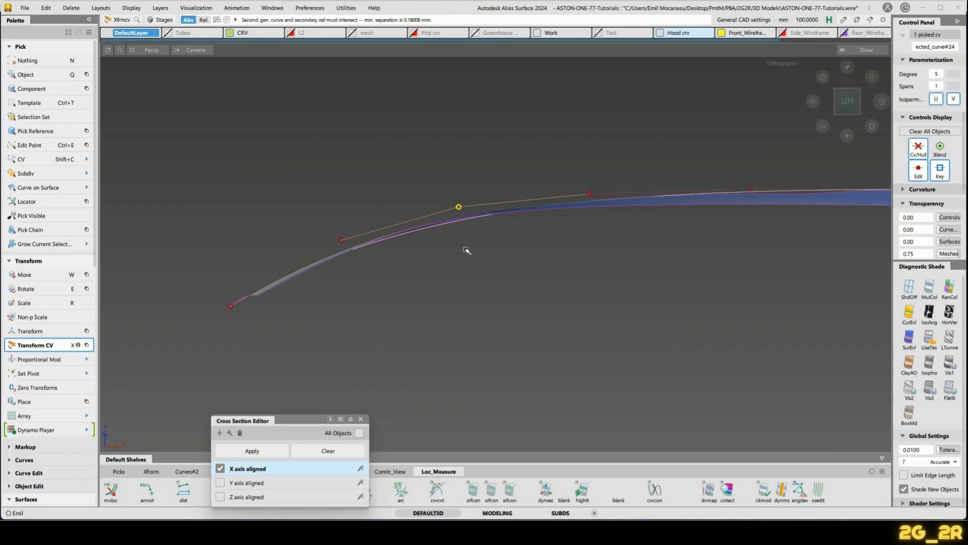
key("x")
left_click(468, 277)
left_click_drag(350, 340, 571, 226)
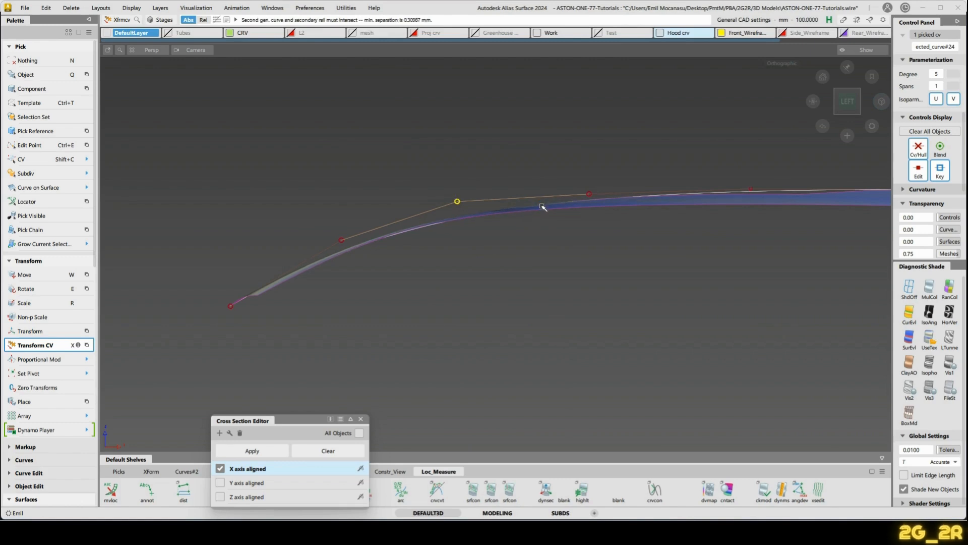
left_click_drag(497, 210, 472, 282)
Slide the second and forward inner CVs of the hood boundary curve toward each other along the hull with Transform CV.
key("x")
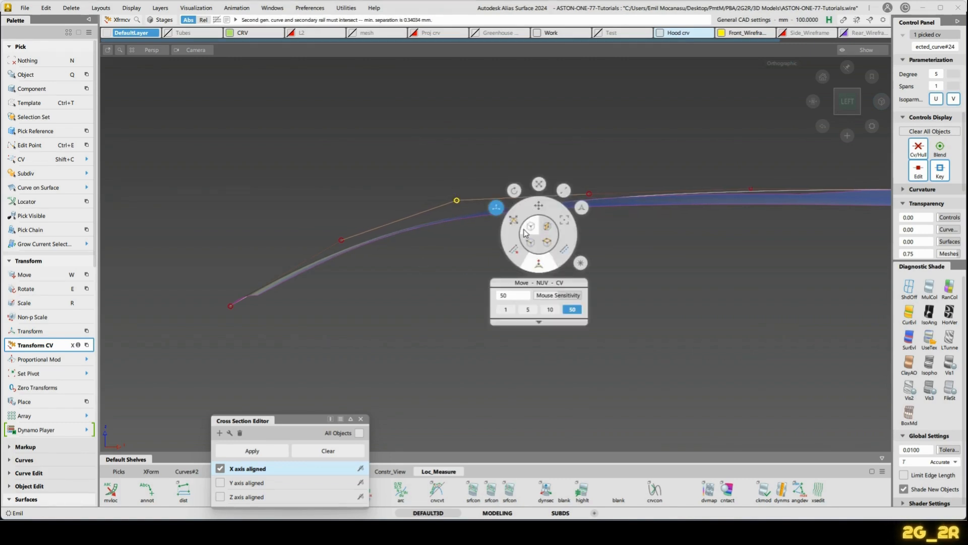
left_click(515, 219)
left_click(468, 201)
left_click_drag(709, 268, 168, 316)
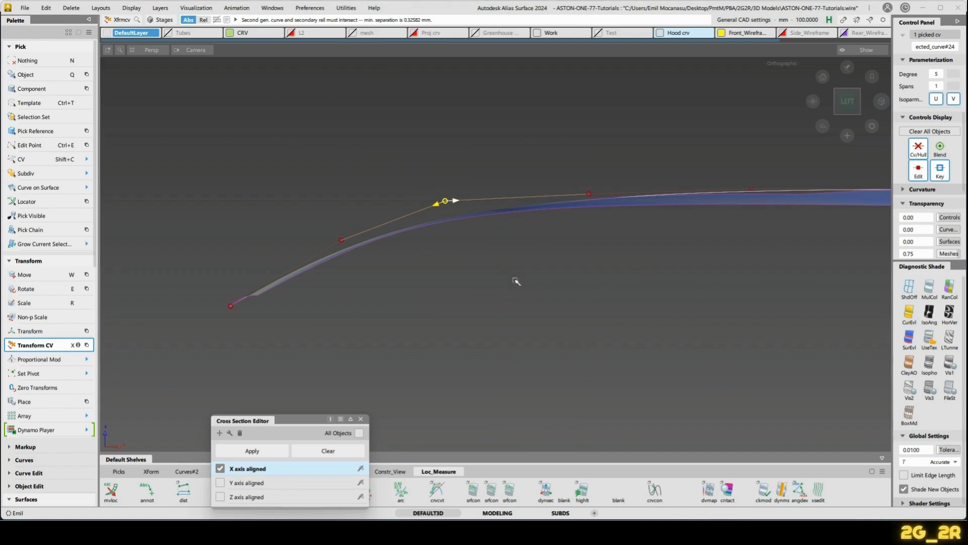
left_click_drag(515, 281, 455, 288)
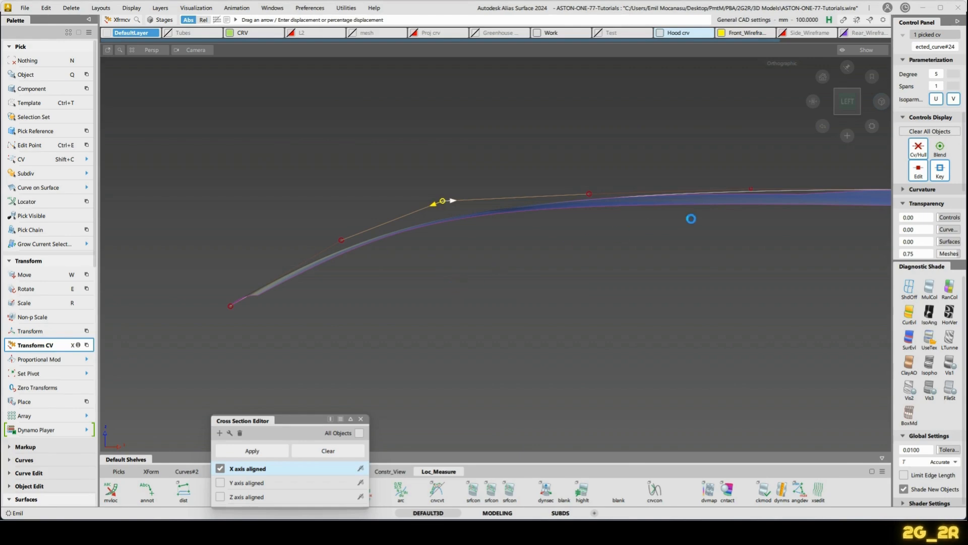
left_click(341, 242)
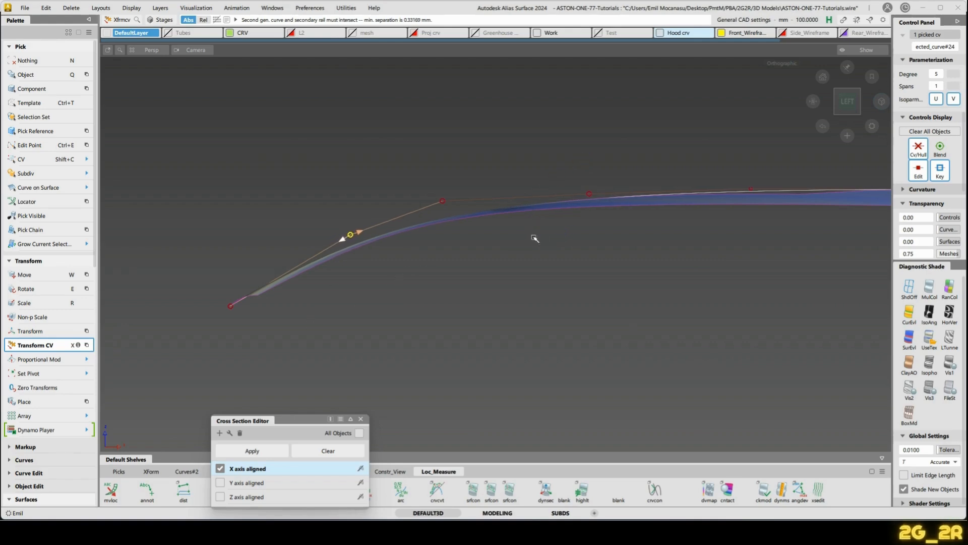
Slide the third inner CV of the hood boundary curve slightly forward and raise it along the normal.
left_click(589, 193)
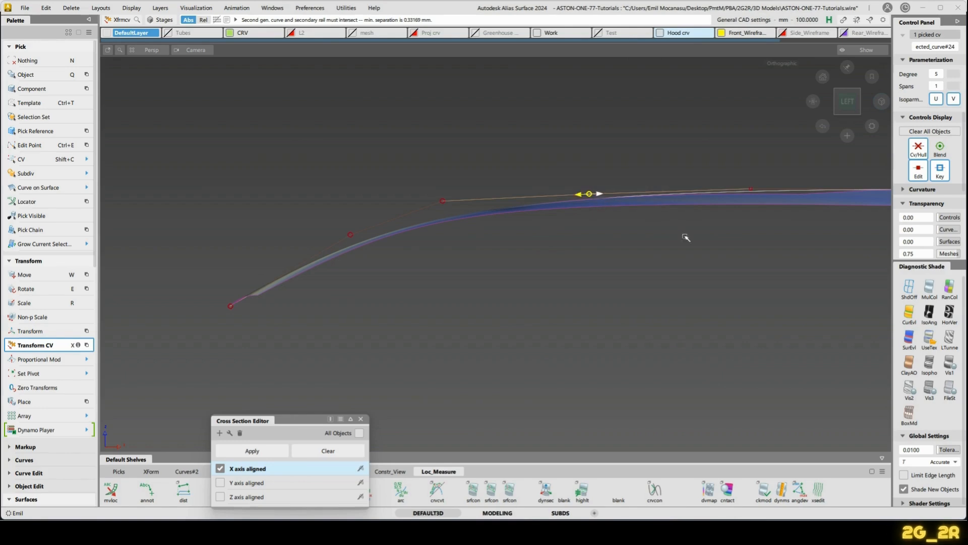
key("x")
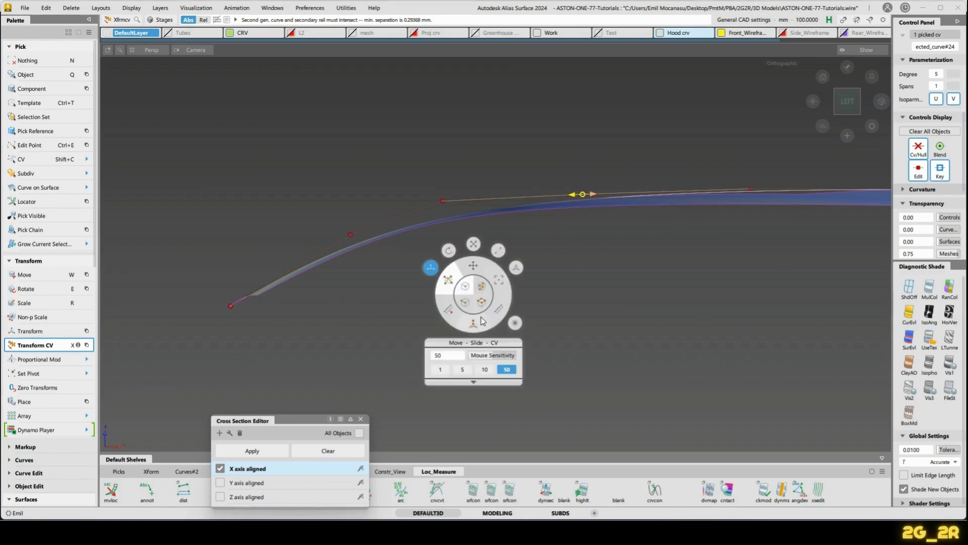
left_click(474, 326)
left_click_drag(460, 326, 554, 285)
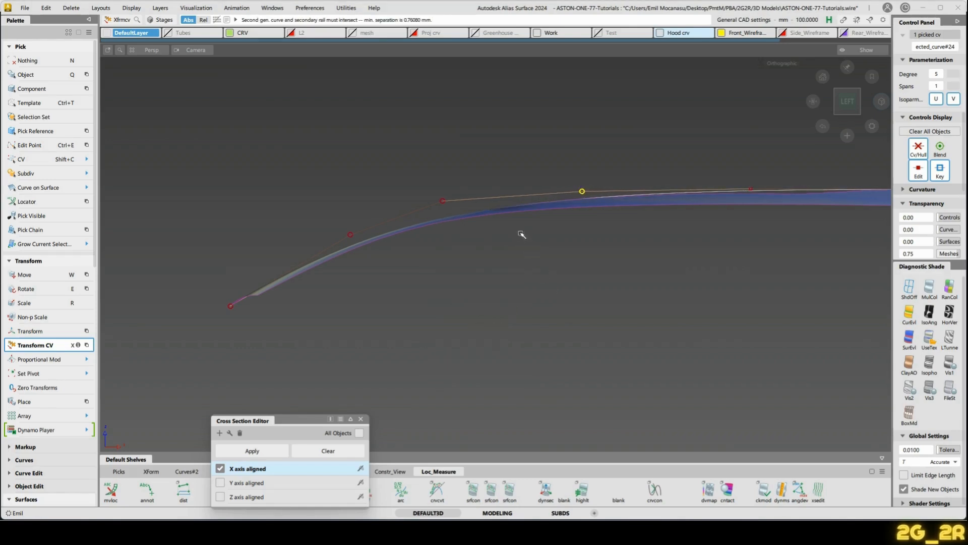
Examine the isolated strip with Iso Angle shading, then restore the textured shading and full model to inspect the strip in context.
key("n")
mouse_move(434, 221)
left_mouse_down("alt+shift")
mouse_move(582, 229)
mouse_move(536, 146)
mouse_move(559, 153)
mouse_move(601, 64)
left_mouse_up("alt+shift")
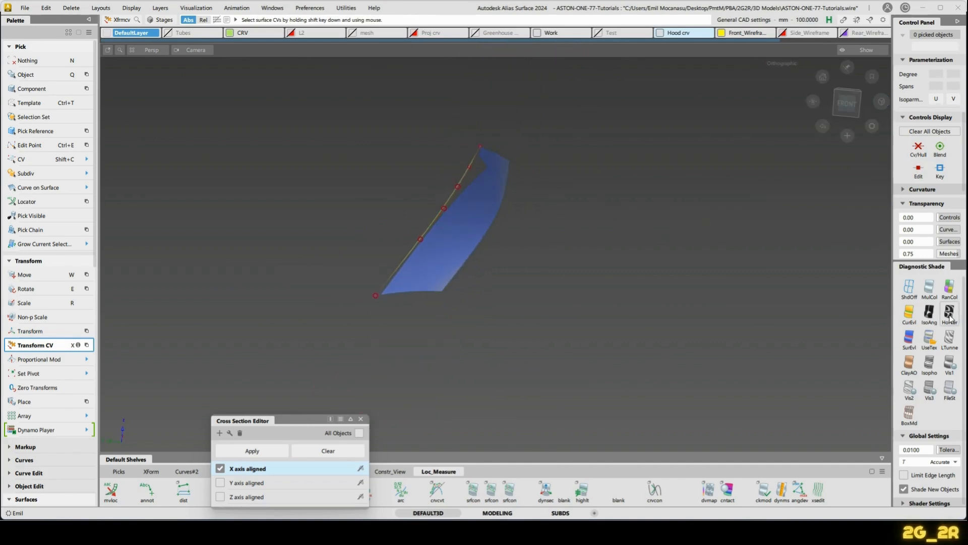
left_click(929, 313)
left_click_drag(605, 113, 595, 86, "alt+shift")
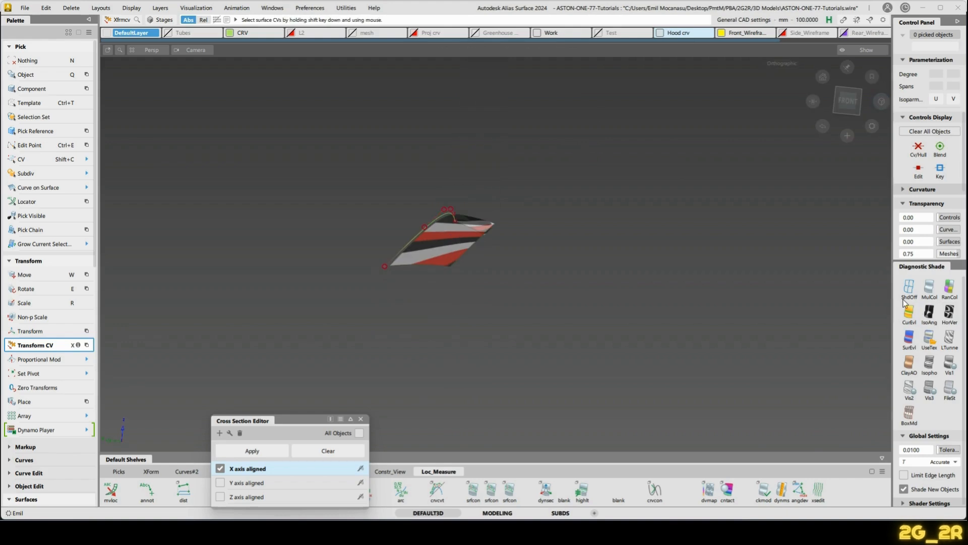
left_click(928, 339)
mouse_move(430, 168)
left_mouse_down("alt+shift")
mouse_move(551, 158)
mouse_move(593, 213)
mouse_move(570, 218)
mouse_move(615, 247)
mouse_move(497, 268)
mouse_move(514, 237)
left_mouse_up("alt+shift")
right_click_drag(515, 237, 497, 209, "alt+shift")
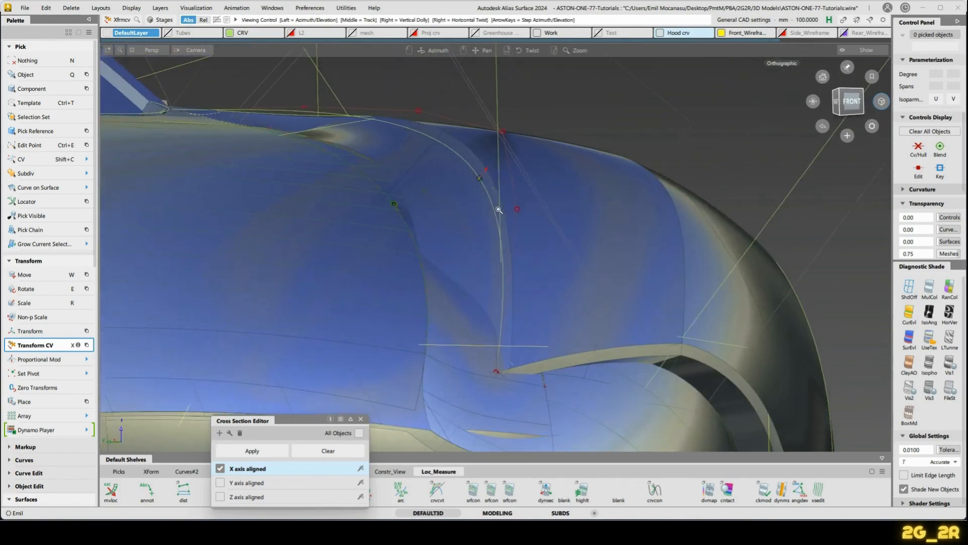
middle_click_drag(441, 297, 518, 194, "alt+shift")
left_click_drag(487, 288, 650, 257, "ctrl+shift")
left_click(488, 288)
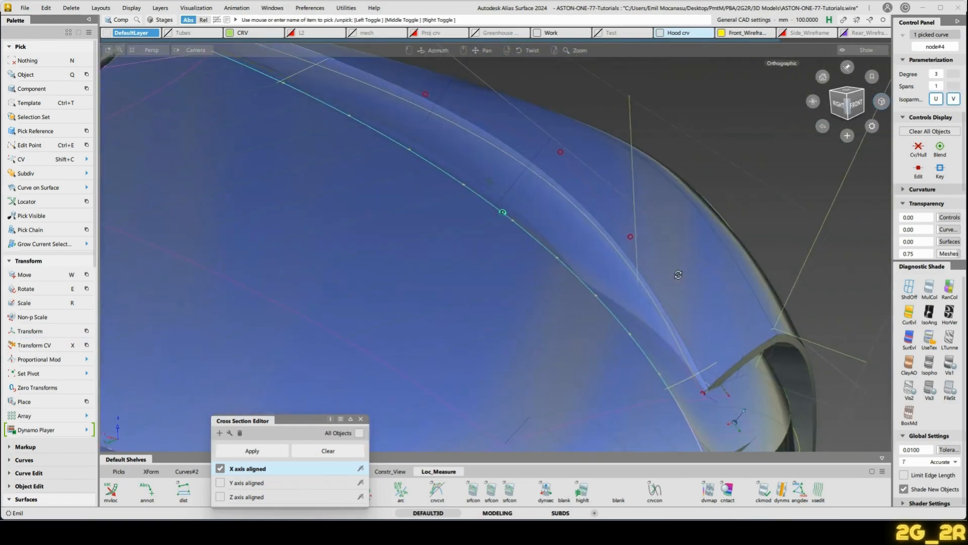
middle_click_drag(650, 256, 596, 257, "alt+shift")
left_click_drag(596, 257, 525, 170, "alt+shift")
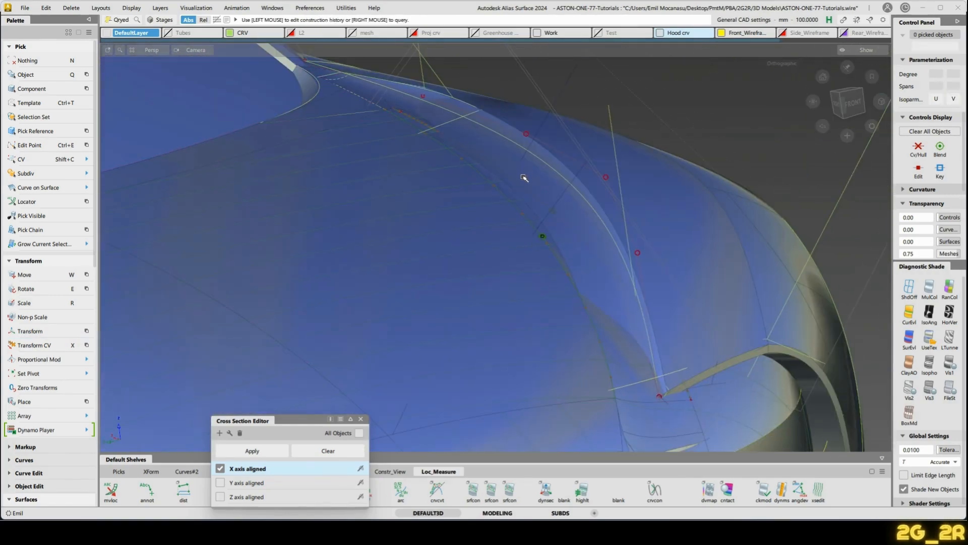
Reopen the construction history of the monorail strip between hood and fender and set its Rotate Xform to -8.
left_click(528, 204)
left_click(779, 246)
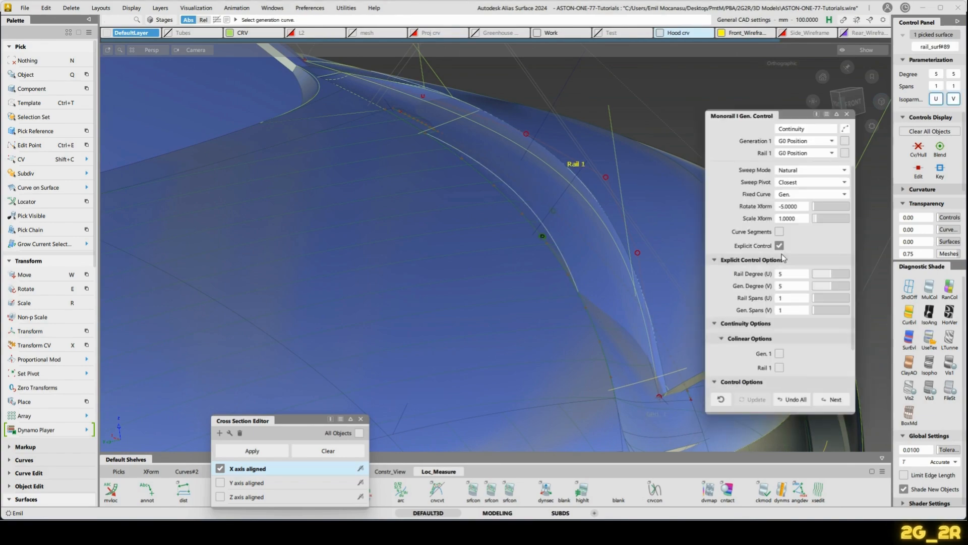
left_click(798, 208)
type("-8")
key("Return")
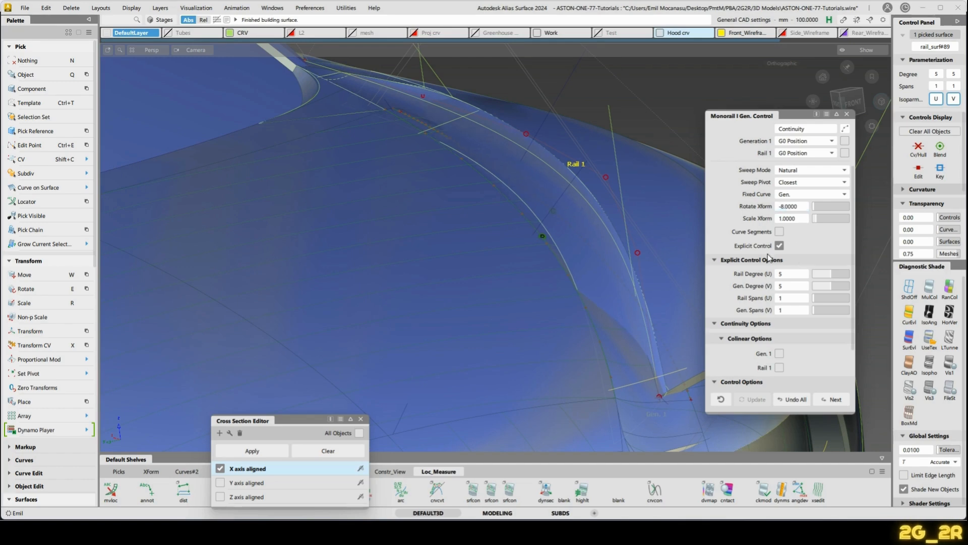
right_click_drag(522, 246, 575, 233, "ctrl+shift")
left_click_drag(701, 294, 473, 299, "alt+shift")
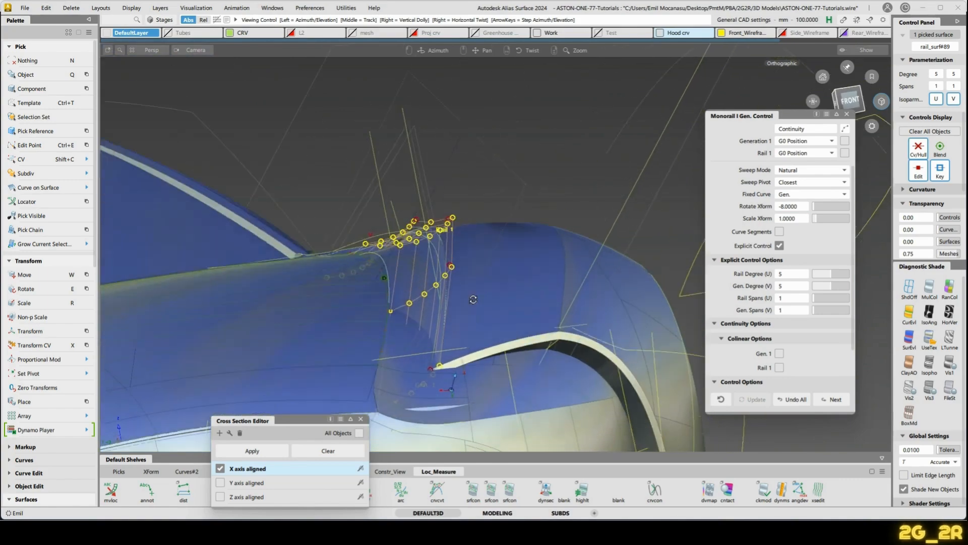
middle_click_drag(473, 299, 535, 177, "alt+shift")
key("n")
Rotate the short generation curve at the strip's lower end, beside the pointed tip of the arched opening, to tilt the strip.
left_click_drag(488, 286, 483, 262, "ctrl+shift")
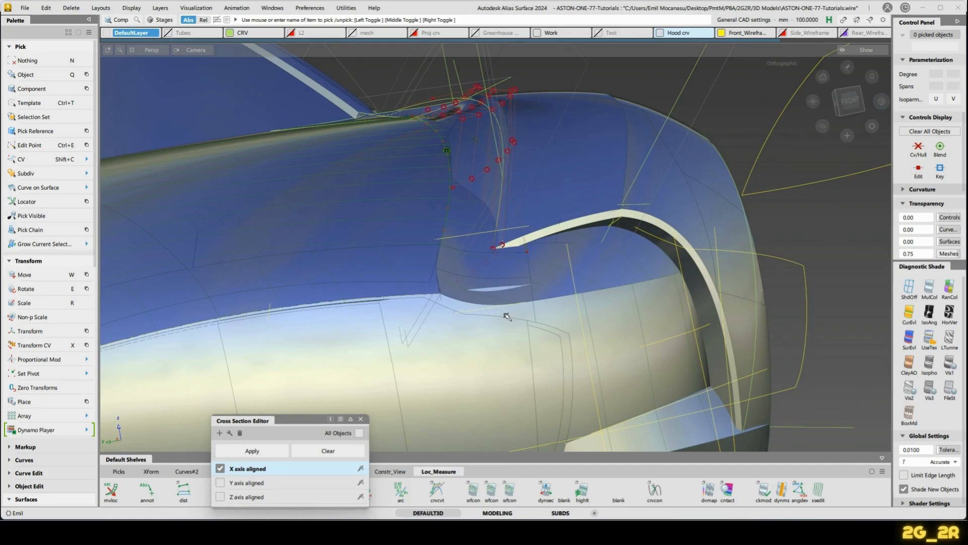
right_click_drag(479, 268, 492, 238, "alt+shift")
left_click_drag(446, 281, 437, 243, "ctrl+shift")
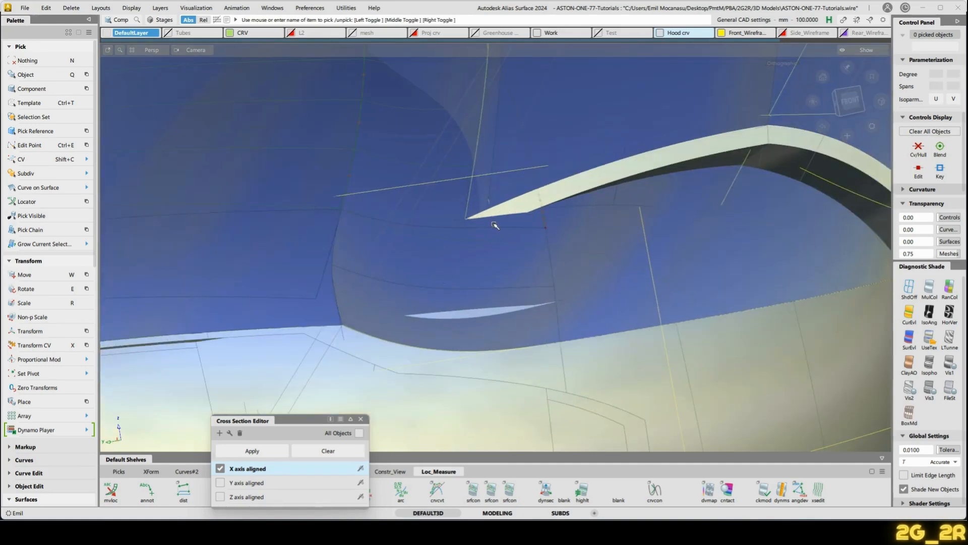
left_click(488, 216)
left_click_drag(488, 216, 614, 126, "alt+shift")
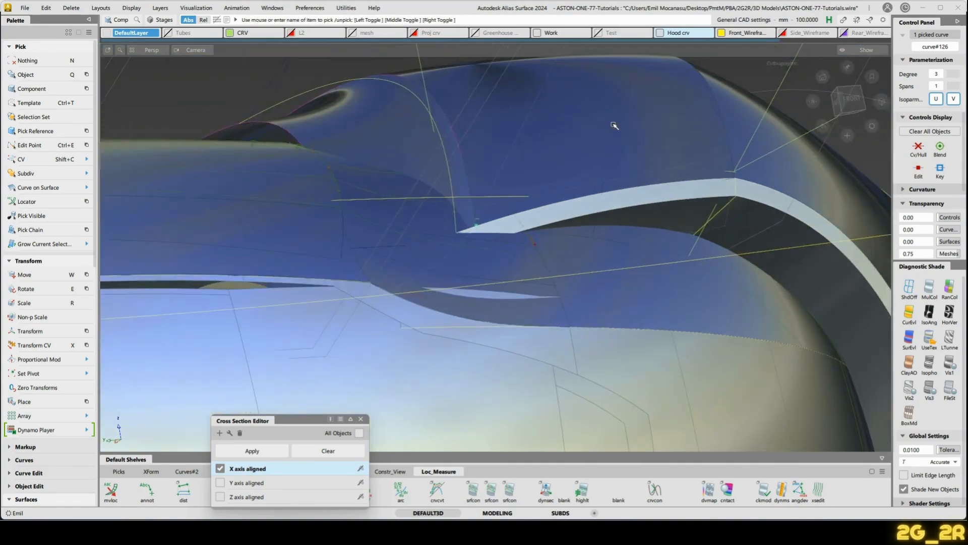
key("e")
middle_click_drag(756, 76, 690, 153, "alt+shift")
left_click_drag(671, 110, 479, 132)
middle_click_drag(480, 132, 487, 154, "alt+shift")
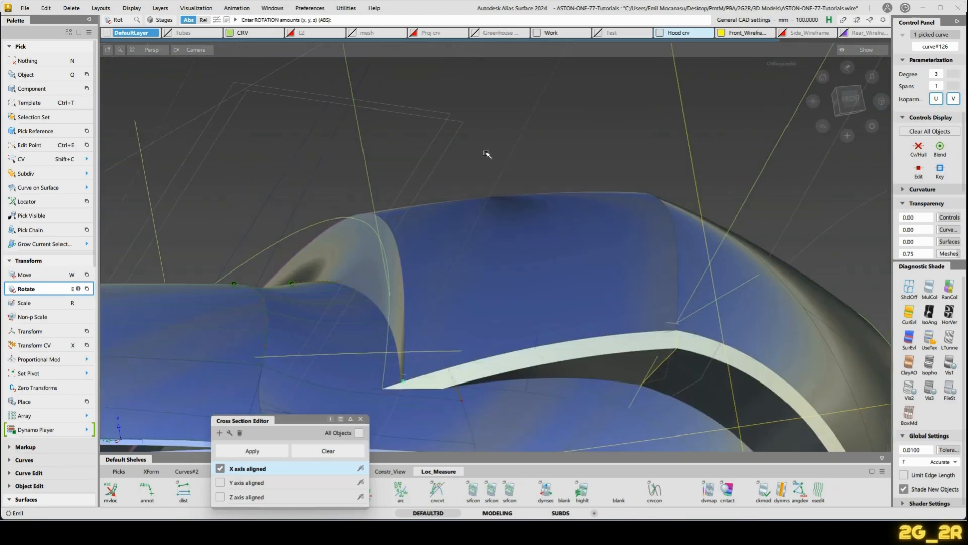
left_click_drag(487, 153, 652, 293)
key("n")
Display the hood edge curve's CVs and set its degree to 5.
key("q")
left_click(550, 290)
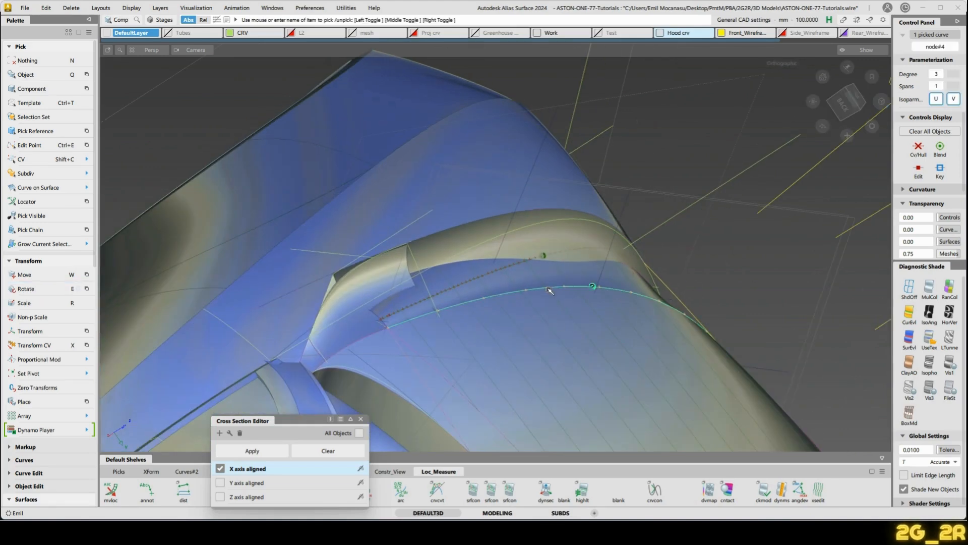
right_click_drag(529, 313, 570, 307, "ctrl+shift")
middle_click_drag(644, 331, 609, 319, "alt+shift")
key("n")
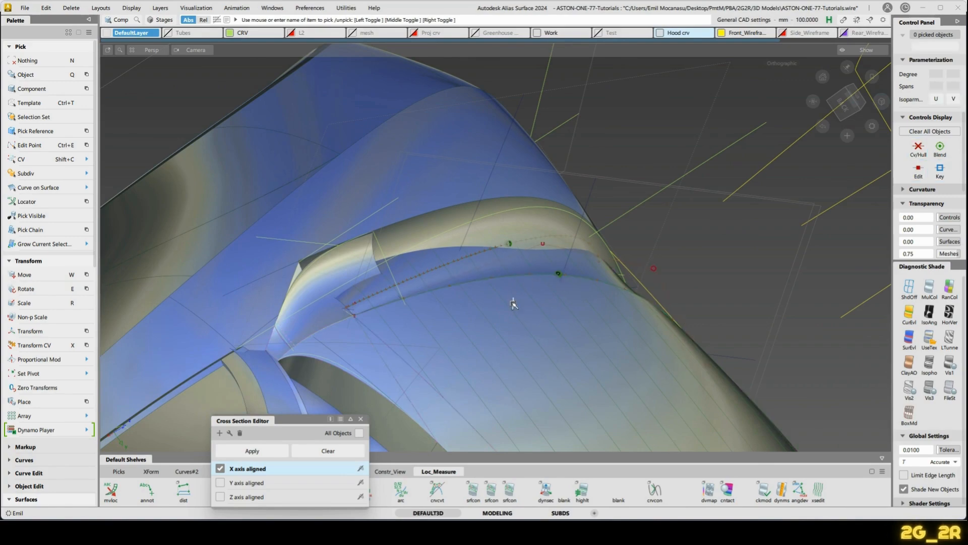
left_click(513, 255)
left_click(937, 74)
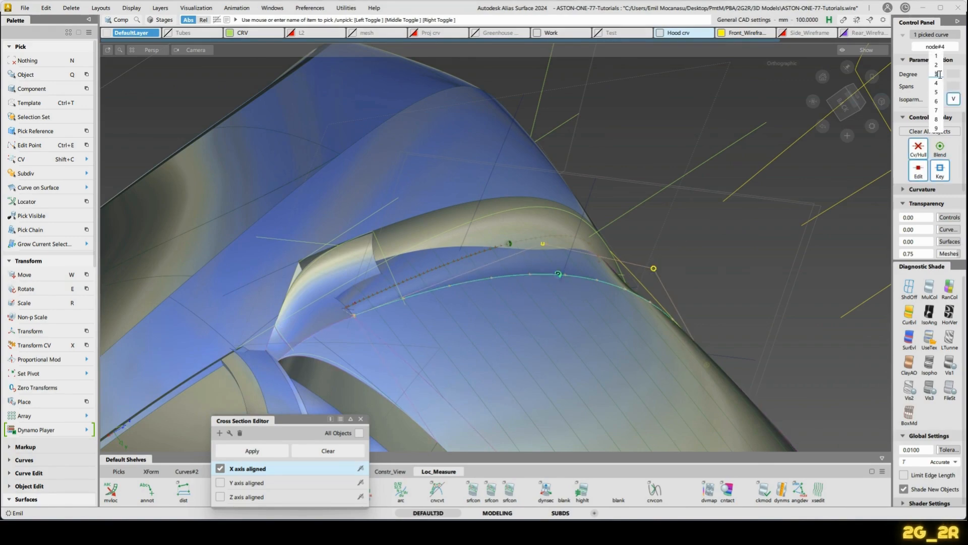
left_click(937, 92)
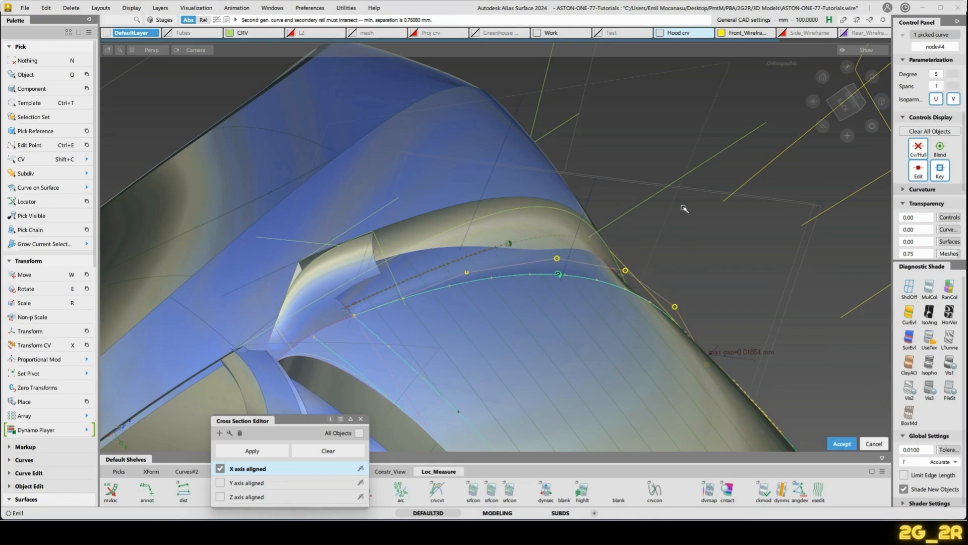
left_click_drag(714, 256, 683, 256, "alt+shift")
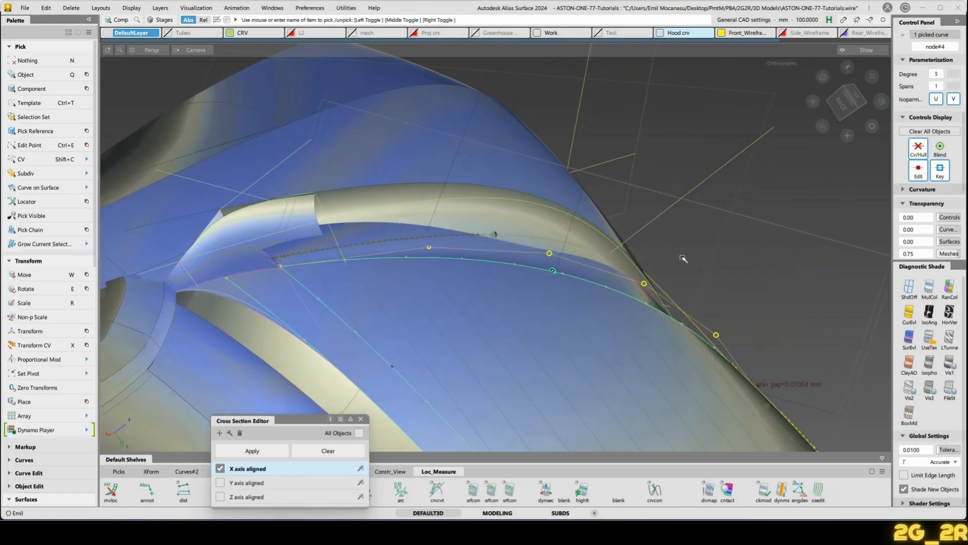
Adjust an inner CV of the degree 5 hood edge curve with Transform CV in NUV mode.
left_click(647, 288)
key("shift+c")
left_click(549, 253)
left_click_drag(760, 245, 609, 242, "alt+shift")
key("x")
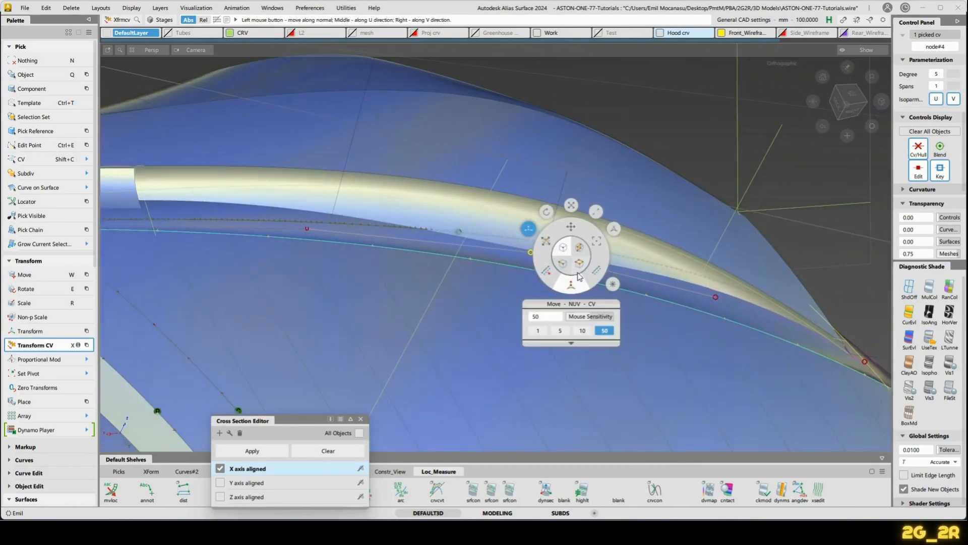
left_click(571, 287)
left_click_drag(493, 339, 653, 199)
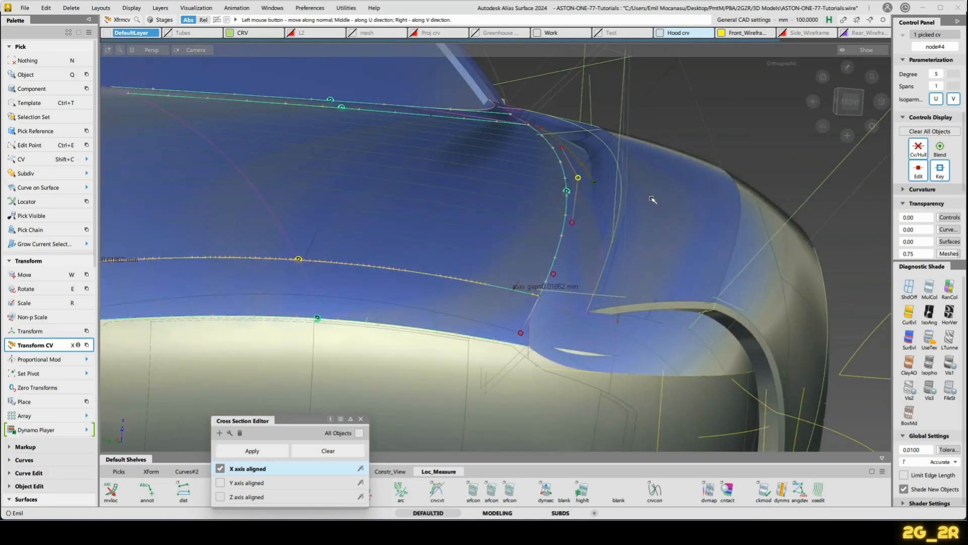
Display the CVs of the neighbouring curve between the hood edge and the strip and set its degree to 5.
key("n")
left_click_drag(610, 247, 615, 242, "ctrl+shift")
left_click_drag(610, 247, 495, 382, "alt+shift")
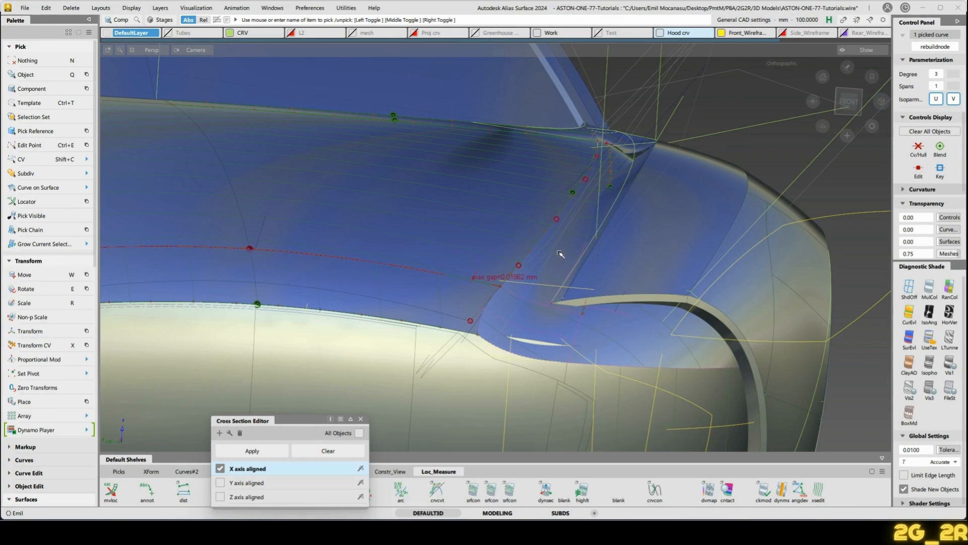
right_click_drag(560, 253, 588, 242, "ctrl+shift")
left_click_drag(559, 255, 591, 275, "alt+shift")
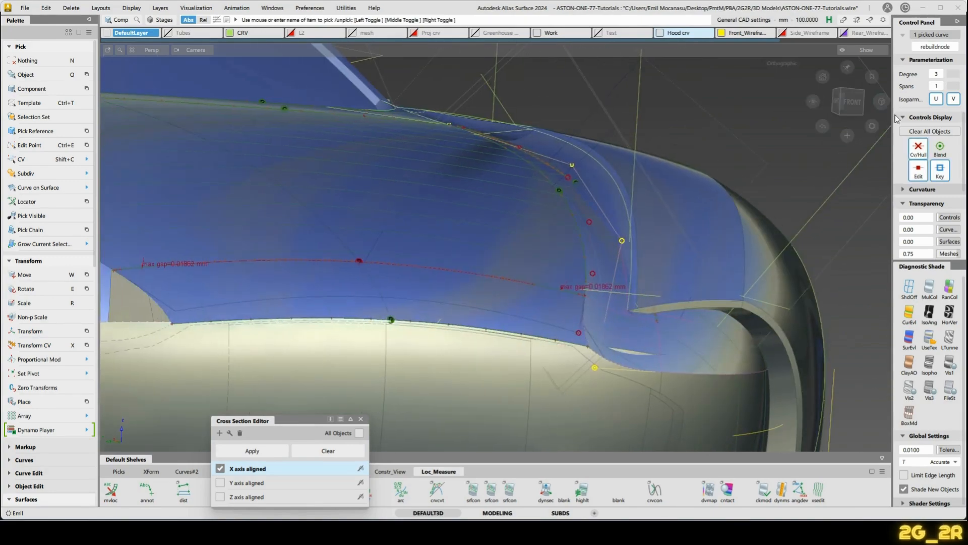
key("ctrl+z")
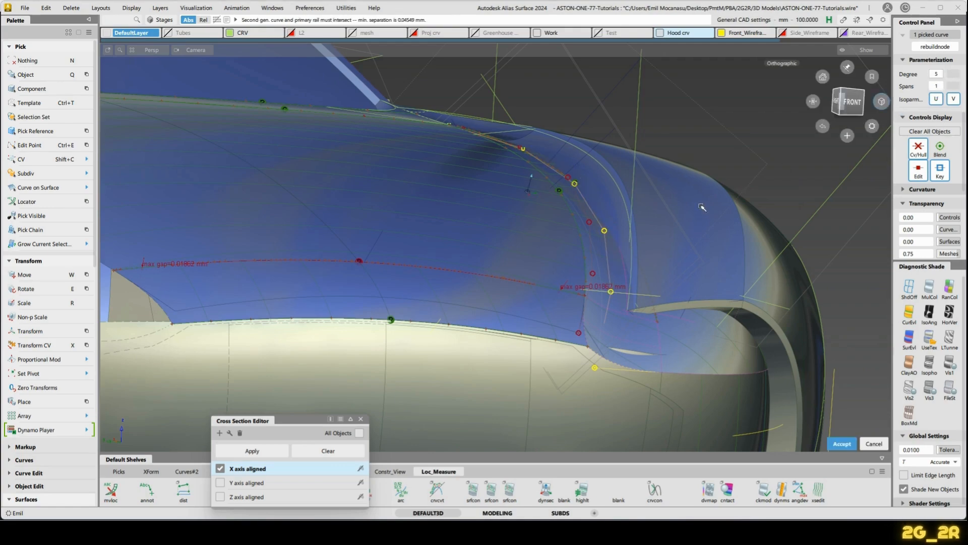
Move the upper inner CVs of the neighbouring degree 5 curve with Transform CV to reshape its upper bend.
left_click_drag(701, 207, 646, 216, "alt+shift")
right_click_drag(614, 244, 626, 166, "alt+shift")
middle_click_drag(626, 166, 608, 313, "alt+shift")
left_click_drag(607, 313, 630, 322, "alt+shift")
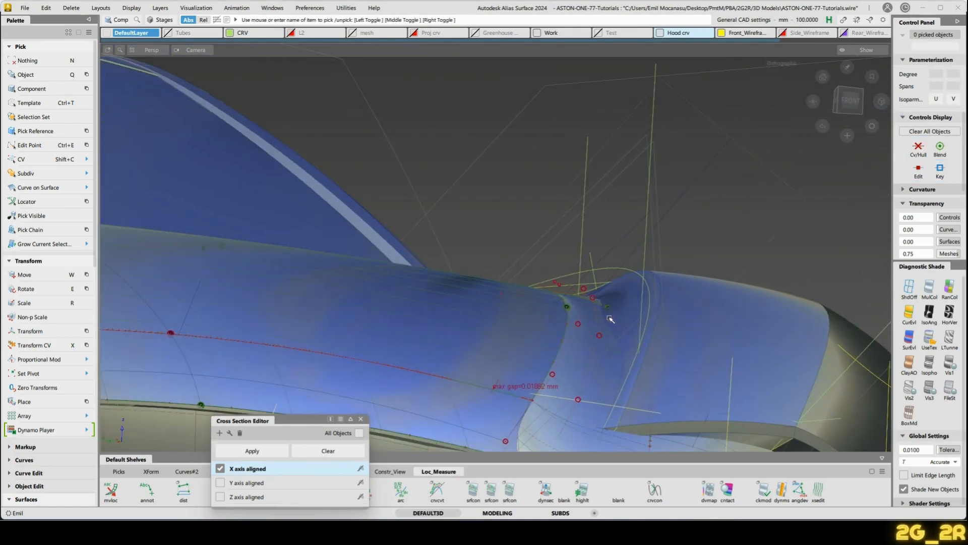
key("shift+c")
left_click(592, 297)
key("x")
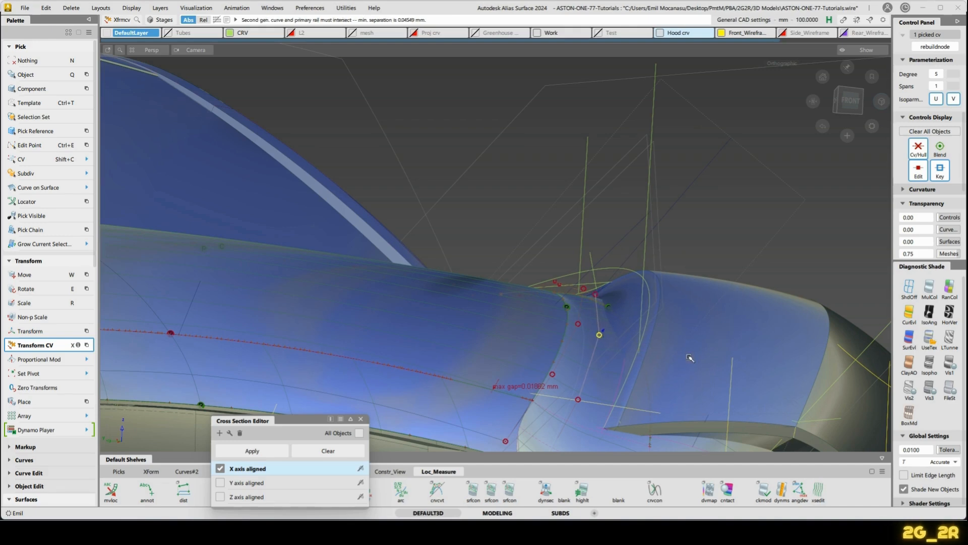
Fine-tune individual inner CVs of the neighbouring degree 5 curve with Transform CV, comparing its hull with the hood edge curve, and clear the pick.
left_click_drag(635, 340, 663, 335, "alt+shift")
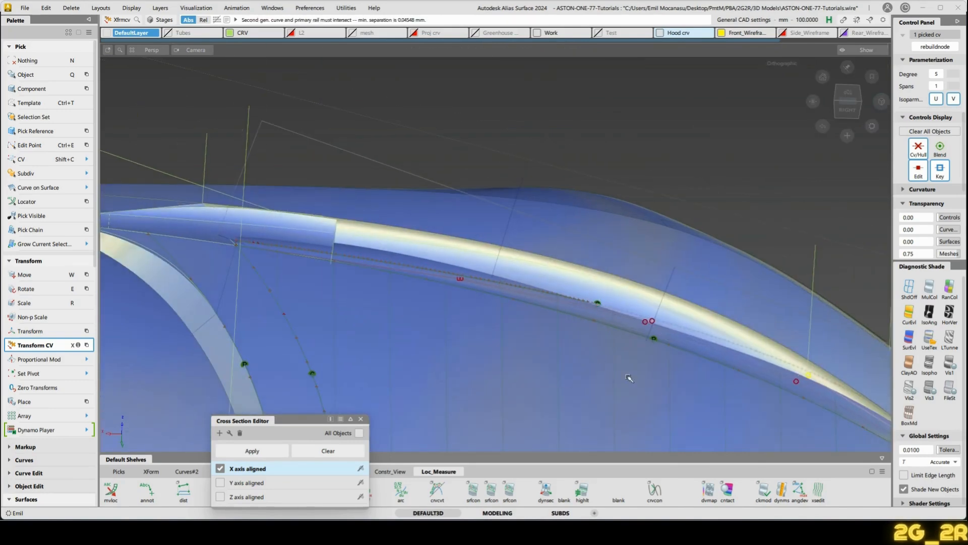
mouse_move(629, 378)
left_mouse_down("alt+shift")
mouse_move(637, 365)
mouse_move(614, 373)
left_mouse_up("alt+shift")
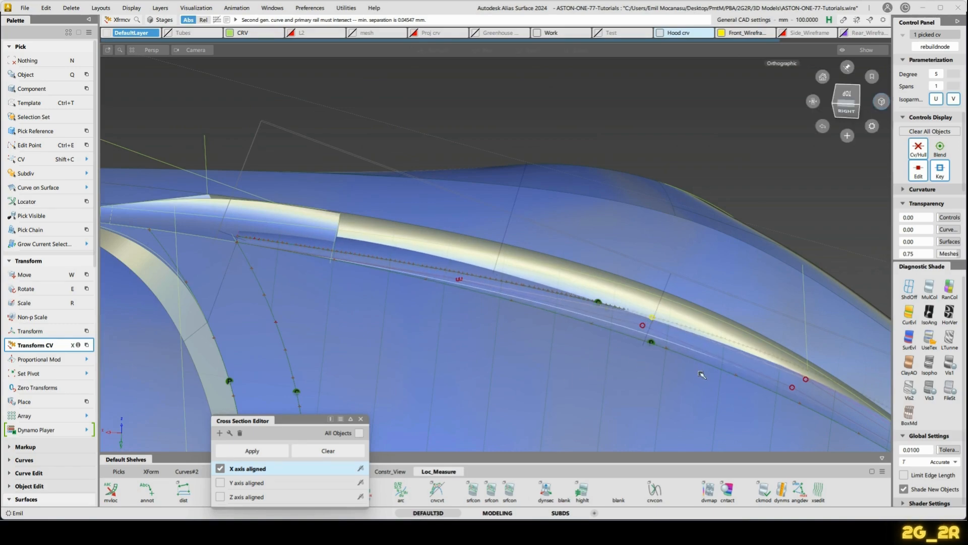
left_click_drag(702, 375, 565, 310, "alt+shift")
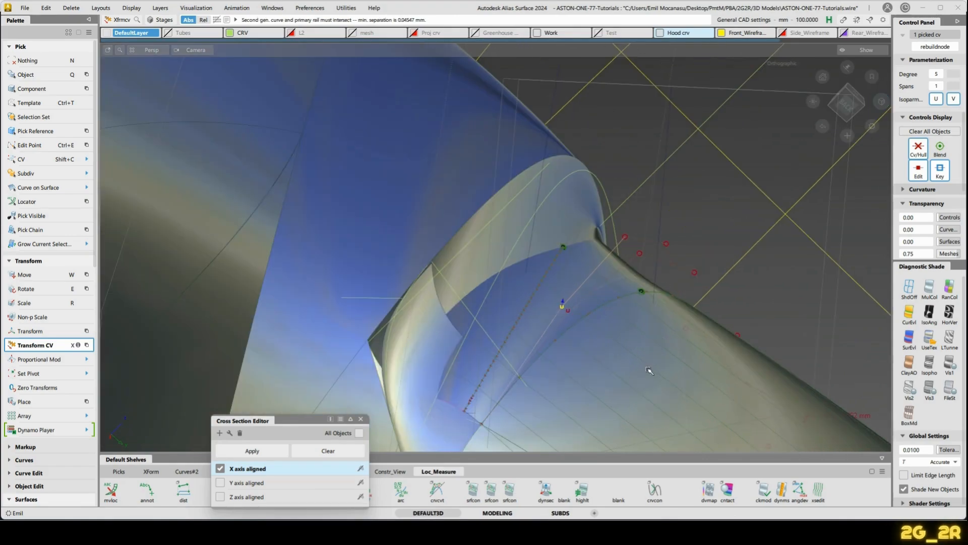
left_click_drag(592, 346, 726, 188, "alt+shift")
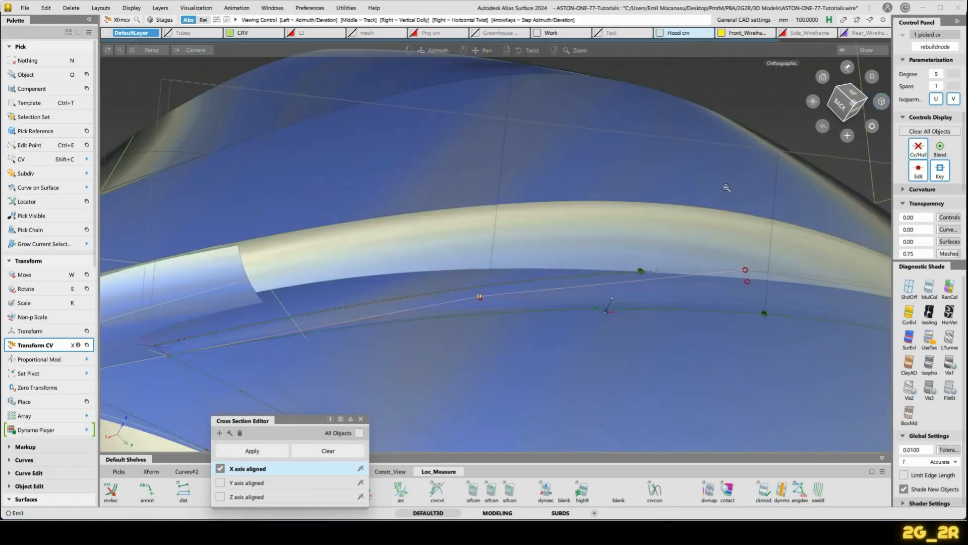
right_click_drag(726, 188, 706, 214, "alt+shift")
left_click_drag(705, 214, 696, 239, "alt+shift")
left_click(665, 262, "shift")
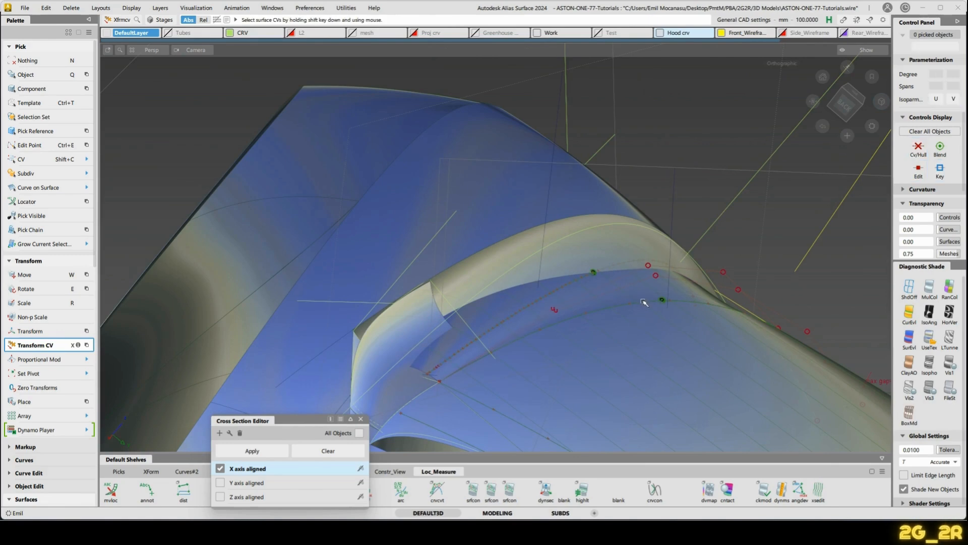
Pick two inner CVs of the hood edge curve and adjust them together with Transform CV in NUV mode.
key("shift+c")
left_click(655, 275)
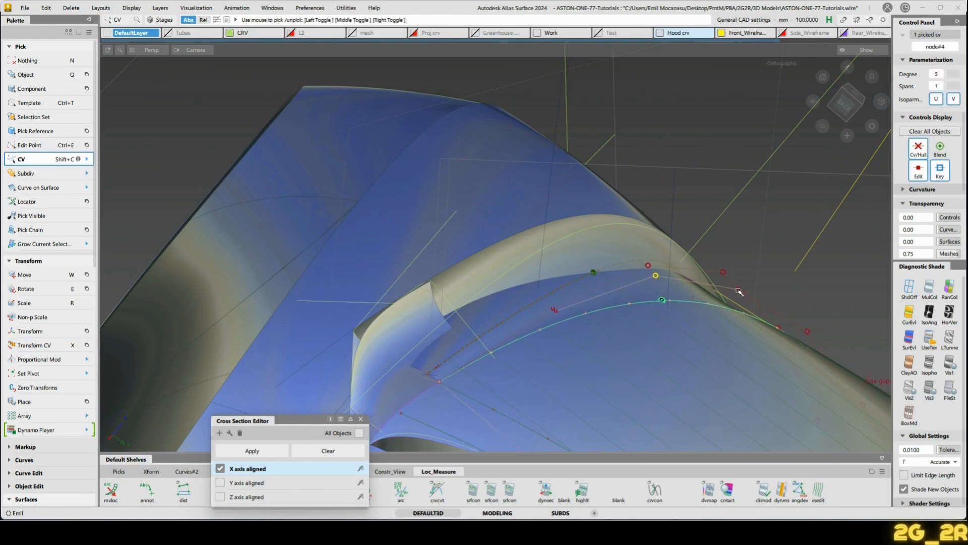
key("x")
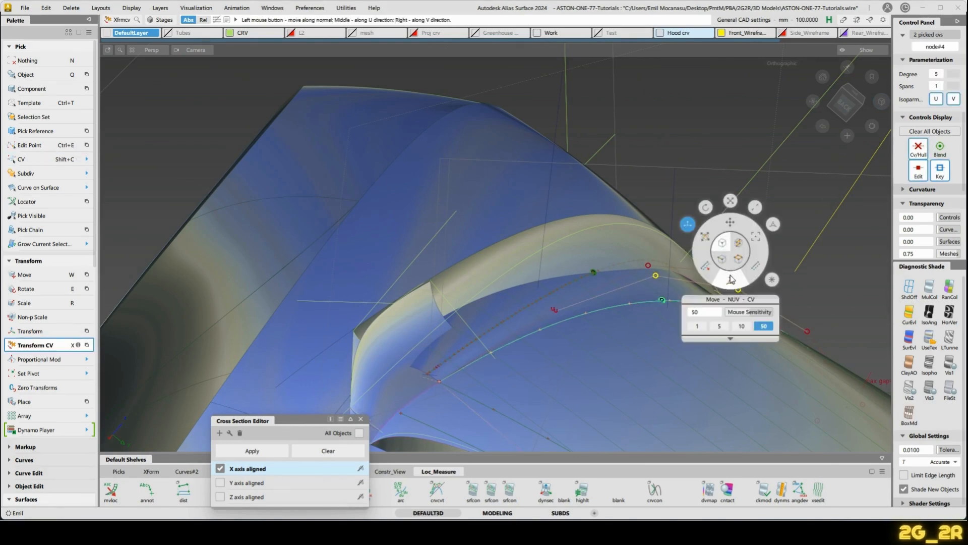
left_click(730, 276)
left_click_drag(501, 409, 494, 313)
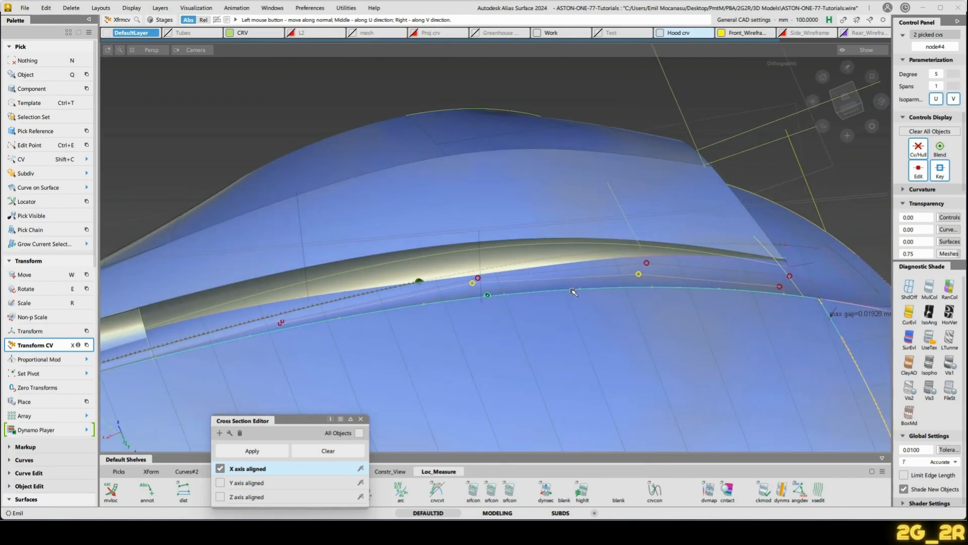
Slide the inner CVs along the neighbouring degree 5 curve's hull with Transform CV in Slide mode, aligning them with the hood edge CVs.
left_click(646, 263)
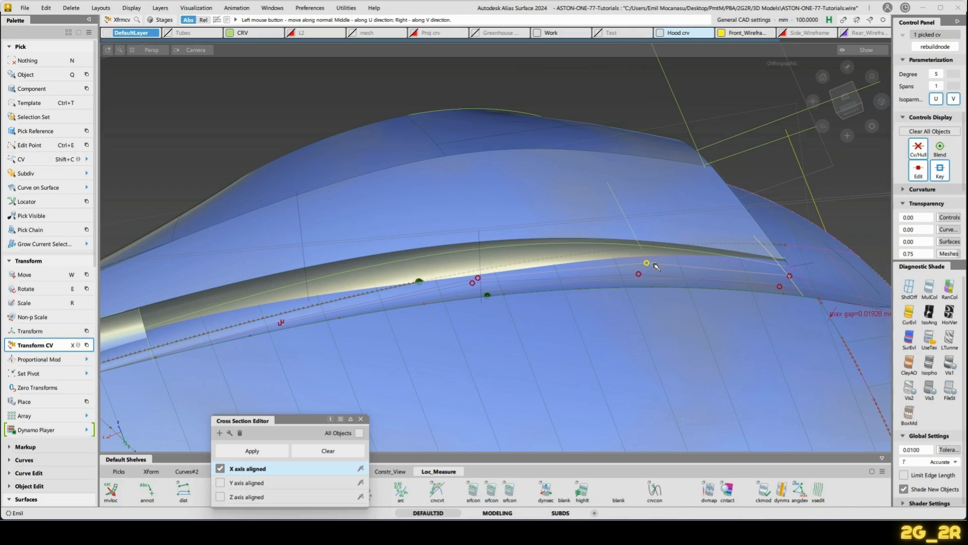
key("x")
left_click(628, 256)
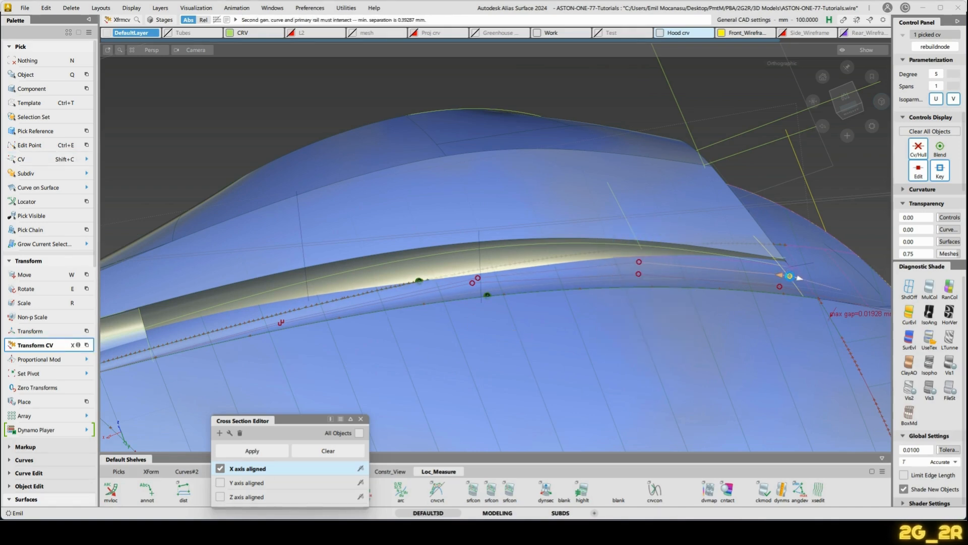
Switch Transform CV to NUV mode and move the neighbouring curve's inner CVs to even its offset from the hood edge curve.
key("x")
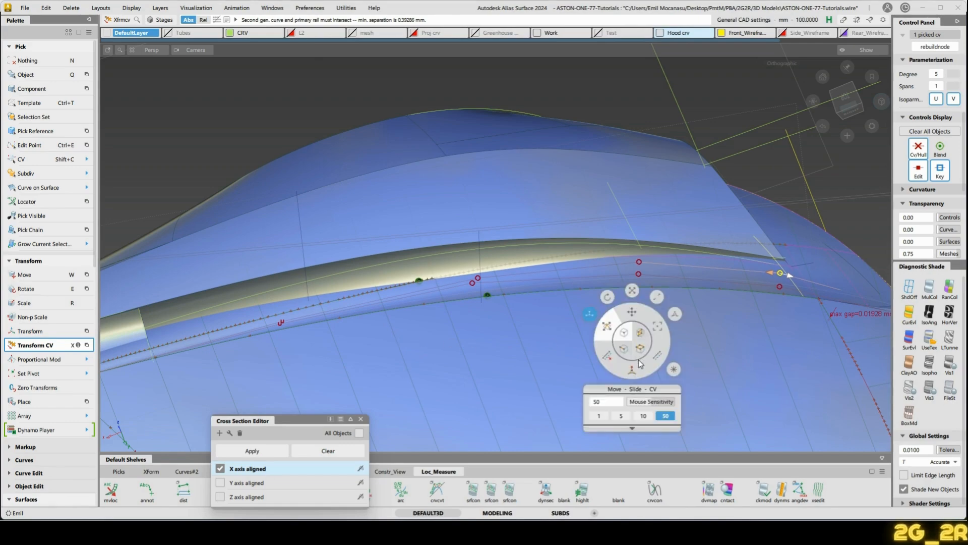
left_click(631, 373)
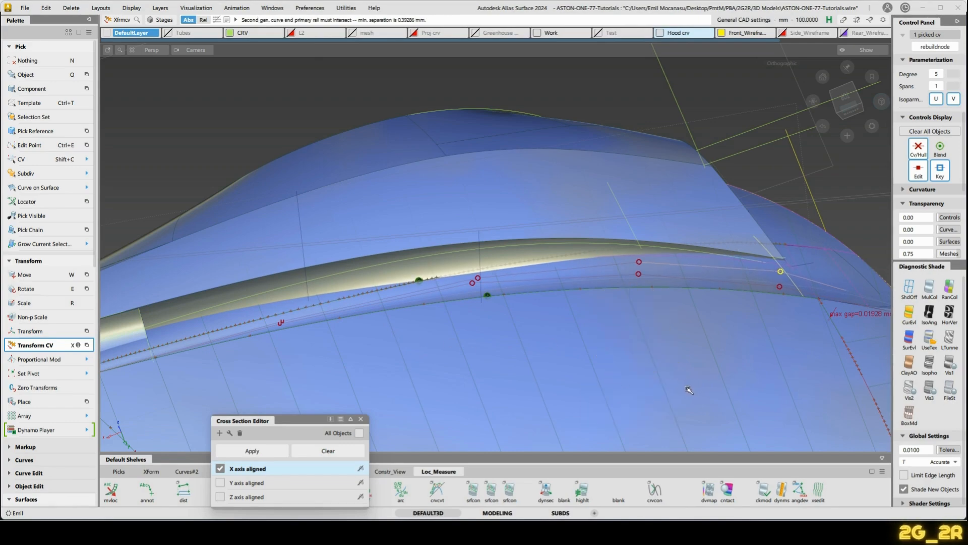
left_click_drag(711, 377, 703, 348, "alt+shift")
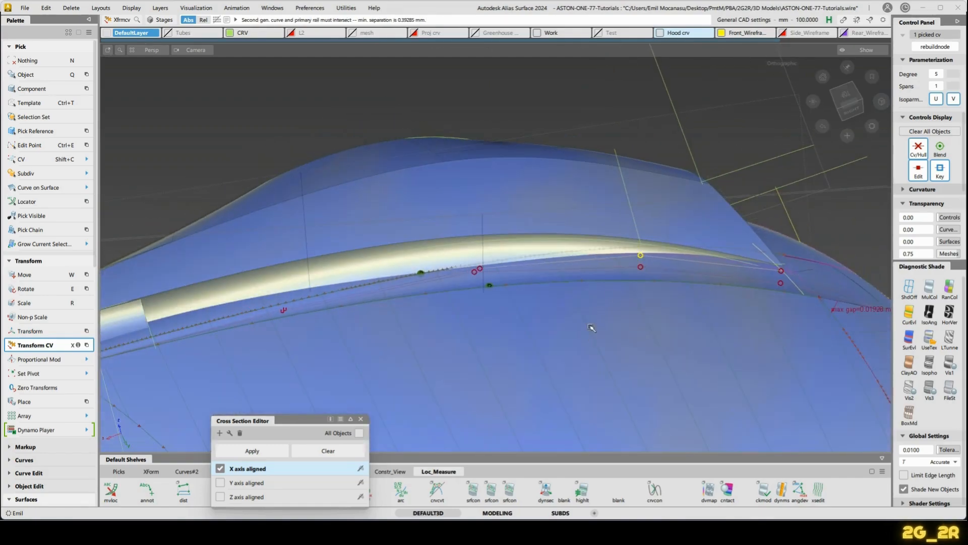
left_click_drag(591, 328, 595, 334, "alt+shift")
middle_click_drag(536, 289, 559, 289, "alt+shift")
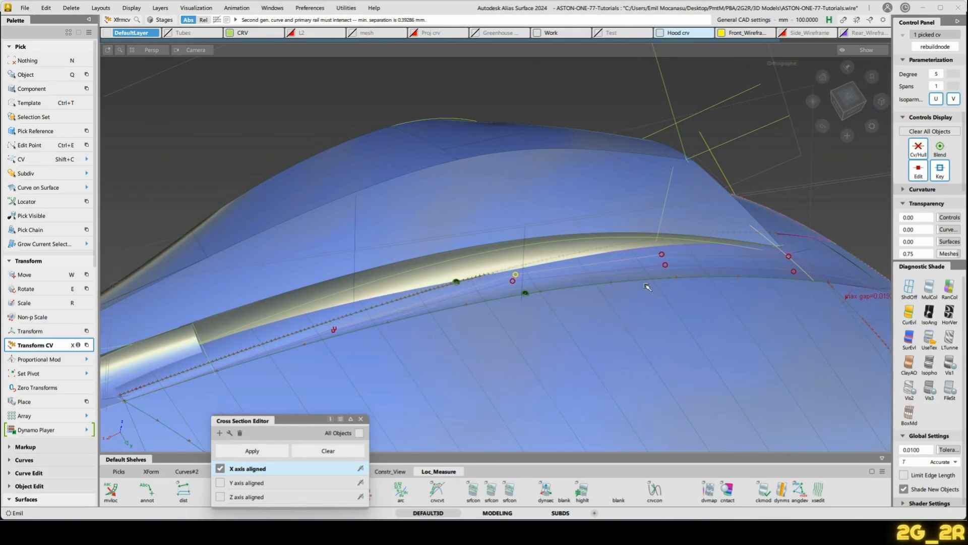
left_click_drag(647, 286, 609, 296, "alt+shift")
Use Slide mode on the neighbouring curve's inner CV beside the fender crest, and pick nothing.
right_click(513, 288)
left_click(494, 285)
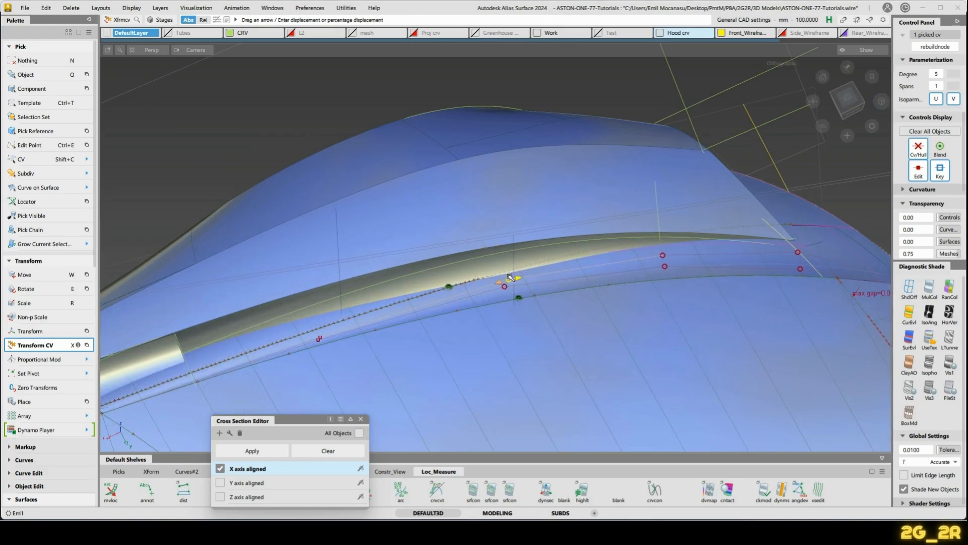
left_click_drag(525, 354, 548, 261, "alt+shift")
key("n")
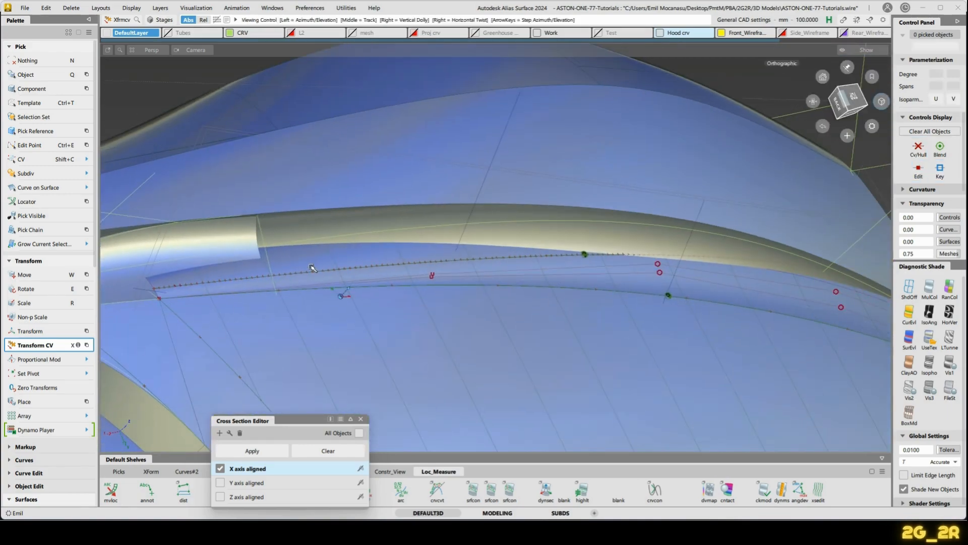
Pick the short degree 2 cross curve at the end of the strip and display its CVs.
left_click_drag(313, 268, 445, 104, "alt+shift")
right_click_drag(445, 104, 424, 207, "alt+shift")
left_click_drag(424, 206, 404, 222, "alt+shift")
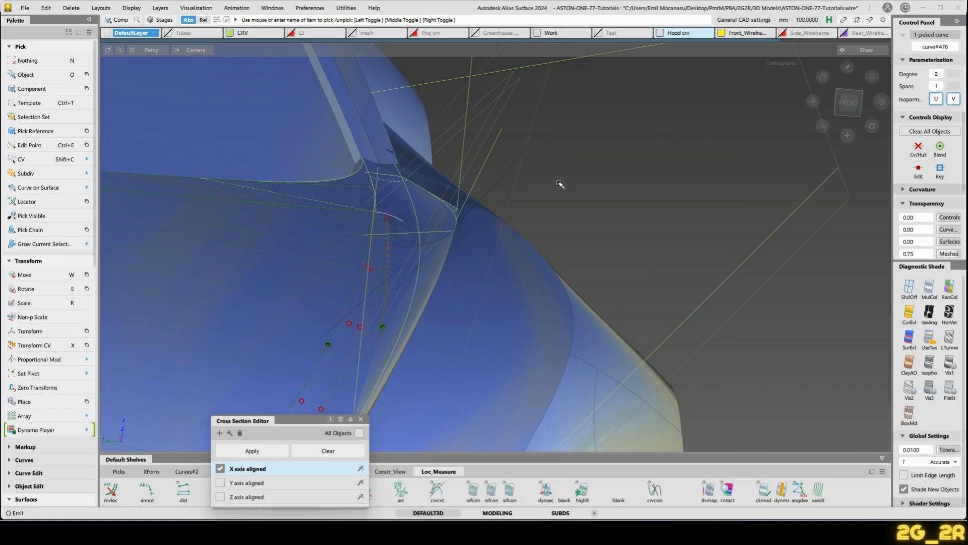
left_click_drag(521, 182, 565, 173, "ctrl+shift")
left_click_drag(564, 192, 561, 242, "alt+shift")
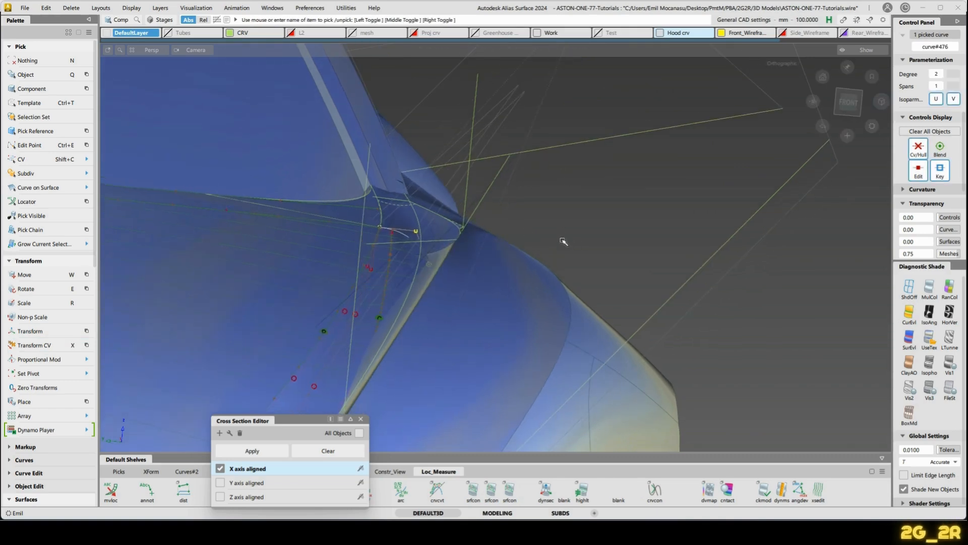
left_click(562, 242)
Adjust the middle CV of the short degree 2 cross curve with Transform CV, and clear the pick.
key("shift+c")
left_click(416, 231)
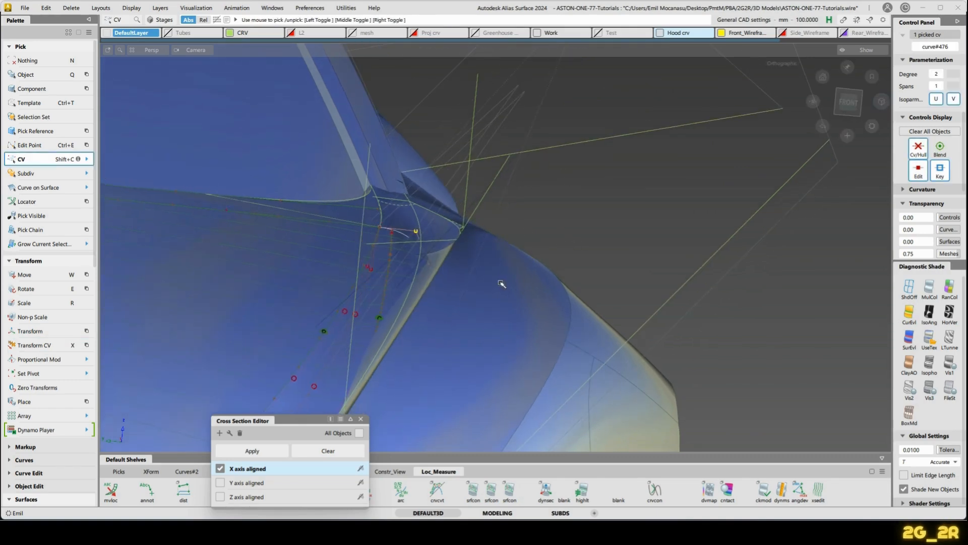
key("x")
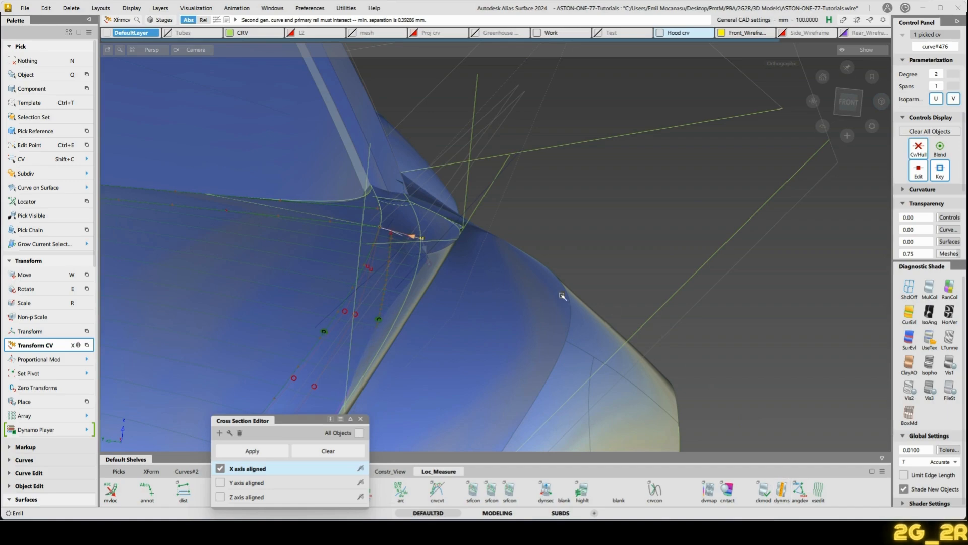
left_click_drag(562, 295, 604, 257, "alt+shift")
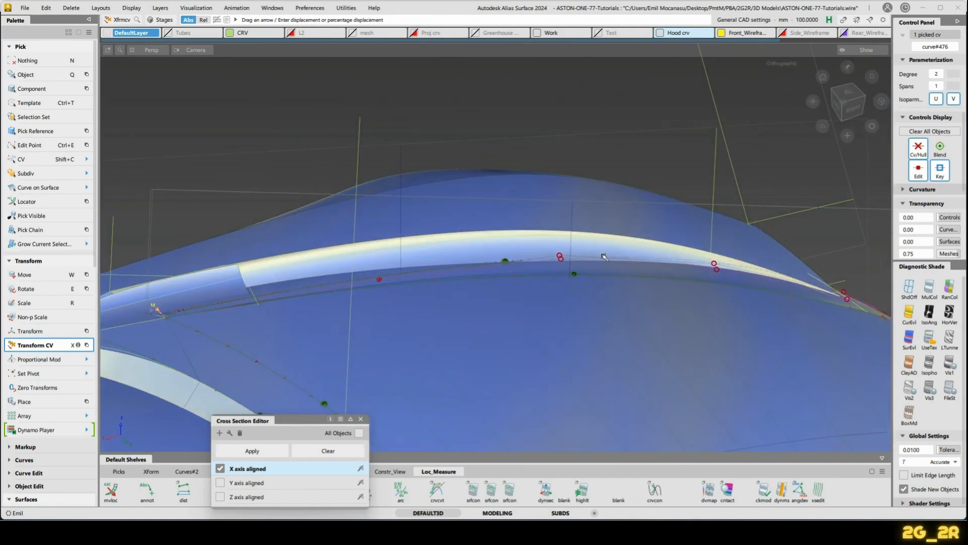
key("n")
Pick the projected degree 5 curve above the strip, display its CVs and prepare for CV picking.
left_click_drag(508, 177, 466, 269, "alt+shift")
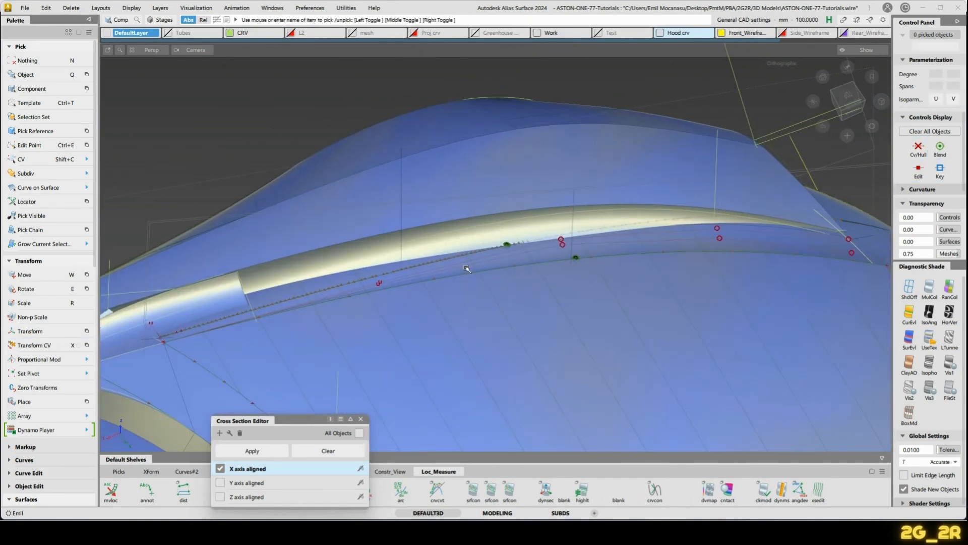
left_click(480, 223)
right_click_drag(517, 187, 540, 178, "ctrl+shift")
left_click_drag(575, 252, 593, 216, "alt+shift")
key("n")
key("shift+c")
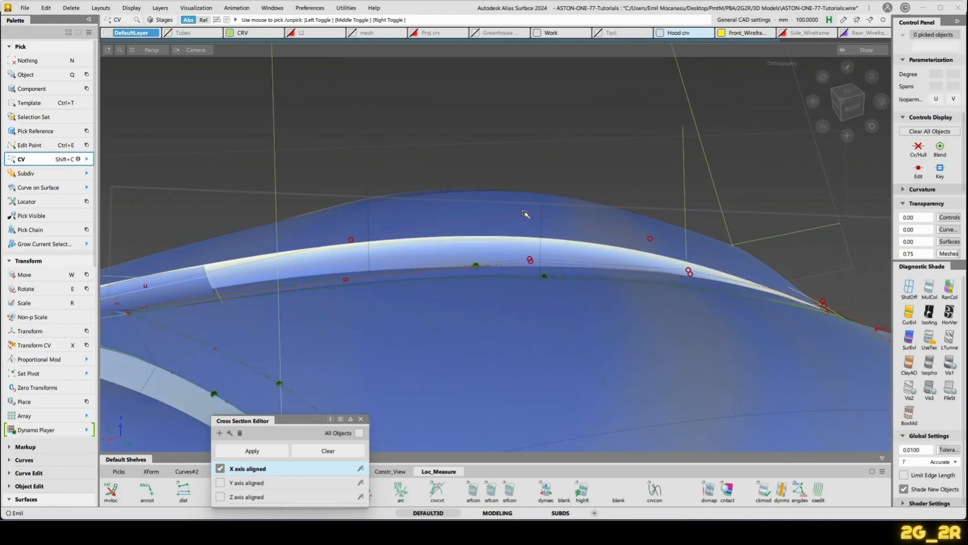
Lower the highest inner CV of the projected curve slightly with Transform CV in NUV mode to soften the strip's crest.
left_click(524, 213)
key("x")
left_click(530, 226)
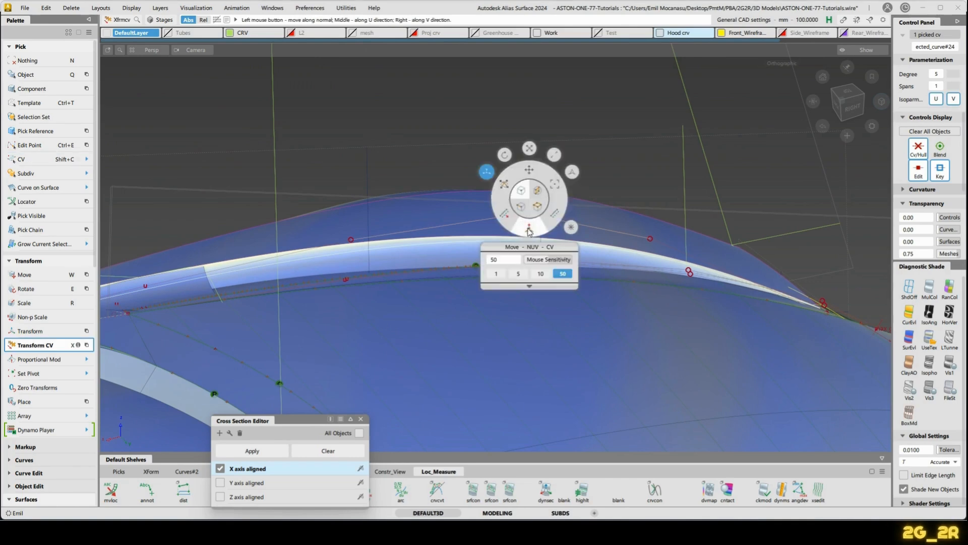
left_click_drag(541, 130, 541, 132)
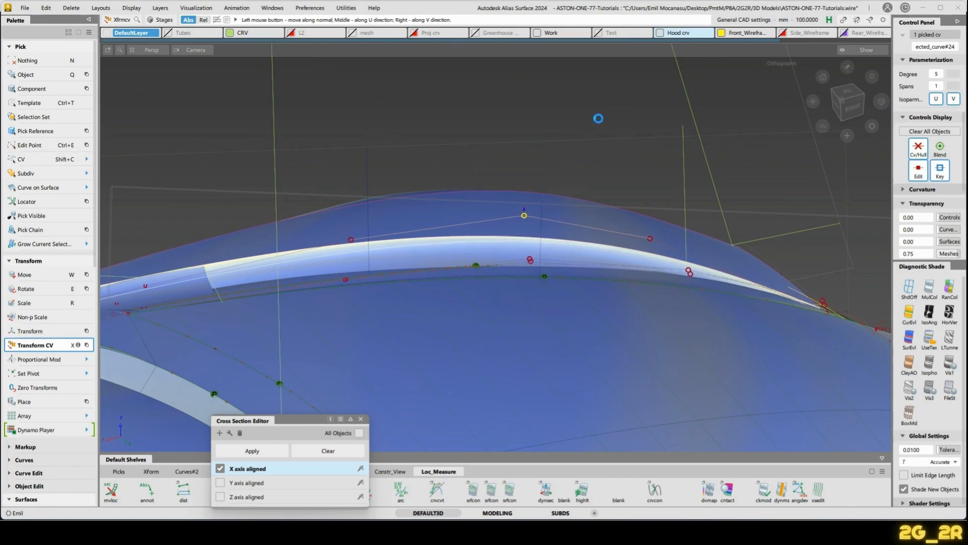
left_click_drag(602, 115, 603, 117)
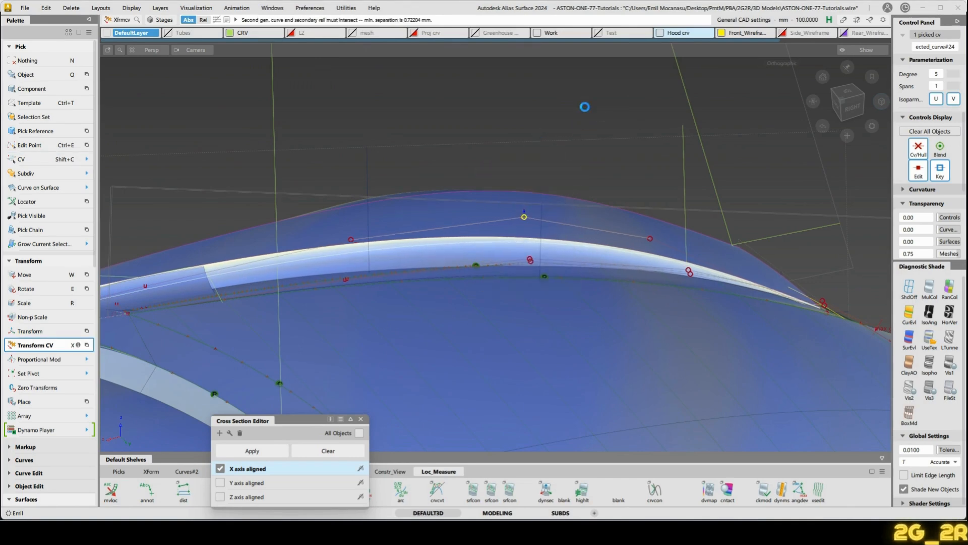
left_click_drag(585, 99, 591, 135, "alt+shift")
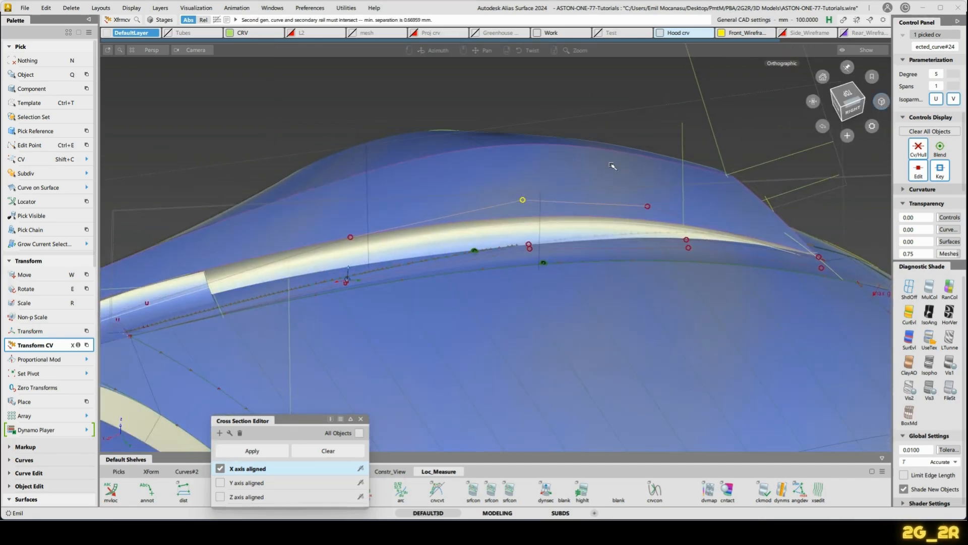
left_click_drag(614, 164, 614, 113, "alt+shift")
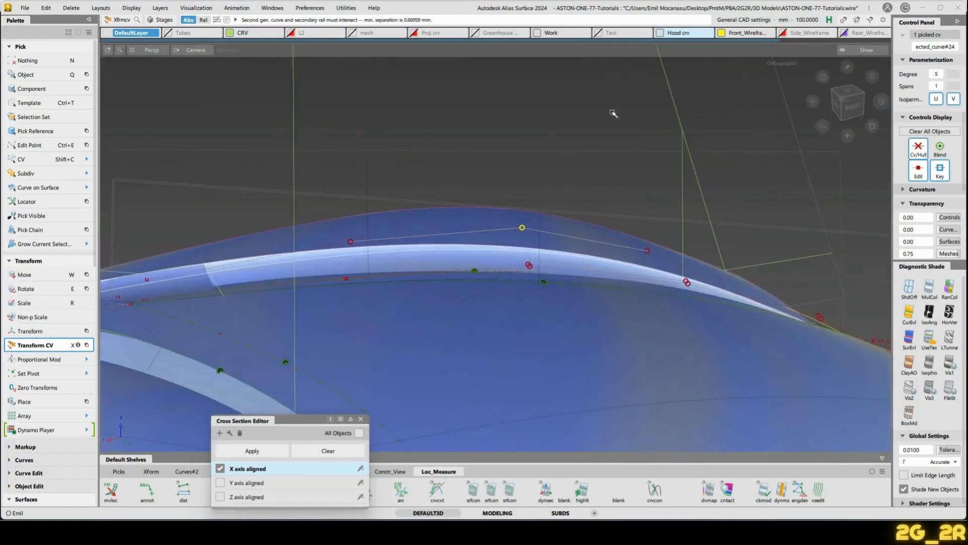
Open the strip's rail surface for editing and set its Rotate Xform to 0 in the Monorail control.
key("n")
key("ctrl+q")
left_click(460, 266)
left_click_drag(506, 128, 507, 184, "alt+shift")
left_click(799, 206)
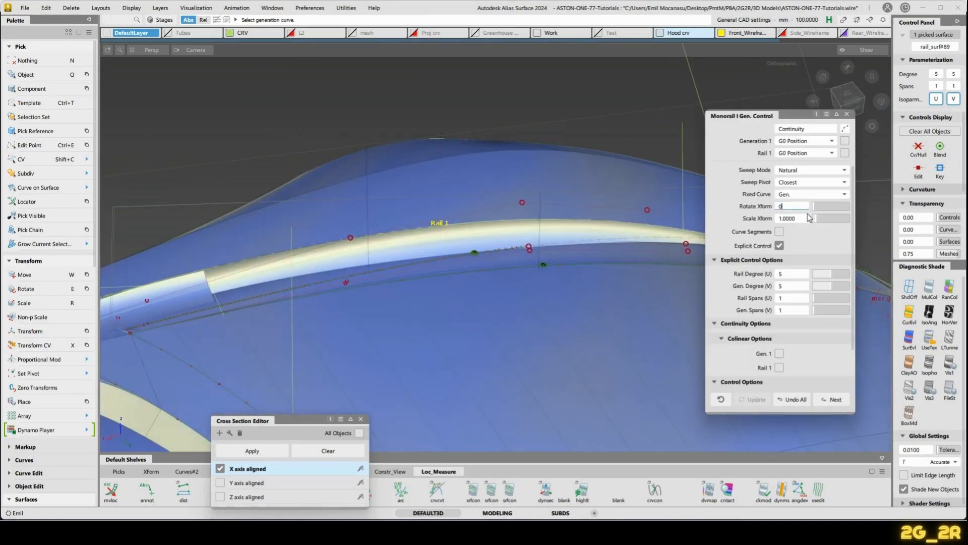
key("Return")
Move successive pairs of matching inner CVs on the hood edge and neighbouring curves together with Transform CV in NUV mode.
left_click_drag(389, 218, 394, 237, "alt+shift")
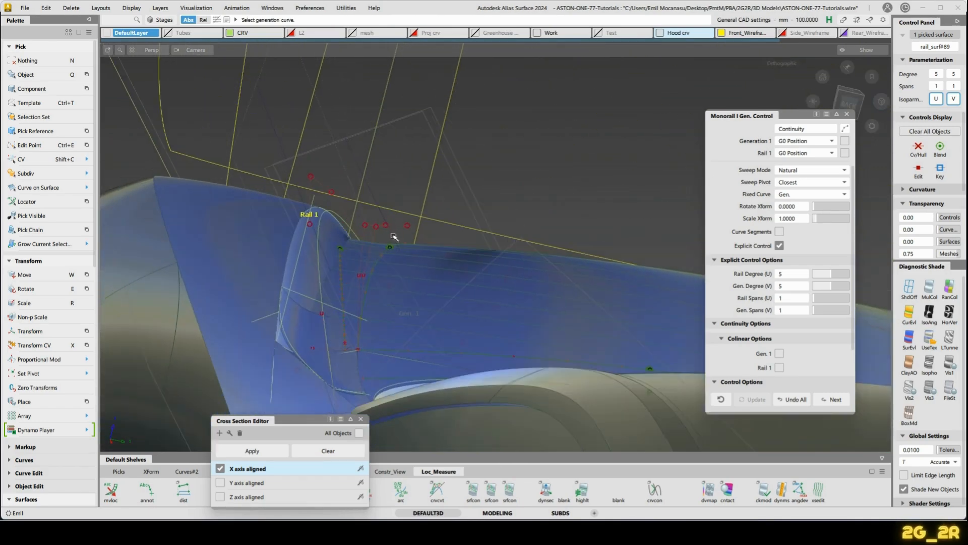
key("shift+c")
left_click(376, 226)
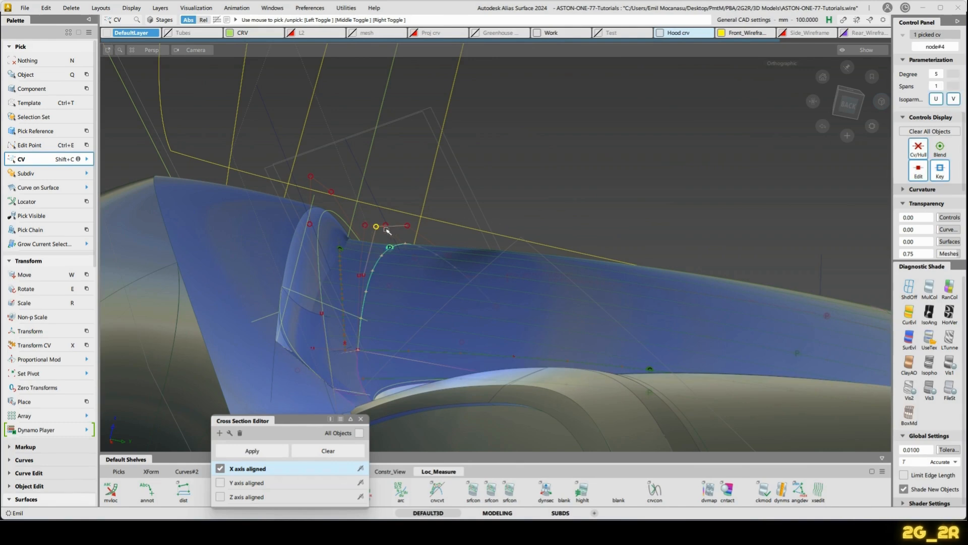
key("x")
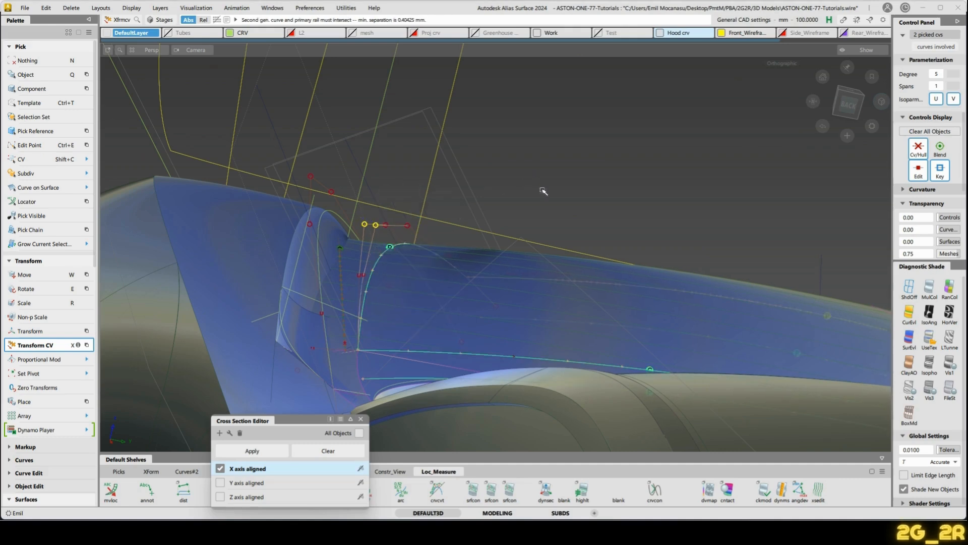
left_click_drag(544, 191, 527, 198, "alt+shift")
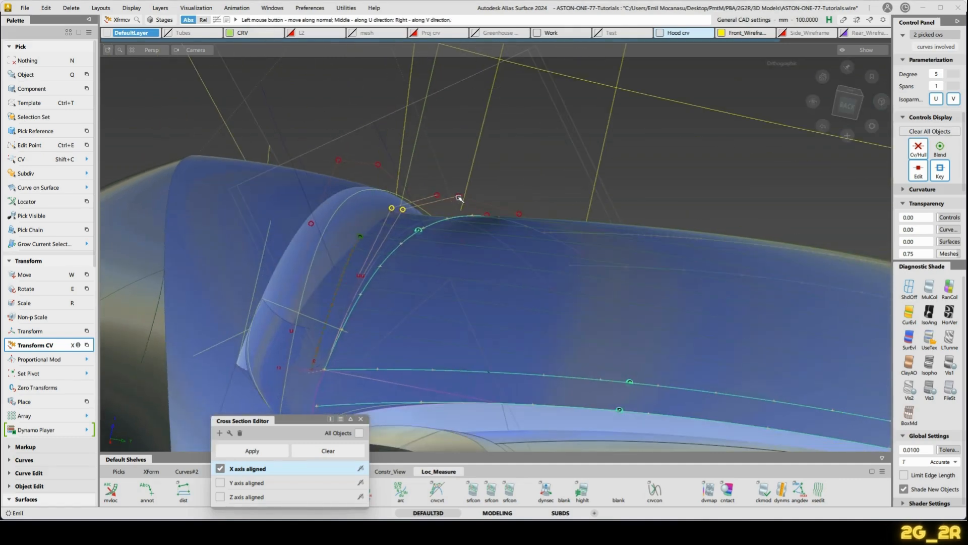
left_click(437, 196)
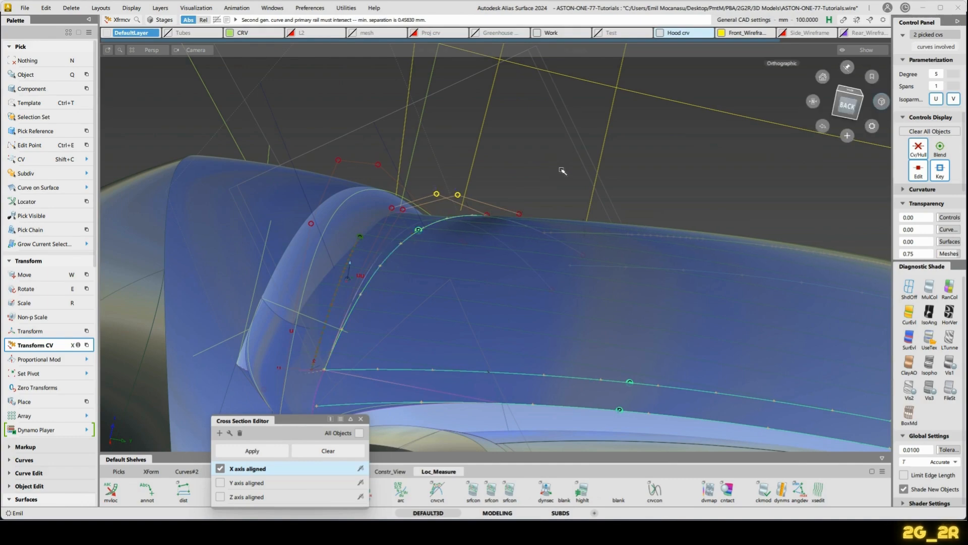
left_click_drag(558, 169, 483, 273, "alt+shift")
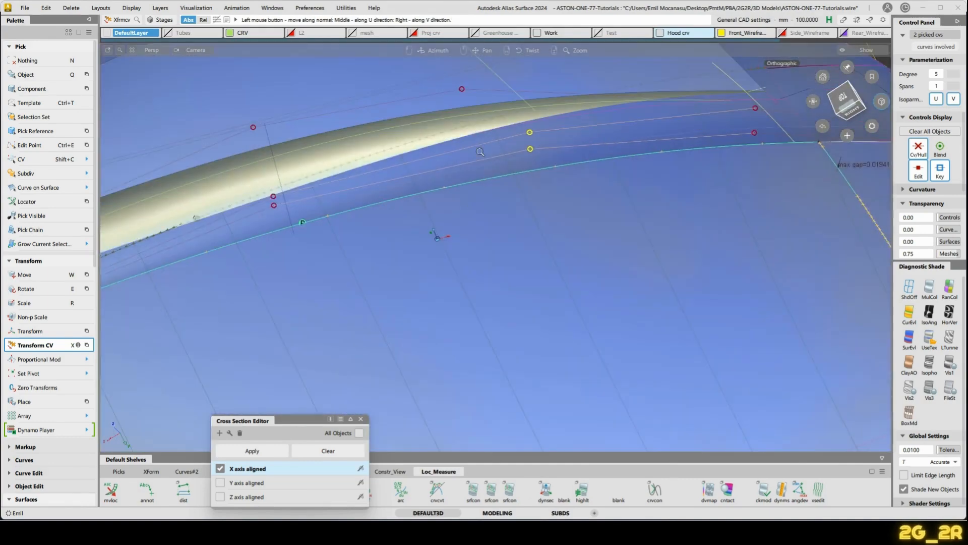
Slide the two picked inner CVs of the hood edge and neighbouring curves along their hulls, then clear the pick.
right_click_drag(479, 151, 482, 170, "alt+shift")
key("space")
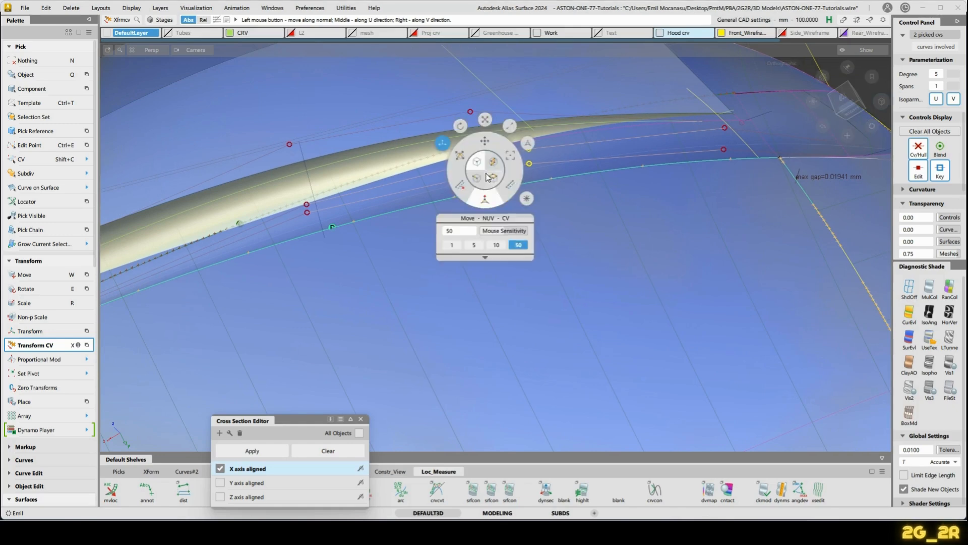
left_click(462, 159)
left_click_drag(642, 214, 227, 294)
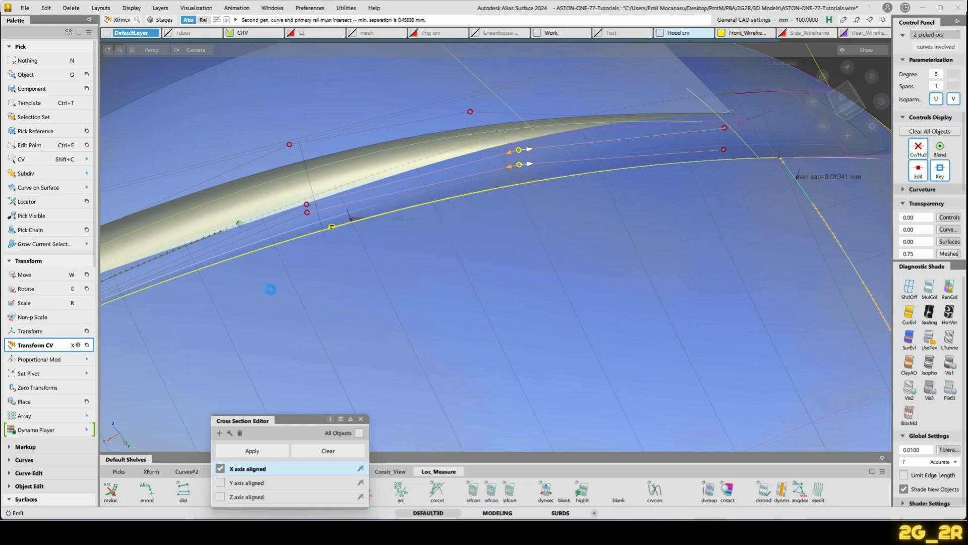
left_click_drag(476, 298, 746, 303, "alt+shift")
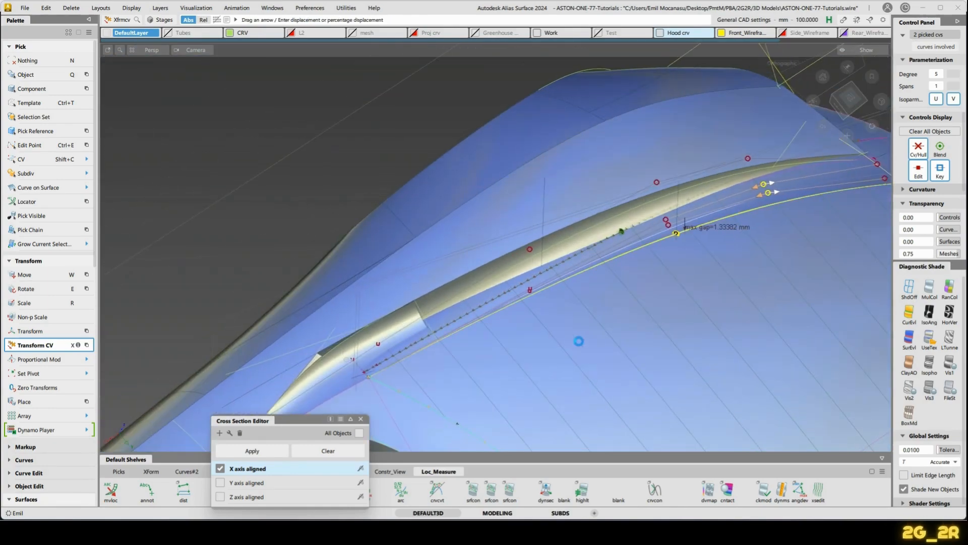
left_click_drag(728, 338, 593, 301, "alt+shift")
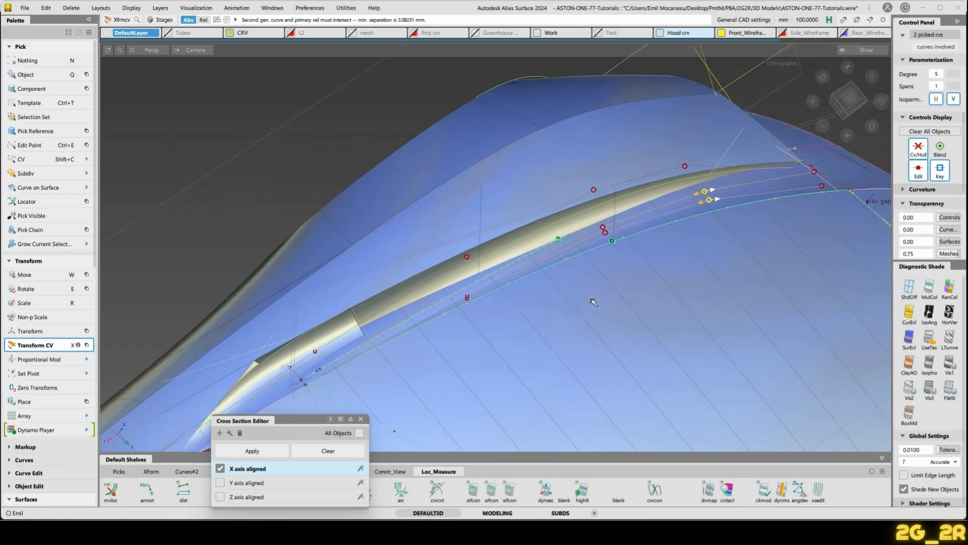
key("n")
Move the inner CV at the crest of the projected degree 5 curve slightly with Transform CV to refine the strip's shape.
left_click_drag(536, 316, 560, 269, "alt+shift")
right_click_drag(553, 285, 558, 189, "alt+shift")
left_click_drag(558, 188, 559, 271, "alt+shift")
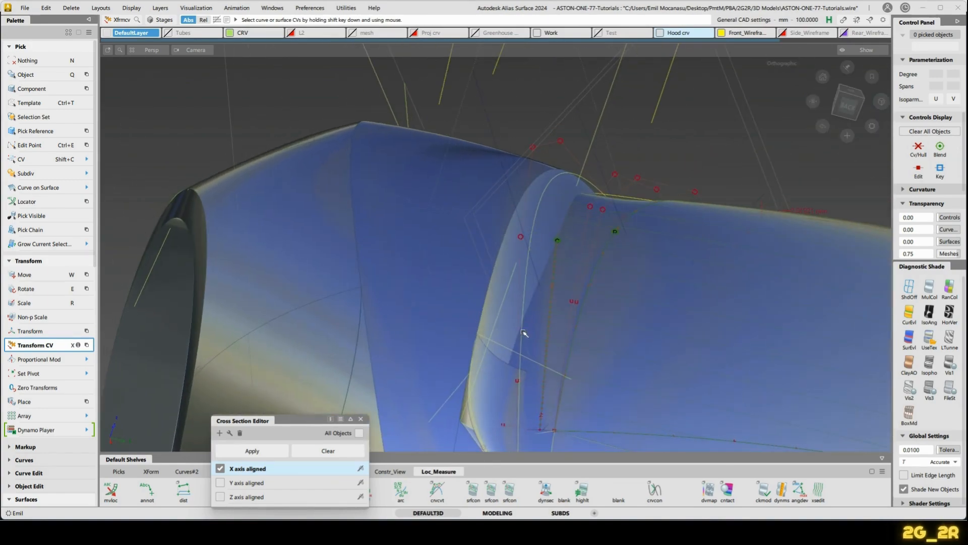
mouse_move(538, 319)
left_mouse_down("alt+shift")
mouse_move(536, 300)
mouse_move(536, 308)
left_mouse_up("alt+shift")
key("shift+c")
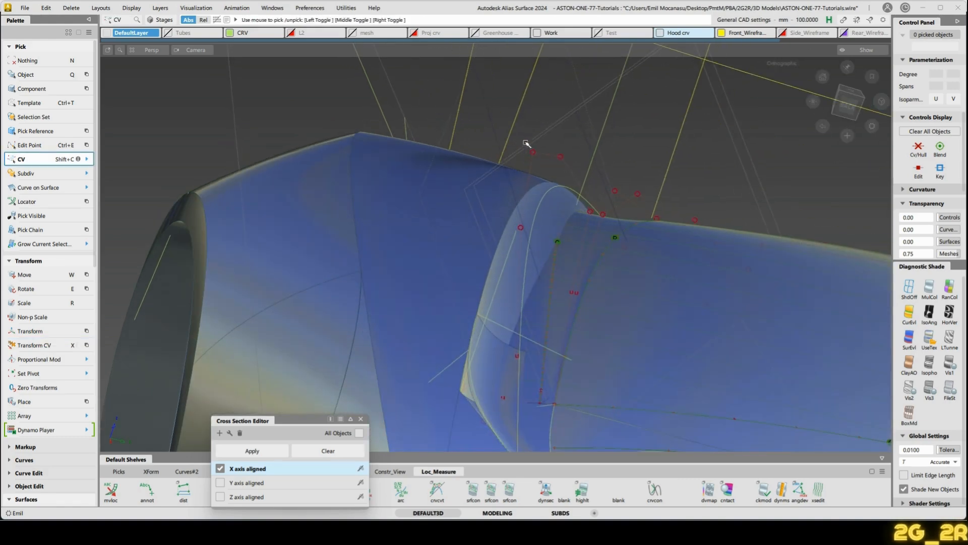
left_click(531, 150)
left_click_drag(526, 184, 524, 183, "alt+shift")
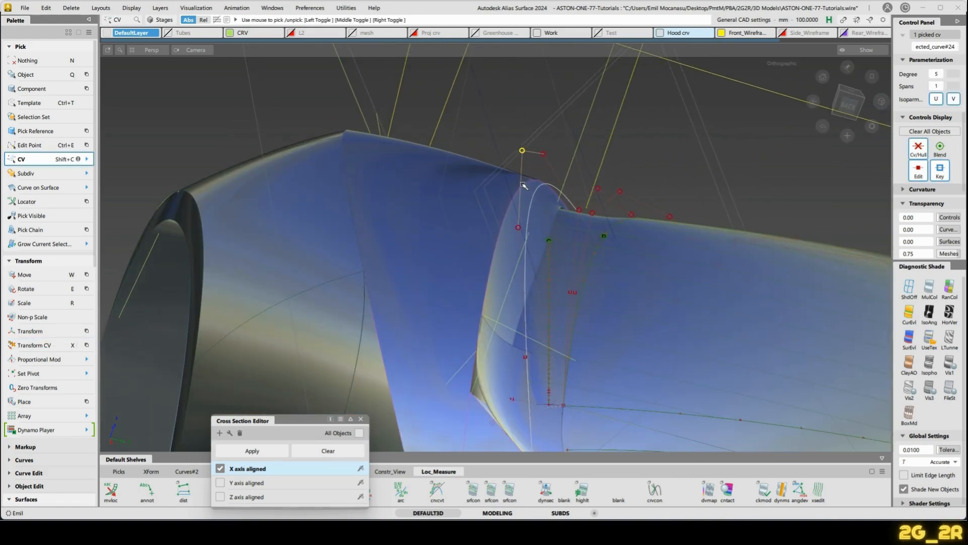
key("x")
left_click(511, 237)
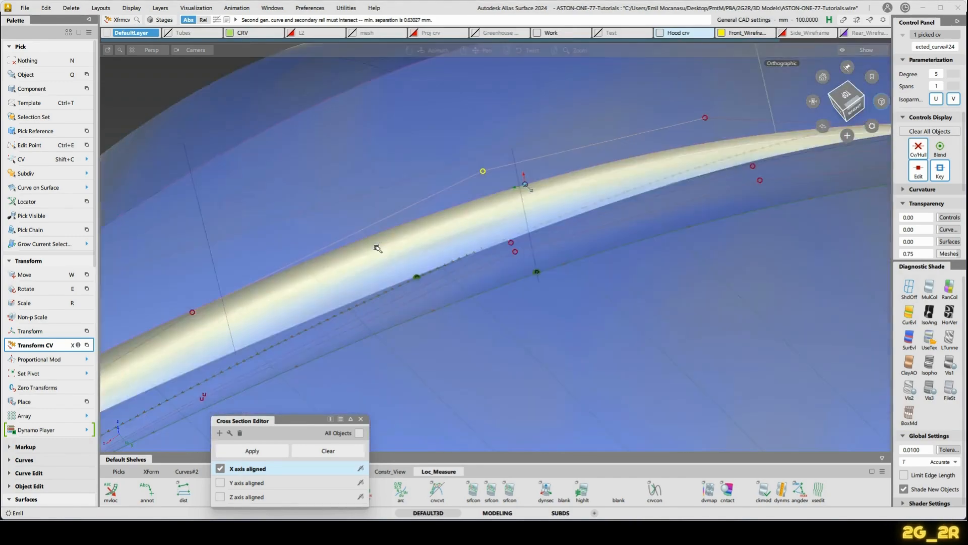
left_click_drag(377, 246, 484, 220, "alt+shift")
key("n")
Examine the front corner where the hood, fender and headlight surfaces meet for gaps after the curve changes.
right_click_drag(278, 212, 319, 223, "ctrl+shift")
left_click_drag(320, 223, 491, 238, "alt+shift")
right_click_drag(492, 238, 413, 236, "alt+shift")
left_click_drag(413, 236, 364, 235, "alt+shift")
middle_click_drag(363, 234, 463, 207, "alt+shift")
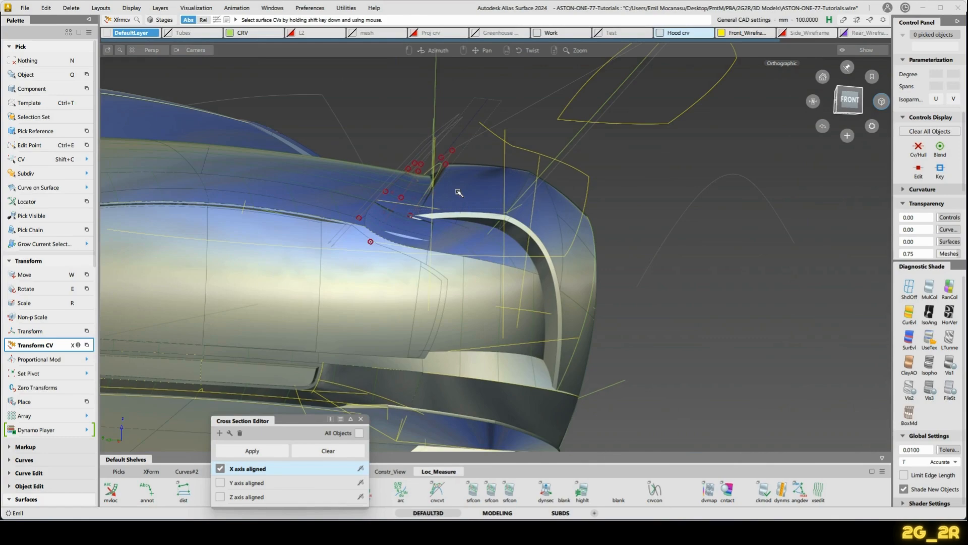
left_click_drag(416, 196, 479, 162, "alt+shift")
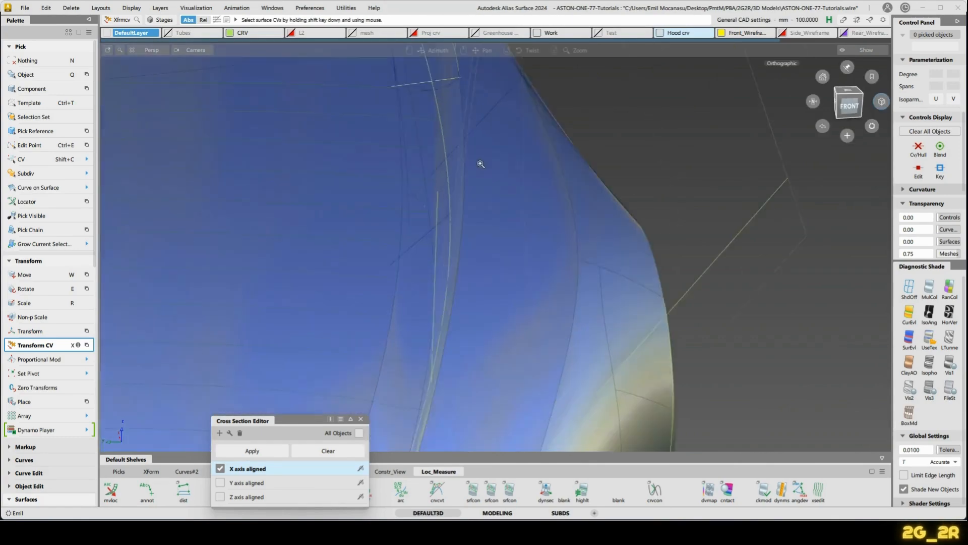
right_click_drag(480, 162, 423, 438, "alt+shift")
middle_click_drag(423, 439, 432, 318, "alt+shift")
left_click_drag(432, 318, 466, 324, "alt+shift")
right_click_drag(466, 324, 525, 358, "alt+shift")
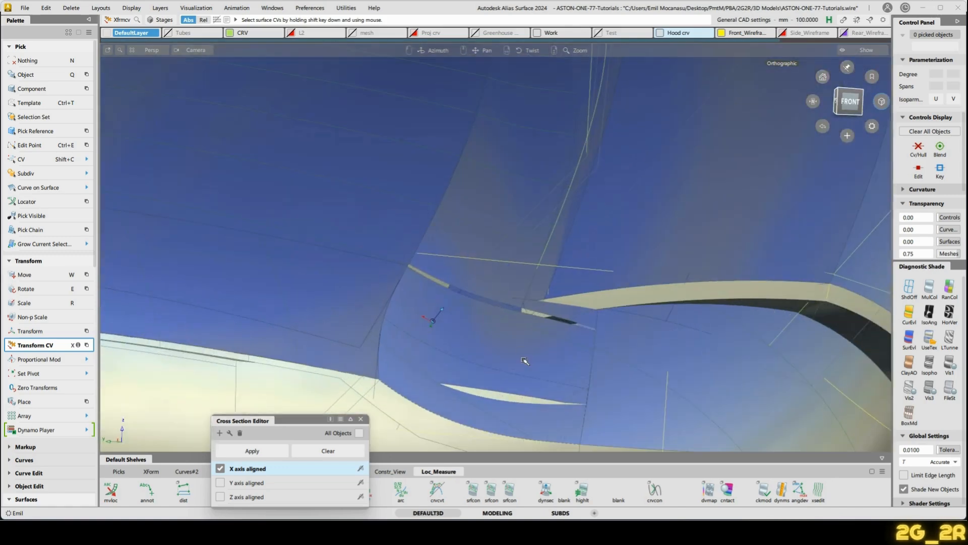
middle_click_drag(525, 358, 495, 281, "alt+shift")
Open the corner's rail surface and the adjoining freeform blend for editing so both update to the reshaped curves.
left_click(469, 277)
left_click_drag(468, 277, 466, 291, "alt+shift")
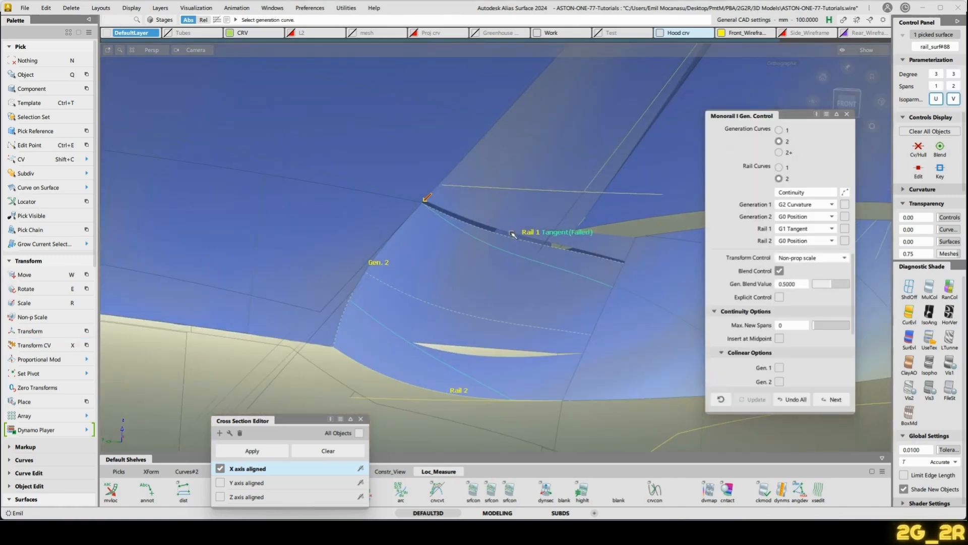
key("n")
left_click(480, 219)
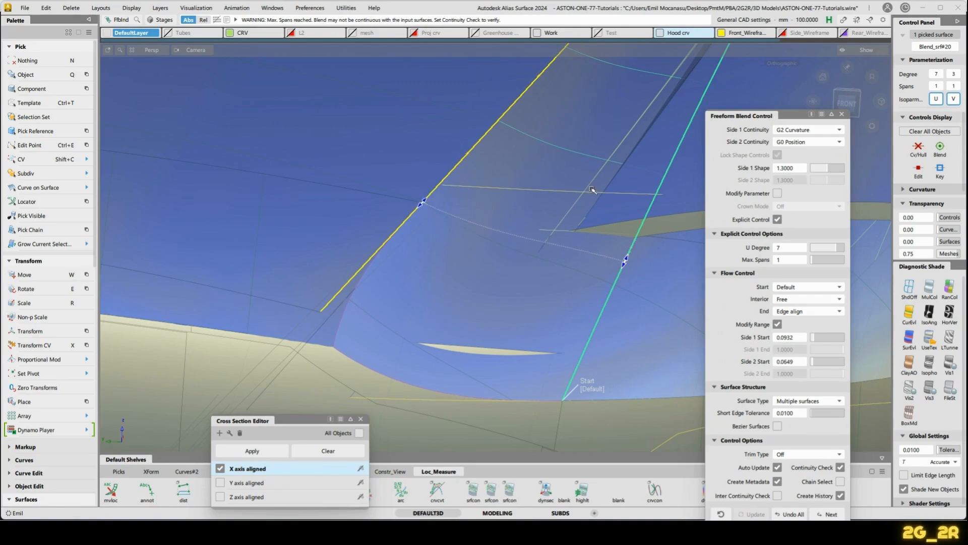
left_click_drag(592, 190, 588, 158, "alt+shift")
key("n")
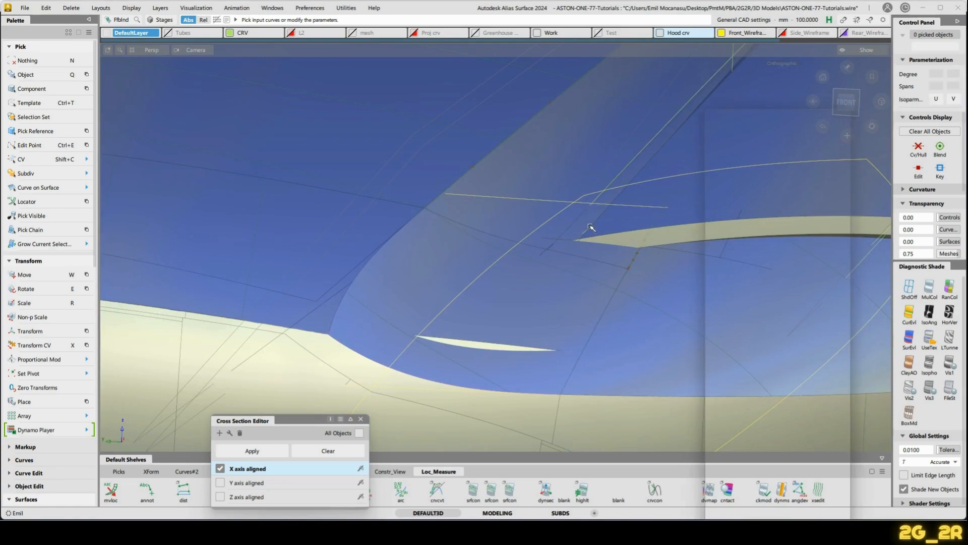
middle_click_drag(568, 269, 465, 285, "alt+shift")
left_click_drag(464, 286, 614, 287, "alt+shift")
right_click_drag(613, 288, 538, 296, "alt+shift")
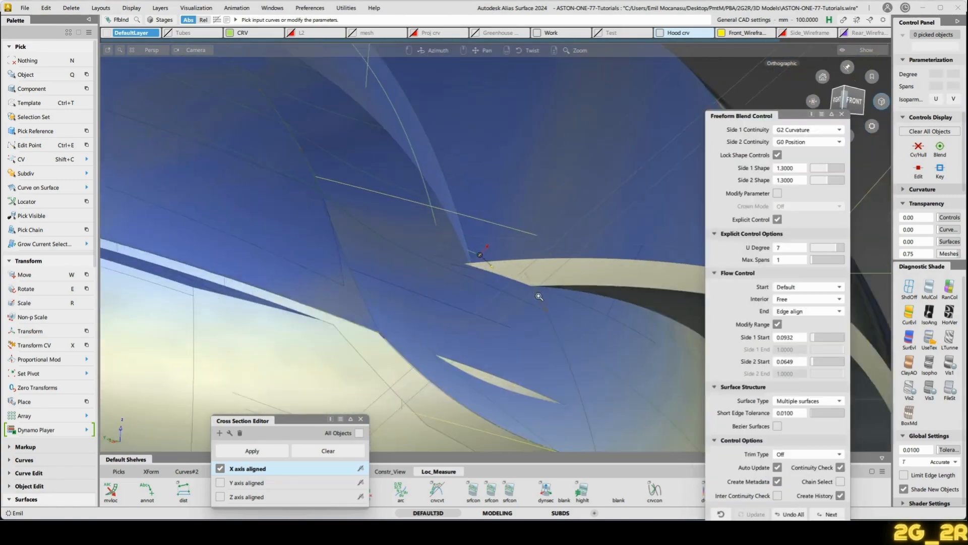
left_click_drag(539, 297, 498, 169, "alt+shift")
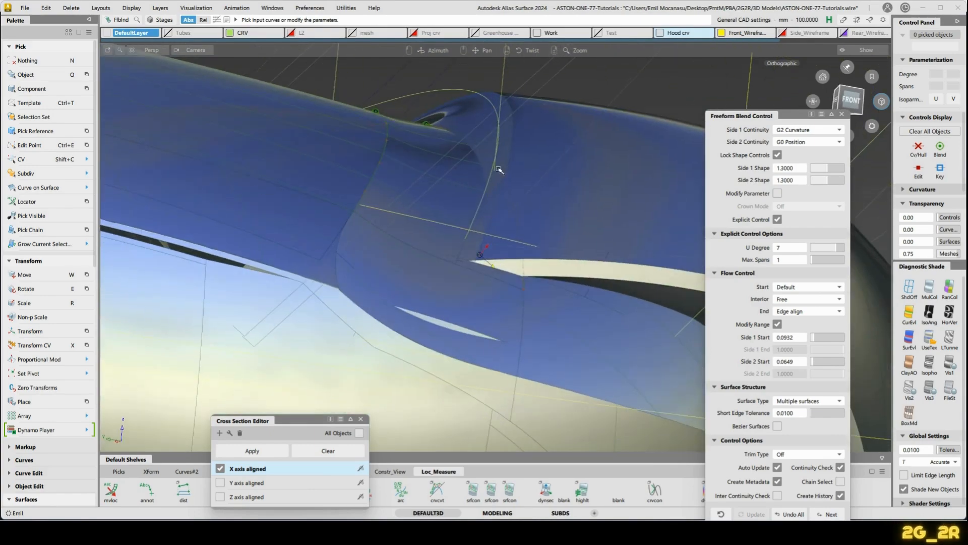
right_click_drag(498, 169, 429, 202, "alt+shift")
left_click_drag(429, 202, 424, 270, "alt+shift")
key("Escape")
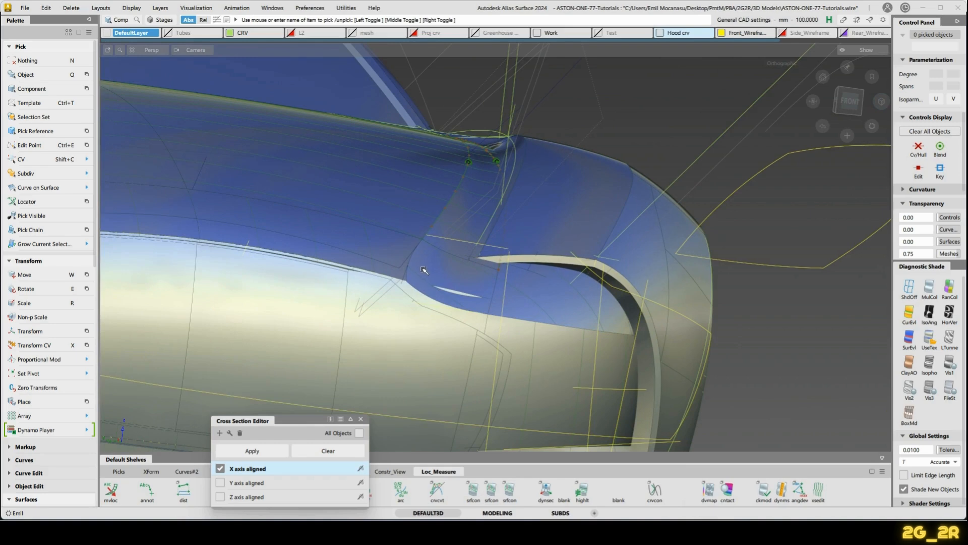
Move one inner CV of the rebuilt degree 5 curve at the headlight corner slightly with Transform CV in NUV mode.
left_click_drag(456, 308, 403, 330, "alt+shift")
right_click_drag(390, 336, 391, 320, "ctrl+shift")
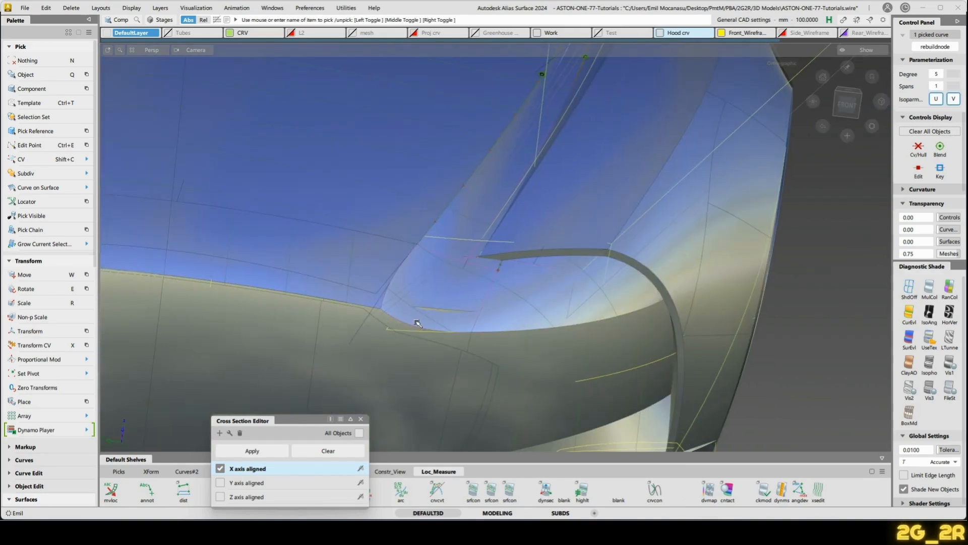
right_click_drag(460, 288, 469, 286, "ctrl+shift")
left_click_drag(446, 329, 524, 262, "alt+shift")
right_click_drag(524, 263, 502, 228, "alt+shift")
left_click(501, 227)
key("shift+c")
left_click(433, 190)
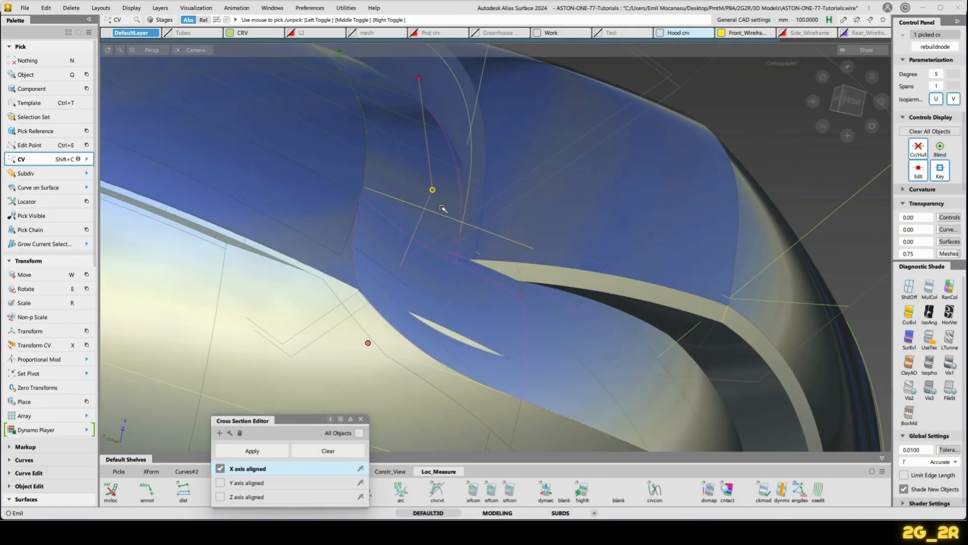
key("x")
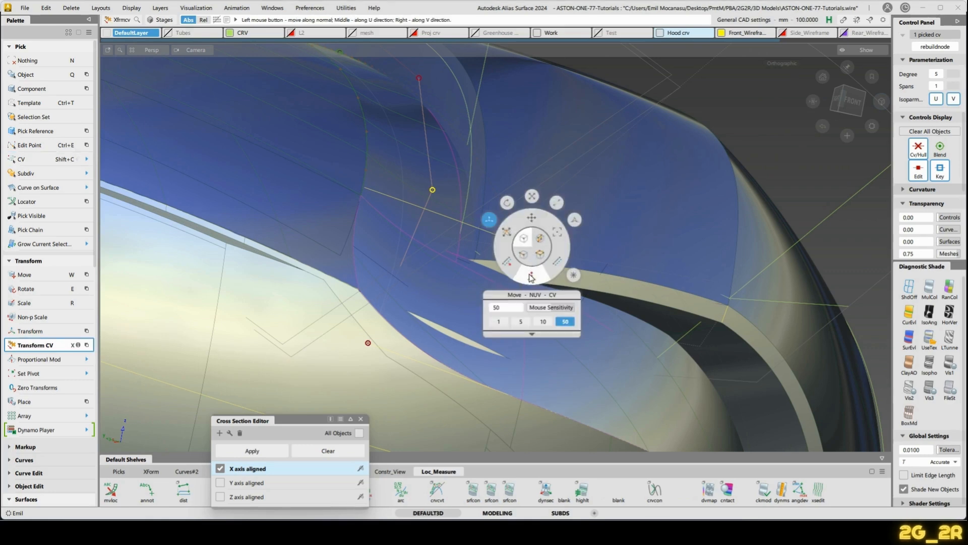
left_click(530, 275)
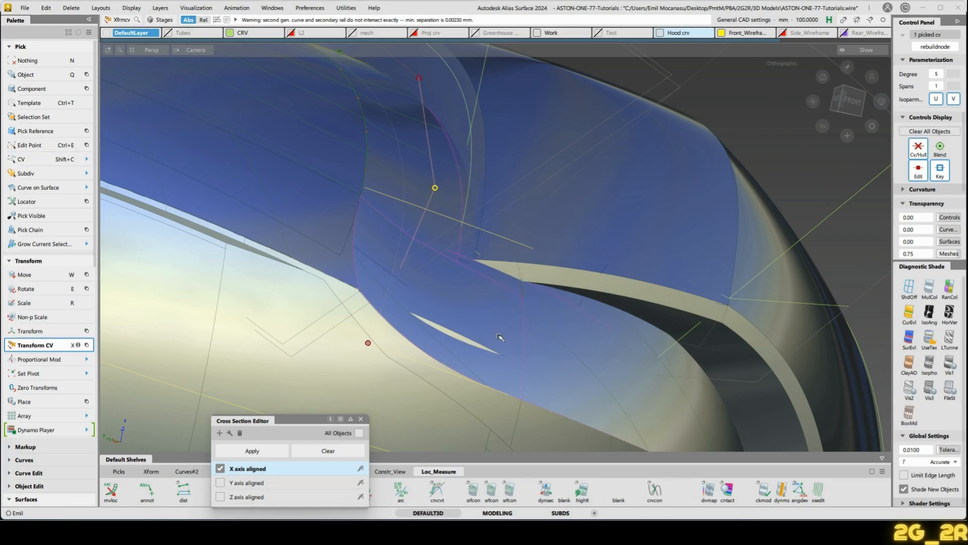
left_click_drag(446, 256, 576, 338, "alt+shift")
Hide the CRV, Front_Wireframe and Hood crv layers to leave the front surfaces uncluttered.
left_click_drag(573, 179, 596, 150, "alt+shift")
left_click(843, 235)
left_click_drag(744, 238, 557, 132, "alt+shift")
right_click_drag(650, 180, 484, 71, "alt+shift")
left_click_drag(484, 71, 679, 201, "alt+shift")
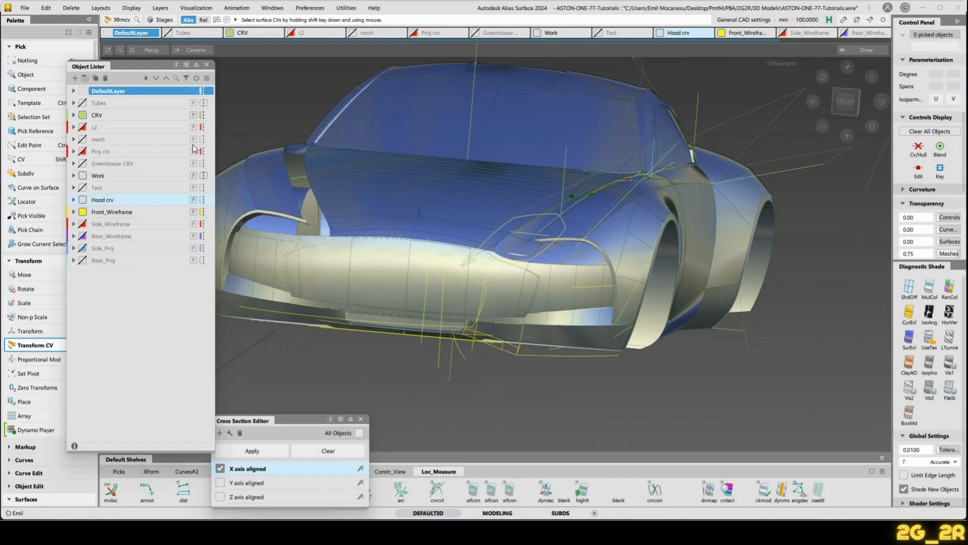
left_click(82, 115)
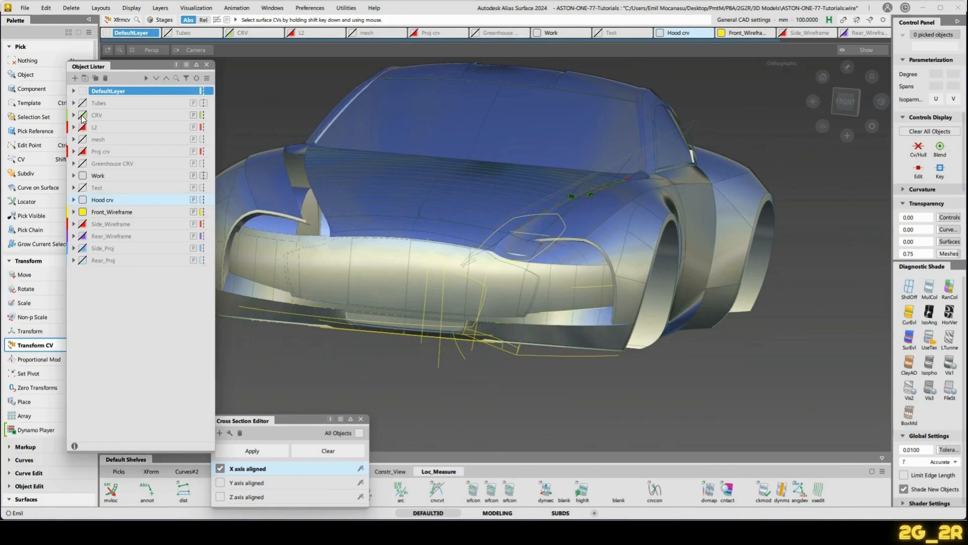
left_click(82, 212)
left_click_drag(323, 191, 486, 305, "alt+shift")
left_click(82, 200)
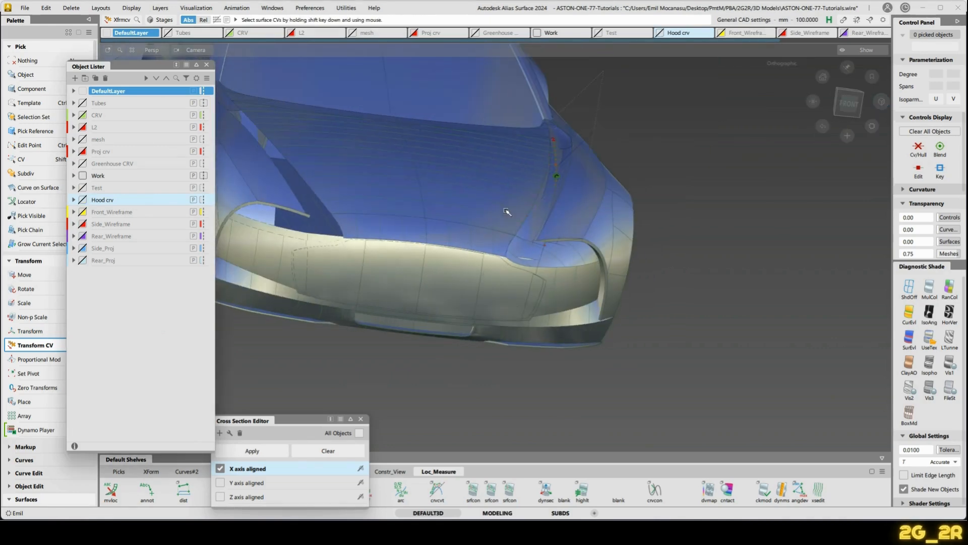
Pick the leftover construction curves around the hood-to-fender transition, including the templated one, and assign them to the Hood crv layer.
left_click_drag(454, 217, 549, 234, "alt+shift")
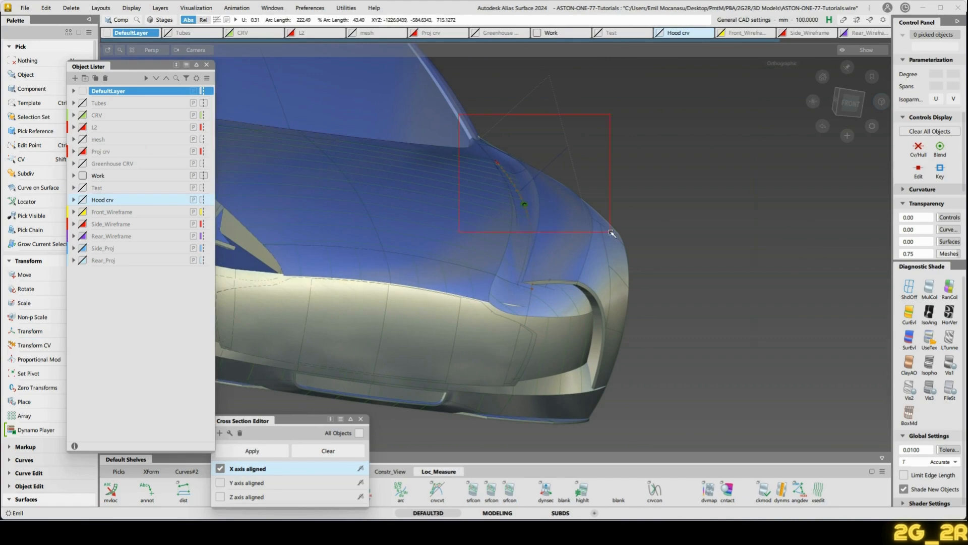
left_click_drag(610, 233, 610, 233)
mouse_move(611, 232)
left_mouse_down("alt+shift")
mouse_move(711, 304)
mouse_move(706, 285)
mouse_move(627, 233)
left_mouse_up("alt+shift")
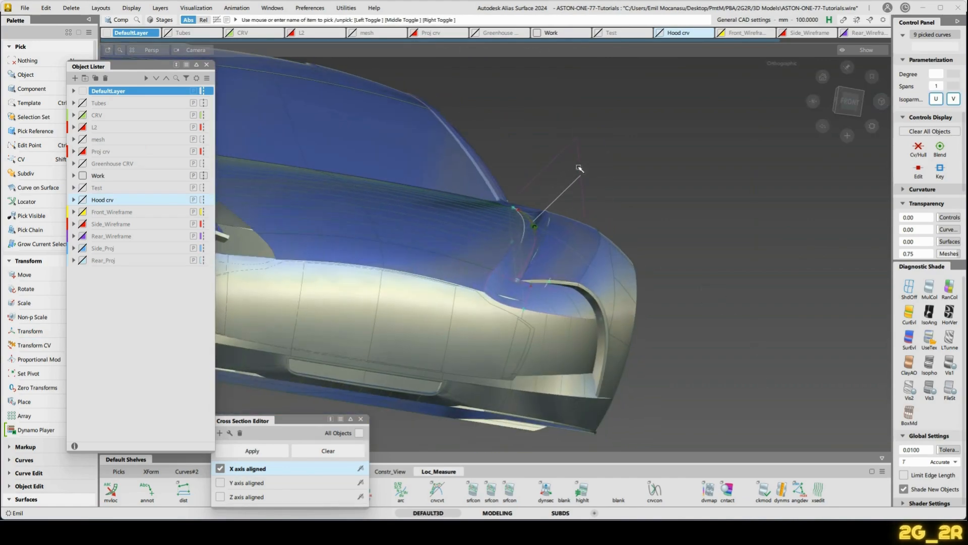
right_click(96, 206)
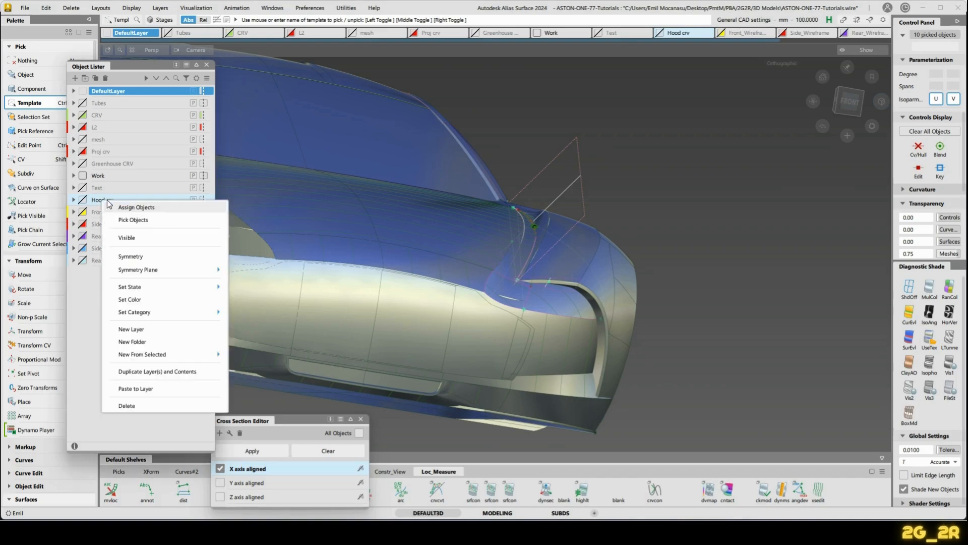
left_click(135, 209)
left_click_drag(504, 262, 547, 317, "alt+shift")
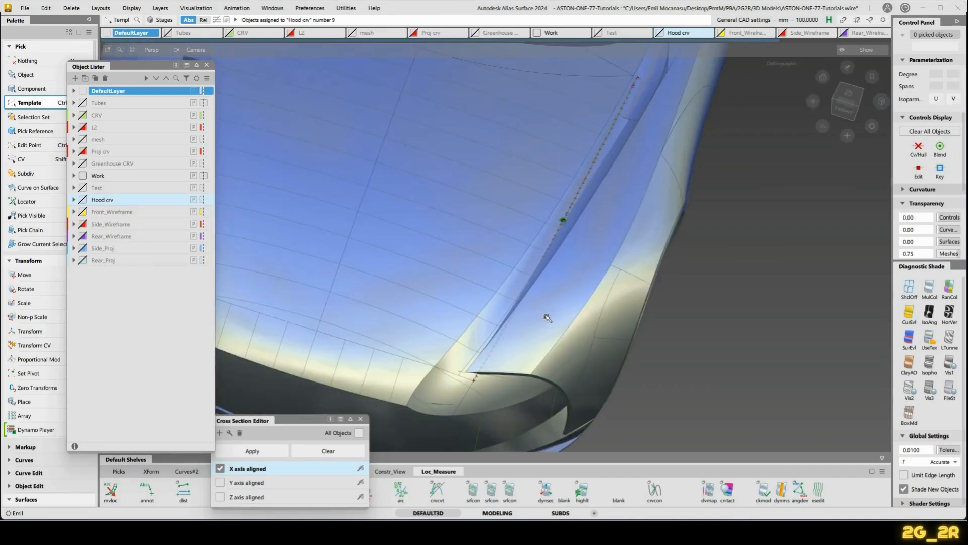
Check the rail surface beside the hood edge and show the Hood crv layer again.
left_click_drag(538, 266, 492, 251, "alt+shift")
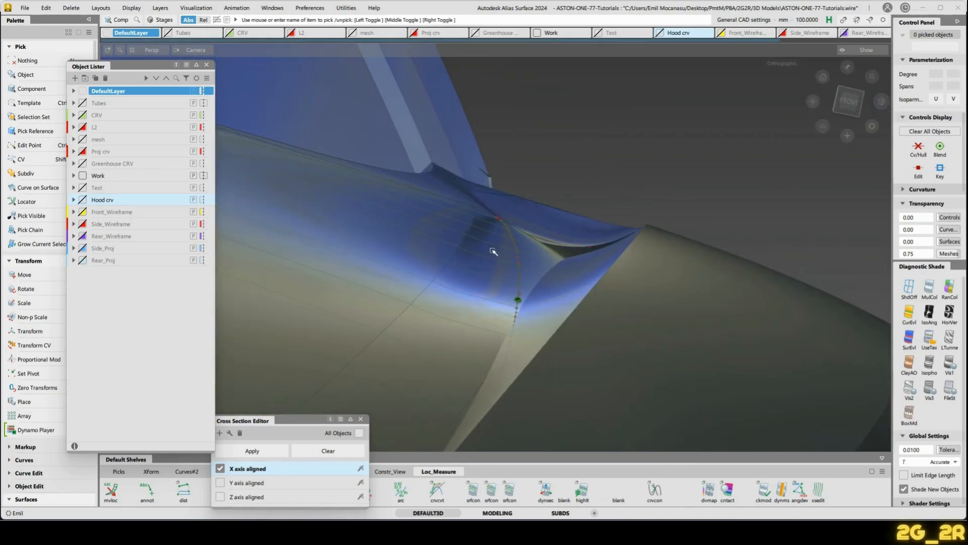
right_click_drag(543, 249, 524, 271, "alt+shift")
left_click_drag(524, 271, 542, 272, "ctrl+shift")
left_click_drag(617, 307, 641, 302, "alt+shift")
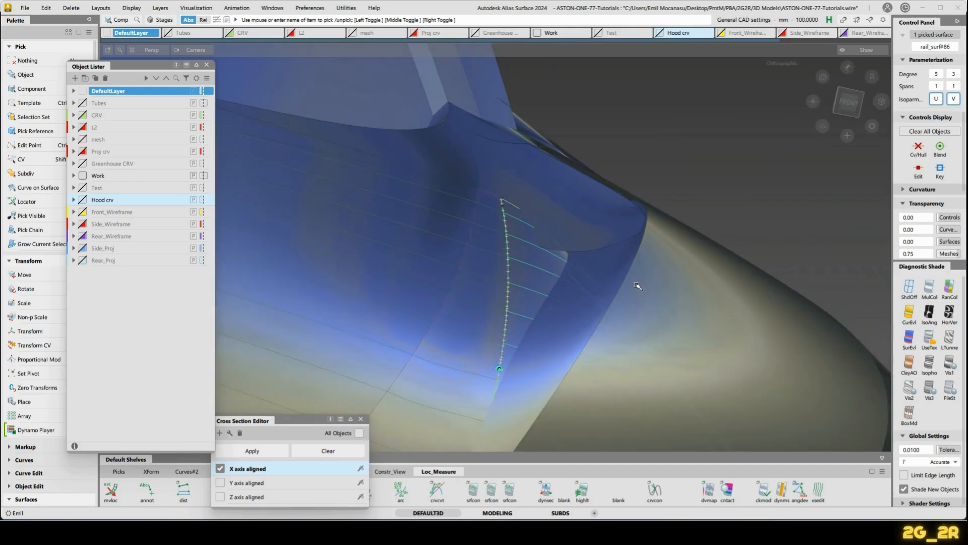
left_click(82, 200)
left_click_drag(432, 216, 458, 225, "alt+shift")
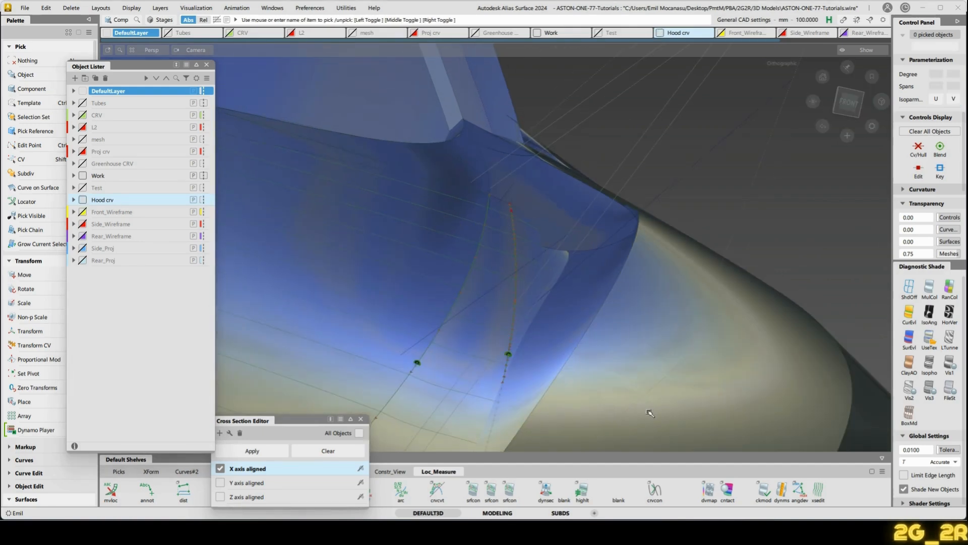
Delete the rail surface running along the hood edge in the hood-to-fender transition.
left_click_drag(525, 215, 611, 231, "alt+shift")
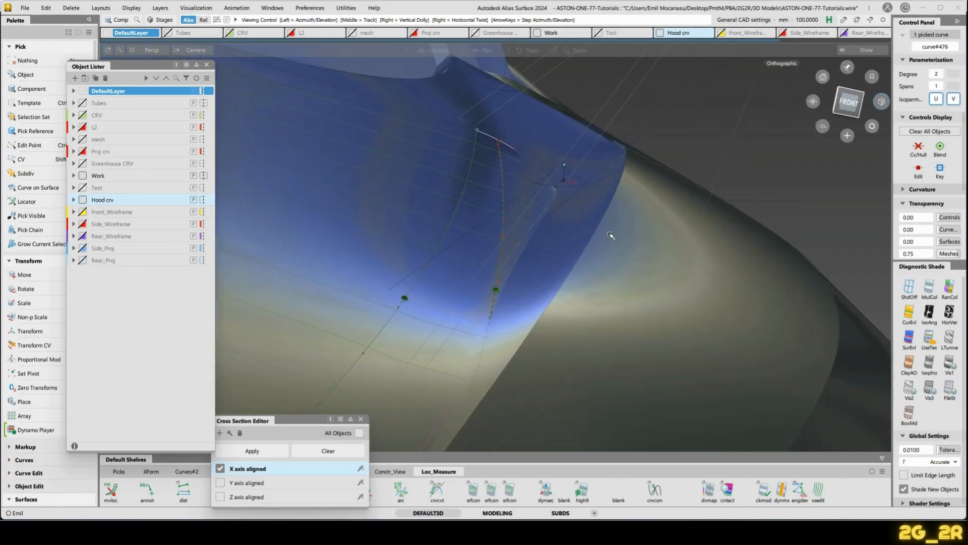
left_click_drag(682, 287, 644, 341, "alt+shift")
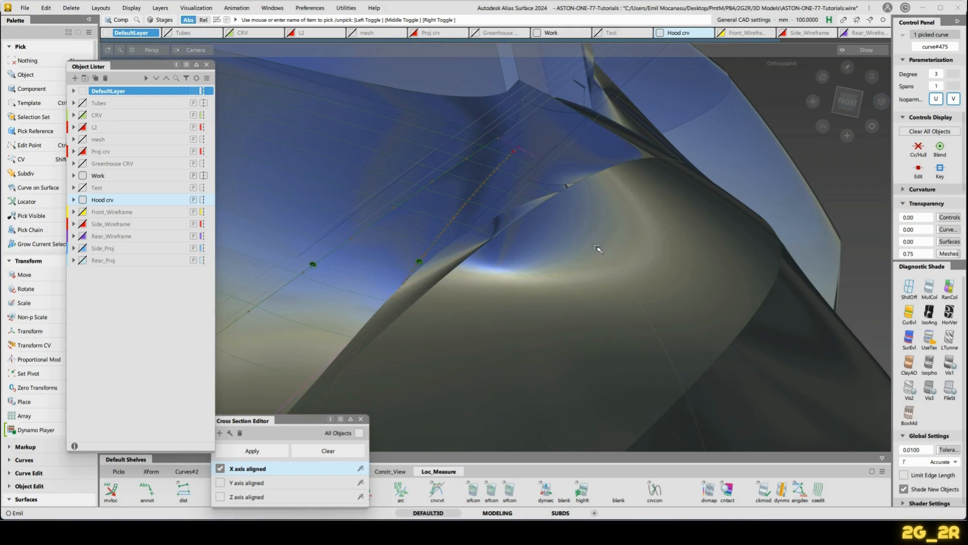
left_click_drag(599, 249, 623, 259, "alt+shift")
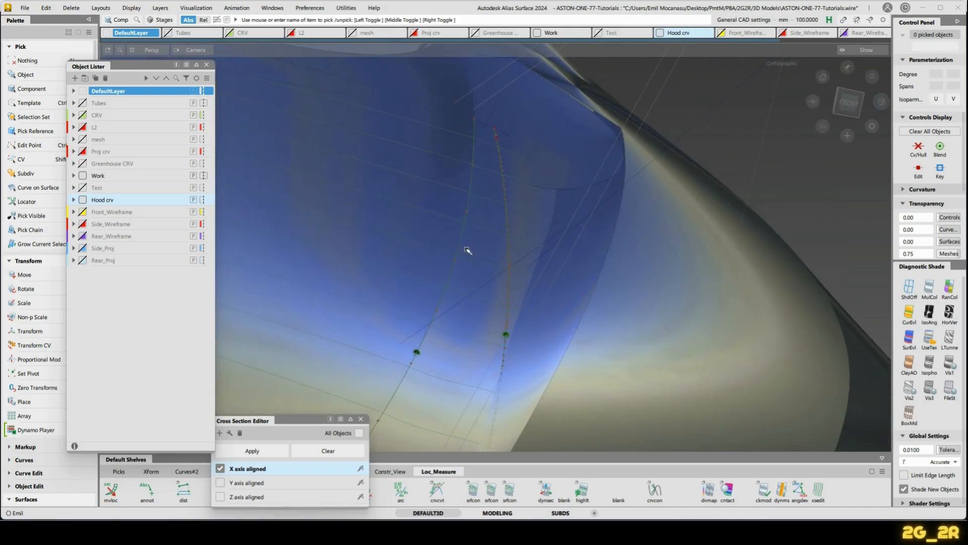
left_click(514, 223)
key("Delete")
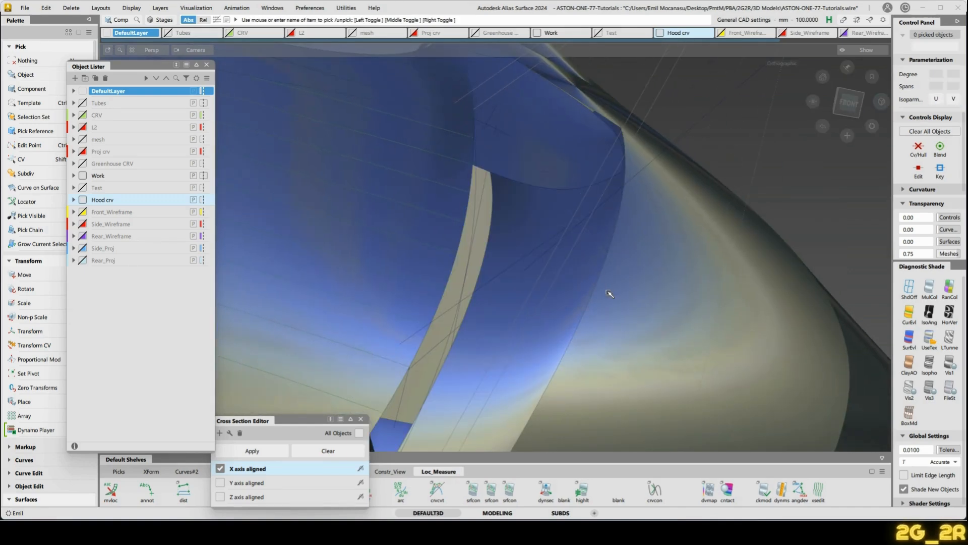
Delete the remaining surface strip between the hood and fender and check the open edge curve left beside it.
key("Delete")
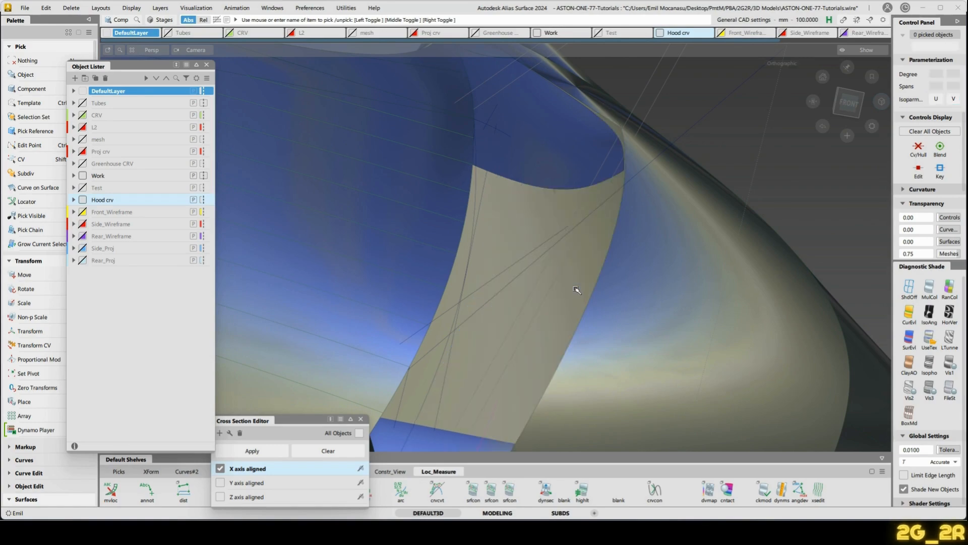
right_click_drag(579, 266, 549, 235, "alt+shift")
left_click_drag(549, 236, 570, 232, "alt+shift")
left_click_drag(772, 263, 648, 193, "alt+shift")
right_click_drag(729, 232, 762, 229, "ctrl+shift")
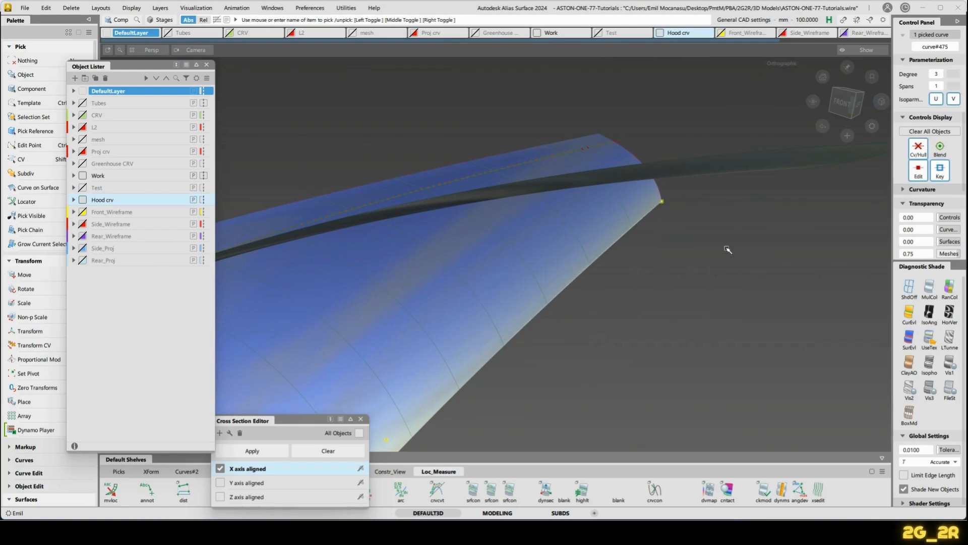
left_click(727, 249)
left_click_drag(728, 249, 676, 245, "alt+shift")
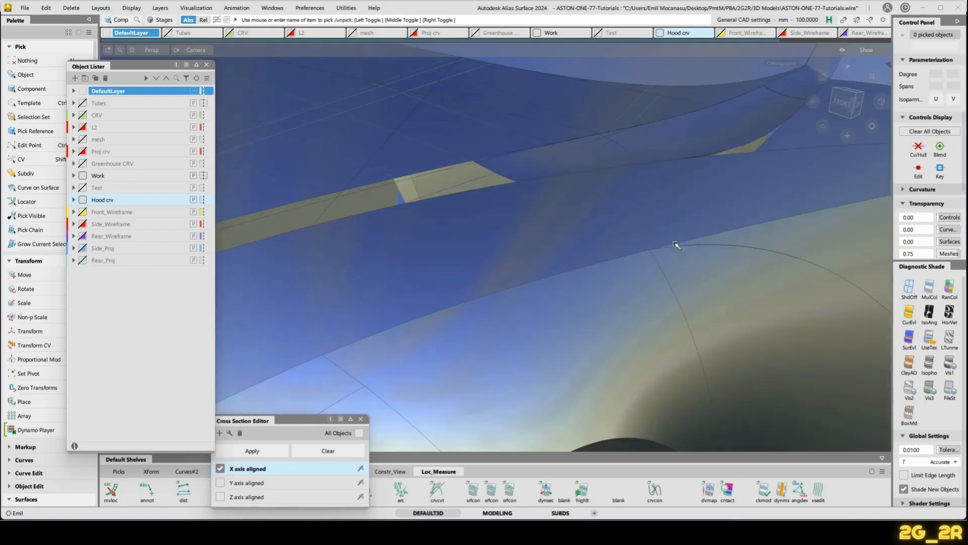
left_click_drag(620, 190, 570, 182, "alt+shift")
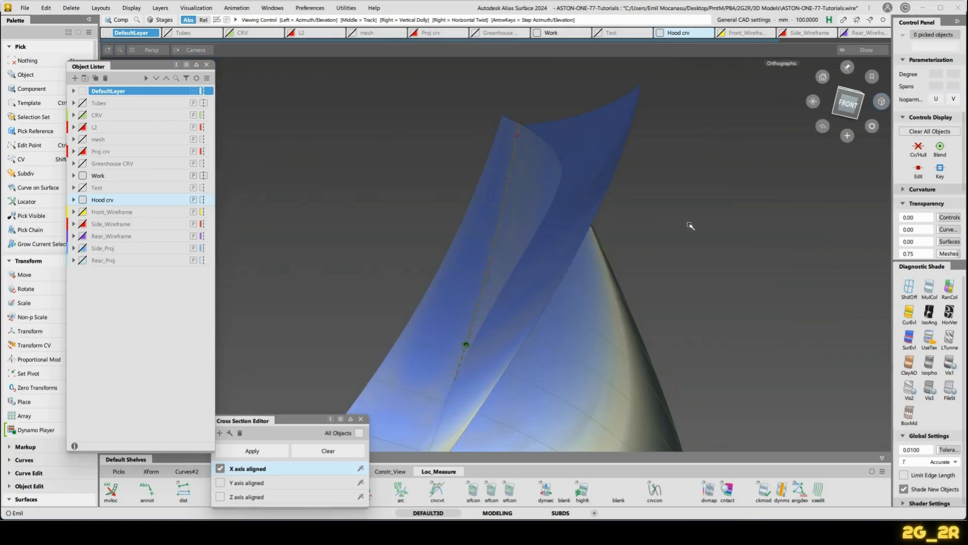
Move the coinciding end CVs of the two generation curves where they meet at the corner of the hood surface.
left_click_drag(688, 224, 648, 314, "alt+shift")
key("shift+c")
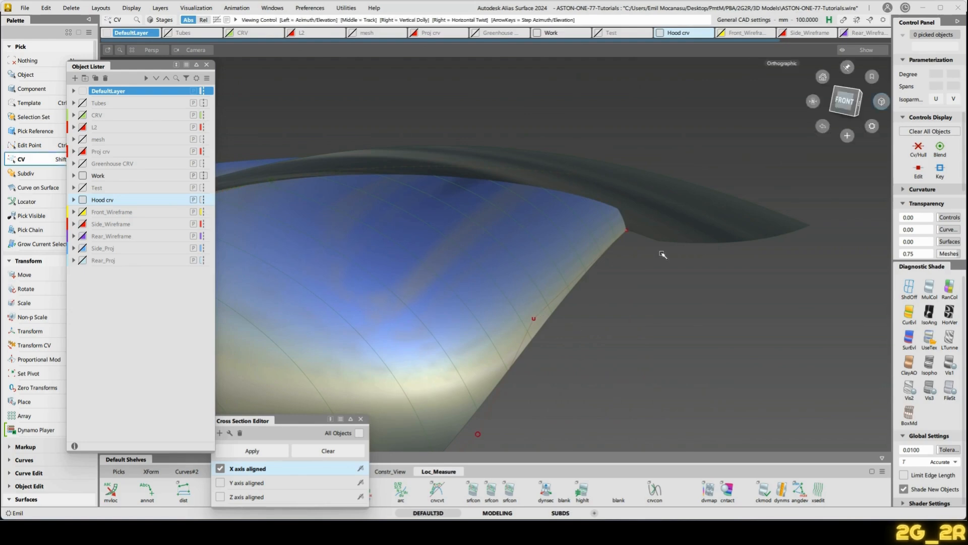
left_click_drag(661, 253, 594, 210, "alt+shift")
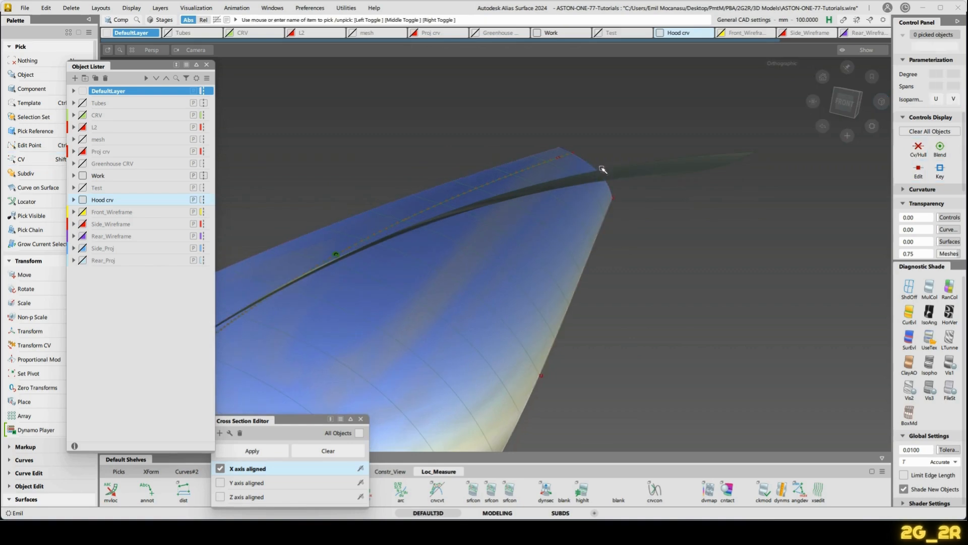
right_click_drag(651, 225, 689, 213, "ctrl+shift")
mouse_move(625, 202)
left_mouse_down("alt+shift")
mouse_move(609, 212)
mouse_move(623, 206)
left_mouse_up("alt+shift")
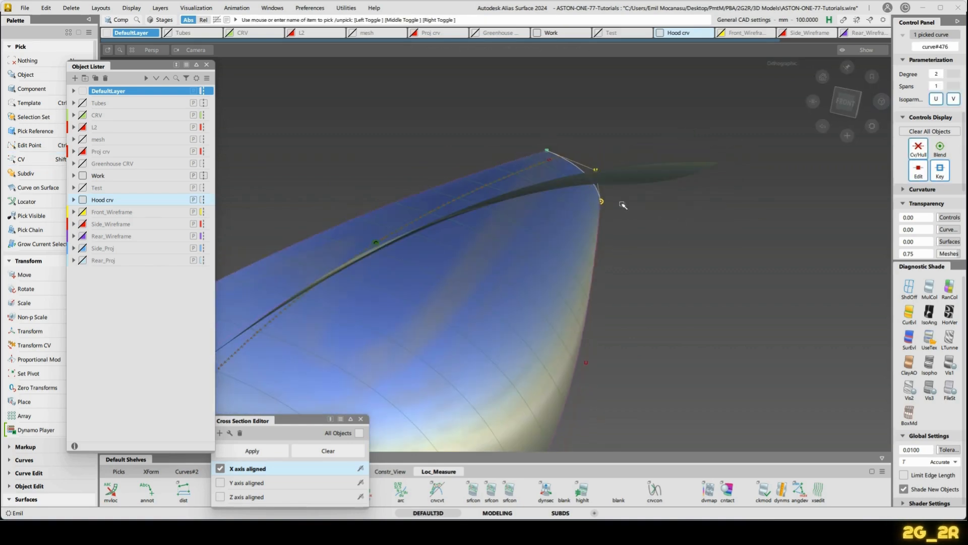
left_click(615, 205)
left_click(601, 203)
left_click_drag(689, 236, 670, 216, "alt+shift")
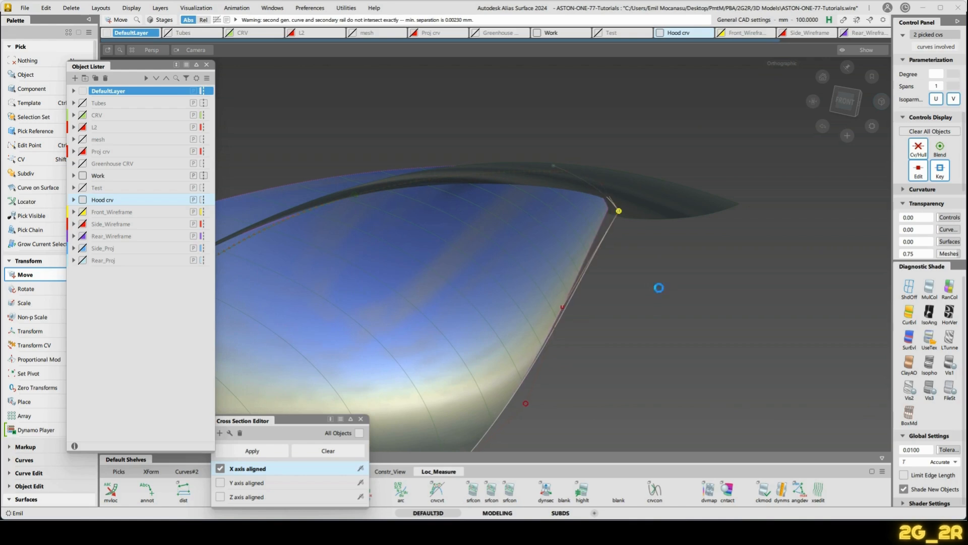
left_click_drag(659, 287, 650, 308, "alt+shift")
right_click_drag(668, 315, 667, 311)
left_click_drag(647, 294, 679, 283, "alt+shift")
right_click_drag(678, 283, 719, 210, "alt+shift")
left_click_drag(719, 210, 678, 222, "alt+shift")
right_click_drag(678, 222, 659, 166, "alt+shift")
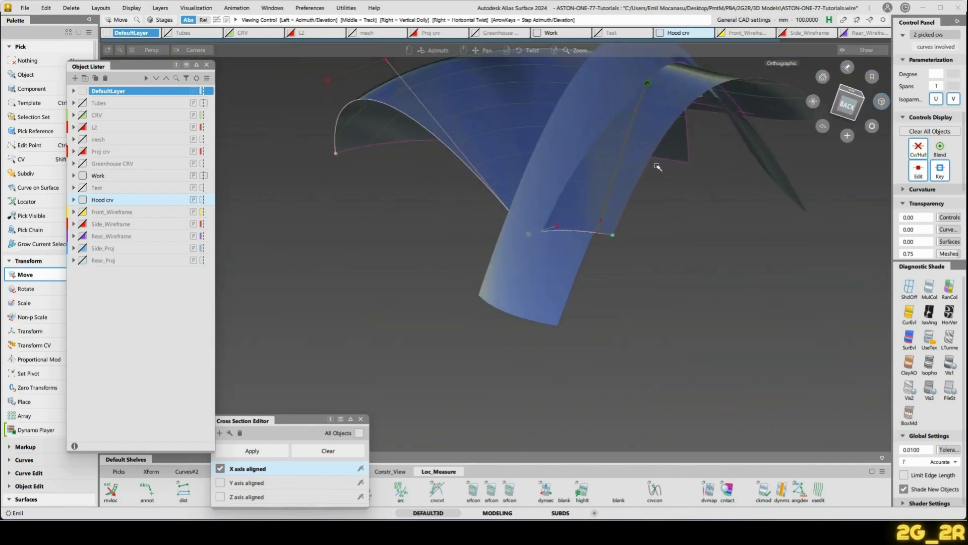
Set the degree of the long generation curve along the hood surface's end to 5.
middle_click_drag(570, 112, 548, 185, "alt+shift")
key("n")
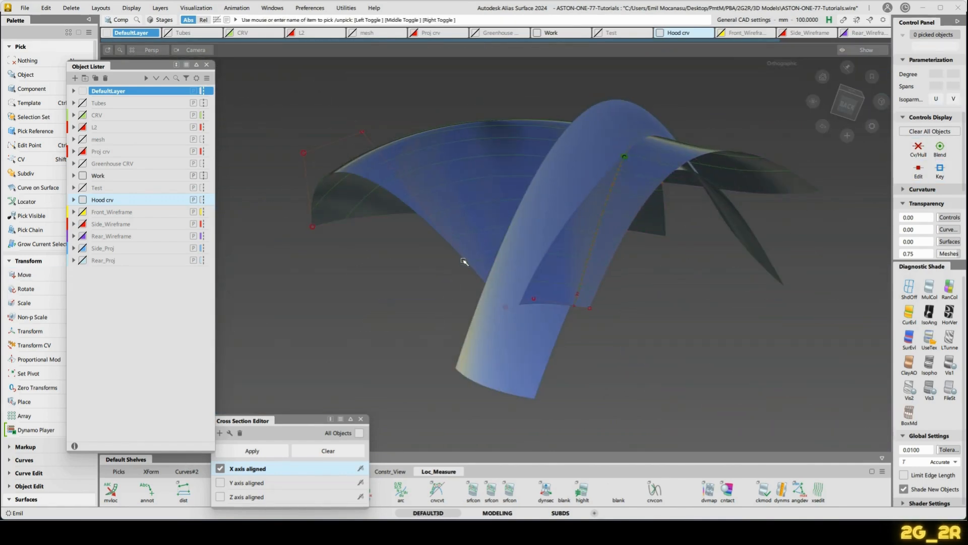
left_click(464, 261)
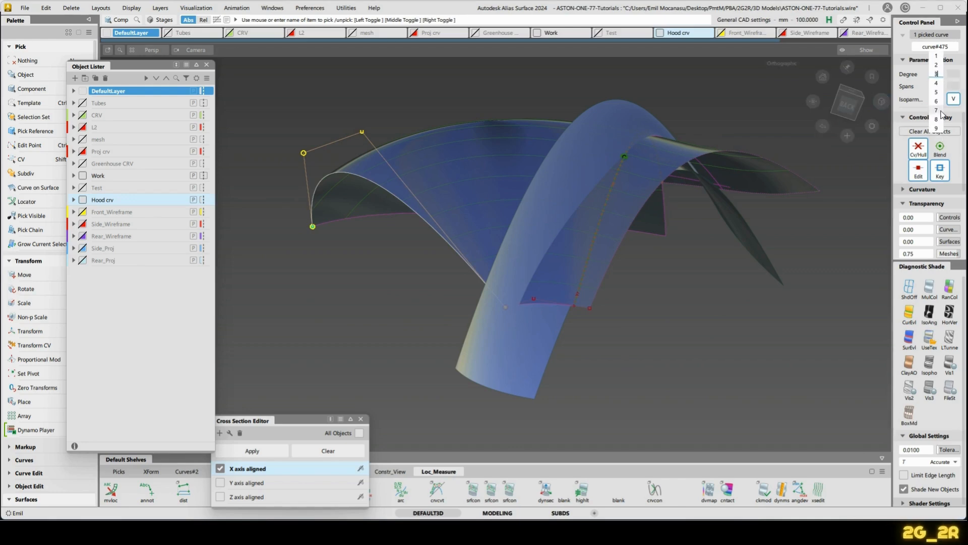
left_click(937, 92)
Slide the long degree-5 generation curve's CV nearest the strip surface along its hull with Transform CV.
left_click_drag(592, 168, 563, 182, "alt+shift")
key("n")
left_click(433, 200)
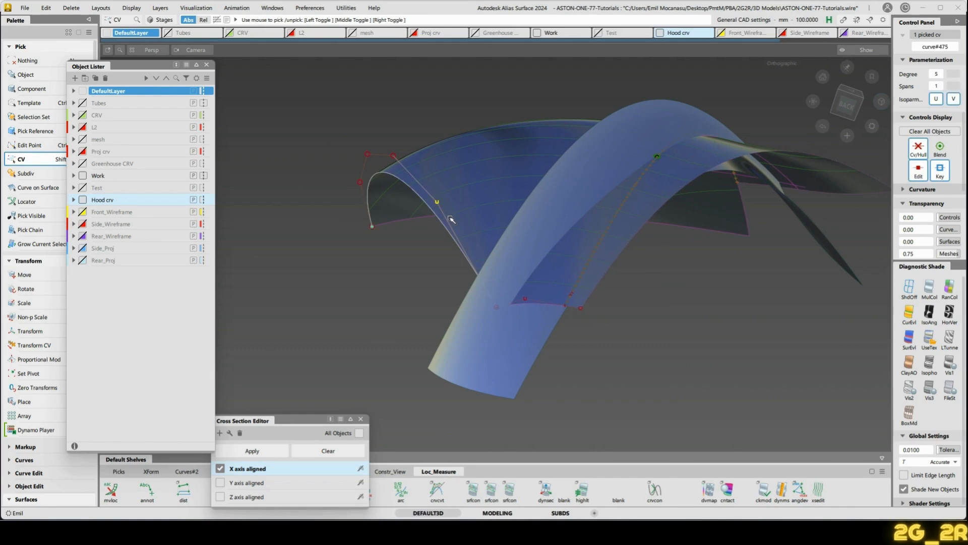
key("t")
left_click(489, 273)
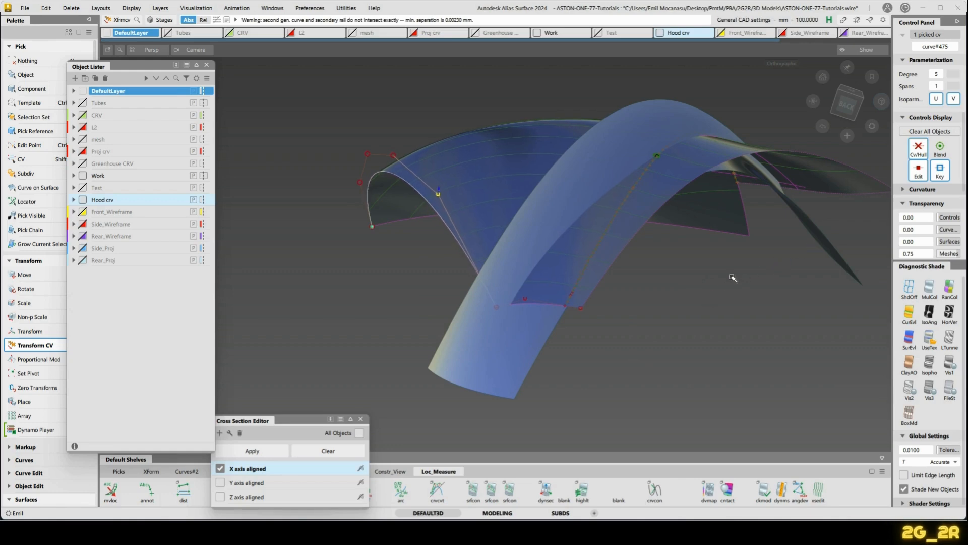
left_click_drag(764, 266, 711, 266, "alt+shift")
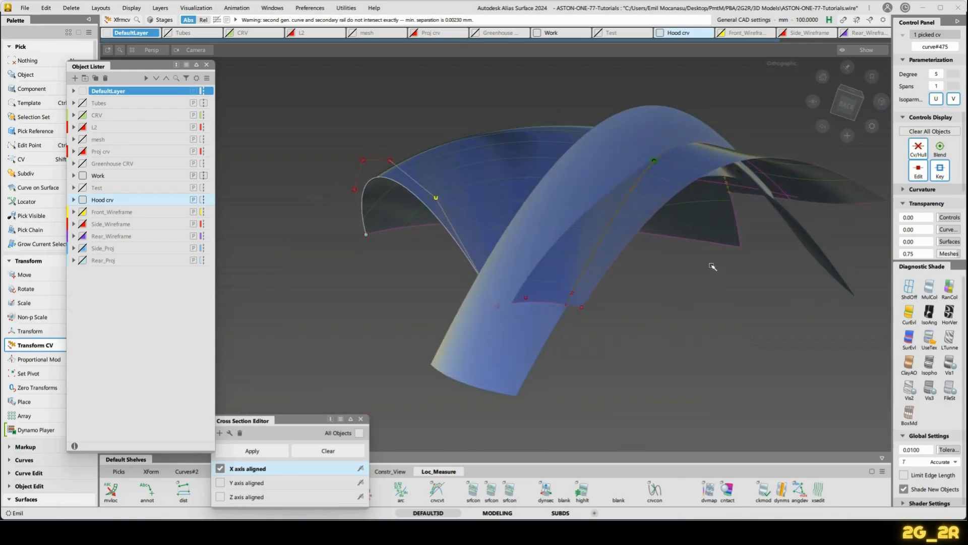
Adjust the middle CV of the short degree-2 generation curve with Transform CV and check the surface from other angles.
left_click(646, 279)
left_click(523, 298)
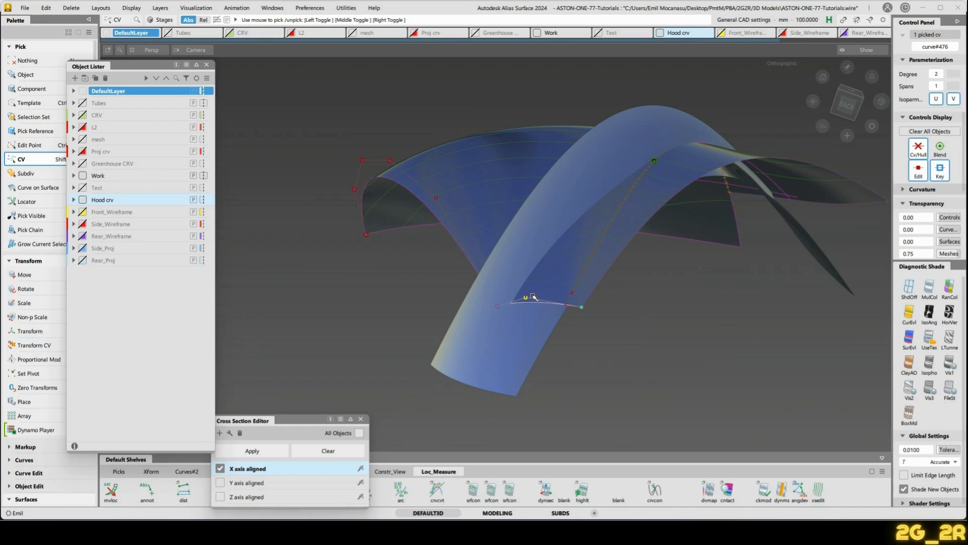
key("t")
left_click(528, 286)
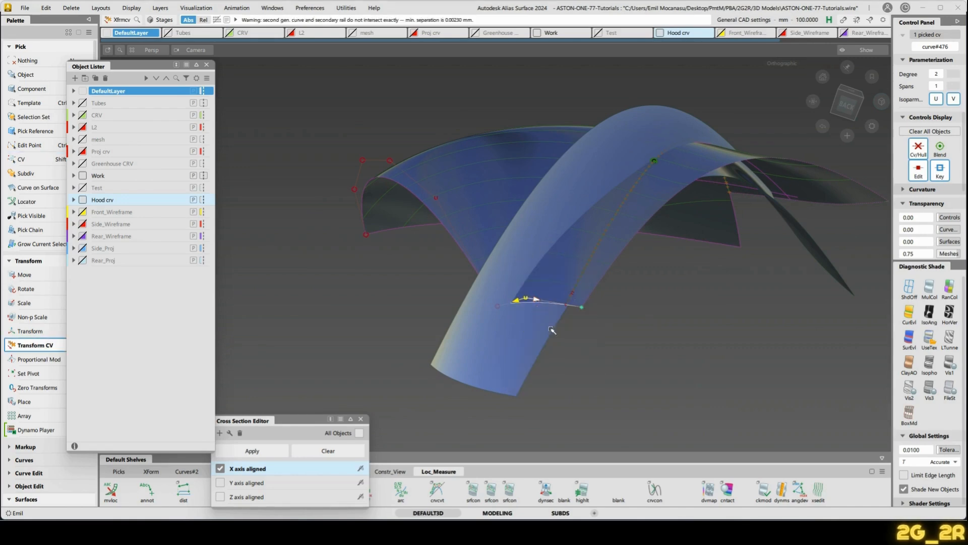
left_click_drag(592, 251, 614, 256, "alt+shift")
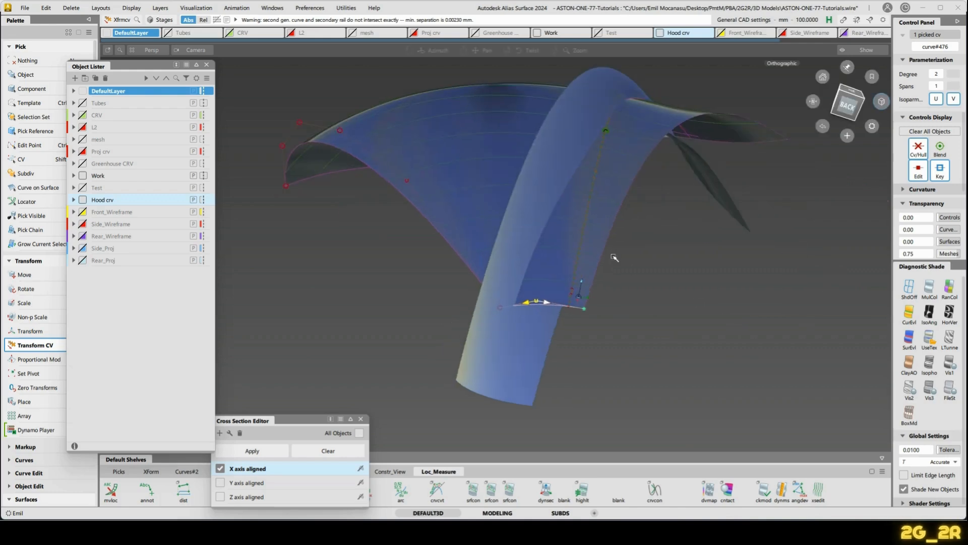
left_click_drag(729, 264, 530, 222, "alt+shift")
left_click_drag(542, 276, 483, 267, "alt+shift")
Move the middle CV of the long degree-5 generation curve using Transform CV in NUV mode.
left_click(556, 214)
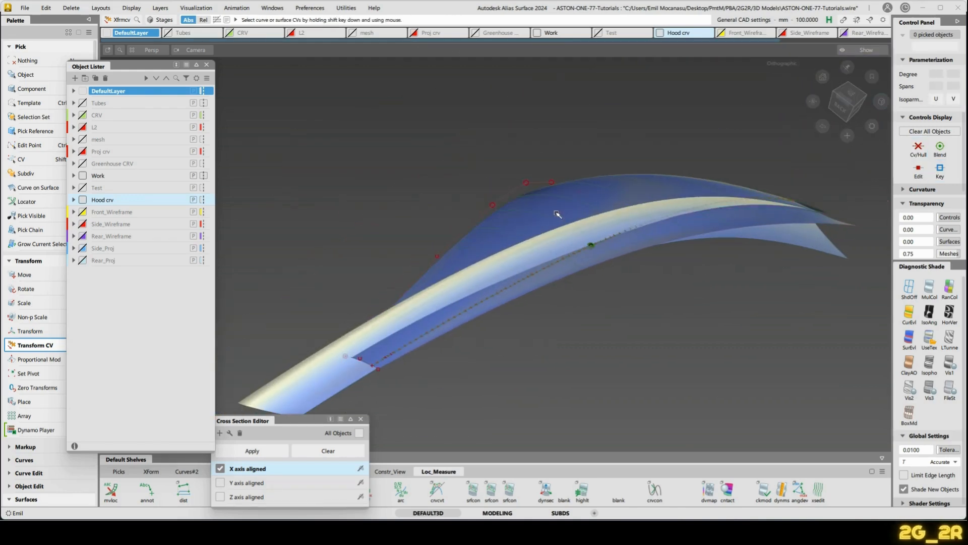
left_click(490, 201)
right_click(512, 227)
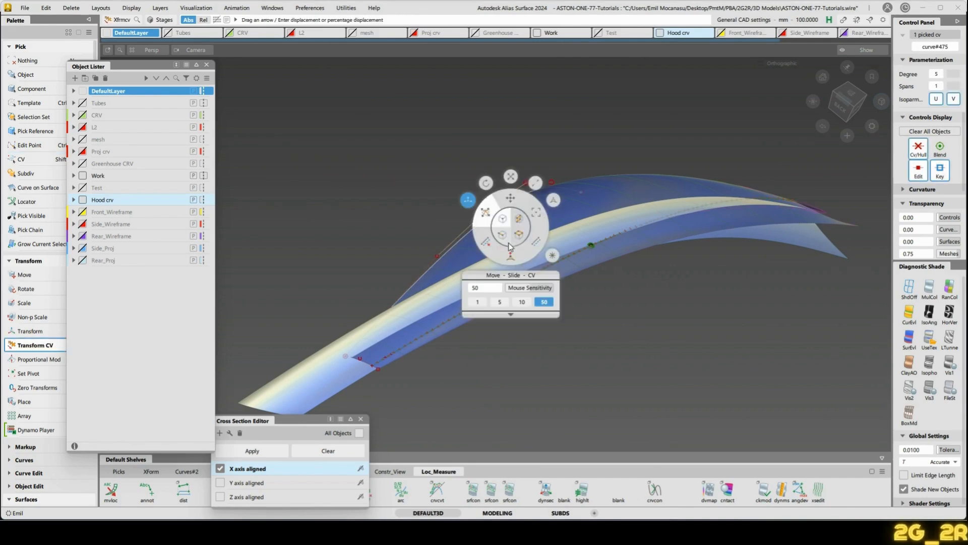
left_click(510, 259)
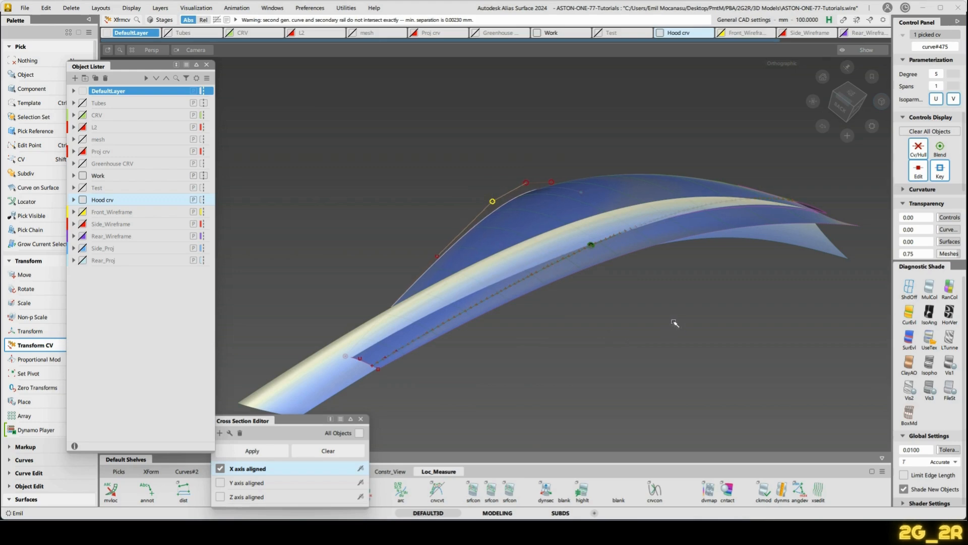
left_click_drag(674, 323, 567, 186, "alt+shift")
Adjust the neighbouring upper CV of the long generation curve, first in Slide mode and then in NUV mode.
right_click(551, 169)
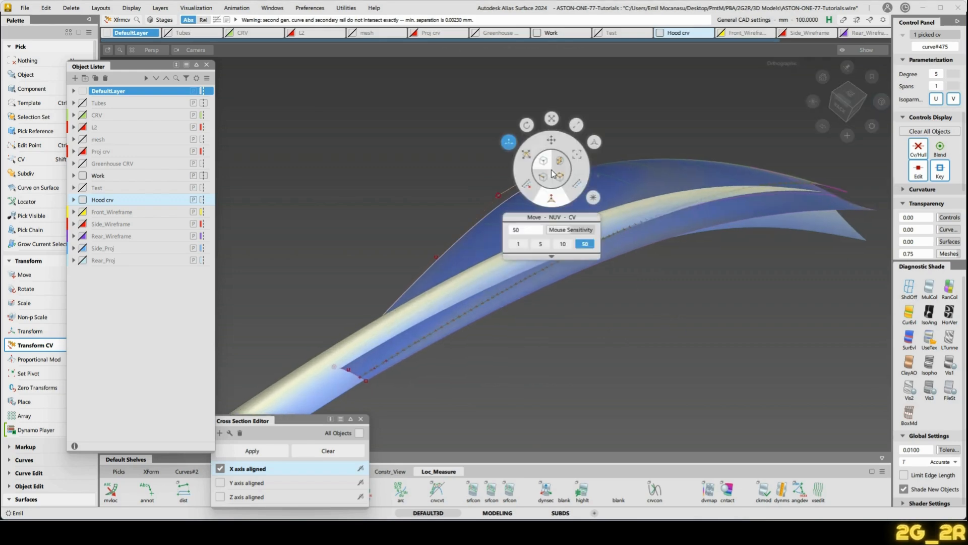
left_click(527, 158)
left_click_drag(575, 242, 557, 249, "alt+shift")
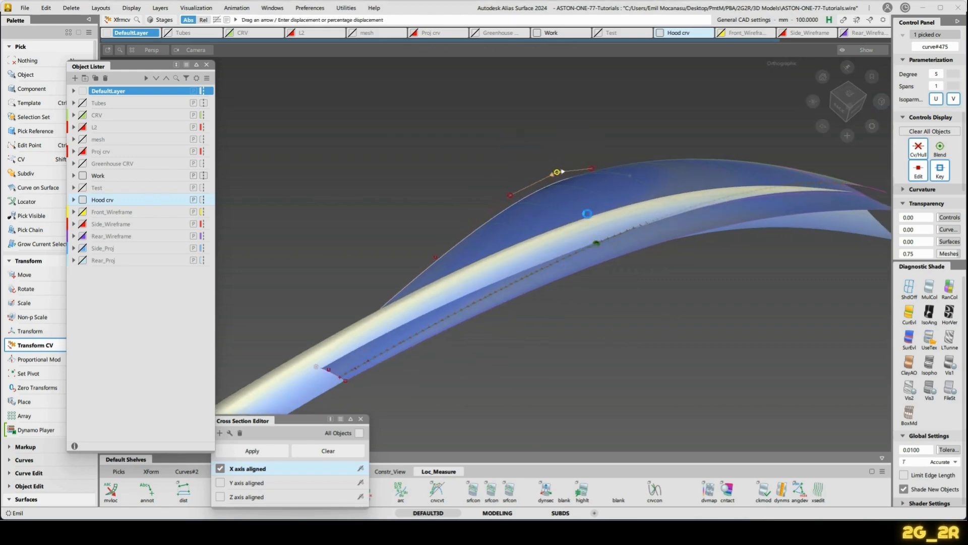
left_click_drag(635, 314, 565, 207, "alt+shift")
right_click(566, 205)
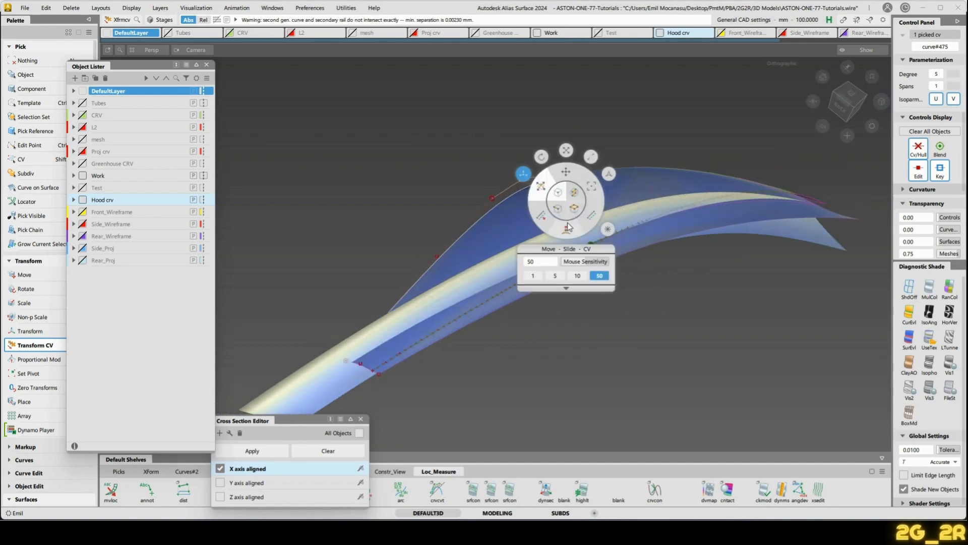
left_click(567, 227)
left_click_drag(616, 338, 773, 305, "alt+shift")
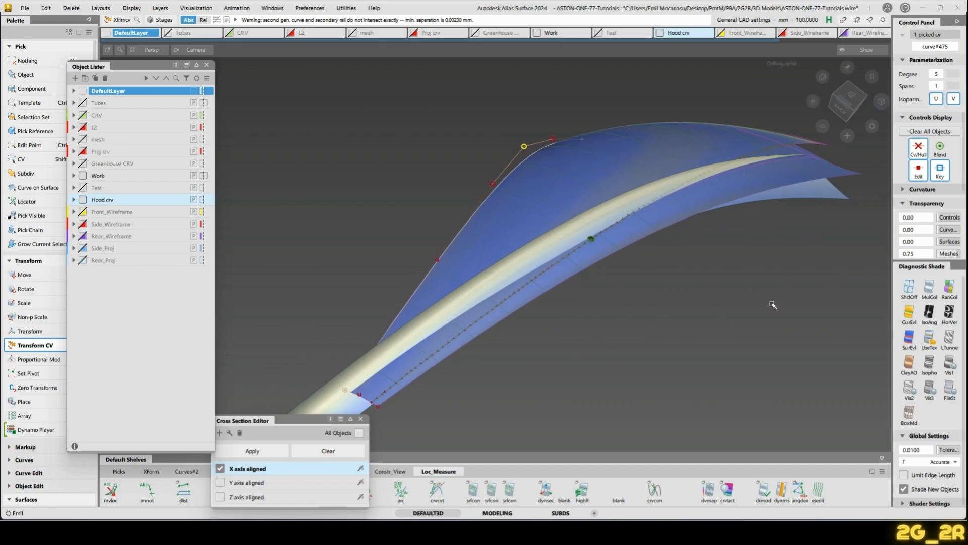
Fine-tune the lower CV of the long generation curve in Slide mode to smooth the hood surface's end.
left_click_drag(613, 289, 473, 200, "alt+shift")
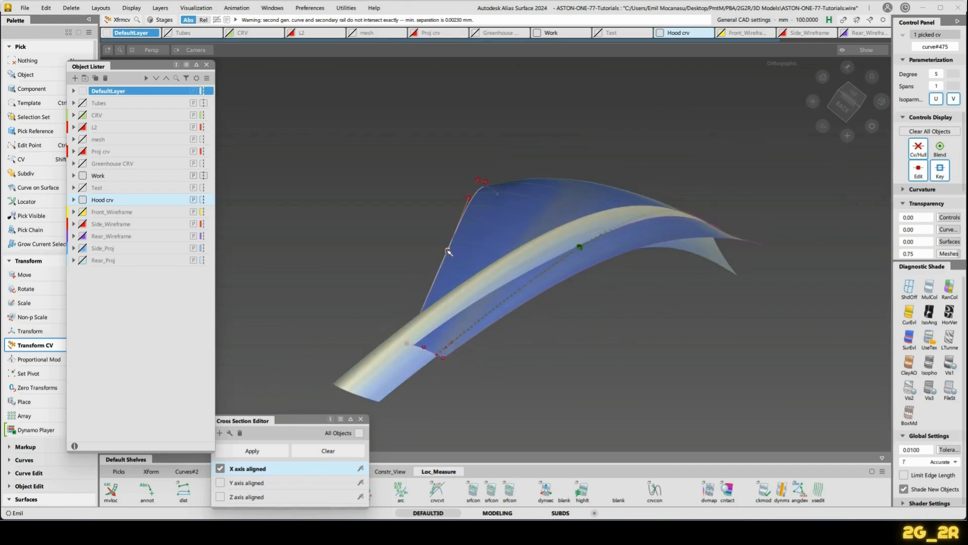
left_click_drag(589, 342, 513, 289, "alt+shift")
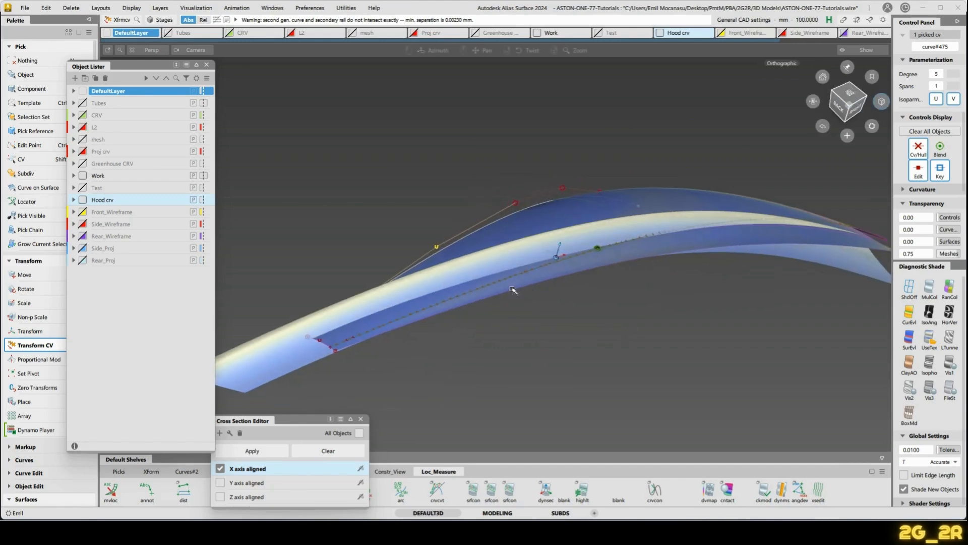
key("space")
left_click(422, 201)
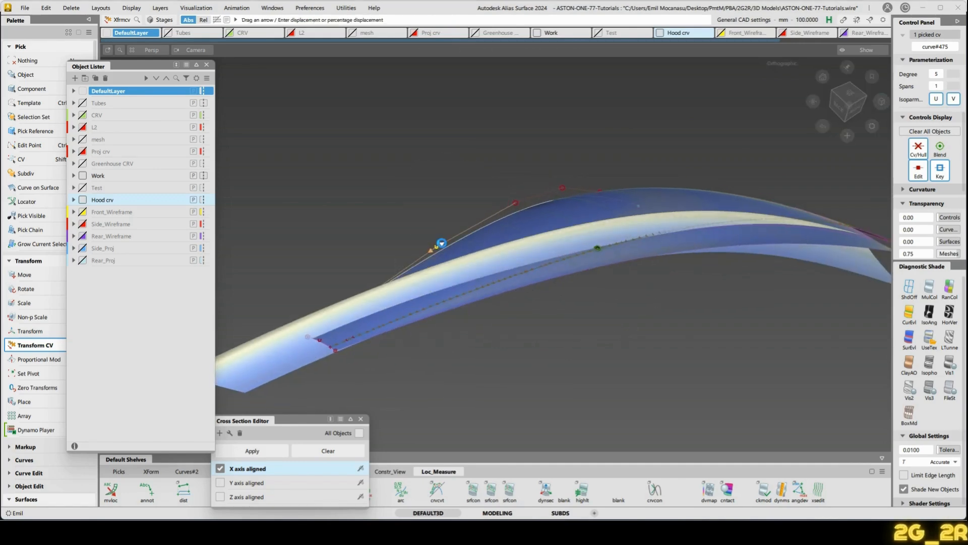
left_click_drag(653, 271, 516, 328, "alt+shift")
Pick the coinciding end CVs where the long and short generation curves meet and adjust them with Move.
key("shift+c")
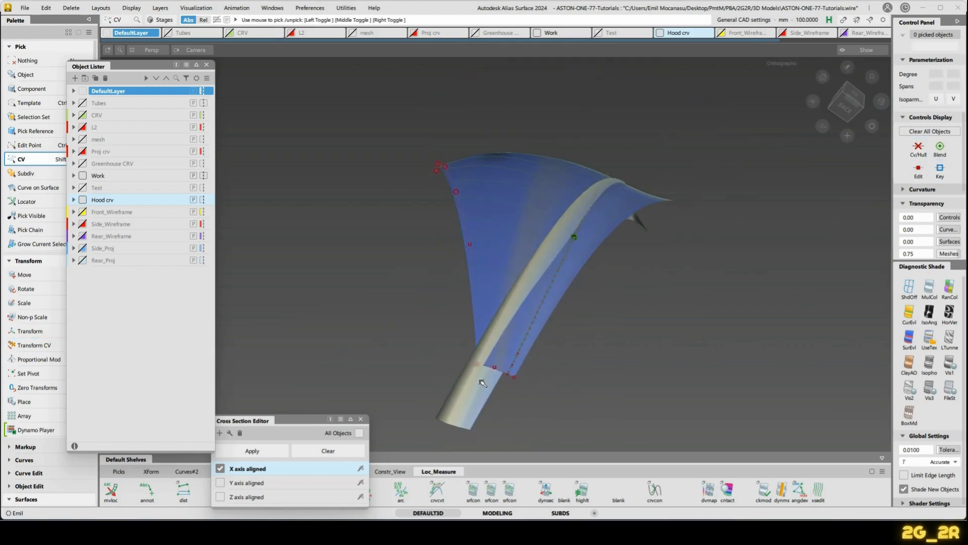
left_click_drag(483, 371, 484, 372)
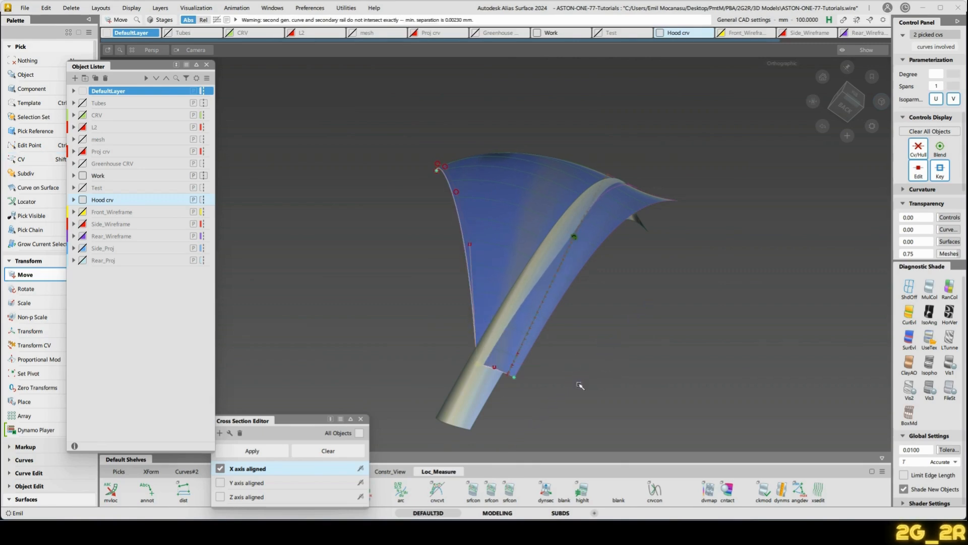
left_click_drag(579, 381, 652, 236, "alt+shift")
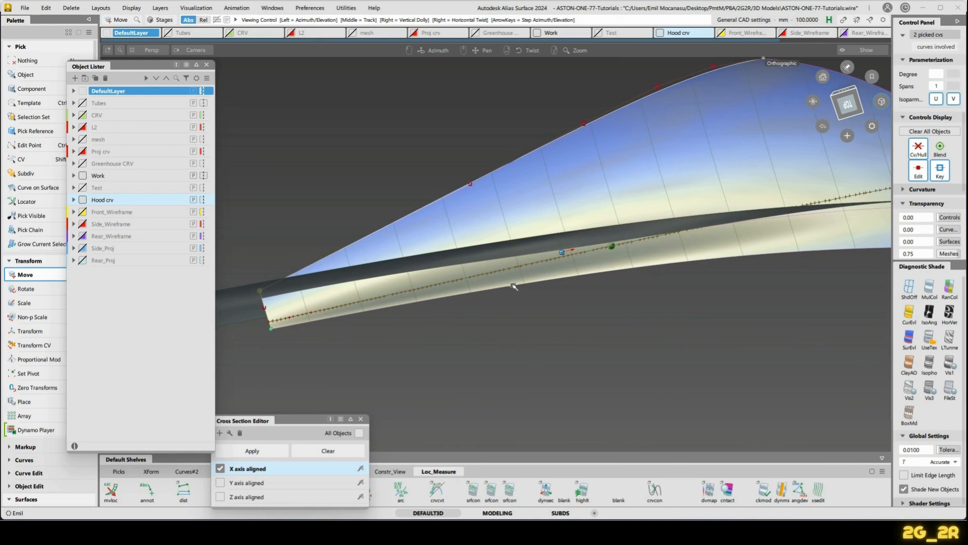
left_click_drag(448, 314, 767, 231, "alt+shift")
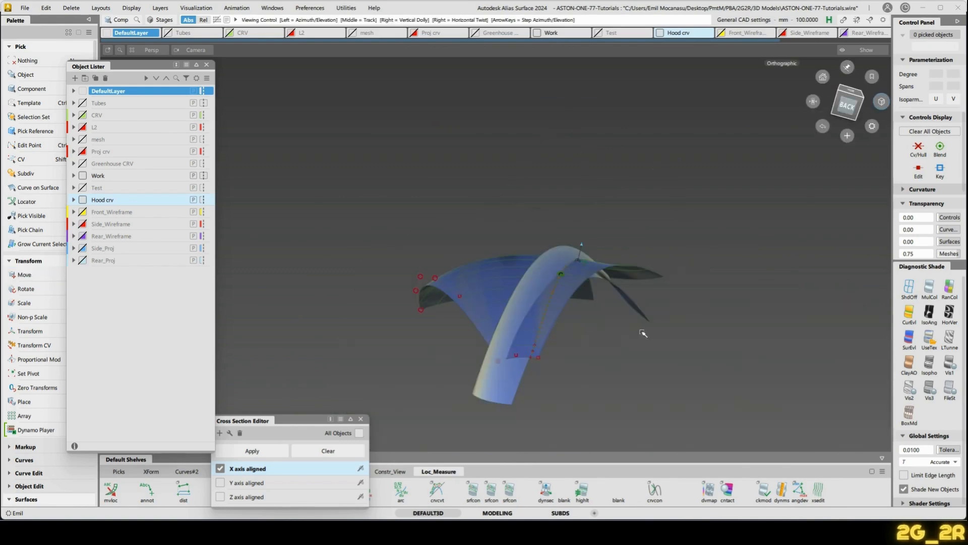
Pick the arched rail surface crossing the hood and apply IsoAngle diagnostic shading to inspect its highlights.
left_click_drag(642, 333, 621, 343, "alt+shift")
right_click_drag(622, 344, 508, 293, "alt+shift")
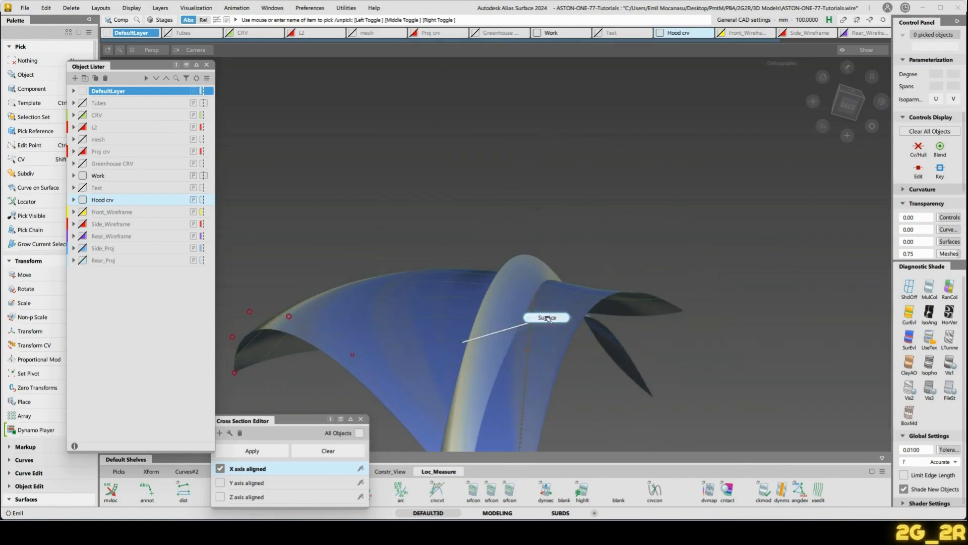
left_click(466, 330)
left_click(692, 352)
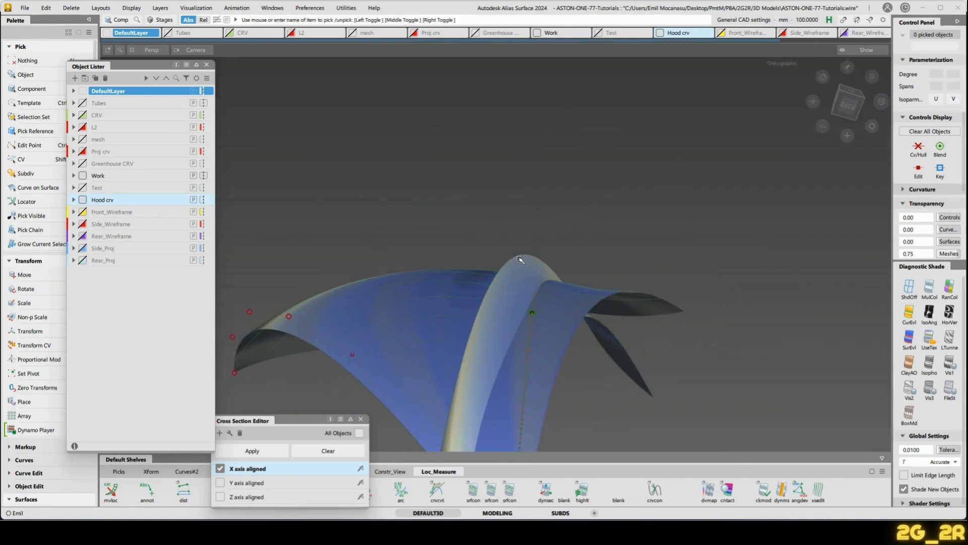
left_click(927, 316)
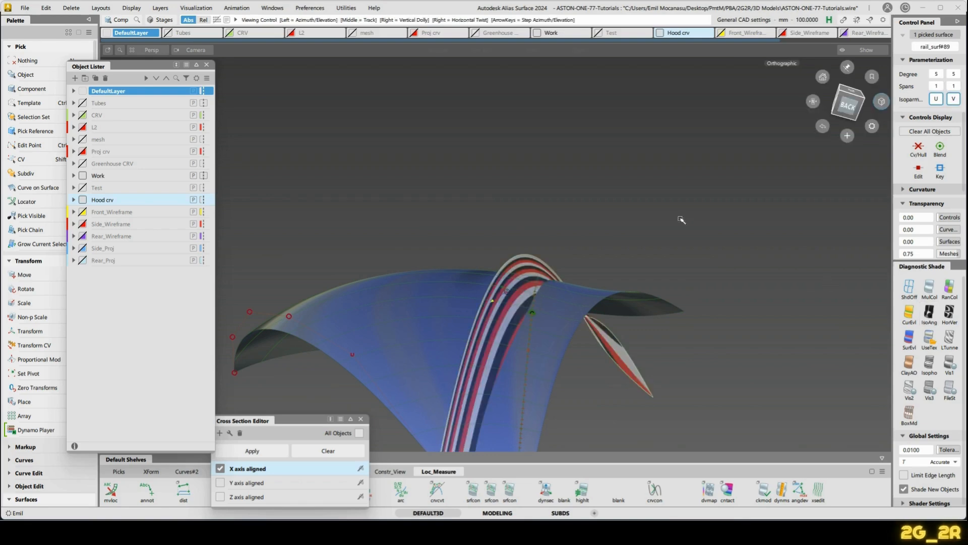
mouse_move(681, 219)
left_mouse_down("alt+shift")
mouse_move(561, 235)
mouse_move(616, 293)
mouse_move(564, 286)
left_mouse_up("alt+shift")
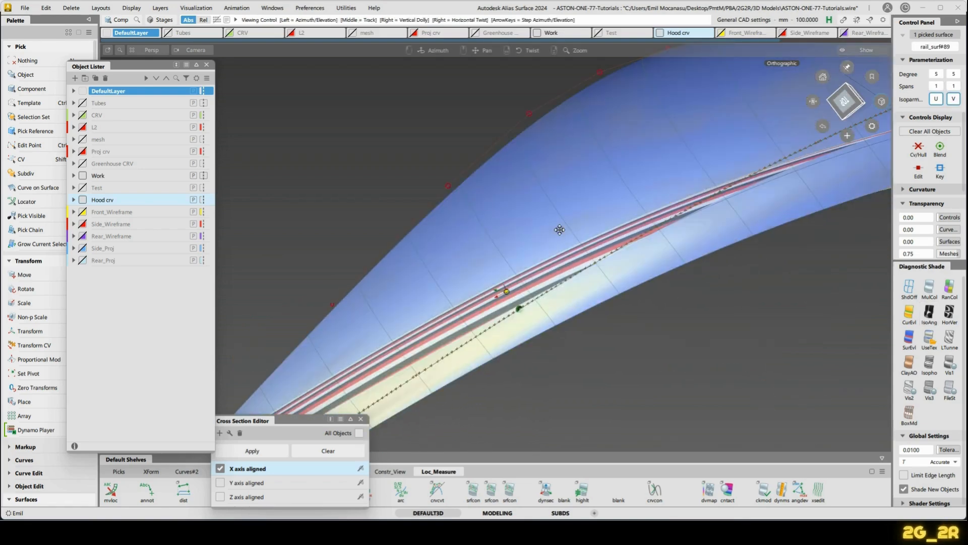
Open the arched rail surface's Birail settings, try a Rotate Xform of -3 and set it to 3.
left_click_drag(559, 229, 685, 260, "alt+shift")
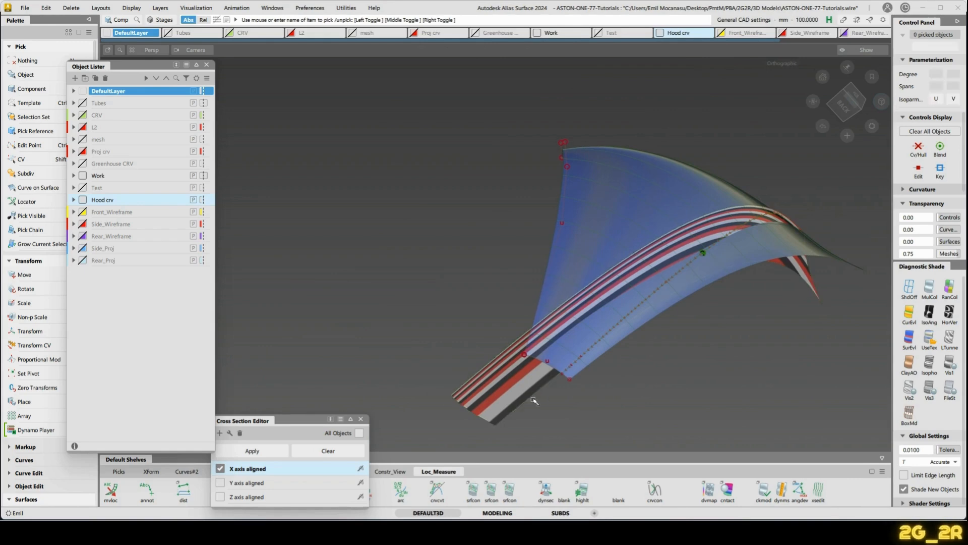
left_click(508, 404)
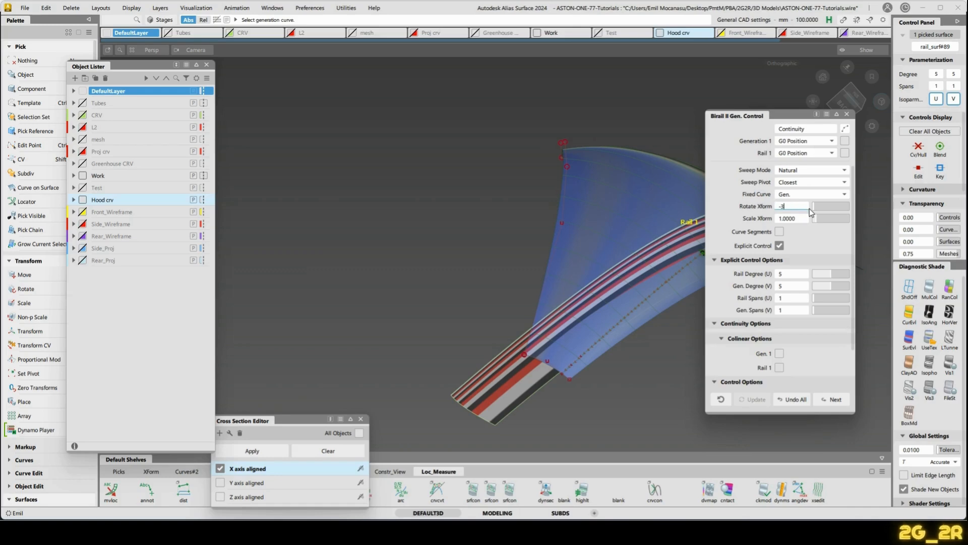
key("Return")
middle_click_drag(493, 270, 412, 235, "alt+shift")
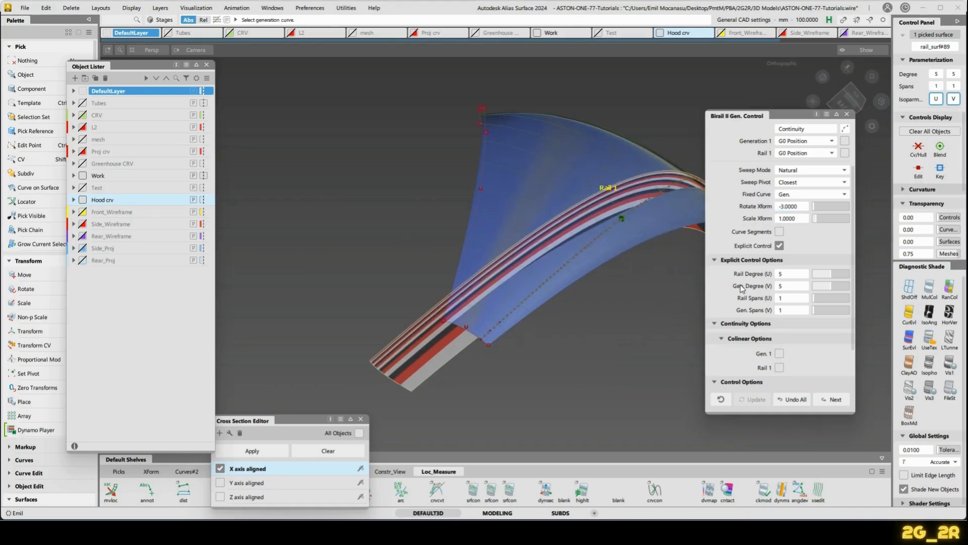
key("Return")
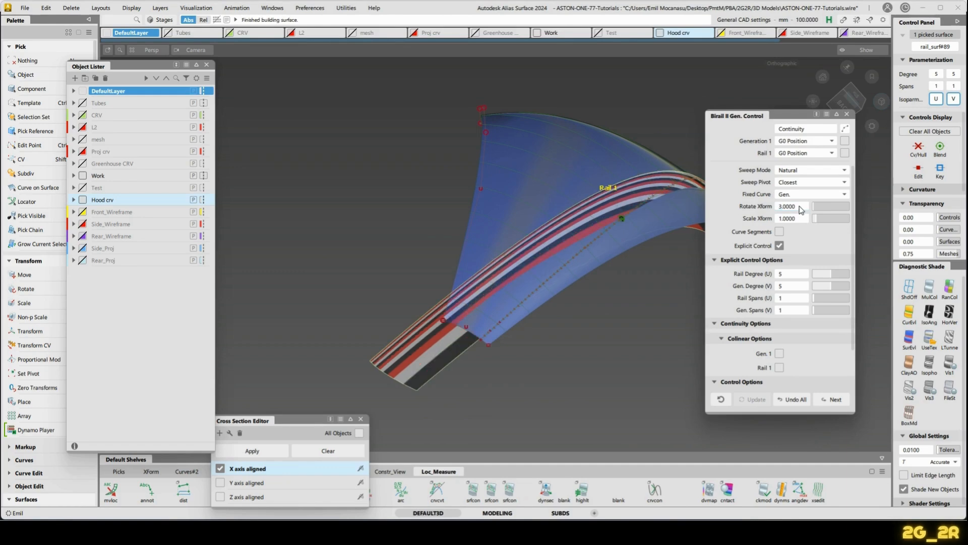
left_click_drag(613, 238, 461, 215, "alt+shift")
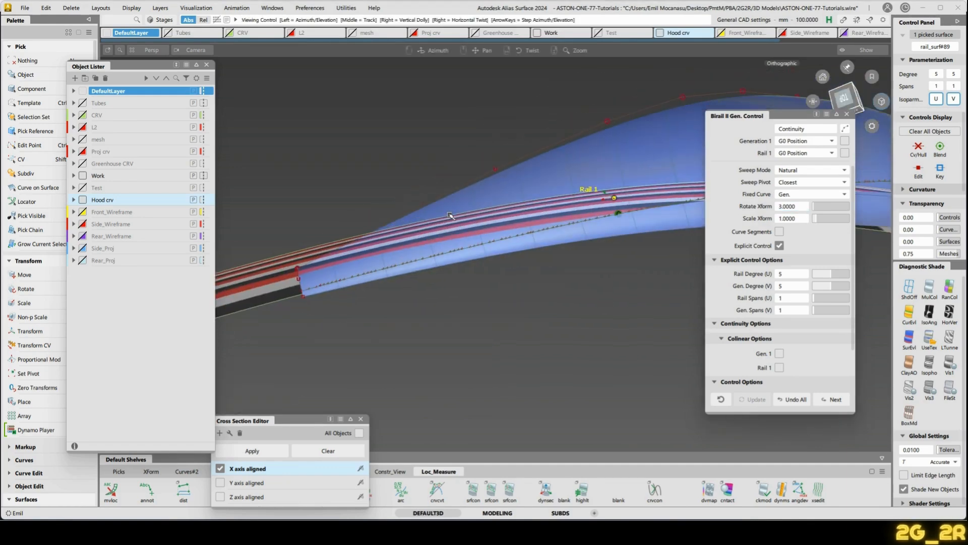
key("space")
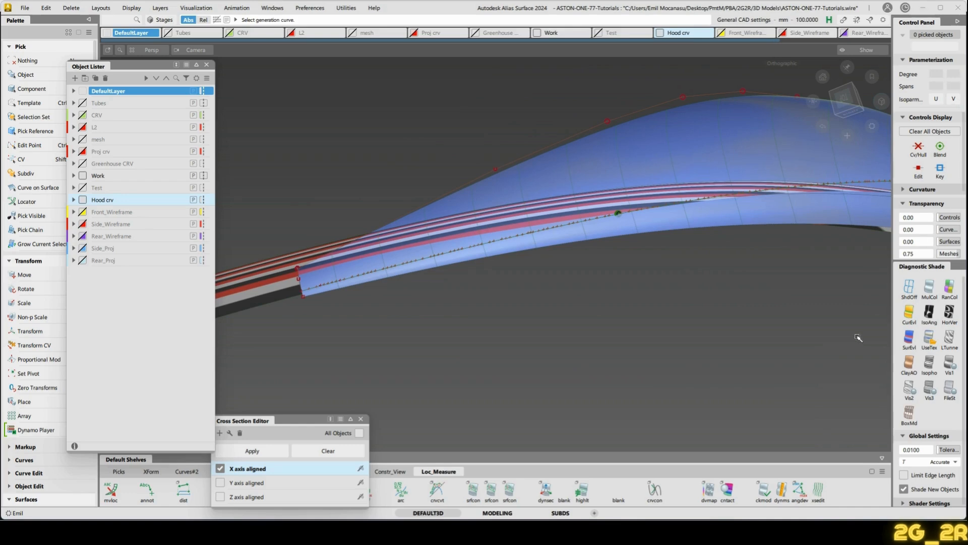
Replace the IsoAngle stripes on the rail surface with the shading of its neighbours and show the full body surfaces again.
left_click(931, 323)
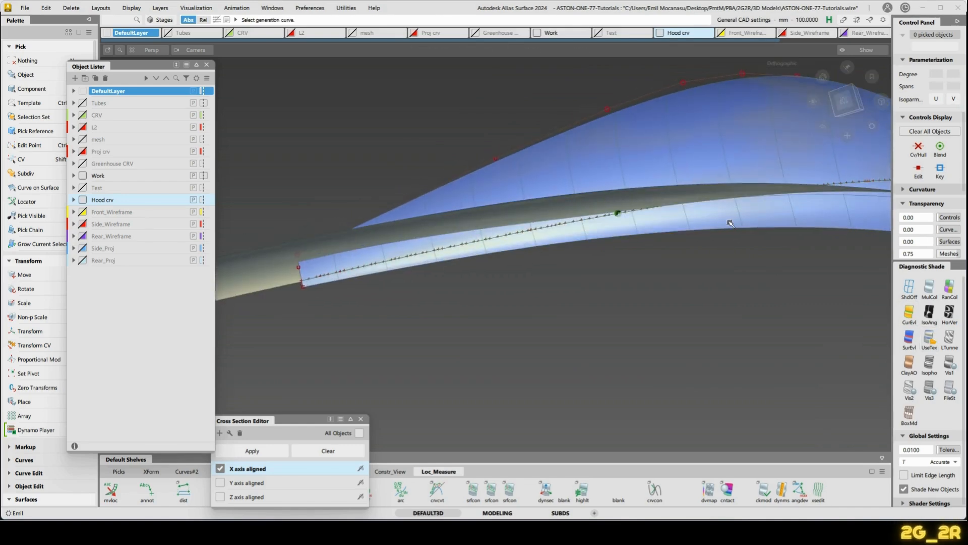
left_click_drag(576, 205, 593, 219, "alt+shift")
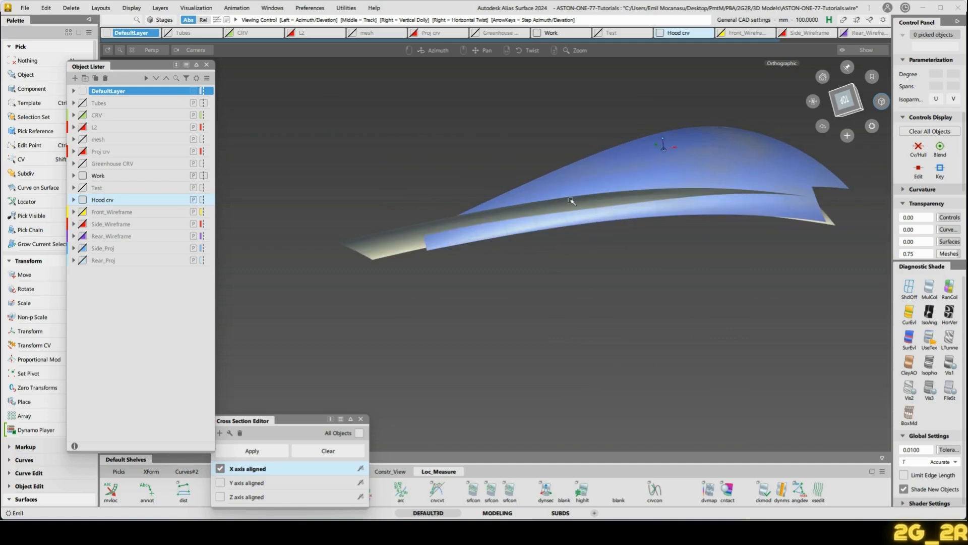
right_click_drag(672, 168, 608, 251, "alt+shift")
left_click_drag(608, 251, 617, 191, "alt+shift")
key("ctrl+z")
right_click_drag(618, 190, 622, 187, "alt+shift")
left_click_drag(621, 188, 838, 164, "alt+shift")
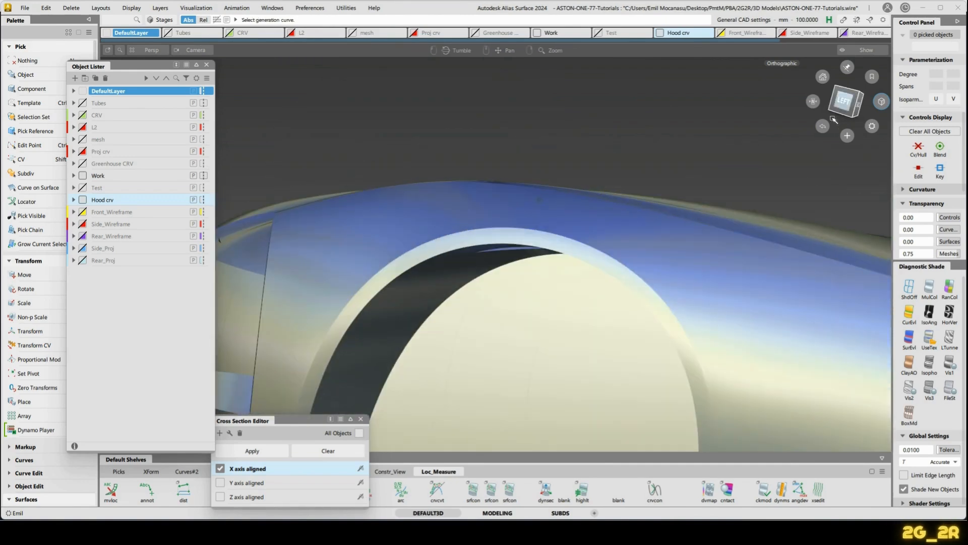
Pick a CV on the short degree-2 curve at the upper end of the hood-to-fender transition and adjust it with Transform CV.
left_click(844, 103)
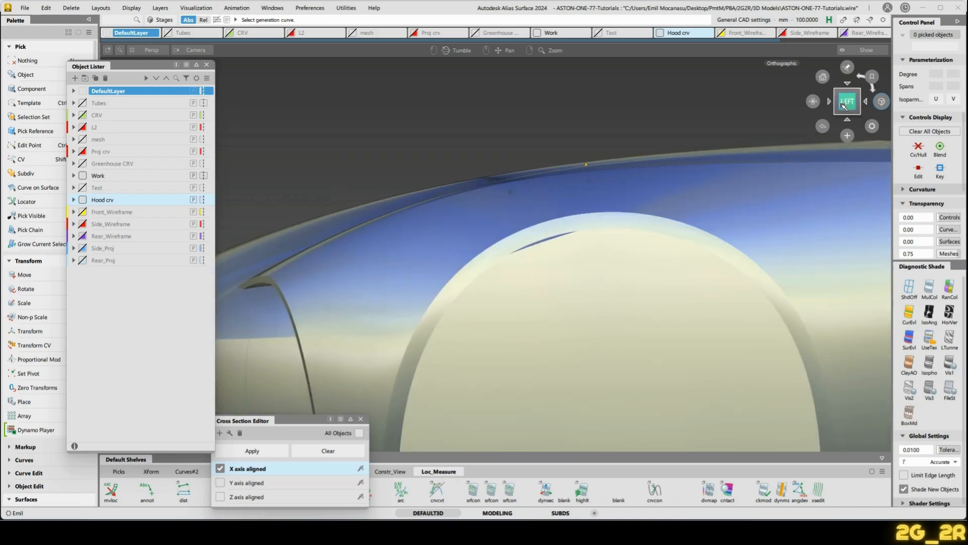
left_click_drag(557, 181, 687, 221, "alt+shift")
right_click_drag(686, 221, 676, 185, "alt+shift")
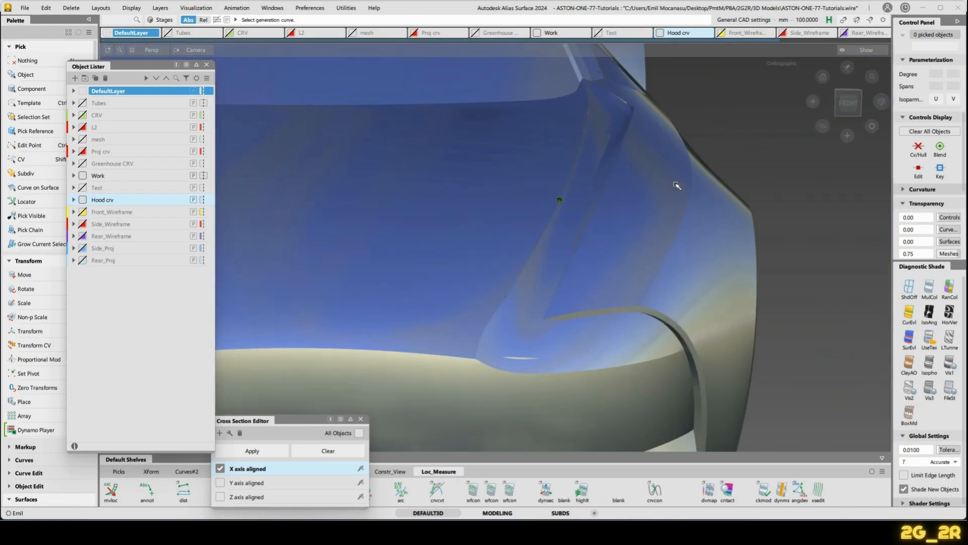
left_click_drag(662, 188, 628, 185, "alt+shift")
right_click(597, 155, "ctrl+shift")
left_click(626, 204)
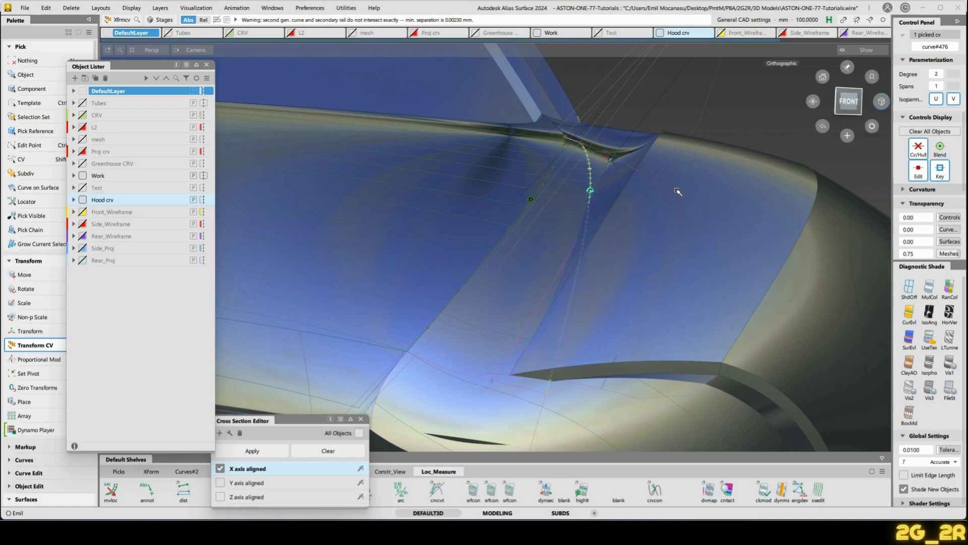
left_click_drag(677, 192, 655, 476, "alt+shift")
left_click(508, 247)
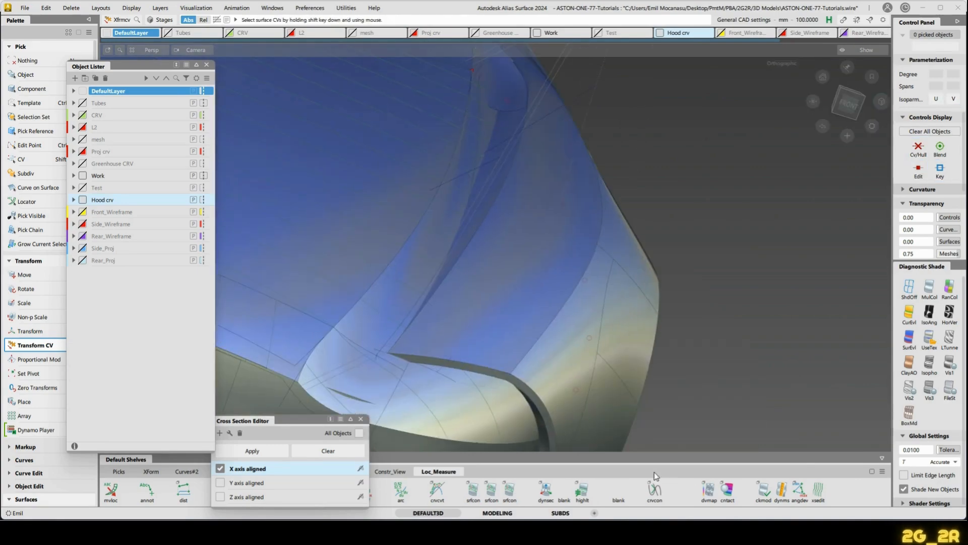